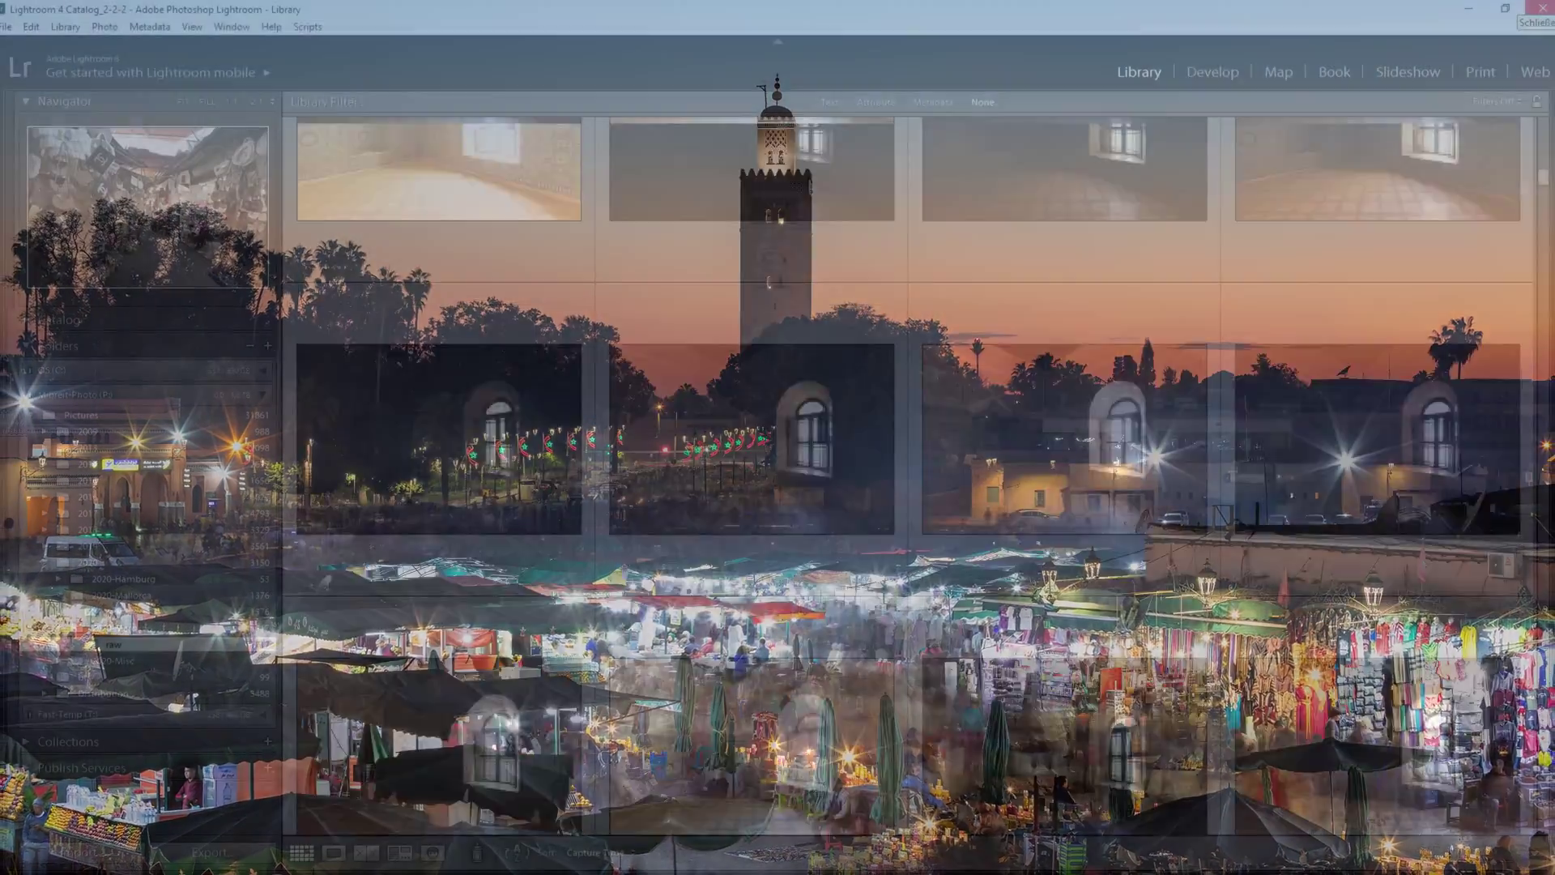
- Browse the photo thumbnails in the 2020-Marocco and 2020-Mallorca raw folders
{"action": "scroll", "coordinate": [907, 475], "scroll_direction": "down", "scroll_amount": 3}
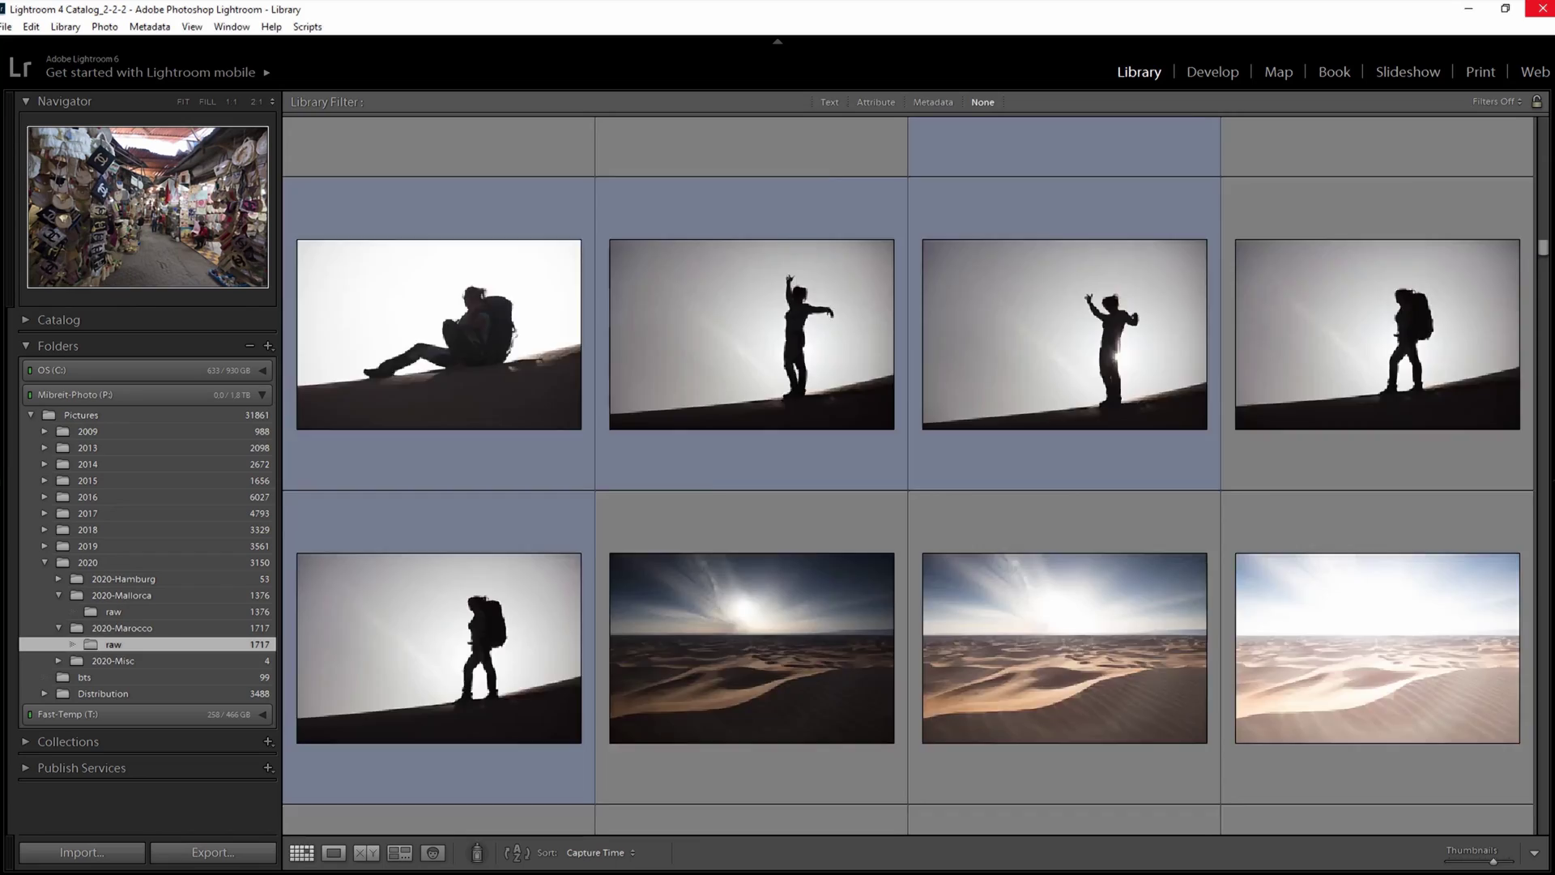
{"action": "scroll", "coordinate": [907, 475], "scroll_direction": "down", "scroll_amount": 5}
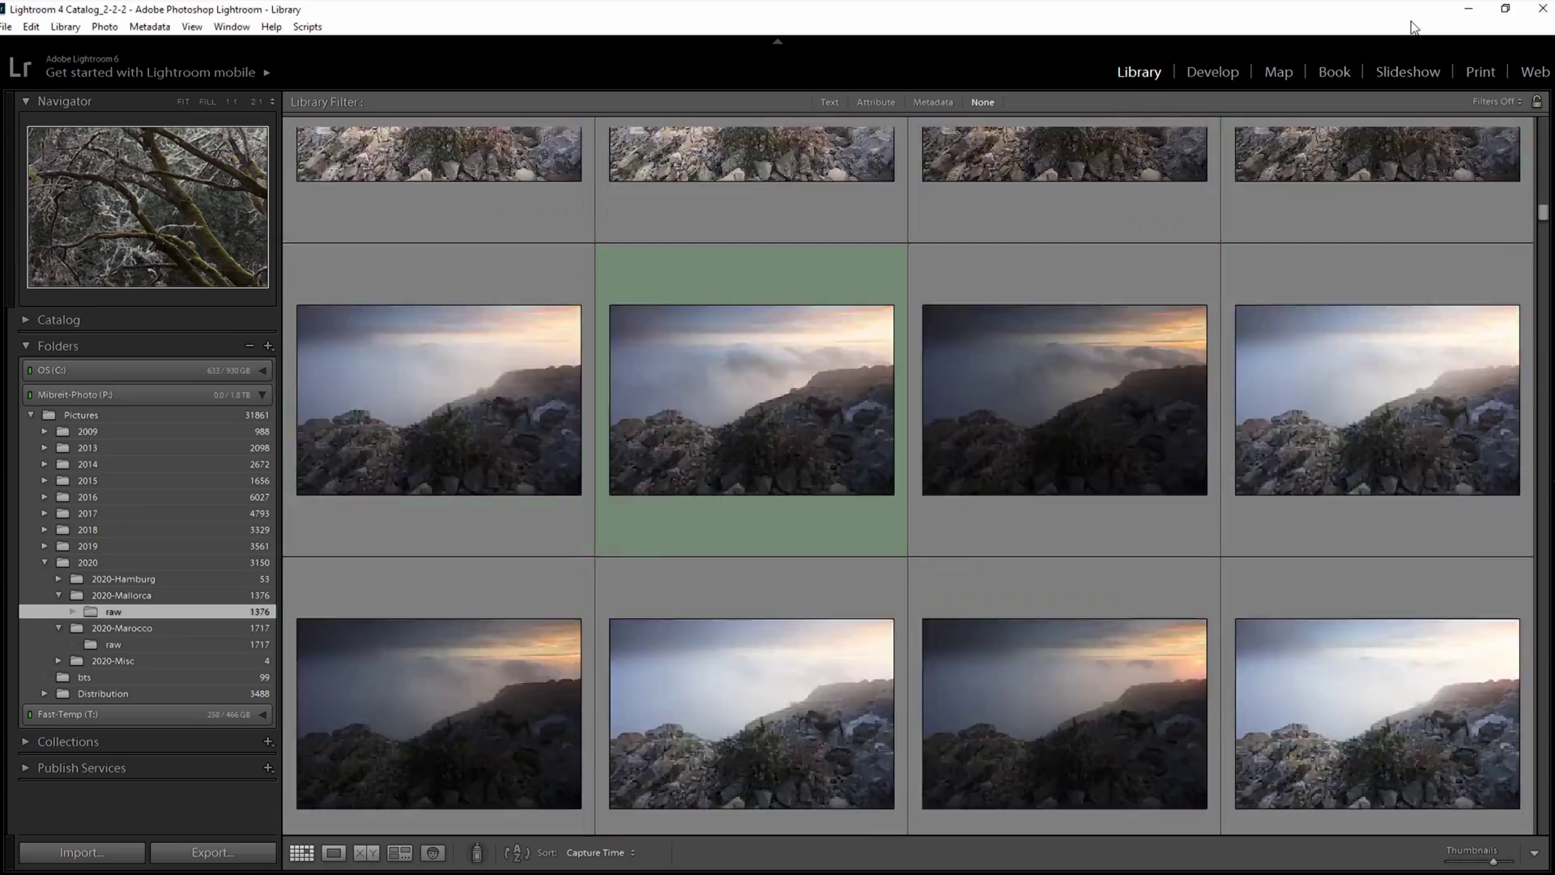
{"action": "scroll", "coordinate": [1414, 27], "scroll_direction": "down", "scroll_amount": 20}
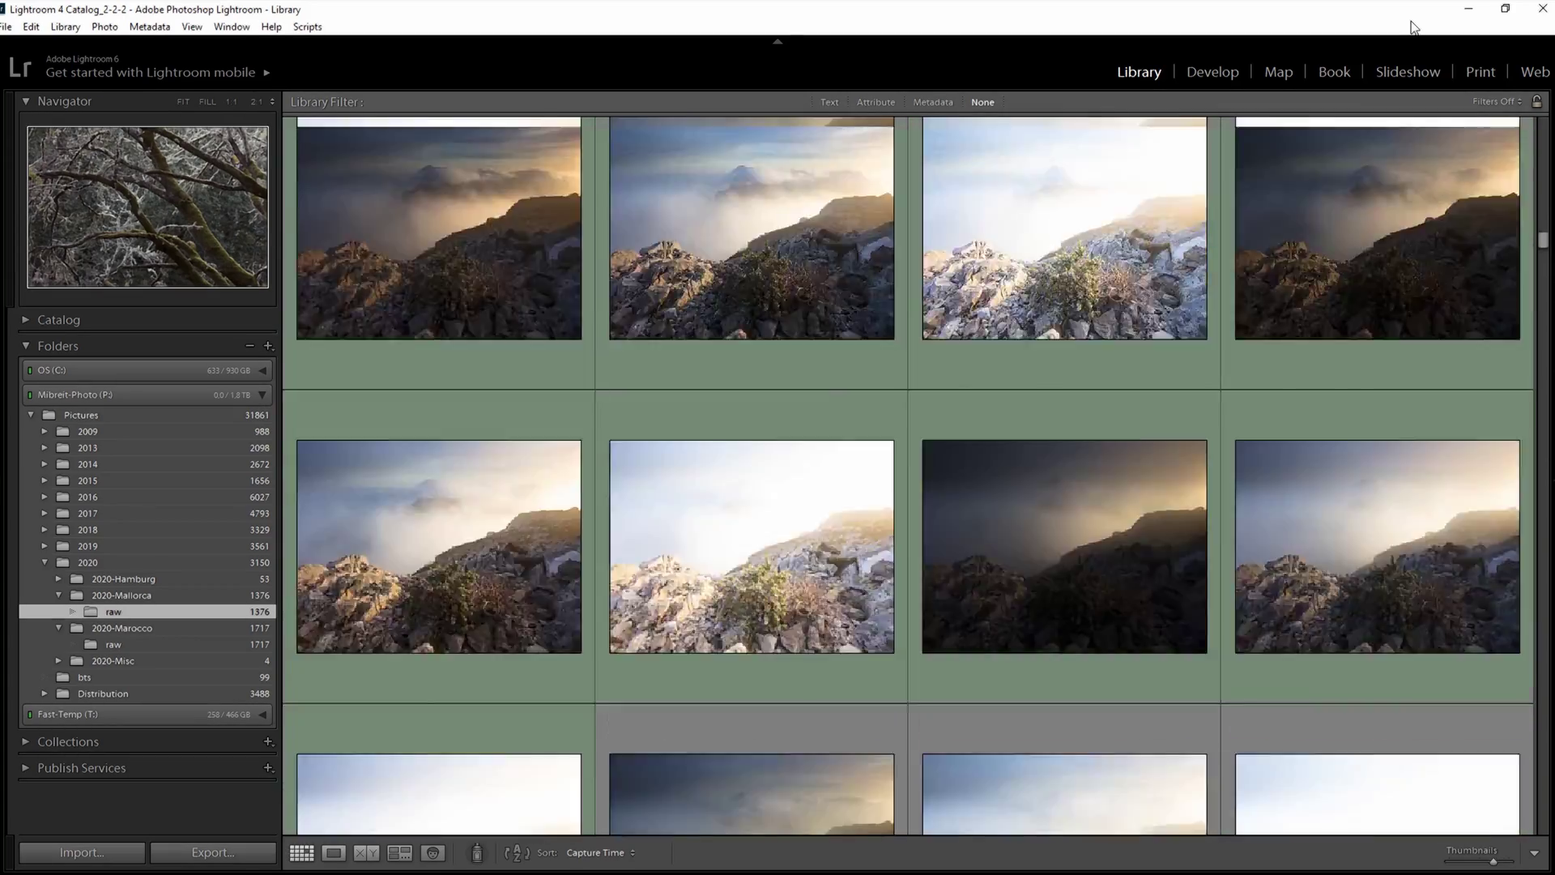
{"action": "scroll", "coordinate": [907, 475], "scroll_direction": "down", "scroll_amount": 10}
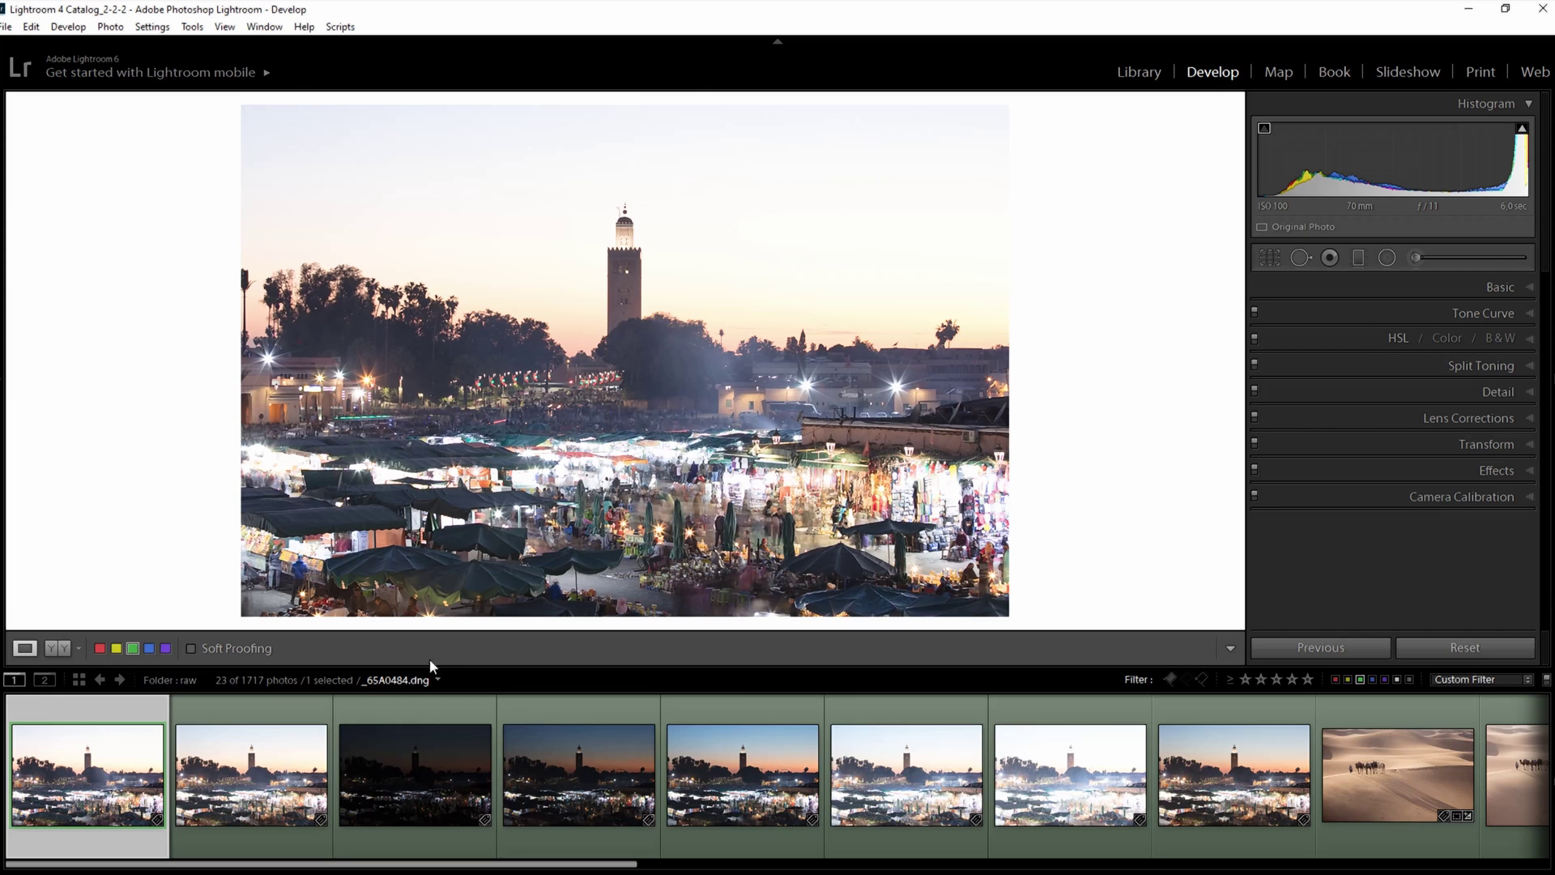
- Compare the differently exposed shots of the market and minaret at dusk, from the darkest to the brightest
{"action": "left_click", "coordinate": [555, 712]}
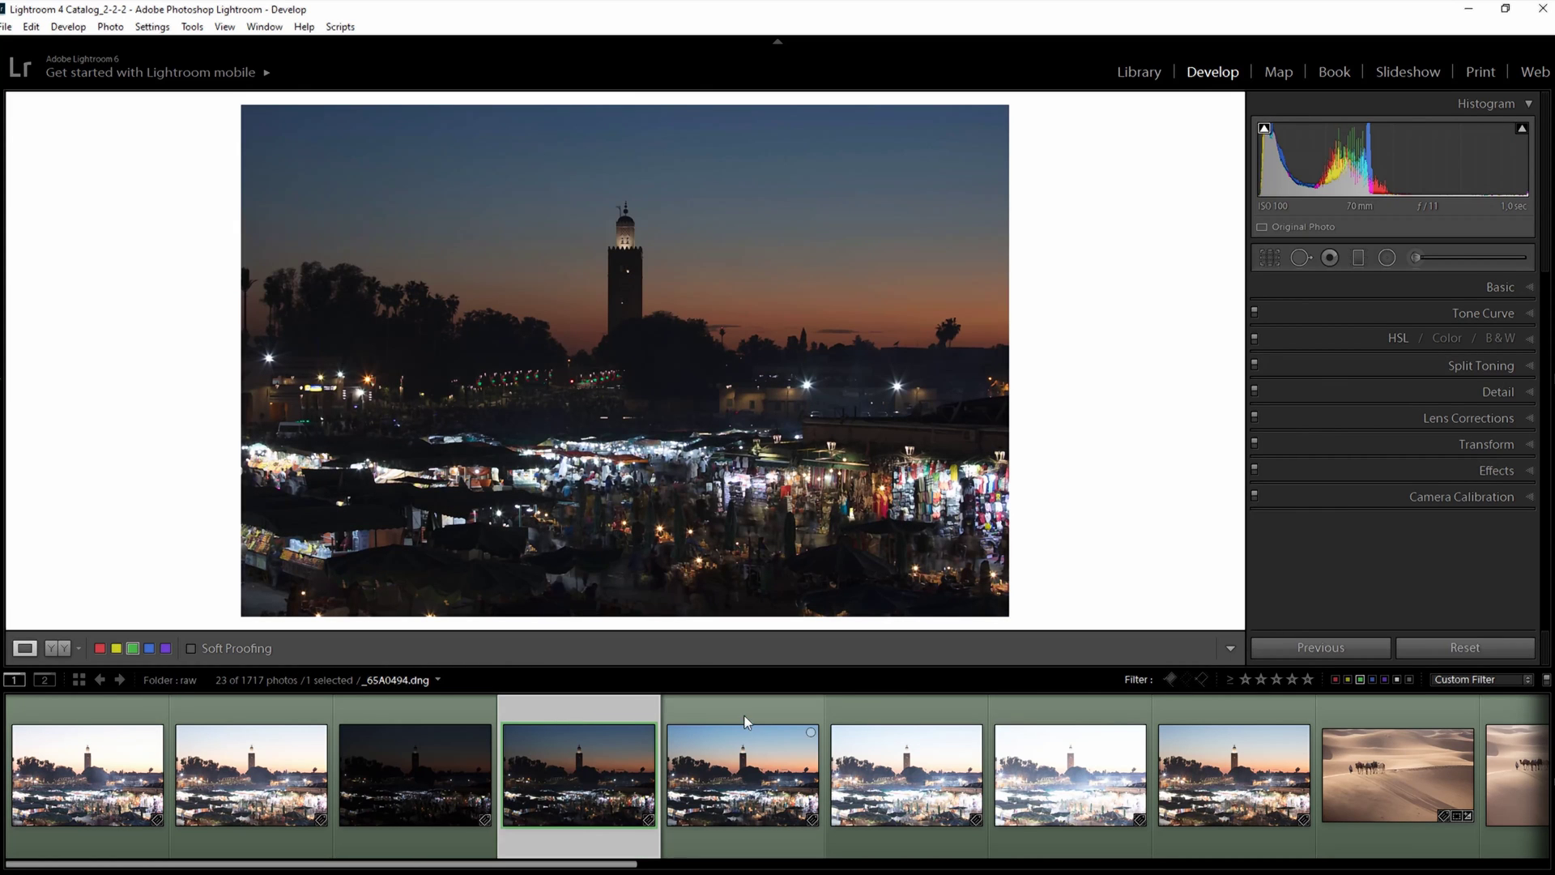
{"action": "left_click", "coordinate": [753, 718]}
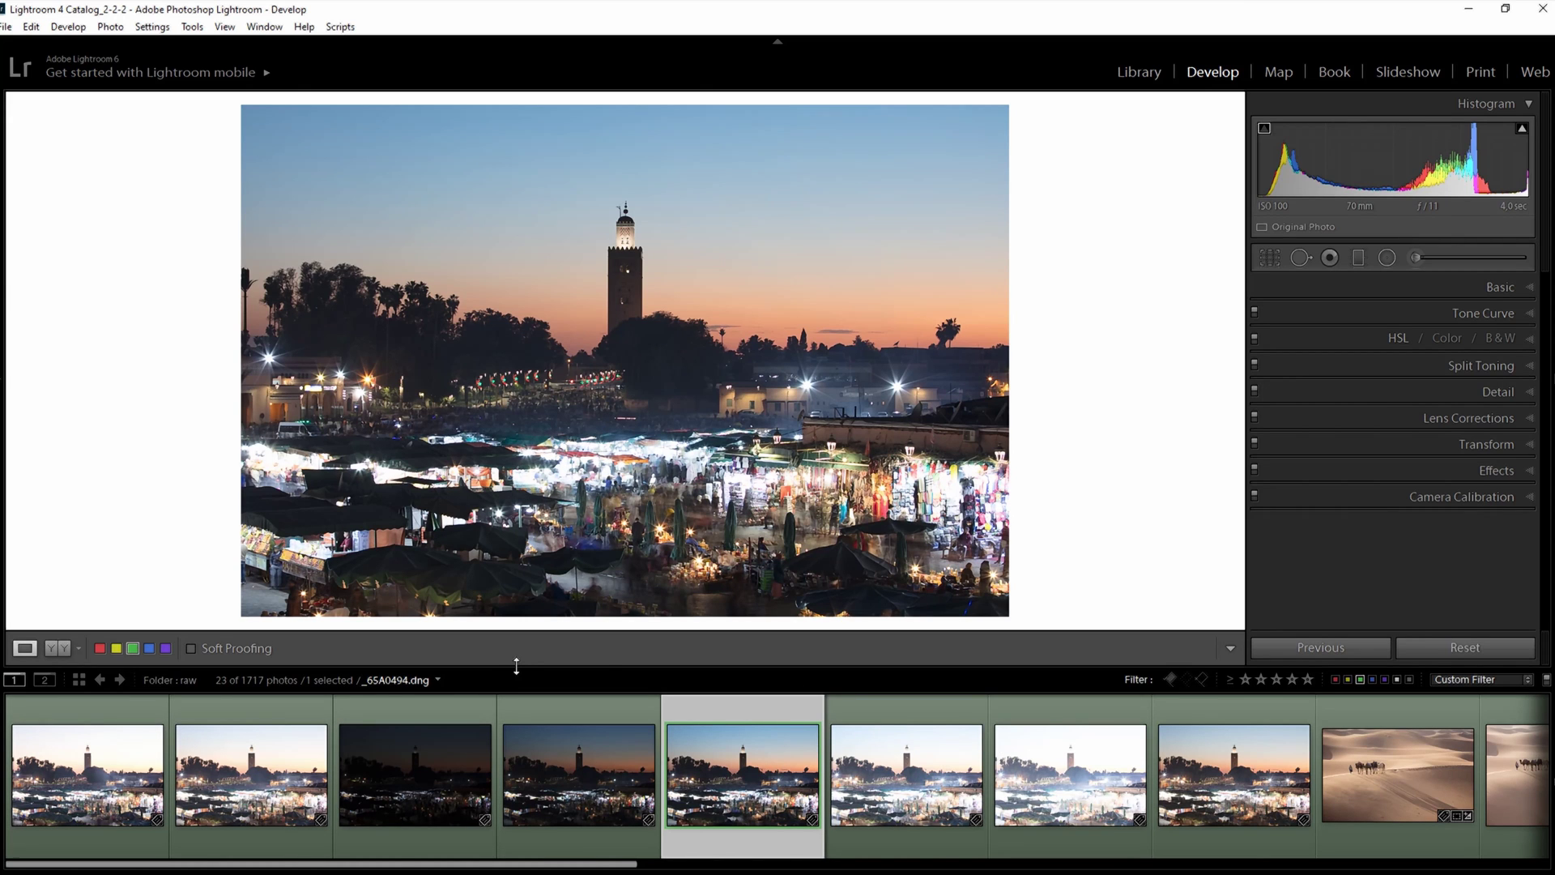
{"action": "left_click", "coordinate": [451, 706]}
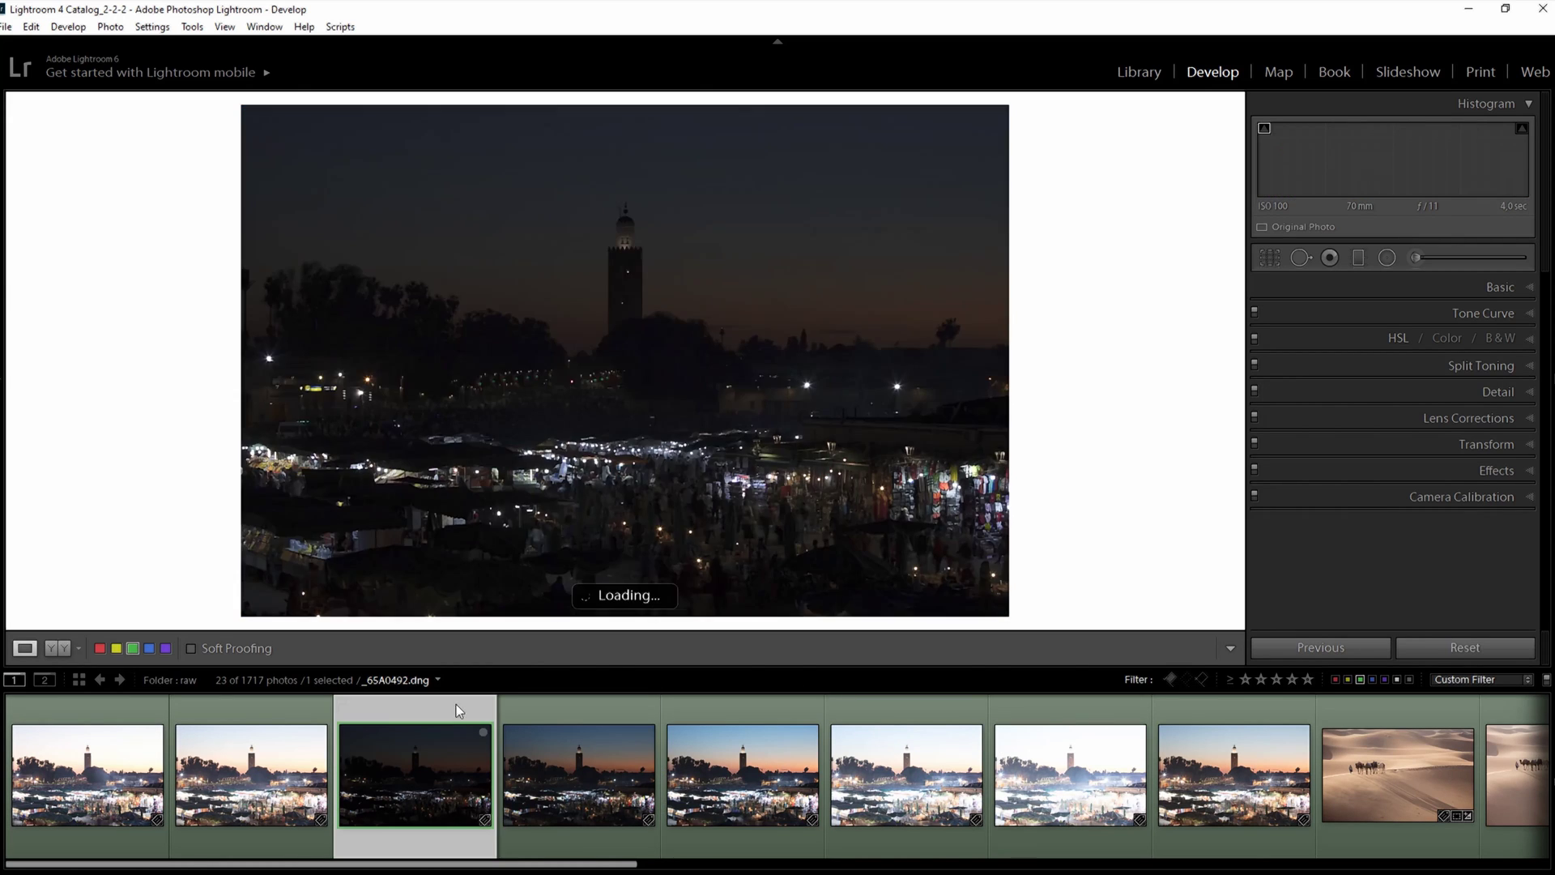
{"action": "left_click", "coordinate": [562, 711]}
{"action": "left_click", "coordinate": [769, 716]}
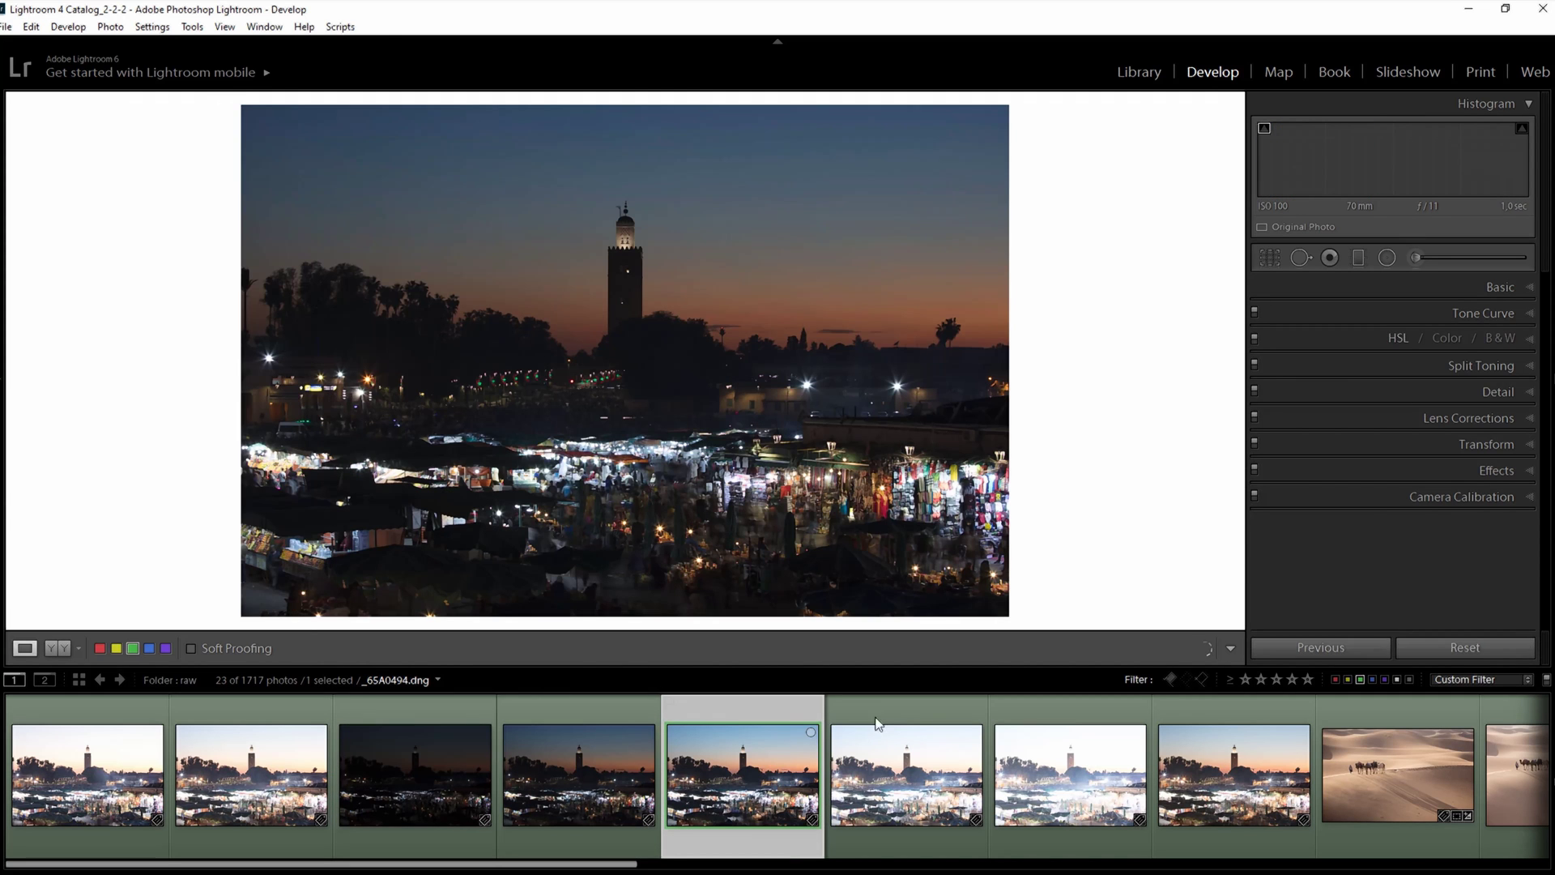
{"action": "left_click", "coordinate": [894, 723]}
{"action": "left_click", "coordinate": [1032, 724]}
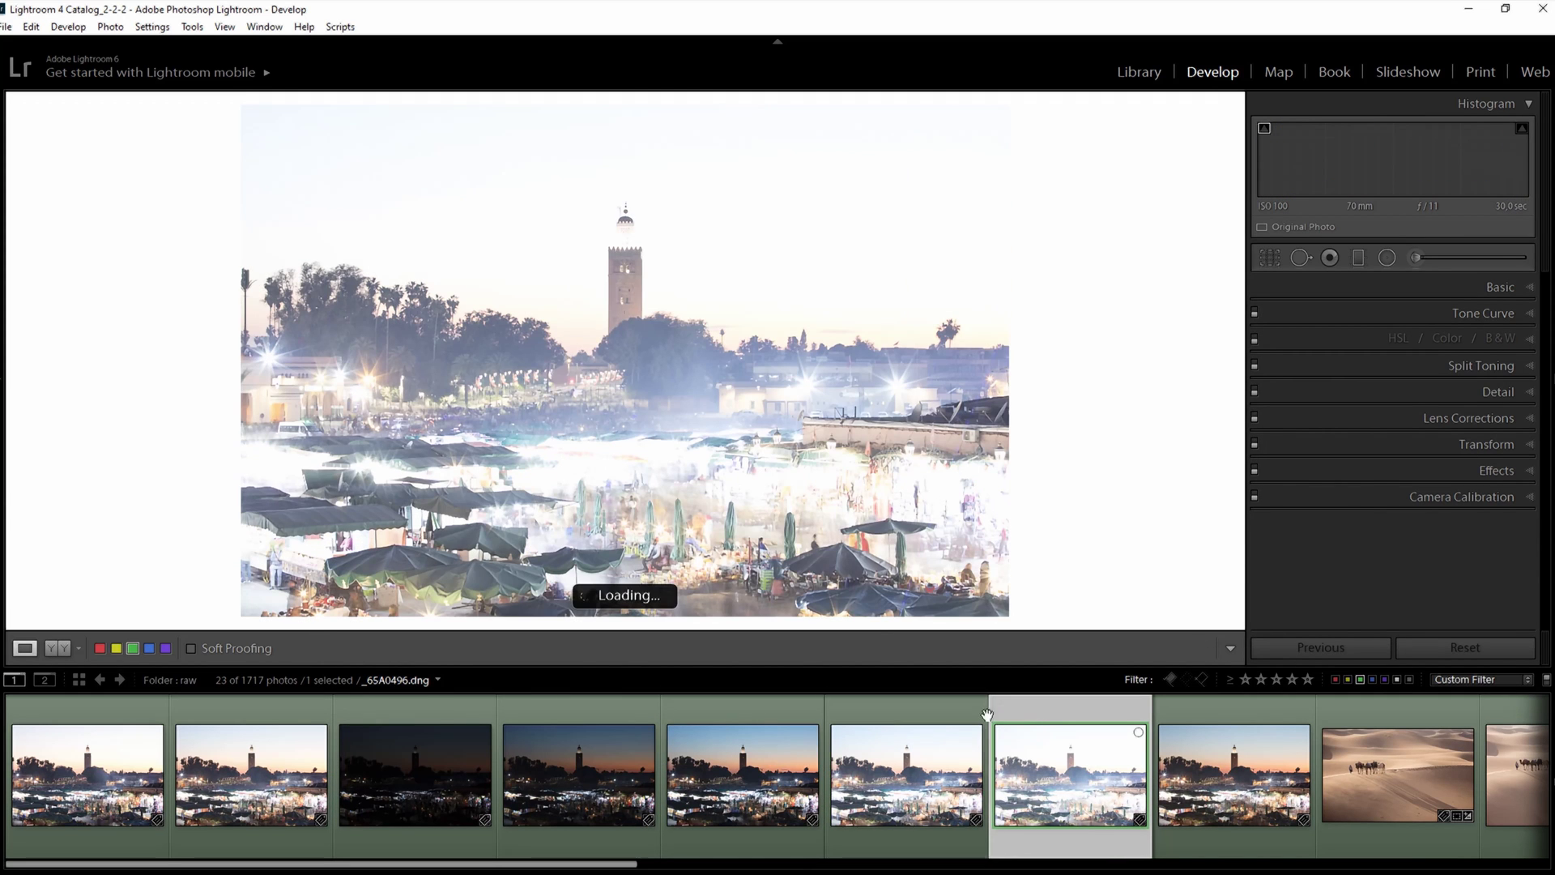
{"action": "left_click", "coordinate": [882, 708]}
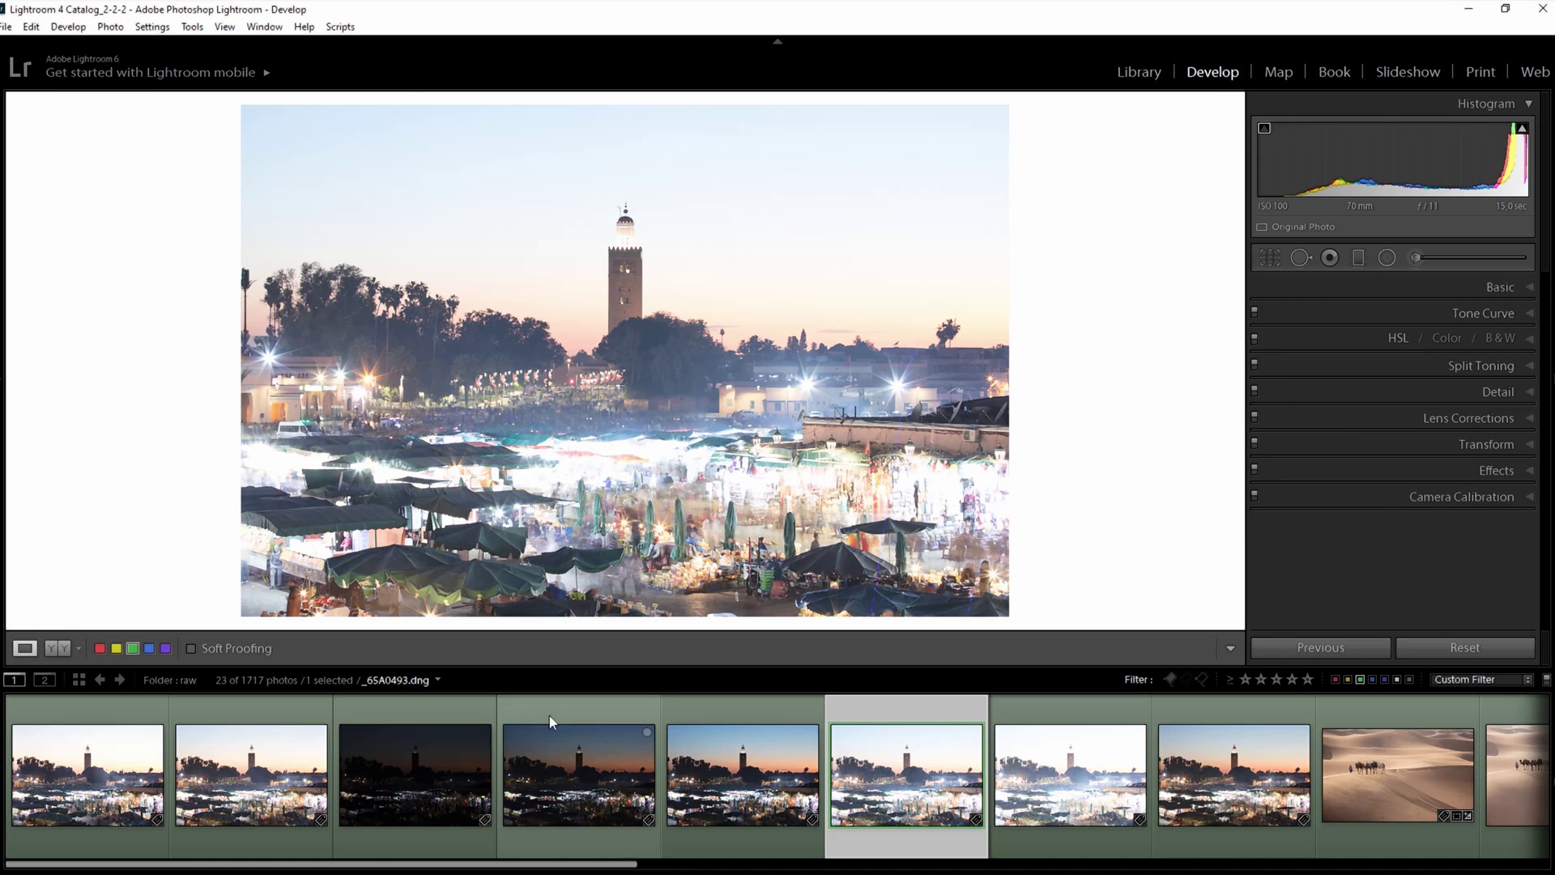
{"action": "left_click", "coordinate": [113, 707]}
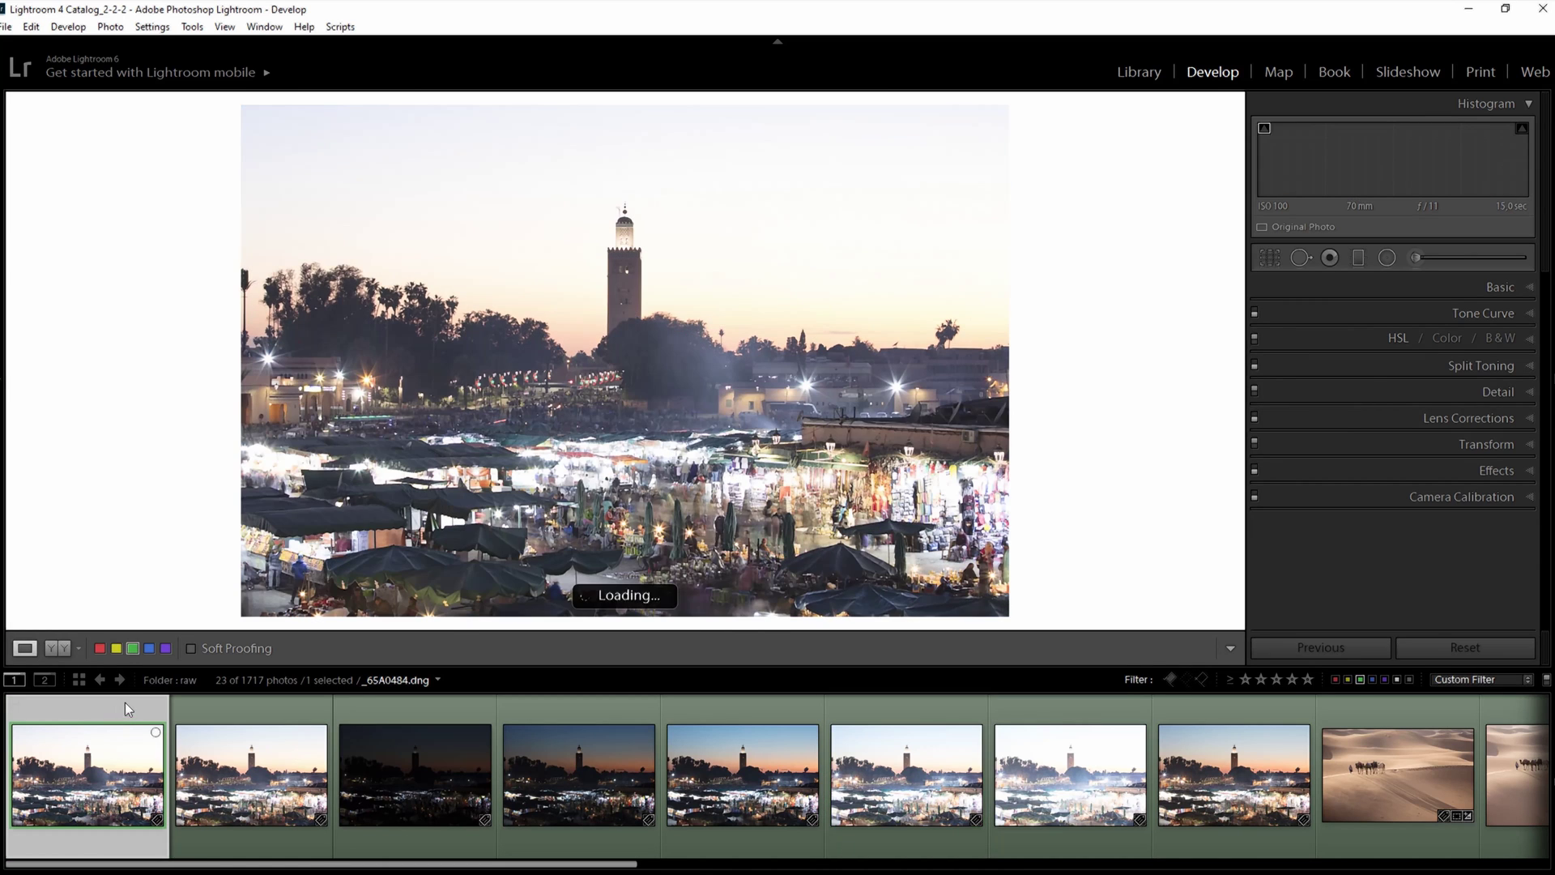
{"action": "left_click", "coordinate": [187, 721]}
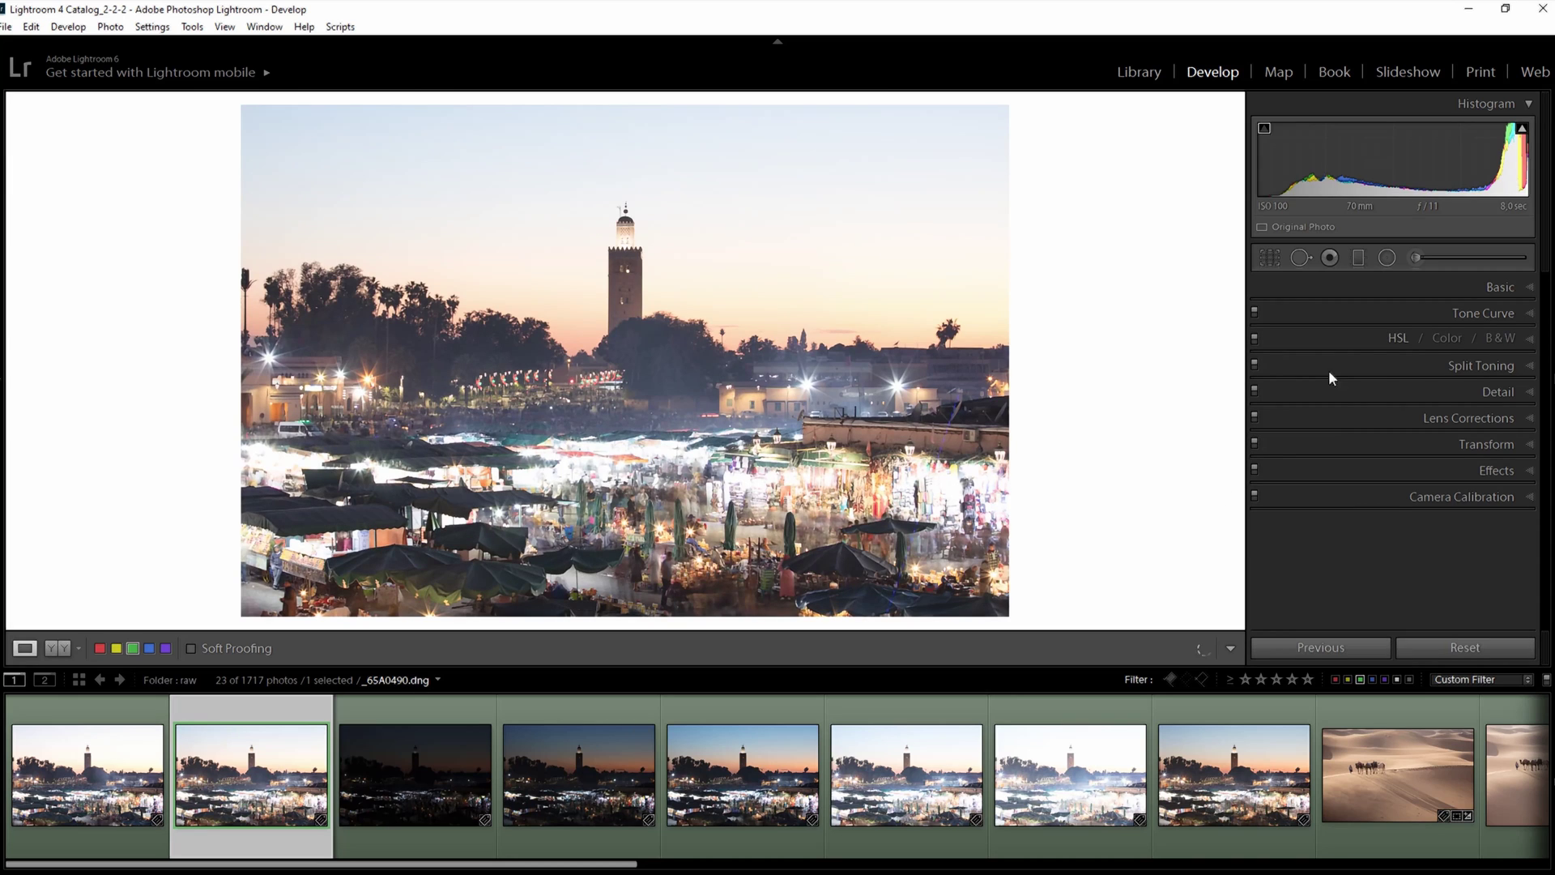
{"action": "left_click", "coordinate": [1185, 703]}
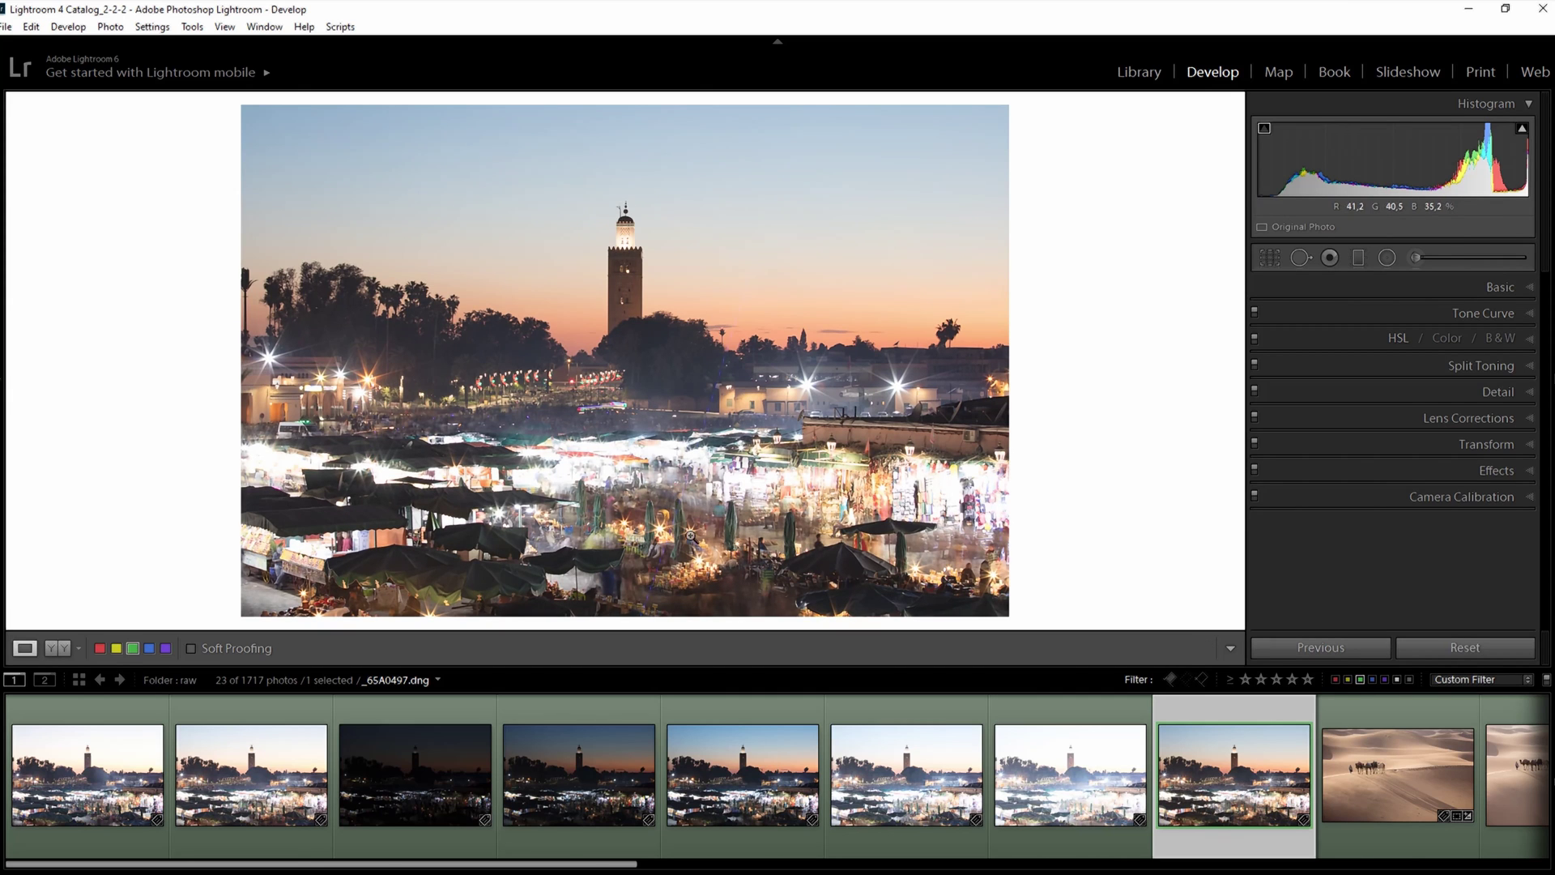
{"action": "left_click", "coordinate": [896, 833]}
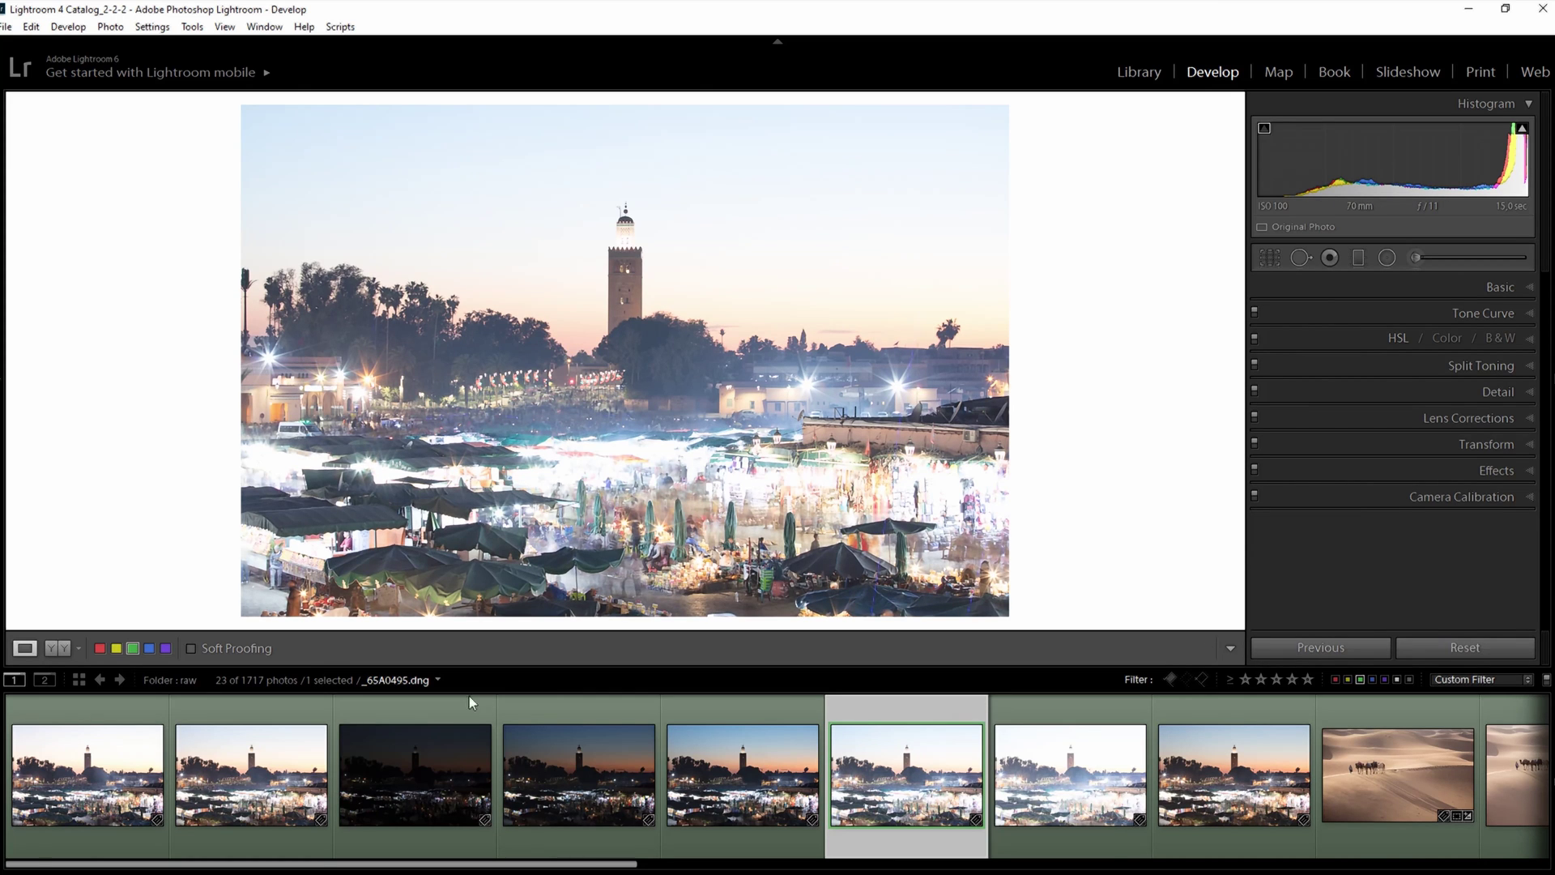
- Merge the five consecutive market exposures, _65A0492 through _65A0496, into an HDR image with the deghost amount at None
{"action": "left_click", "coordinate": [428, 704]}
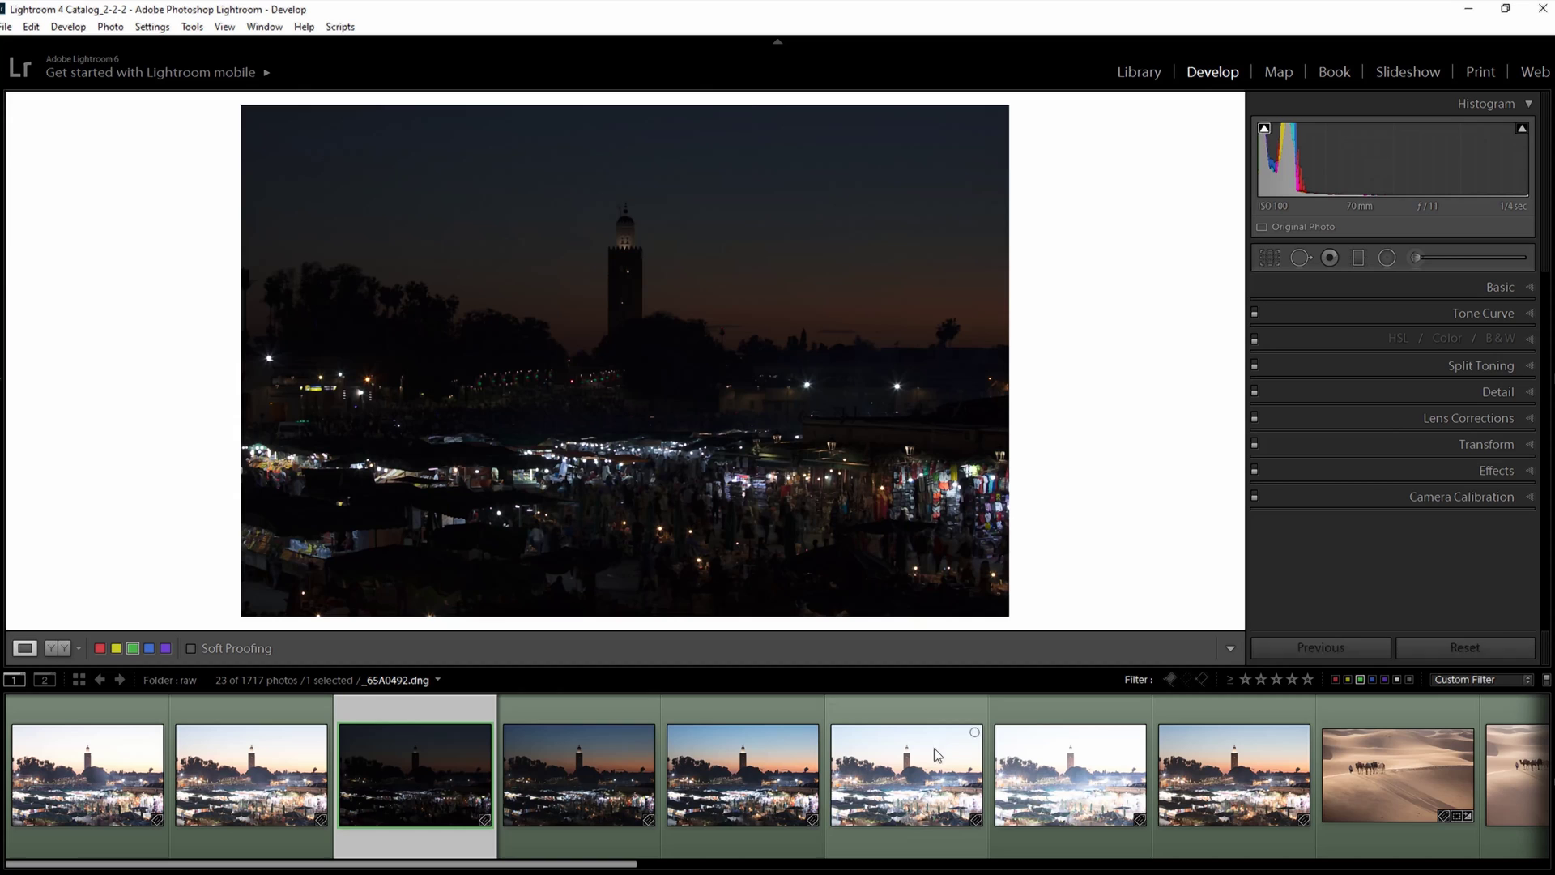
{"action": "left_click", "coordinate": [1045, 705], "text": "shift"}
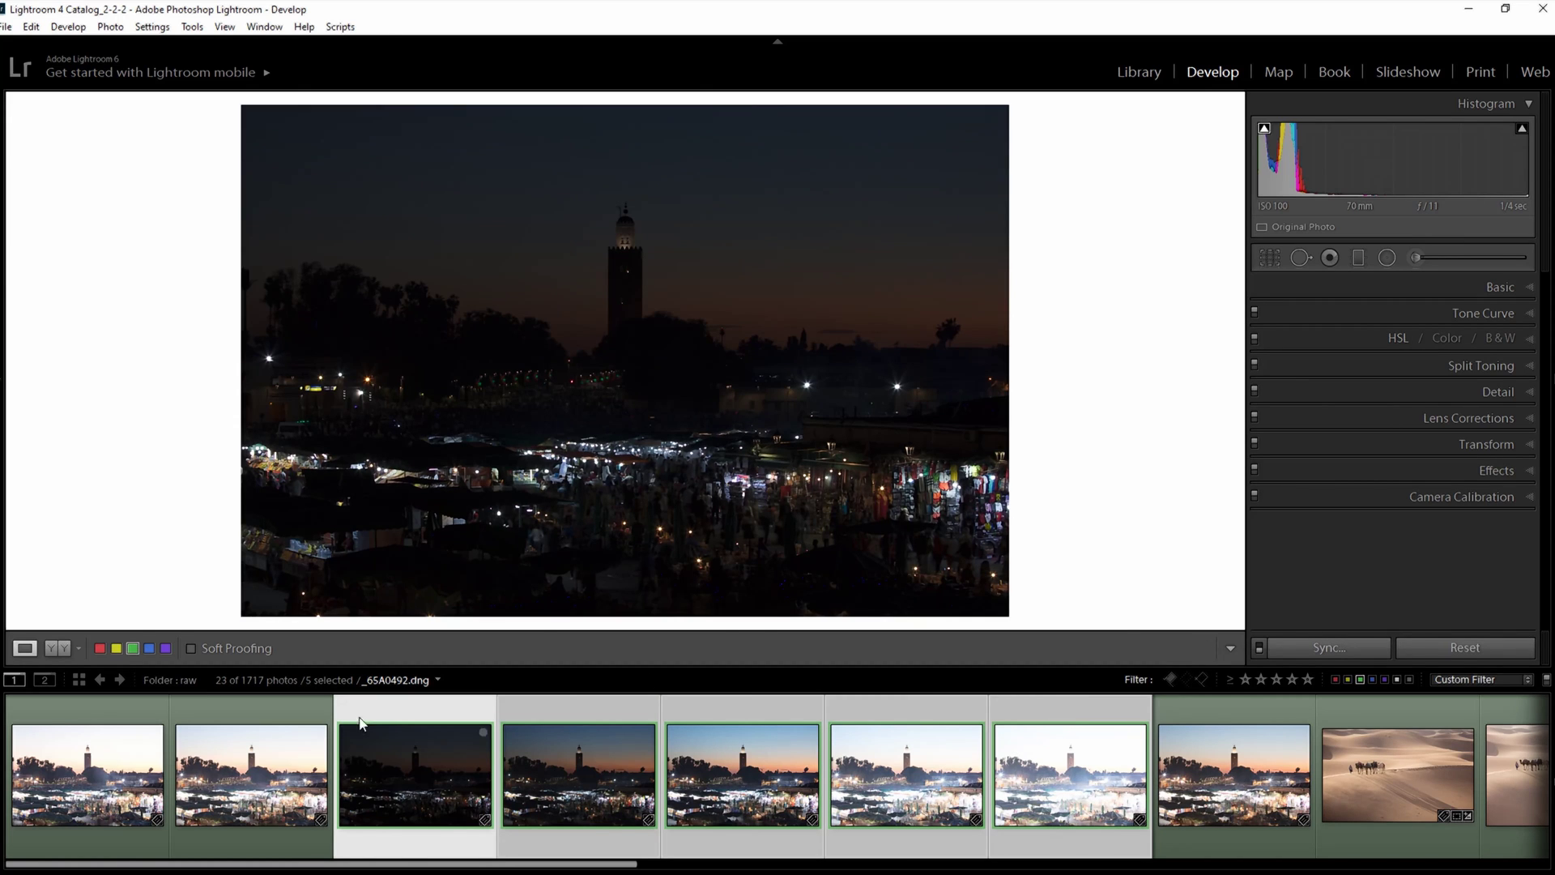
{"action": "left_click", "coordinate": [110, 27]}
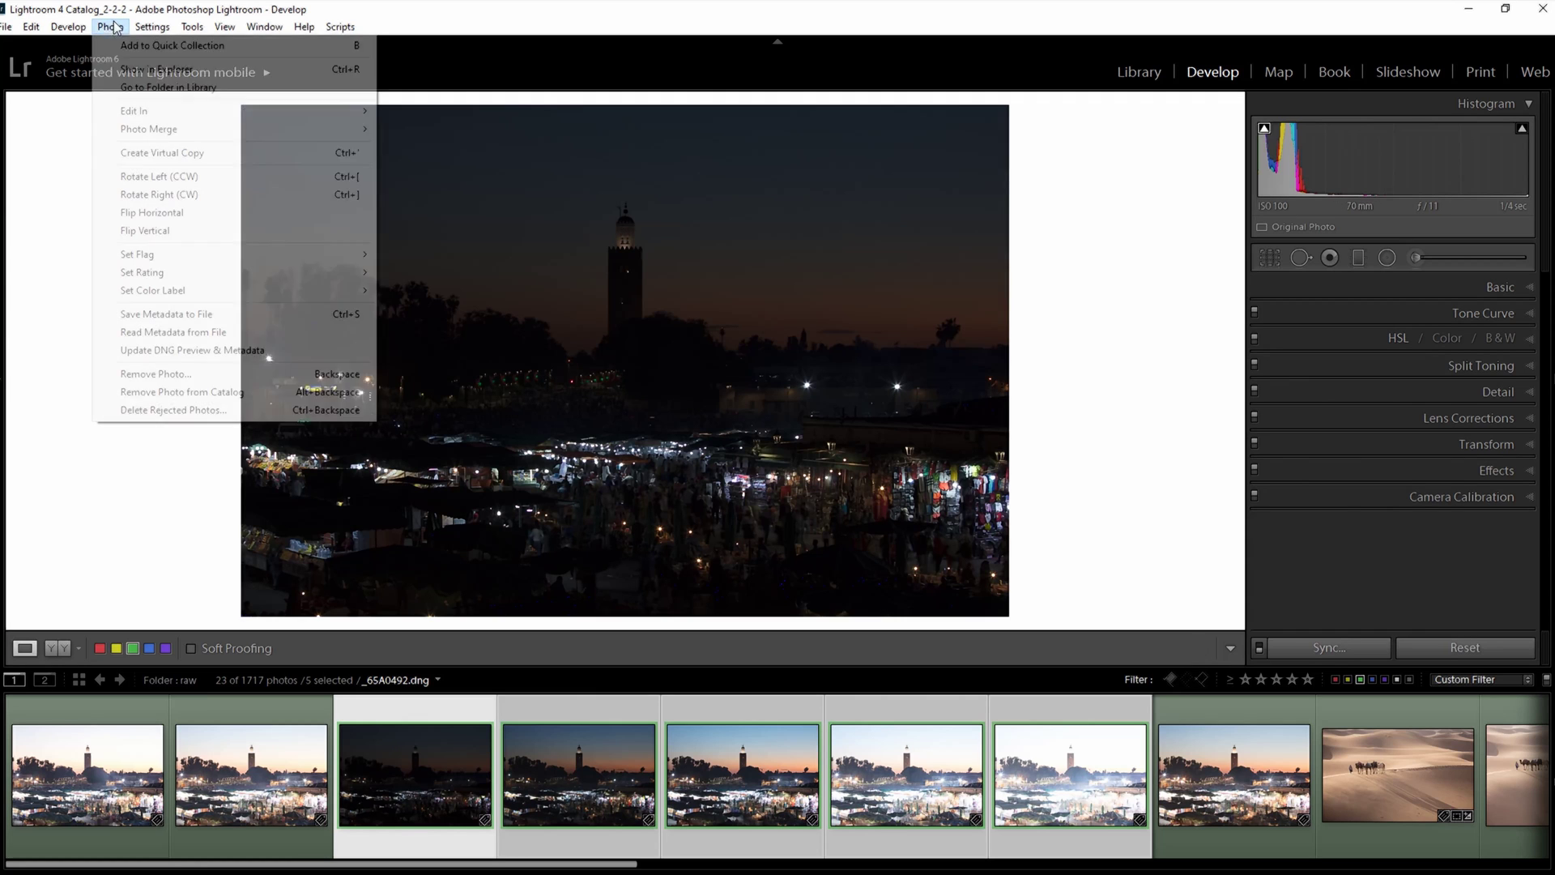
{"action": "mouse_move", "coordinate": [131, 130]}
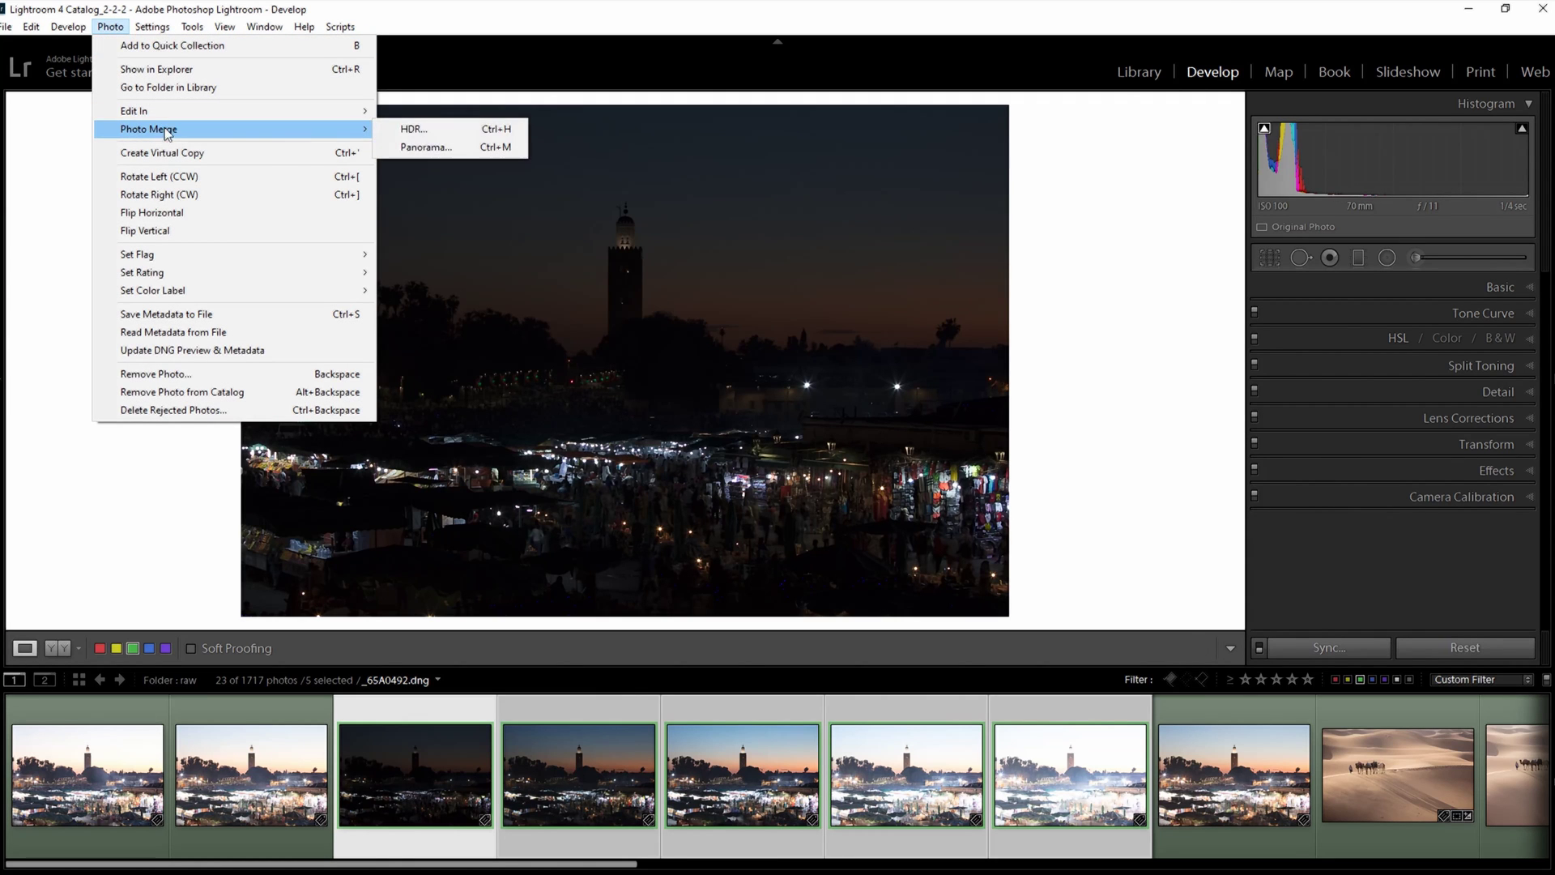
{"action": "left_click", "coordinate": [426, 129]}
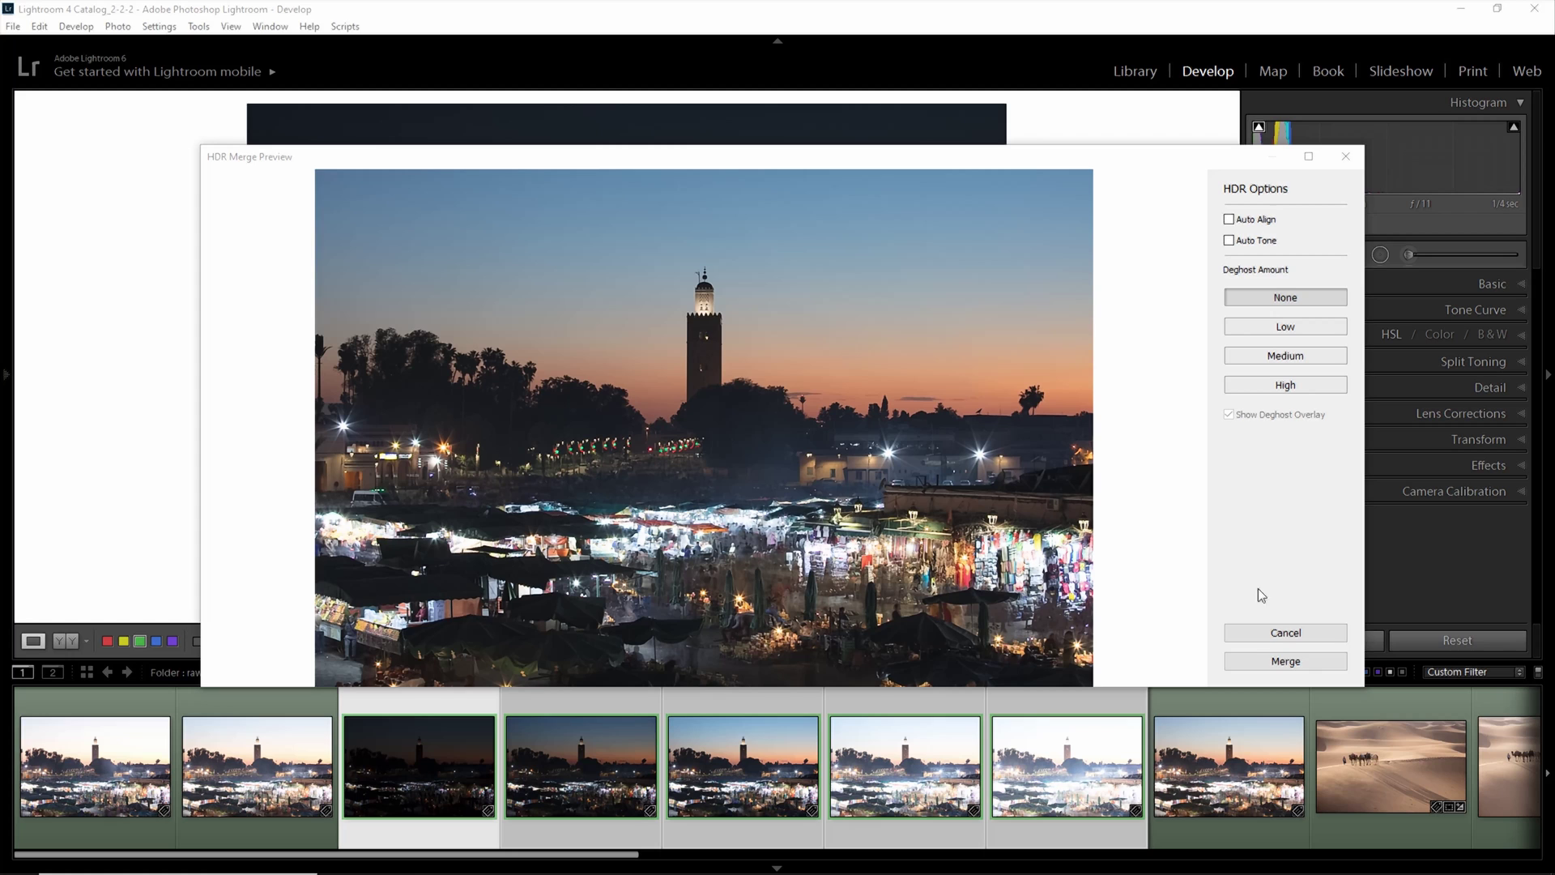
{"action": "left_click", "coordinate": [1276, 656]}
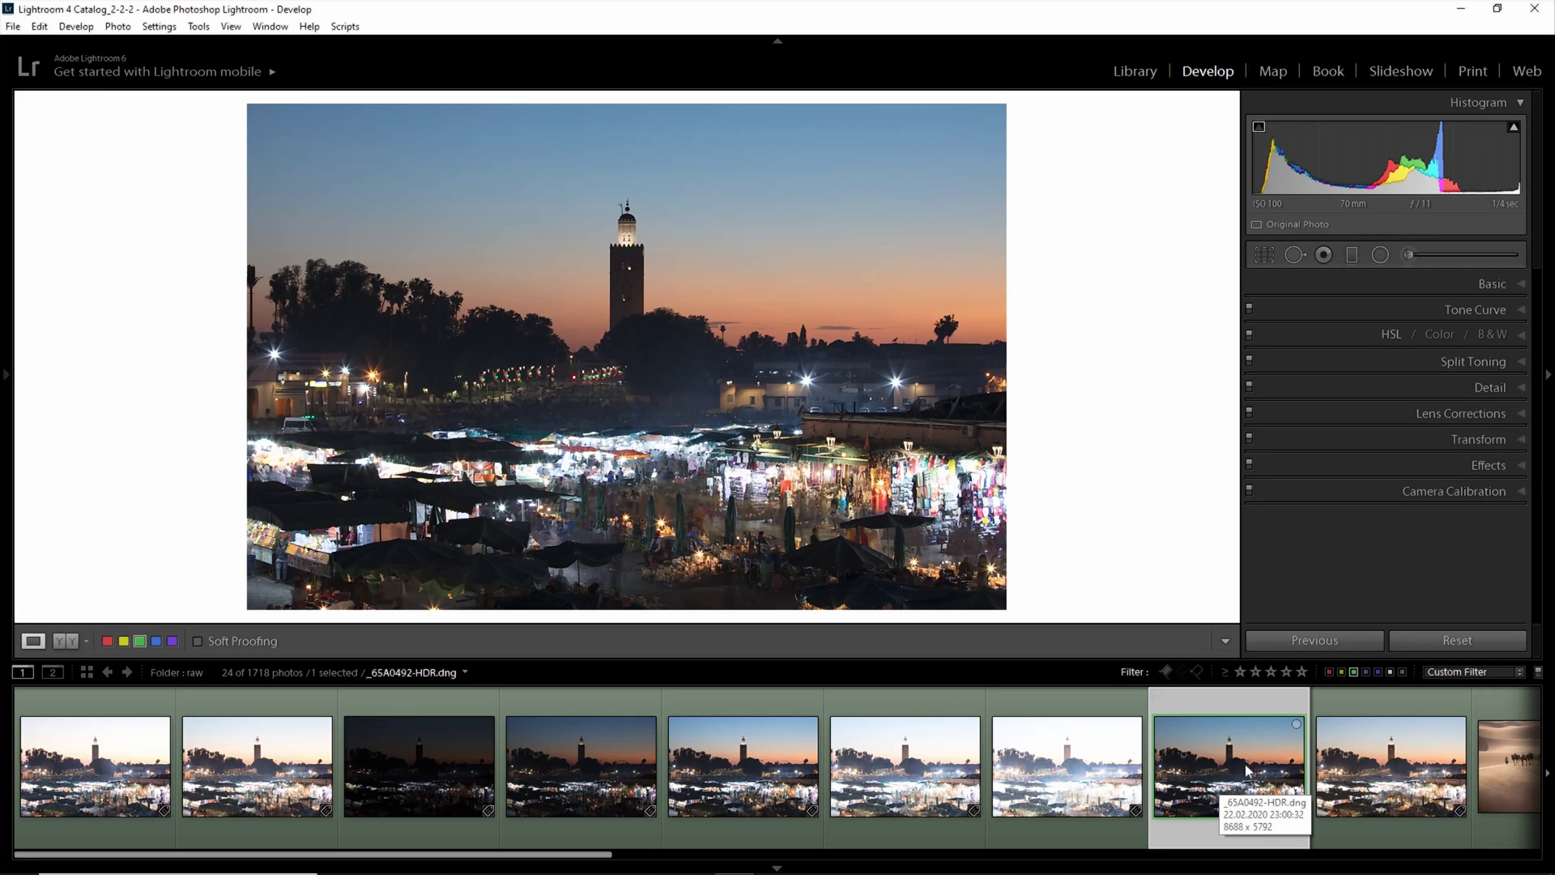
- Remove chromatic aberration from the HDR image, enable lens profile corrections and set the profile's vignetting amount to 77
{"action": "left_click", "coordinate": [1519, 285]}
{"action": "left_click", "coordinate": [1519, 284]}
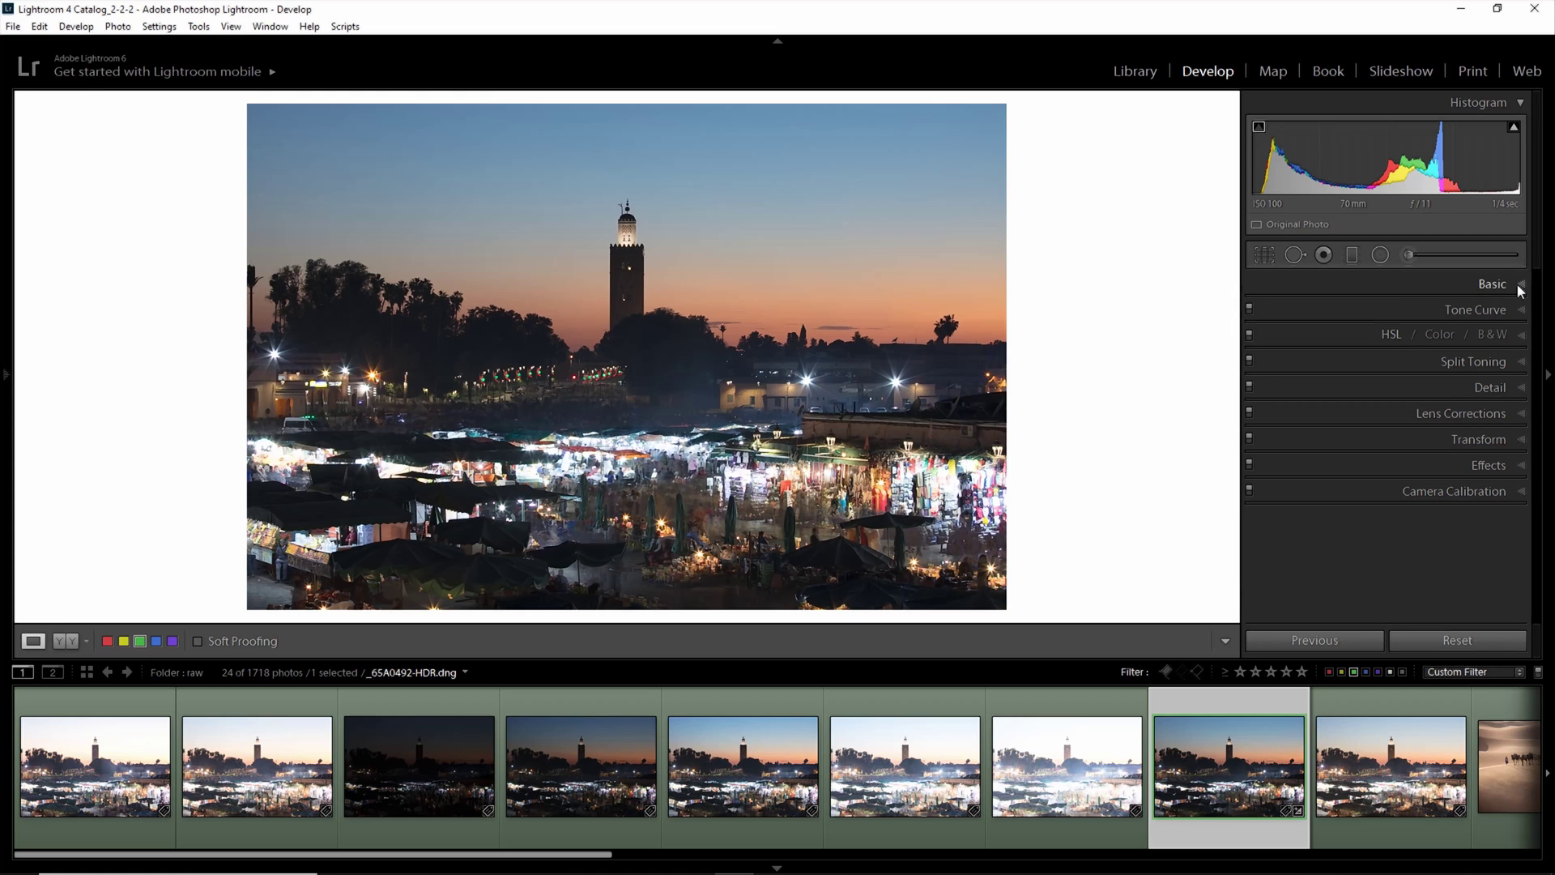
{"action": "left_click", "coordinate": [1523, 416]}
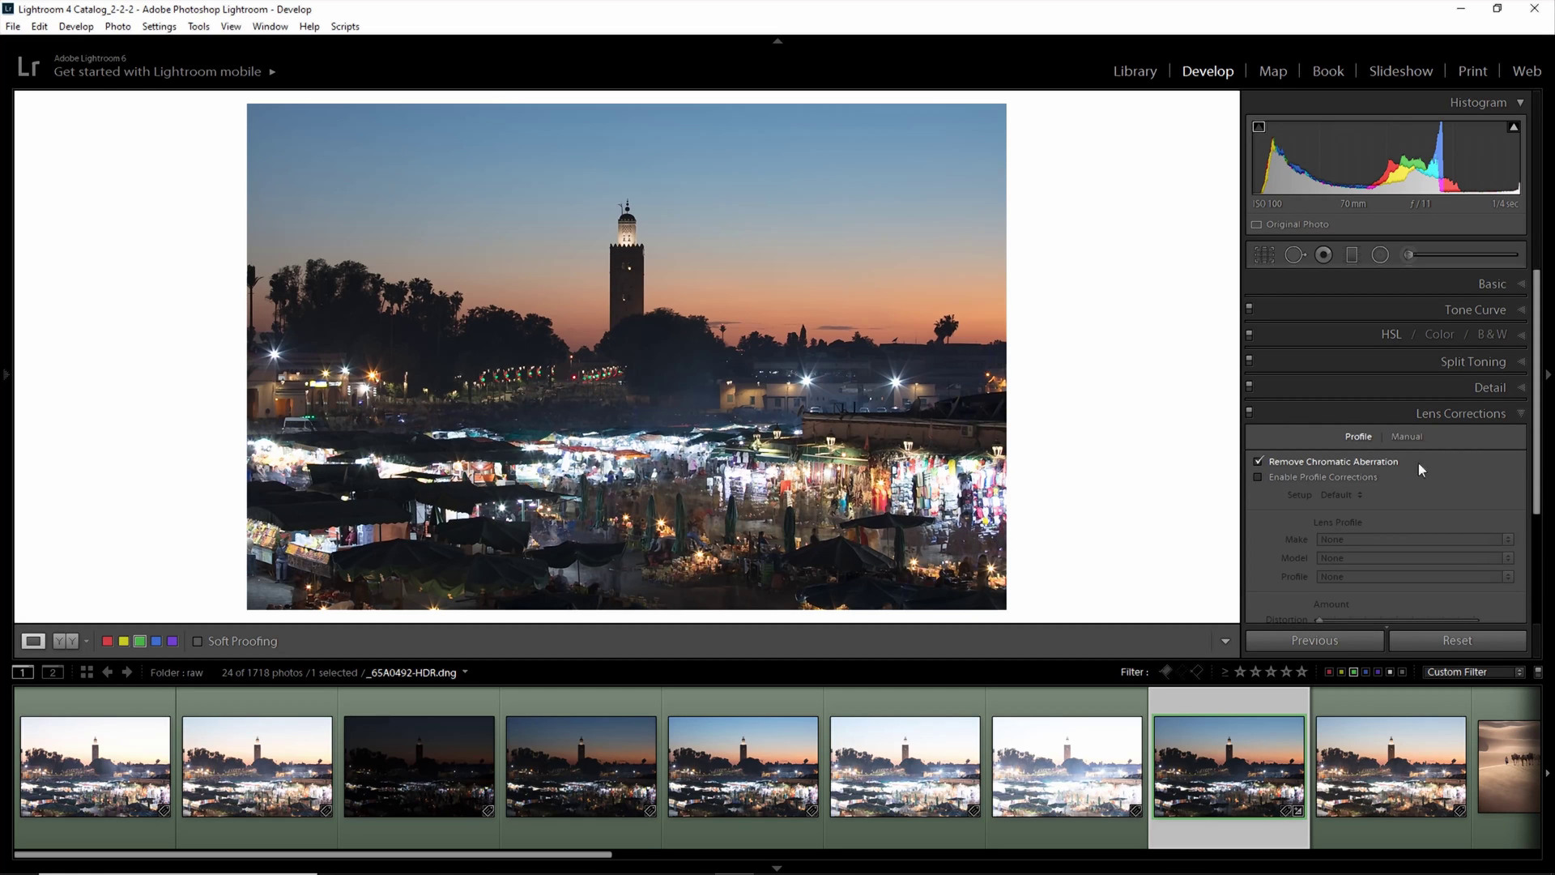
{"action": "left_click", "coordinate": [1309, 476]}
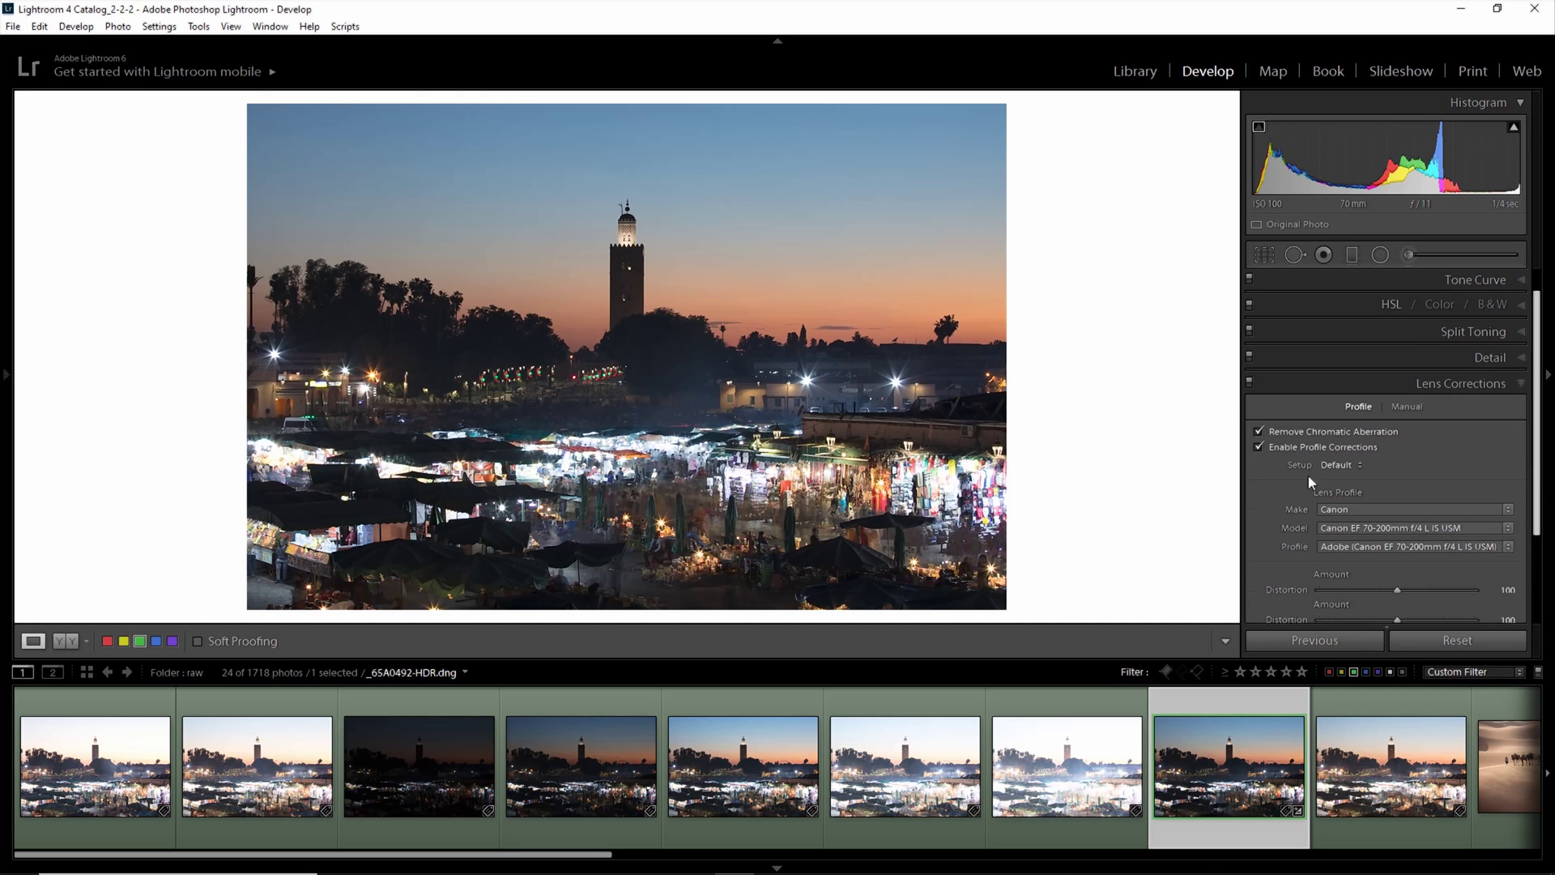
{"action": "left_click_drag", "start_coordinate": [1396, 604], "coordinate": [1379, 606]}
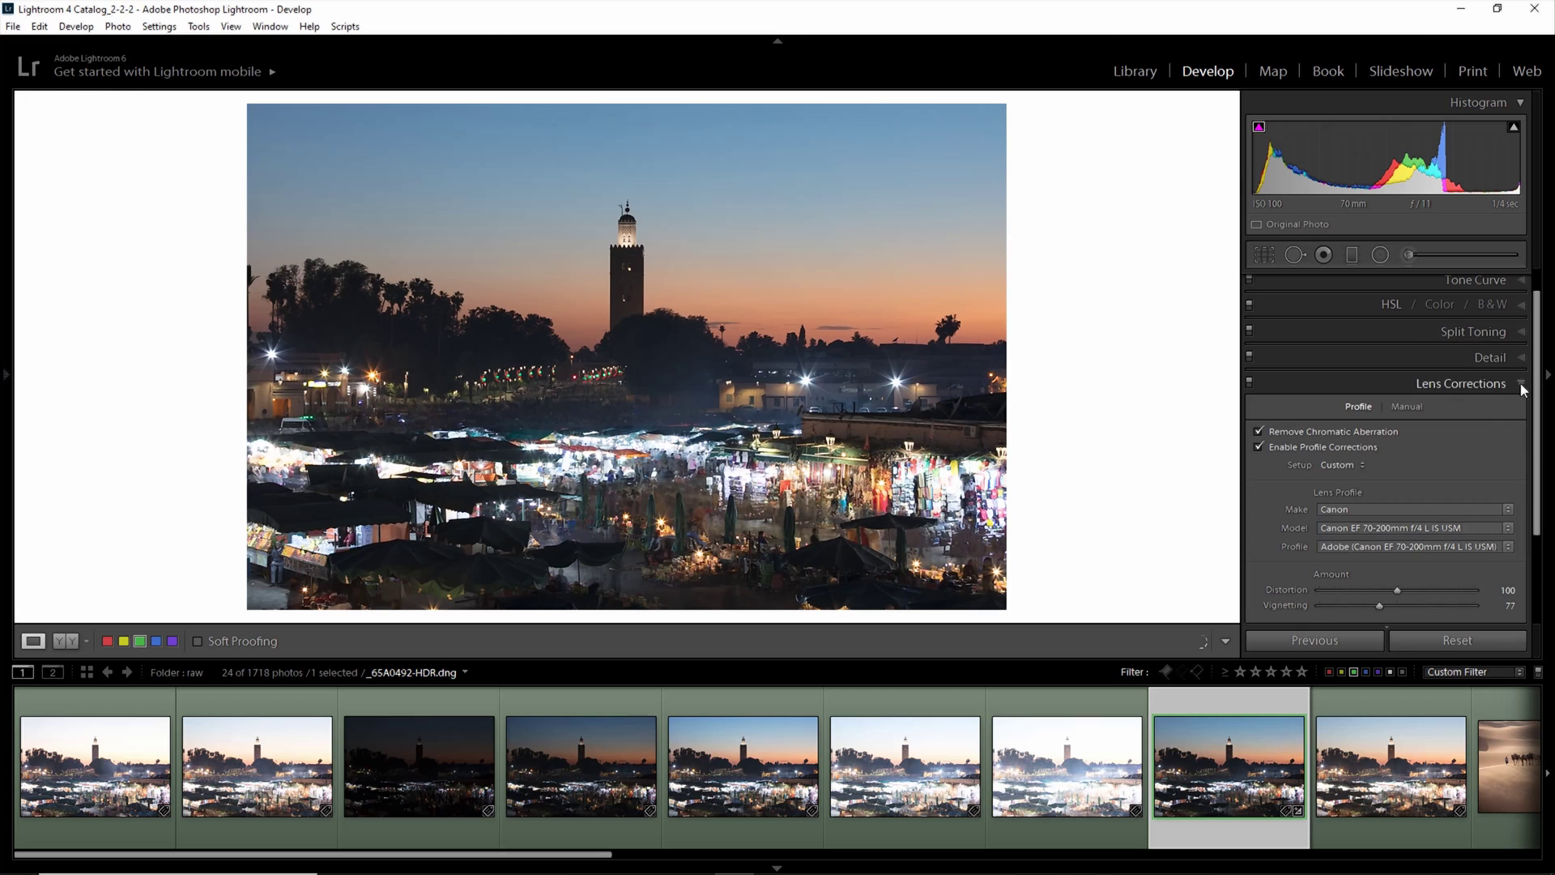
{"action": "left_click", "coordinate": [1519, 382]}
- Sharpen the HDR image with amount 9, radius 0.5 and masking 32
{"action": "left_click", "coordinate": [1519, 387]}
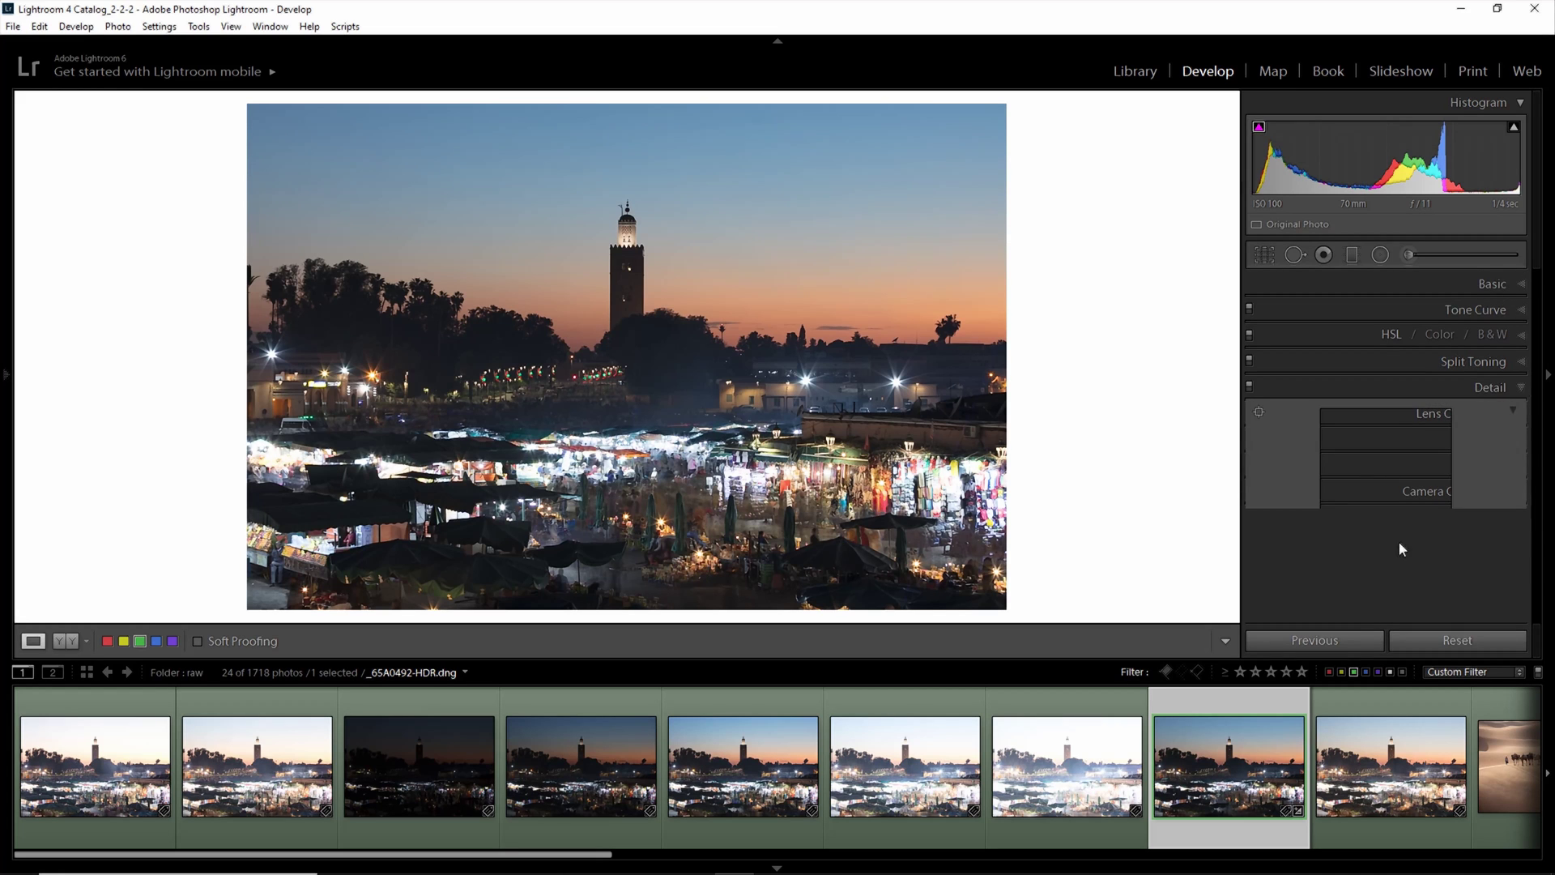
{"action": "scroll", "coordinate": [1400, 549], "scroll_direction": "down", "scroll_amount": 2}
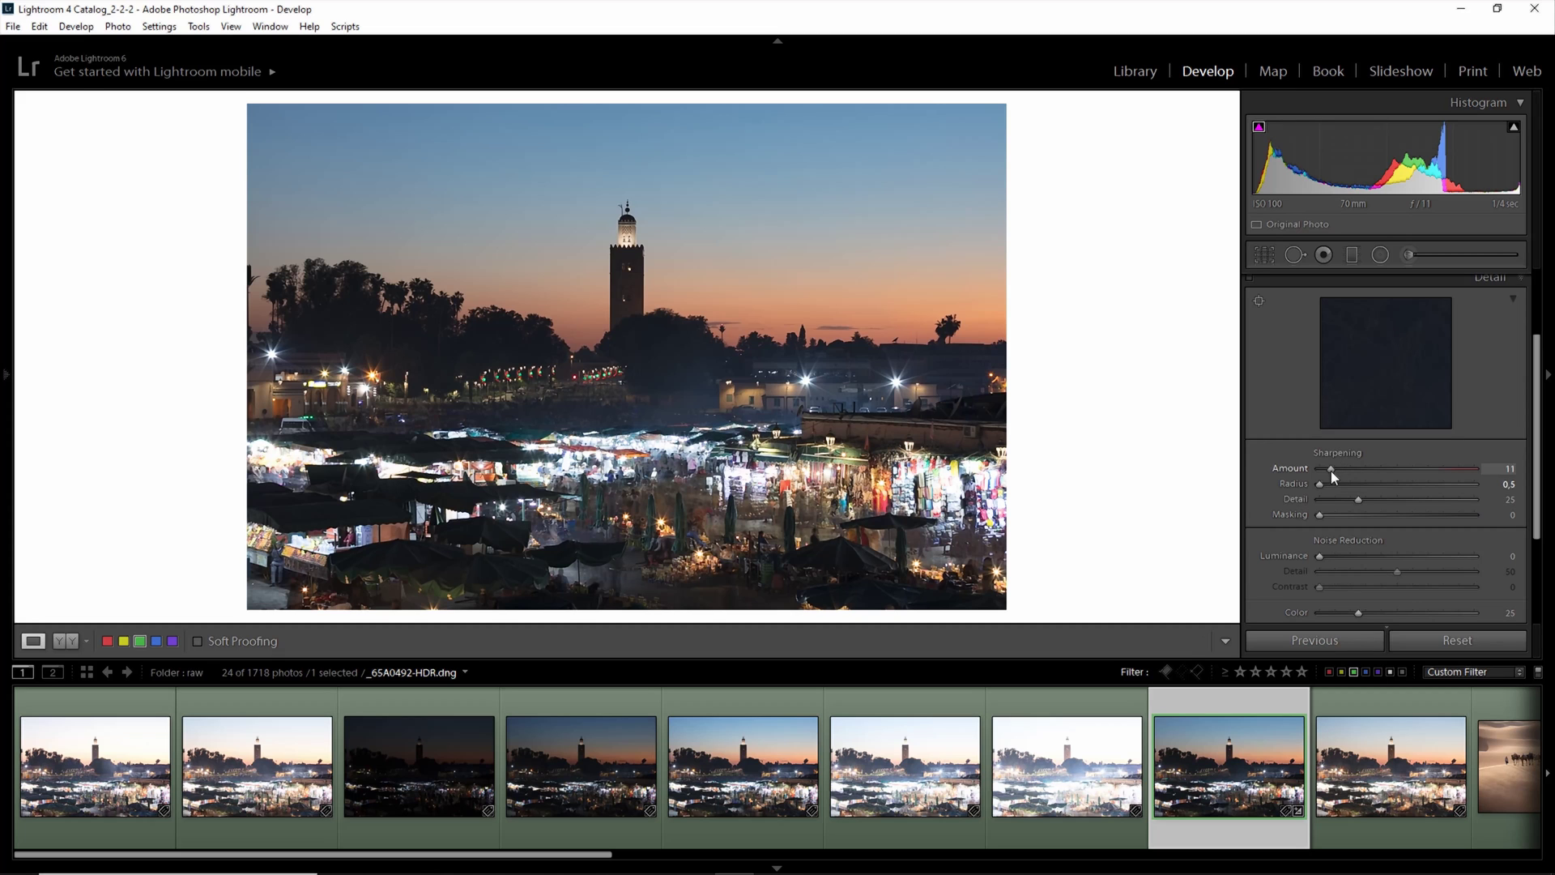
{"action": "left_click_drag", "start_coordinate": [1330, 469], "coordinate": [1369, 515]}
{"action": "left_click_drag", "start_coordinate": [1540, 406], "coordinate": [1537, 378]}
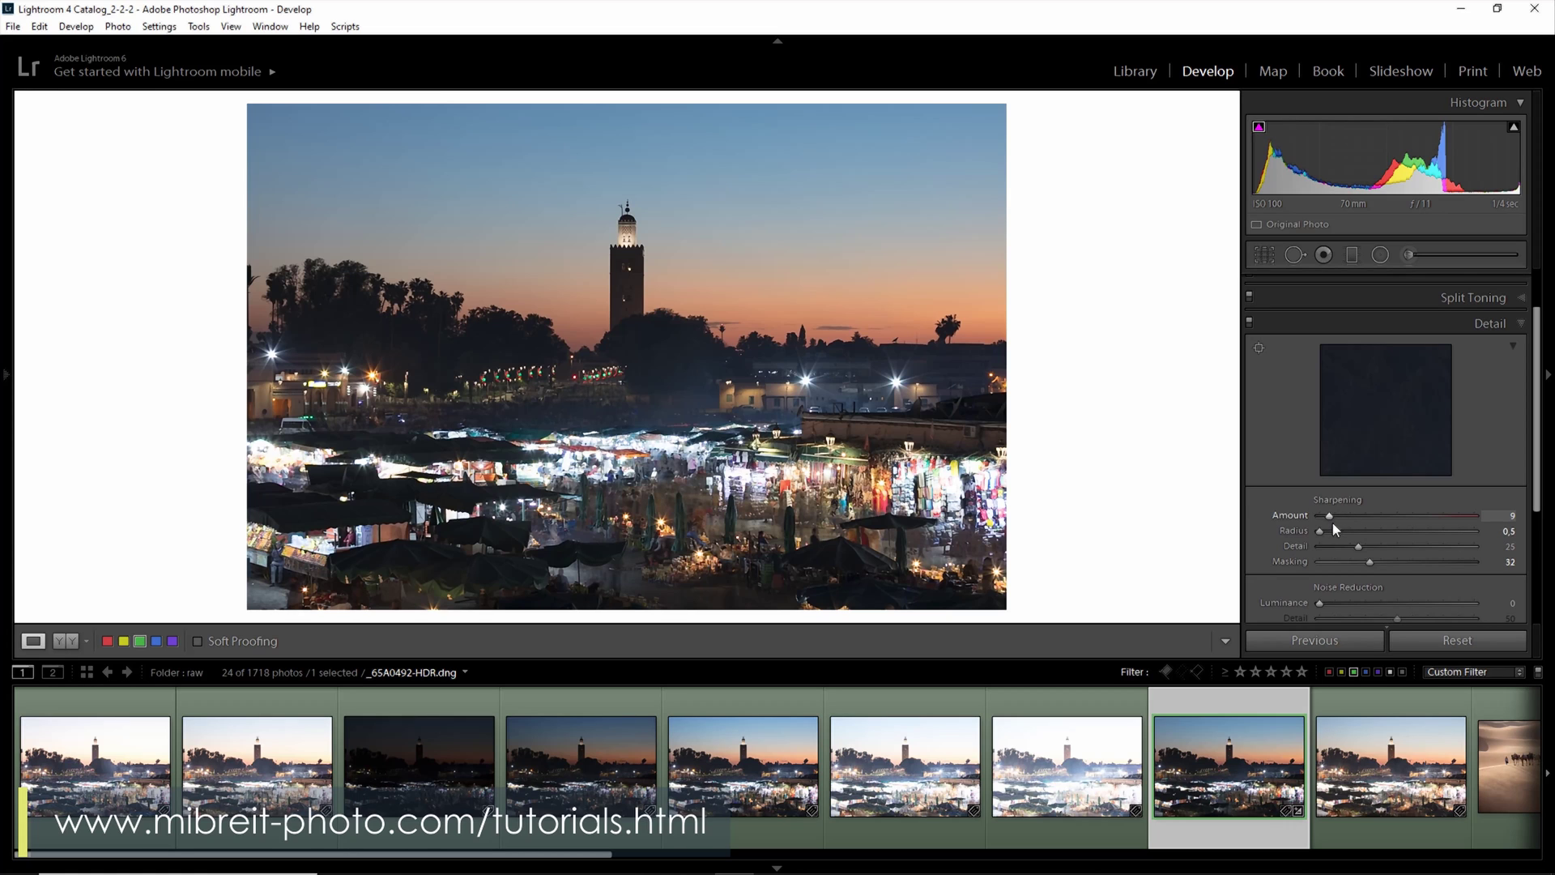
{"action": "left_click", "coordinate": [1518, 323]}
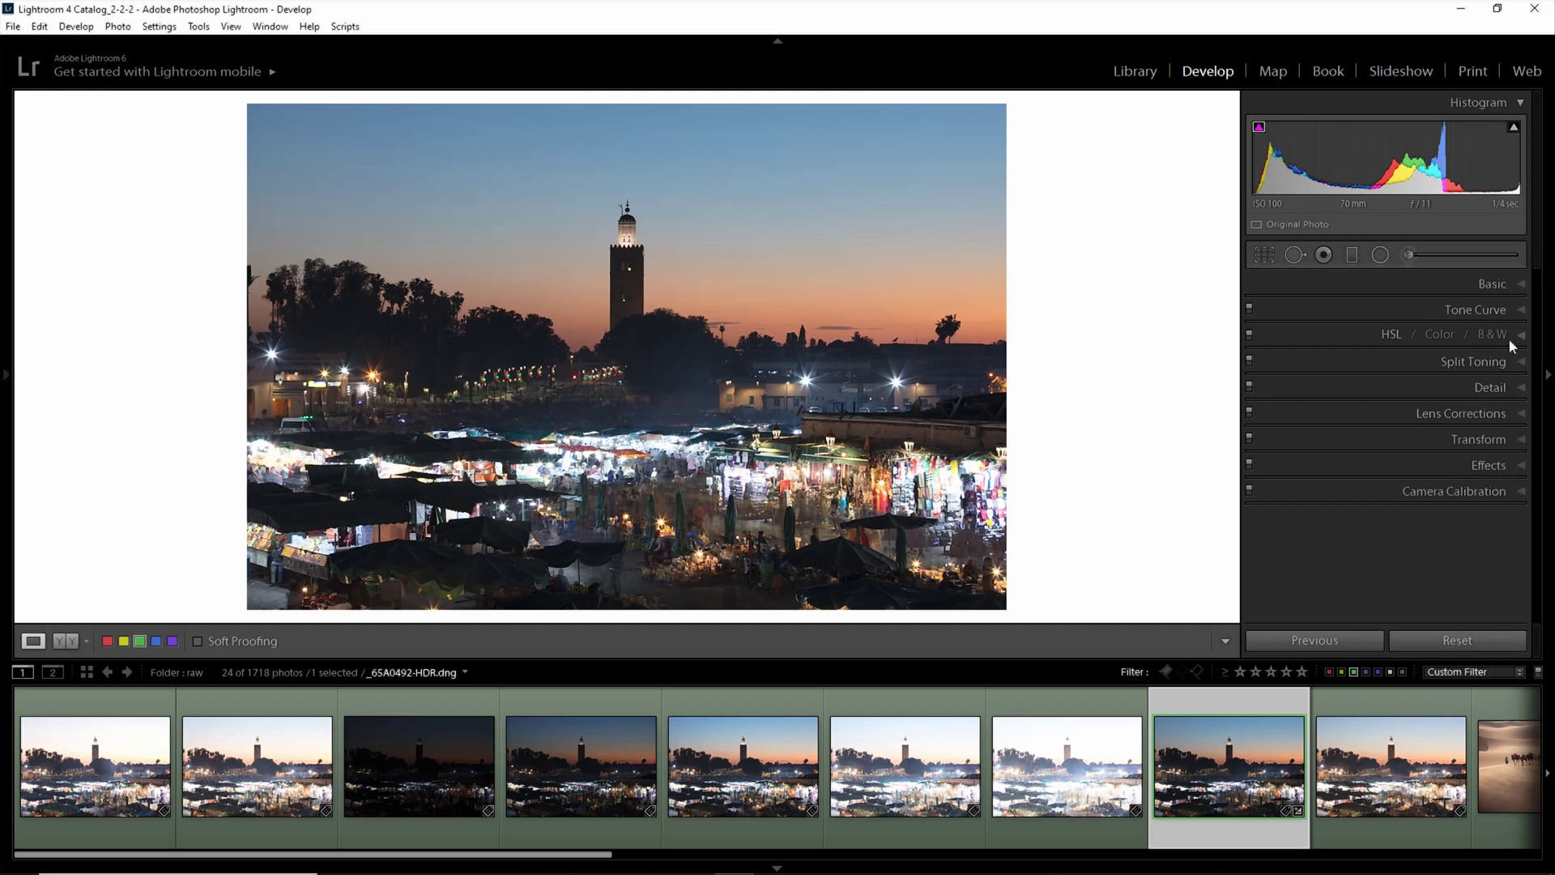
- Set the white balance tint of the HDR image to -5
{"action": "left_click", "coordinate": [1521, 284]}
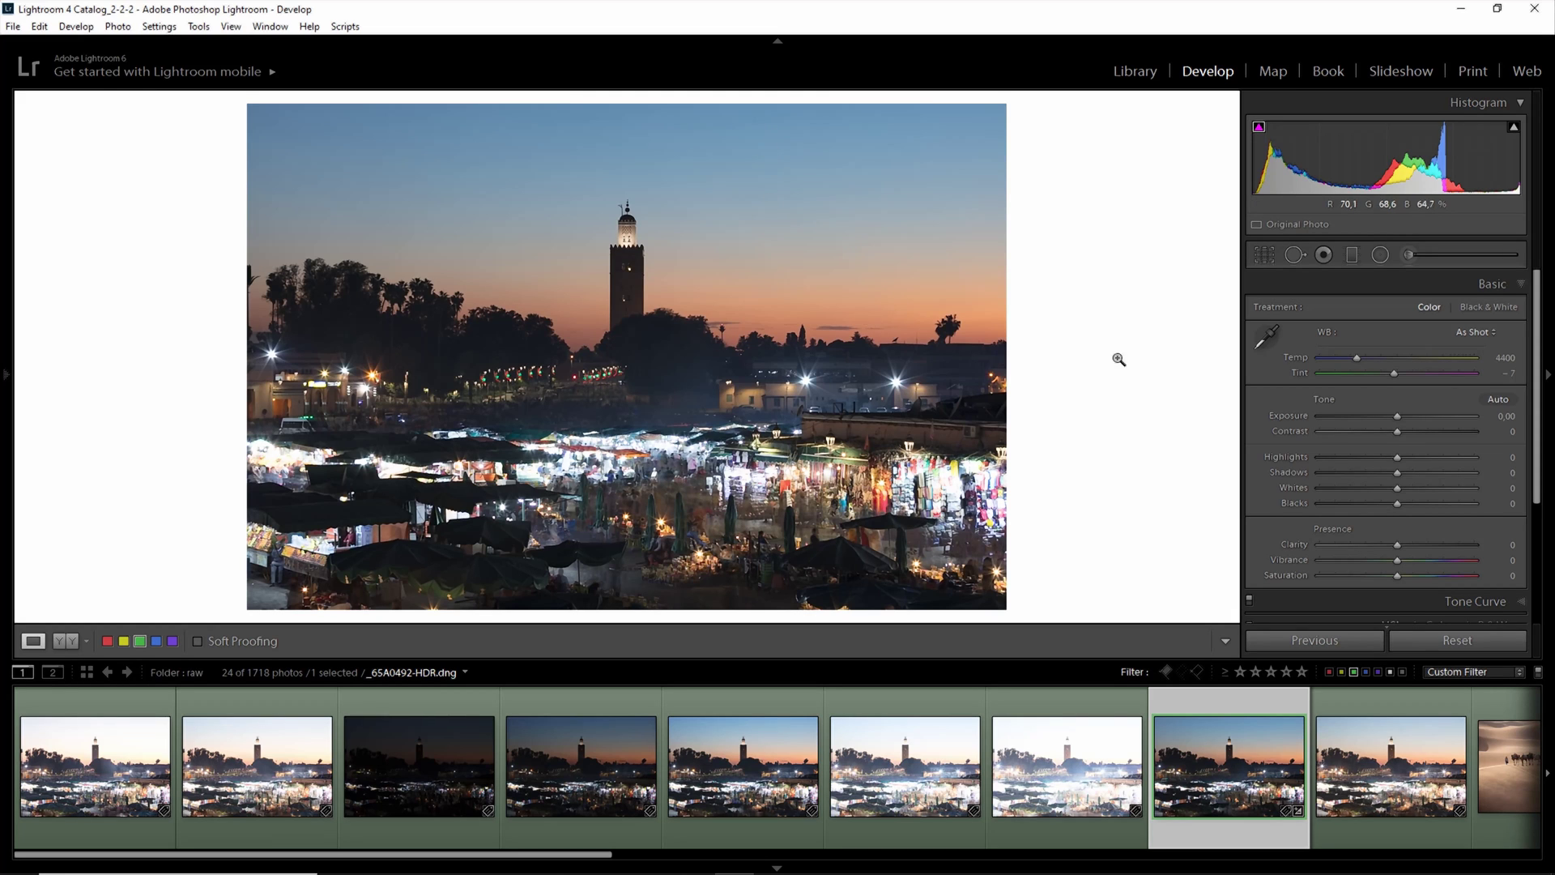
{"action": "left_click", "coordinate": [1504, 372]}
{"action": "type", "text": "-5"}
{"action": "key", "text": "Return"}
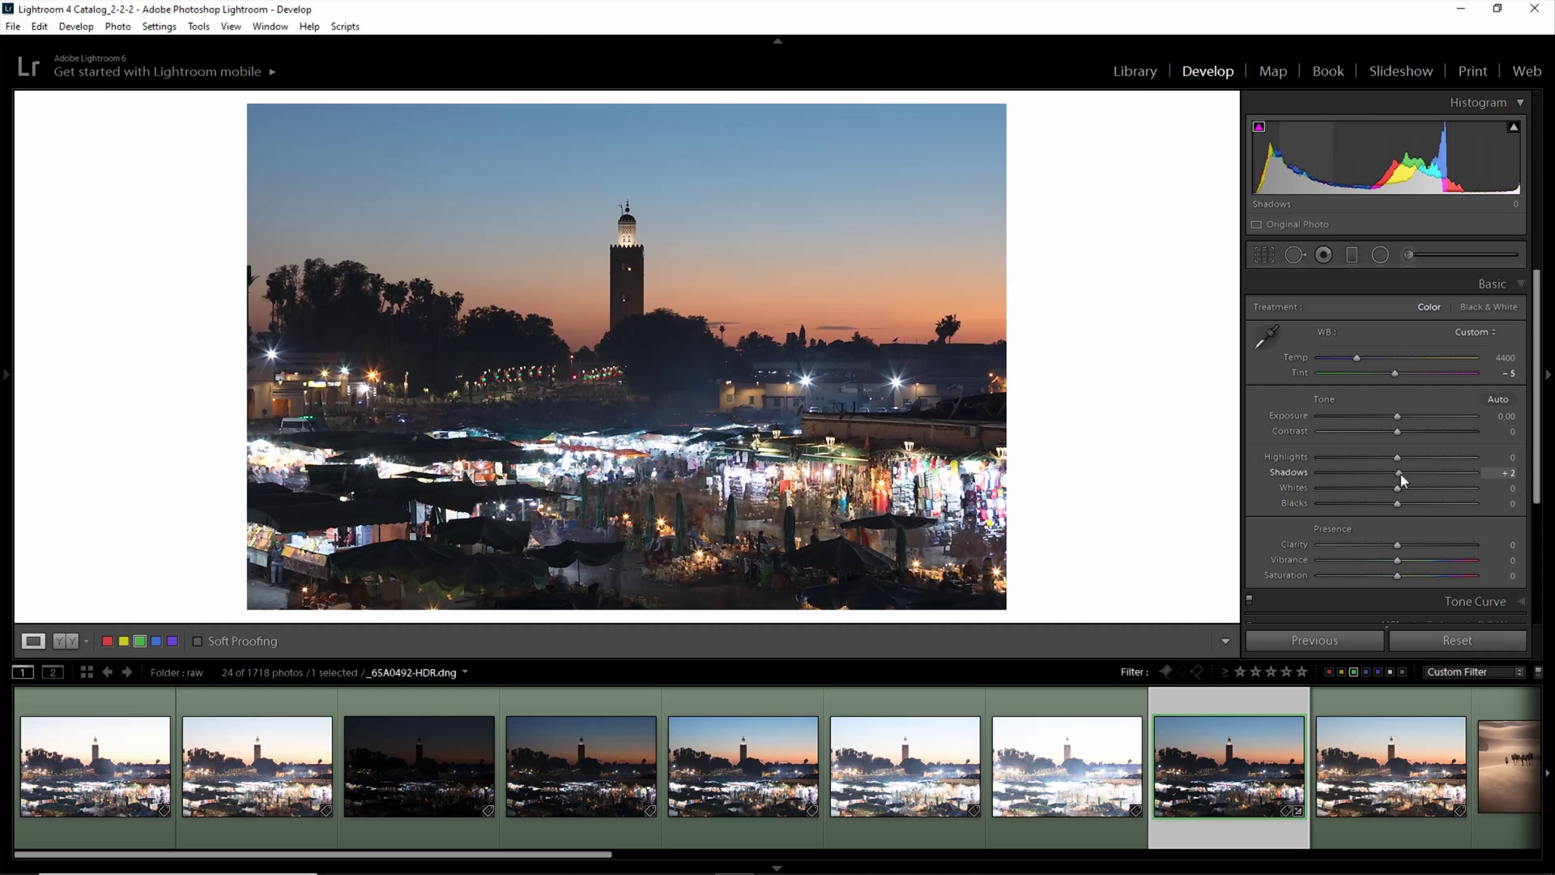
- Set Shadows to +79, Exposure to +0.42, Highlights to -38 and Whites to -21 on the HDR image
{"action": "left_click_drag", "start_coordinate": [1401, 474], "coordinate": [1460, 477]}
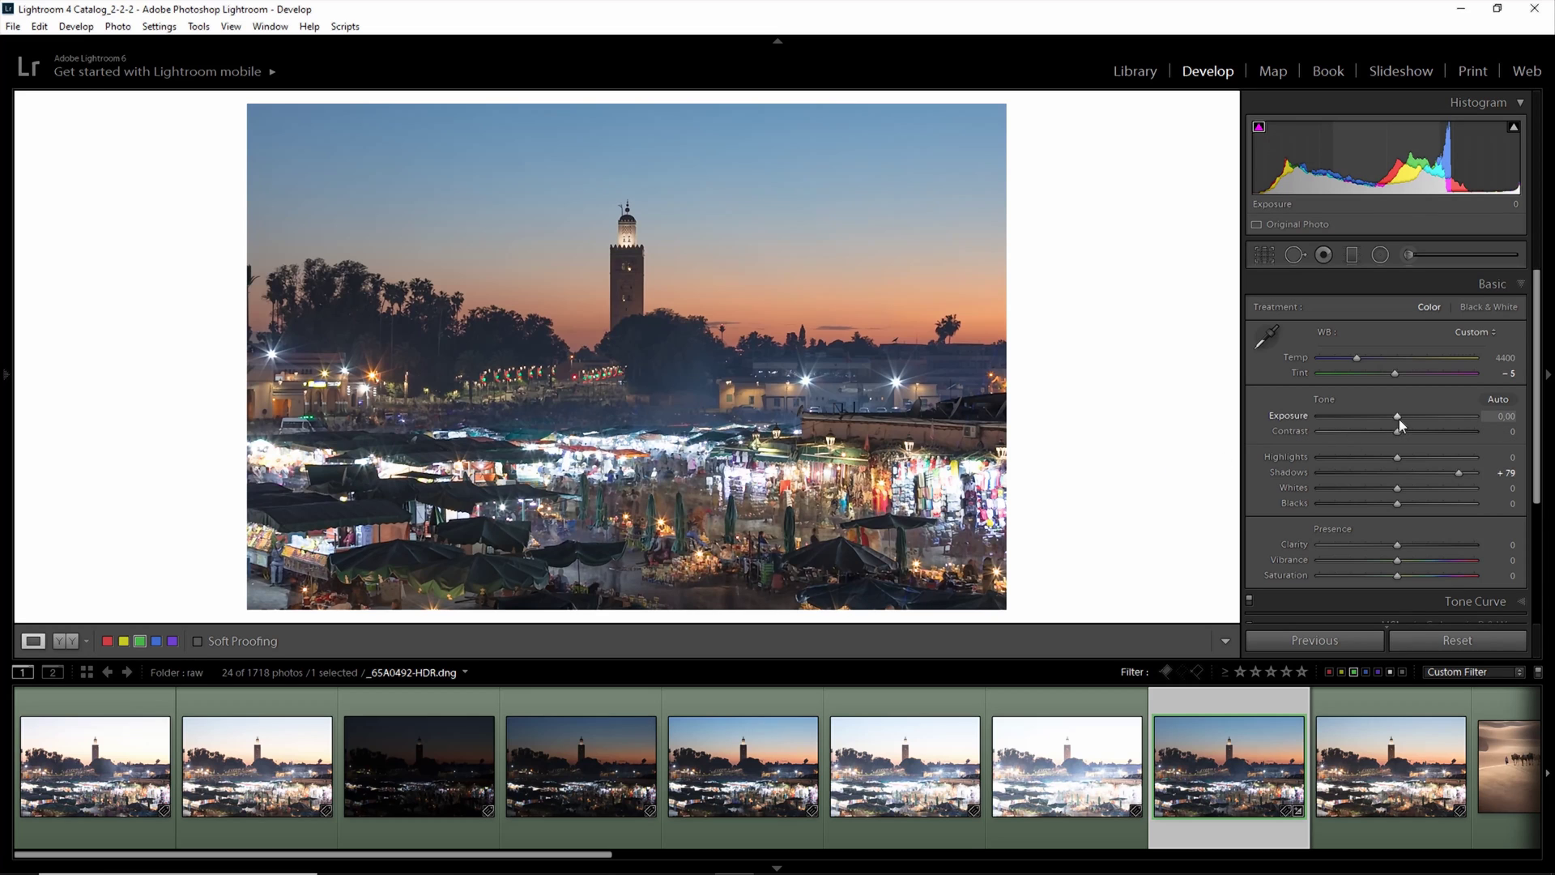
{"action": "mouse_move", "coordinate": [1397, 416]}
{"action": "left_mouse_down"}
{"action": "mouse_move", "coordinate": [1394, 461]}
{"action": "mouse_move", "coordinate": [1368, 460]}
{"action": "mouse_move", "coordinate": [1401, 416]}
{"action": "left_mouse_up"}
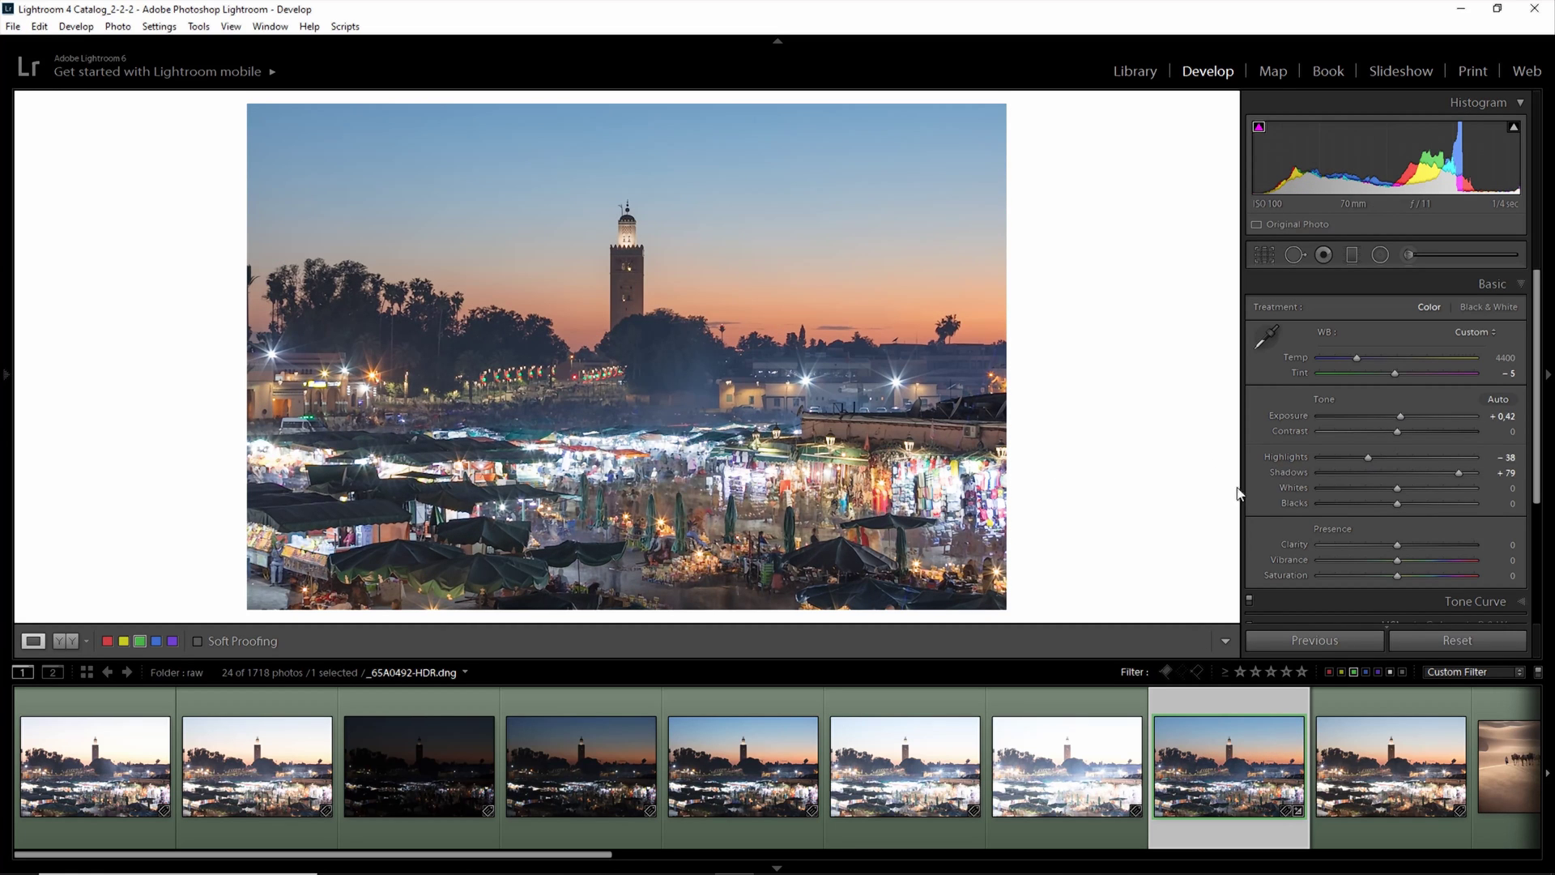
{"action": "left_click_drag", "start_coordinate": [1396, 489], "coordinate": [1382, 487]}
- Recover the bright market stalls by setting Highlights to -90 and Whites to -29, checking them in close-up
{"action": "left_click", "coordinate": [758, 475]}
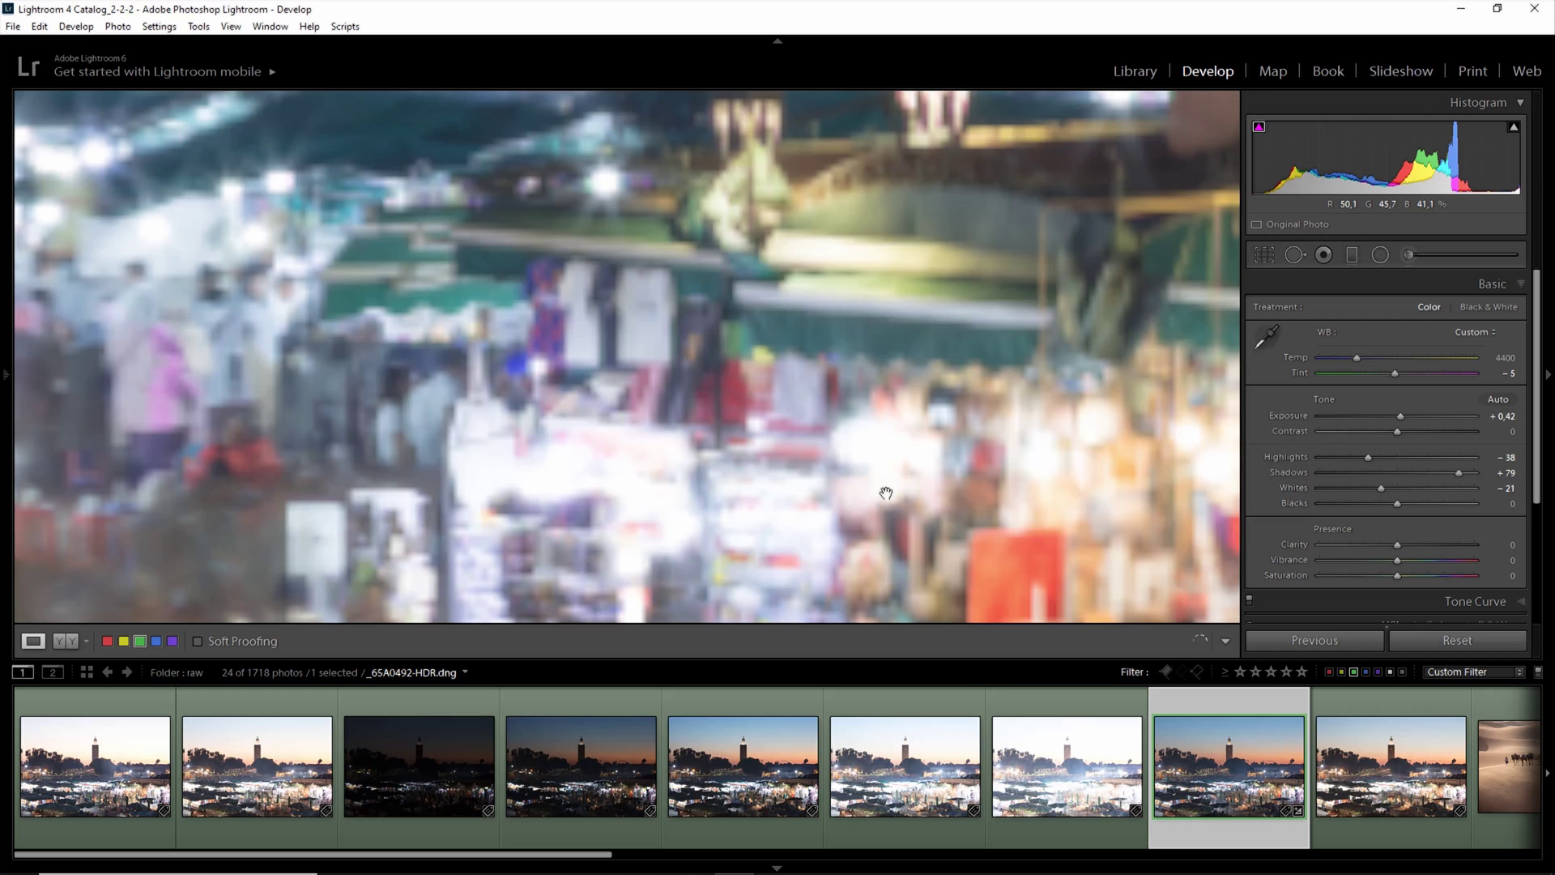
{"action": "left_click_drag", "start_coordinate": [1387, 488], "coordinate": [1368, 487]}
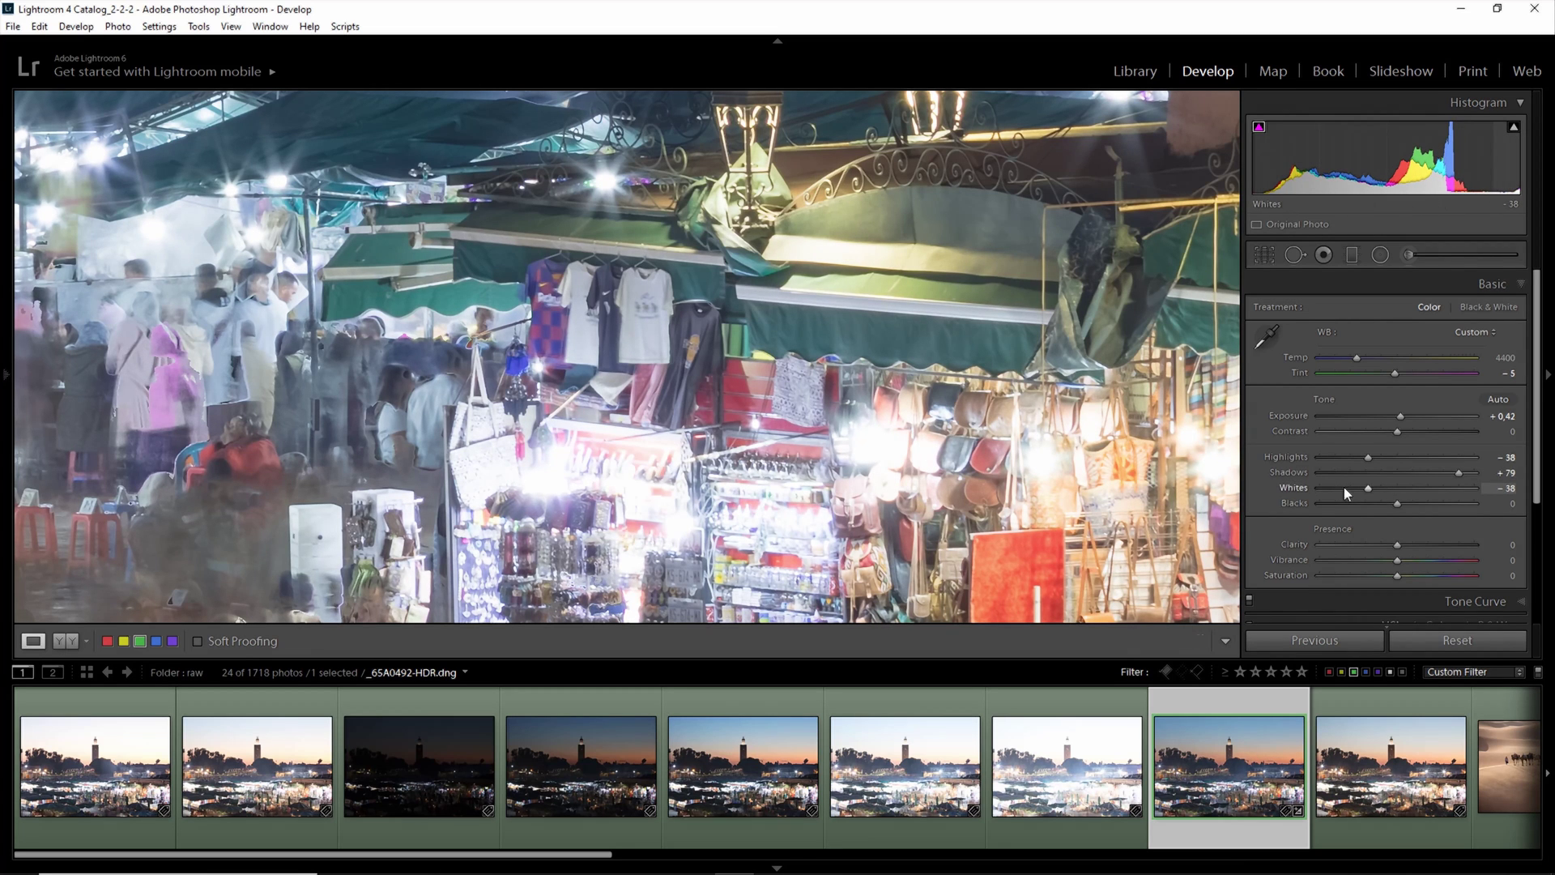
{"action": "left_click_drag", "start_coordinate": [1367, 489], "coordinate": [1329, 453]}
{"action": "left_click", "coordinate": [1109, 475]}
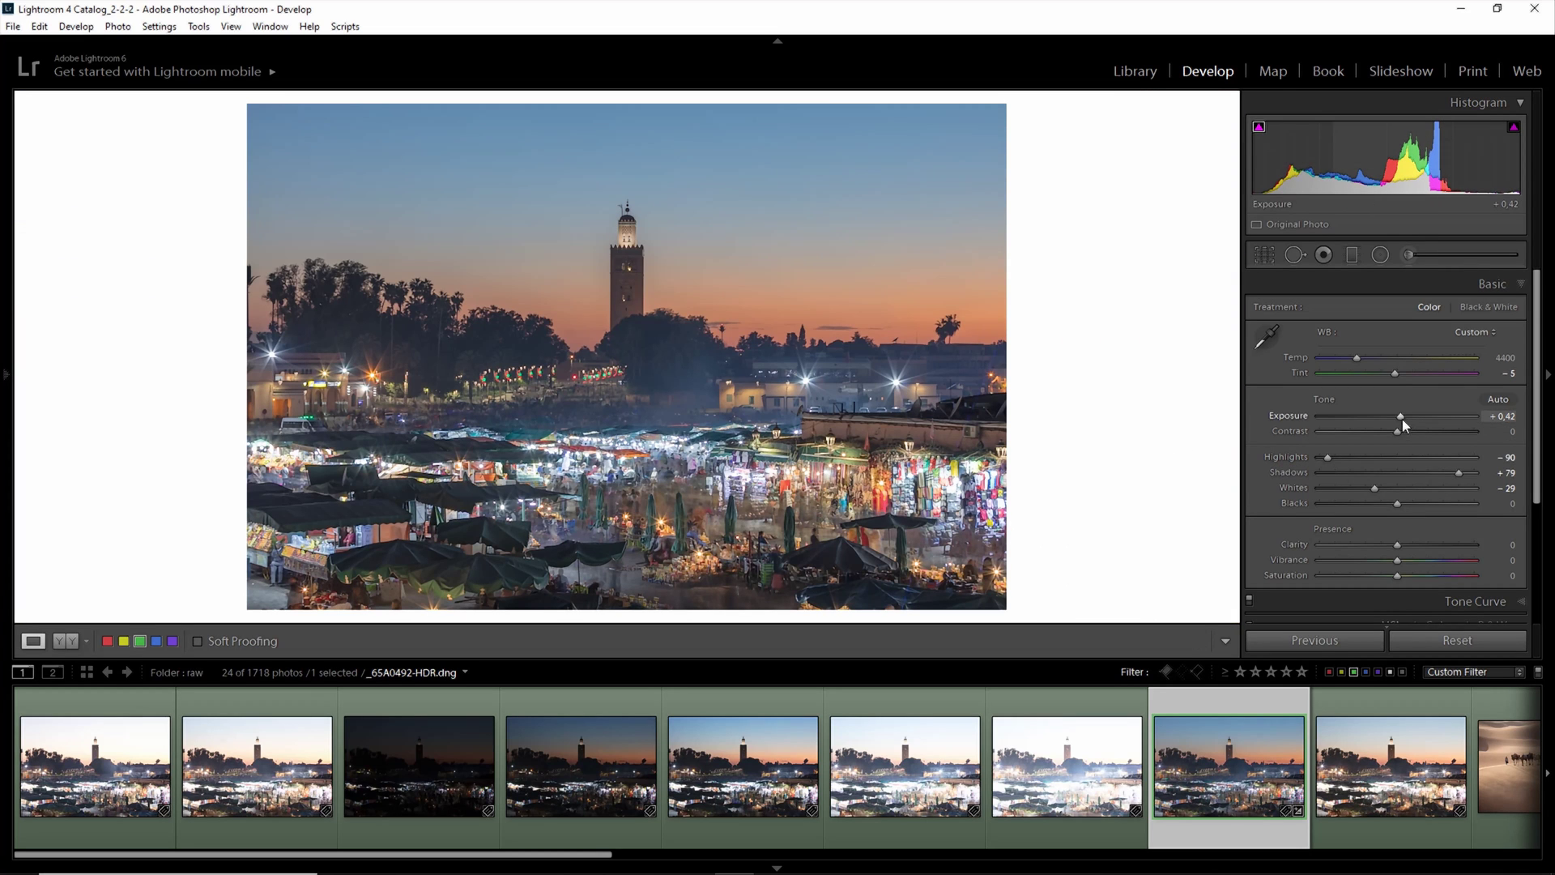
- Set Shadows to +67 and Highlights to -44 on the HDR image, judging the bright market stalls in close-up
{"action": "left_click_drag", "start_coordinate": [1458, 473], "coordinate": [1447, 471]}
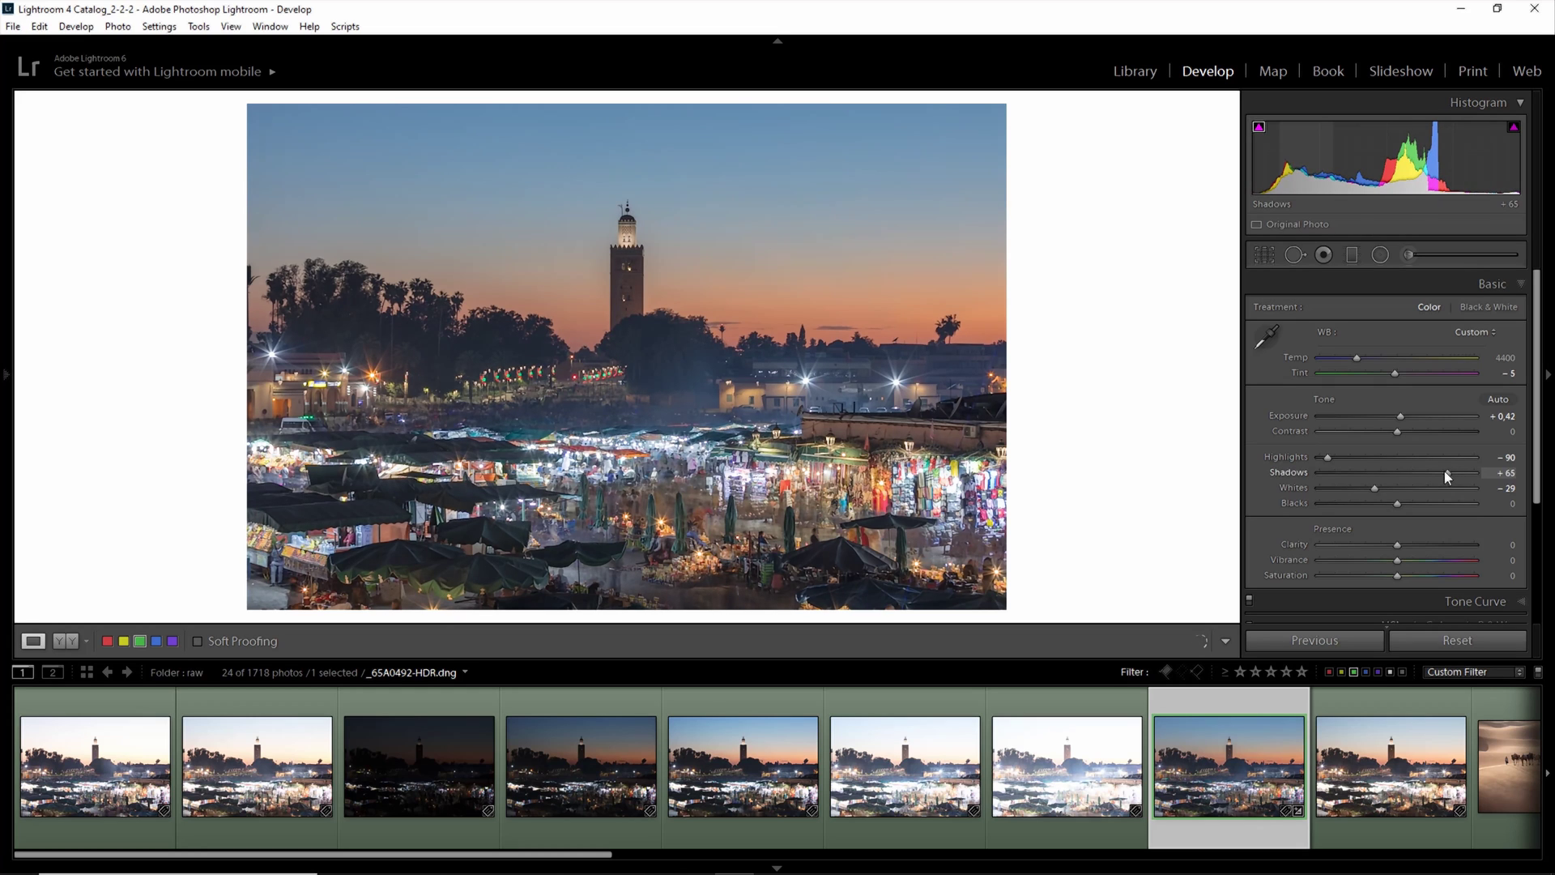
{"action": "left_click_drag", "start_coordinate": [1328, 456], "coordinate": [1334, 455]}
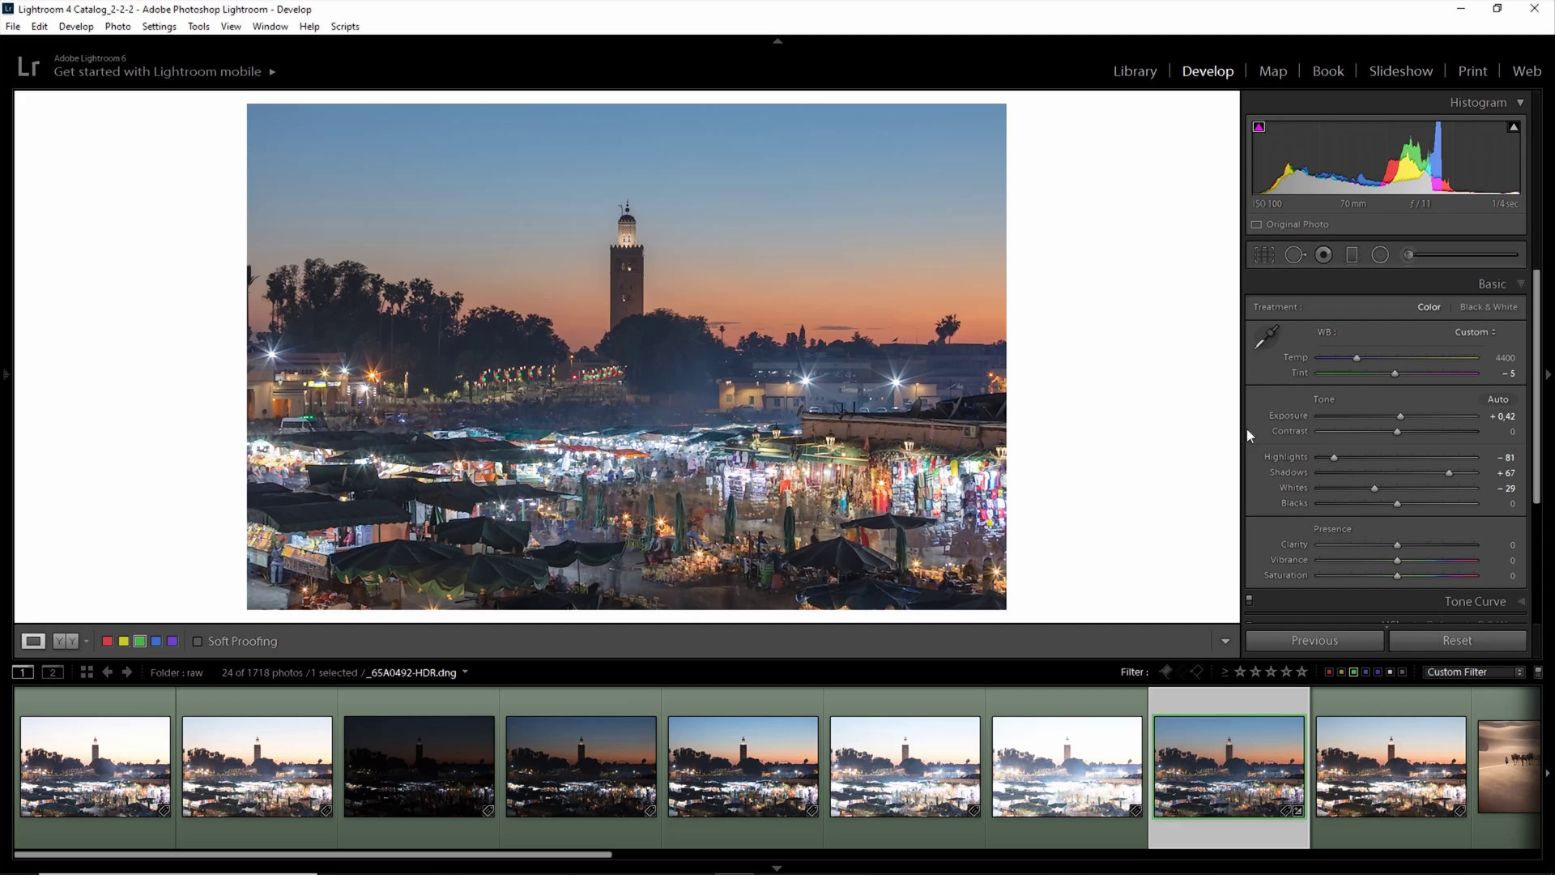
{"action": "left_click", "coordinate": [915, 446]}
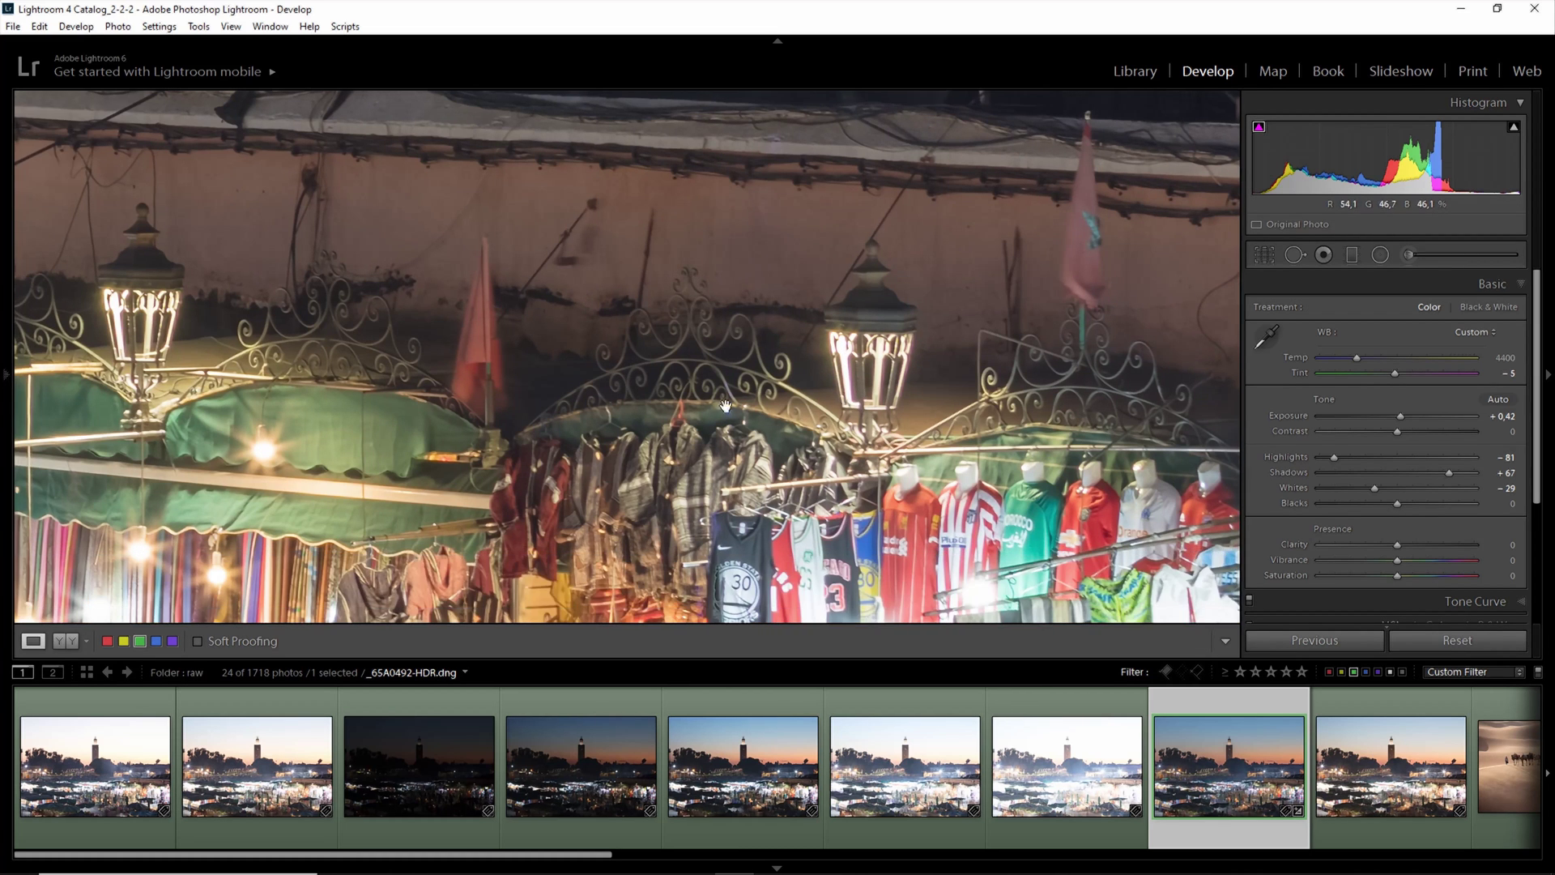
{"action": "left_click_drag", "start_coordinate": [506, 445], "coordinate": [891, 311]}
{"action": "left_click_drag", "start_coordinate": [638, 563], "coordinate": [880, 328]}
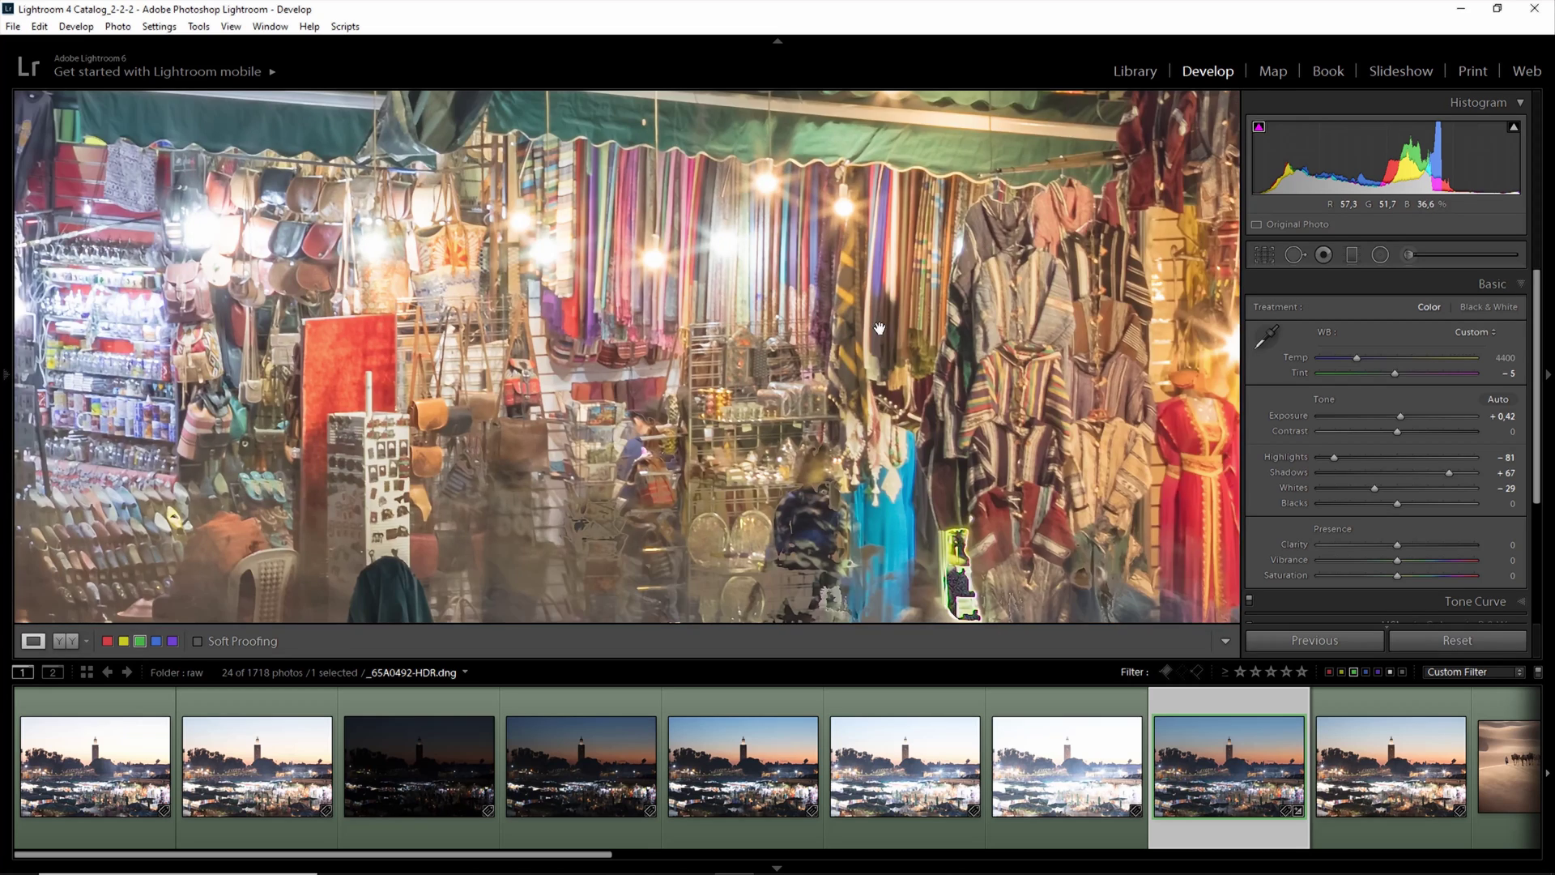
{"action": "left_click_drag", "start_coordinate": [527, 451], "coordinate": [1030, 391]}
{"action": "left_click_drag", "start_coordinate": [486, 333], "coordinate": [818, 369]}
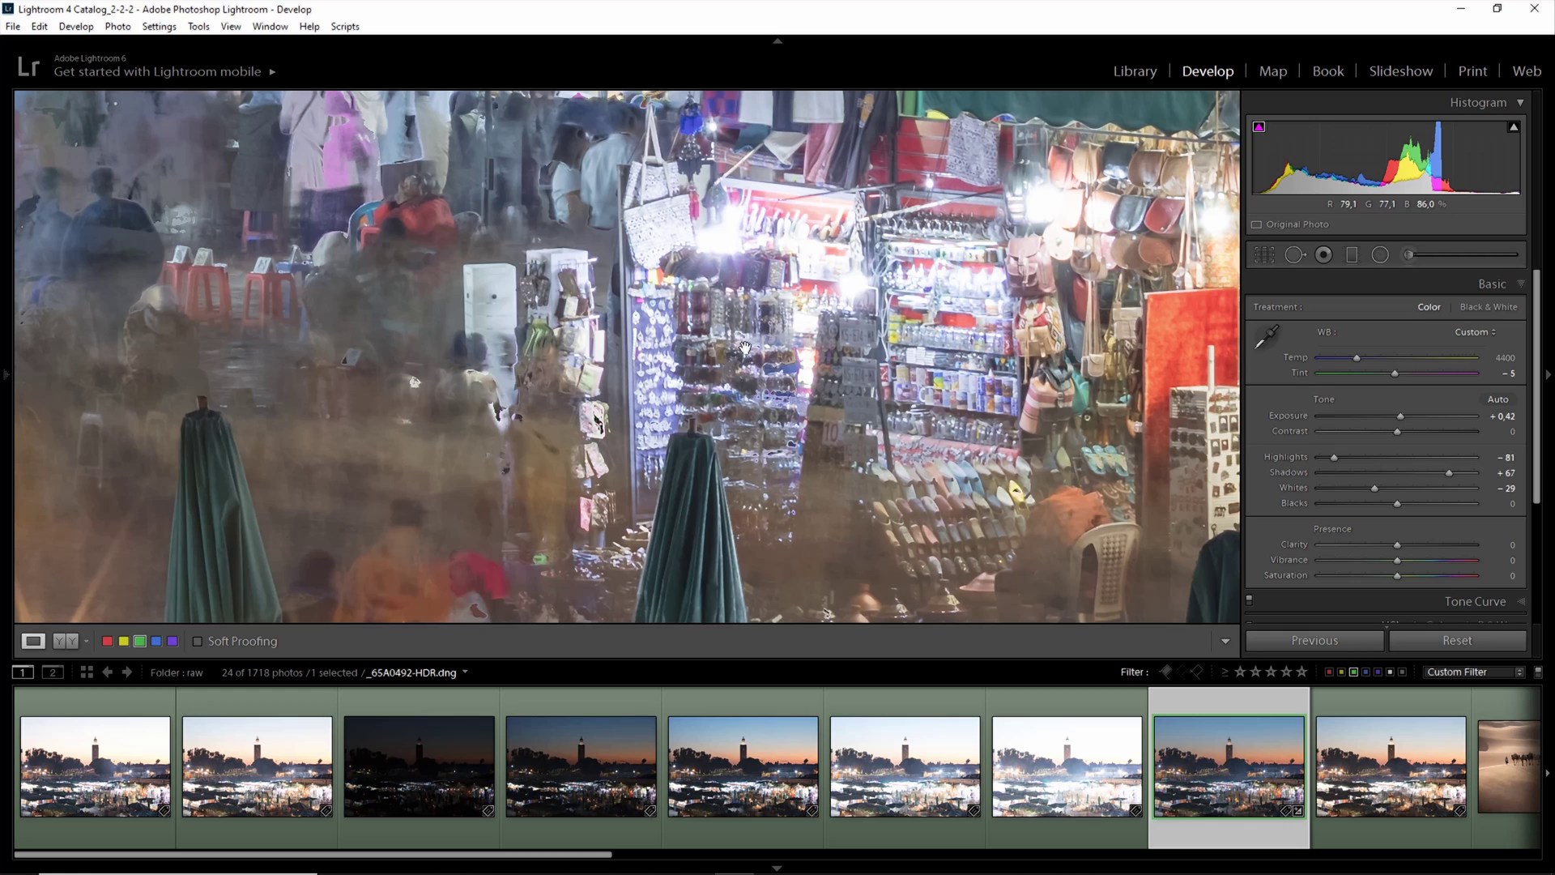
{"action": "left_click_drag", "start_coordinate": [1338, 458], "coordinate": [1362, 457]}
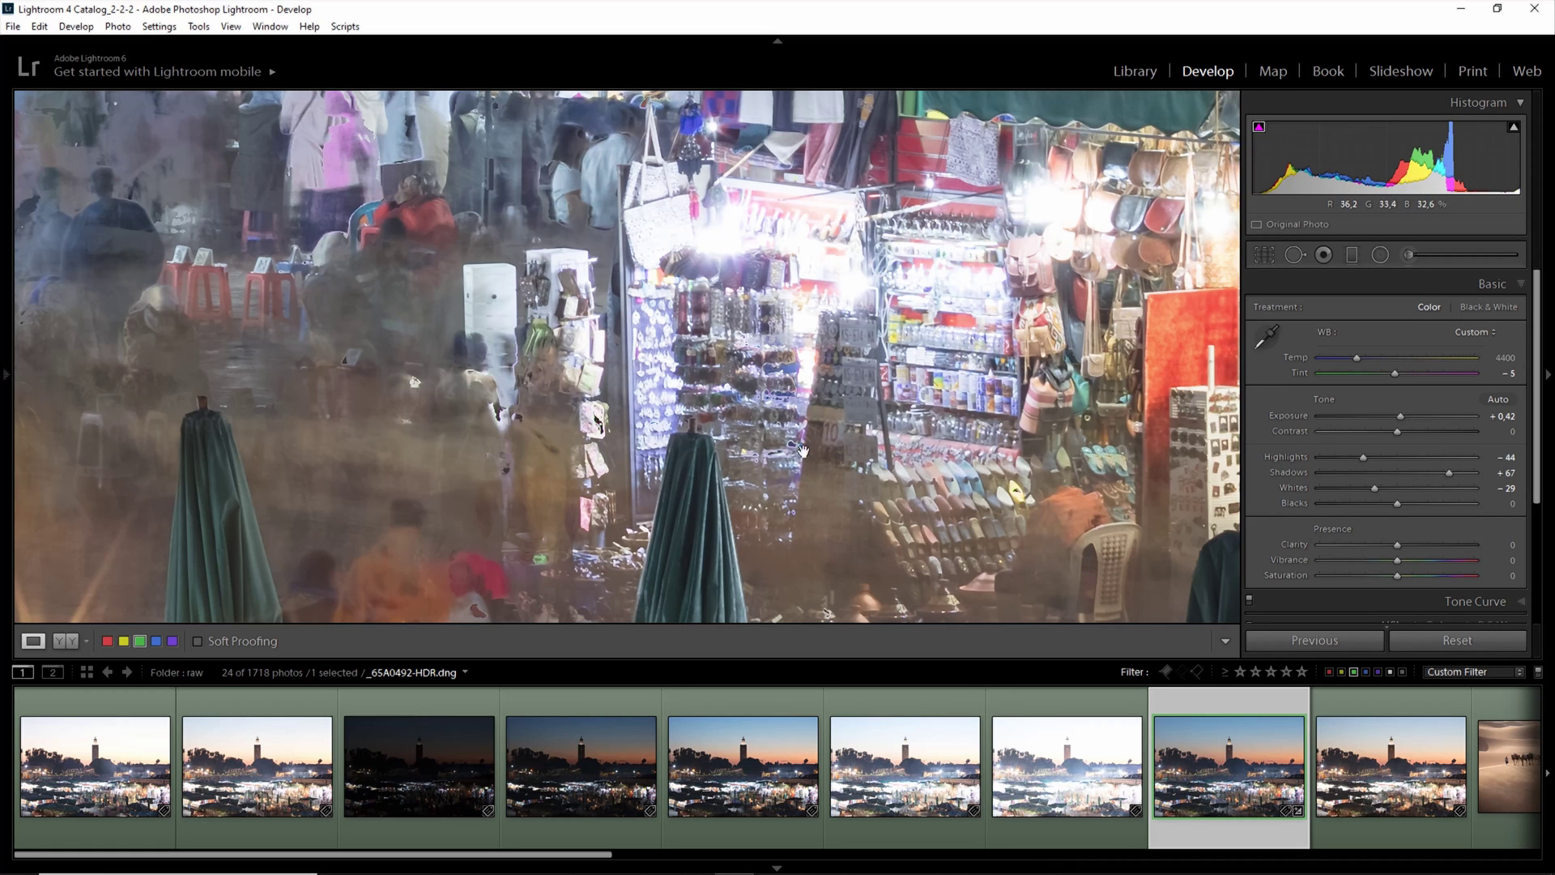
- Inspect the market crowd, closed umbrellas and food stalls in close-up for ghosting and merge artefacts
{"action": "left_click_drag", "start_coordinate": [526, 417], "coordinate": [806, 341]}
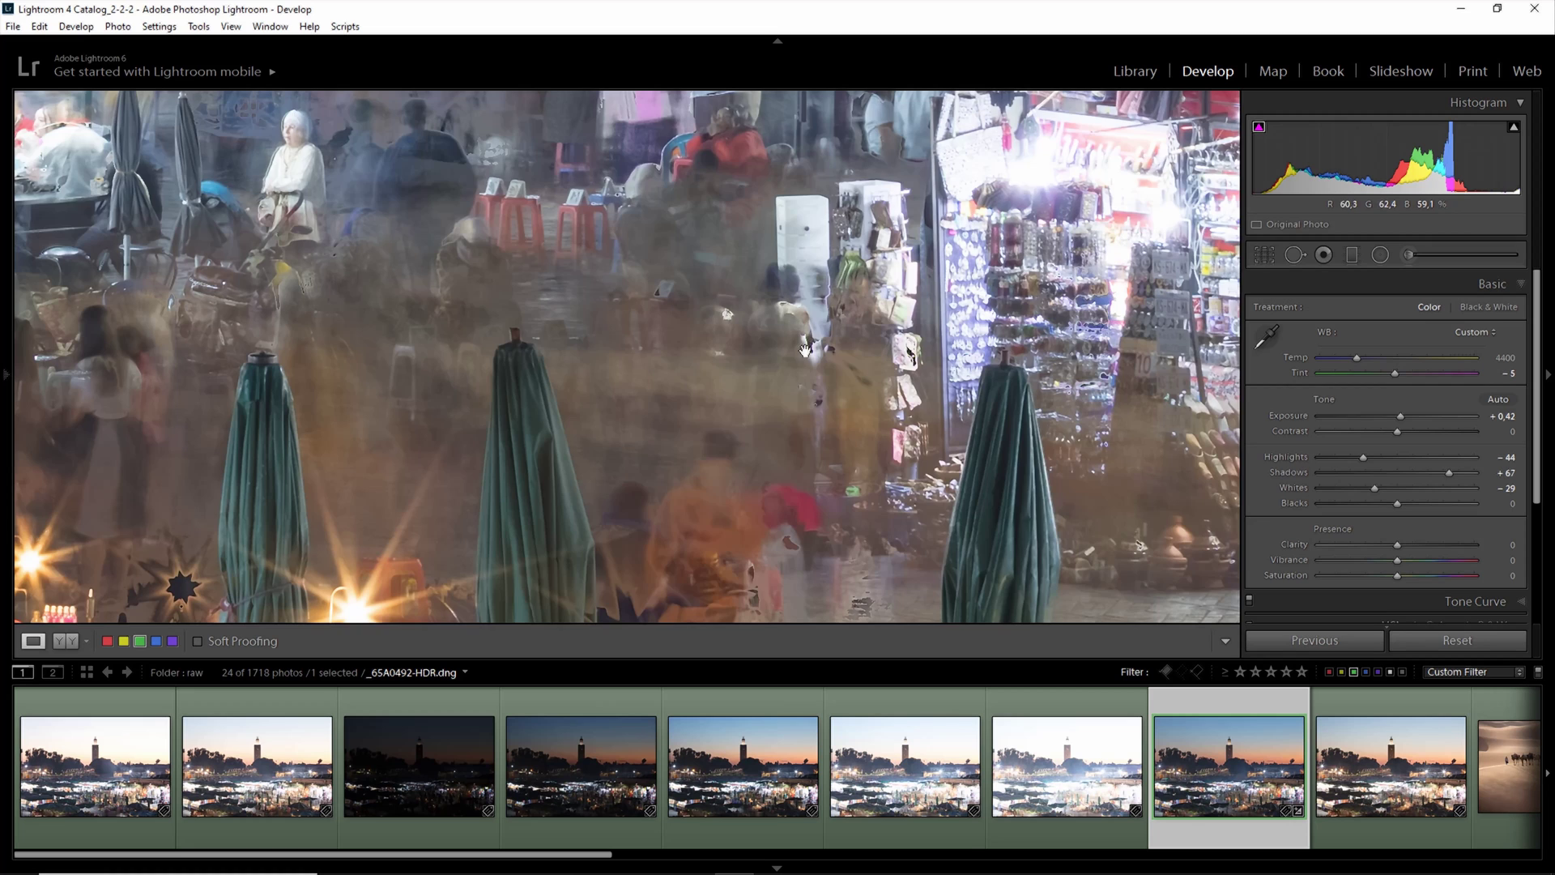
{"action": "left_click_drag", "start_coordinate": [808, 446], "coordinate": [838, 480]}
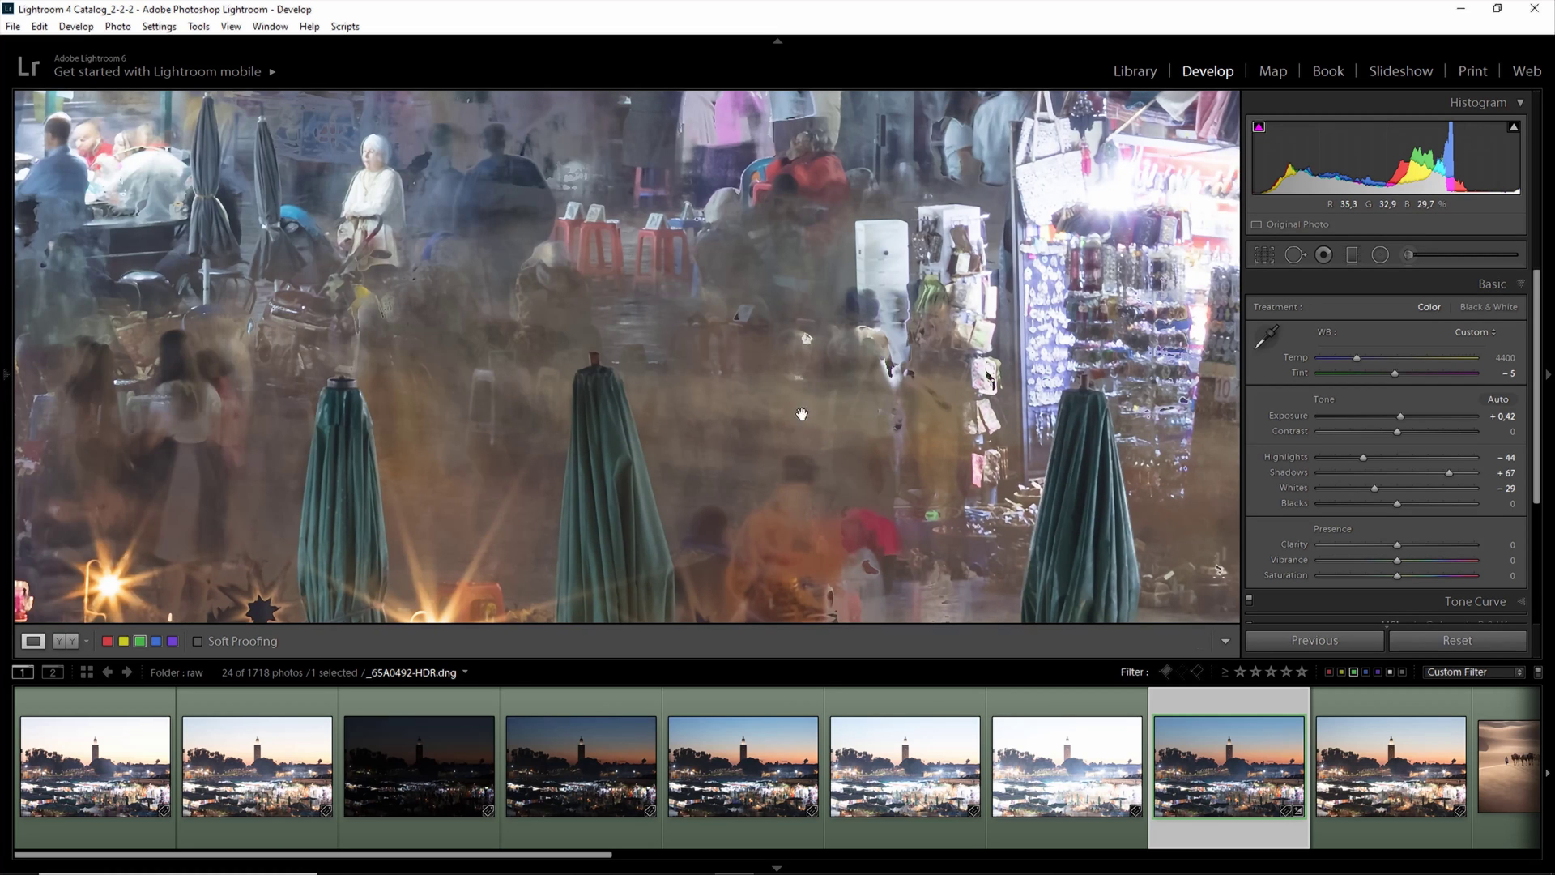
{"action": "left_click_drag", "start_coordinate": [657, 334], "coordinate": [731, 378]}
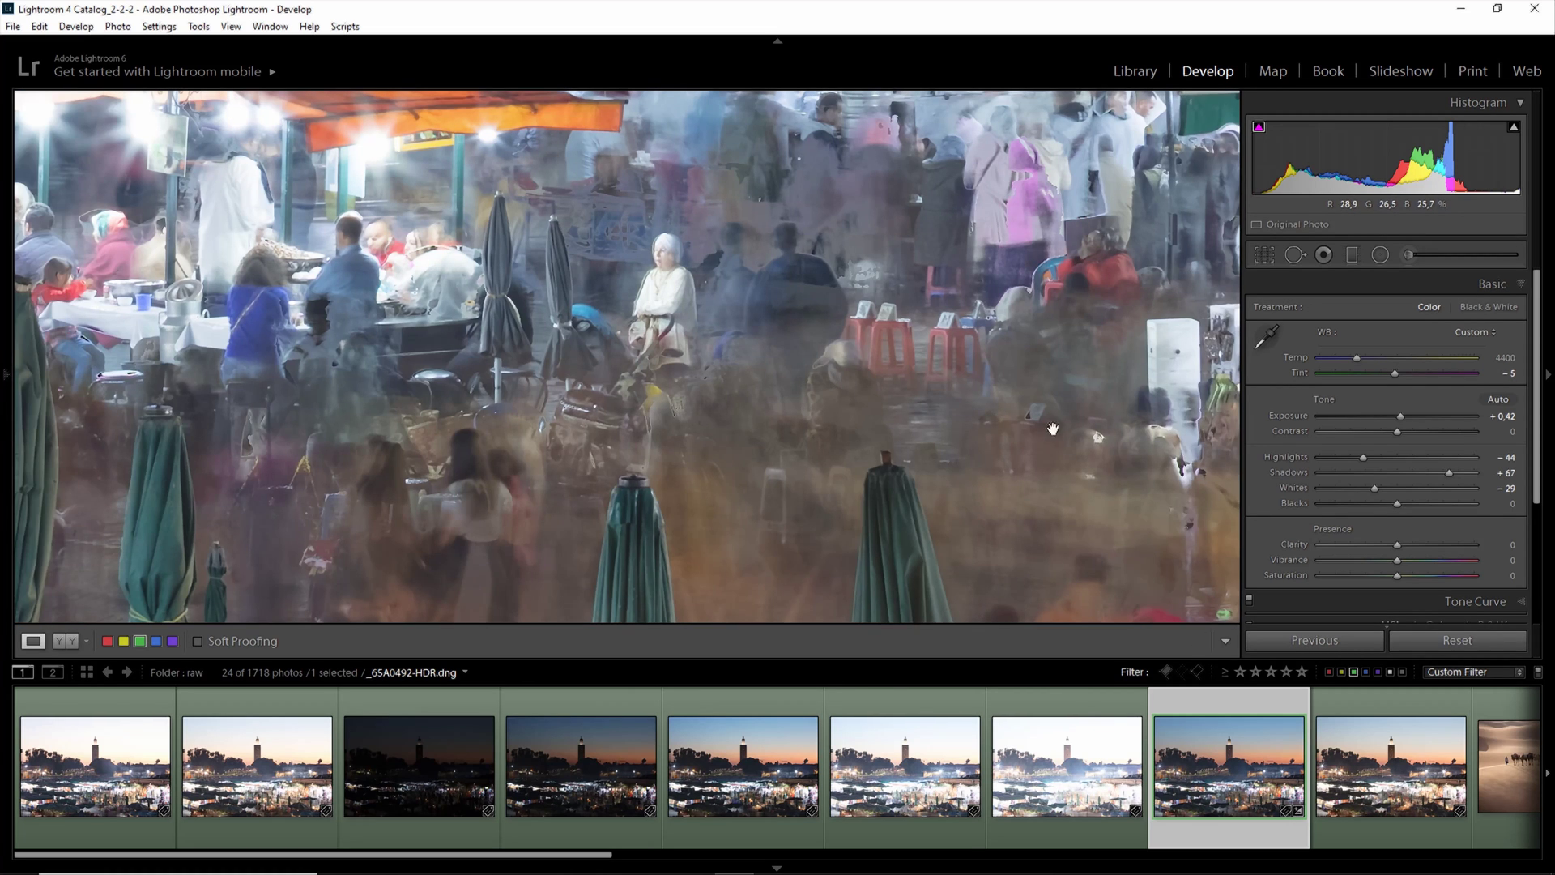
{"action": "left_click_drag", "start_coordinate": [1052, 428], "coordinate": [793, 414]}
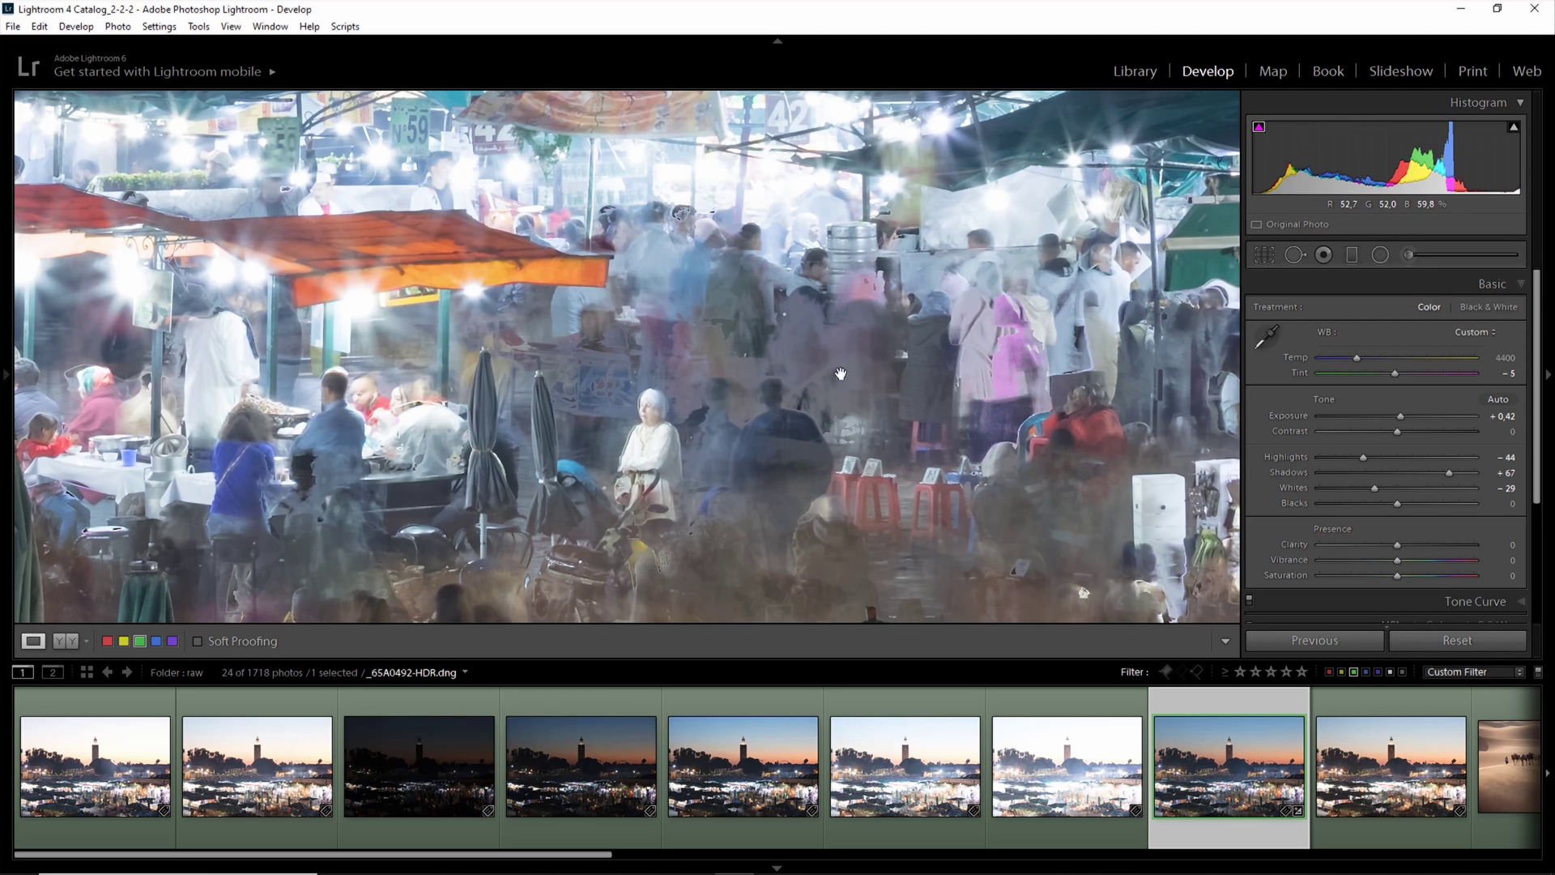
{"action": "left_click_drag", "start_coordinate": [653, 444], "coordinate": [875, 397]}
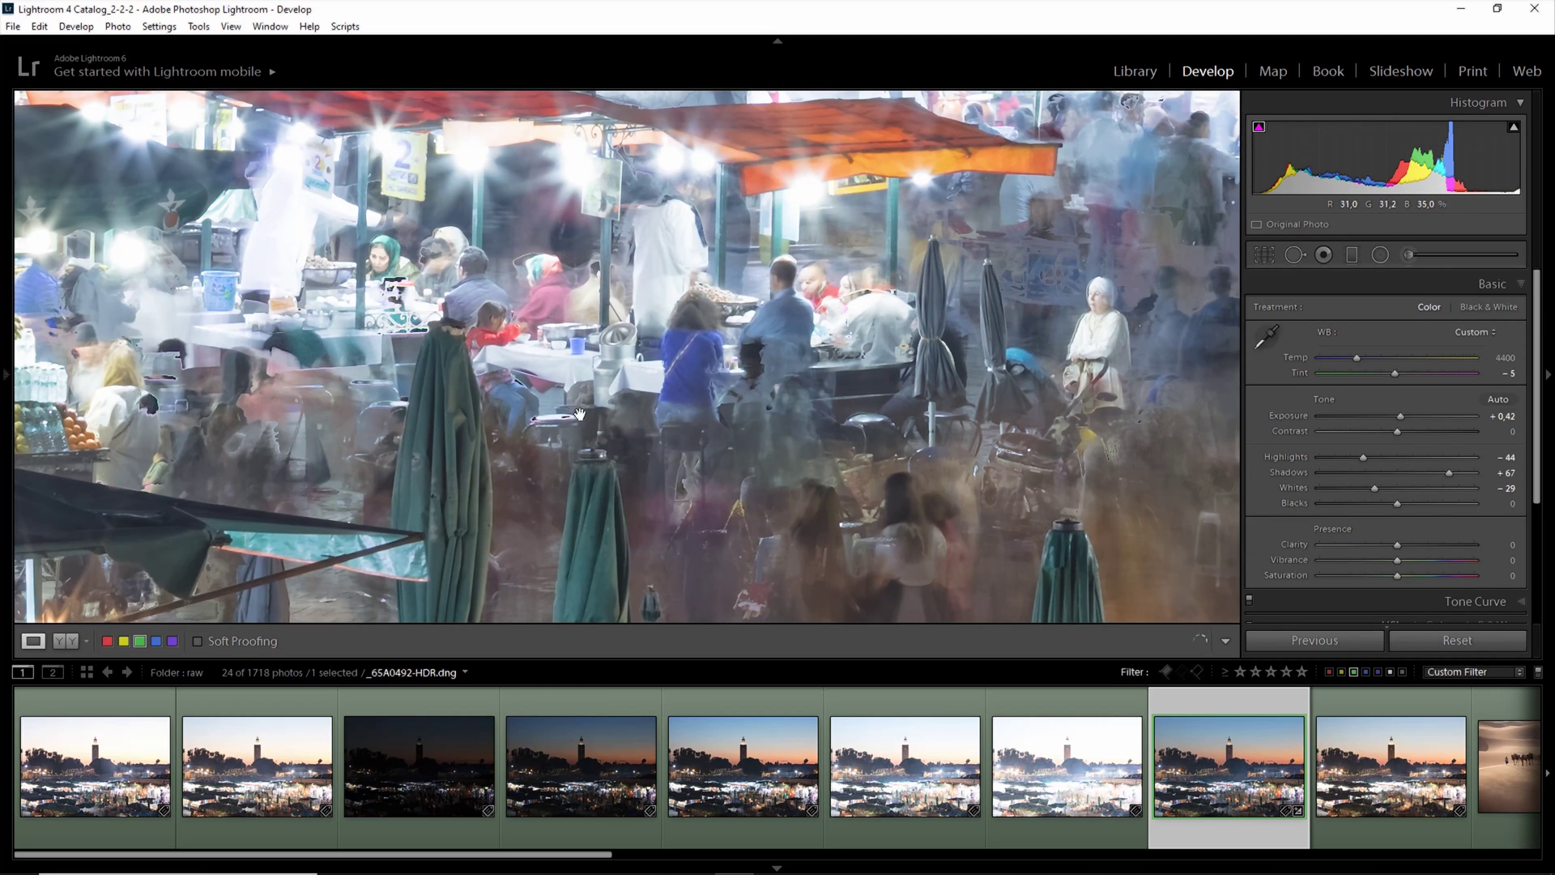
{"action": "left_click_drag", "start_coordinate": [503, 396], "coordinate": [842, 371]}
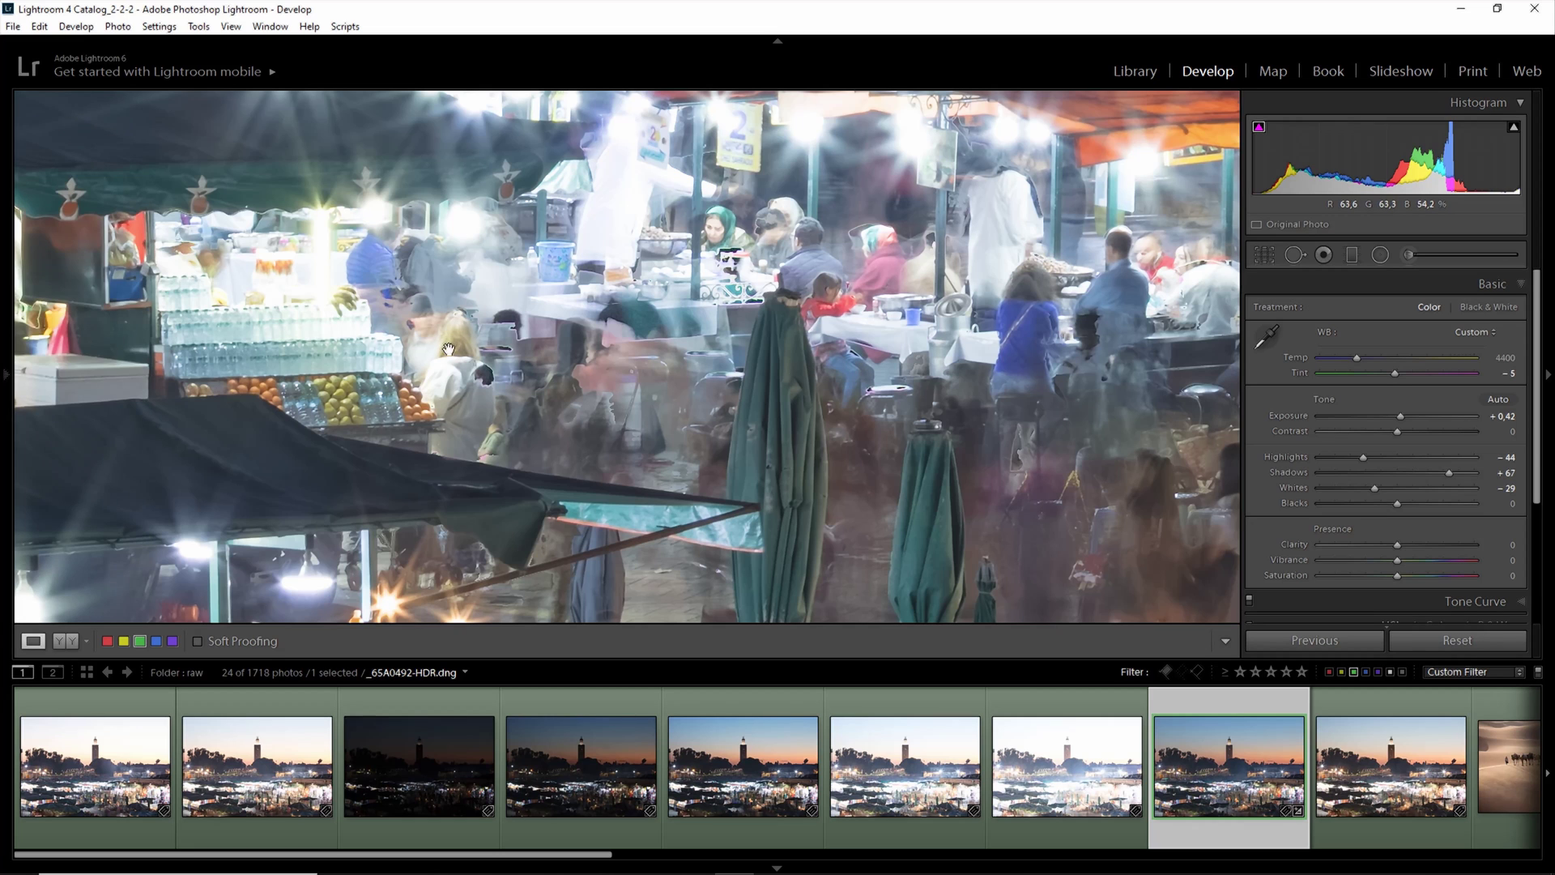
{"action": "left_click_drag", "start_coordinate": [450, 350], "coordinate": [704, 356]}
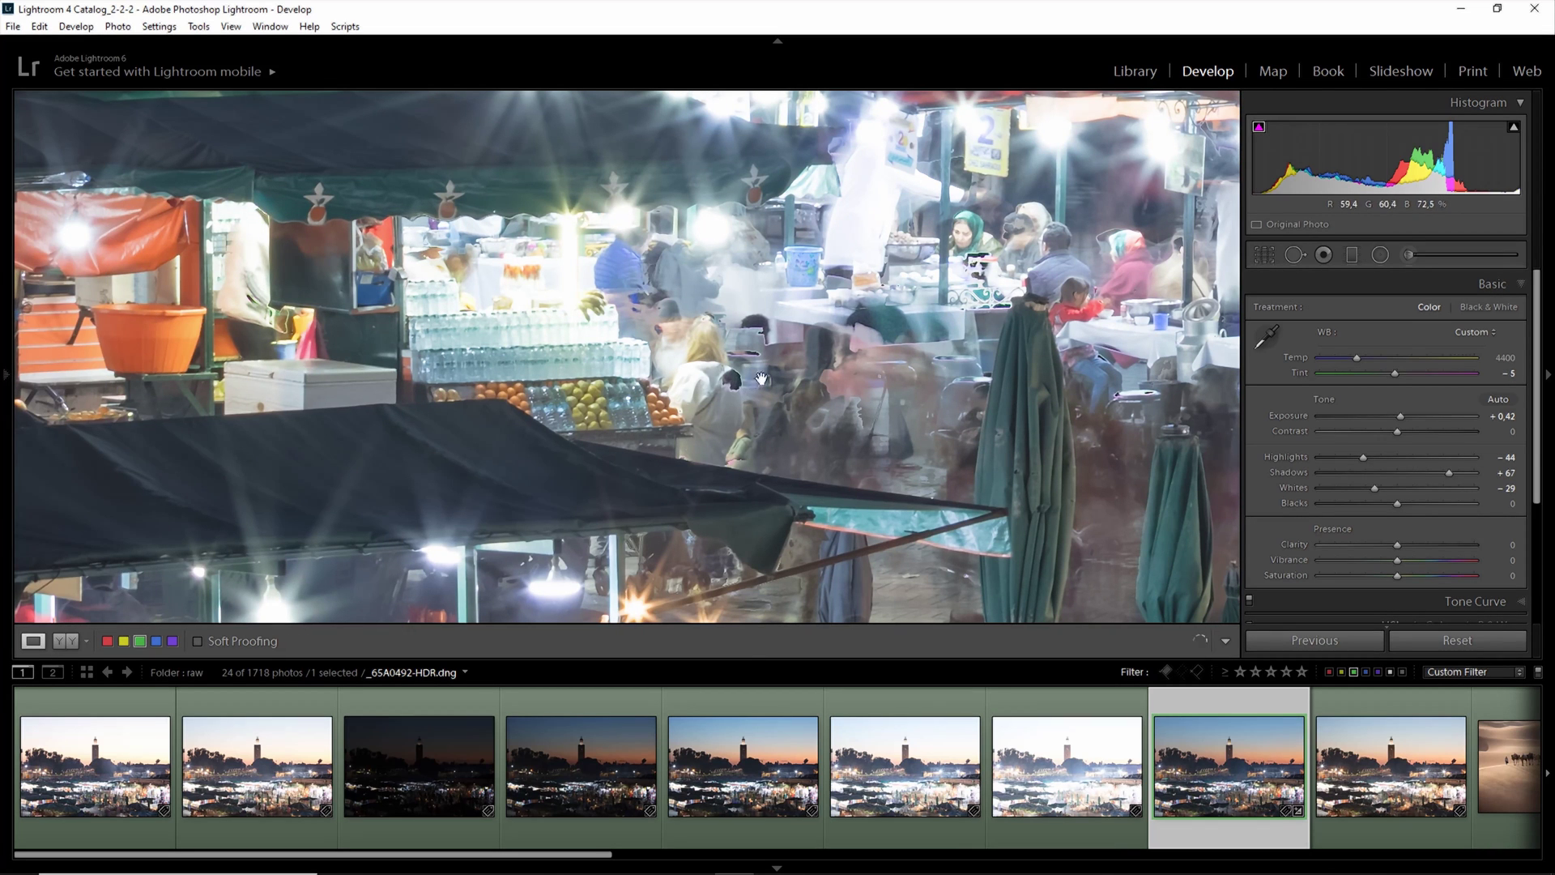
{"action": "left_click", "coordinate": [711, 408]}
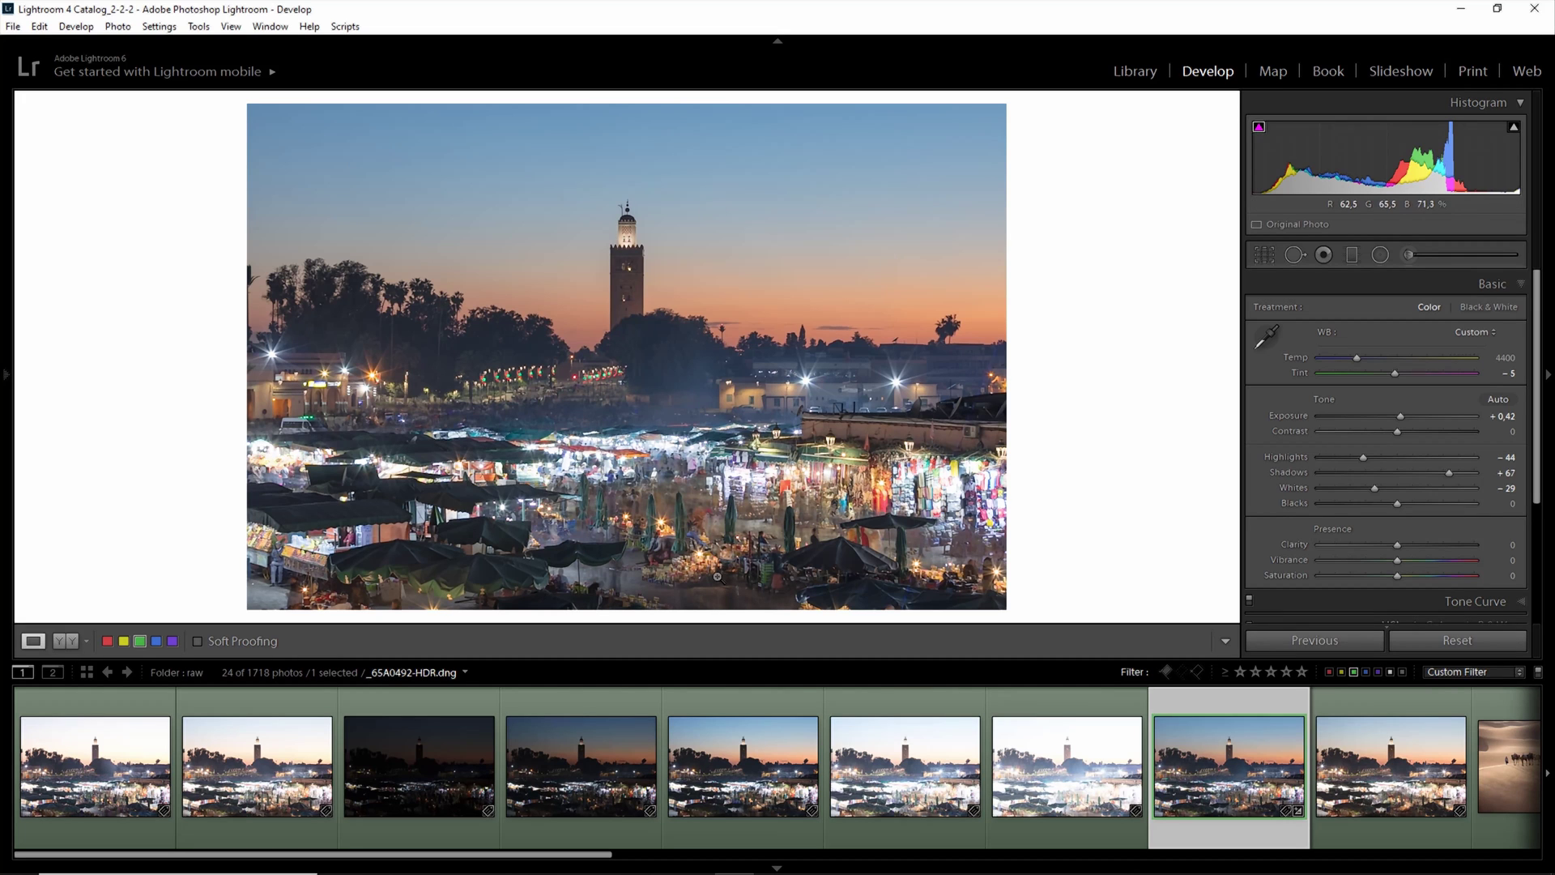
- Examine the lit buildings, street decorations and horse carriages behind the market in close-up, returning to the whole image
{"action": "left_click", "coordinate": [823, 381]}
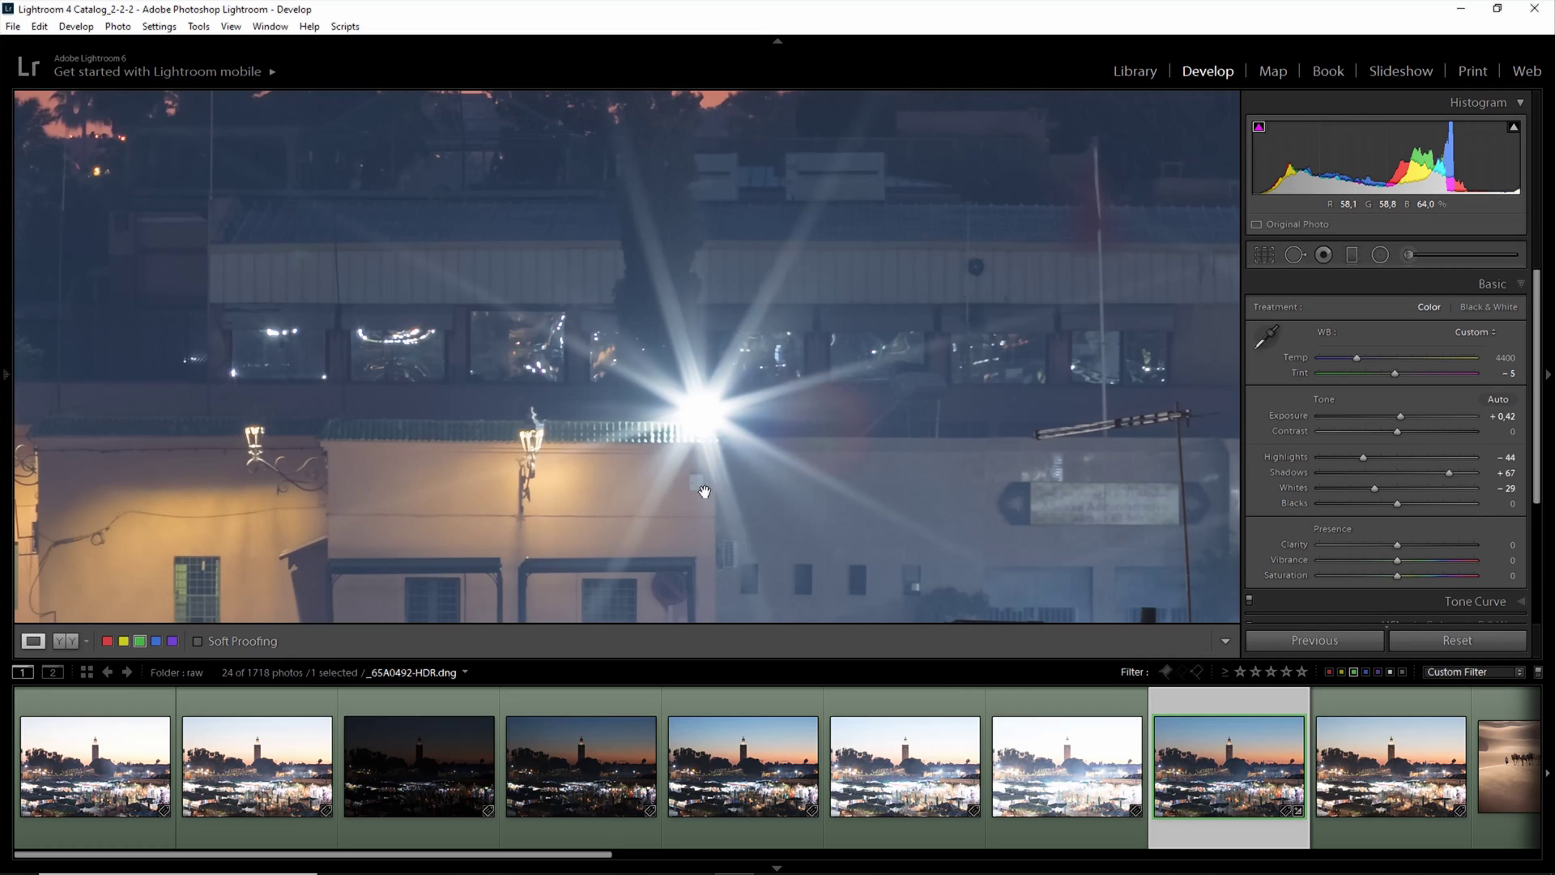
{"action": "left_click_drag", "start_coordinate": [700, 490], "coordinate": [754, 424]}
{"action": "left_click_drag", "start_coordinate": [596, 500], "coordinate": [962, 323]}
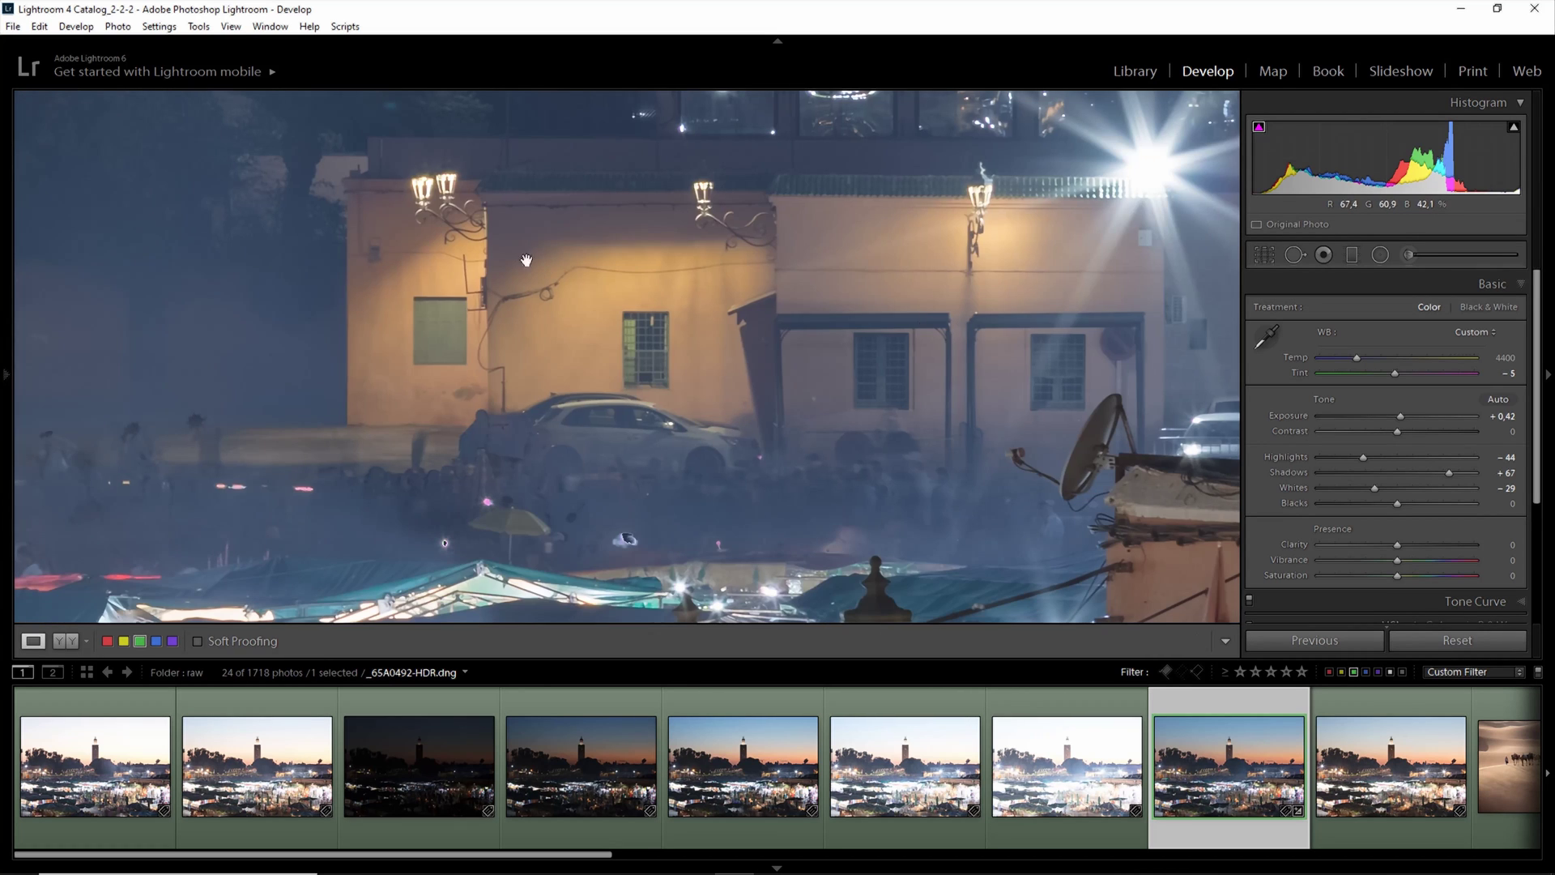
{"action": "left_click_drag", "start_coordinate": [513, 204], "coordinate": [998, 350]}
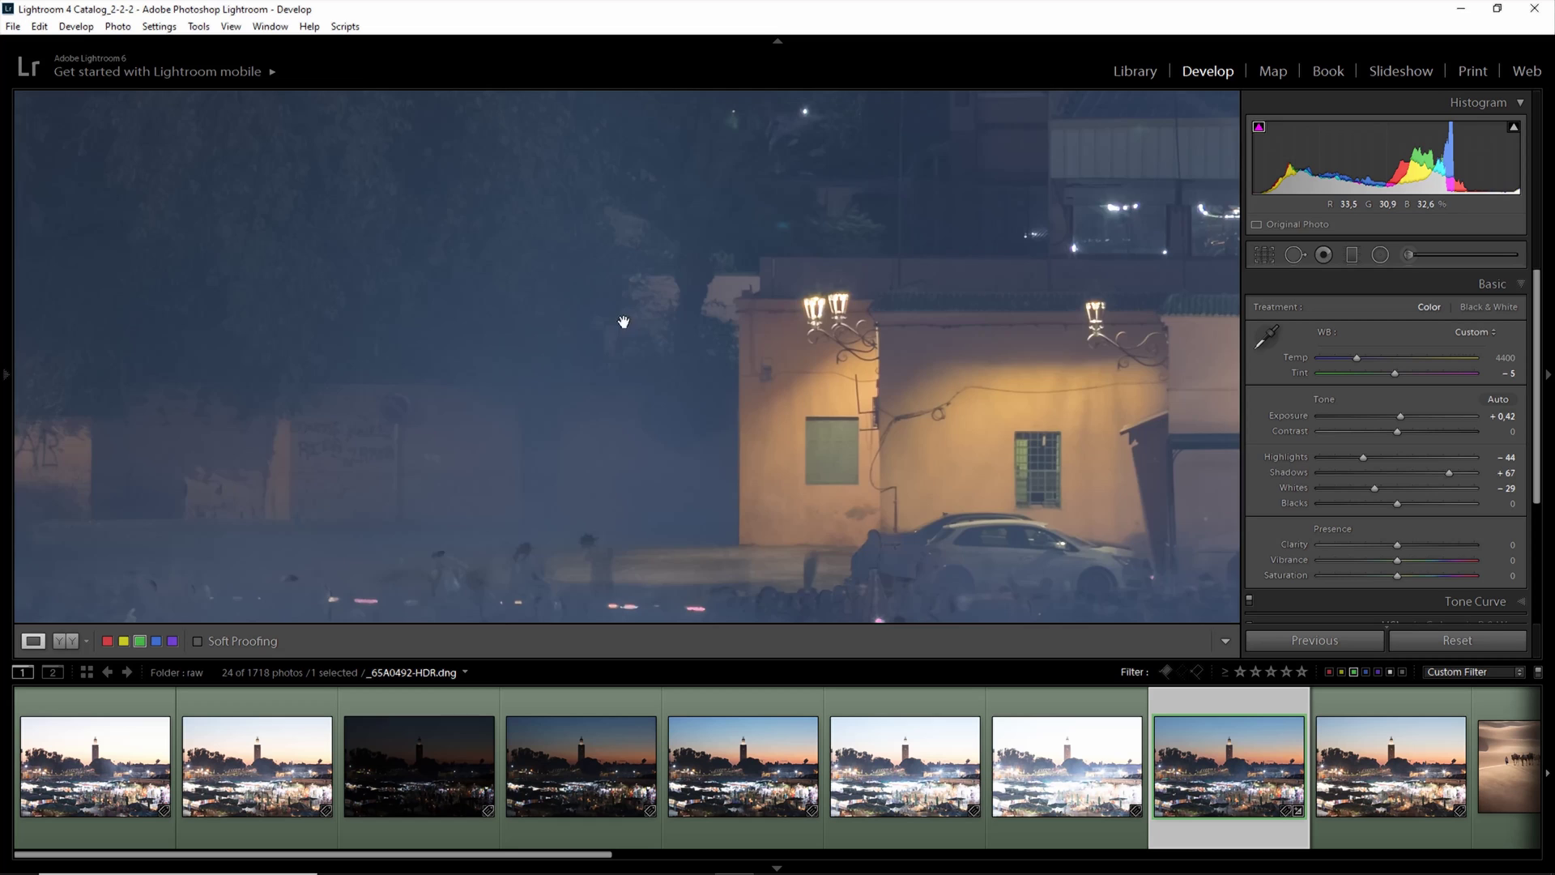
{"action": "left_click_drag", "start_coordinate": [405, 318], "coordinate": [1193, 374]}
{"action": "left_click_drag", "start_coordinate": [351, 298], "coordinate": [820, 308]}
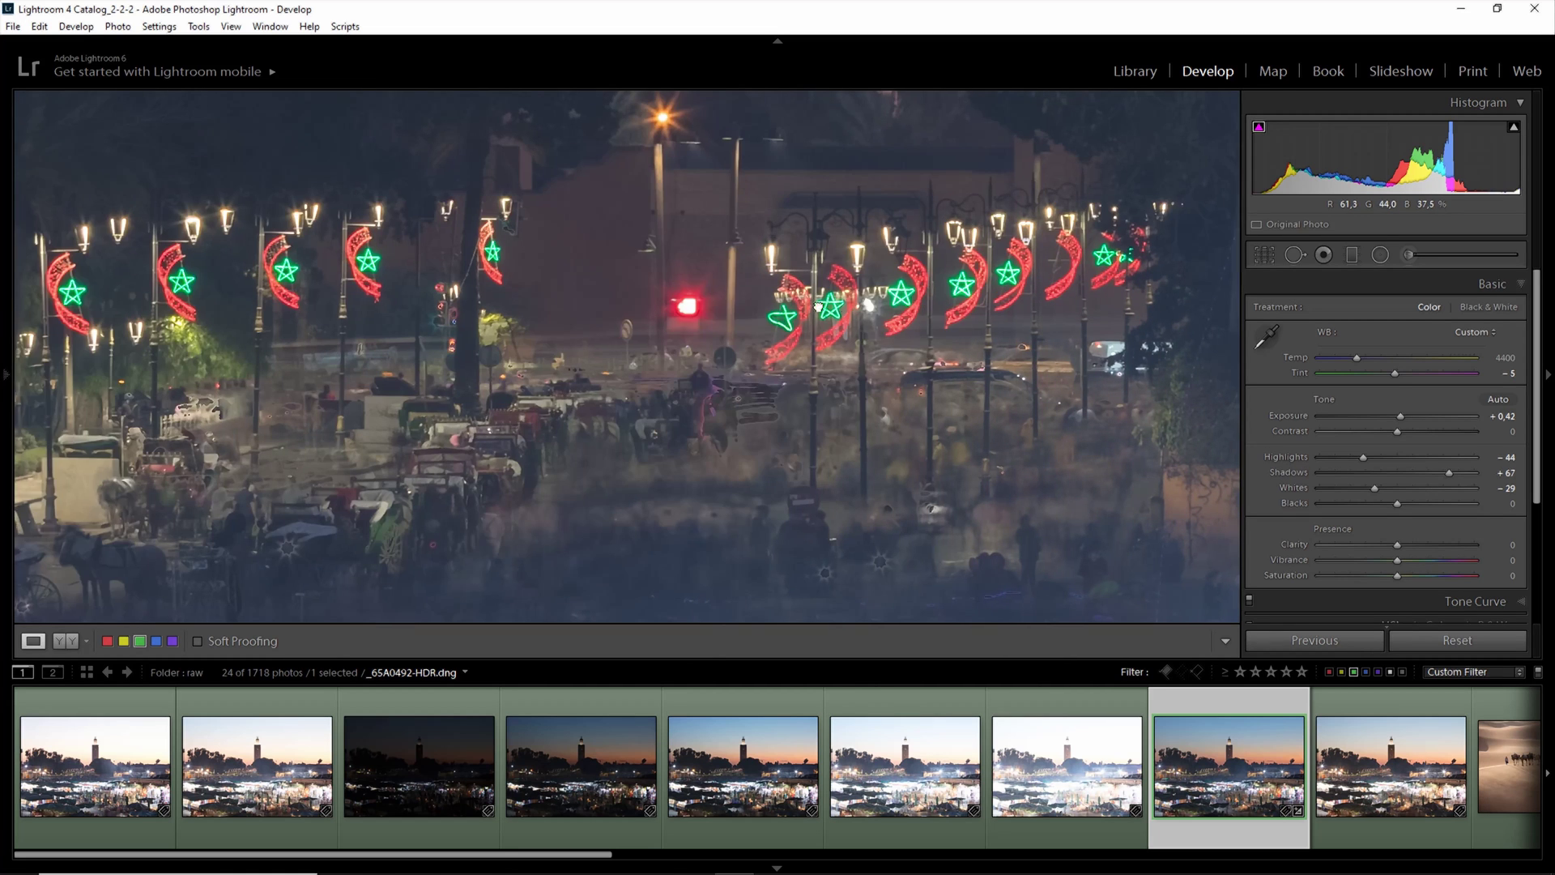
{"action": "left_click_drag", "start_coordinate": [458, 330], "coordinate": [933, 352]}
{"action": "left_click_drag", "start_coordinate": [485, 400], "coordinate": [963, 294]}
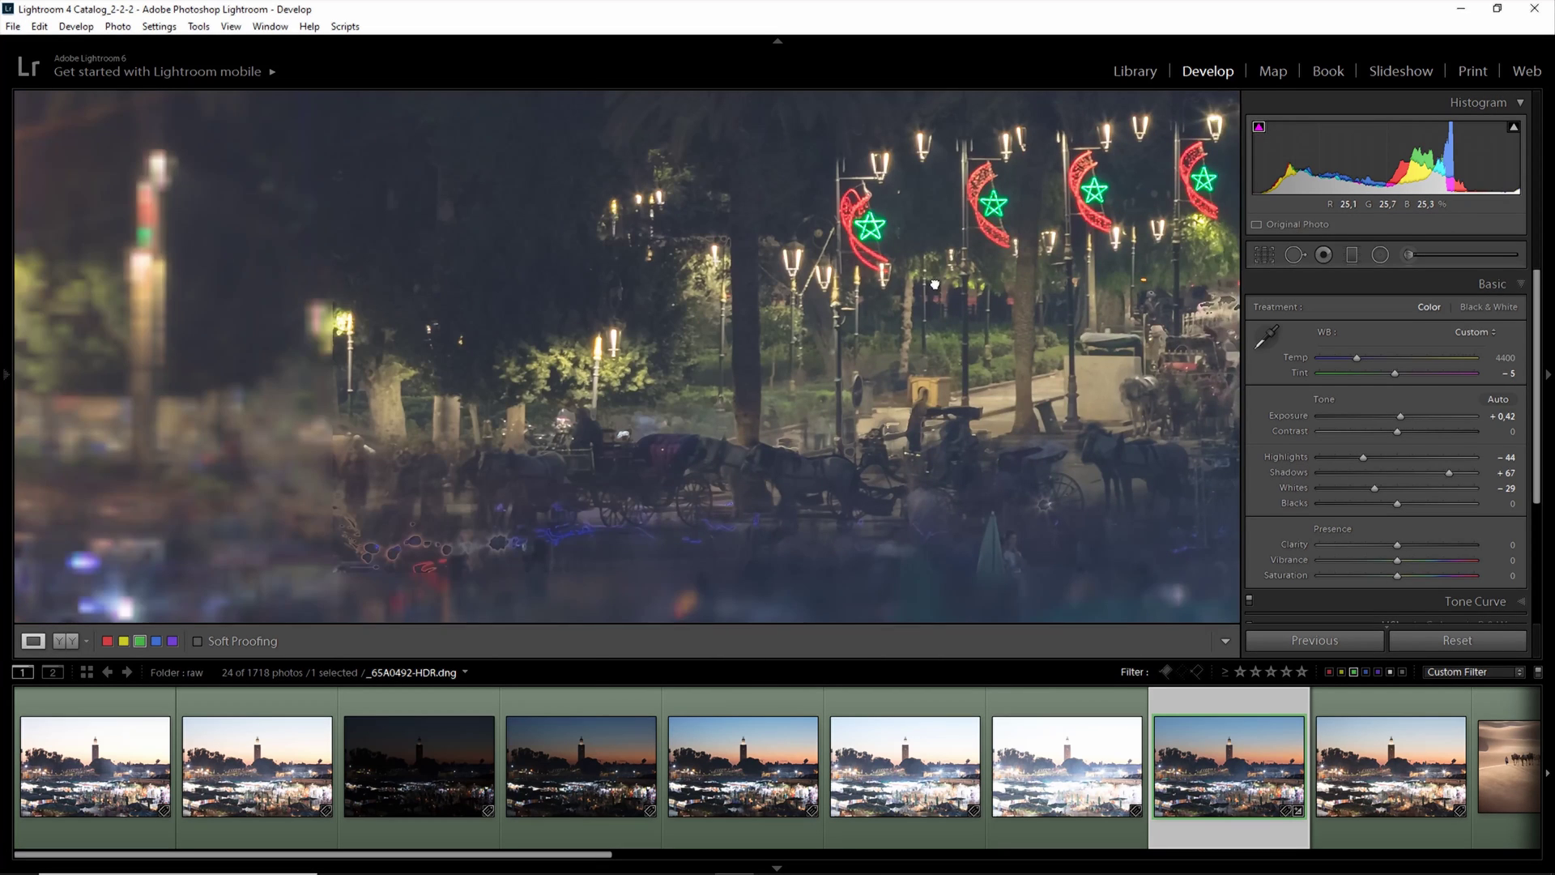
{"action": "left_click", "coordinate": [504, 339]}
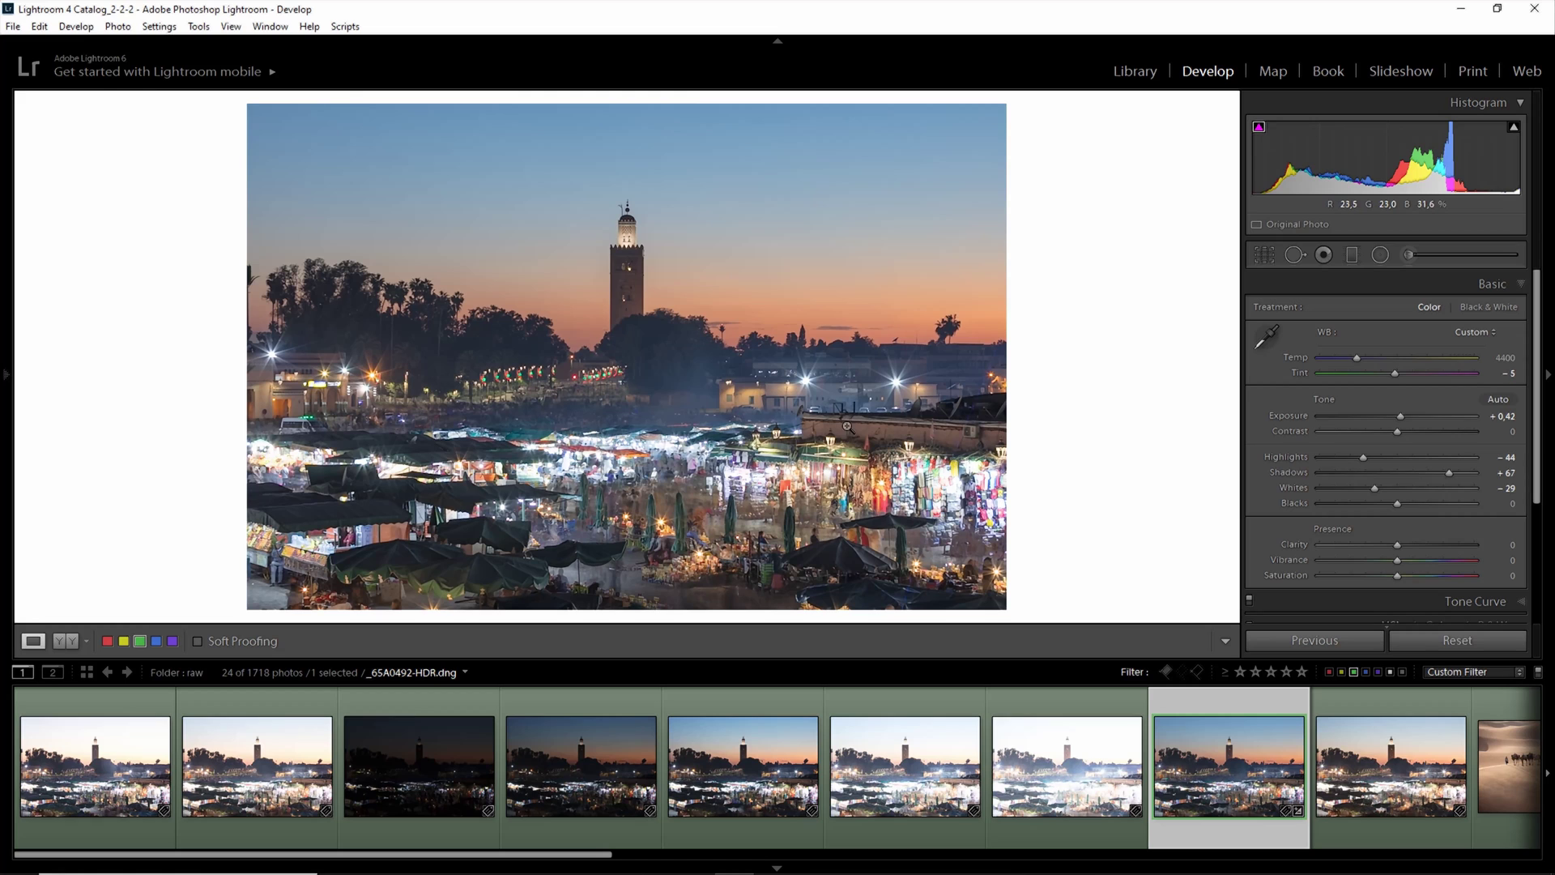
- Shift the HSL hues of the HDR image, setting Aqua to +10, Blue to +6 and Green to +4
{"action": "left_click", "coordinate": [1526, 284]}
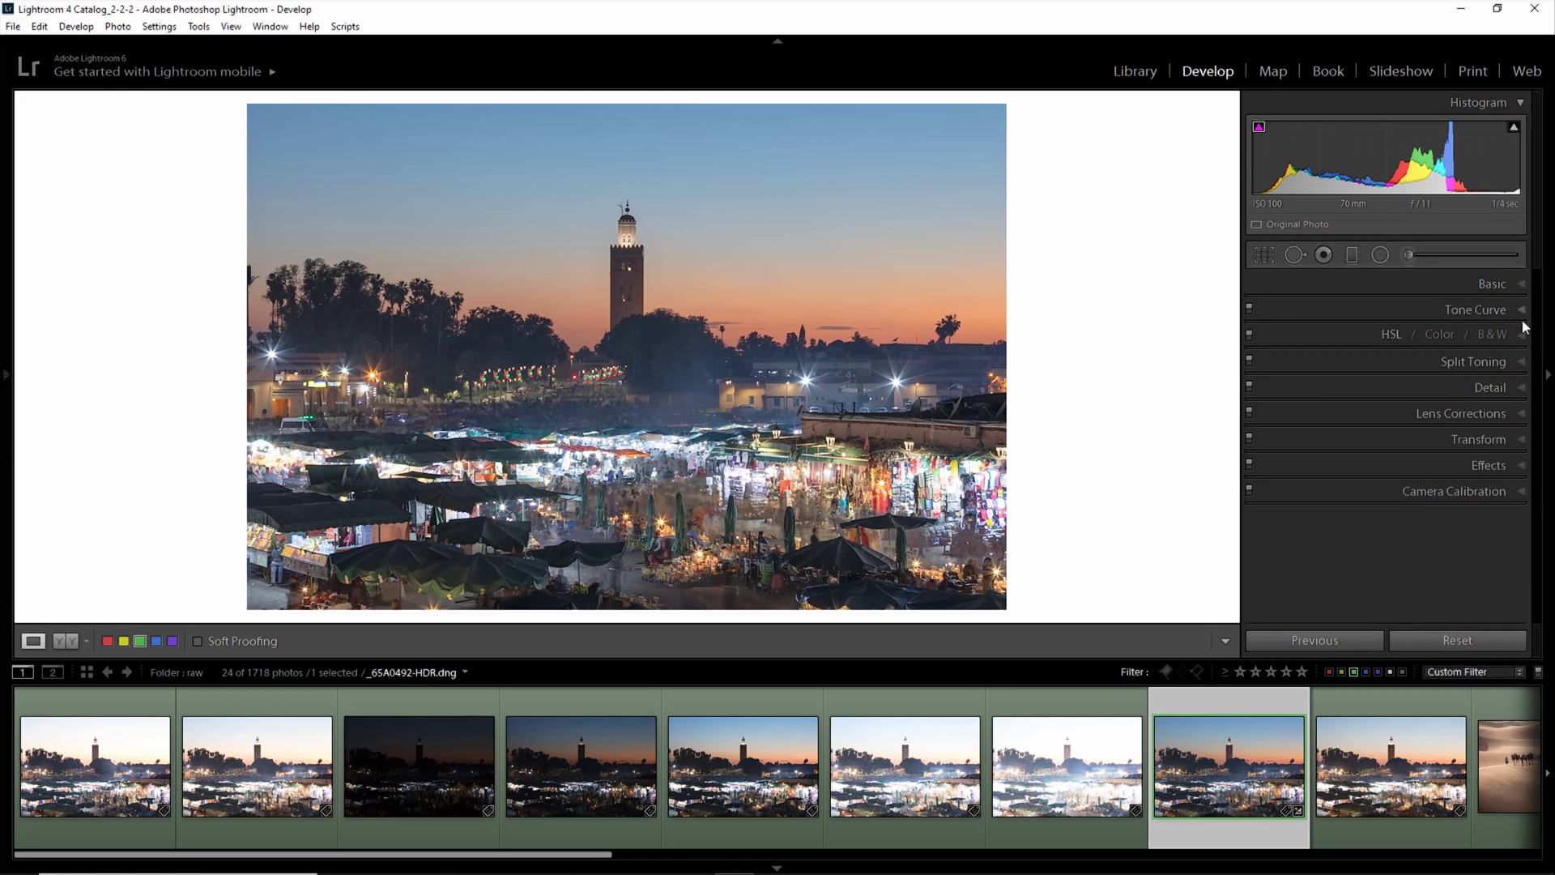
{"action": "left_click", "coordinate": [1523, 340]}
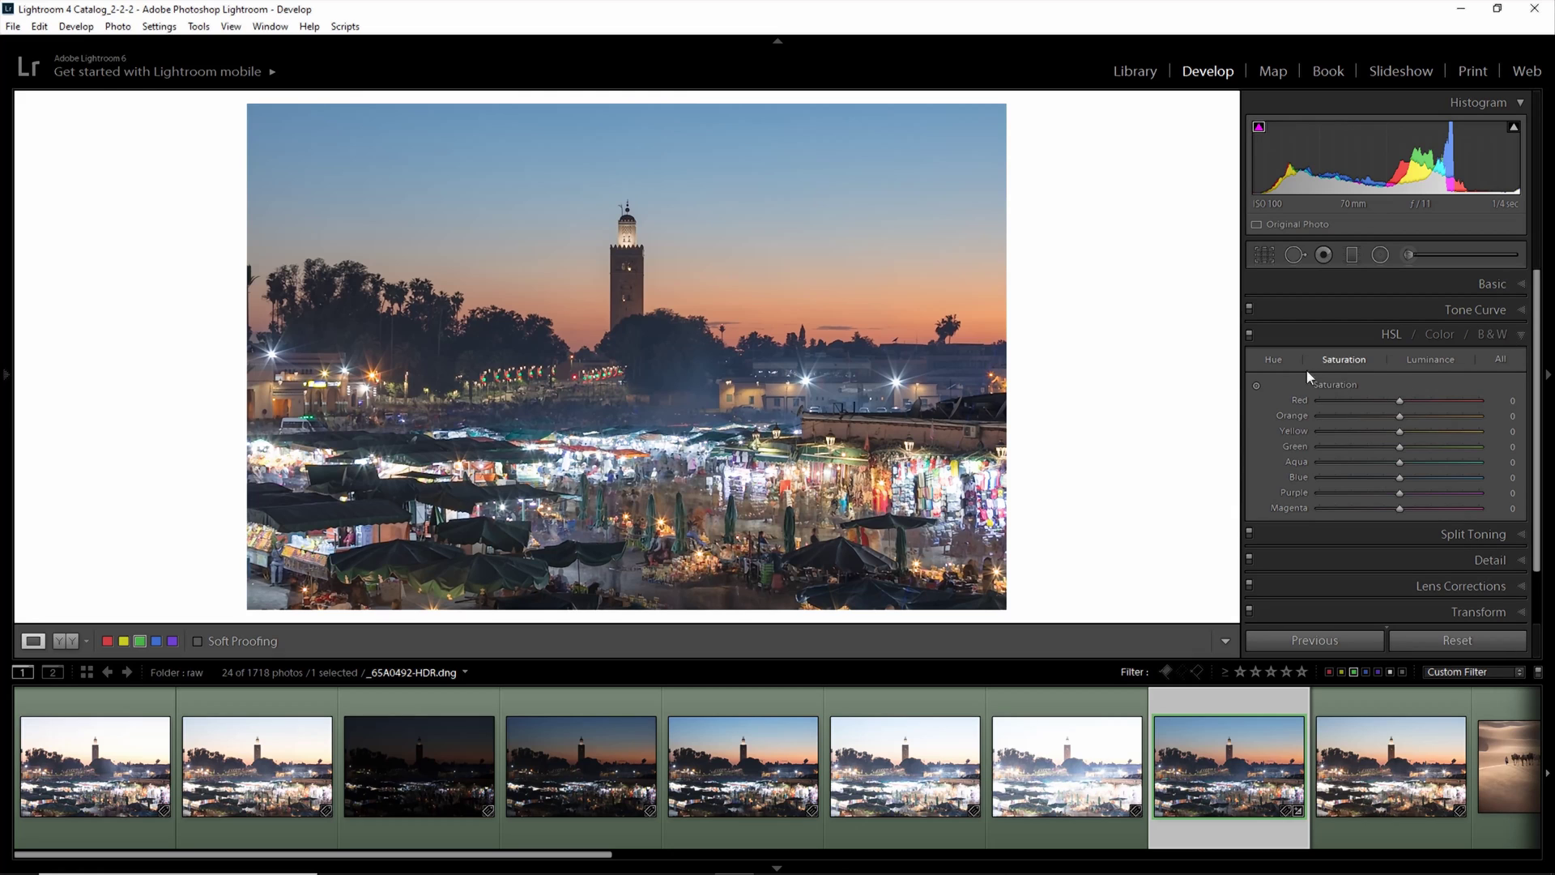
{"action": "left_click", "coordinate": [1276, 362]}
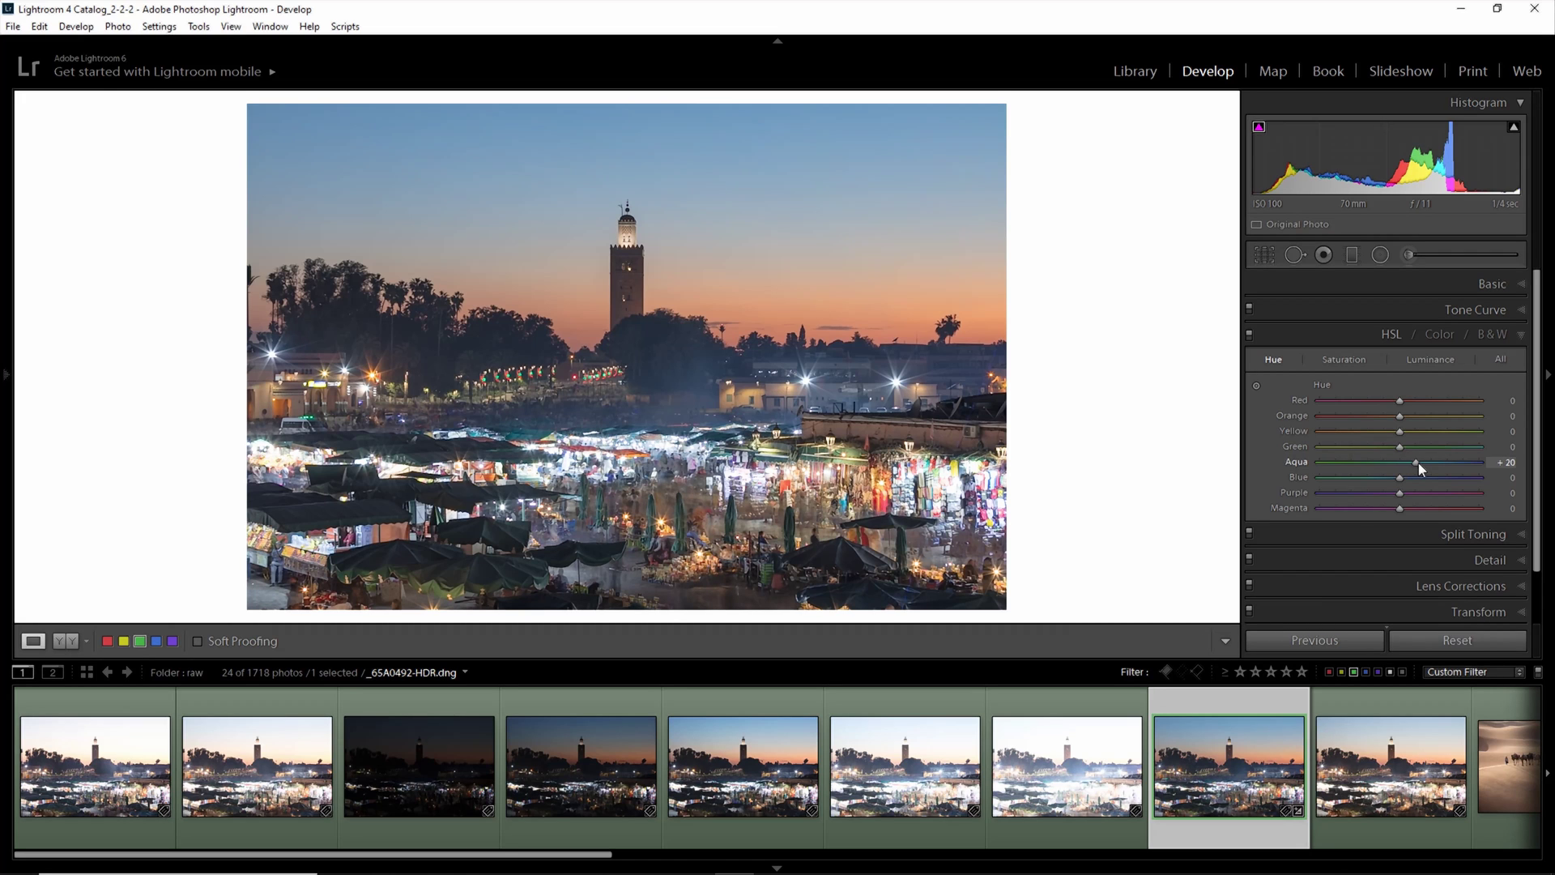
{"action": "left_click", "coordinate": [1408, 463]}
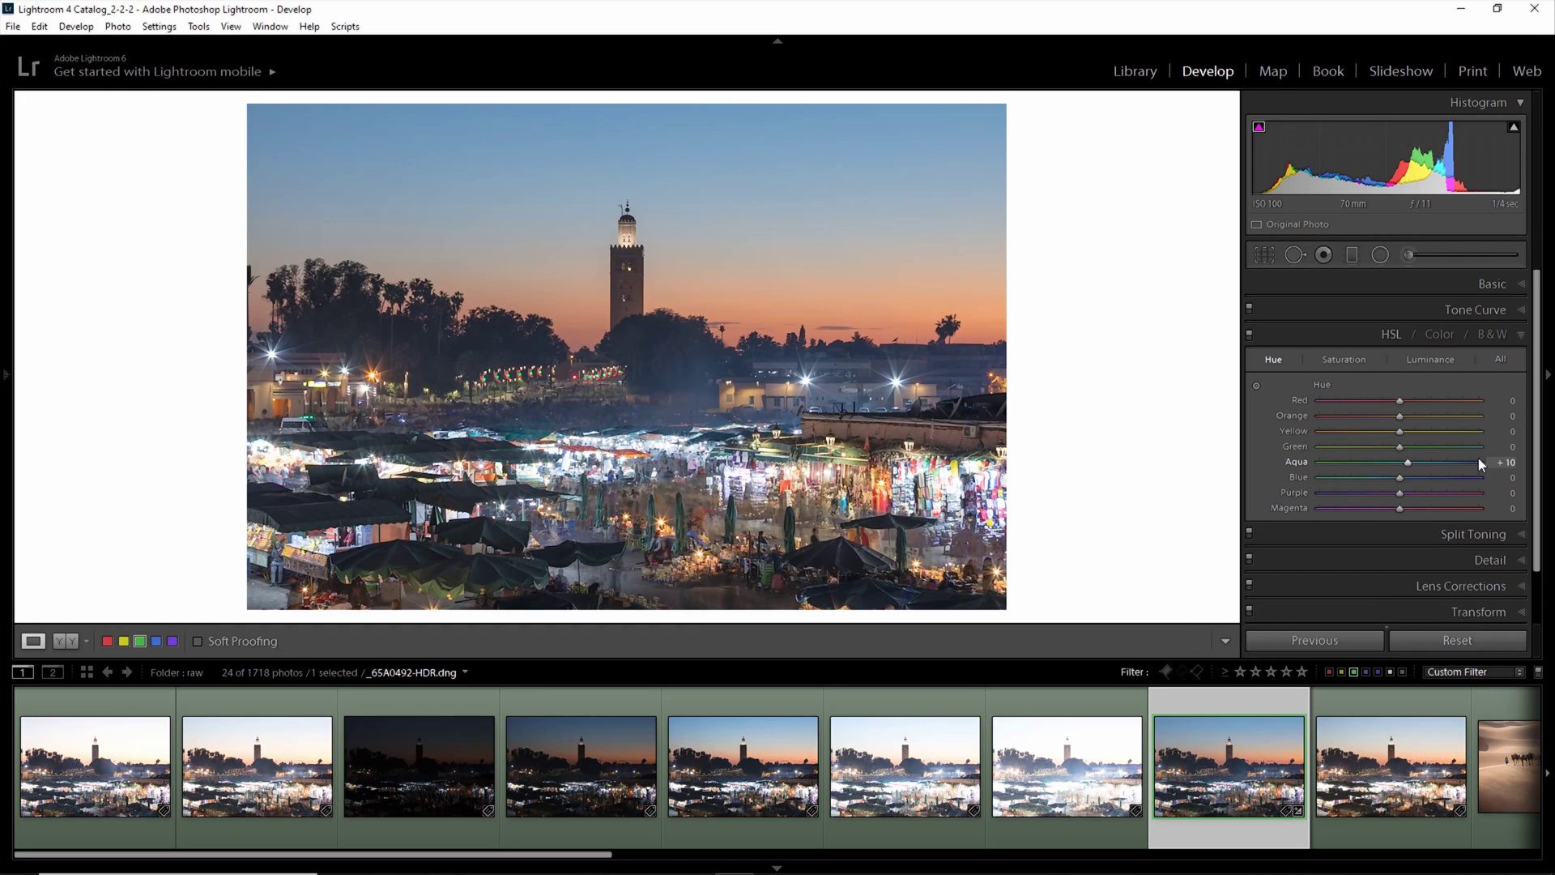
{"action": "left_click", "coordinate": [1403, 480]}
{"action": "left_click", "coordinate": [1402, 449]}
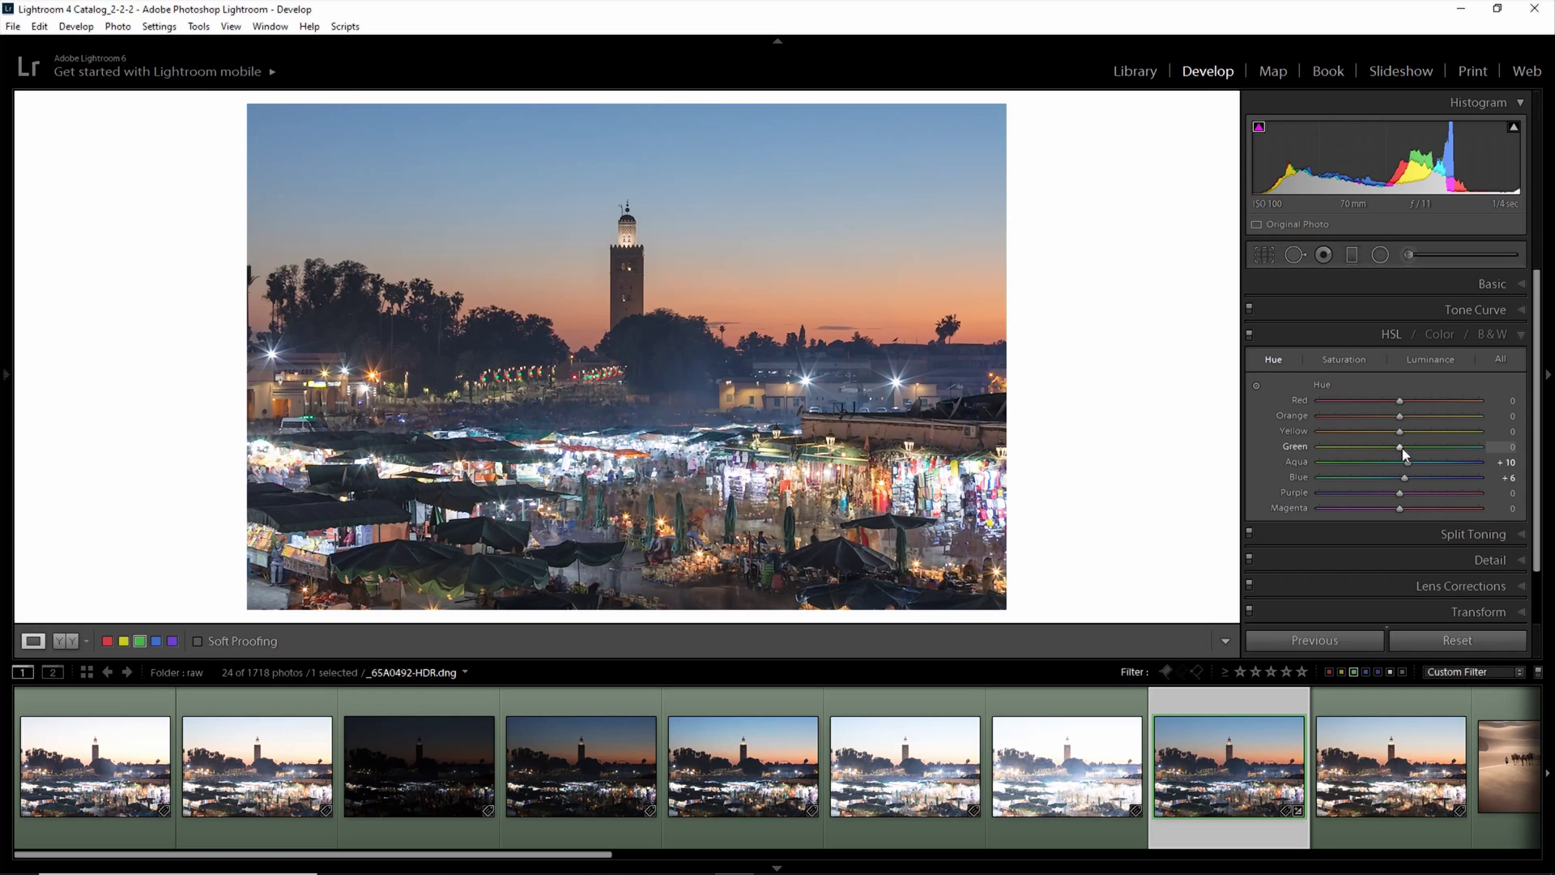
- Set the Purple saturation to -6 and Magenta saturation to -18, and fine-tune the Orange hue
{"action": "left_click", "coordinate": [1357, 357]}
{"action": "mouse_move", "coordinate": [1399, 508]}
{"action": "left_mouse_down"}
{"action": "mouse_move", "coordinate": [1448, 508]}
{"action": "mouse_move", "coordinate": [1388, 509]}
{"action": "mouse_move", "coordinate": [1396, 493]}
{"action": "mouse_move", "coordinate": [1386, 509]}
{"action": "left_mouse_up"}
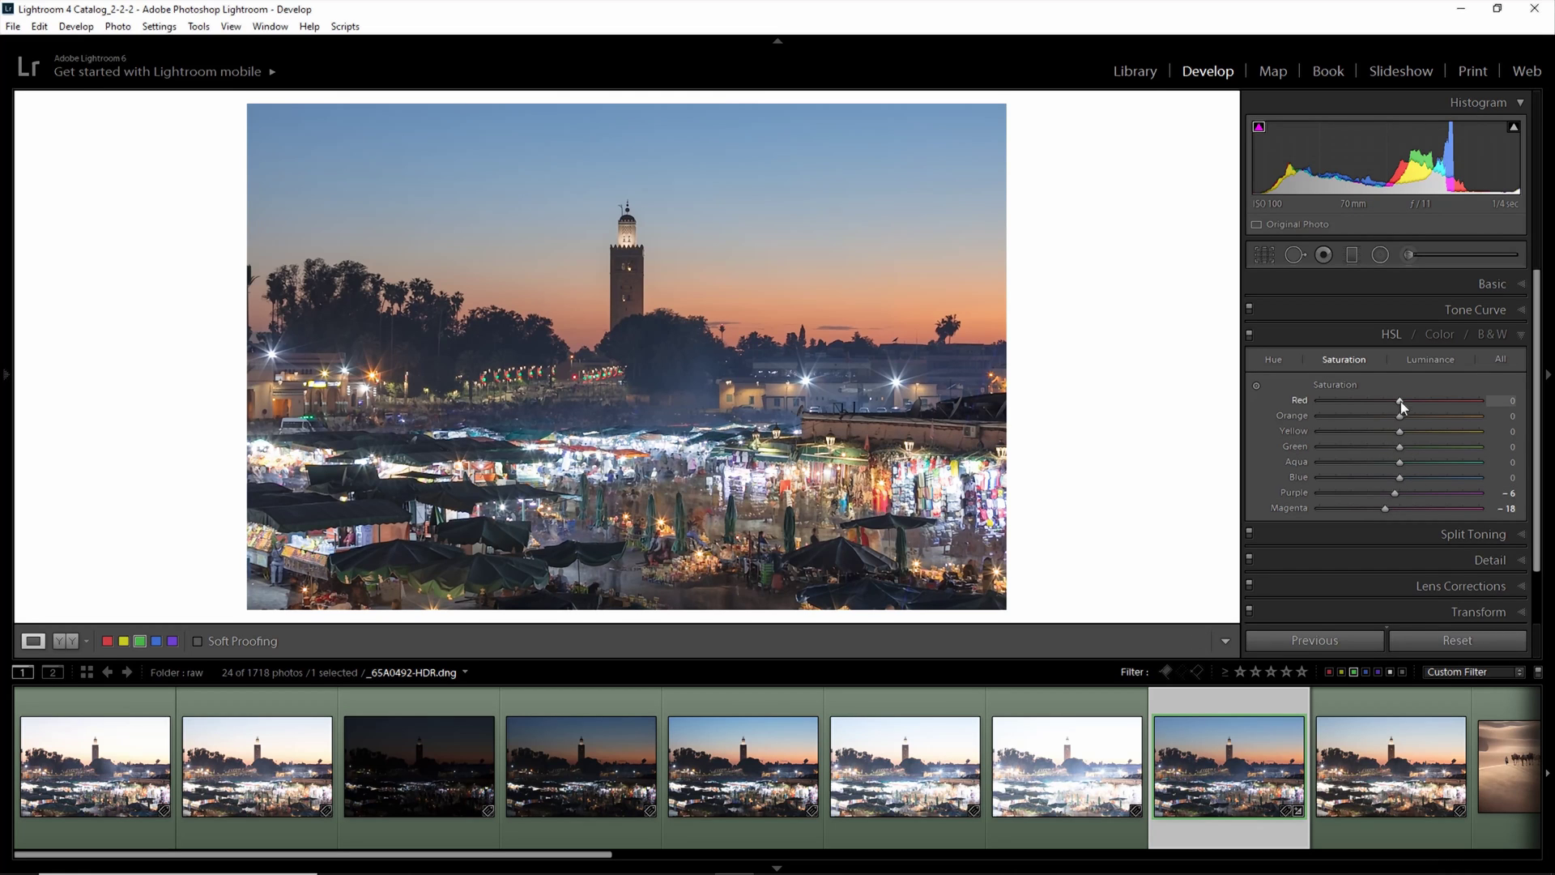
{"action": "left_click", "coordinate": [1275, 359]}
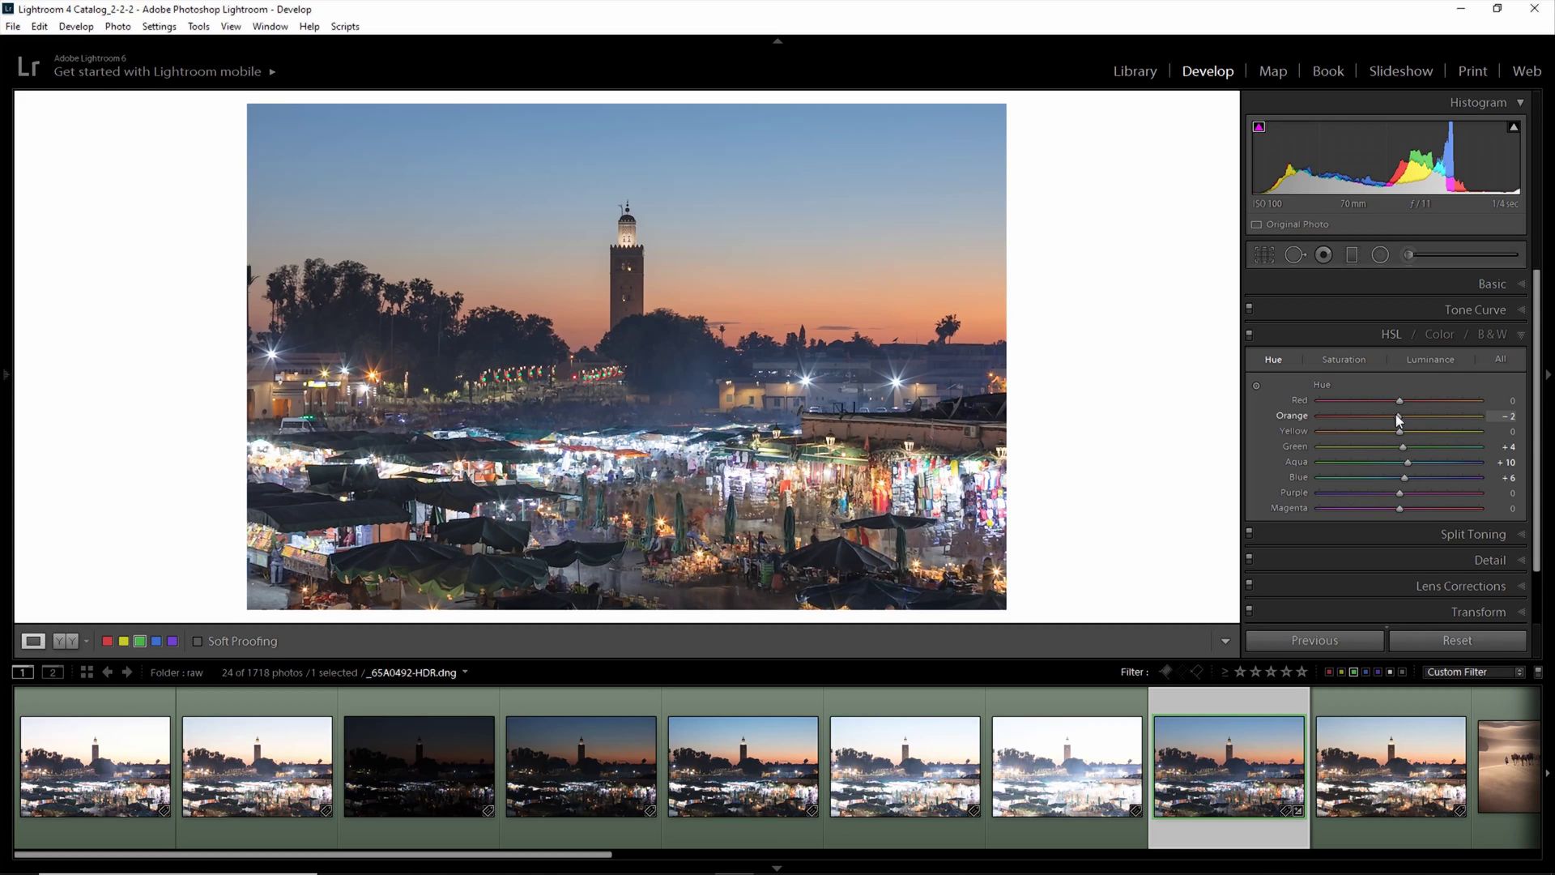
{"action": "left_click_drag", "start_coordinate": [1378, 416], "coordinate": [1402, 417]}
{"action": "left_click", "coordinate": [1514, 338]}
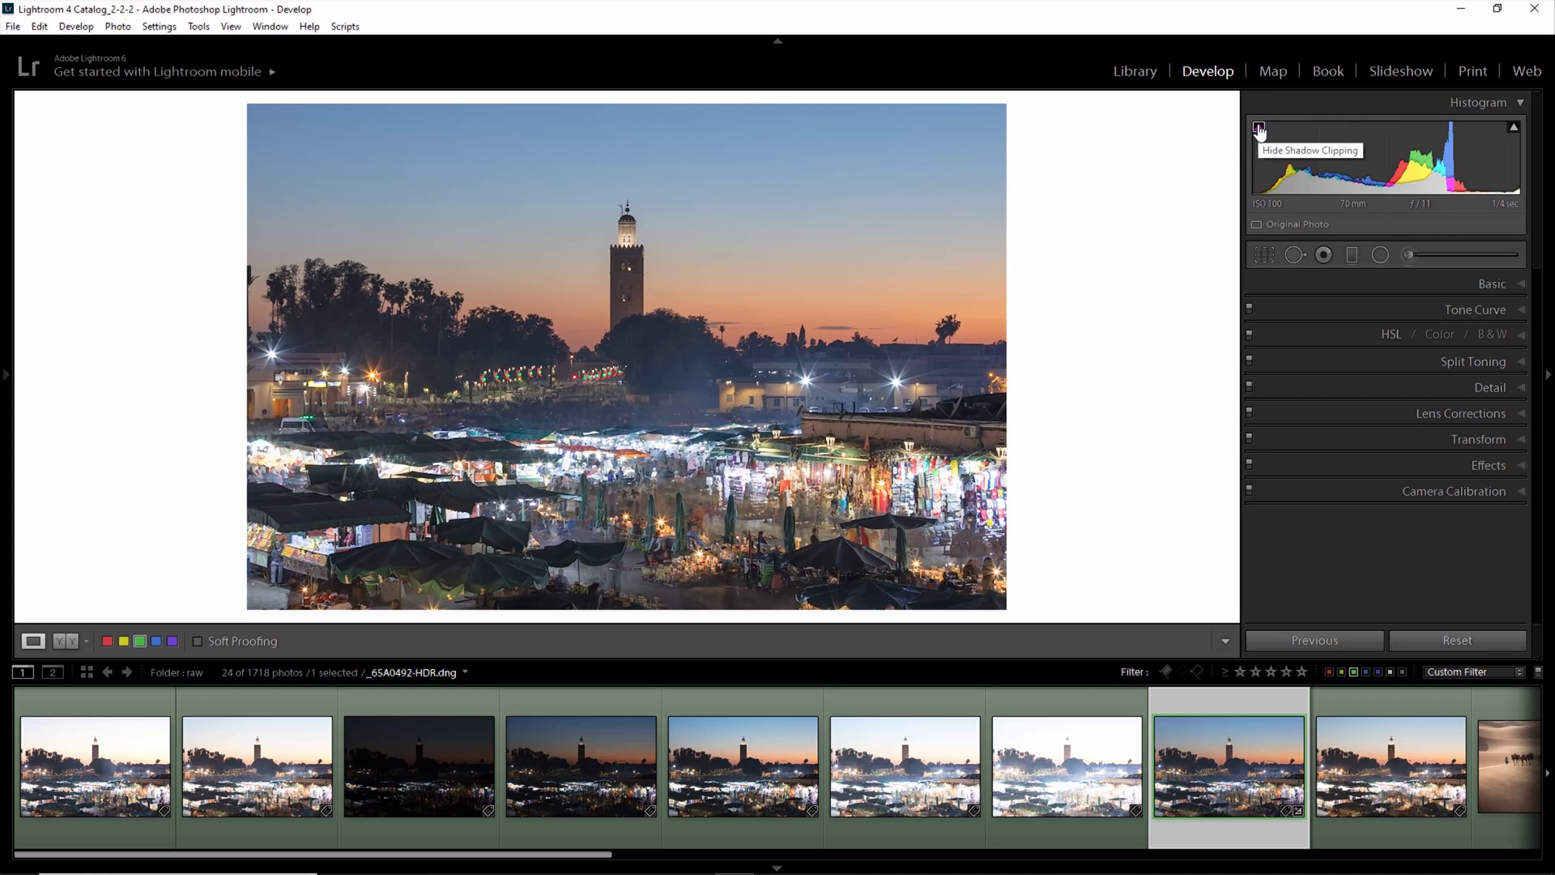
- Set Blacks to +10 on the HDR image, checking the dark trees and the lights in close-up
{"action": "left_click", "coordinate": [1519, 284]}
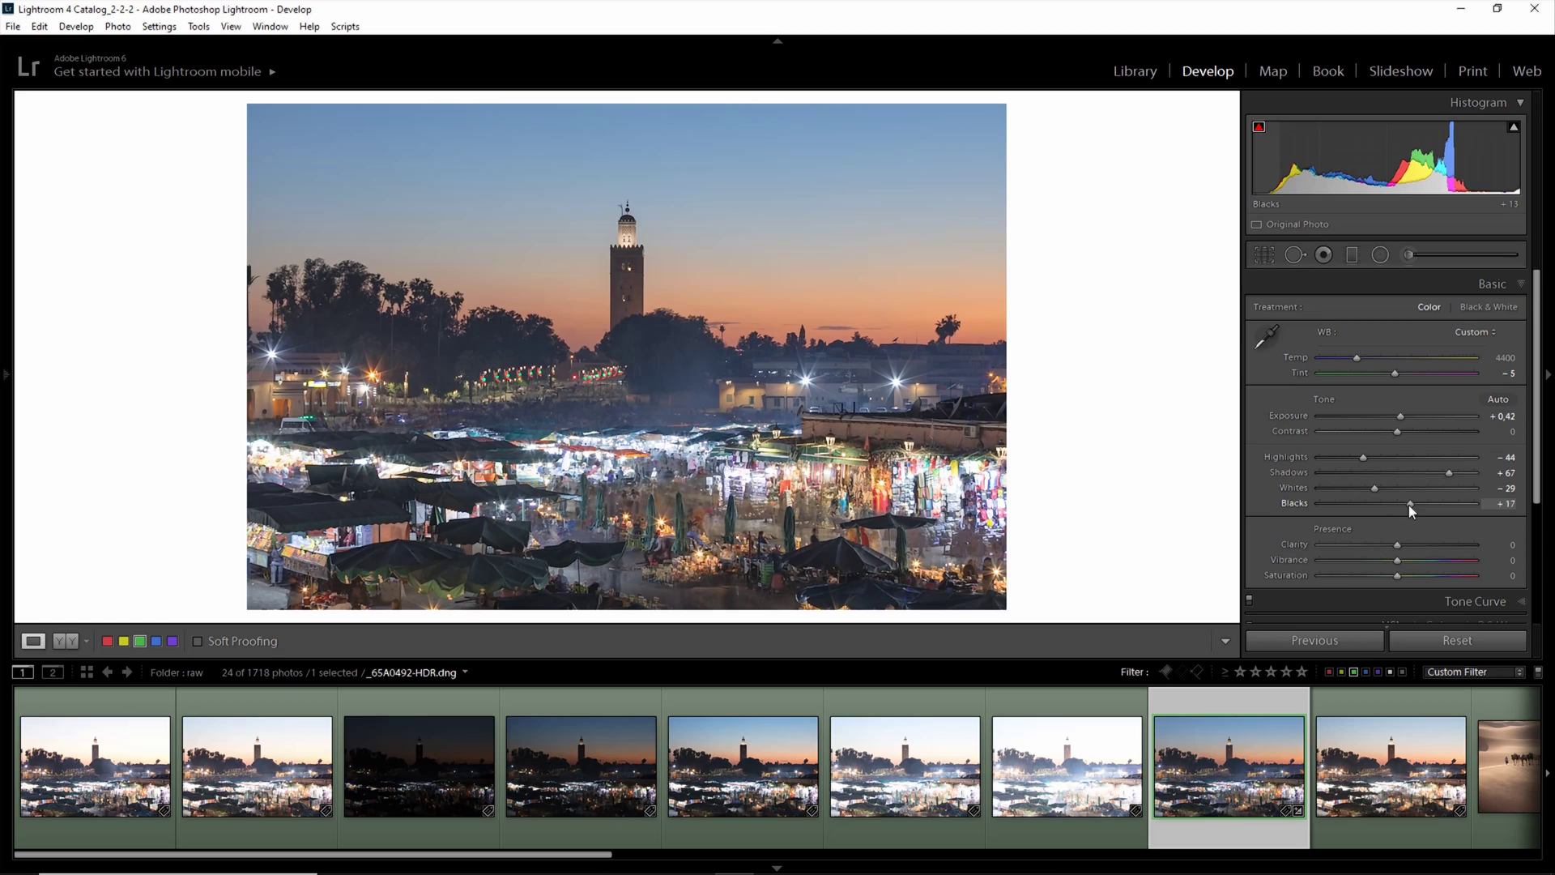
{"action": "mouse_move", "coordinate": [1410, 508]}
{"action": "left_mouse_down"}
{"action": "mouse_move", "coordinate": [1425, 509]}
{"action": "mouse_move", "coordinate": [1403, 502]}
{"action": "left_mouse_up"}
{"action": "left_click", "coordinate": [609, 354]}
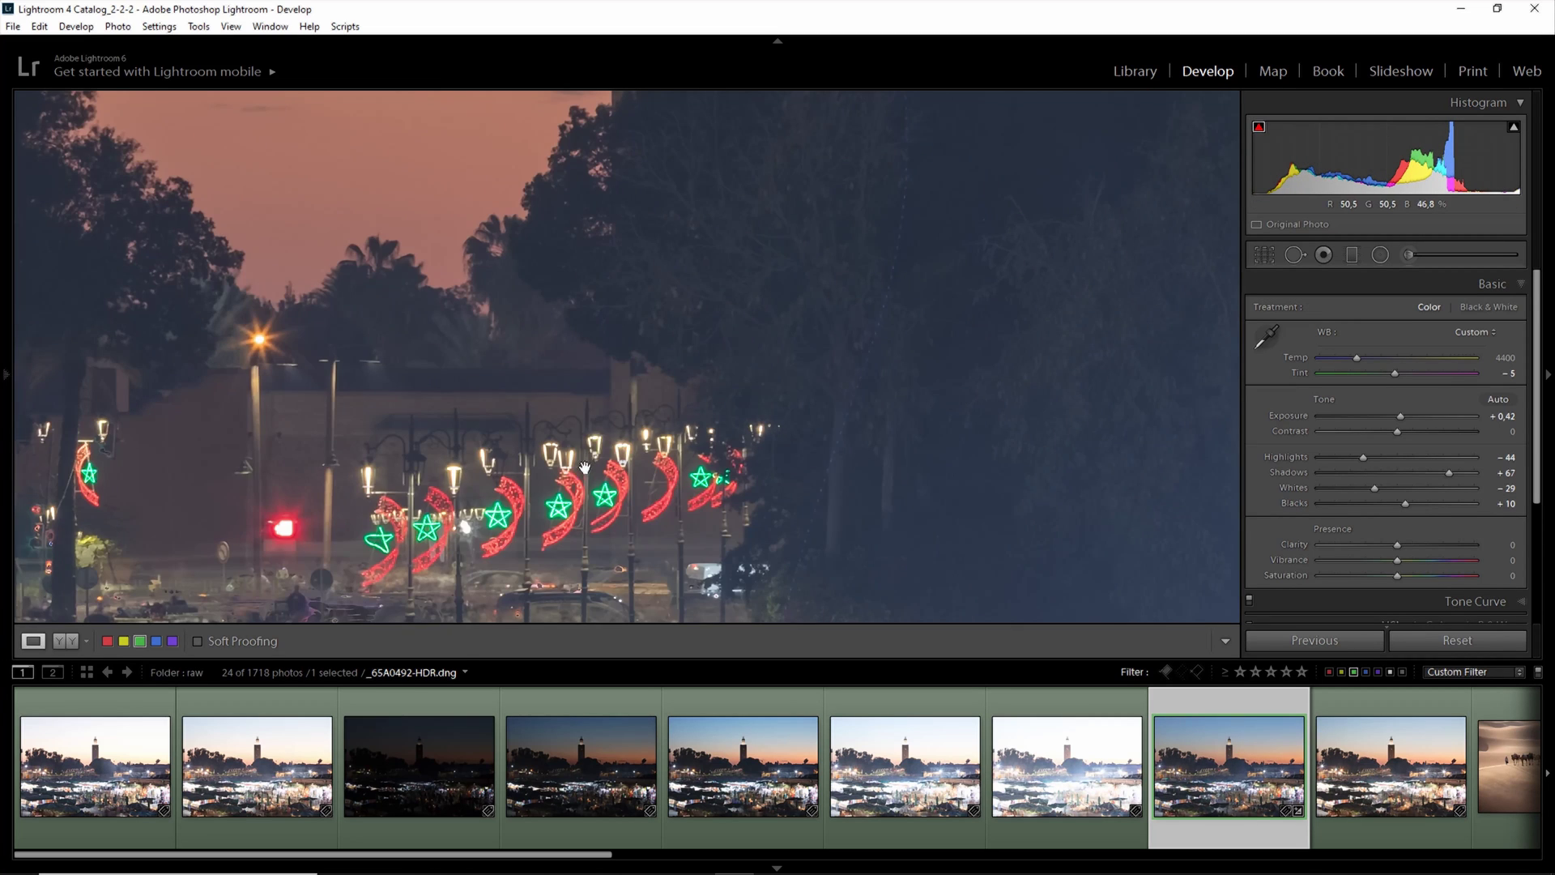
{"action": "left_click_drag", "start_coordinate": [746, 361], "coordinate": [510, 481]}
{"action": "left_click_drag", "start_coordinate": [150, 410], "coordinate": [937, 361]}
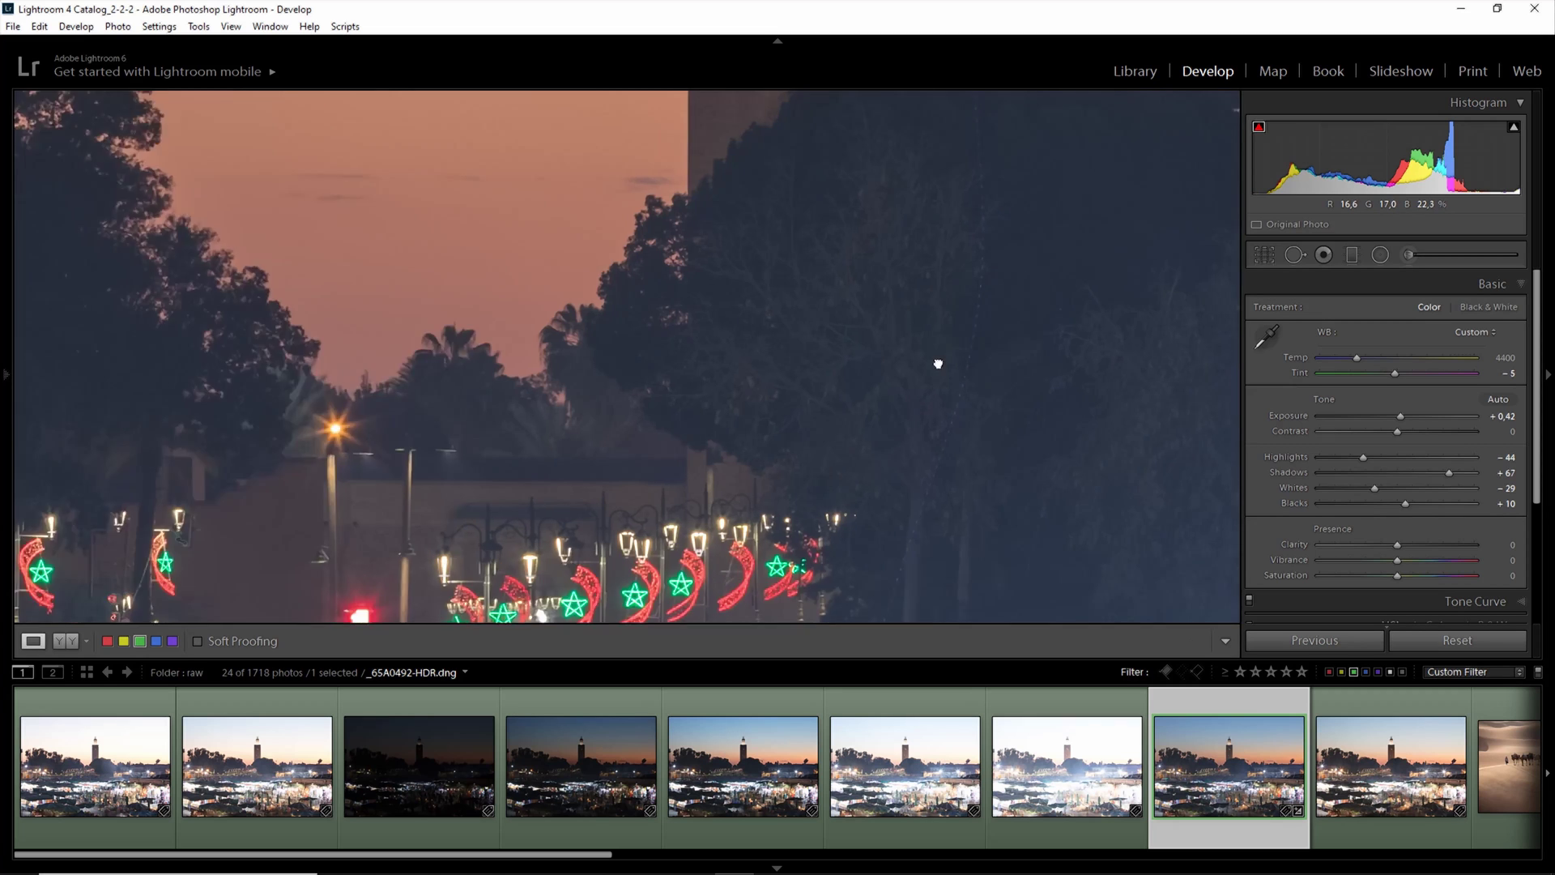
{"action": "left_click_drag", "start_coordinate": [390, 360], "coordinate": [916, 456]}
{"action": "left_click", "coordinate": [769, 420]}
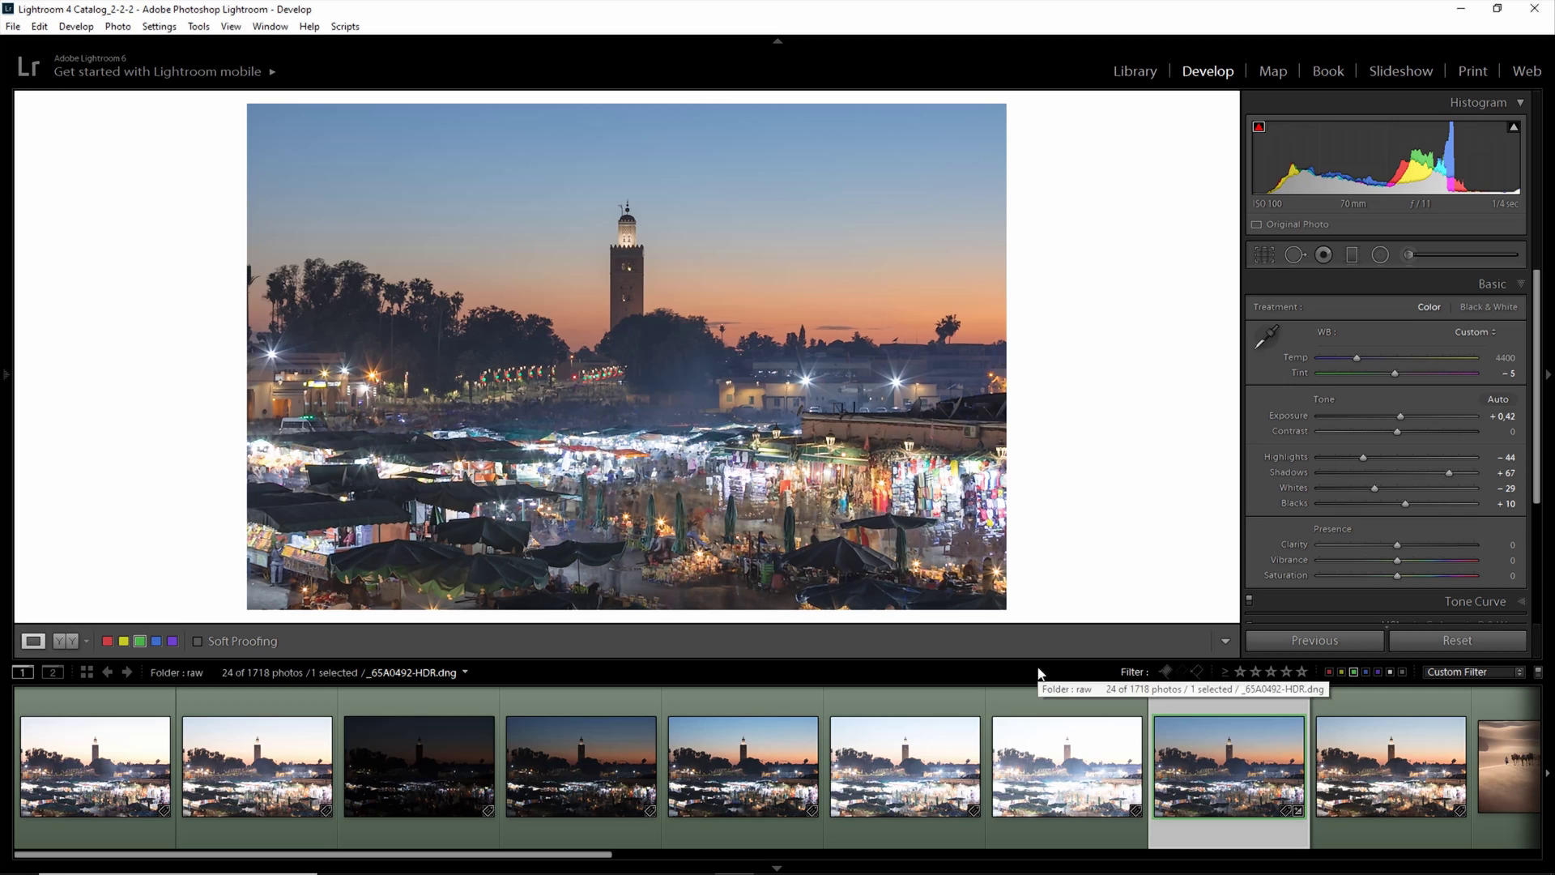
- Select the bright exposure _65A0495.dng and the frame following the HDR image together with the HDR image
{"action": "left_click", "coordinate": [1491, 283]}
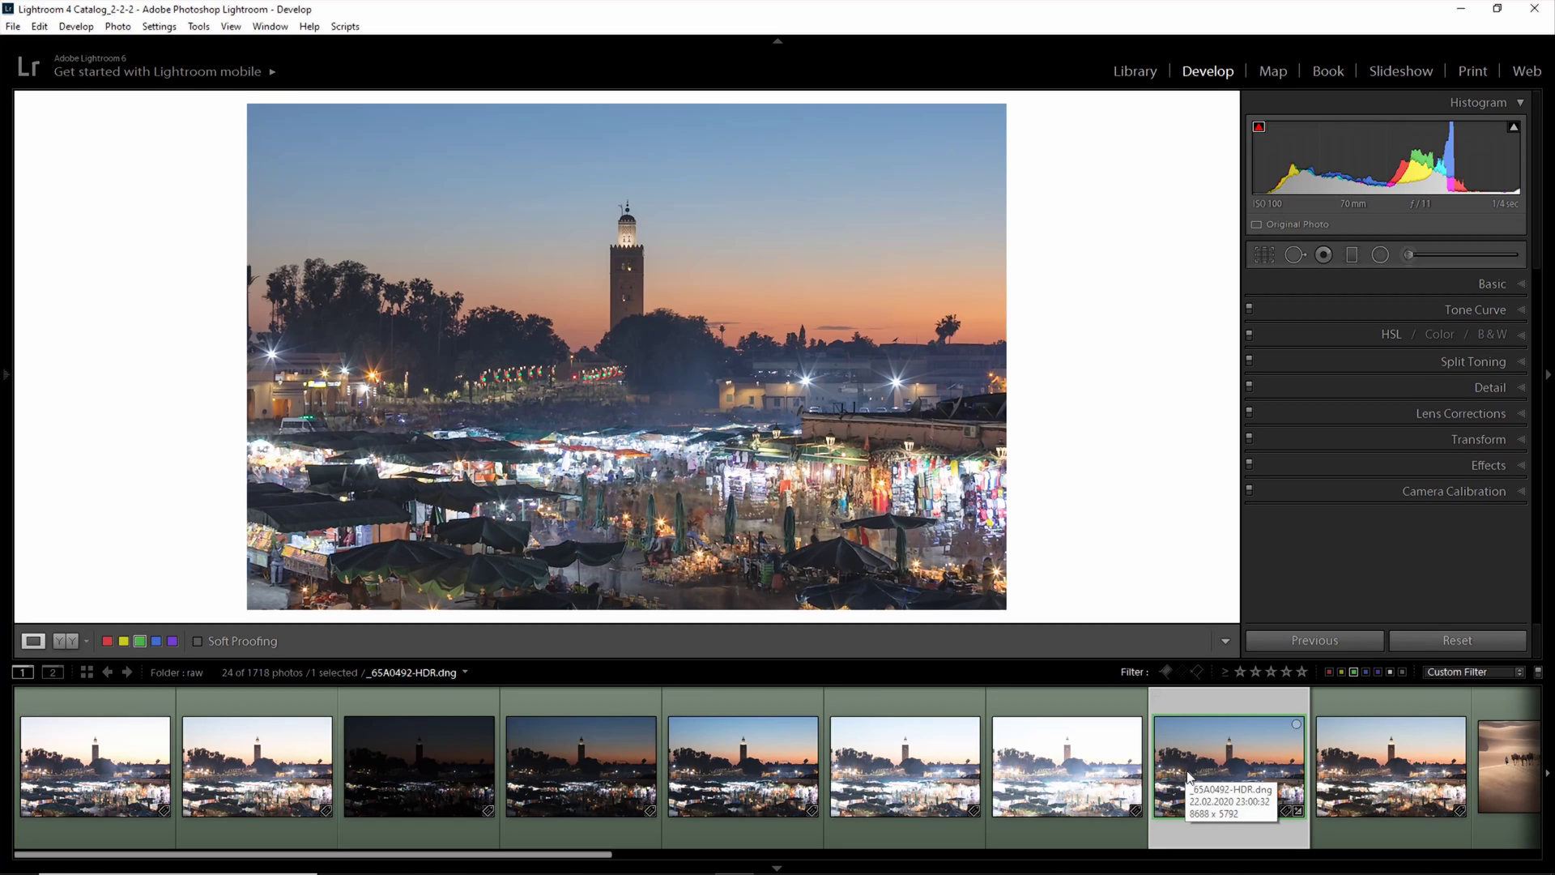
{"action": "left_click", "coordinate": [1377, 769], "text": "ctrl"}
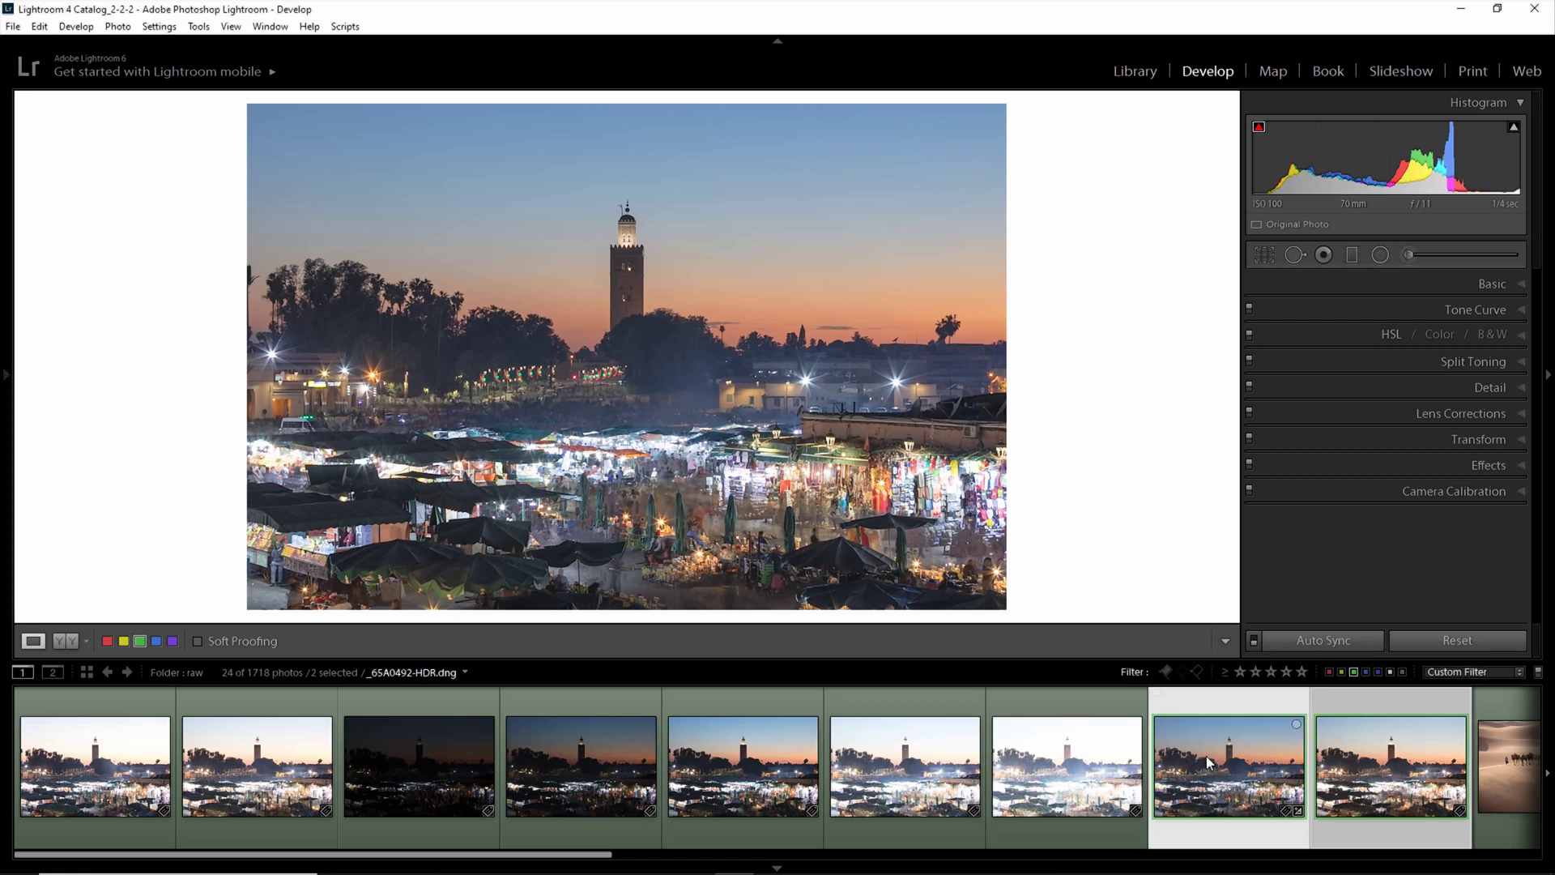
{"action": "left_click", "coordinate": [883, 780], "text": "ctrl"}
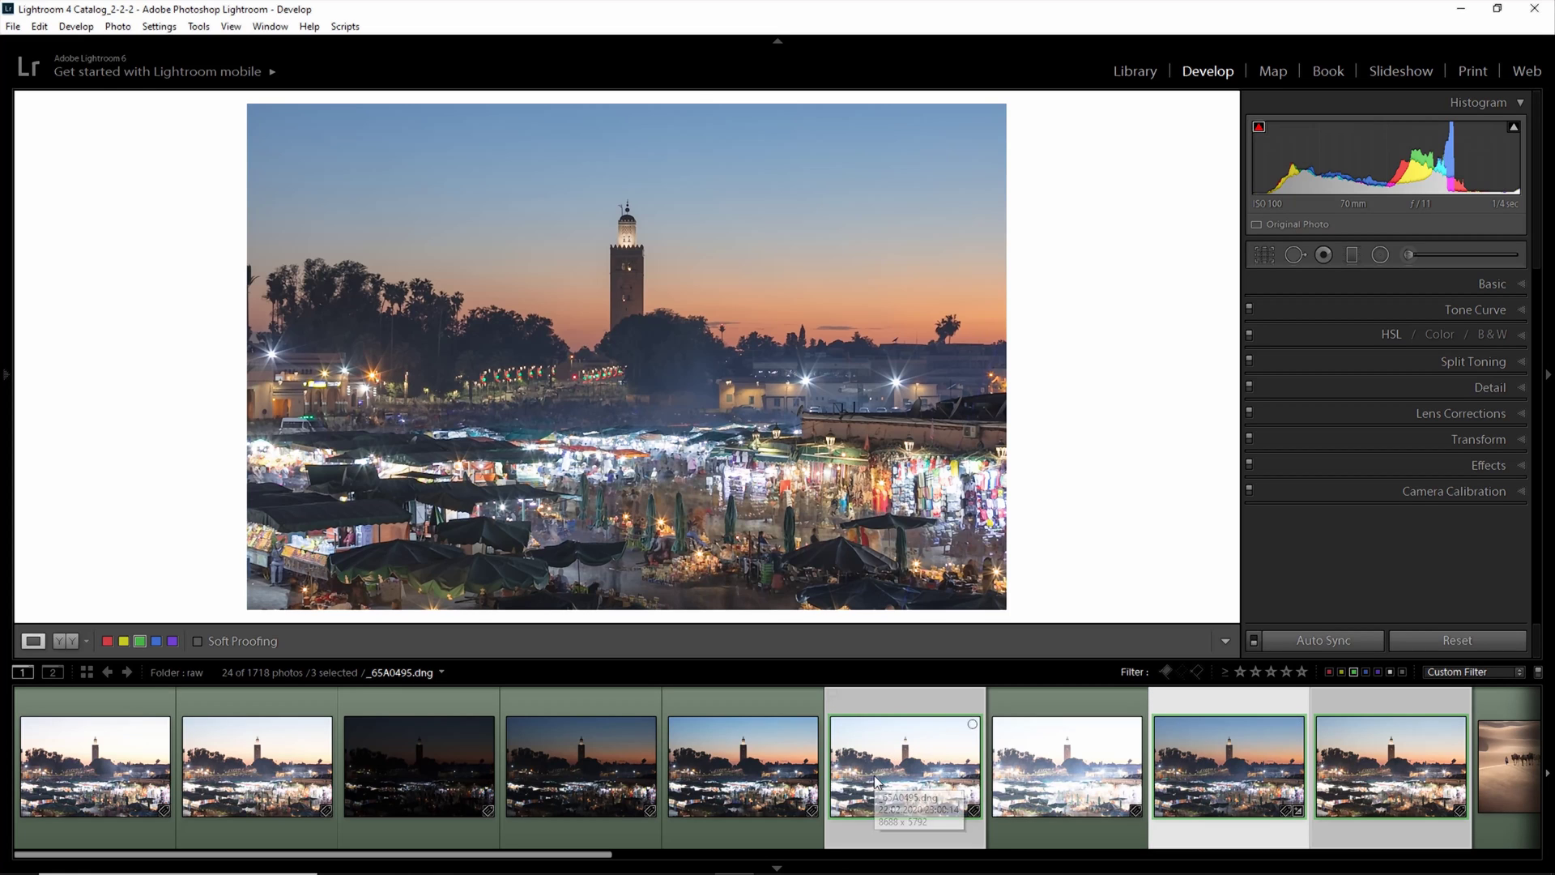
- Add _65A0494.dng and the first two bright frames to the selection, and synchronize all settings except Basic Tone from the HDR image
{"action": "left_click", "coordinate": [744, 788], "text": "ctrl"}
{"action": "left_click", "coordinate": [272, 789], "text": "ctrl"}
{"action": "left_click", "coordinate": [104, 790], "text": "ctrl"}
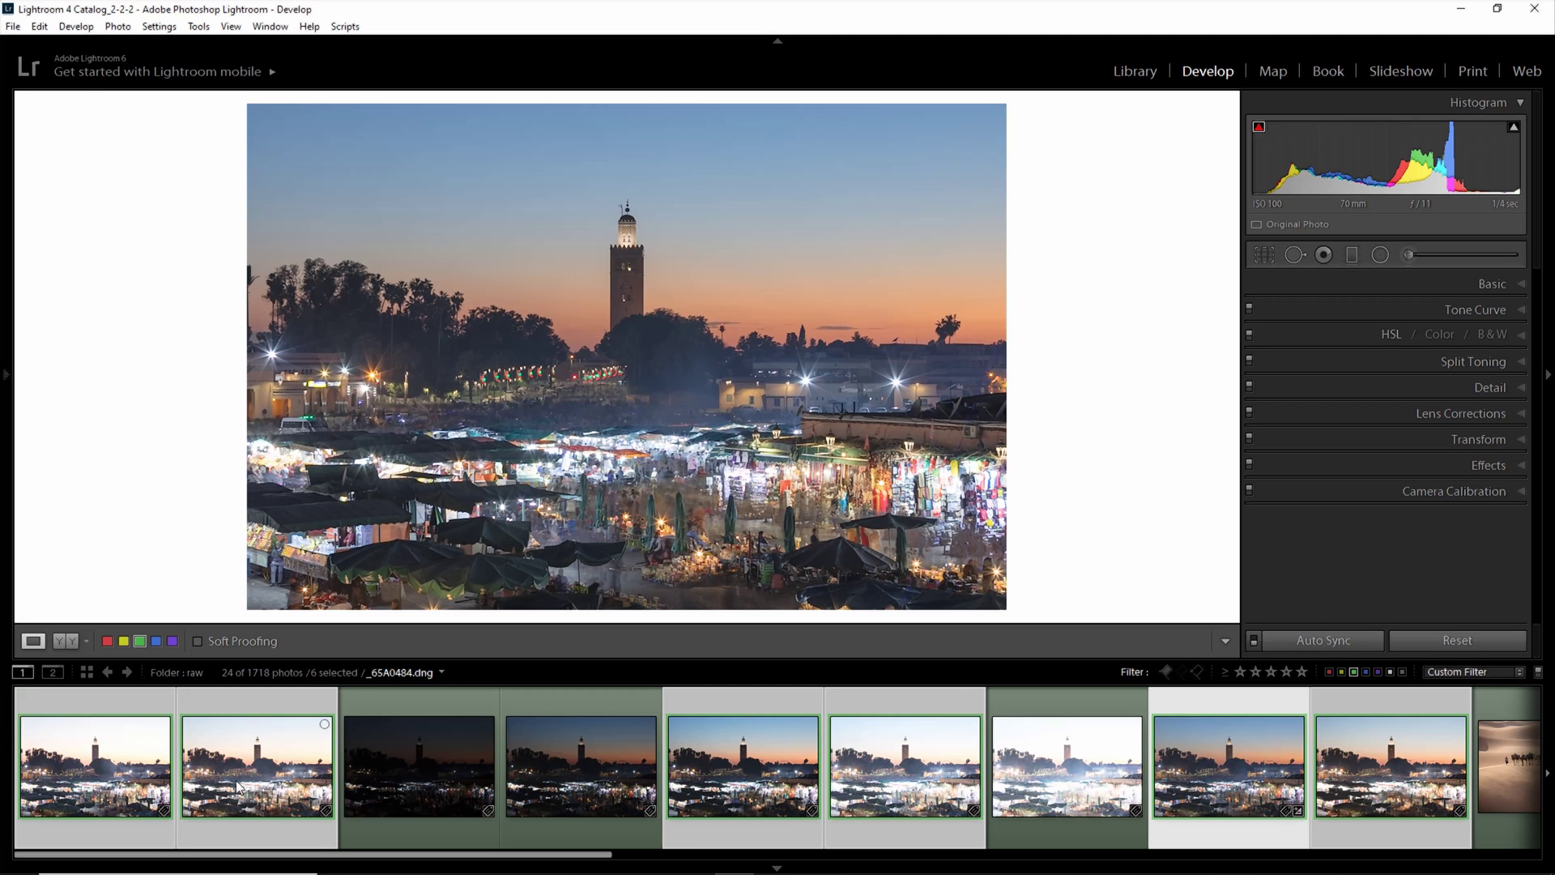
{"action": "left_click", "coordinate": [1322, 642]}
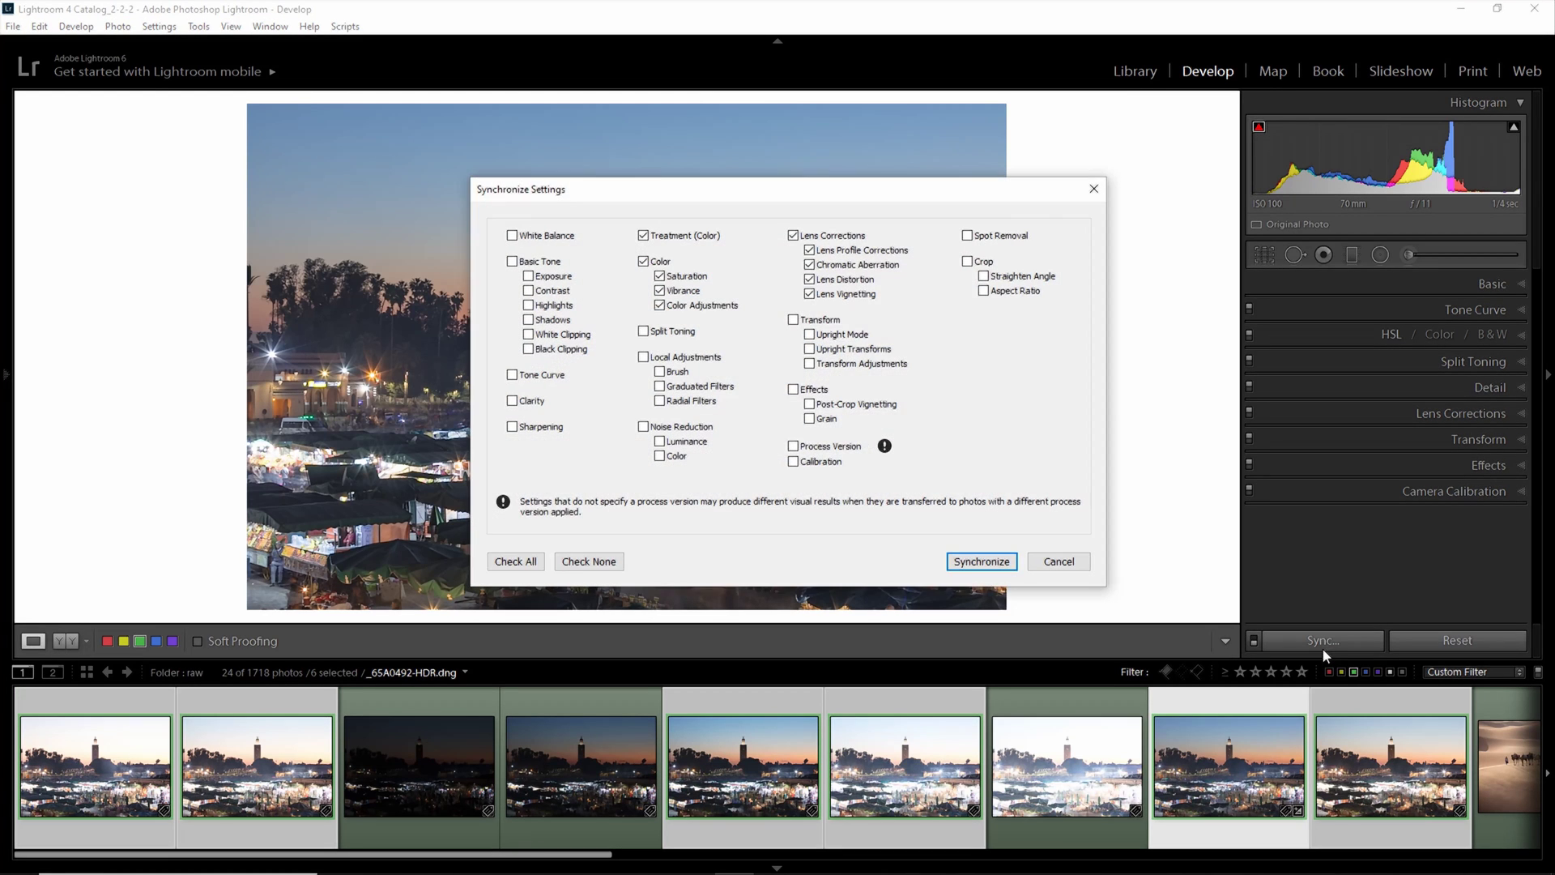
{"action": "left_click", "coordinate": [528, 559]}
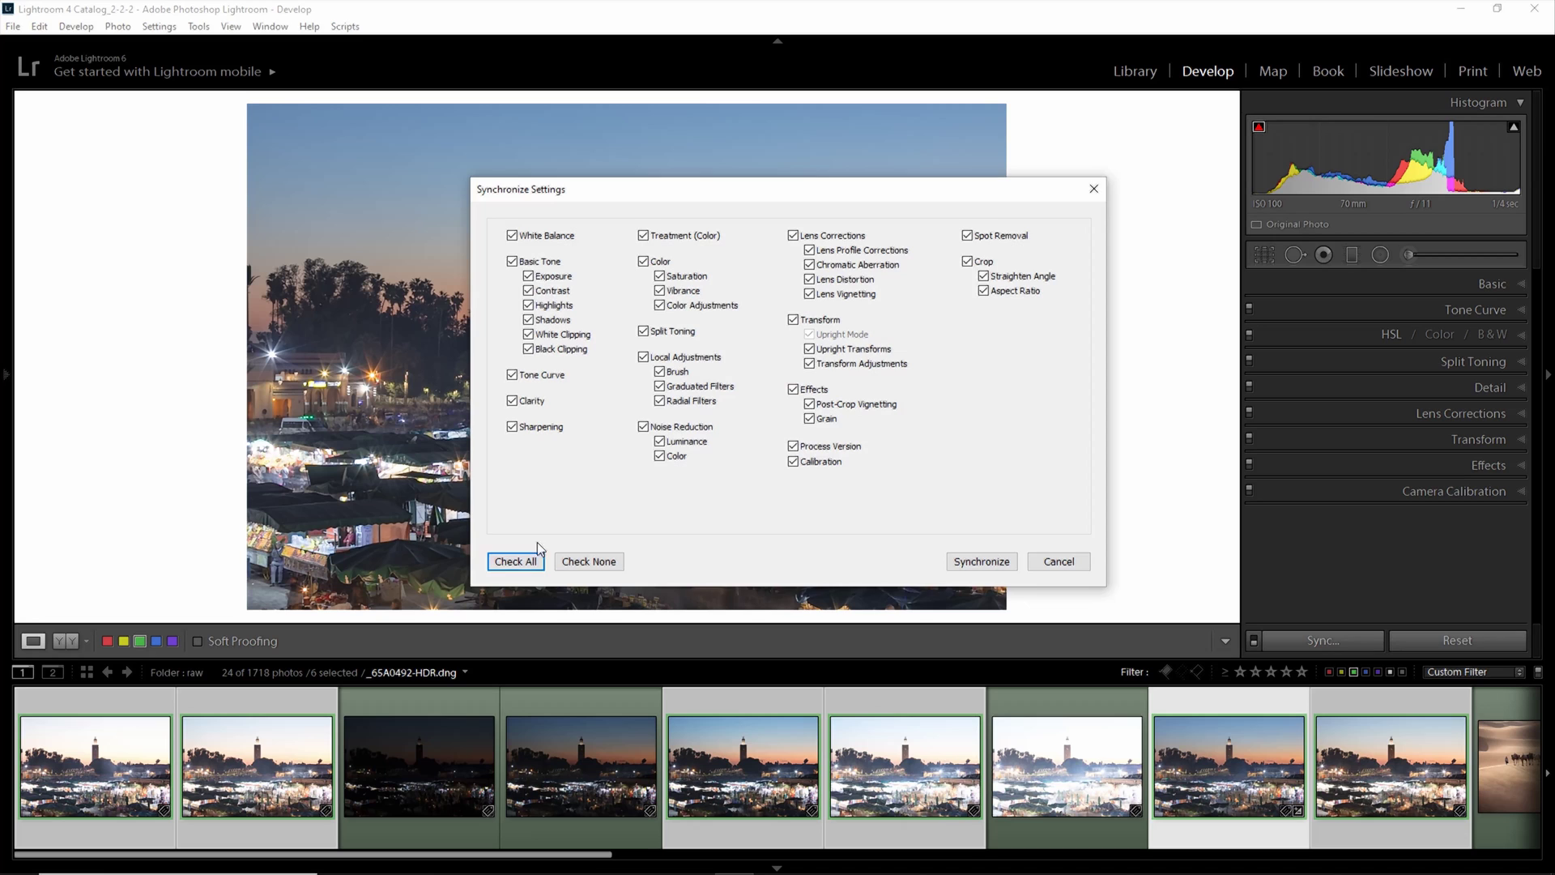
{"action": "left_click_drag", "start_coordinate": [610, 205], "coordinate": [742, 320]}
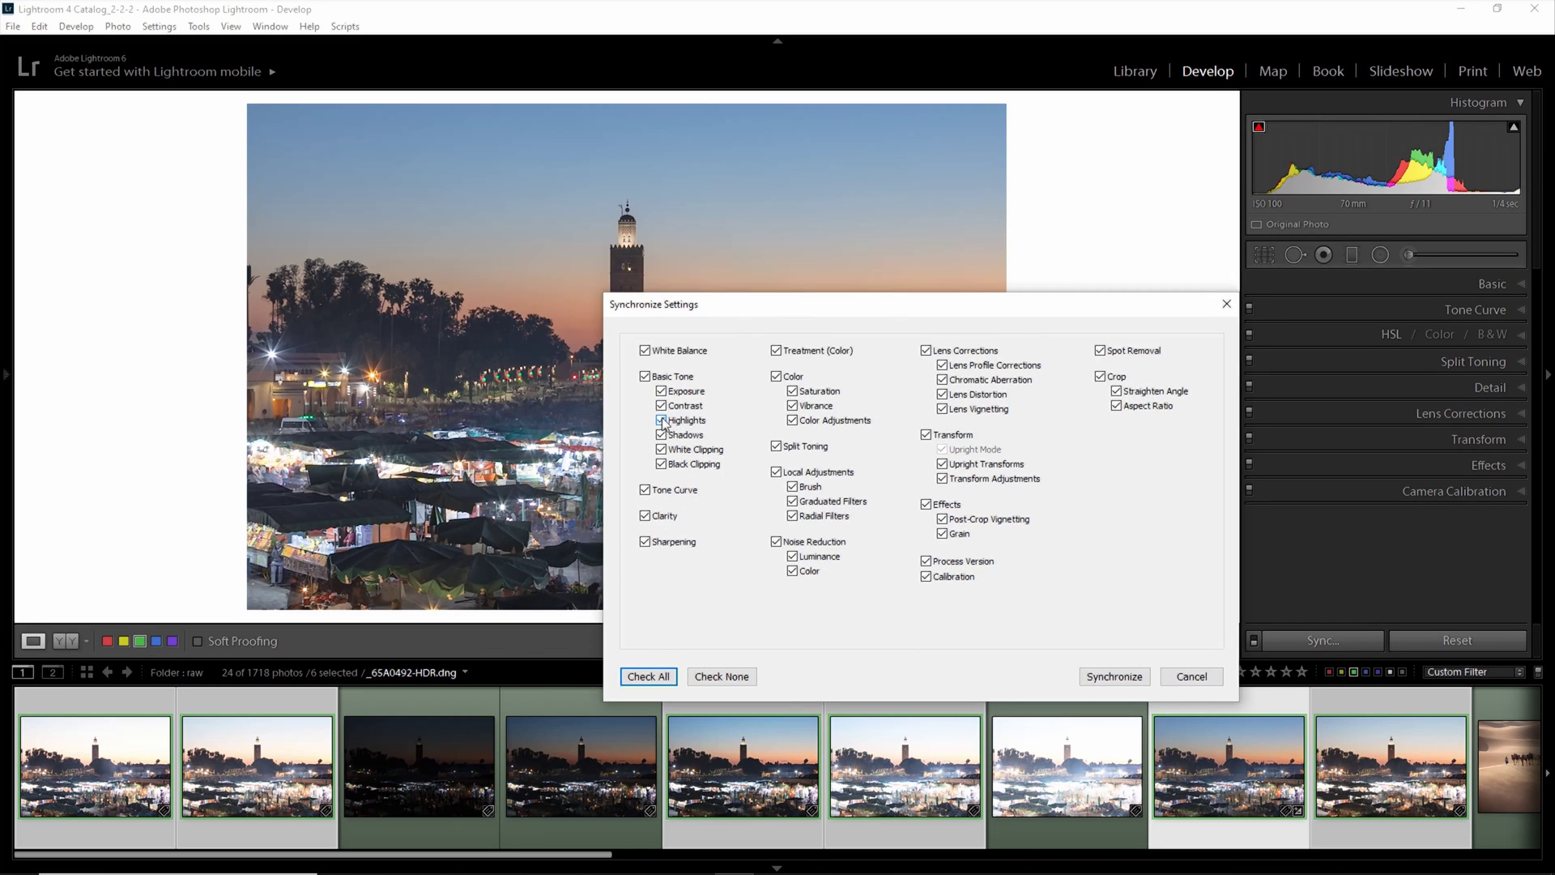
{"action": "left_click", "coordinate": [661, 421]}
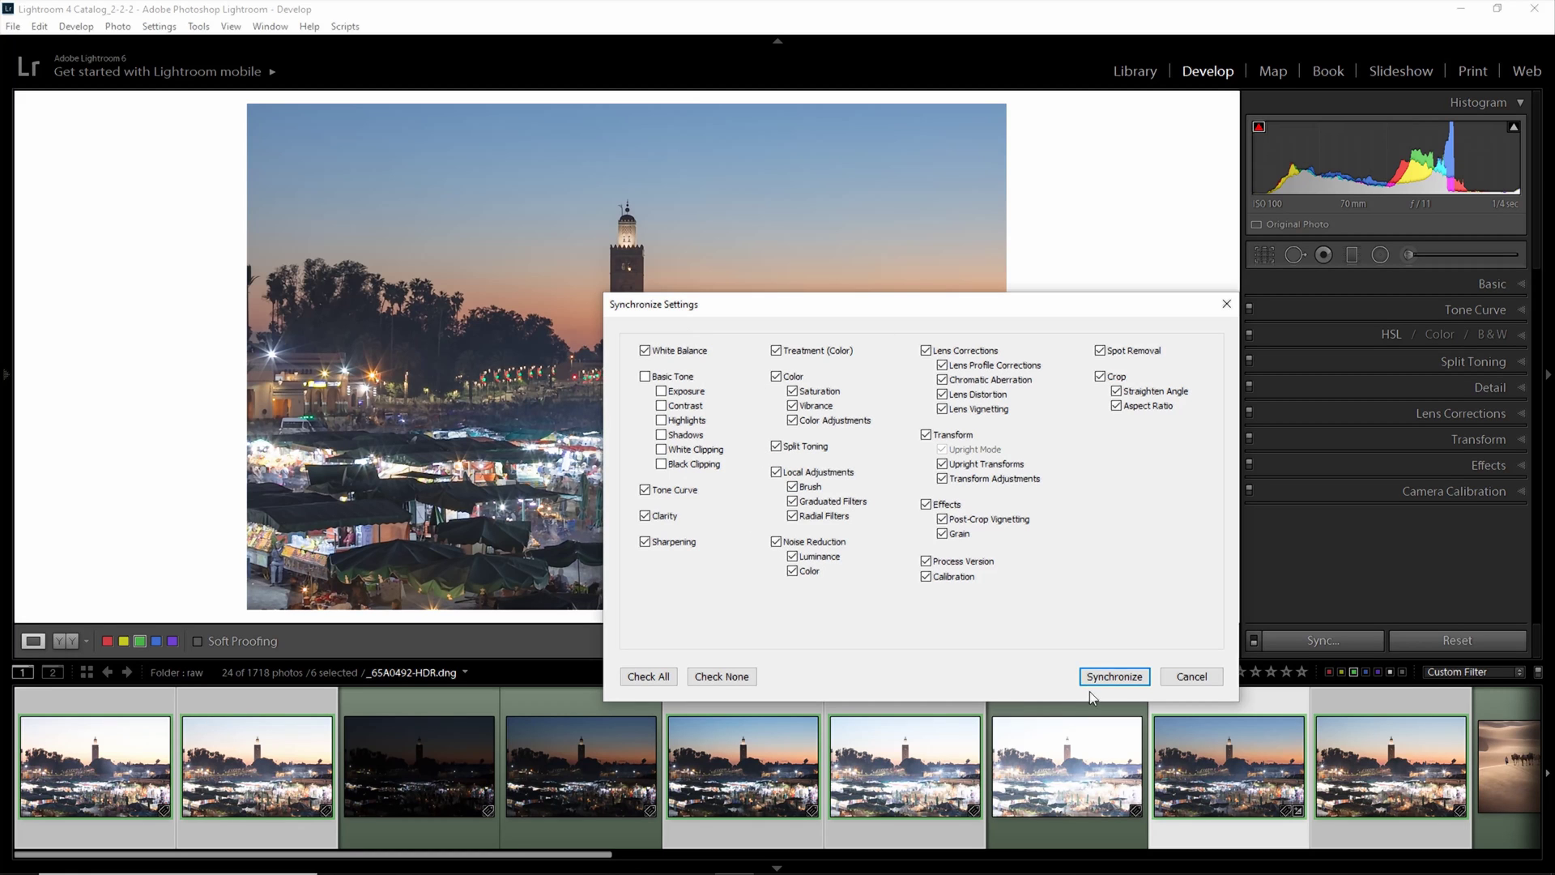
{"action": "left_click", "coordinate": [1128, 677]}
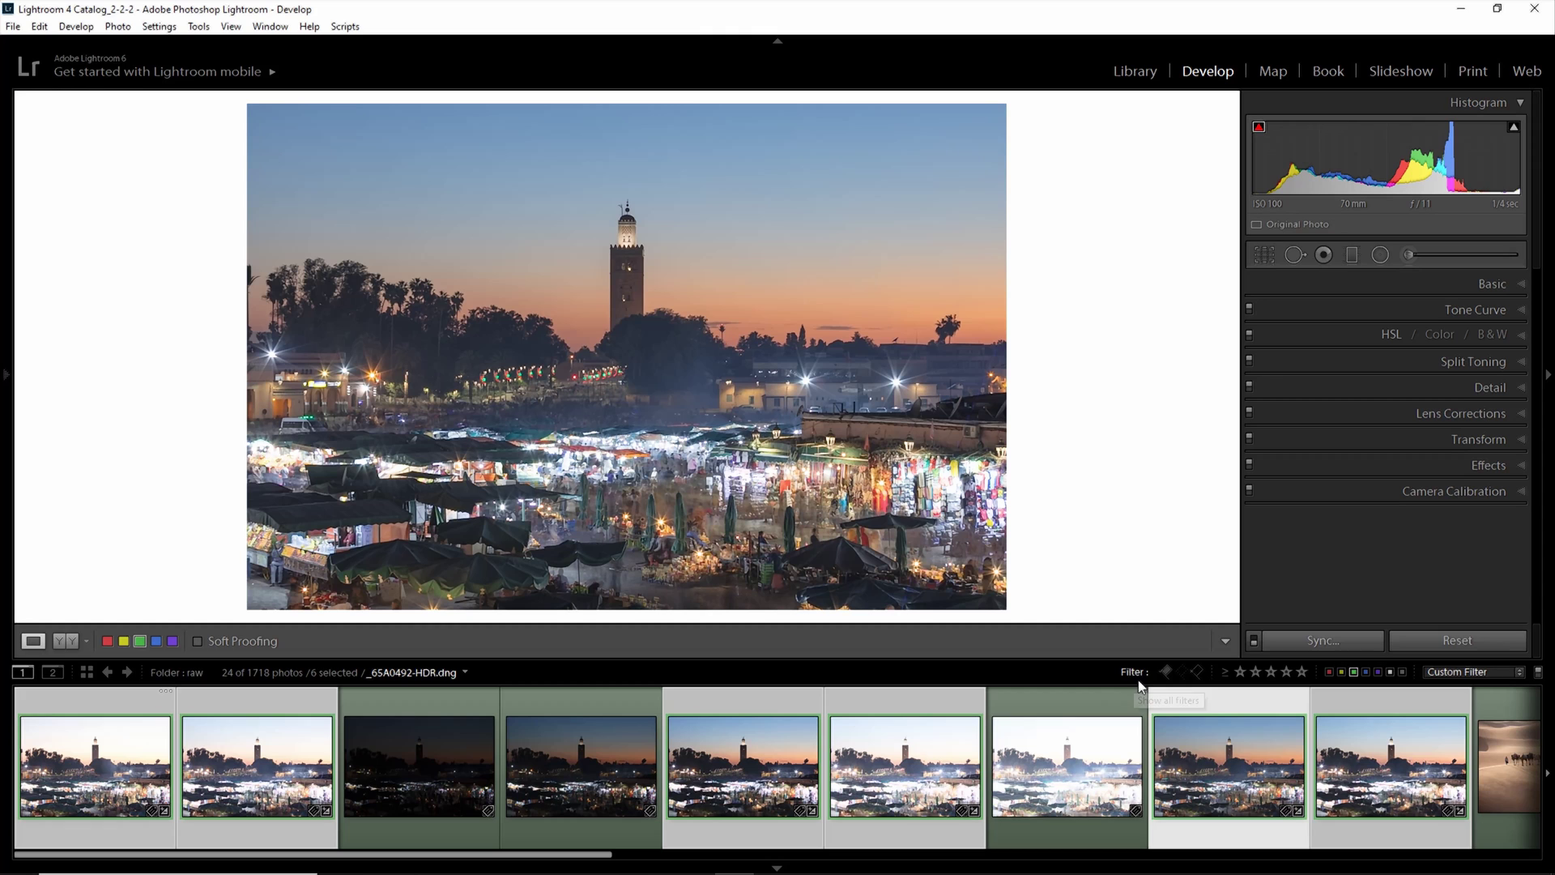
- Set Shadows to +52 and Highlights to -35 on the exposure _65A0494.dng
{"action": "left_click", "coordinate": [775, 834]}
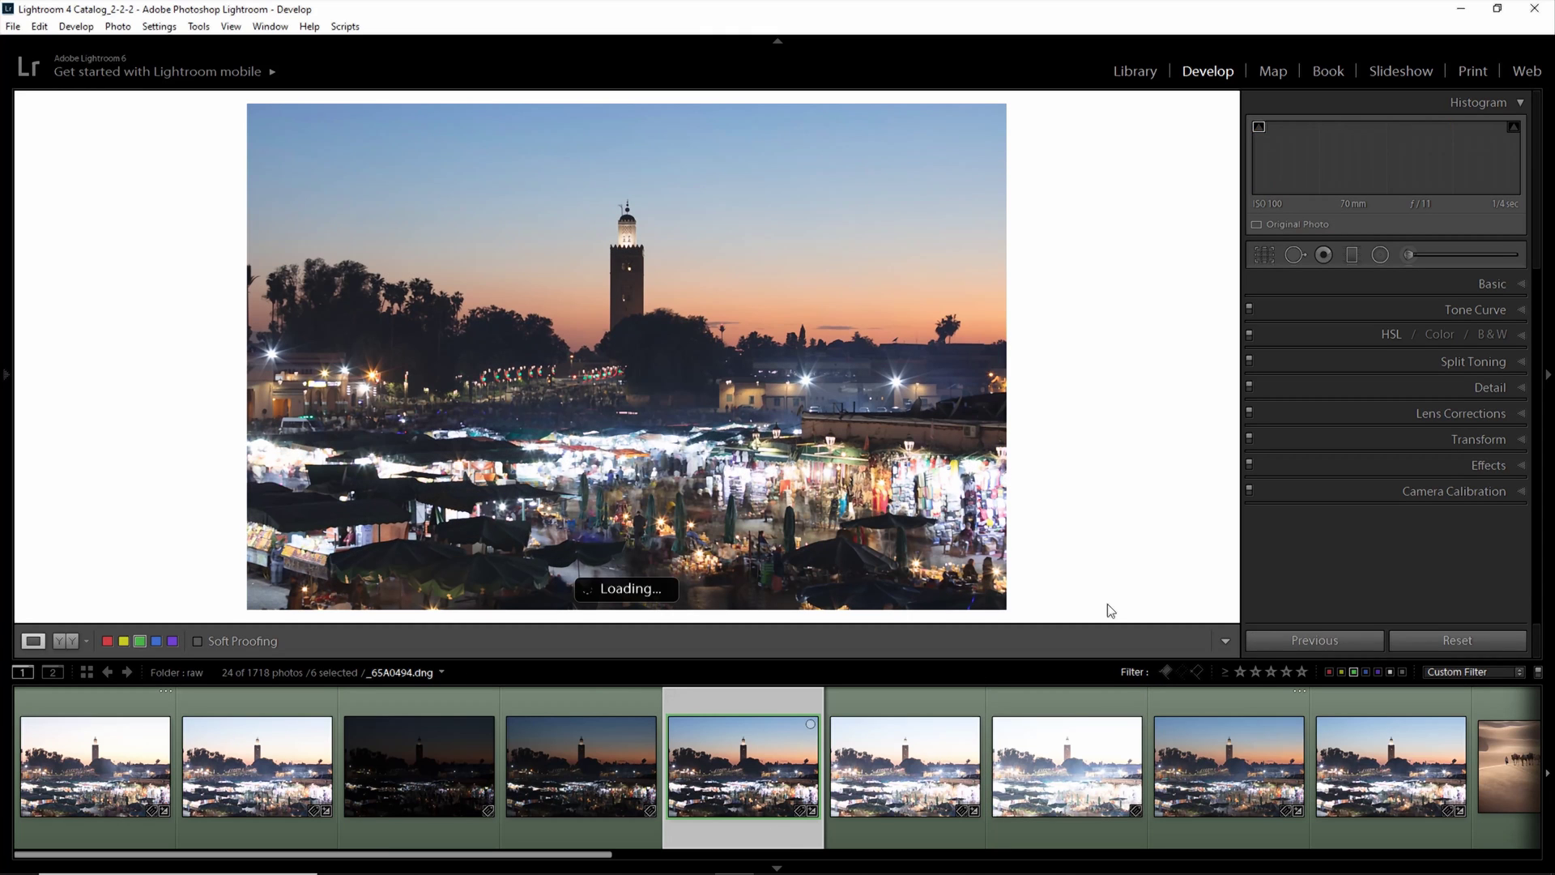
{"action": "left_click", "coordinate": [1511, 293]}
{"action": "left_click", "coordinate": [1431, 469]}
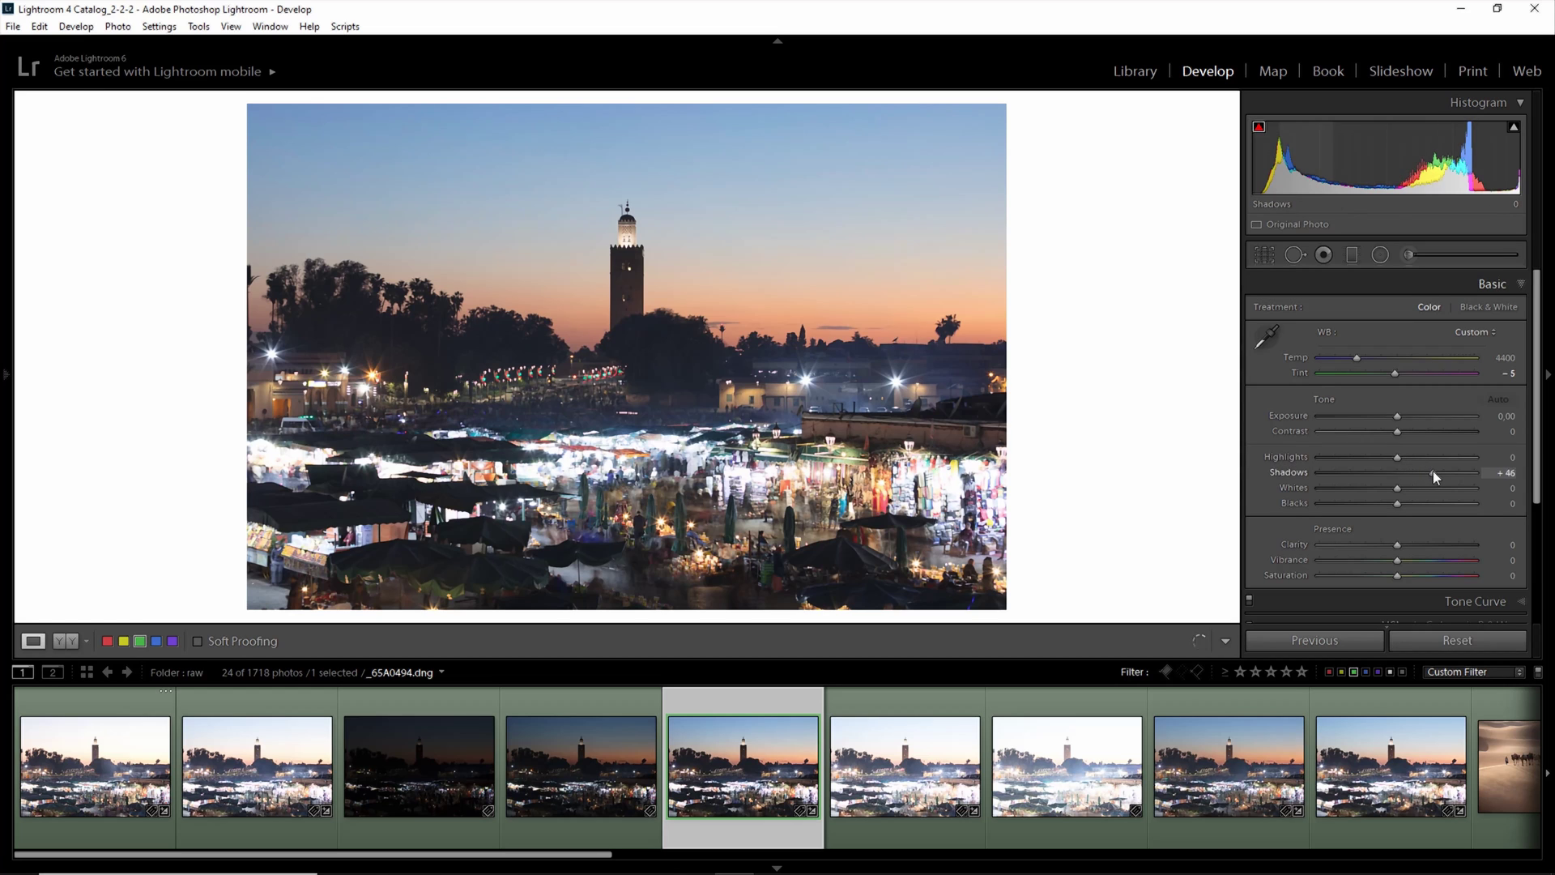
{"action": "left_click_drag", "start_coordinate": [1396, 457], "coordinate": [1368, 459]}
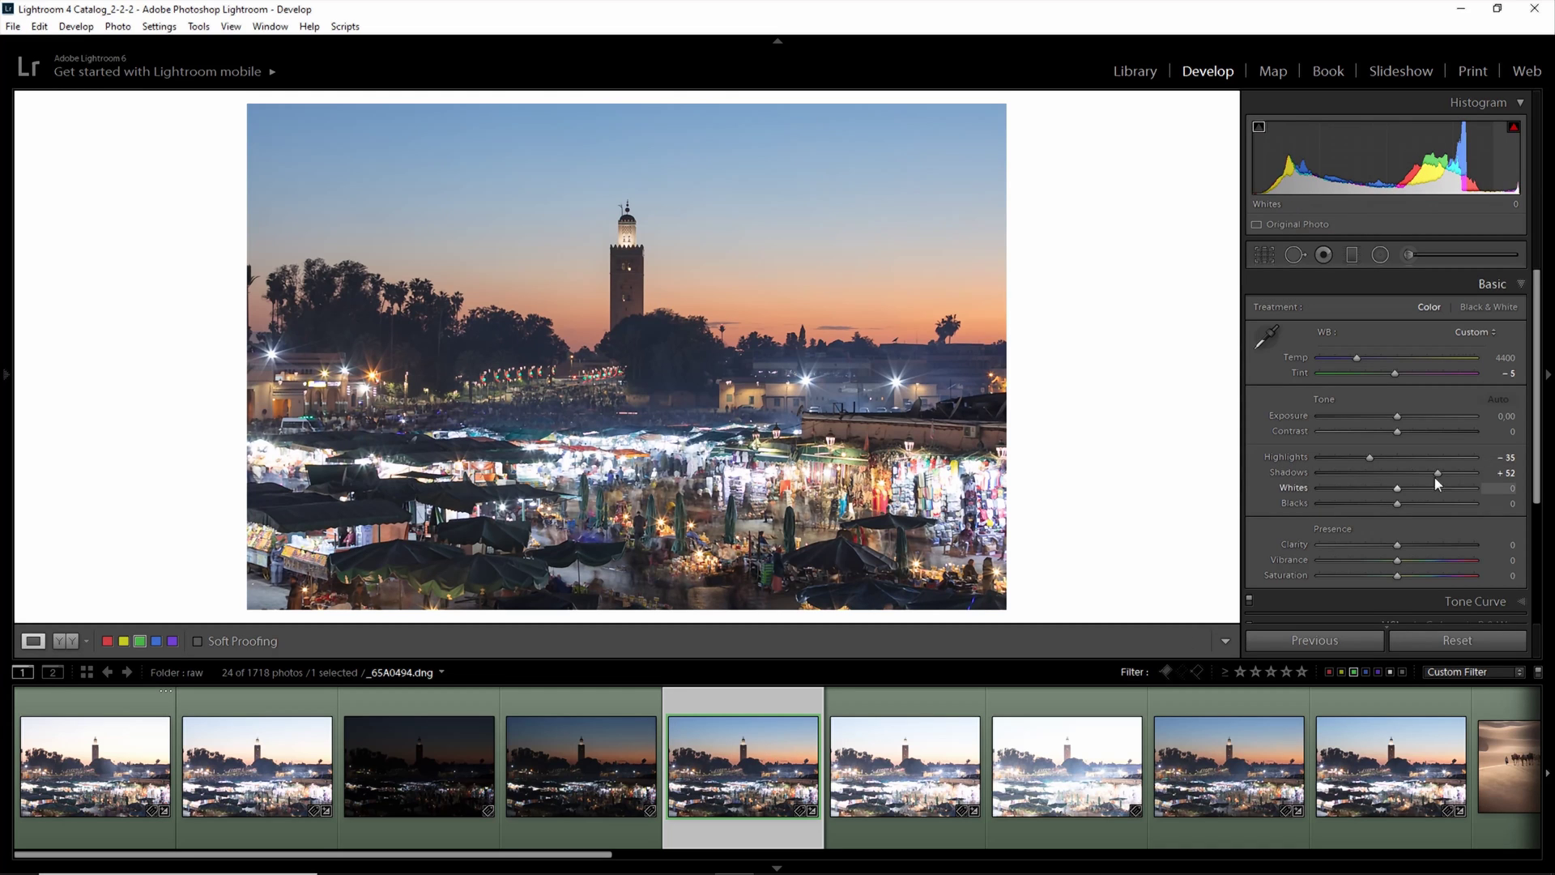
- Synchronize only the Basic Tone settings of _65A0494.dng to _65A0497.dng, _65A0495.dng and the first two bright frames
{"action": "left_click", "coordinate": [1333, 820], "text": "ctrl"}
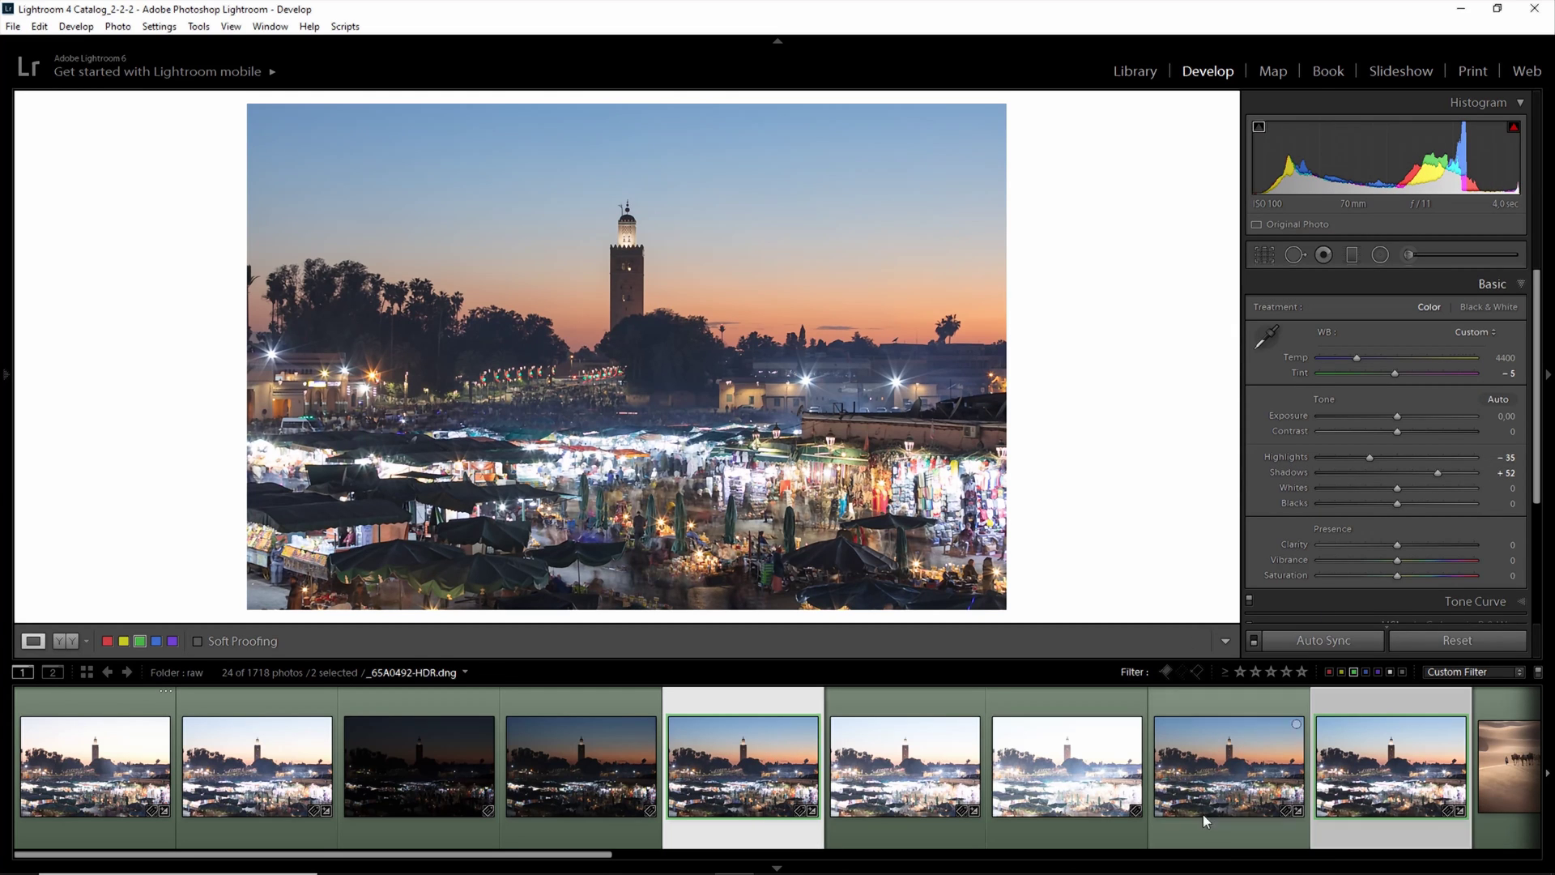
{"action": "left_click", "coordinate": [284, 814], "text": "ctrl"}
{"action": "left_click", "coordinate": [89, 833], "text": "ctrl"}
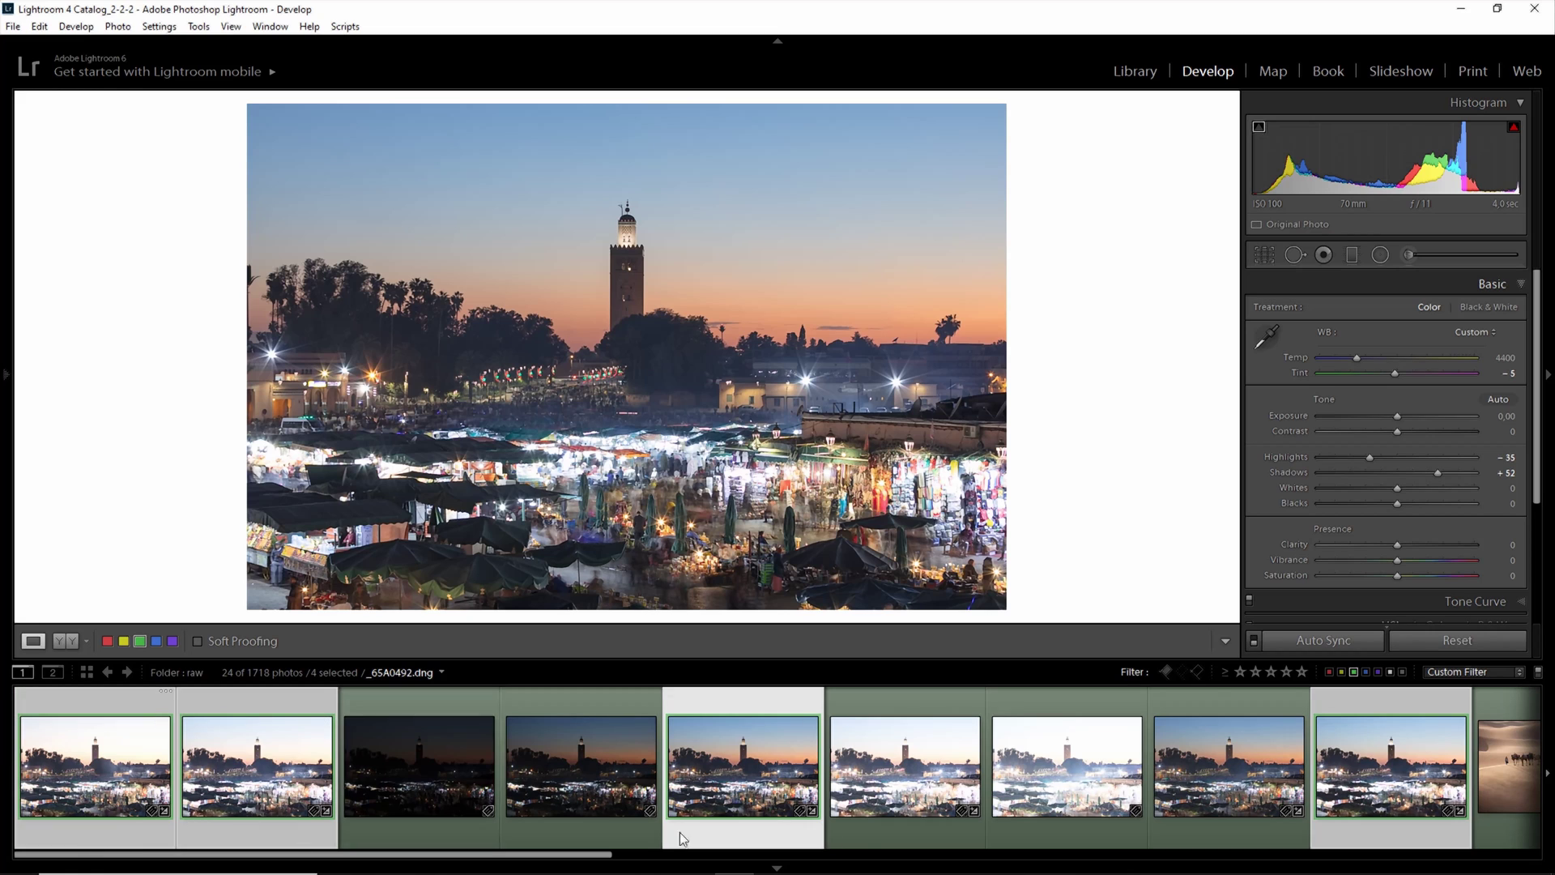
{"action": "left_click", "coordinate": [862, 832], "text": "ctrl"}
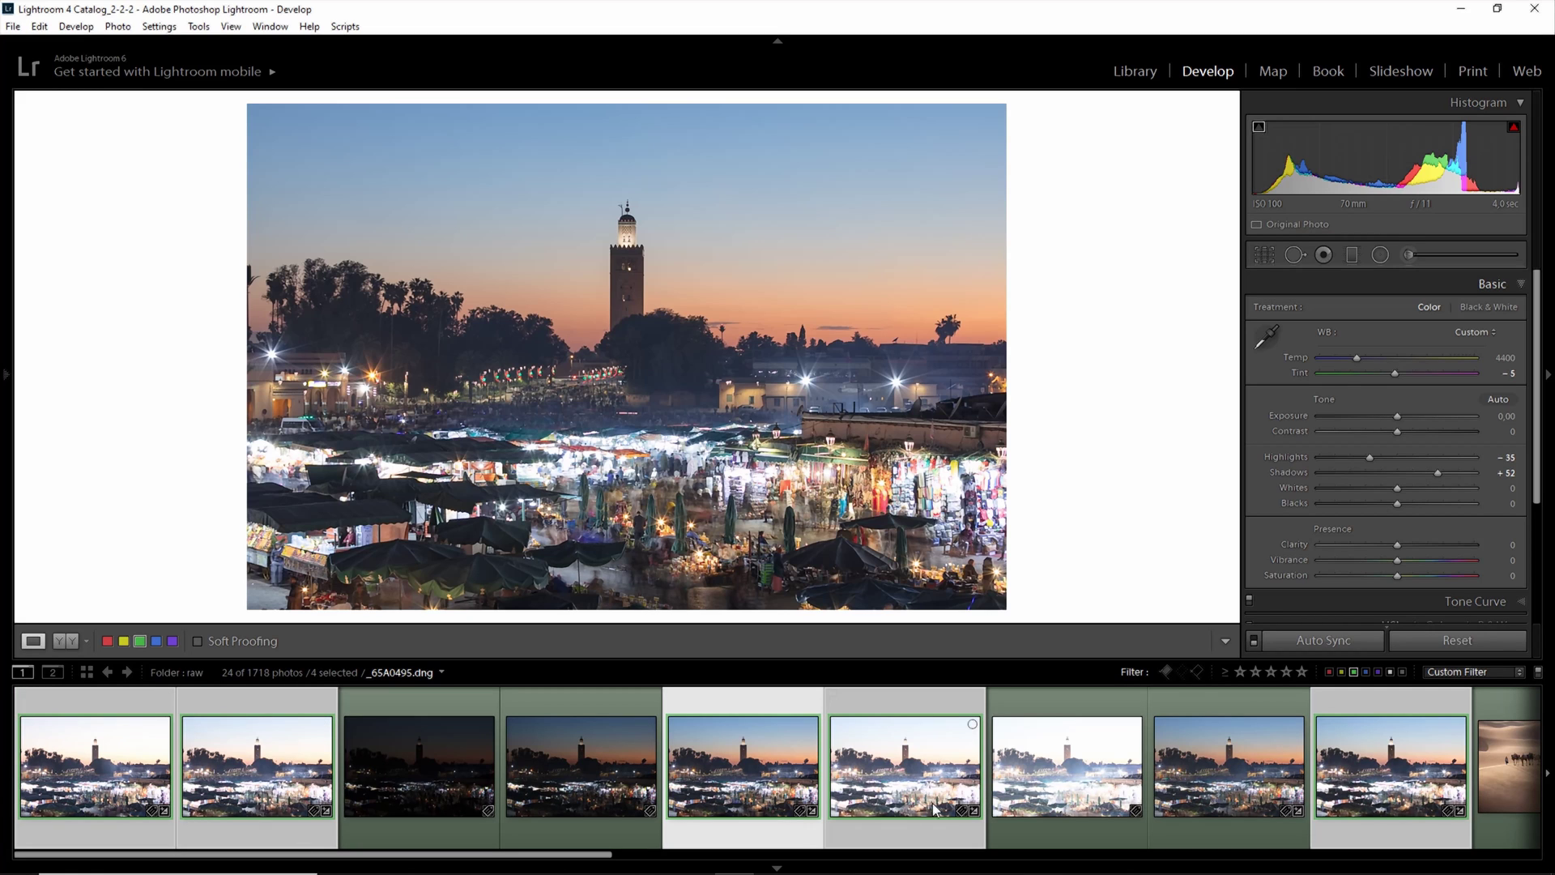
{"action": "left_click", "coordinate": [1312, 640]}
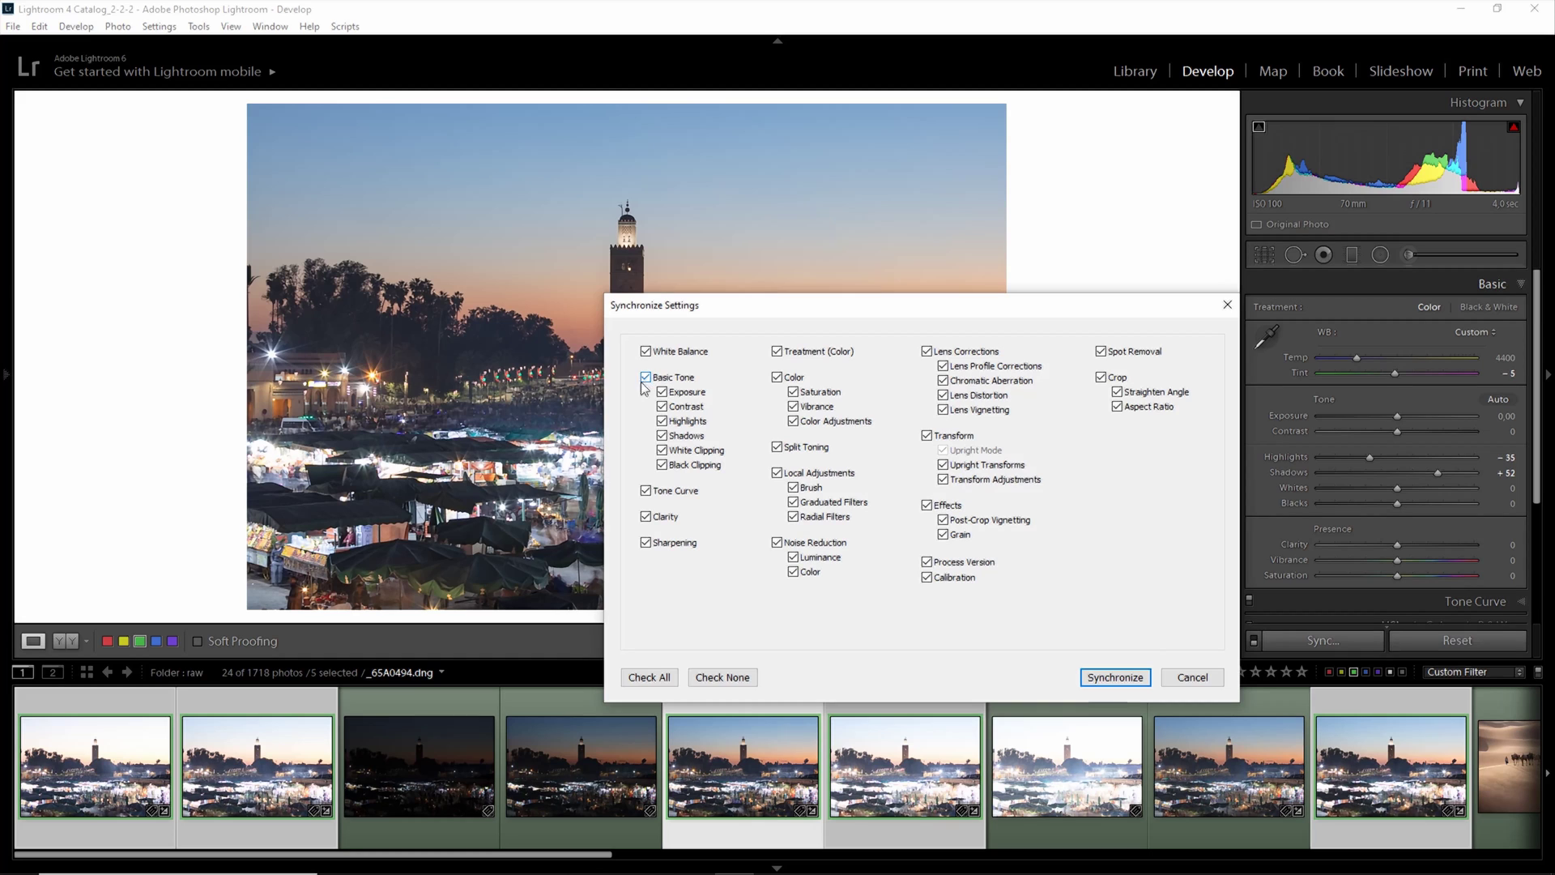
{"action": "left_click", "coordinate": [701, 677]}
{"action": "left_click", "coordinate": [646, 378]}
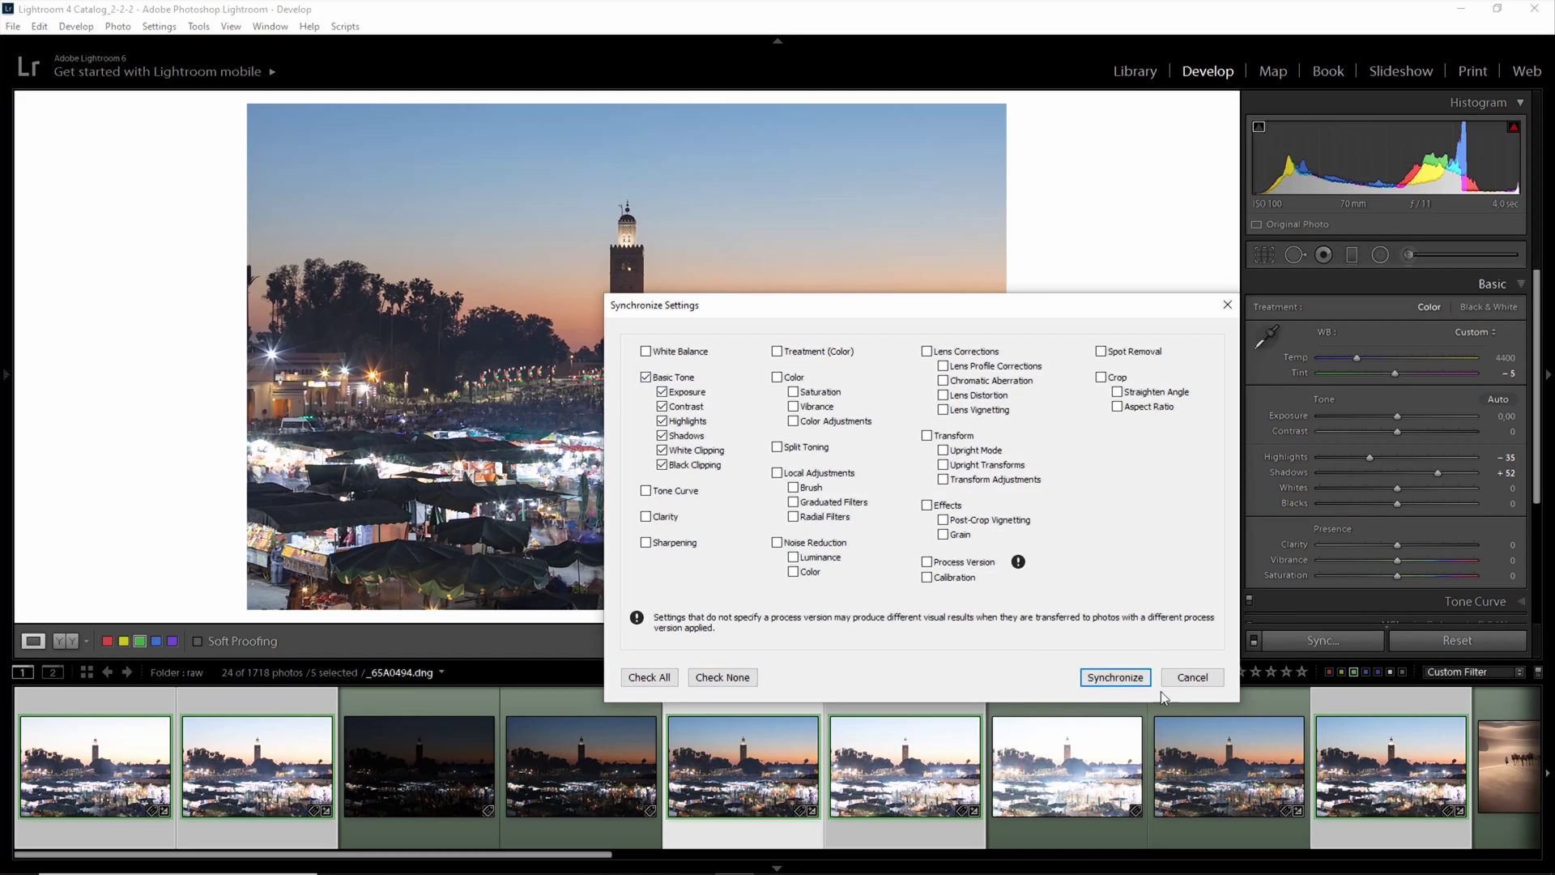
{"action": "left_click", "coordinate": [1132, 678]}
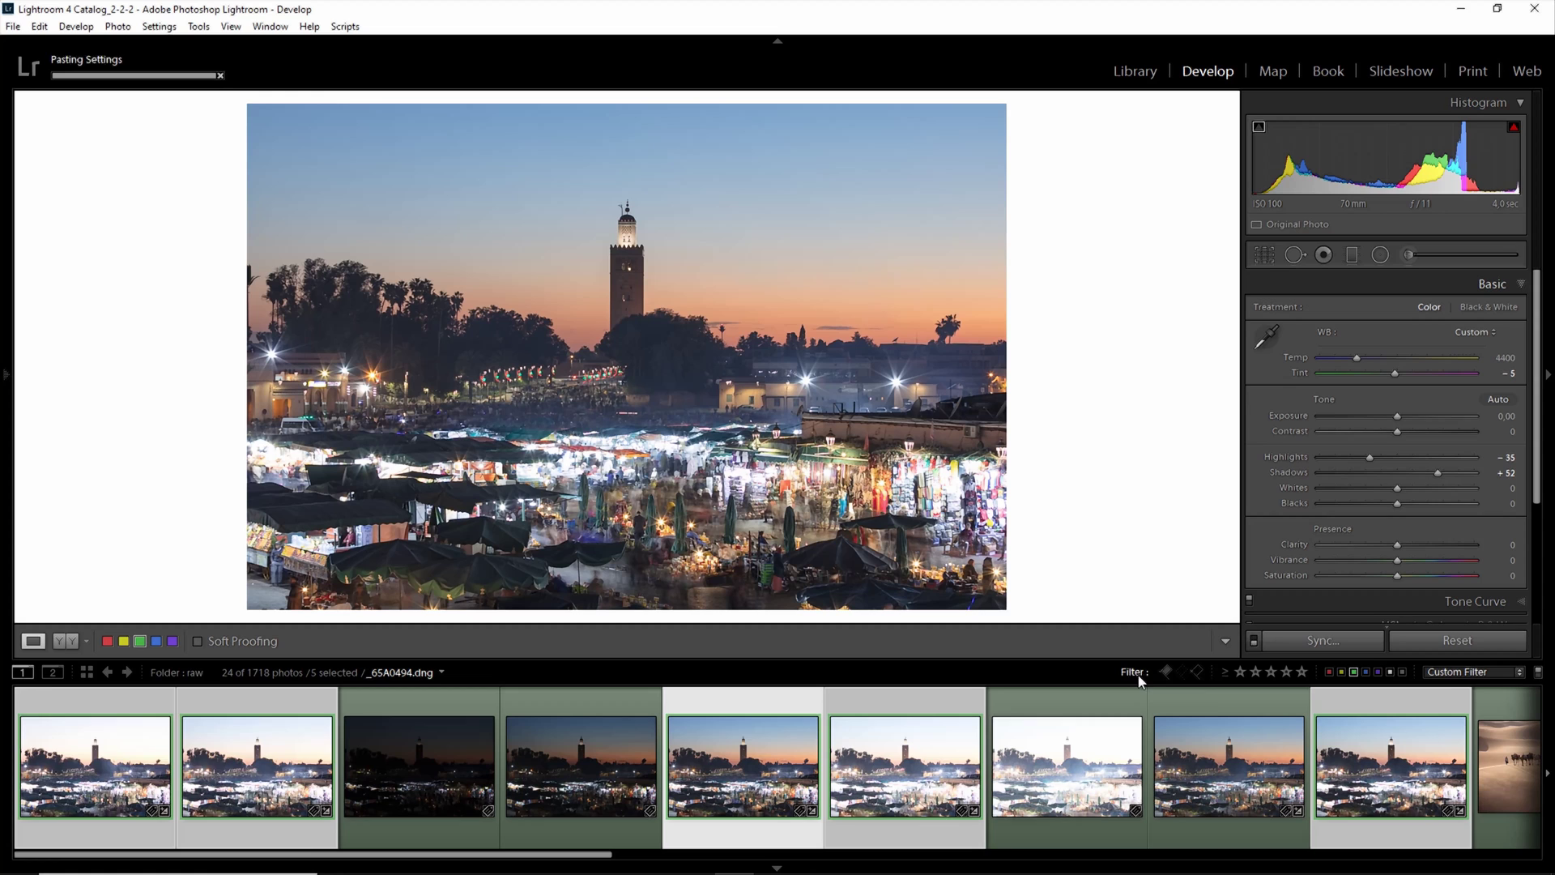
- Set Exposure to -1.35 and Shadows to +63 on _65A0495.dng, and compare it with _65A0494.dng
{"action": "left_click", "coordinate": [899, 839]}
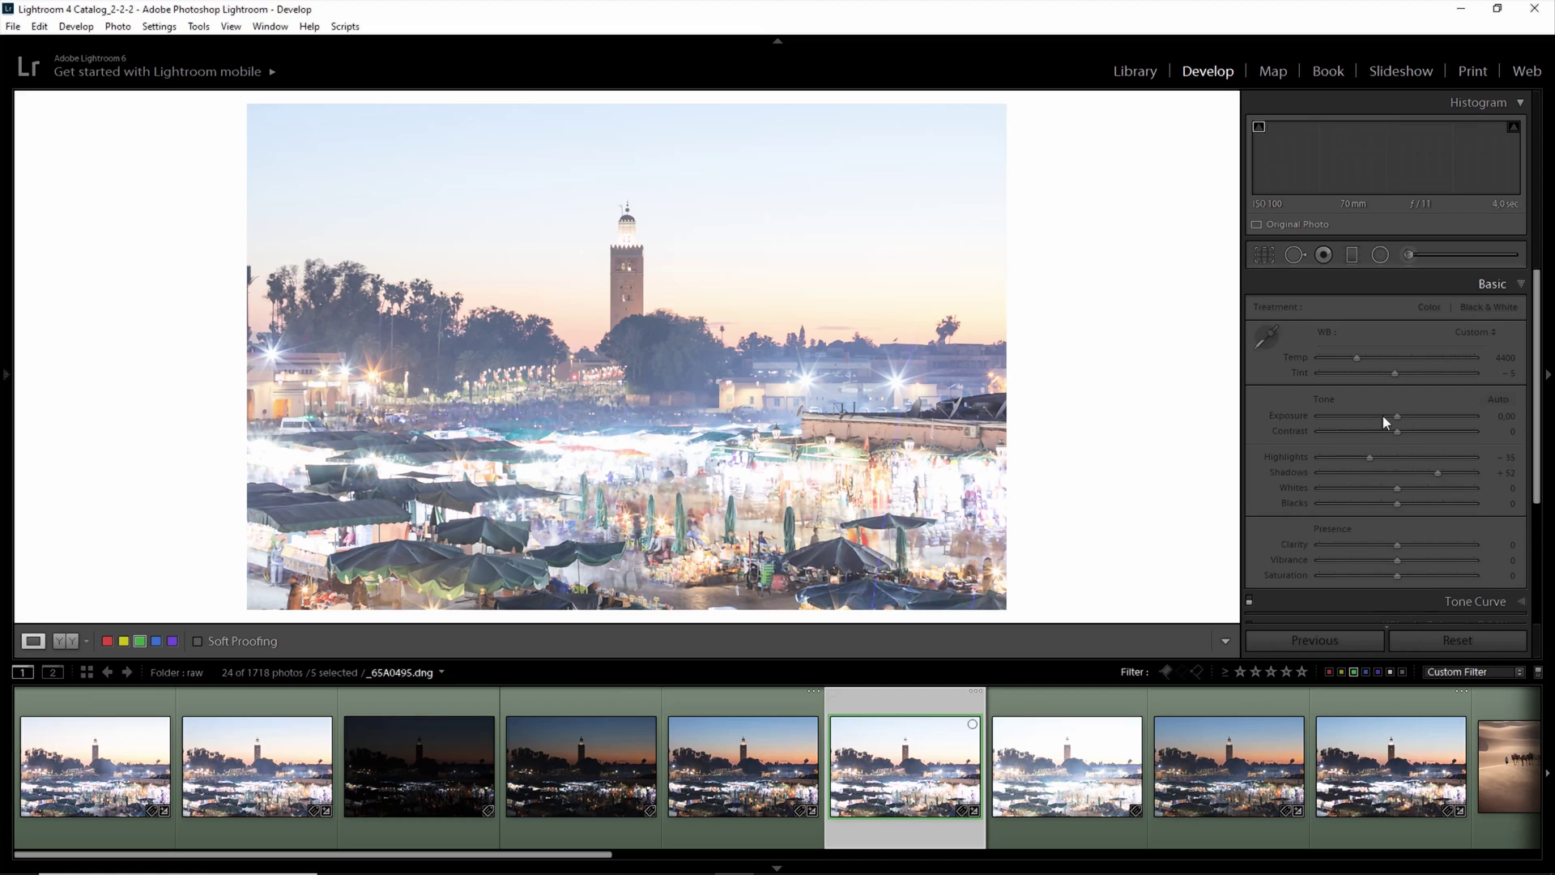
{"action": "left_click_drag", "start_coordinate": [1379, 415], "coordinate": [1378, 415]}
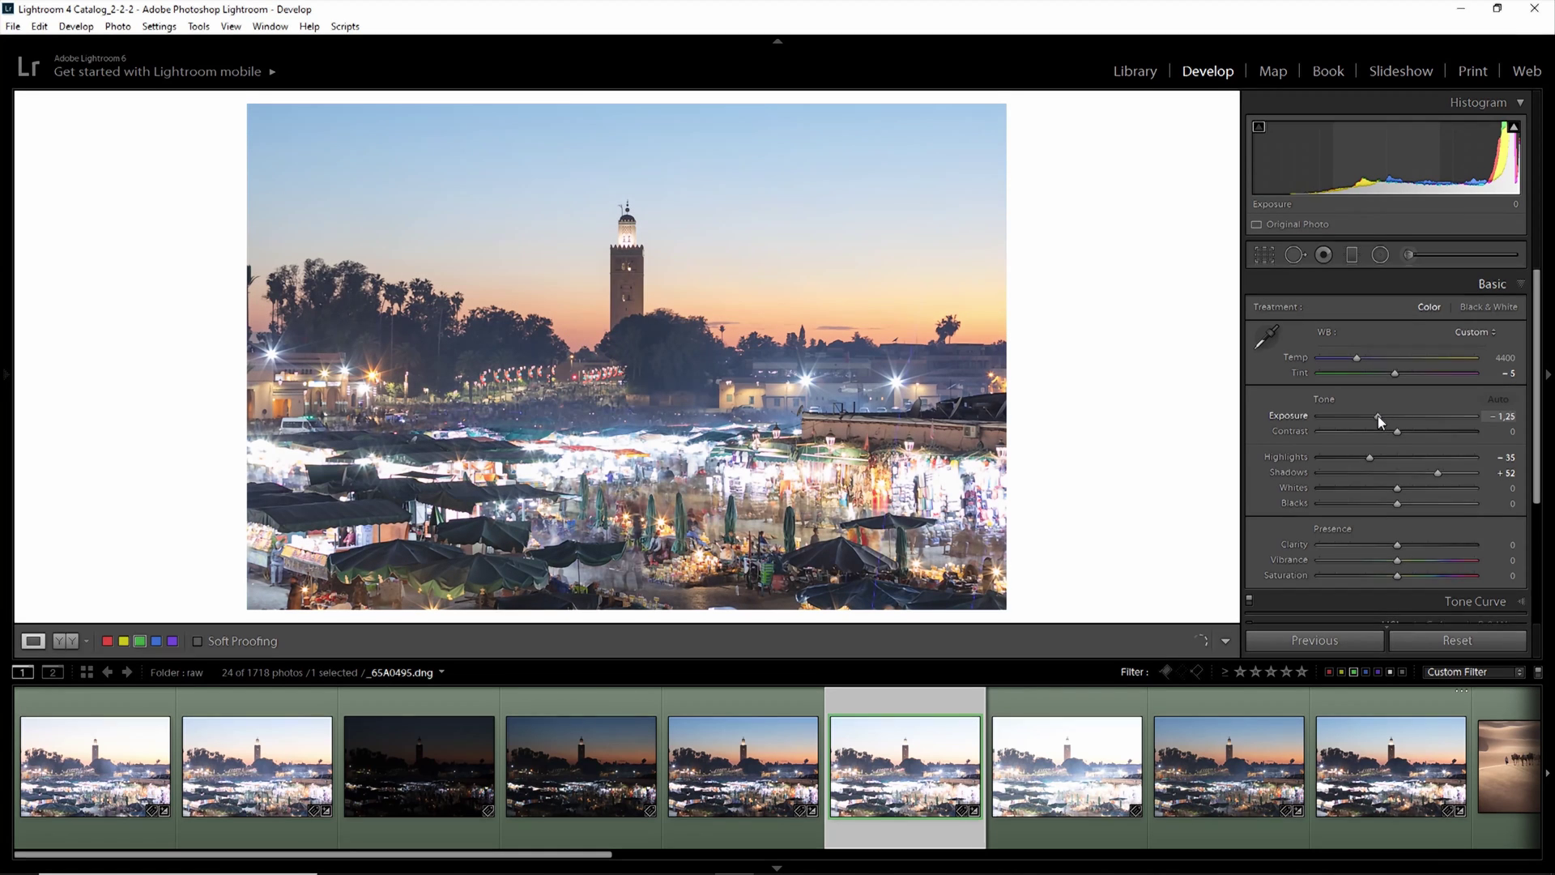
{"action": "left_click_drag", "start_coordinate": [1438, 472], "coordinate": [1445, 473]}
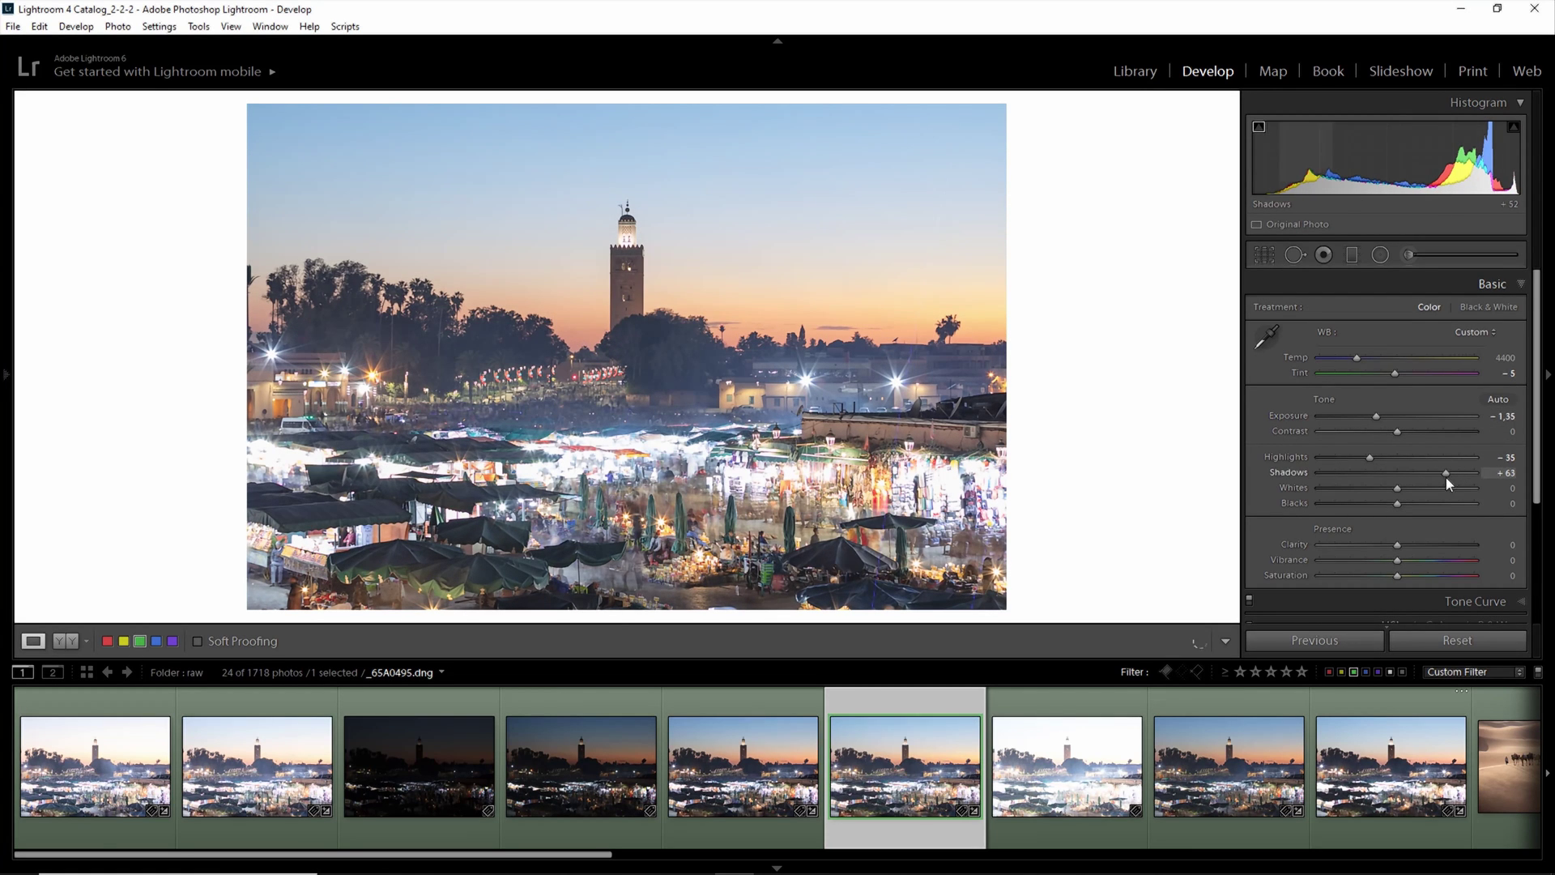
{"action": "left_click", "coordinate": [770, 829]}
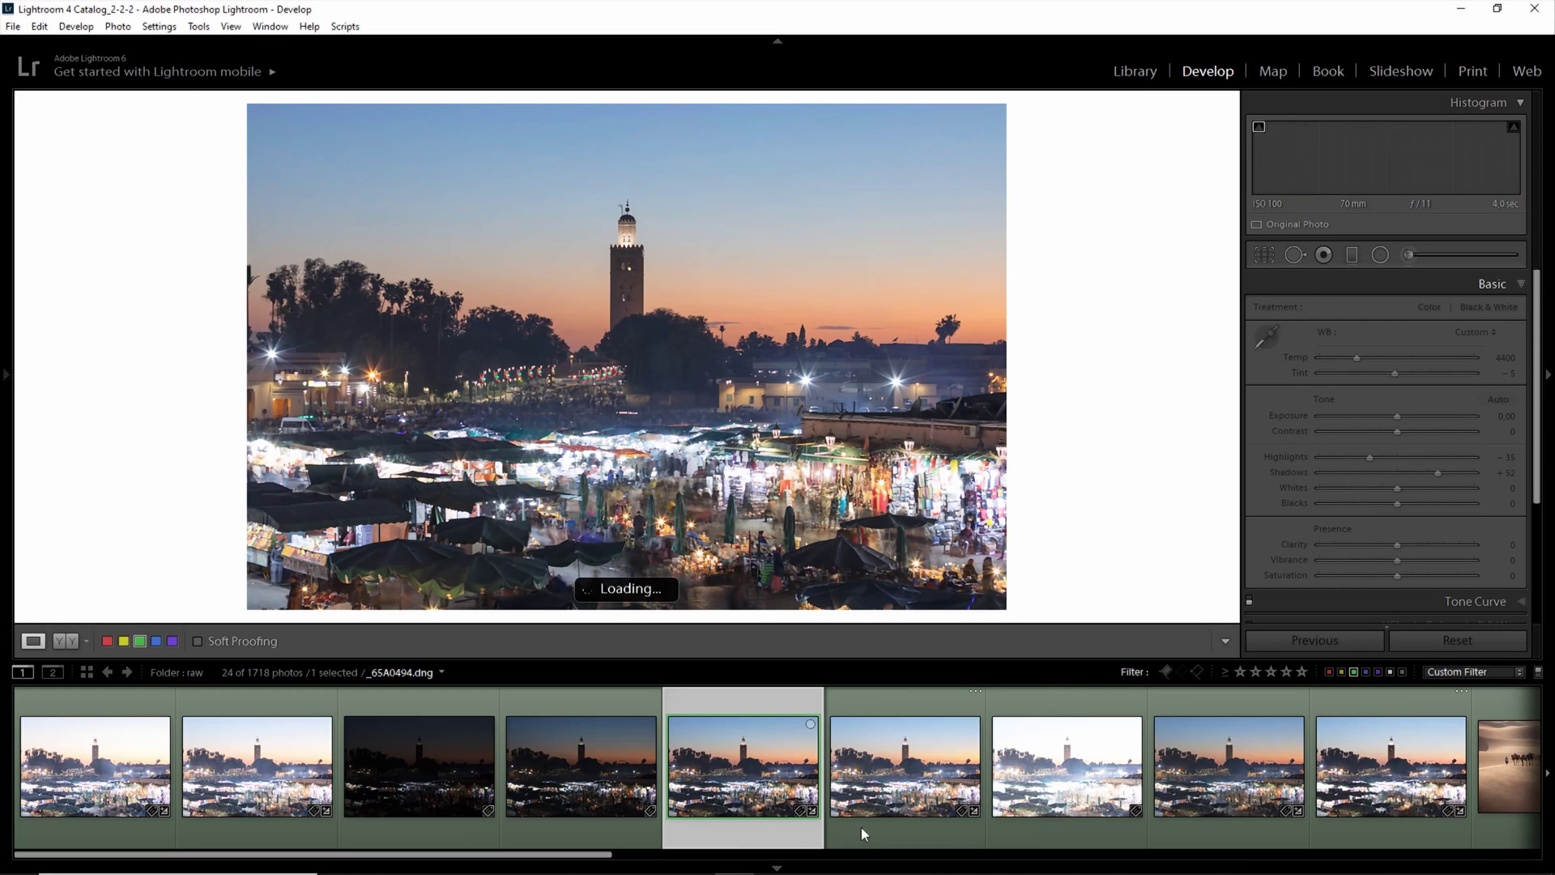
- Set Exposure to -2.00 and Shadows to +69 on _65A0495.dng, and compare it with the HDR image and _65A0494.dng
{"action": "left_click", "coordinate": [861, 827]}
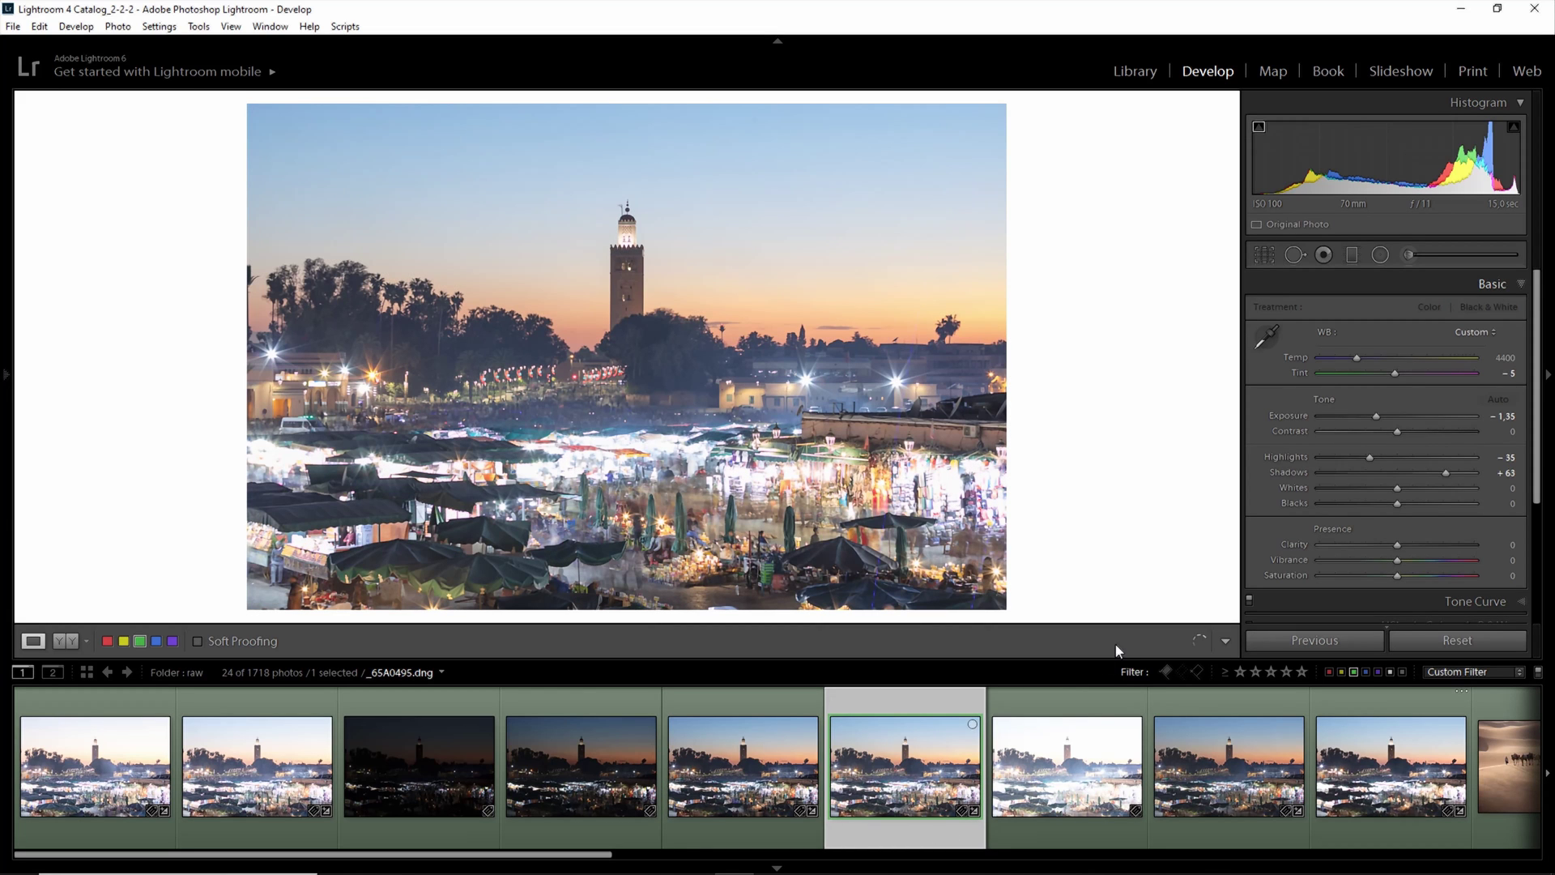
{"action": "left_click", "coordinate": [1500, 415]}
{"action": "type", "text": "-2"}
{"action": "key", "text": "Return"}
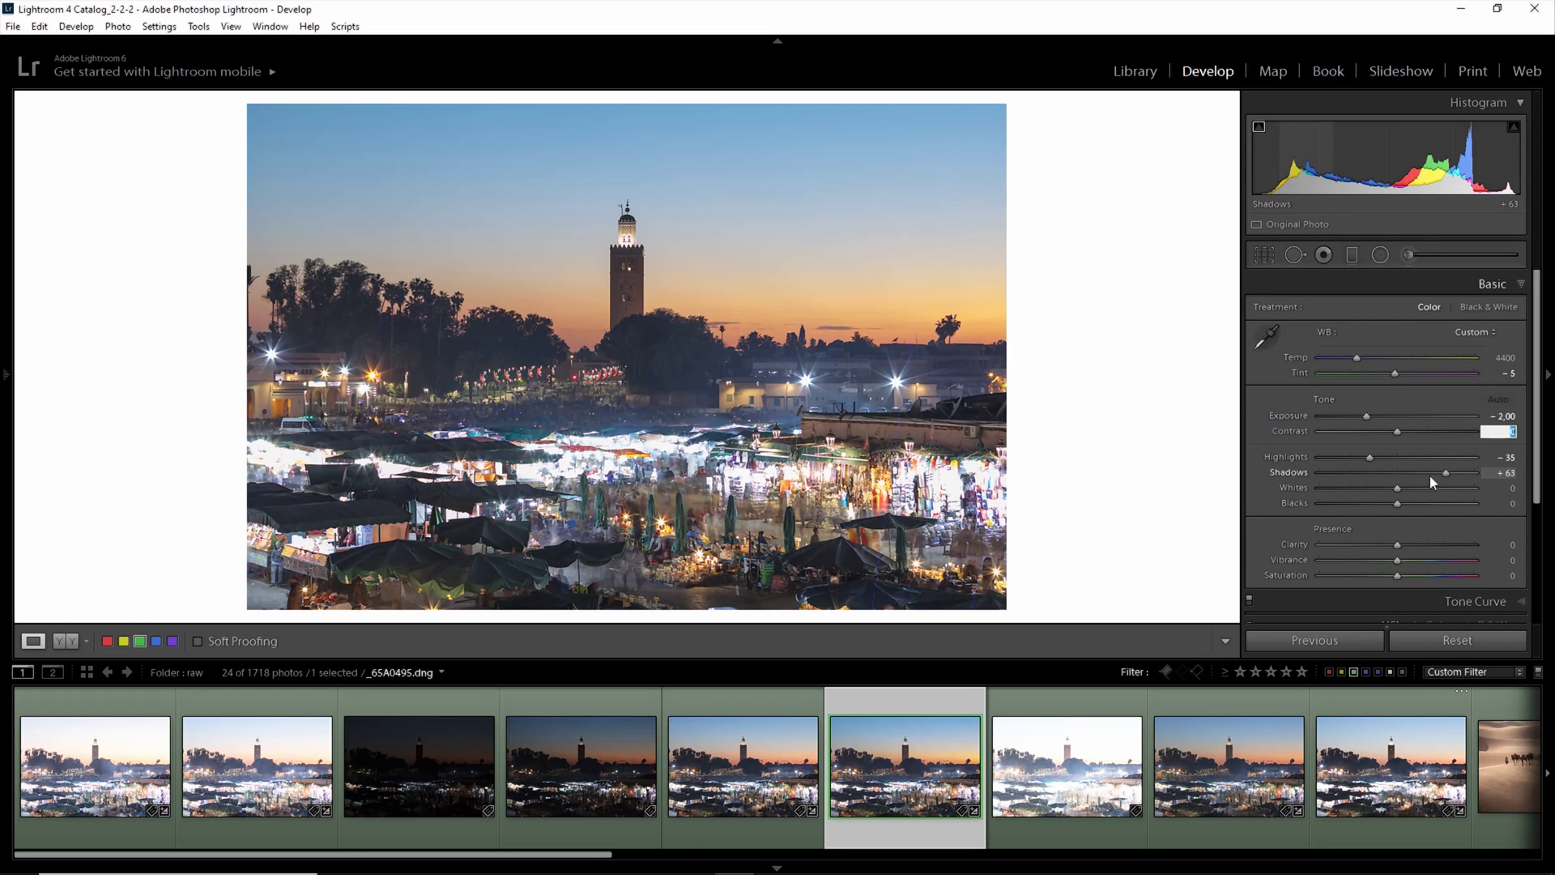
{"action": "left_click_drag", "start_coordinate": [1446, 473], "coordinate": [1452, 473]}
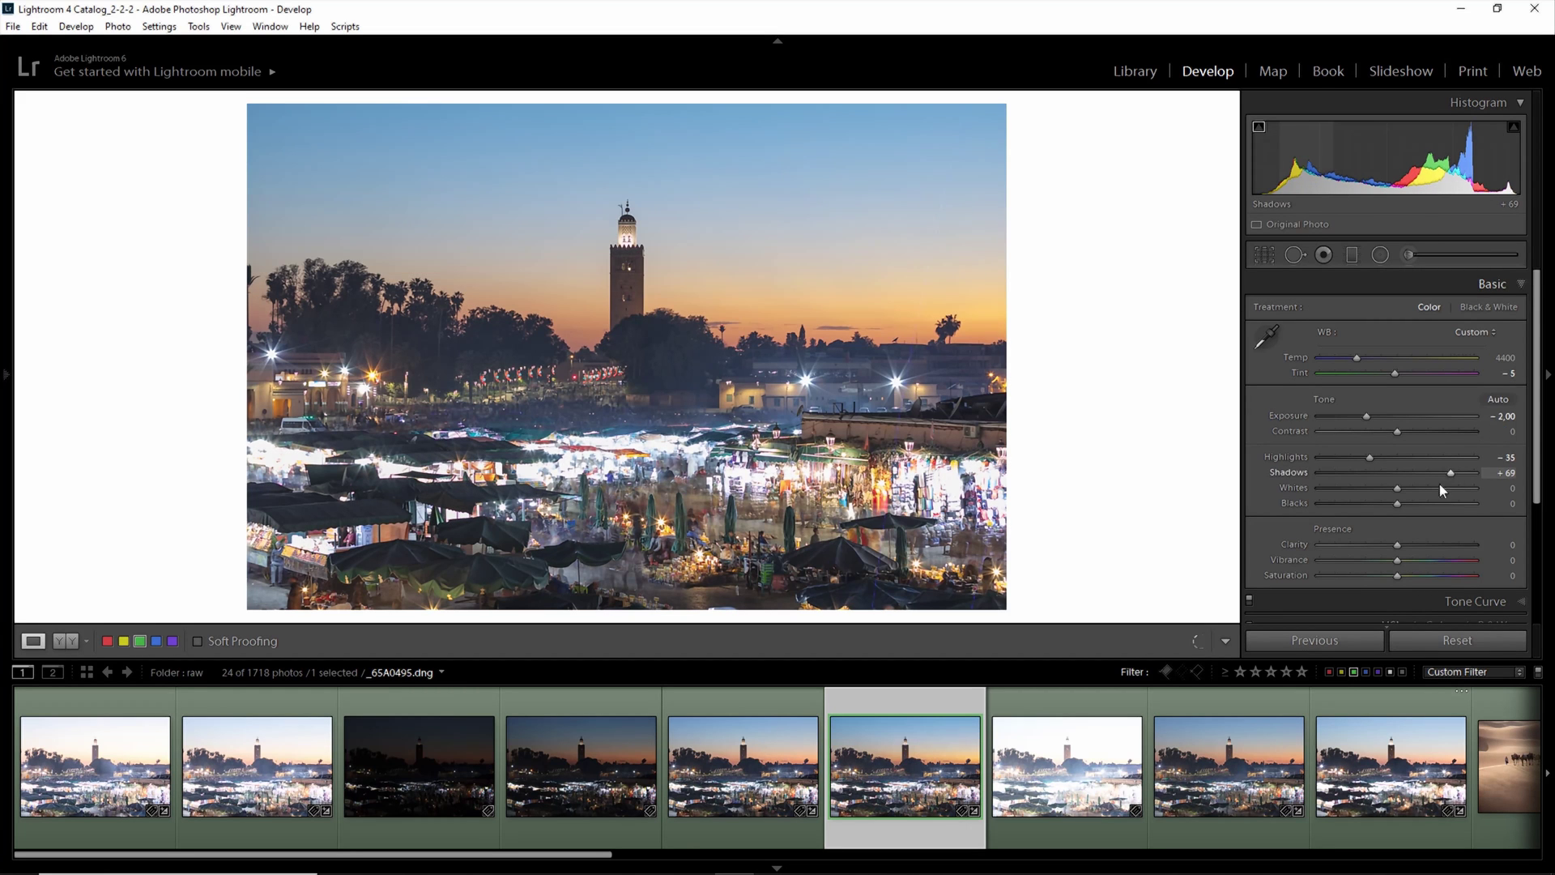
{"action": "left_click", "coordinate": [1184, 824]}
{"action": "left_click", "coordinate": [848, 824]}
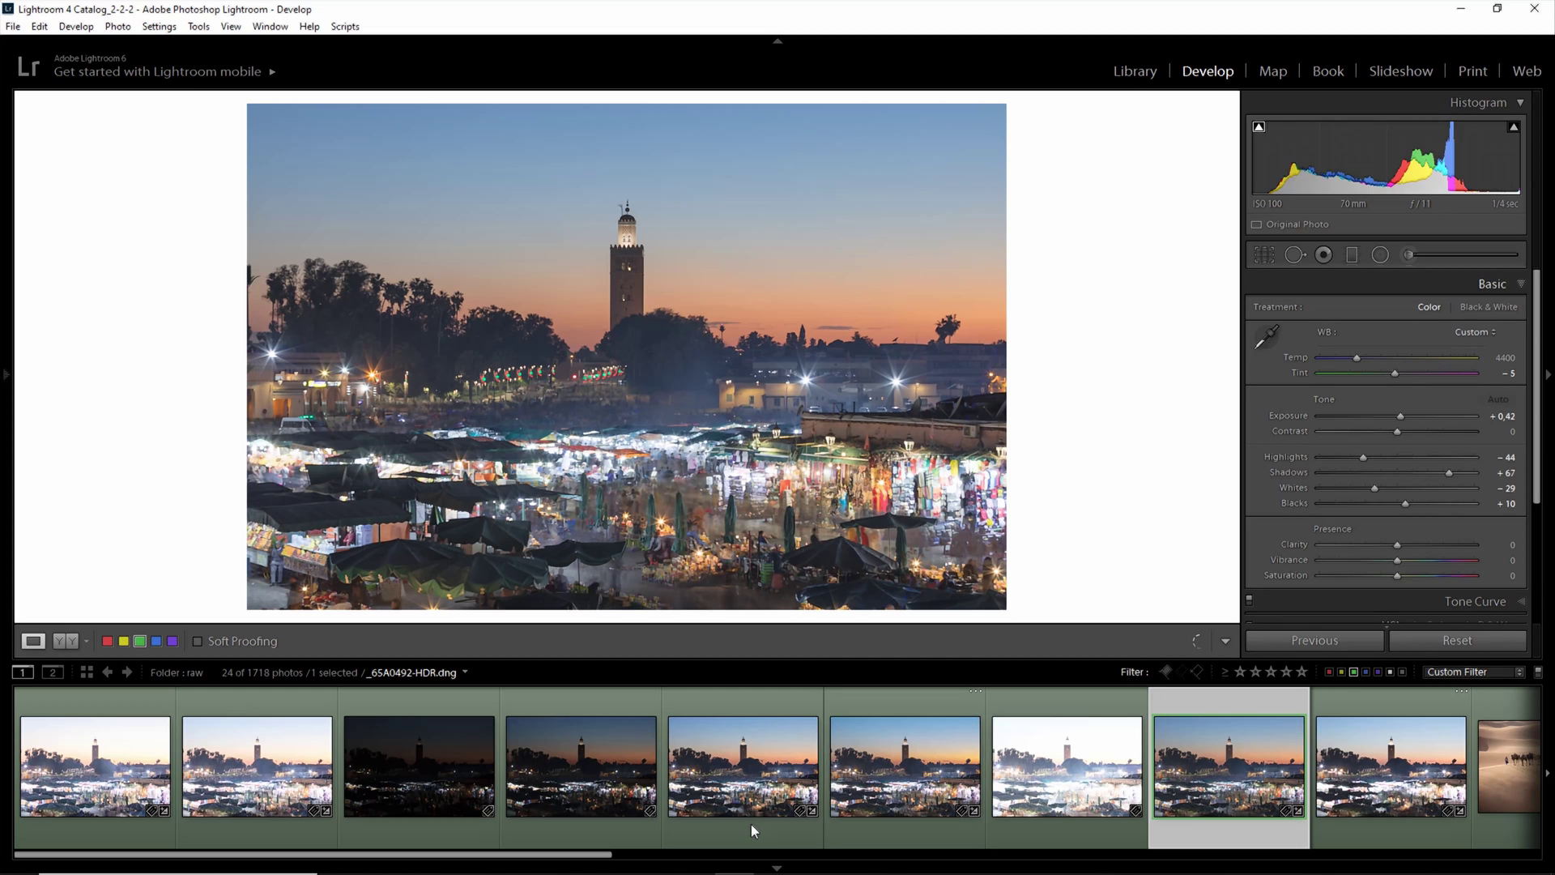
{"action": "left_click", "coordinate": [751, 828]}
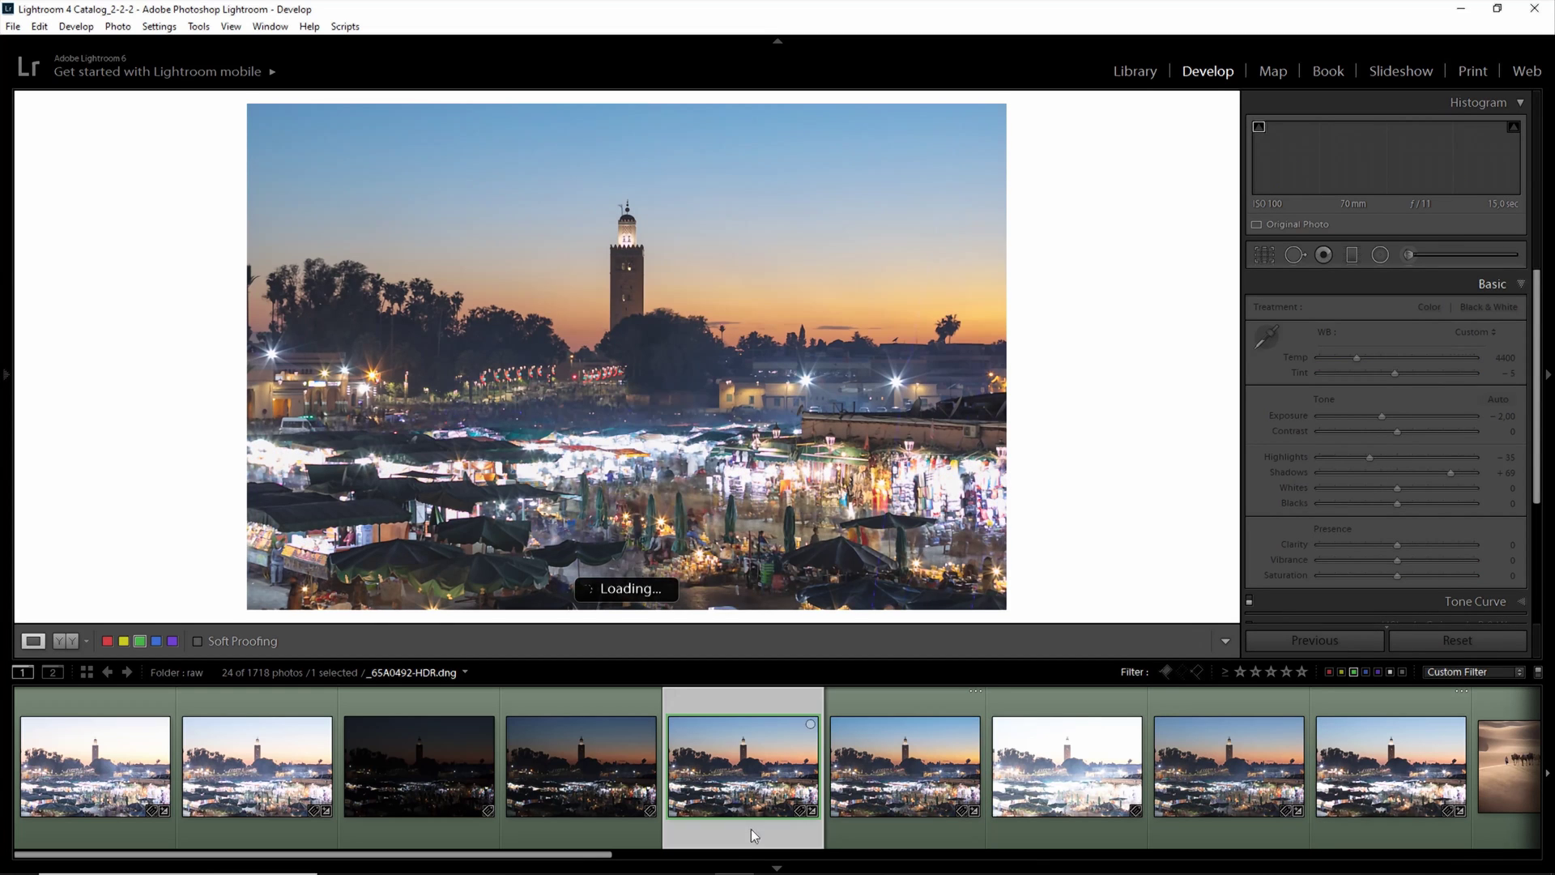
{"action": "left_click", "coordinate": [843, 826]}
- Set Exposure to -1.00 and Shadows to +88 on _65A0497.dng, and compare it with the HDR image
{"action": "left_click", "coordinate": [1335, 820]}
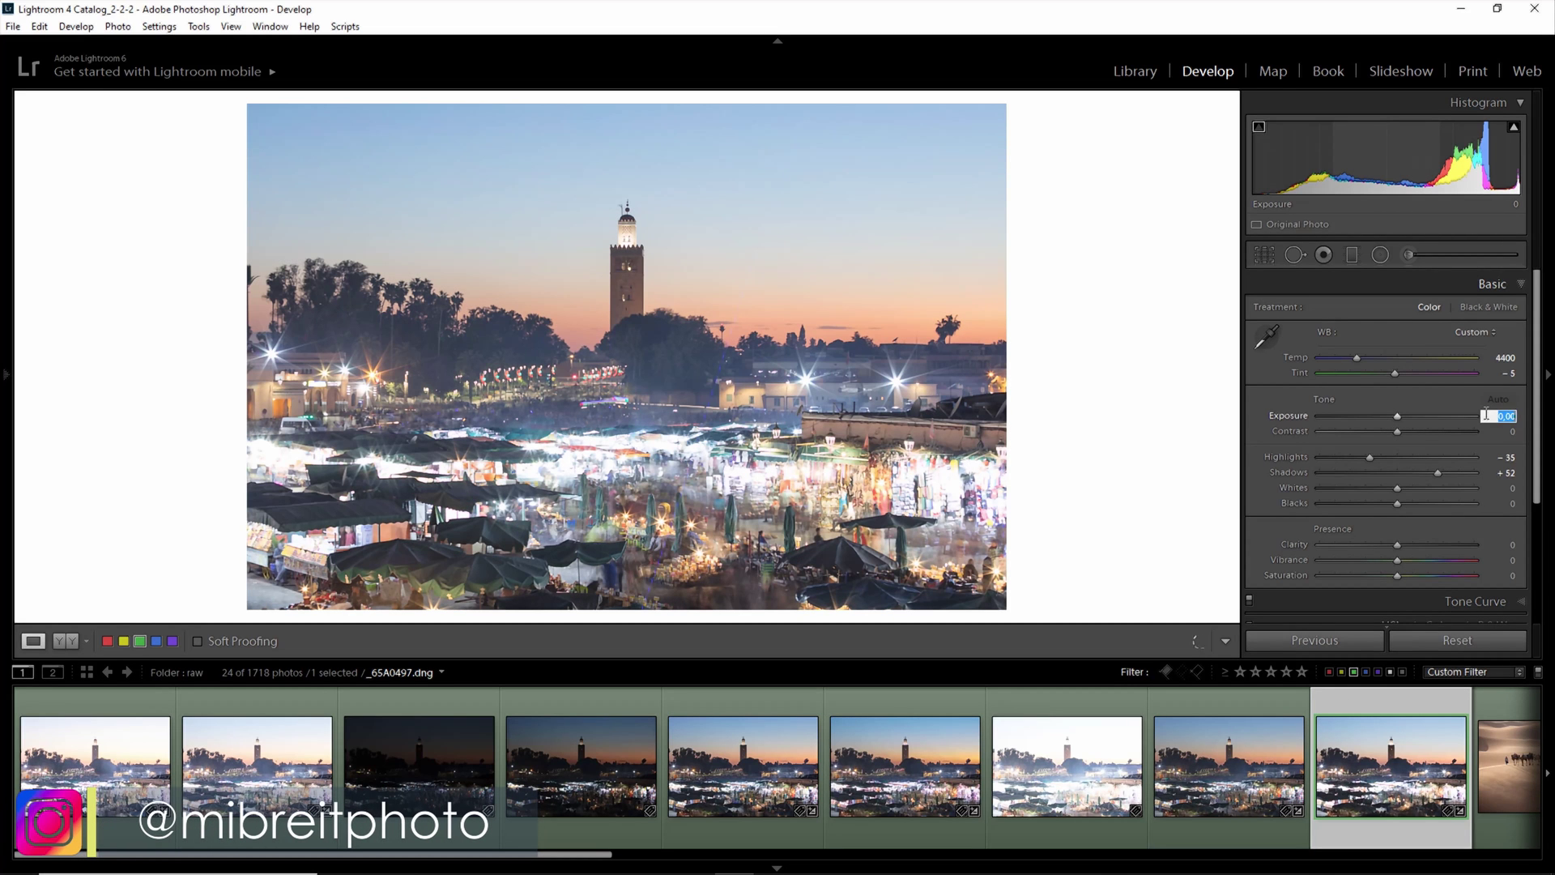
{"action": "key", "text": "Return"}
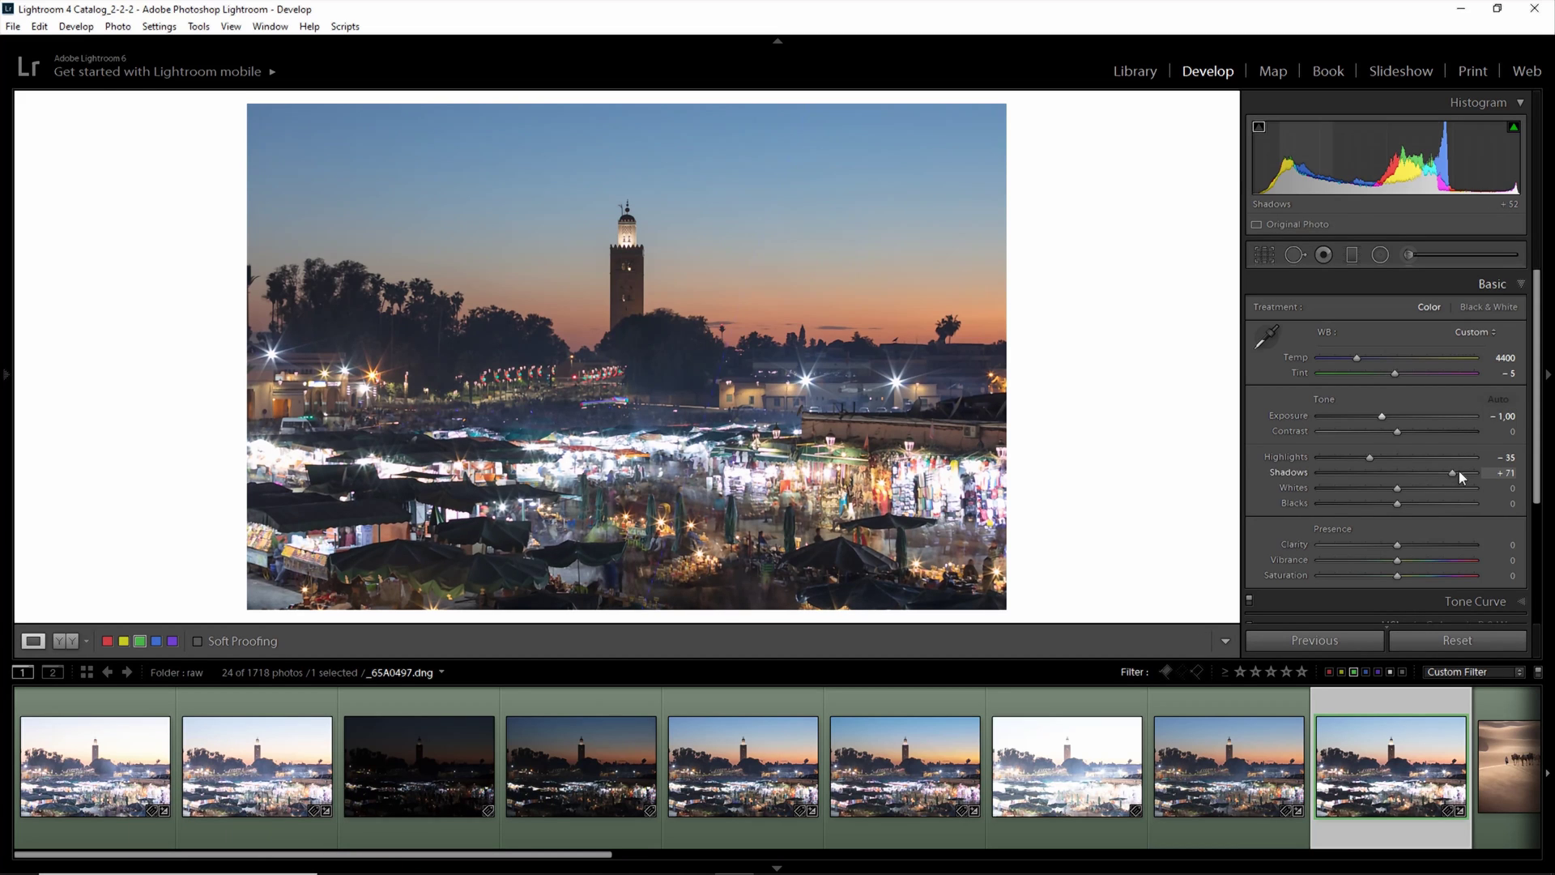
{"action": "left_click", "coordinate": [1464, 473]}
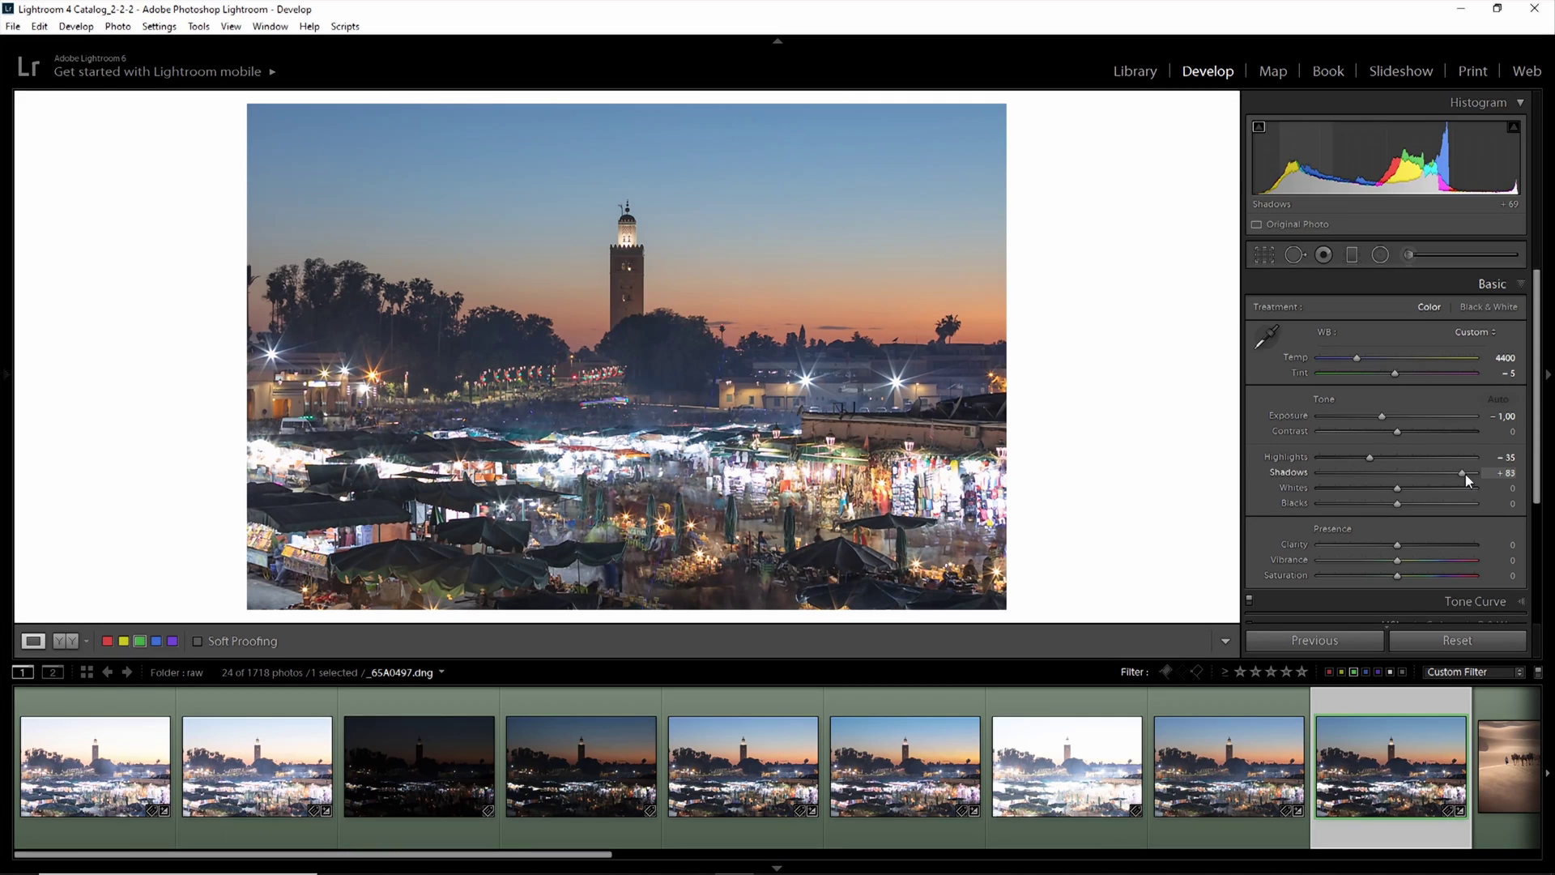
{"action": "left_click", "coordinate": [1238, 824]}
{"action": "left_click", "coordinate": [1352, 826]}
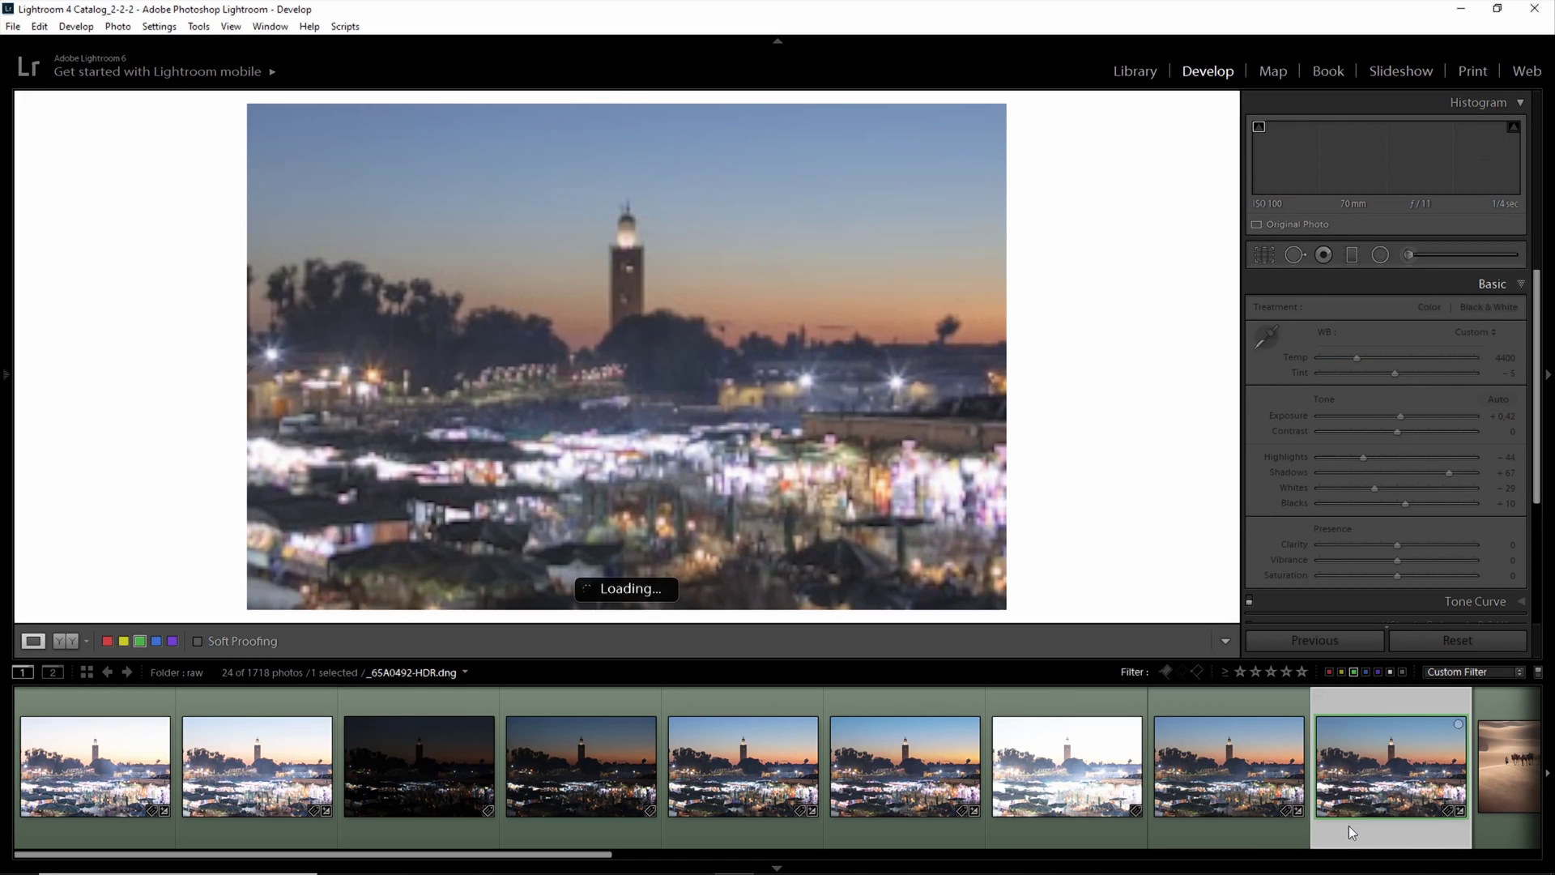
{"action": "left_click", "coordinate": [1255, 824]}
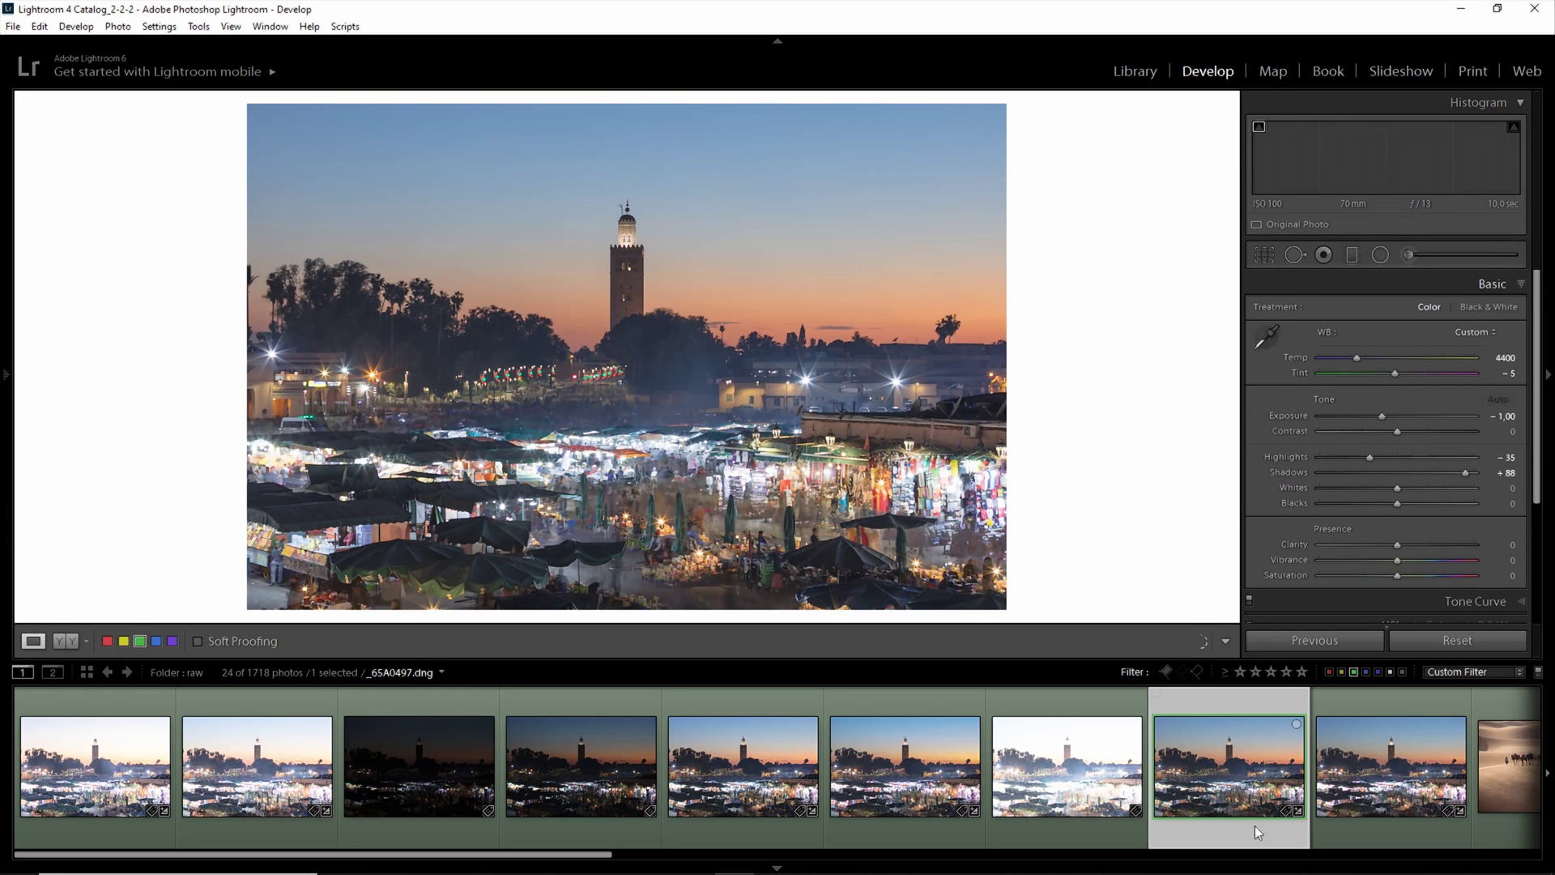
{"action": "left_click", "coordinate": [1334, 824]}
- Synchronize the tone settings of _65A0495.dng to the first two bright frames
{"action": "left_click", "coordinate": [284, 821]}
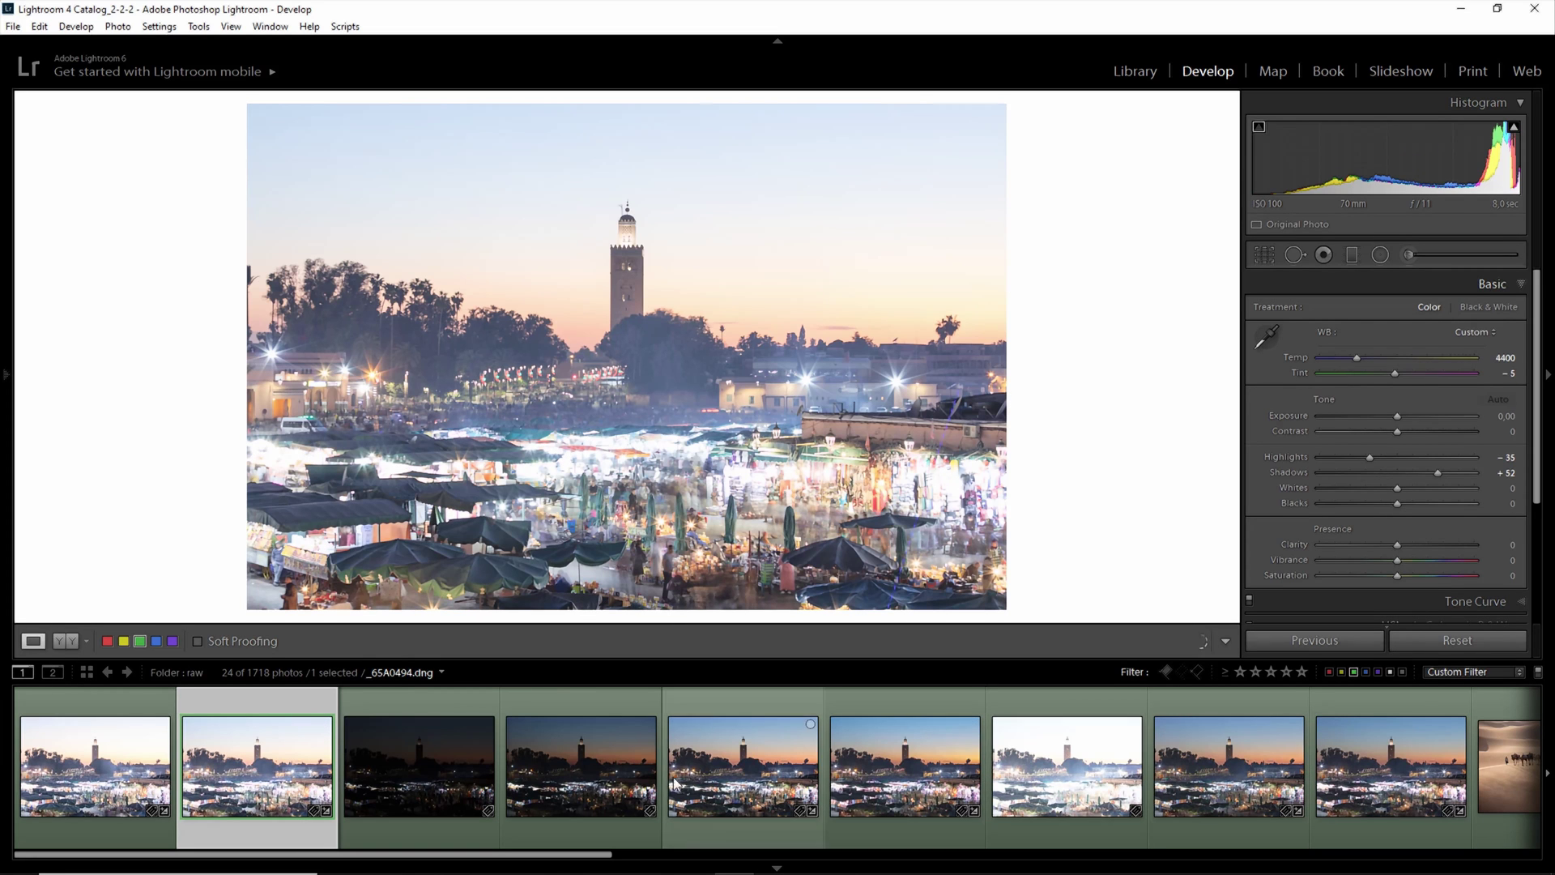
{"action": "left_click", "coordinate": [921, 834]}
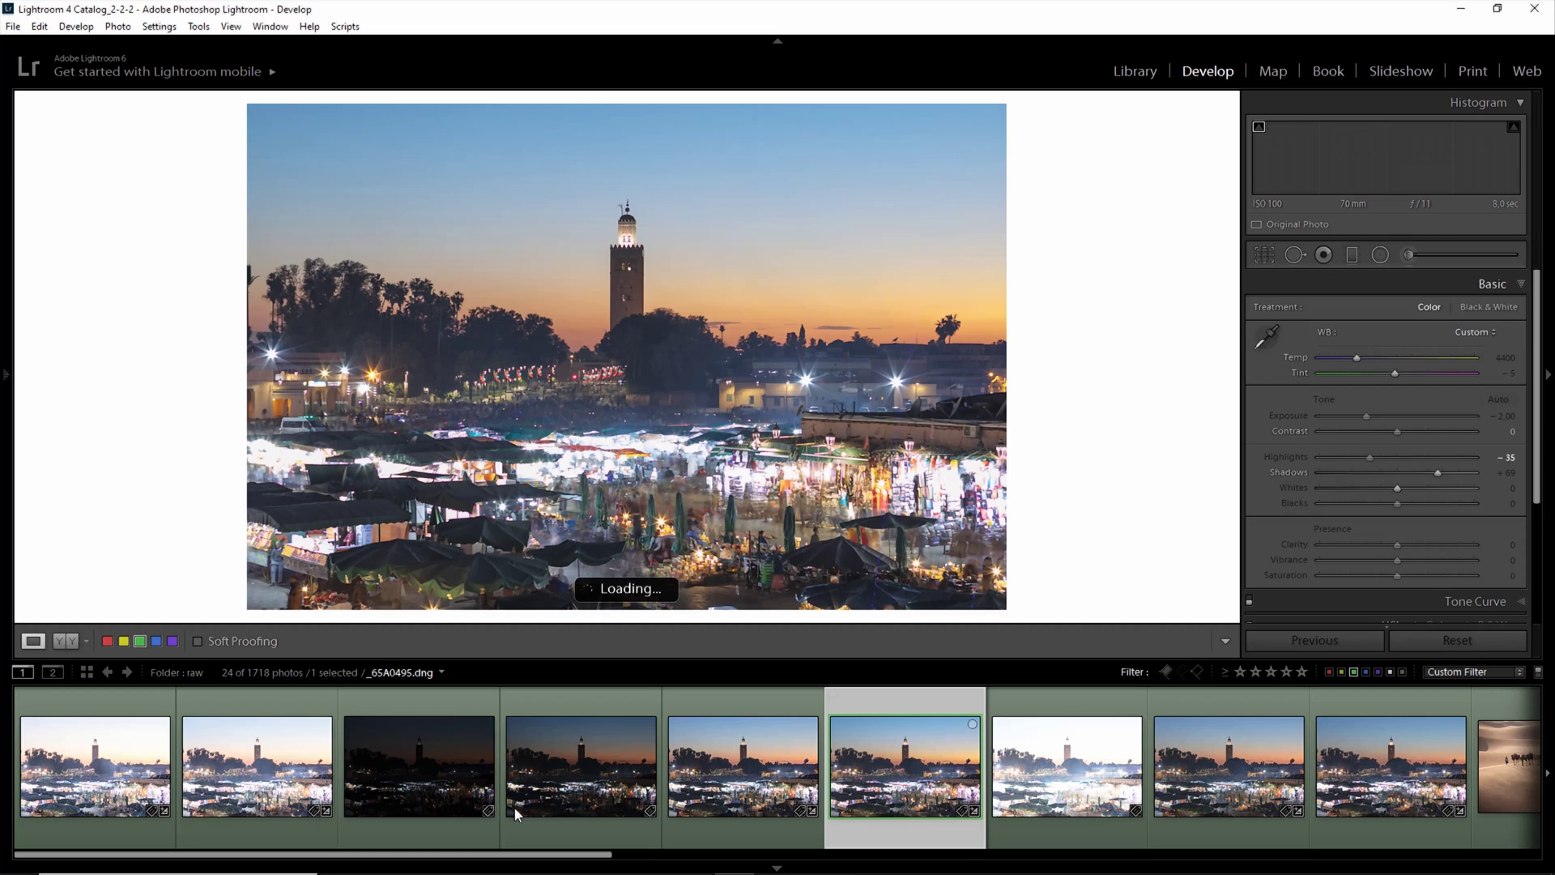
{"action": "left_click", "coordinate": [104, 832], "text": "ctrl"}
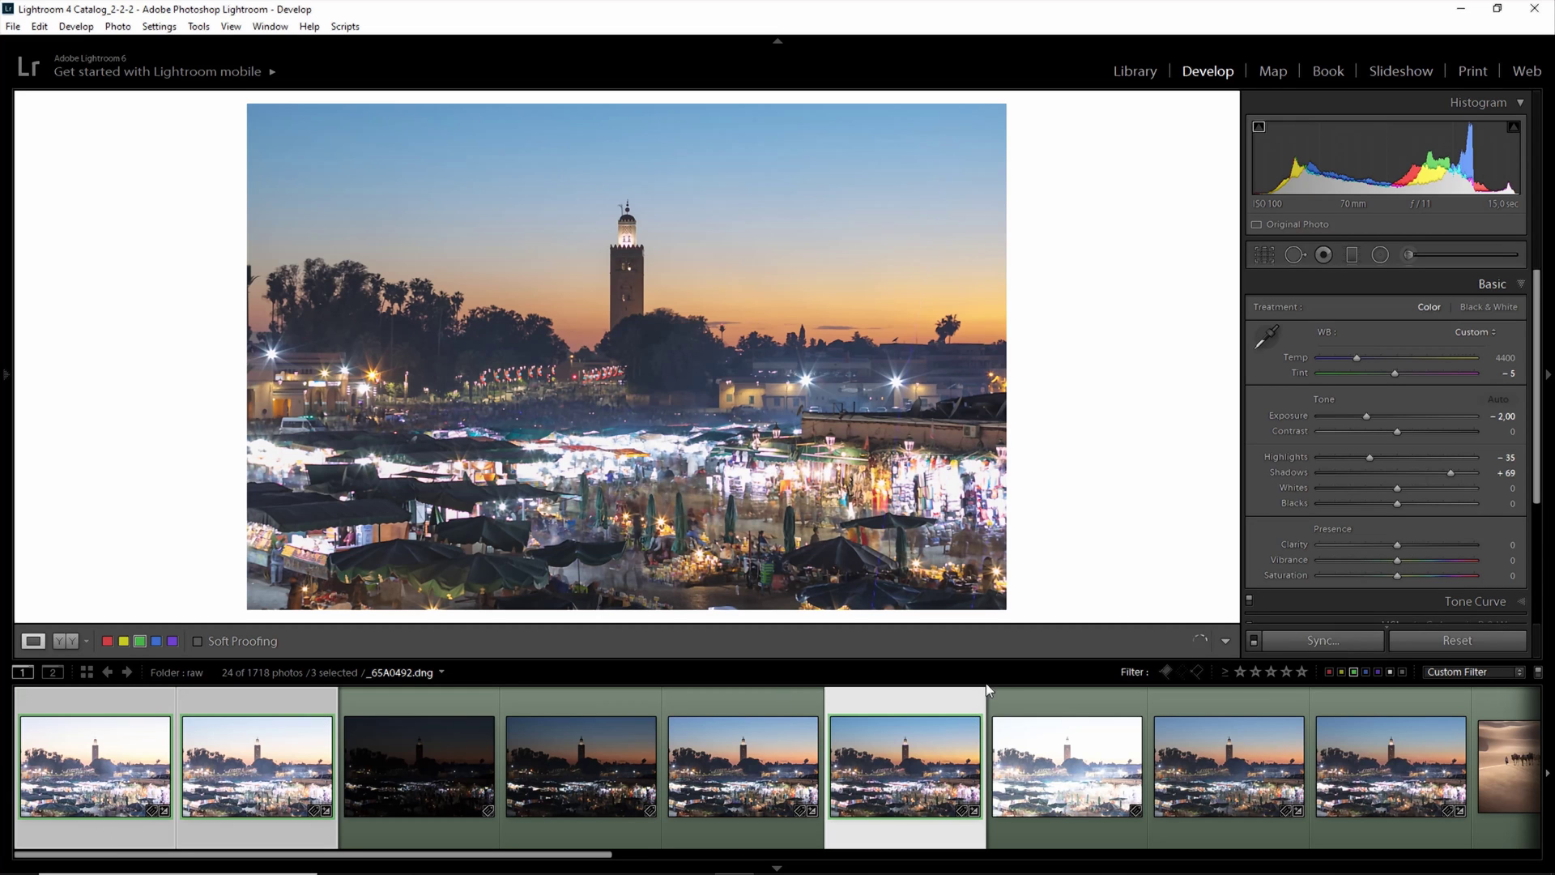
{"action": "left_click", "coordinate": [1299, 639]}
- Export the six tone-matched market frames, including the HDR image, as uncompressed 16-bit ProPhoto RGB TIFFs to T:\Picture-Temp\tiff
{"action": "left_click", "coordinate": [870, 833]}
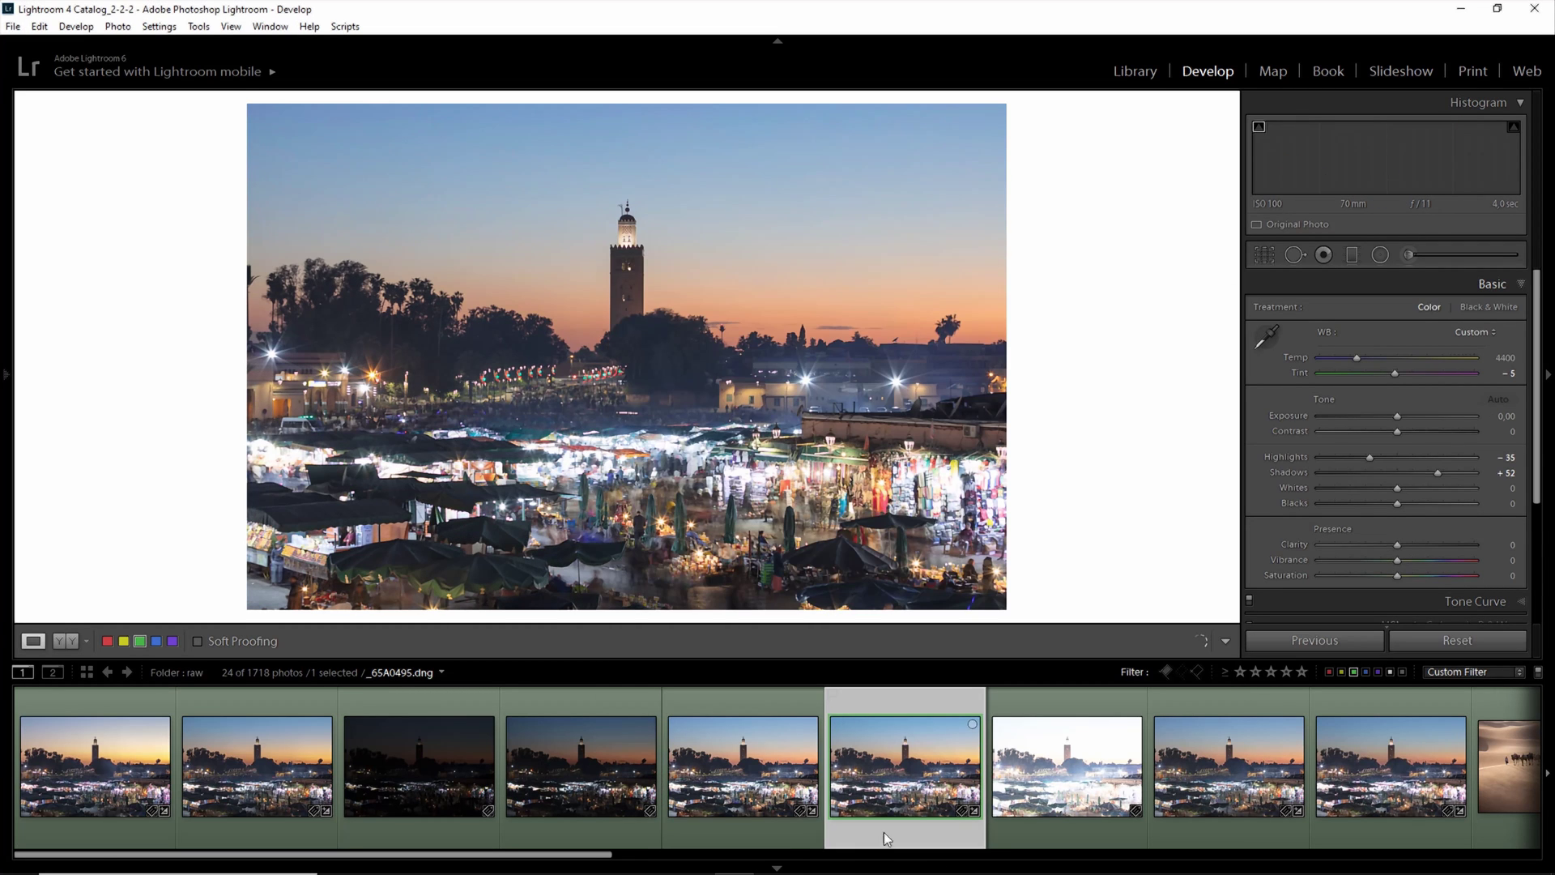
{"action": "left_click", "coordinate": [1373, 827], "text": "ctrl"}
{"action": "left_click", "coordinate": [1271, 819], "text": "ctrl"}
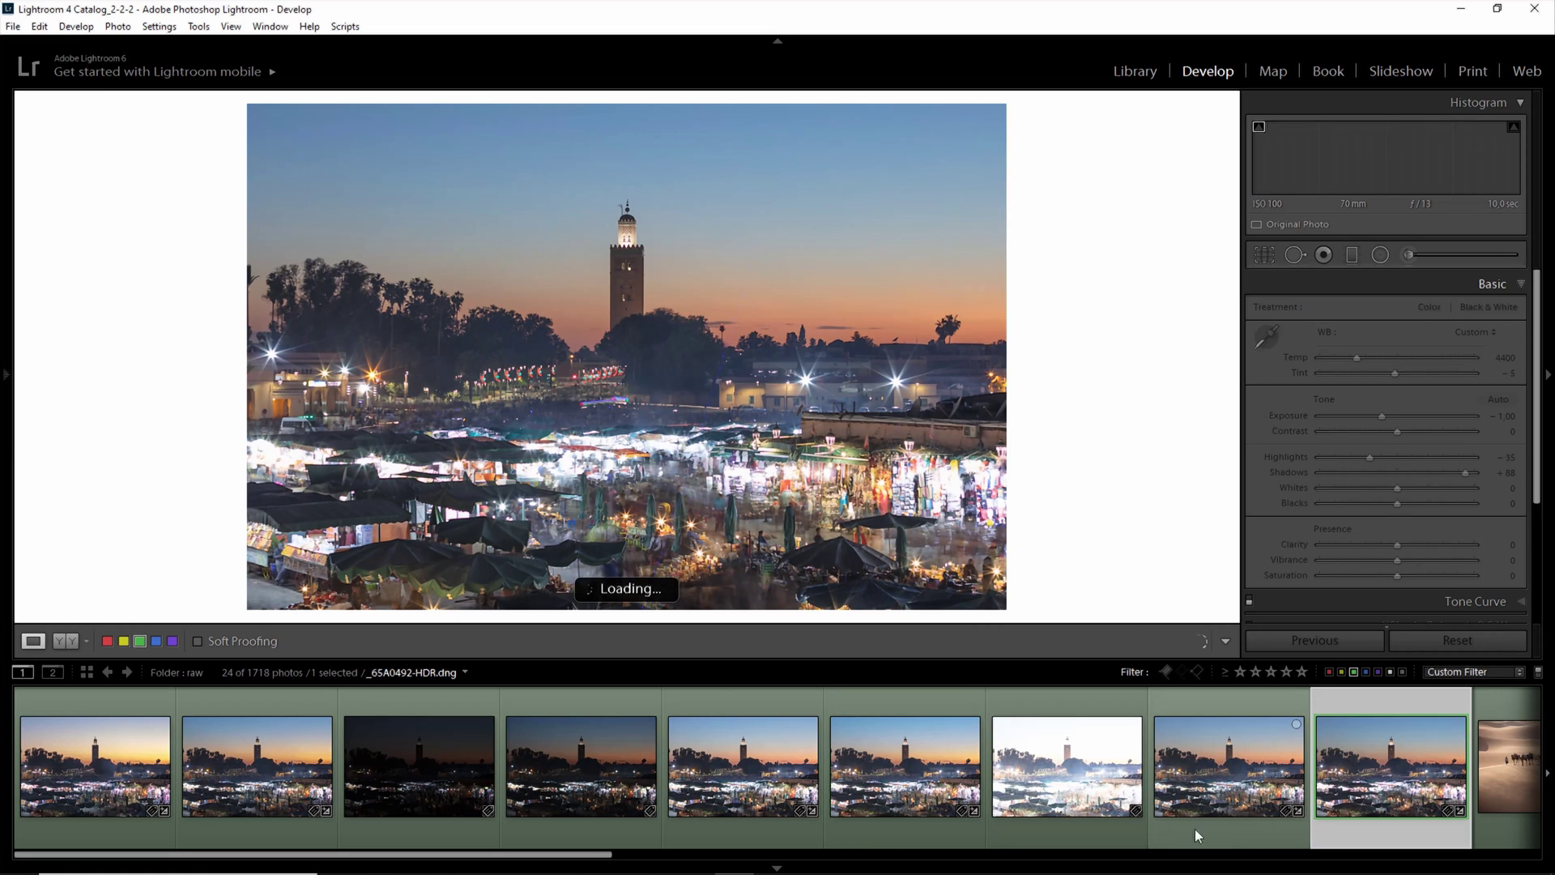
{"action": "left_click", "coordinate": [793, 833], "text": "ctrl"}
{"action": "key", "text": "ctrl+shift+e"}
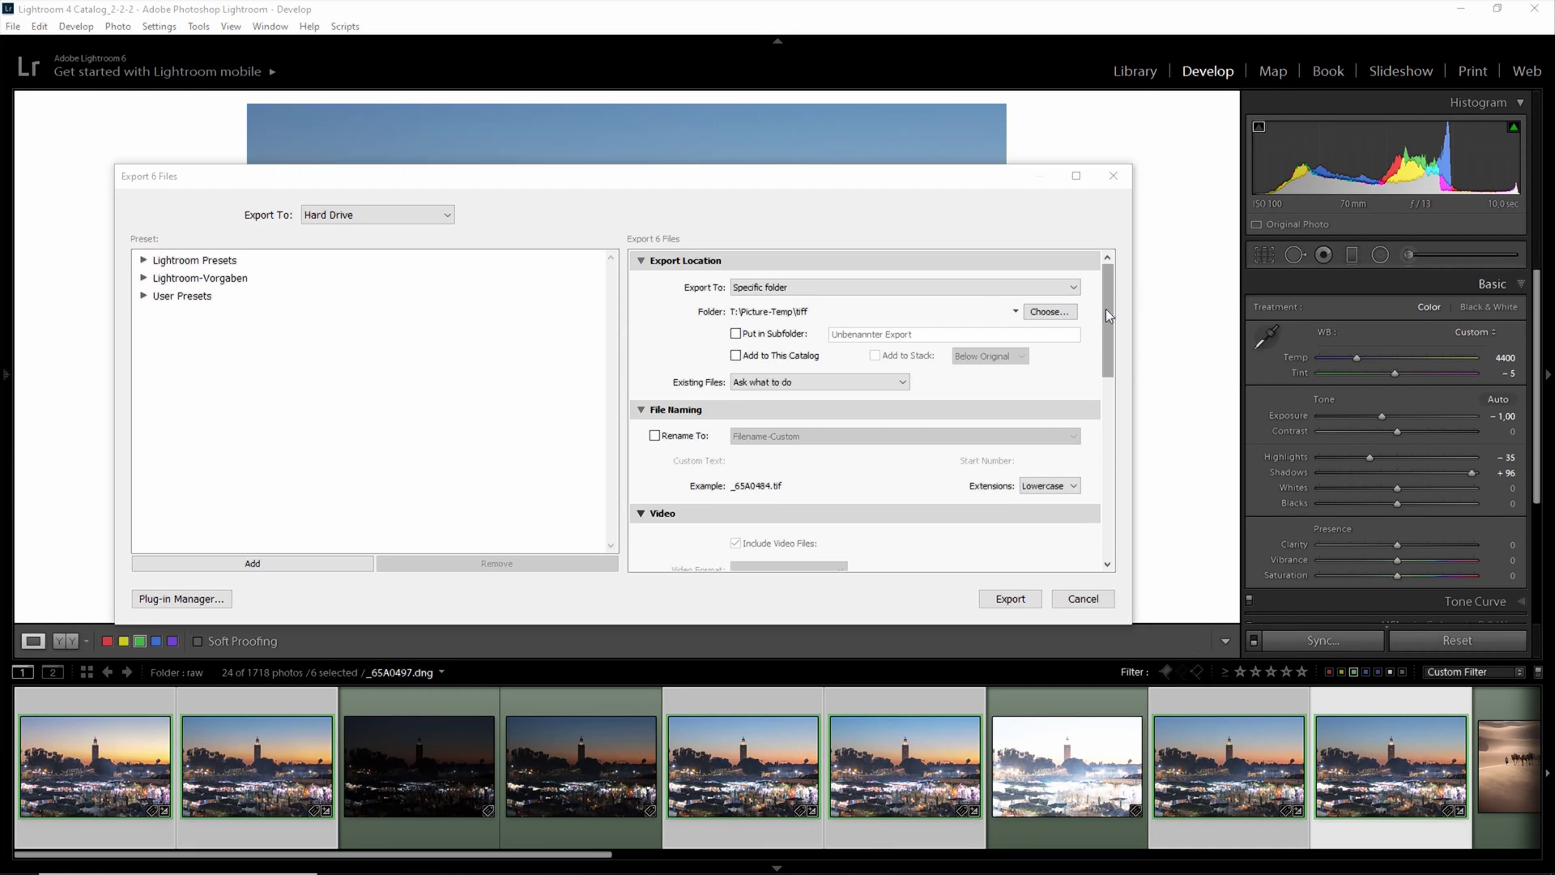
{"action": "left_click_drag", "start_coordinate": [1105, 308], "coordinate": [1101, 373]}
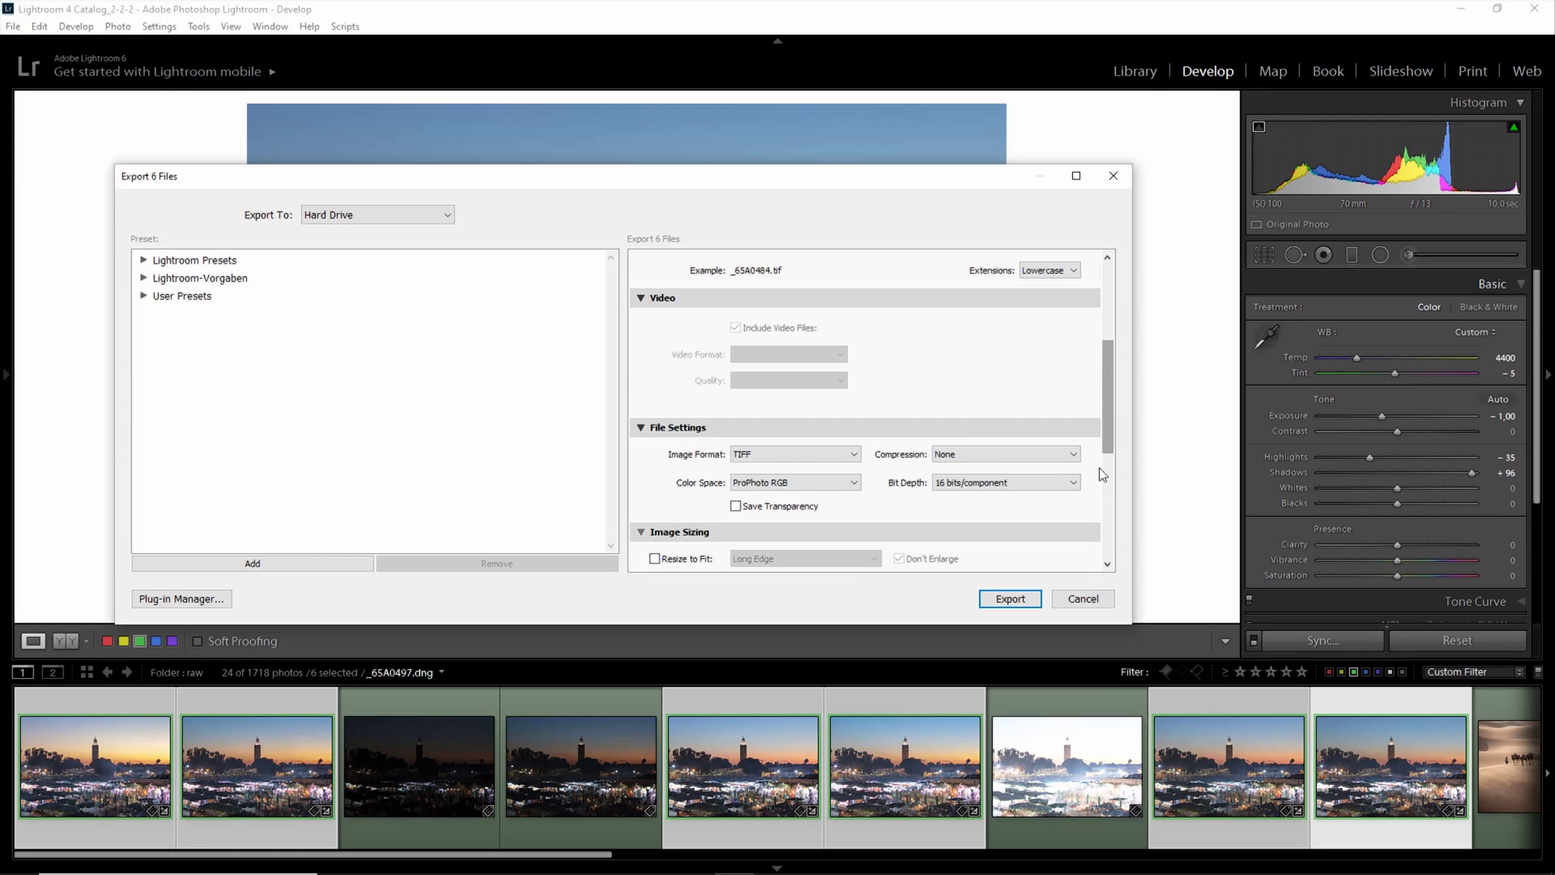
{"action": "left_click_drag", "start_coordinate": [1110, 427], "coordinate": [1053, 506]}
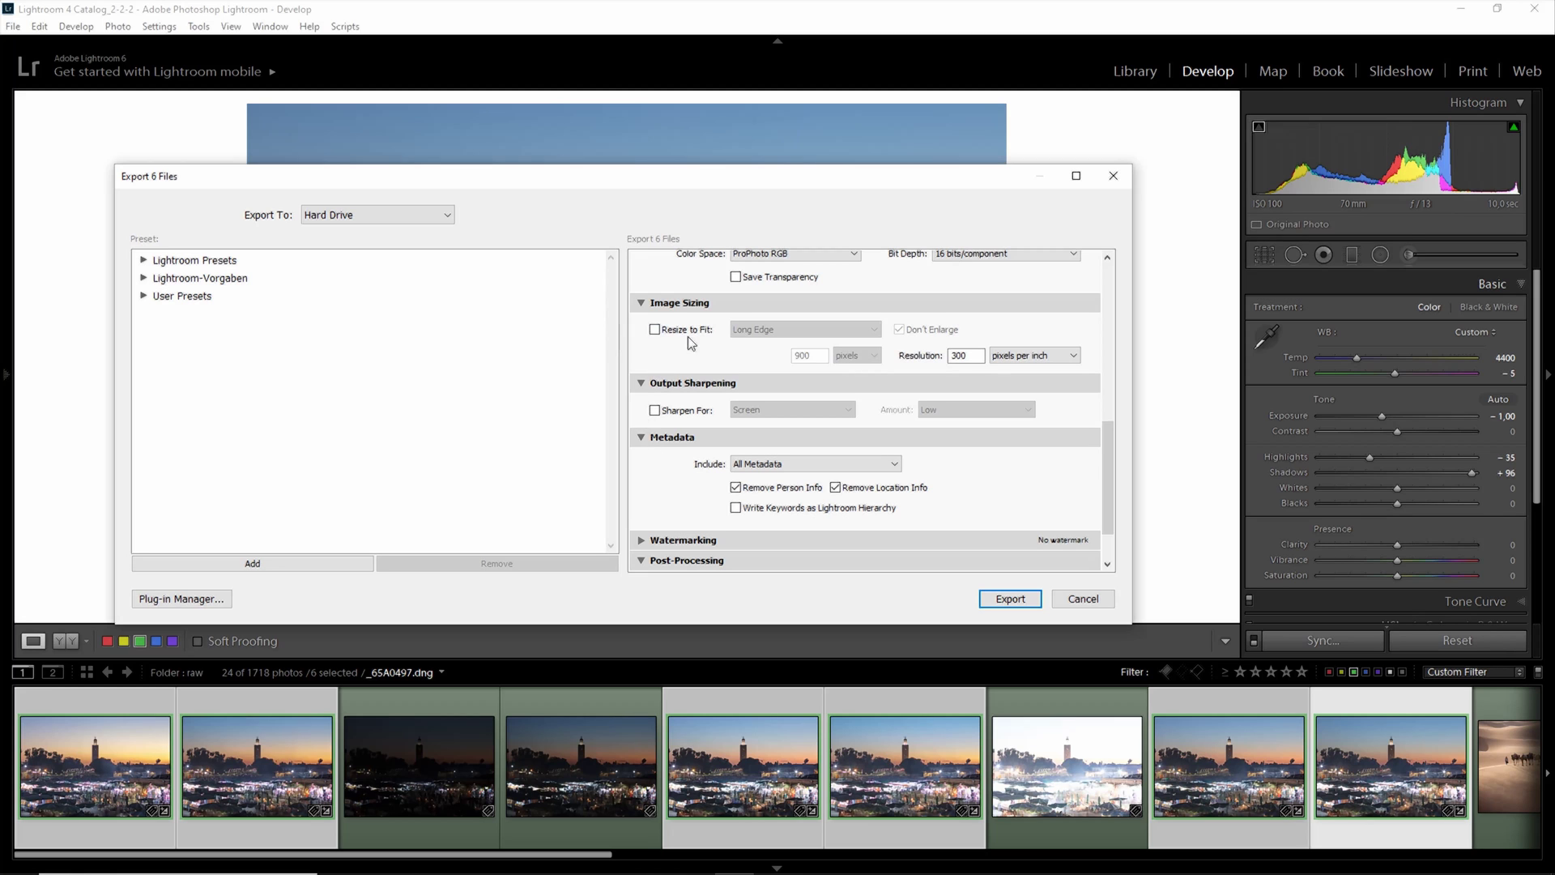
{"action": "left_click", "coordinate": [1010, 600]}
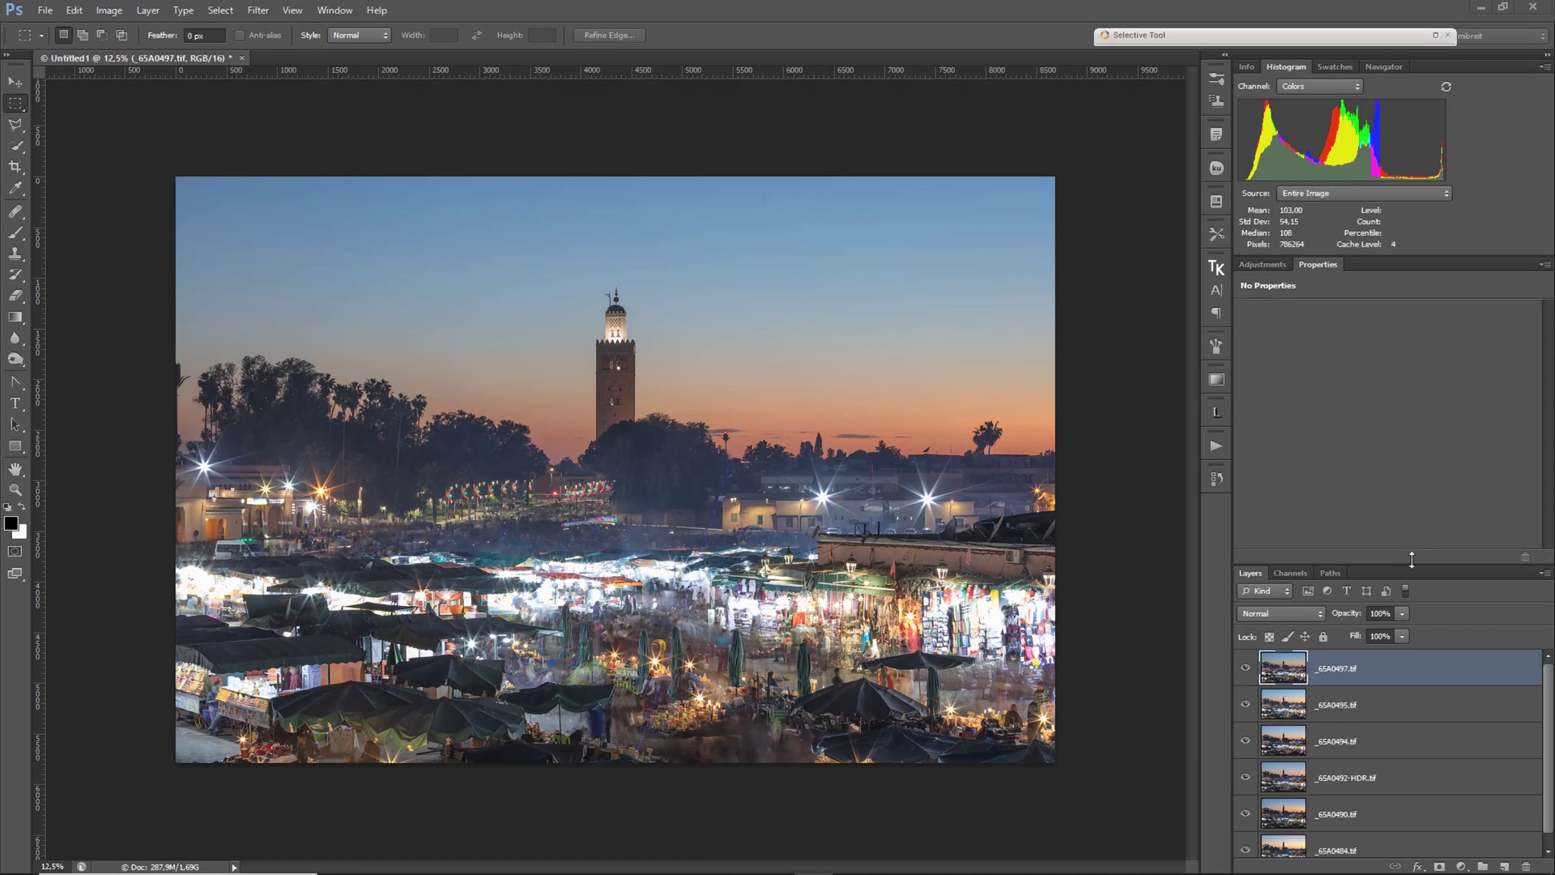
- In Photoshop, enlarge the layer list and move the _65A0492-HDR.tif layer to the bottom of the stack
{"action": "left_click_drag", "start_coordinate": [1421, 506], "coordinate": [1421, 503]}
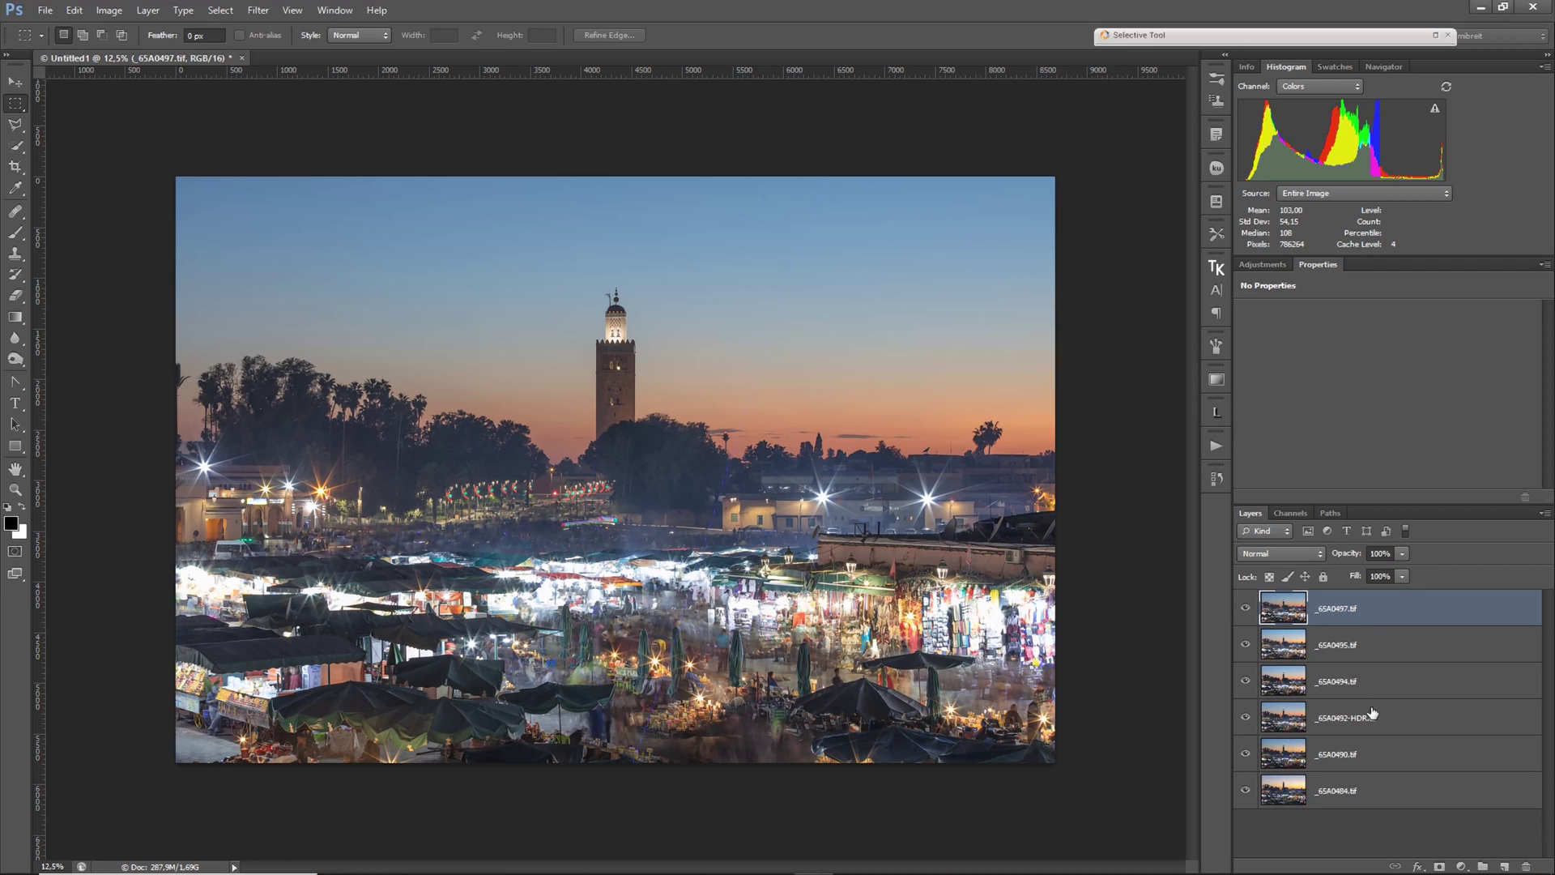
{"action": "left_click", "coordinate": [1425, 727]}
{"action": "left_click_drag", "start_coordinate": [1438, 719], "coordinate": [1267, 787]}
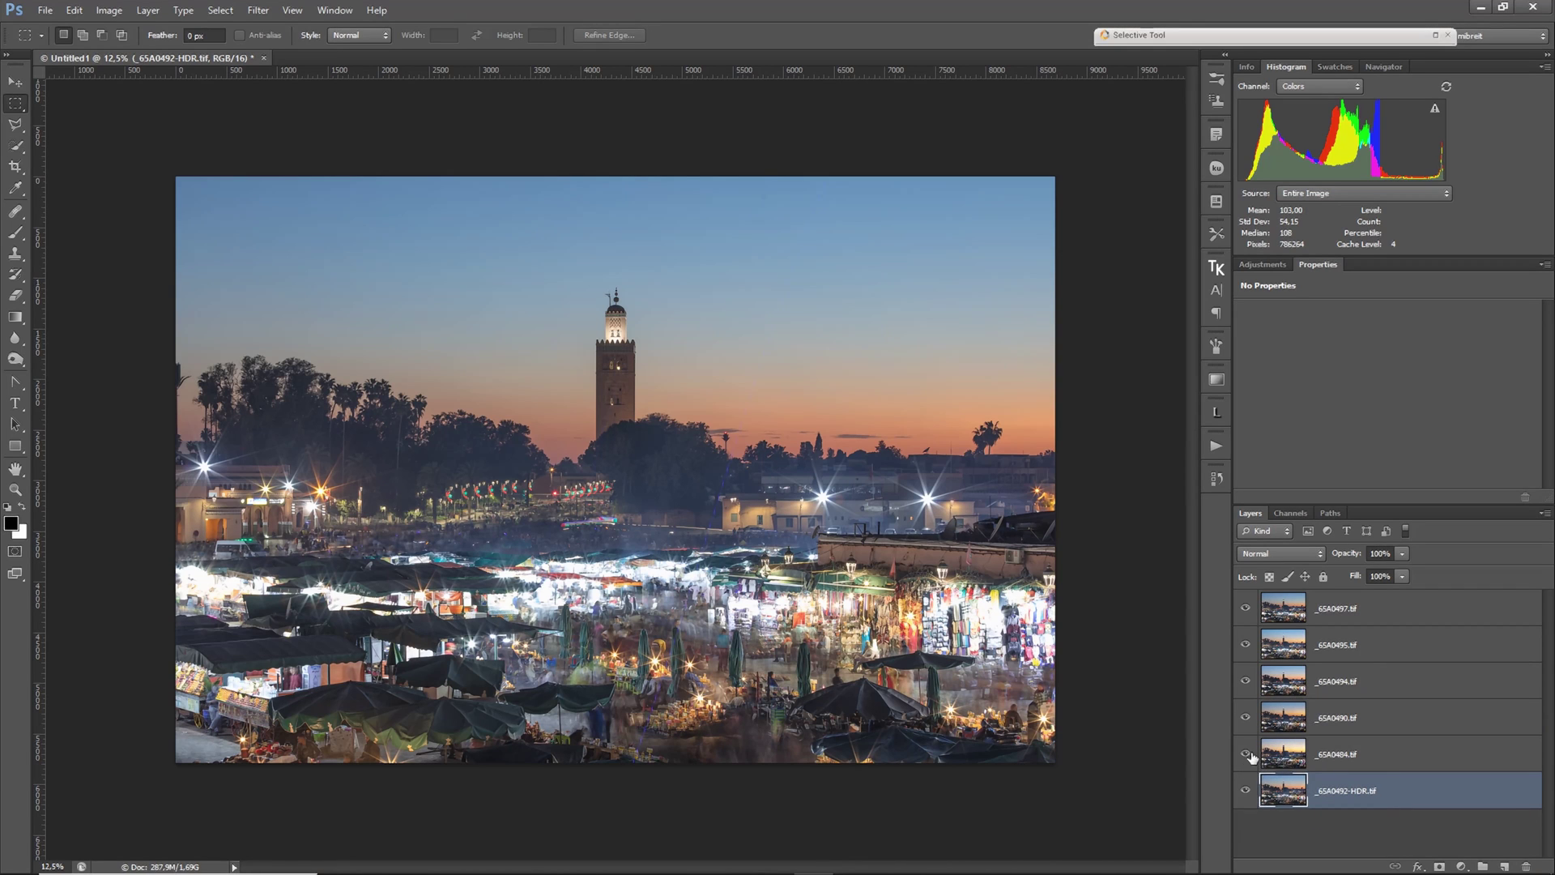
- Hide _65A0484.tif, _65A0490.tif and _65A0497.tif, and stack _65A0494.tif and _65A0495.tif directly above the HDR layer
{"action": "left_click_drag", "start_coordinate": [1247, 754], "coordinate": [1253, 720]}
{"action": "left_click_drag", "start_coordinate": [1379, 683], "coordinate": [1381, 753]}
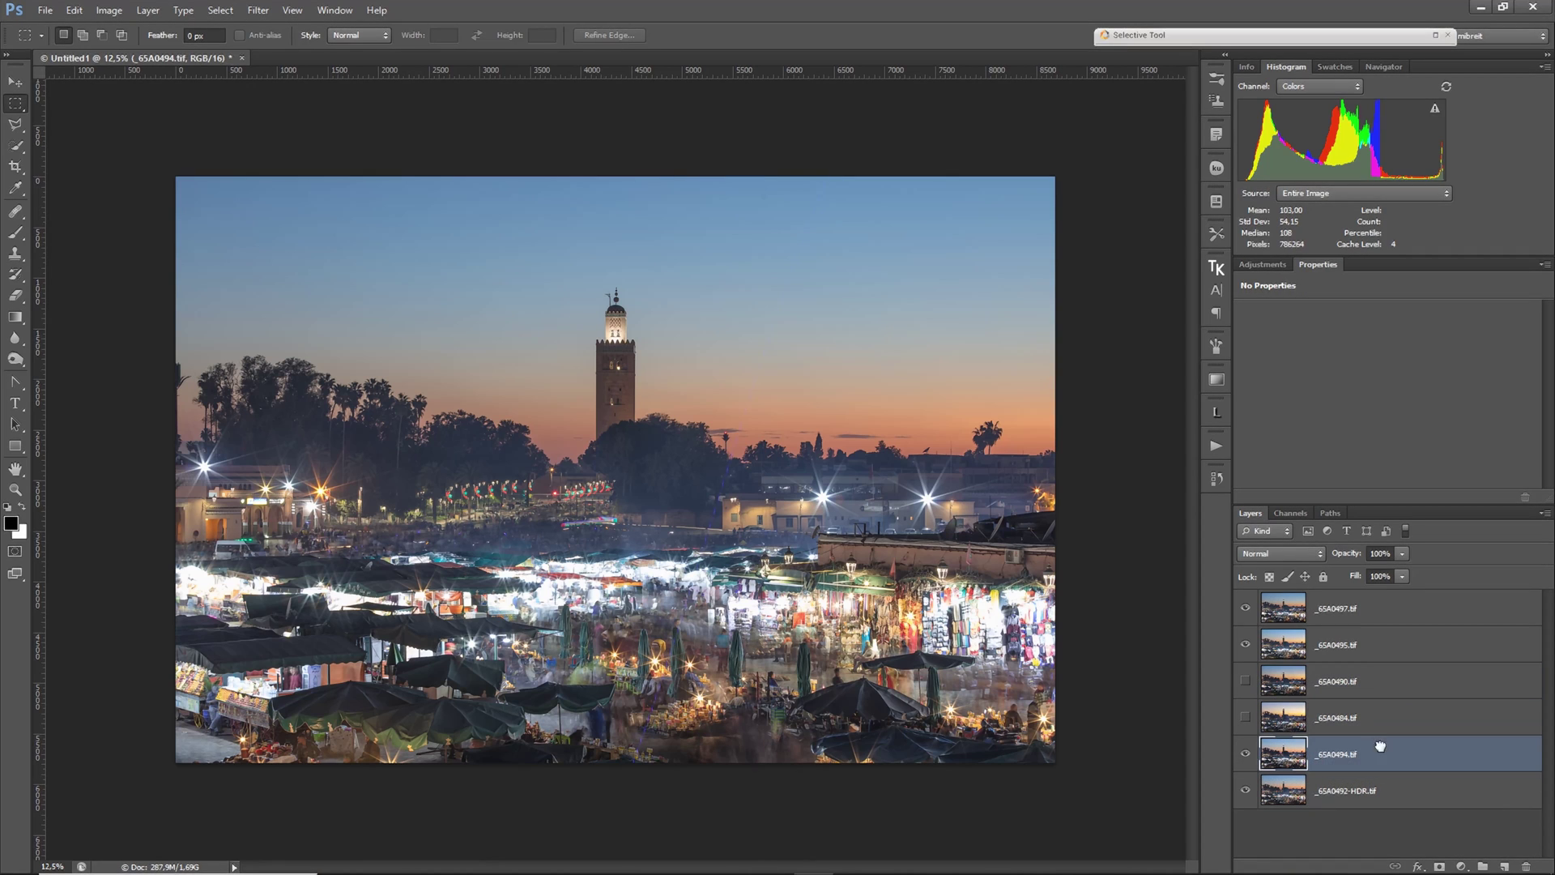
{"action": "left_click_drag", "start_coordinate": [1388, 650], "coordinate": [1376, 727]}
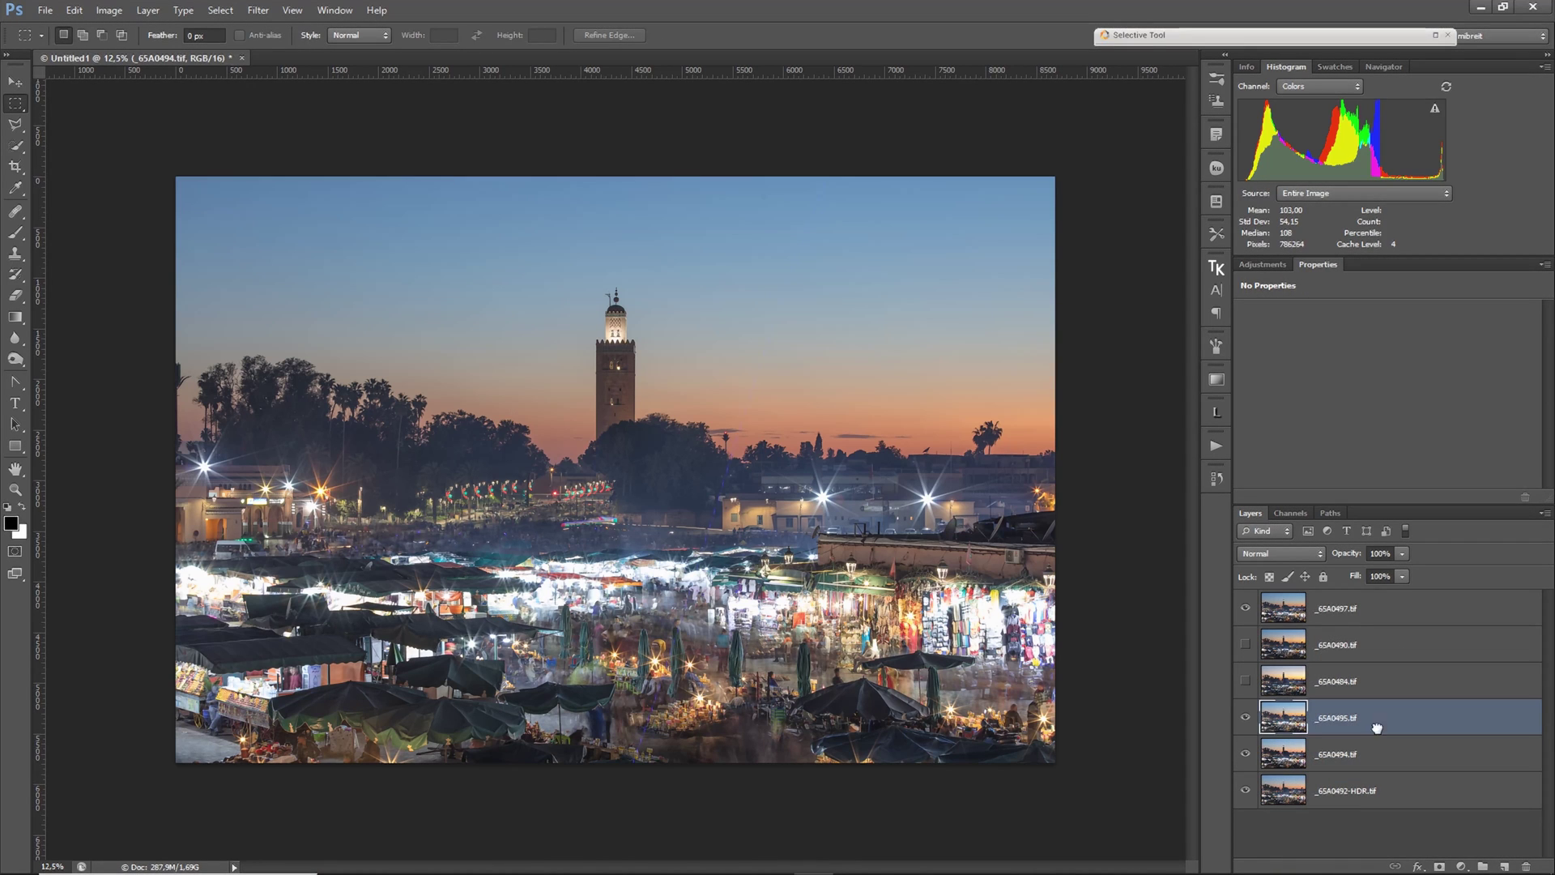
{"action": "left_click", "coordinate": [1245, 608]}
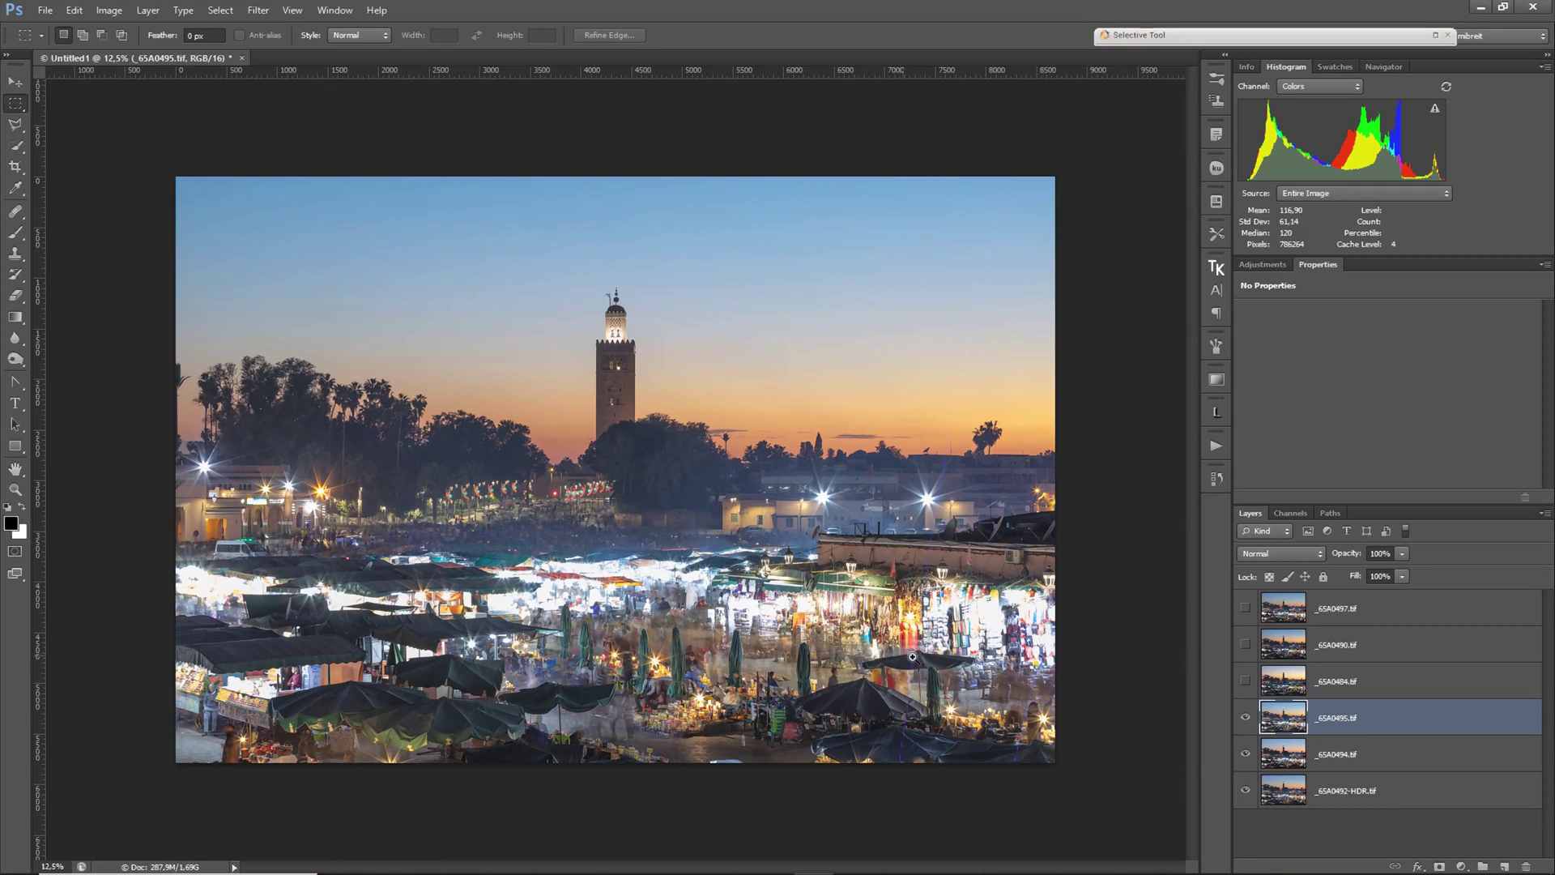
- Compare _65A0495.tif and _65A0494.tif with the HDR layer at the clothing stalls by toggling their visibility
{"action": "scroll", "coordinate": [903, 664], "scroll_direction": "up", "scroll_amount": 5}
{"action": "left_click", "coordinate": [1246, 717]}
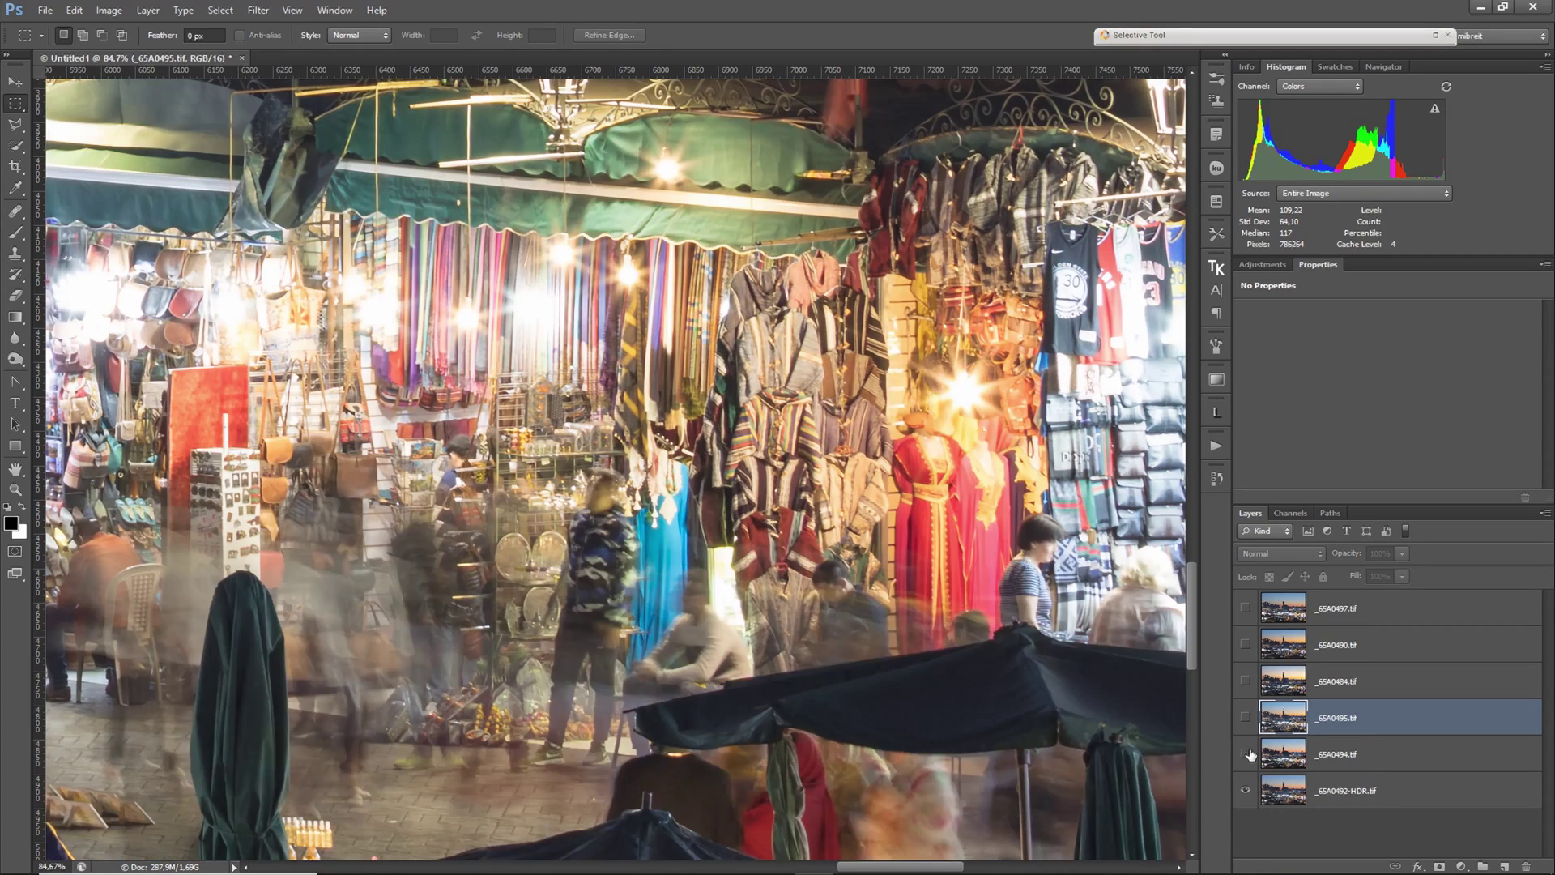
{"action": "left_click", "coordinate": [1246, 753]}
{"action": "left_click", "coordinate": [1246, 717]}
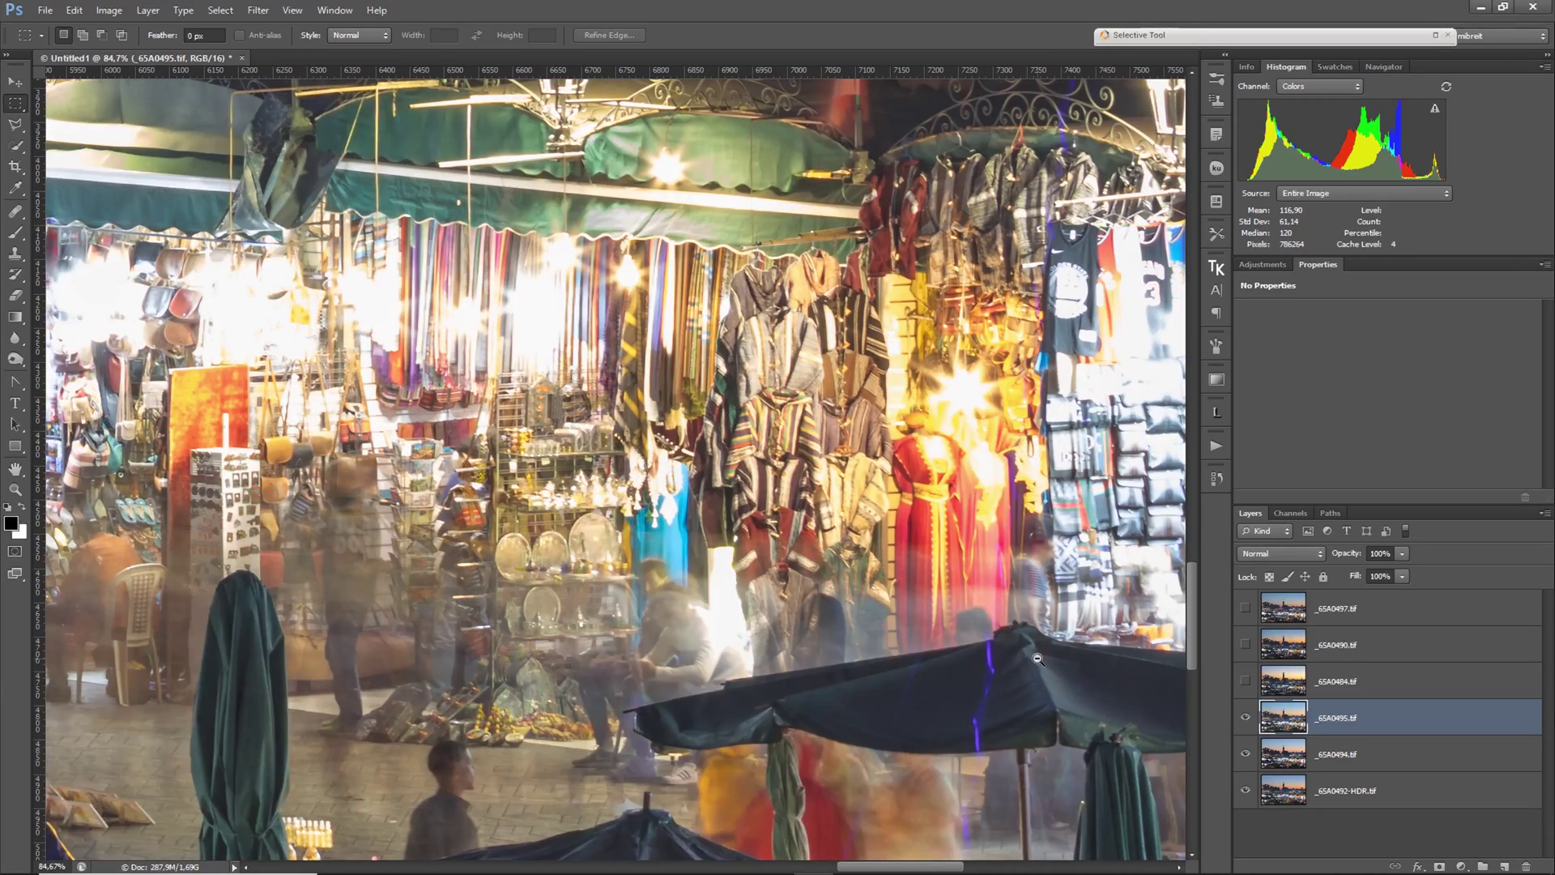
{"action": "scroll", "coordinate": [1037, 659], "scroll_direction": "down", "scroll_amount": 5}
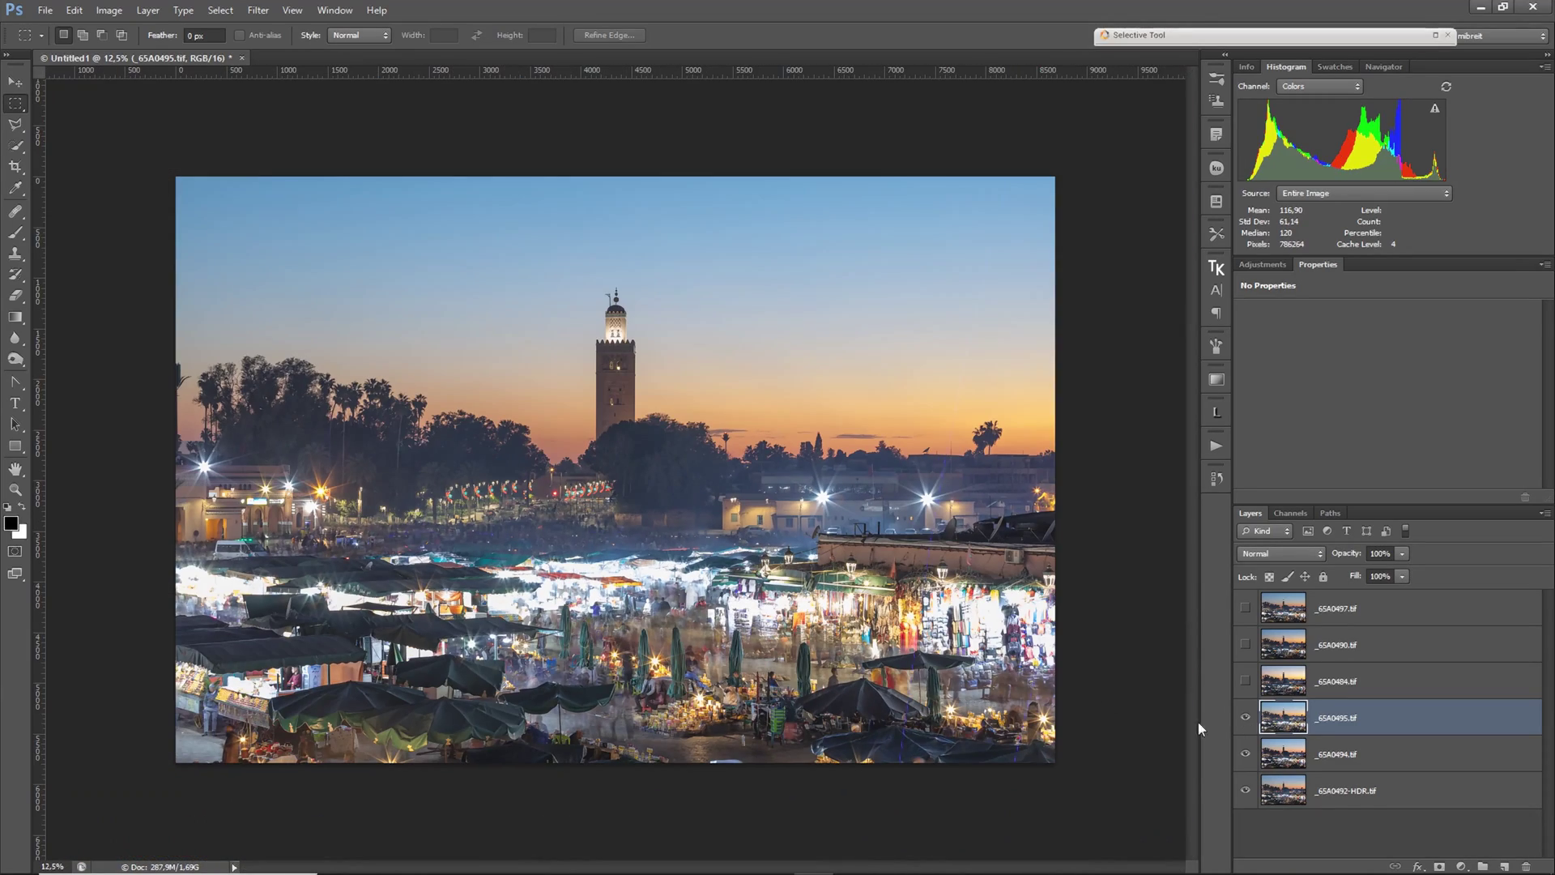
- Add black layer masks to _65A0494.tif and _65A0495.tif, and make the mask of _65A0494.tif active
{"action": "left_click", "coordinate": [1315, 749]}
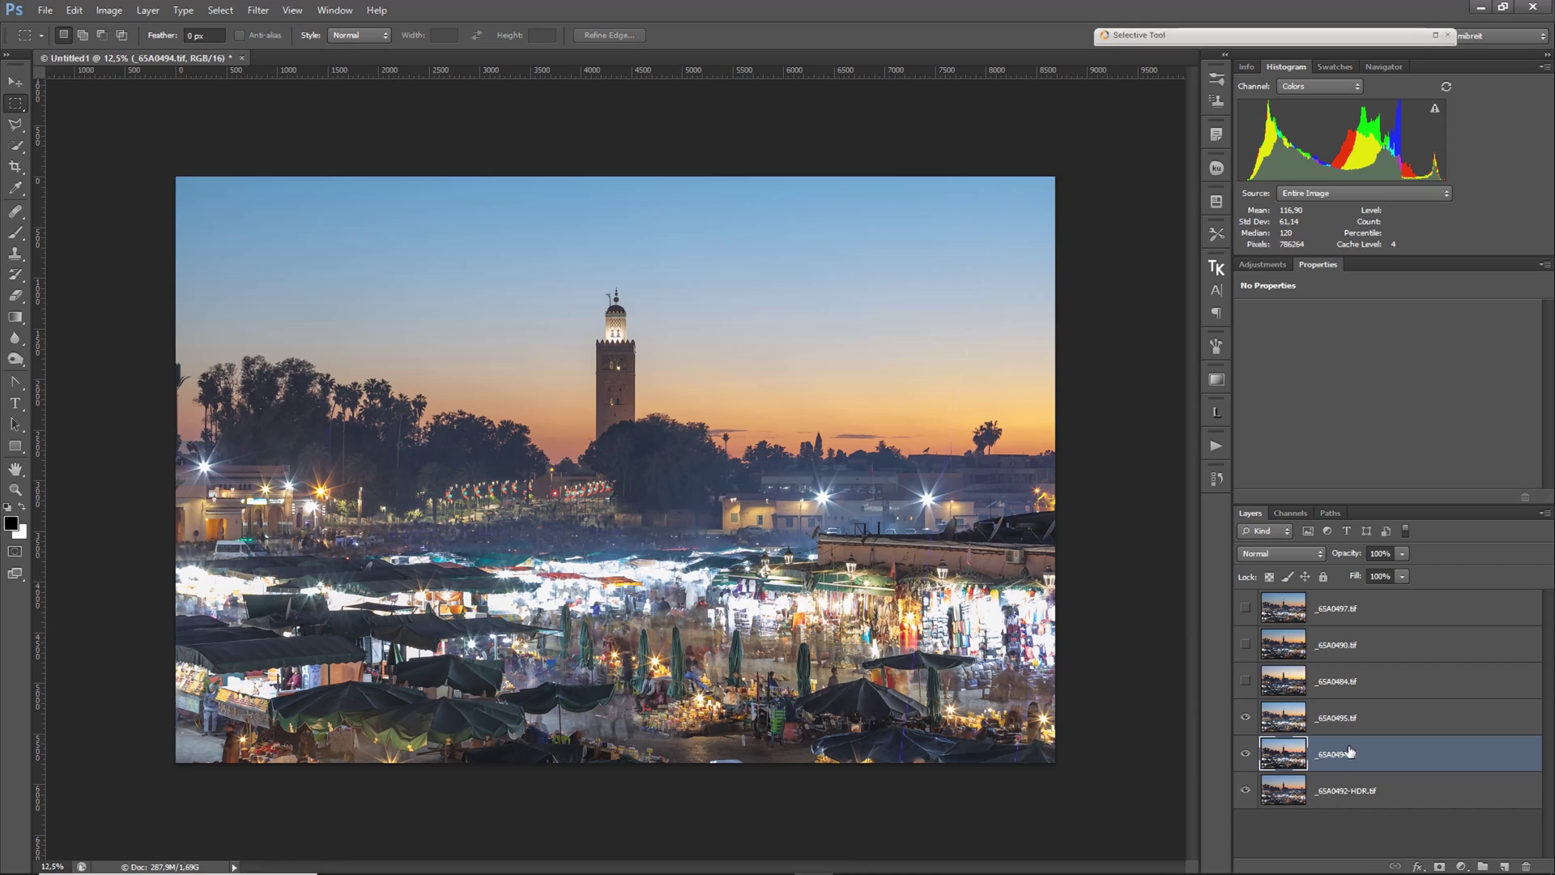
{"action": "left_click", "coordinate": [1440, 866], "text": "alt"}
{"action": "left_click", "coordinate": [1380, 718]}
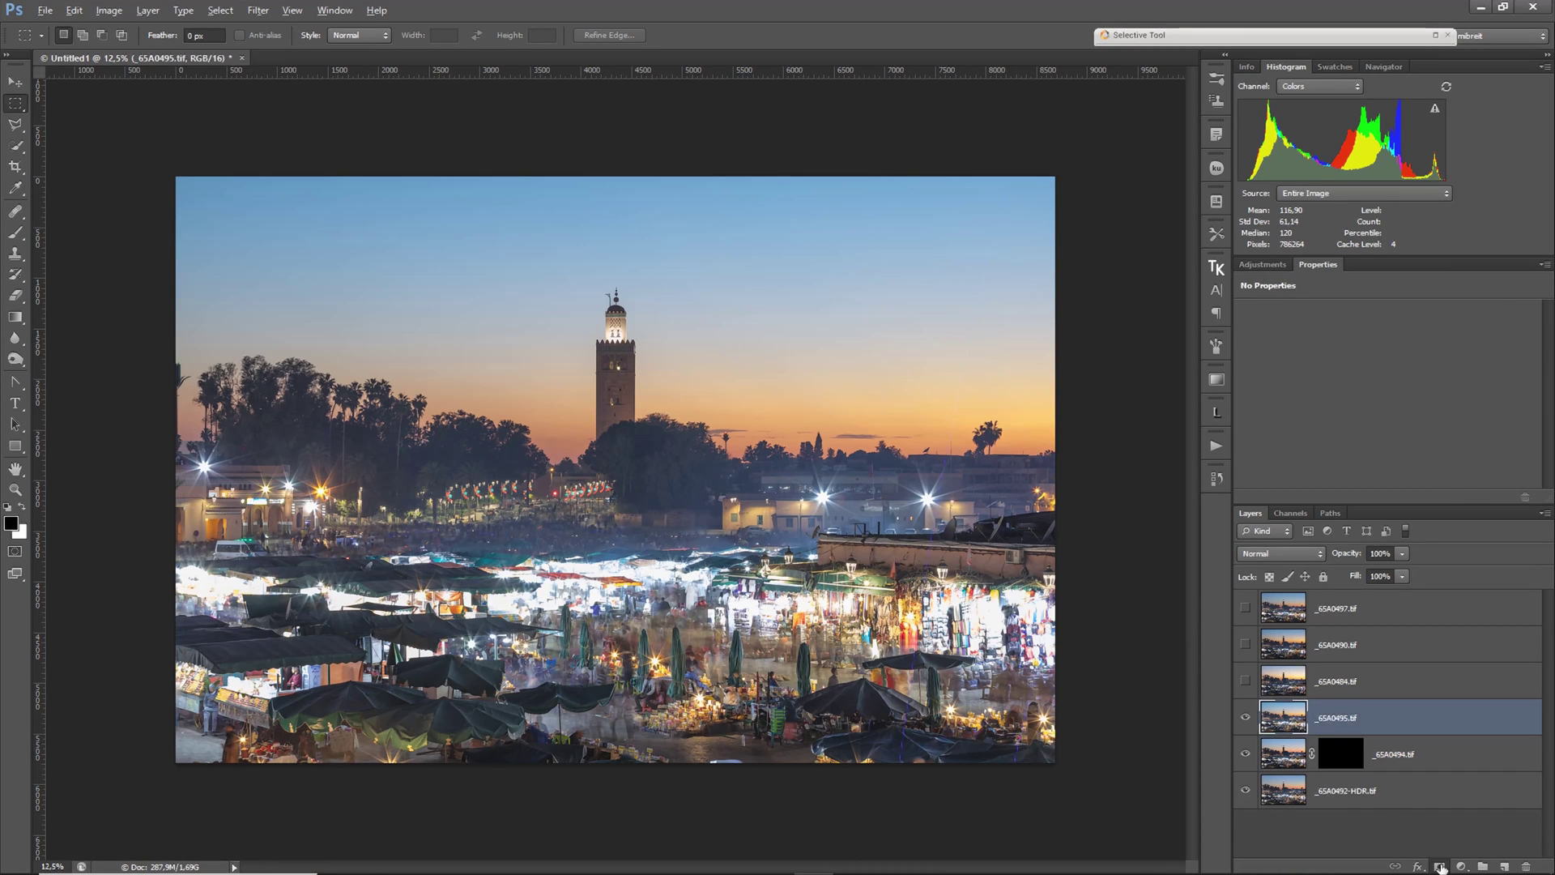
{"action": "left_click", "coordinate": [1440, 866], "text": "alt"}
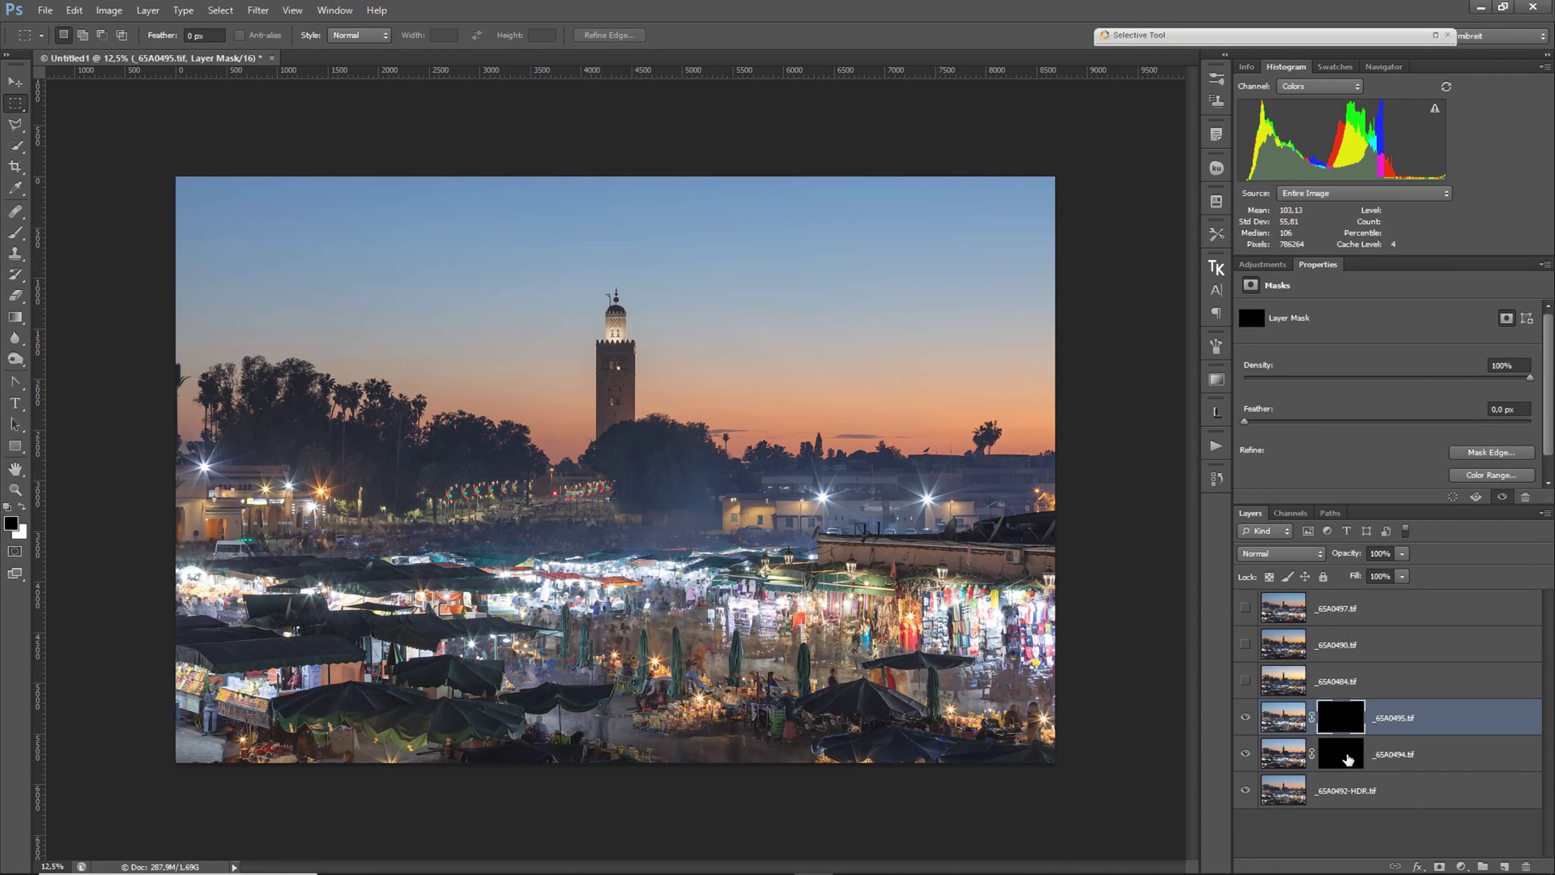
{"action": "left_click", "coordinate": [1348, 759]}
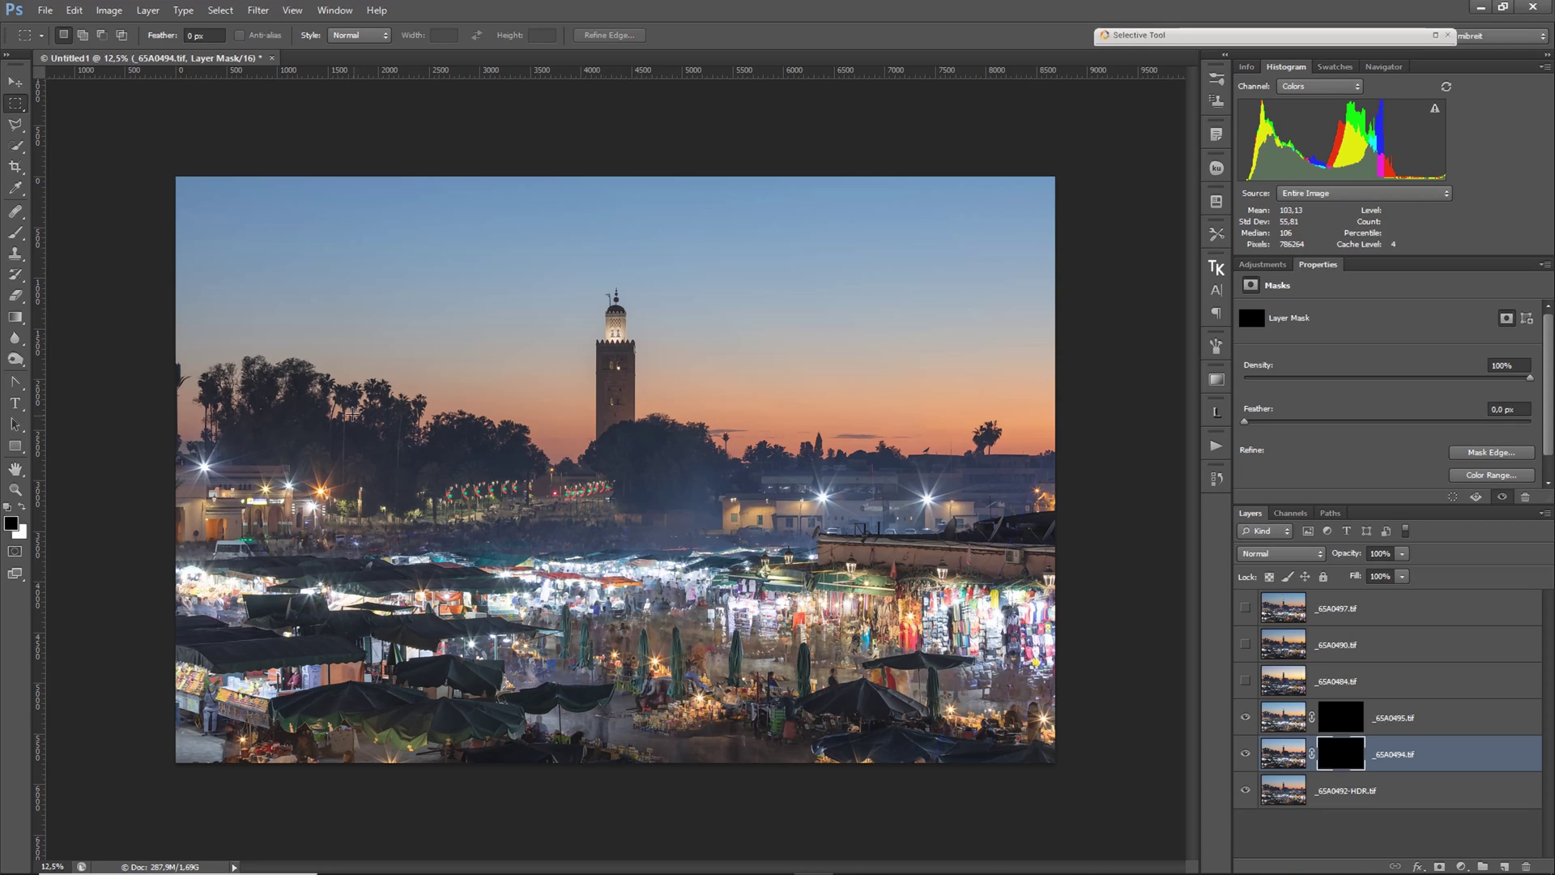
- Examine the minaret, the buildings with the bright street lamps and the market stalls closely in the HDR layer
{"action": "left_click_drag", "start_coordinate": [608, 309], "coordinate": [711, 323]}
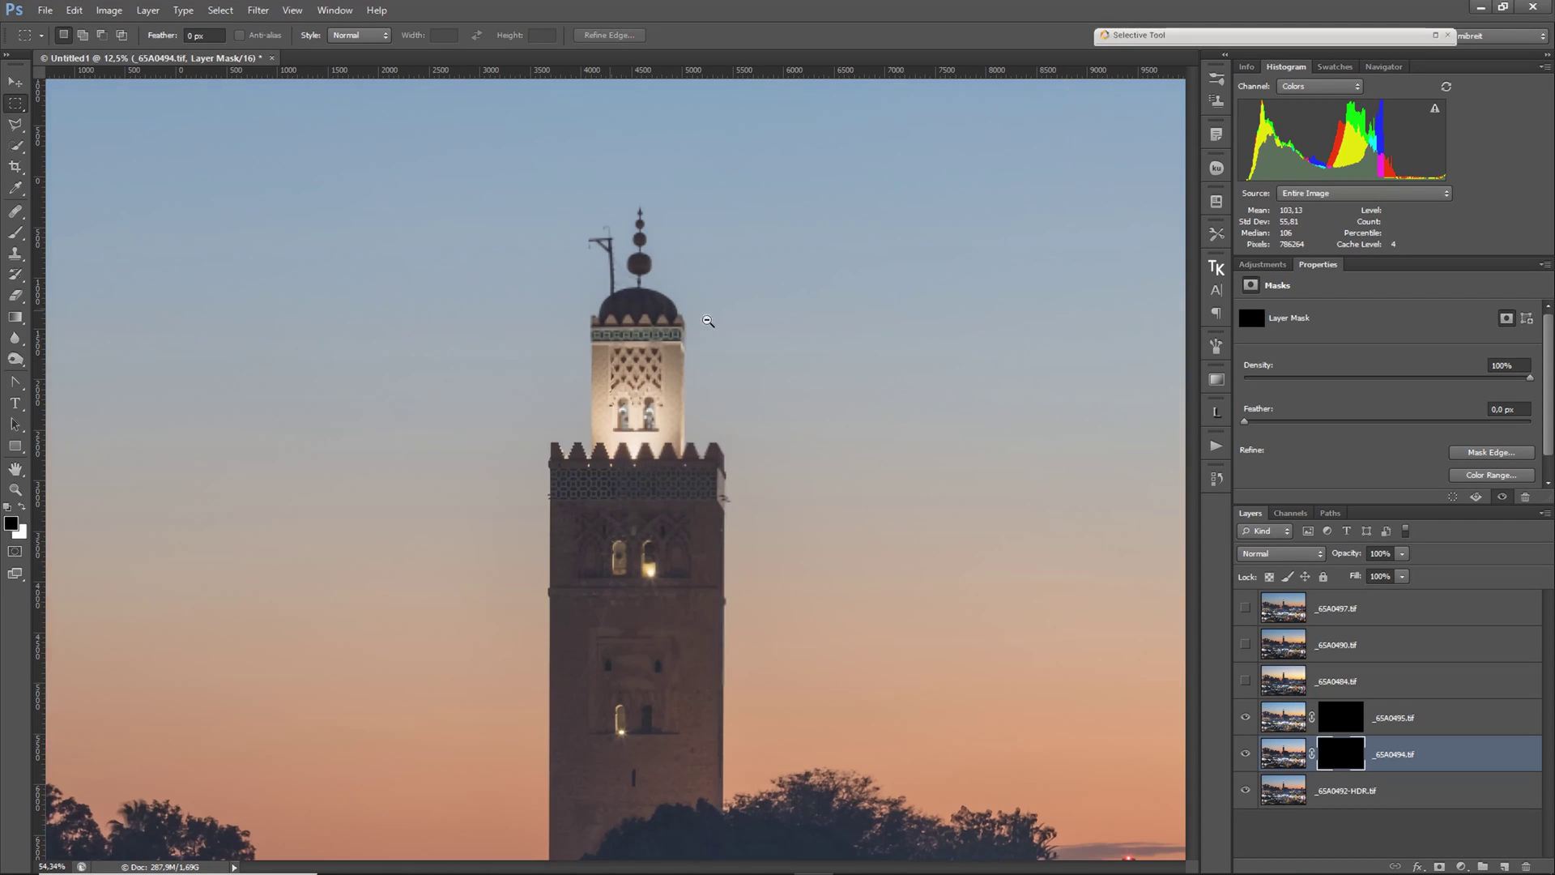
{"action": "left_click_drag", "start_coordinate": [663, 592], "coordinate": [670, 533]}
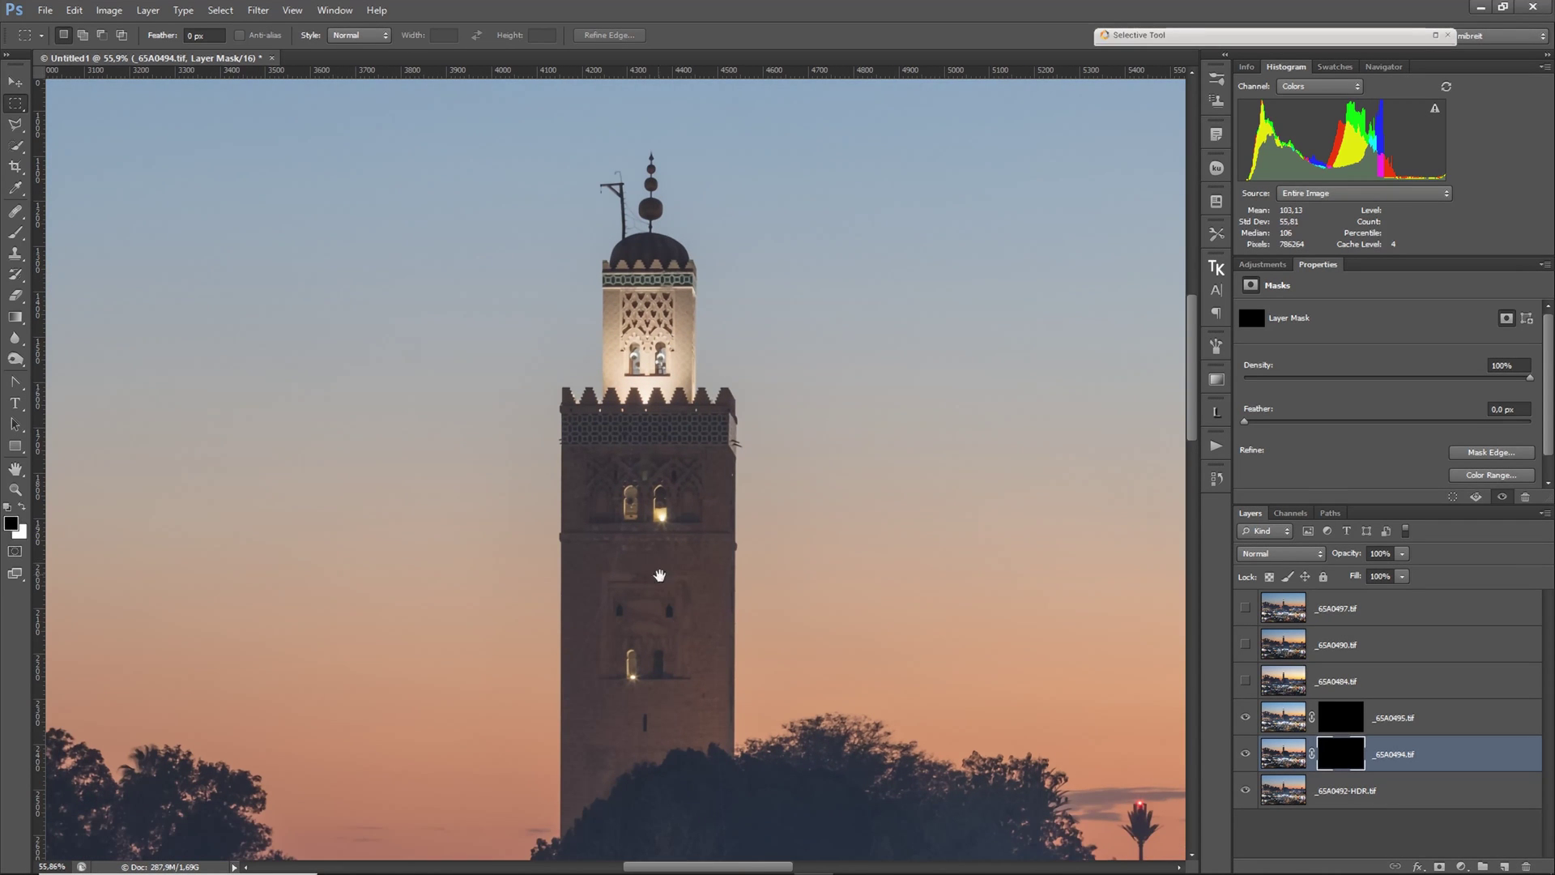
{"action": "left_click_drag", "start_coordinate": [790, 725], "coordinate": [512, 373]}
{"action": "left_click_drag", "start_coordinate": [992, 640], "coordinate": [543, 466]}
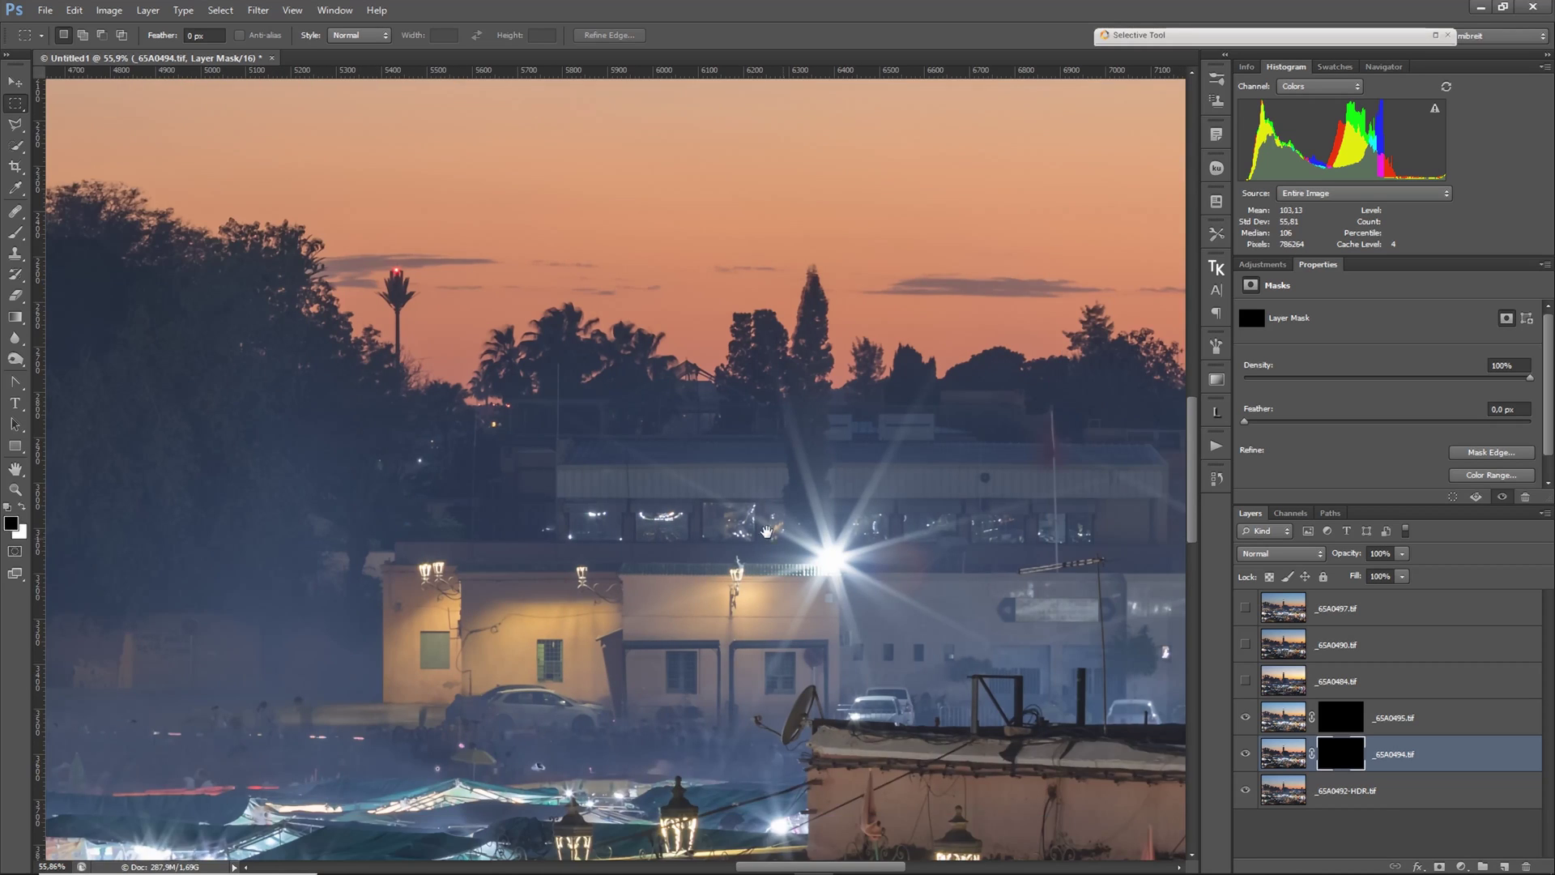
{"action": "left_click_drag", "start_coordinate": [964, 596], "coordinate": [603, 552]}
{"action": "left_click", "coordinate": [599, 548], "text": "alt"}
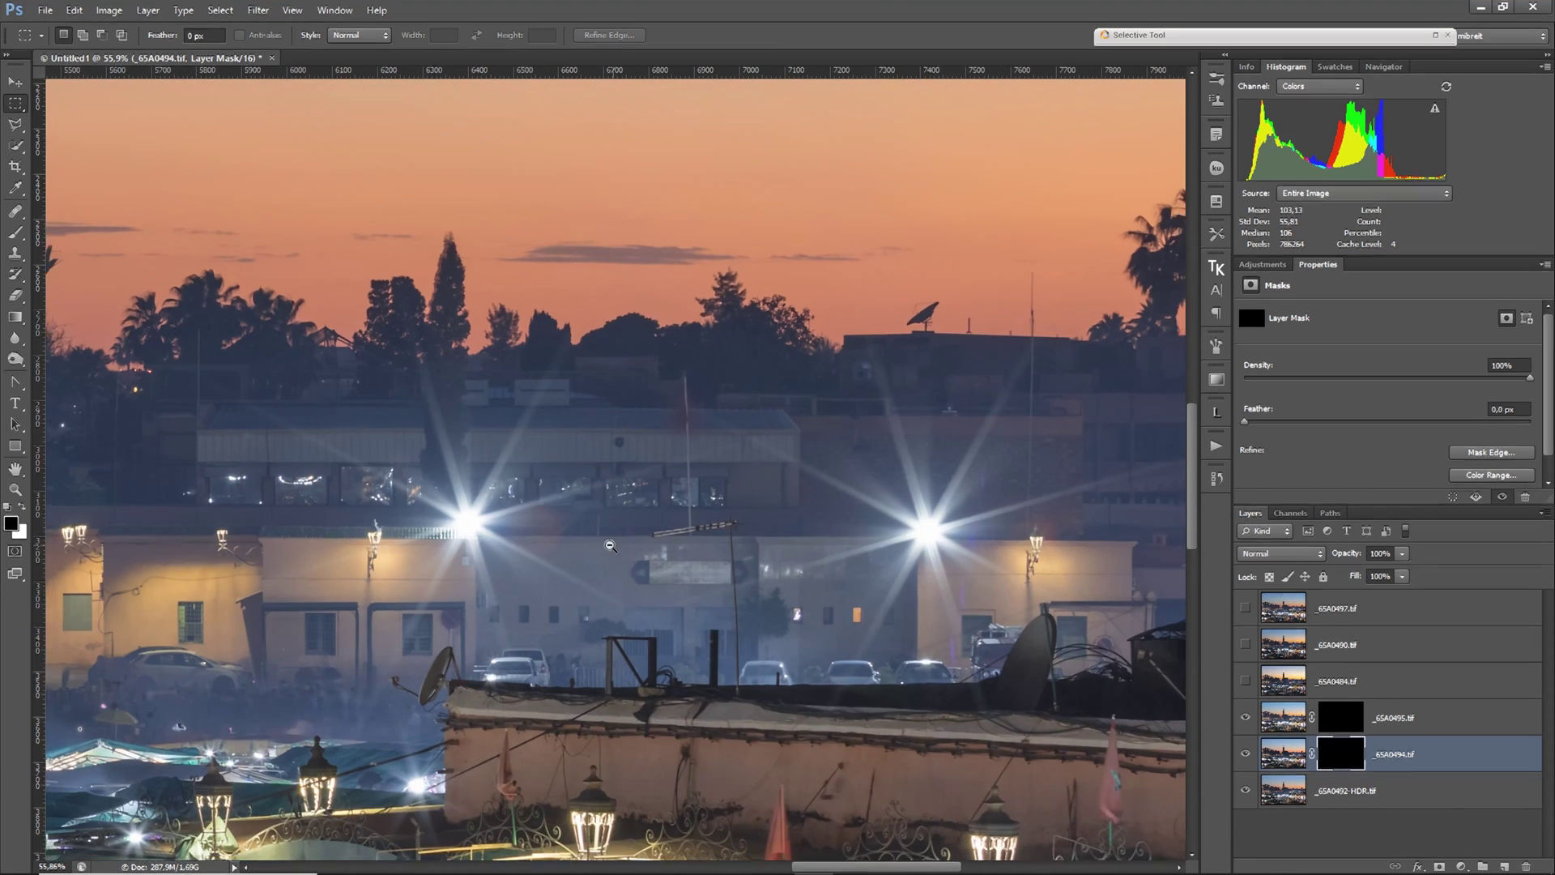
{"action": "left_click", "coordinate": [598, 545], "text": "alt"}
{"action": "left_click", "coordinate": [598, 545], "text": "alt"}
{"action": "left_click", "coordinate": [599, 545], "text": "alt"}
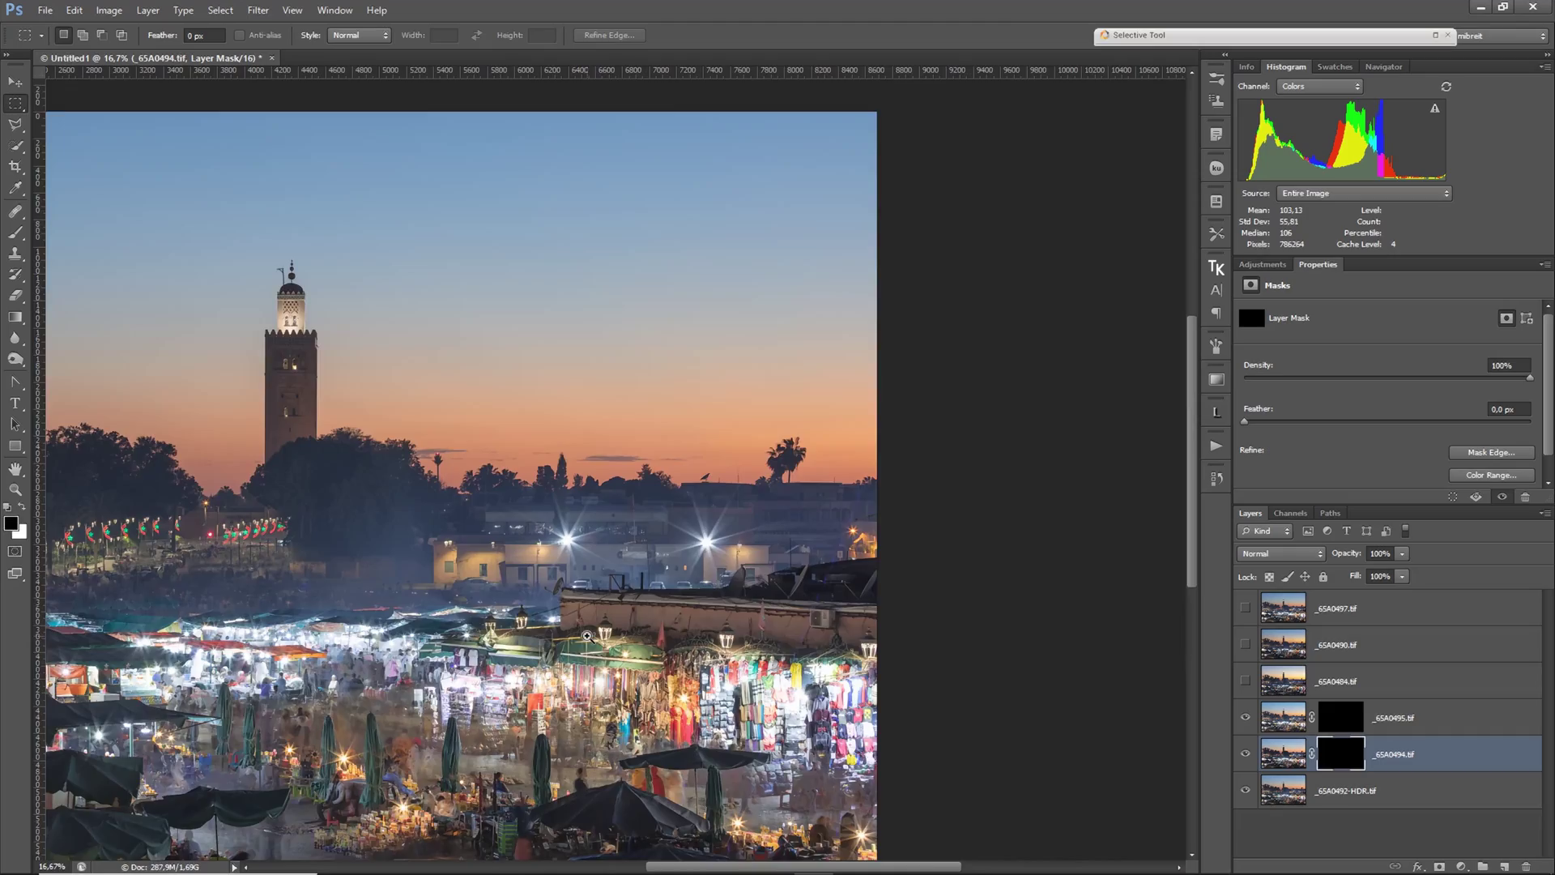
{"action": "left_click_drag", "start_coordinate": [589, 636], "coordinate": [661, 639]}
{"action": "left_click_drag", "start_coordinate": [532, 585], "coordinate": [963, 580]}
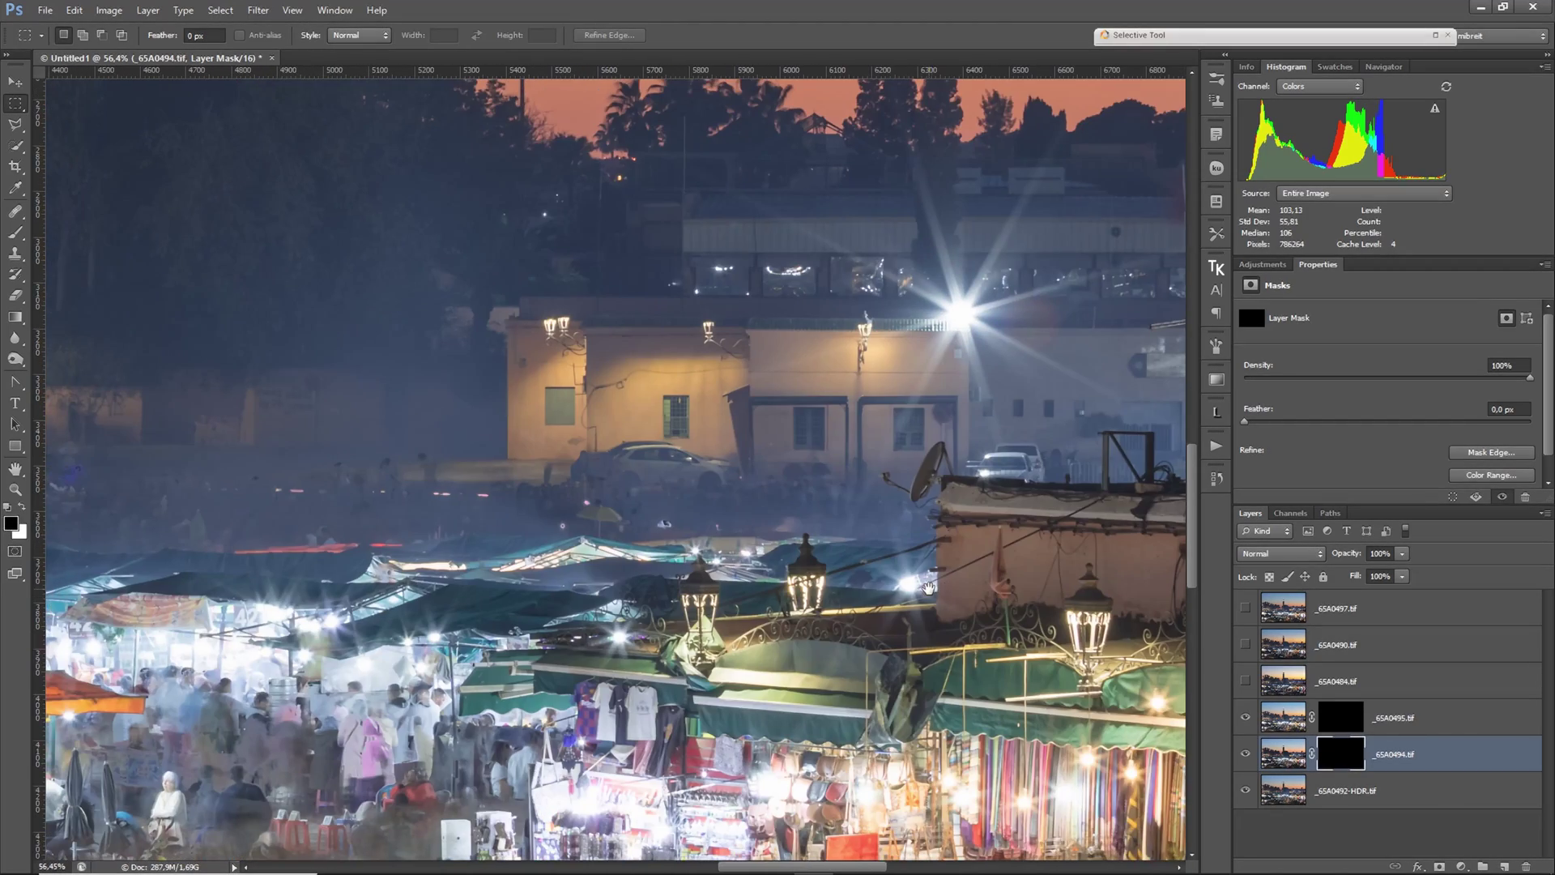
{"action": "left_click_drag", "start_coordinate": [510, 568], "coordinate": [930, 571]}
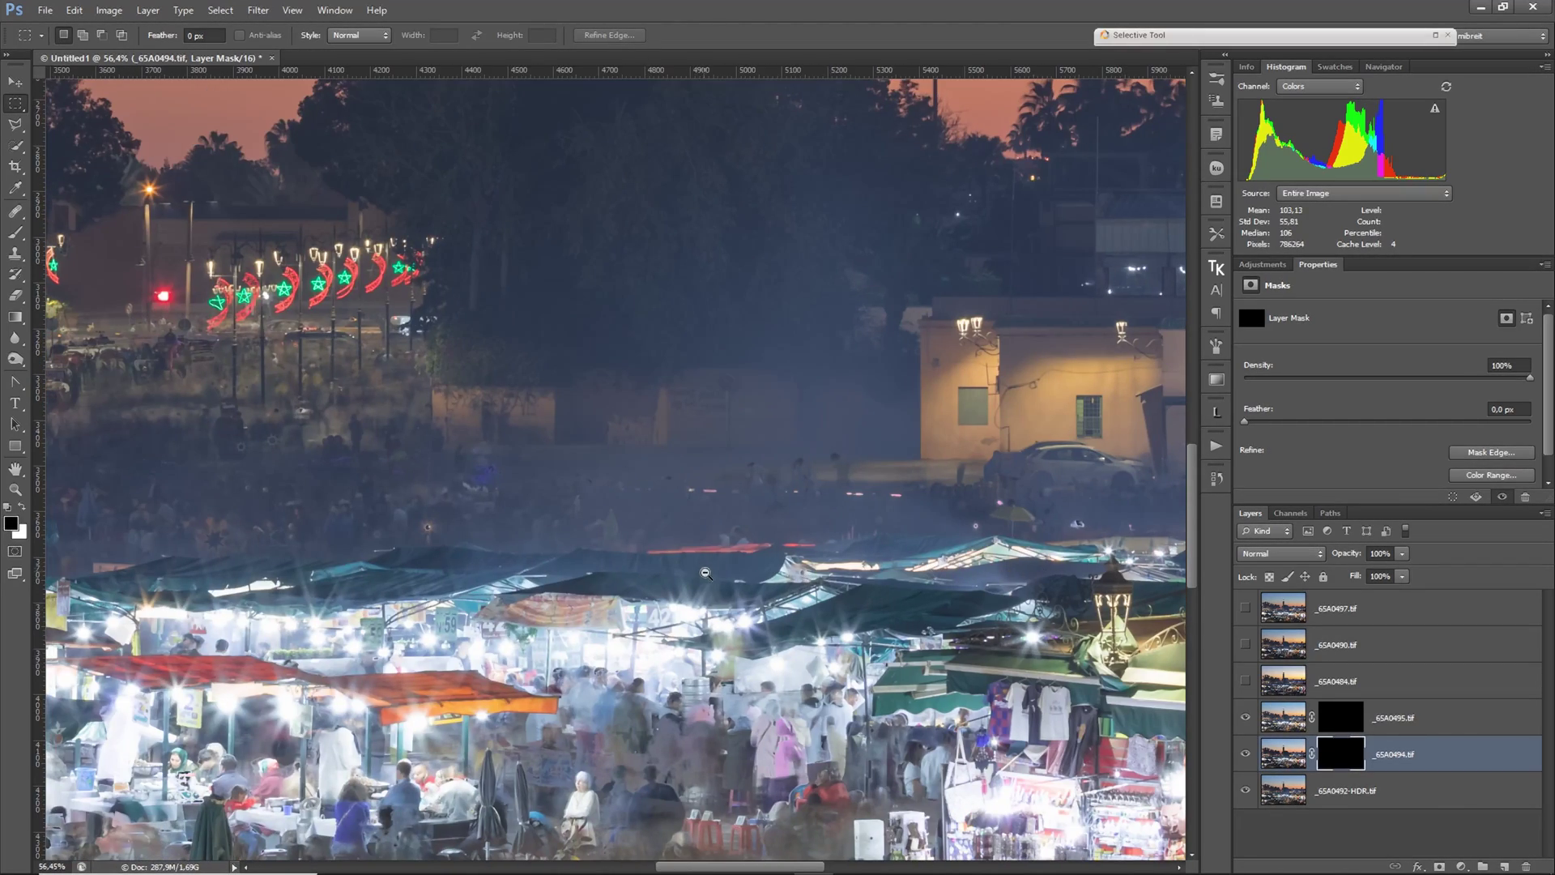
{"action": "left_click", "coordinate": [695, 574], "text": "alt"}
{"action": "left_click", "coordinate": [694, 574], "text": "alt"}
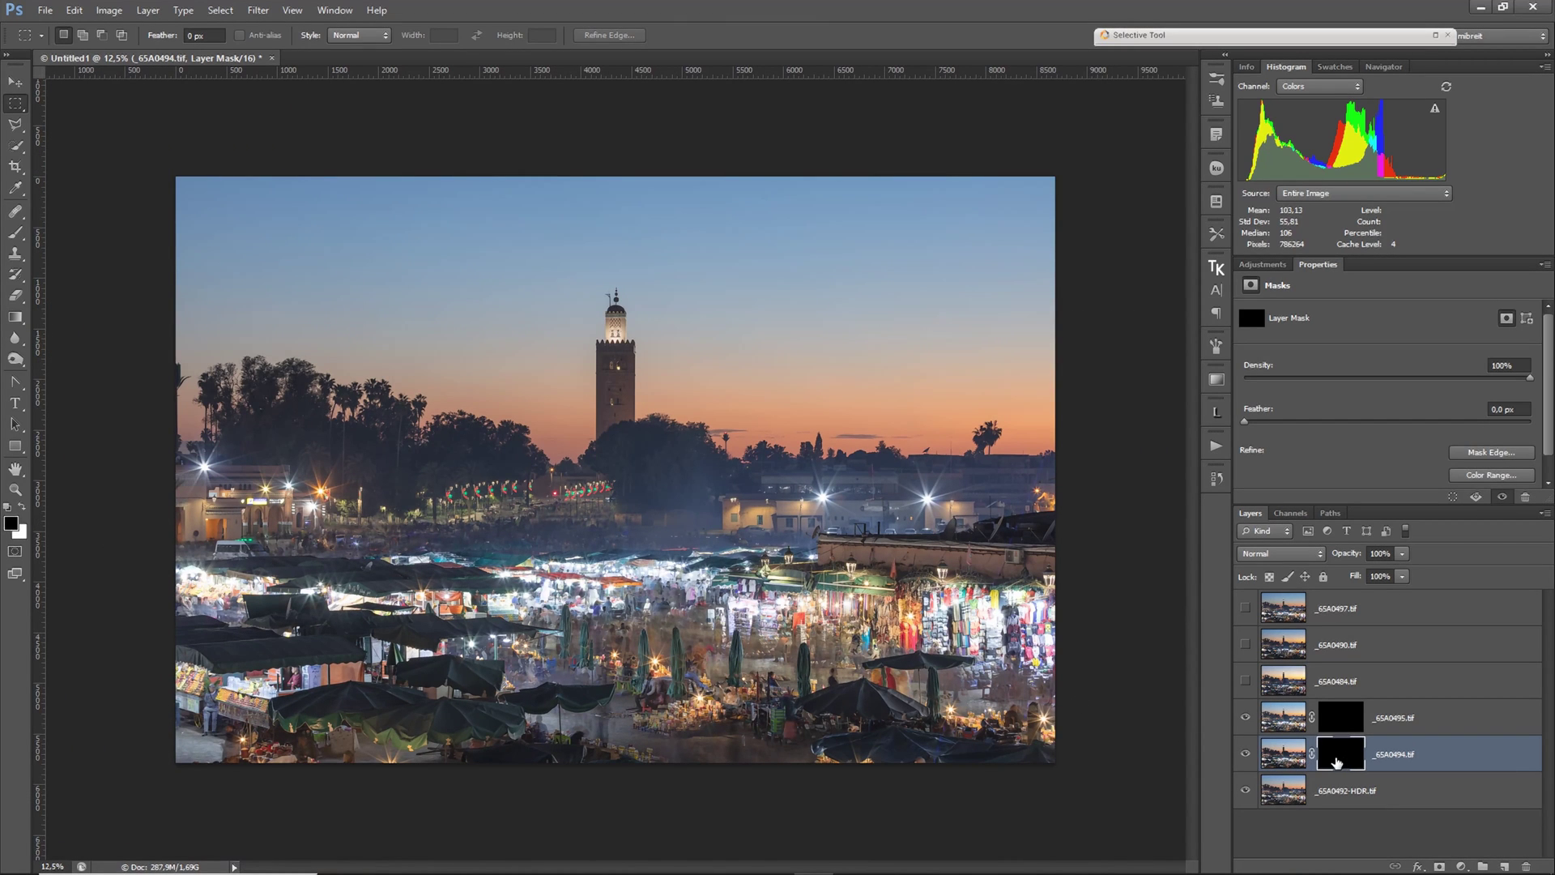
- Compare the masked and unmasked states of _65A0494.tif and _65A0495.tif by temporarily disabling each layer mask
{"action": "left_click", "coordinate": [1338, 758], "text": "shift"}
{"action": "left_click", "coordinate": [1342, 754], "text": "shift"}
{"action": "left_click", "coordinate": [1342, 716], "text": "shift"}
{"action": "left_click", "coordinate": [1340, 721], "text": "shift"}
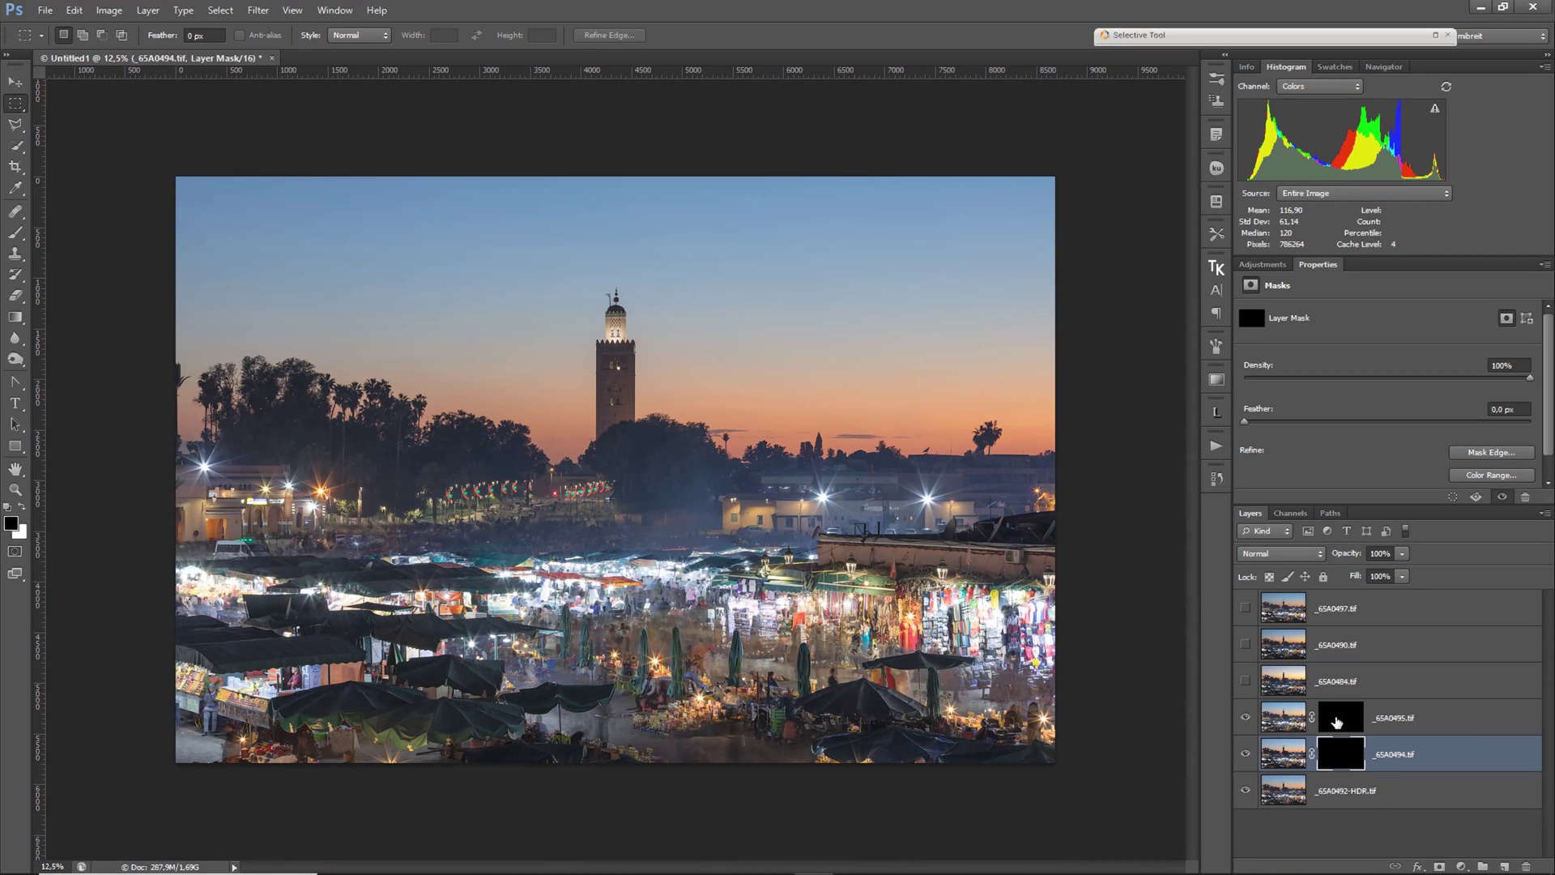
{"action": "left_click", "coordinate": [1337, 721], "text": "shift"}
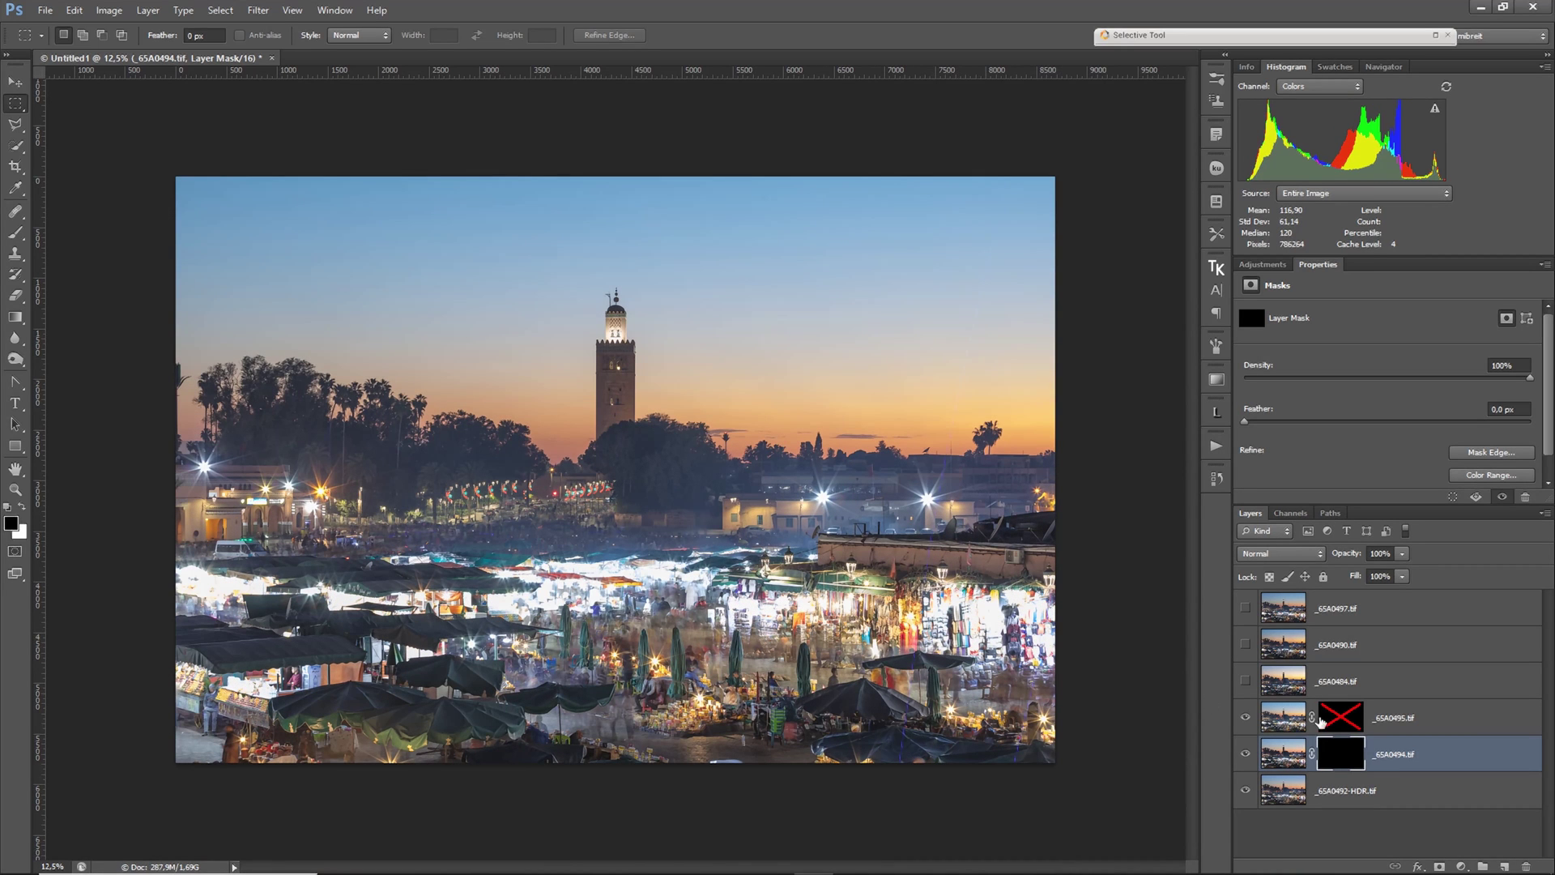
{"action": "left_click", "coordinate": [1340, 719], "text": "shift"}
- Paint white at 40% opacity with a soft brush on the _65A0494.tif mask over the shop stalls and the area around the closed umbrellas
{"action": "key", "text": "b"}
{"action": "right_click", "coordinate": [749, 665], "text": "alt"}
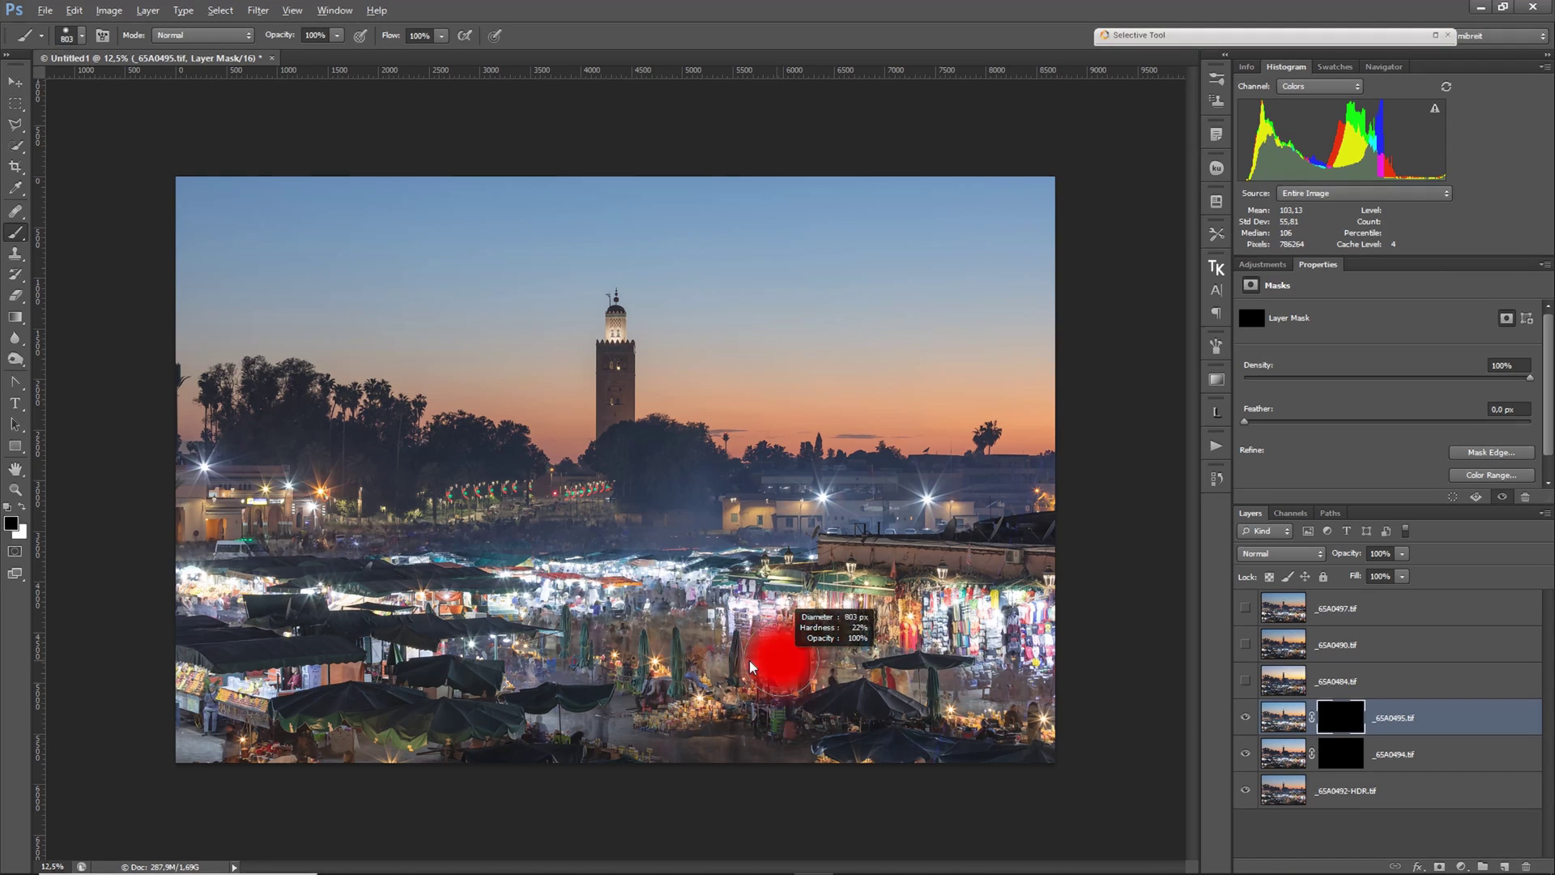
{"action": "scroll", "coordinate": [761, 640], "scroll_direction": "up", "scroll_amount": 5}
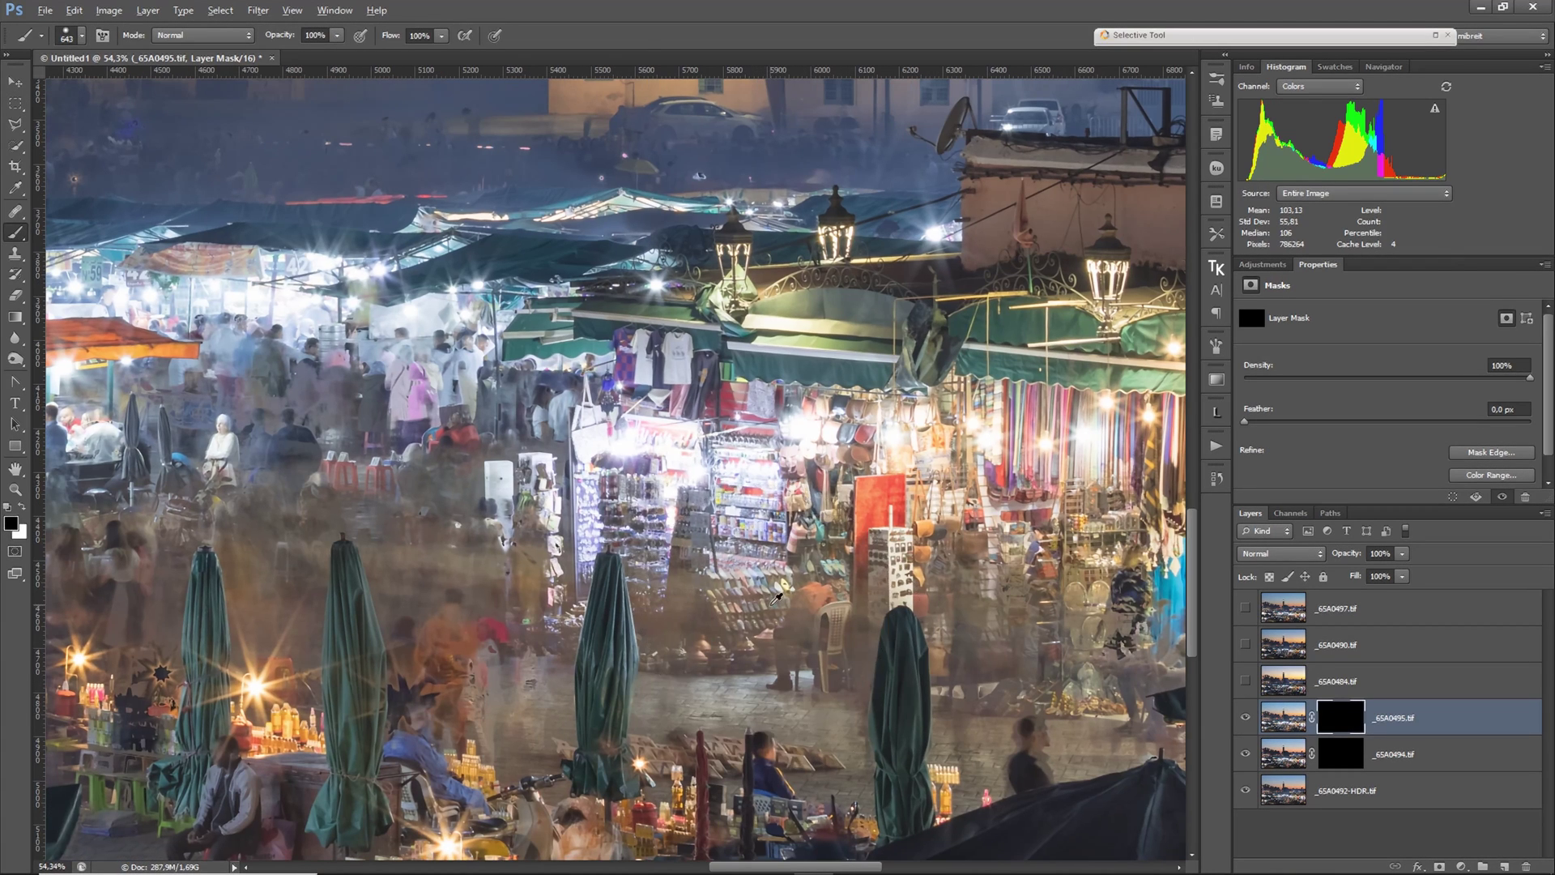
{"action": "right_click", "coordinate": [777, 598], "text": "alt"}
{"action": "left_click", "coordinate": [1337, 758]}
{"action": "left_click", "coordinate": [1336, 757], "text": "shift"}
{"action": "left_click", "coordinate": [1336, 757], "text": "shift"}
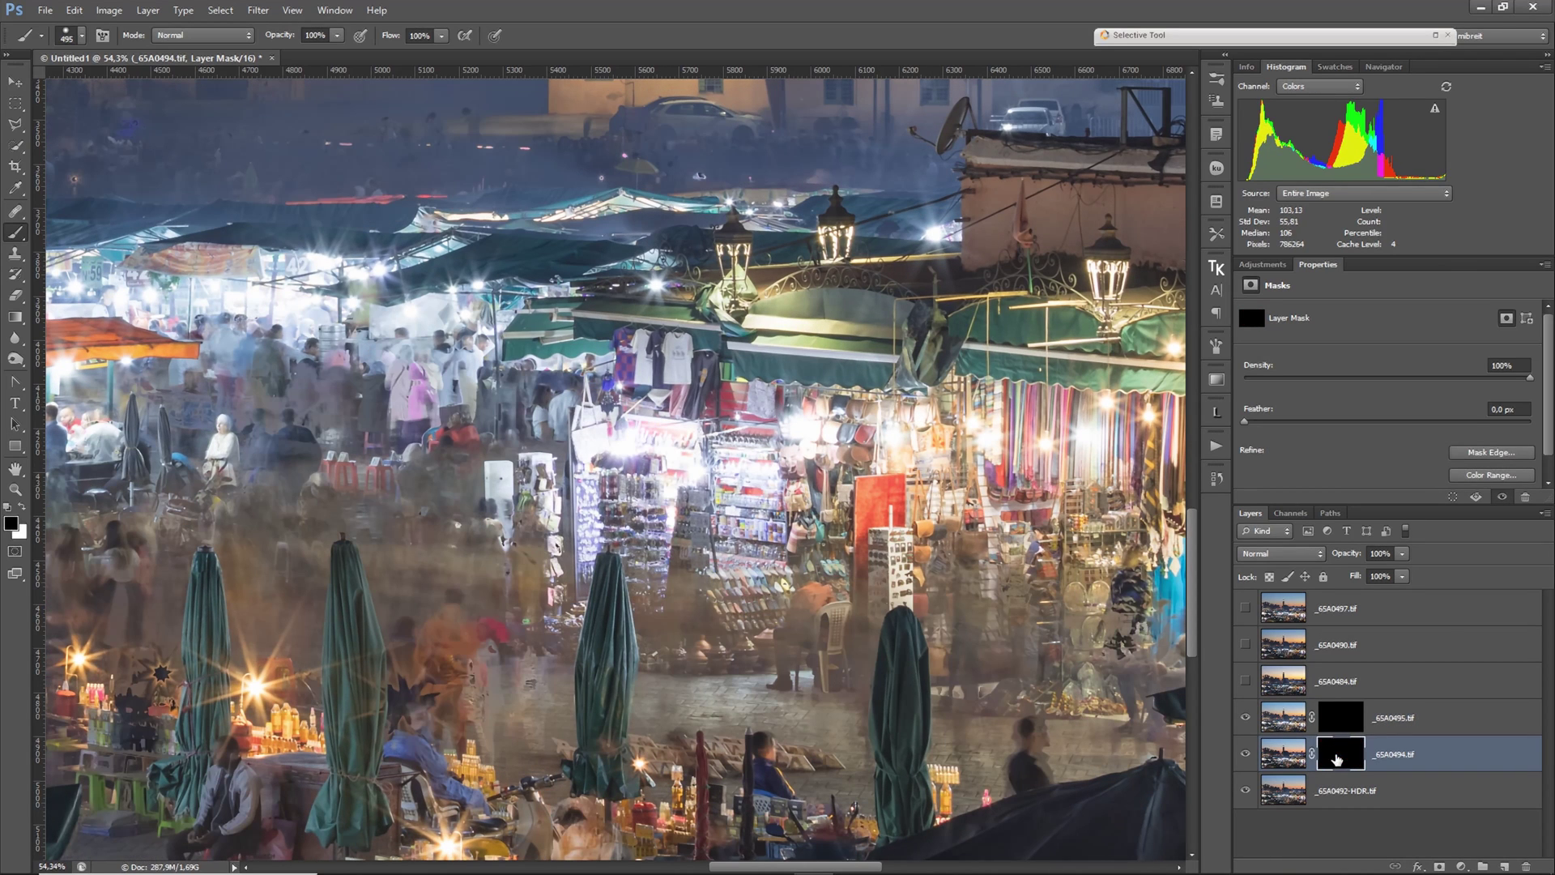
{"action": "right_click", "coordinate": [686, 515], "text": "alt"}
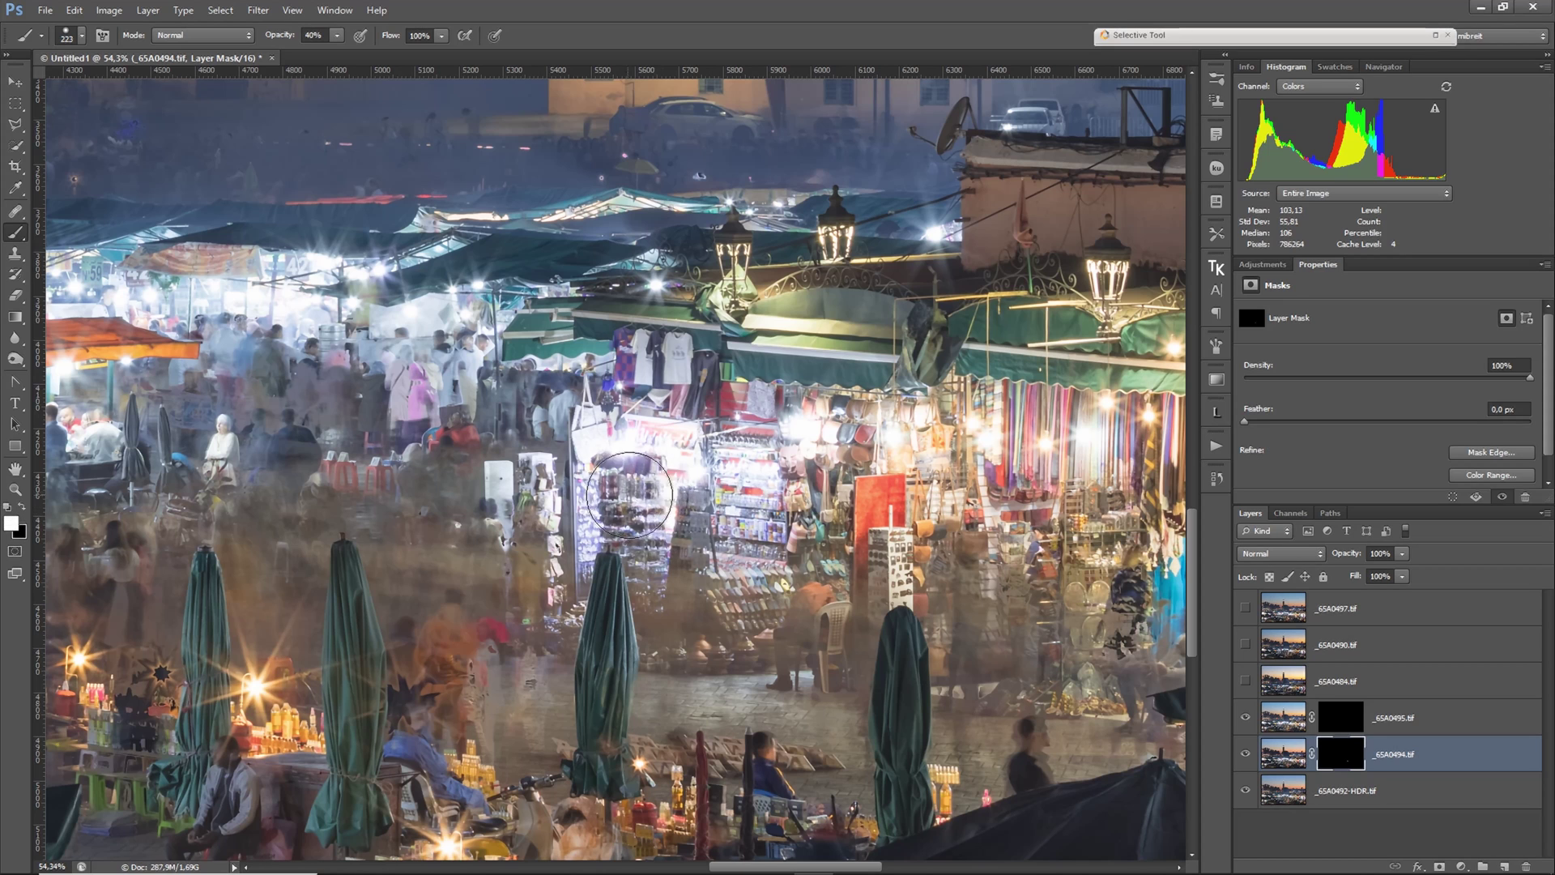
{"action": "mouse_move", "coordinate": [629, 495]}
{"action": "left_mouse_down"}
{"action": "mouse_move", "coordinate": [620, 464]}
{"action": "mouse_move", "coordinate": [775, 474]}
{"action": "left_mouse_up"}
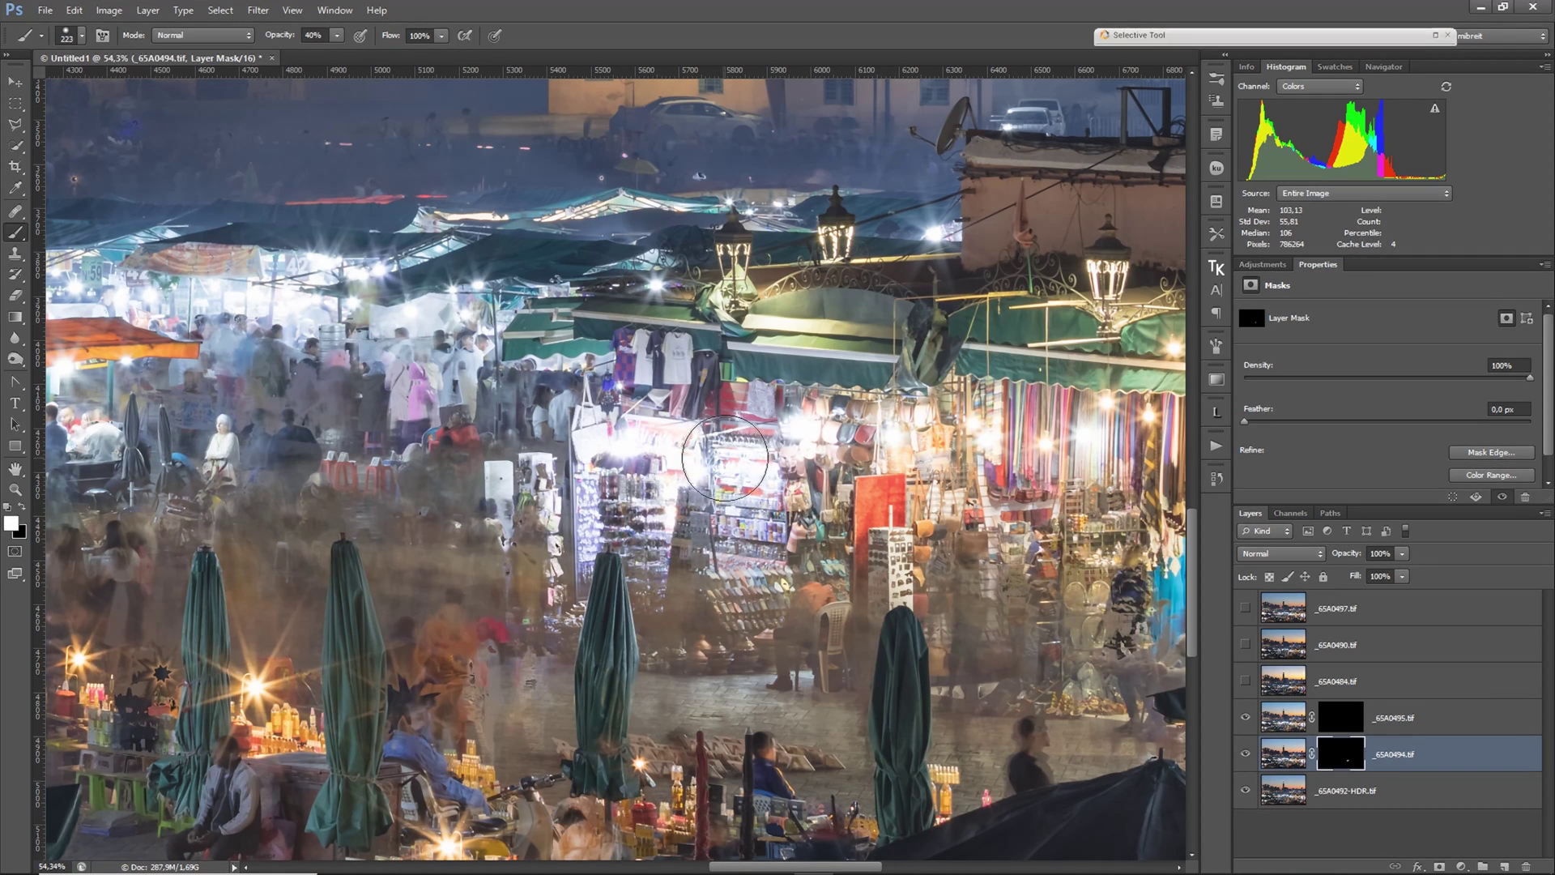
{"action": "mouse_move", "coordinate": [631, 571]}
{"action": "left_mouse_down"}
{"action": "mouse_move", "coordinate": [647, 605]}
{"action": "mouse_move", "coordinate": [782, 606]}
{"action": "left_mouse_up"}
{"action": "mouse_move", "coordinate": [548, 552]}
{"action": "left_mouse_down"}
{"action": "mouse_move", "coordinate": [848, 594]}
{"action": "mouse_move", "coordinate": [863, 610]}
{"action": "mouse_move", "coordinate": [798, 571]}
{"action": "mouse_move", "coordinate": [664, 535]}
{"action": "mouse_move", "coordinate": [380, 579]}
{"action": "mouse_move", "coordinate": [313, 644]}
{"action": "left_mouse_up"}
{"action": "mouse_move", "coordinate": [412, 501]}
{"action": "left_mouse_down"}
{"action": "mouse_move", "coordinate": [737, 465]}
{"action": "mouse_move", "coordinate": [532, 441]}
{"action": "mouse_move", "coordinate": [596, 426]}
{"action": "mouse_move", "coordinate": [725, 418]}
{"action": "mouse_move", "coordinate": [814, 446]}
{"action": "left_mouse_up"}
- Paint white at 40% opacity on the _65A0494.tif mask over the food stalls, closed umbrellas and small lamps in the middle of the market
{"action": "scroll", "coordinate": [493, 477], "scroll_direction": "left", "scroll_amount": 5}
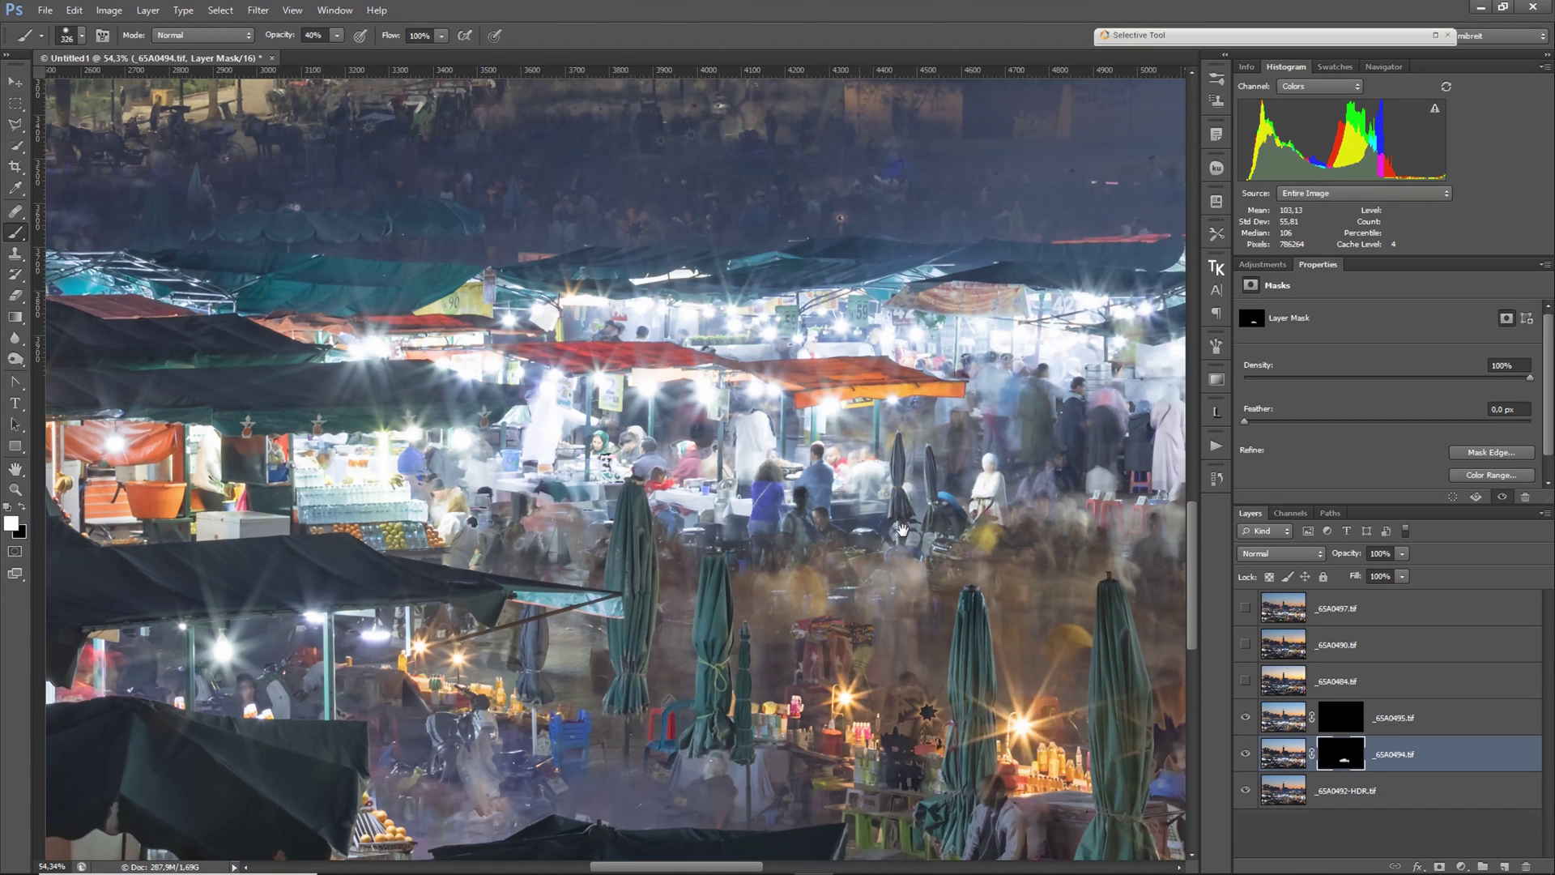
{"action": "mouse_move", "coordinate": [662, 484]}
{"action": "left_mouse_down"}
{"action": "mouse_move", "coordinate": [744, 472]}
{"action": "mouse_move", "coordinate": [425, 477]}
{"action": "mouse_move", "coordinate": [519, 353]}
{"action": "left_mouse_up"}
{"action": "left_click_drag", "start_coordinate": [795, 501], "coordinate": [852, 478]}
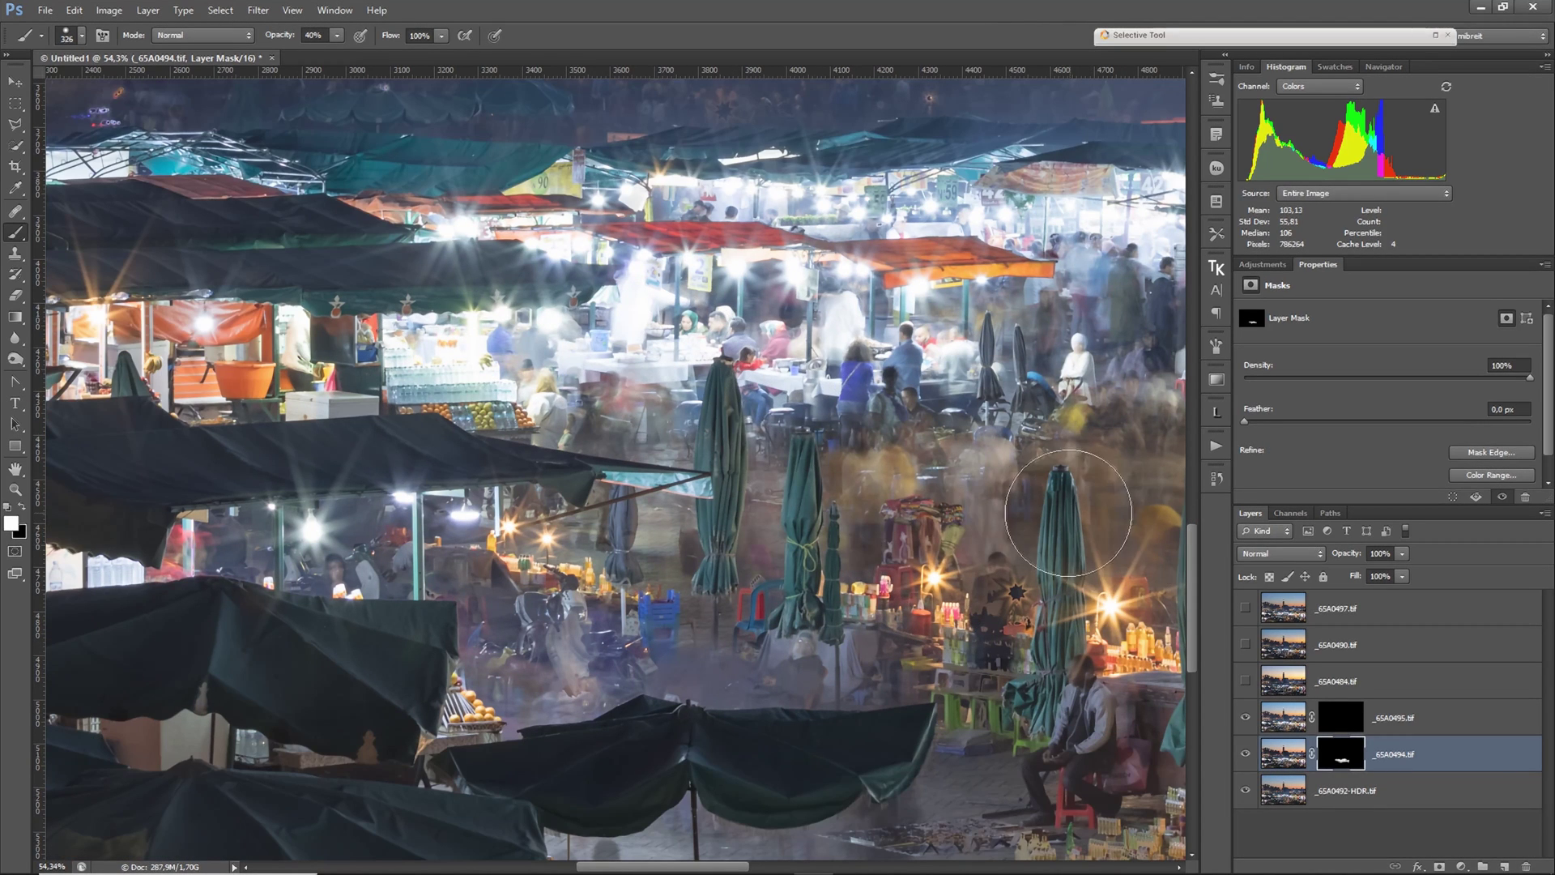
{"action": "mouse_move", "coordinate": [688, 612]}
{"action": "left_mouse_down"}
{"action": "mouse_move", "coordinate": [867, 547]}
{"action": "mouse_move", "coordinate": [1070, 610]}
{"action": "left_mouse_up"}
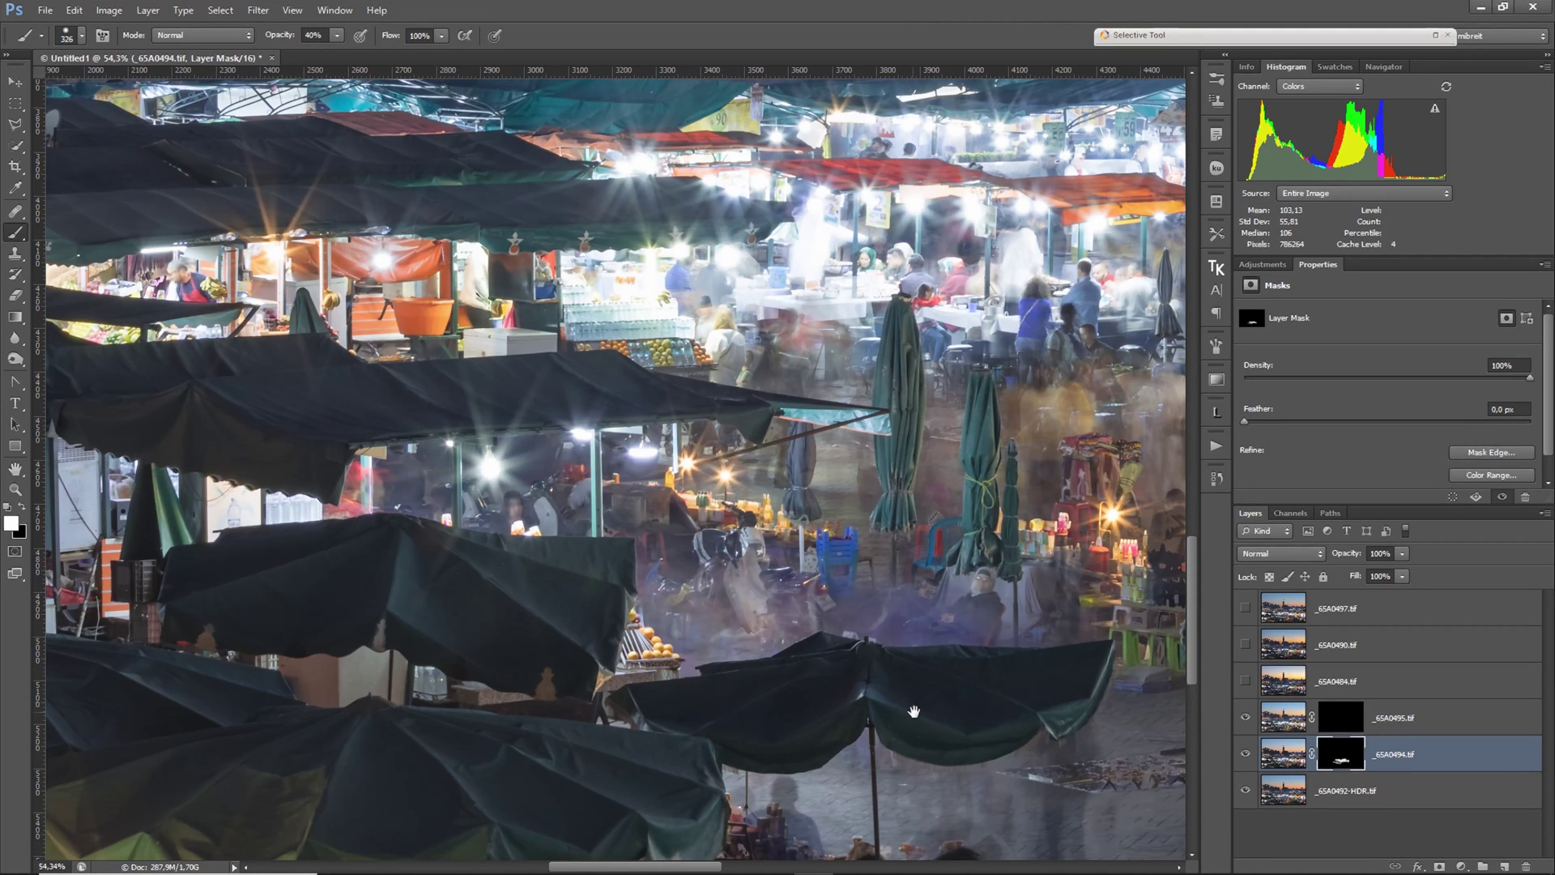
{"action": "left_click_drag", "start_coordinate": [915, 682], "coordinate": [451, 467]}
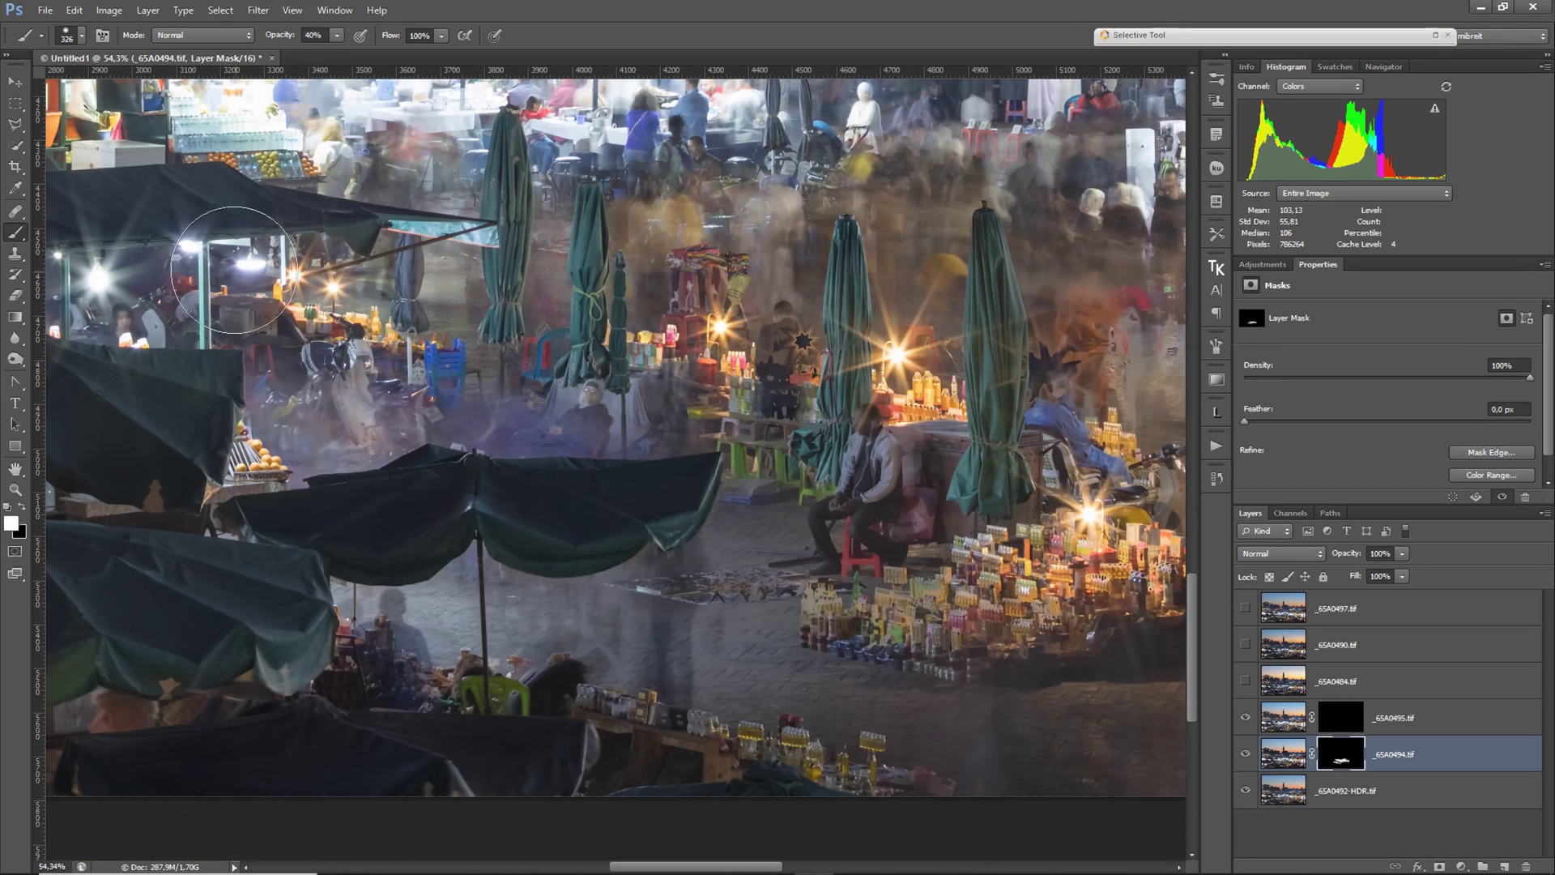
{"action": "left_click_drag", "start_coordinate": [752, 681], "coordinate": [445, 584]}
- Enlarge the brush to 422 px and paint the foreground paving and dark umbrellas along the image's lower edge into the _65A0494.tif mask
{"action": "right_click", "coordinate": [266, 542], "text": "alt"}
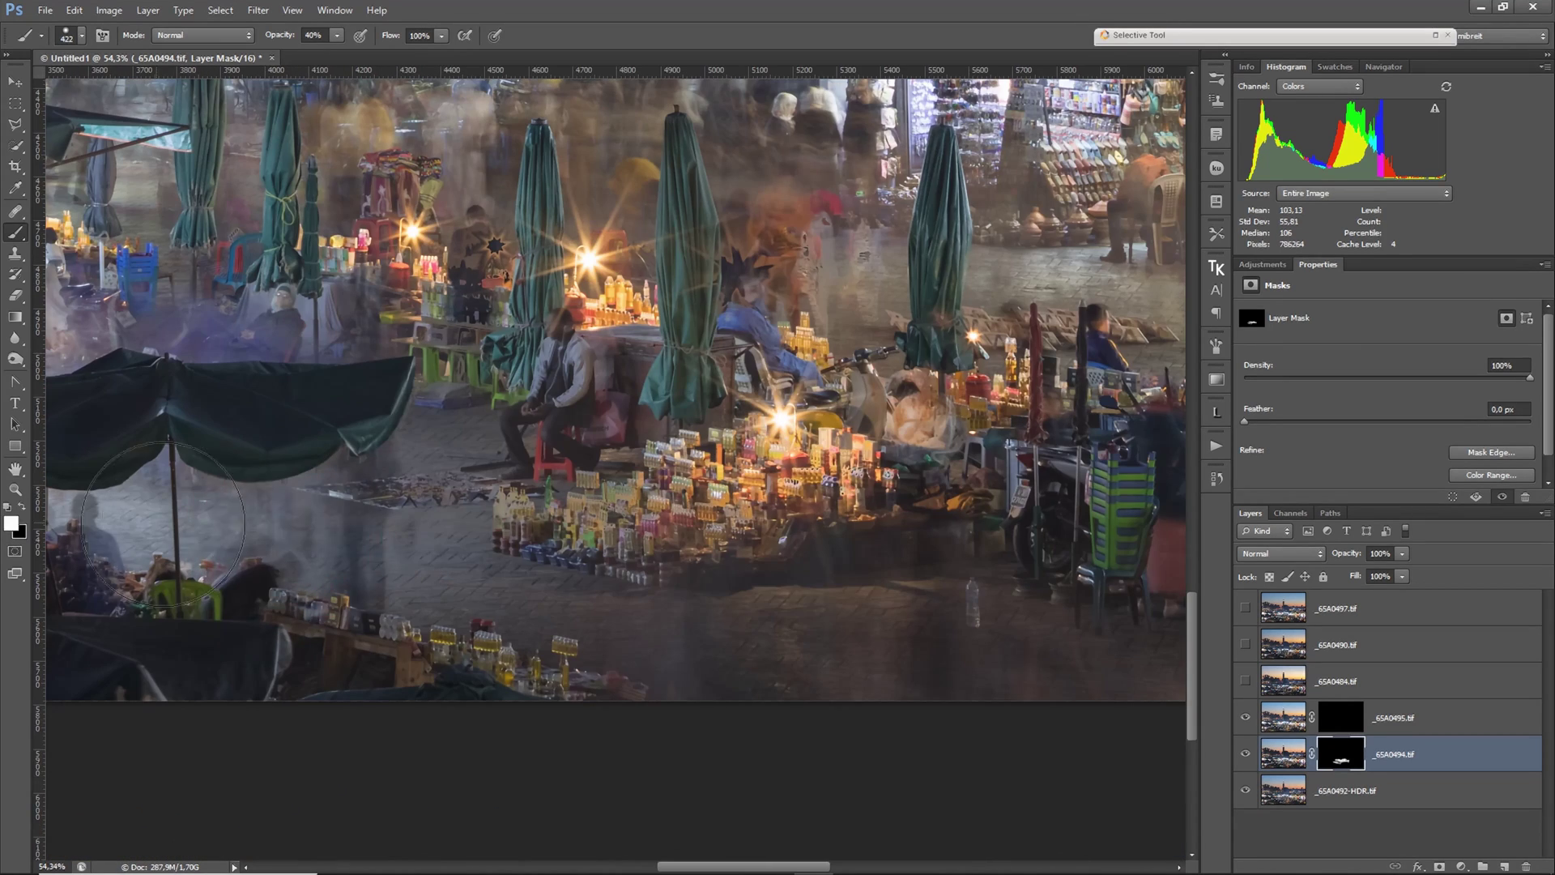
{"action": "left_click_drag", "start_coordinate": [243, 539], "coordinate": [559, 574]}
{"action": "left_click_drag", "start_coordinate": [1024, 628], "coordinate": [486, 653]}
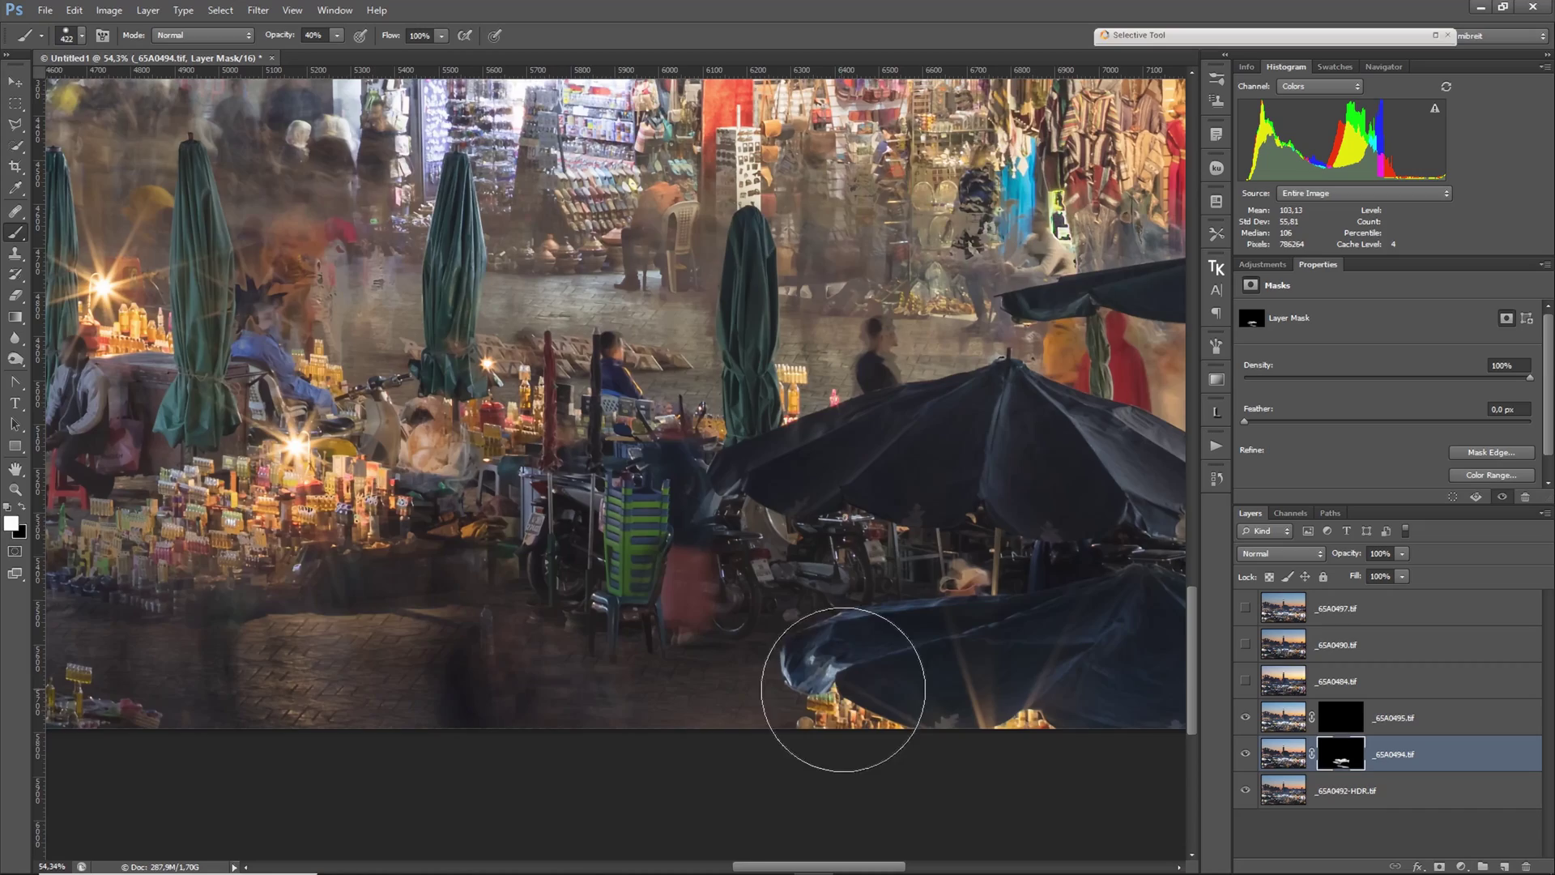
{"action": "left_click_drag", "start_coordinate": [843, 677], "coordinate": [702, 685]}
{"action": "mouse_move", "coordinate": [680, 422]}
{"action": "left_mouse_down"}
{"action": "mouse_move", "coordinate": [539, 584]}
{"action": "mouse_move", "coordinate": [762, 559]}
{"action": "mouse_move", "coordinate": [615, 454]}
{"action": "mouse_move", "coordinate": [769, 469]}
{"action": "mouse_move", "coordinate": [506, 525]}
{"action": "left_mouse_up"}
{"action": "left_click_drag", "start_coordinate": [1029, 482], "coordinate": [628, 515]}
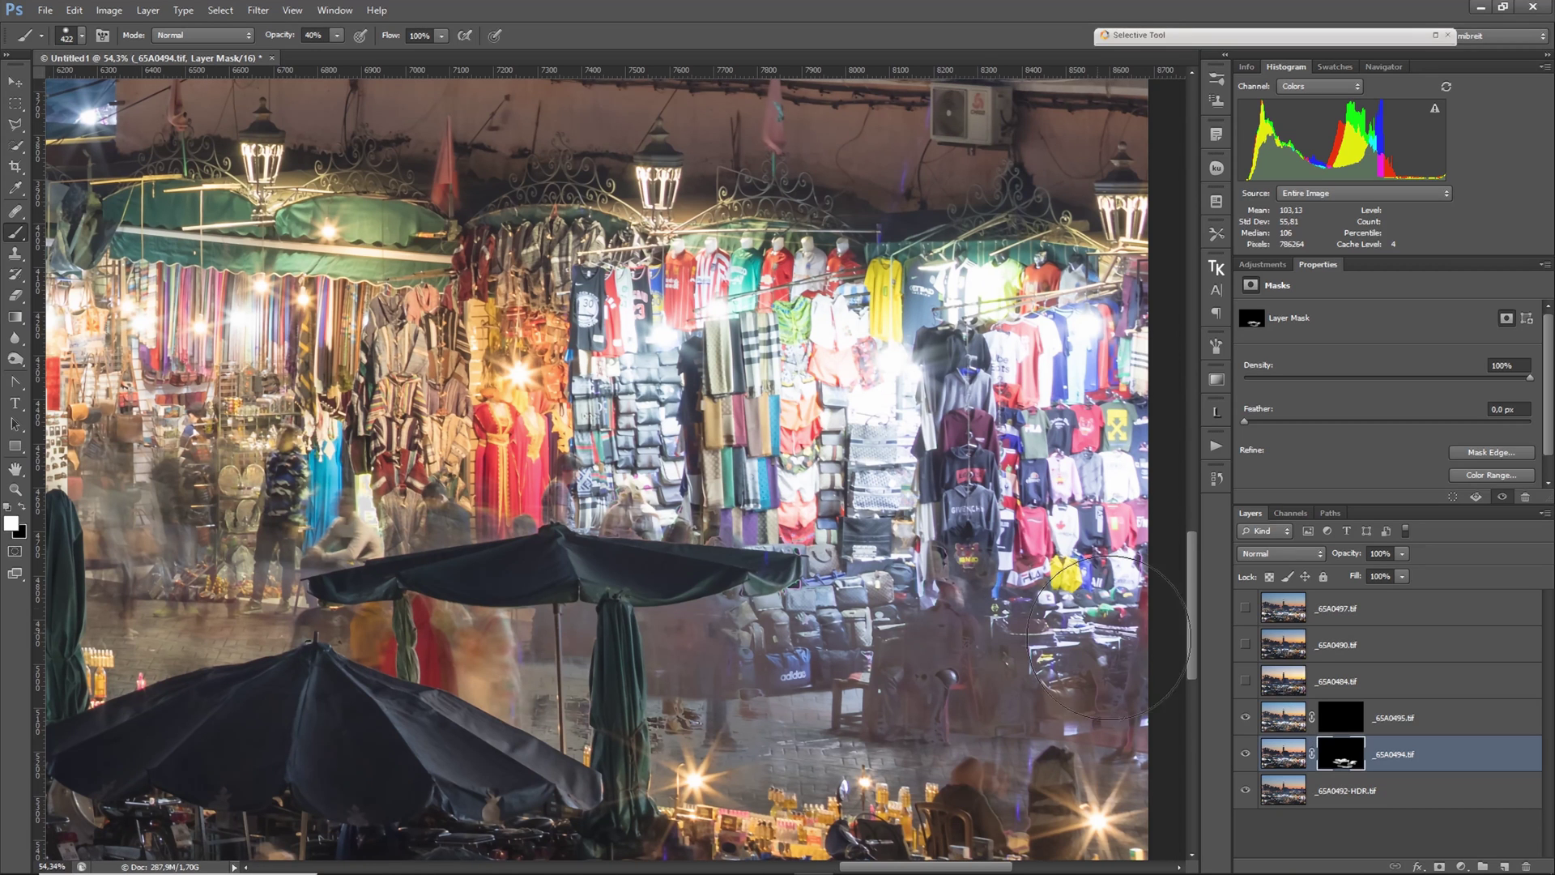
- Paint white on the _65A0494.tif mask over the seated figure below the clothing shops and the neighbouring shop fronts
{"action": "mouse_move", "coordinate": [948, 607]}
{"action": "left_mouse_down"}
{"action": "mouse_move", "coordinate": [923, 636]}
{"action": "mouse_move", "coordinate": [1053, 720]}
{"action": "mouse_move", "coordinate": [1061, 656]}
{"action": "left_mouse_up"}
{"action": "mouse_move", "coordinate": [657, 424]}
{"action": "left_mouse_down"}
{"action": "mouse_move", "coordinate": [581, 447]}
{"action": "mouse_move", "coordinate": [603, 482]}
{"action": "left_mouse_up"}
{"action": "mouse_move", "coordinate": [293, 531]}
{"action": "left_mouse_down"}
{"action": "mouse_move", "coordinate": [678, 536]}
{"action": "mouse_move", "coordinate": [964, 517]}
{"action": "left_mouse_up"}
{"action": "left_click_drag", "start_coordinate": [943, 404], "coordinate": [731, 456]}
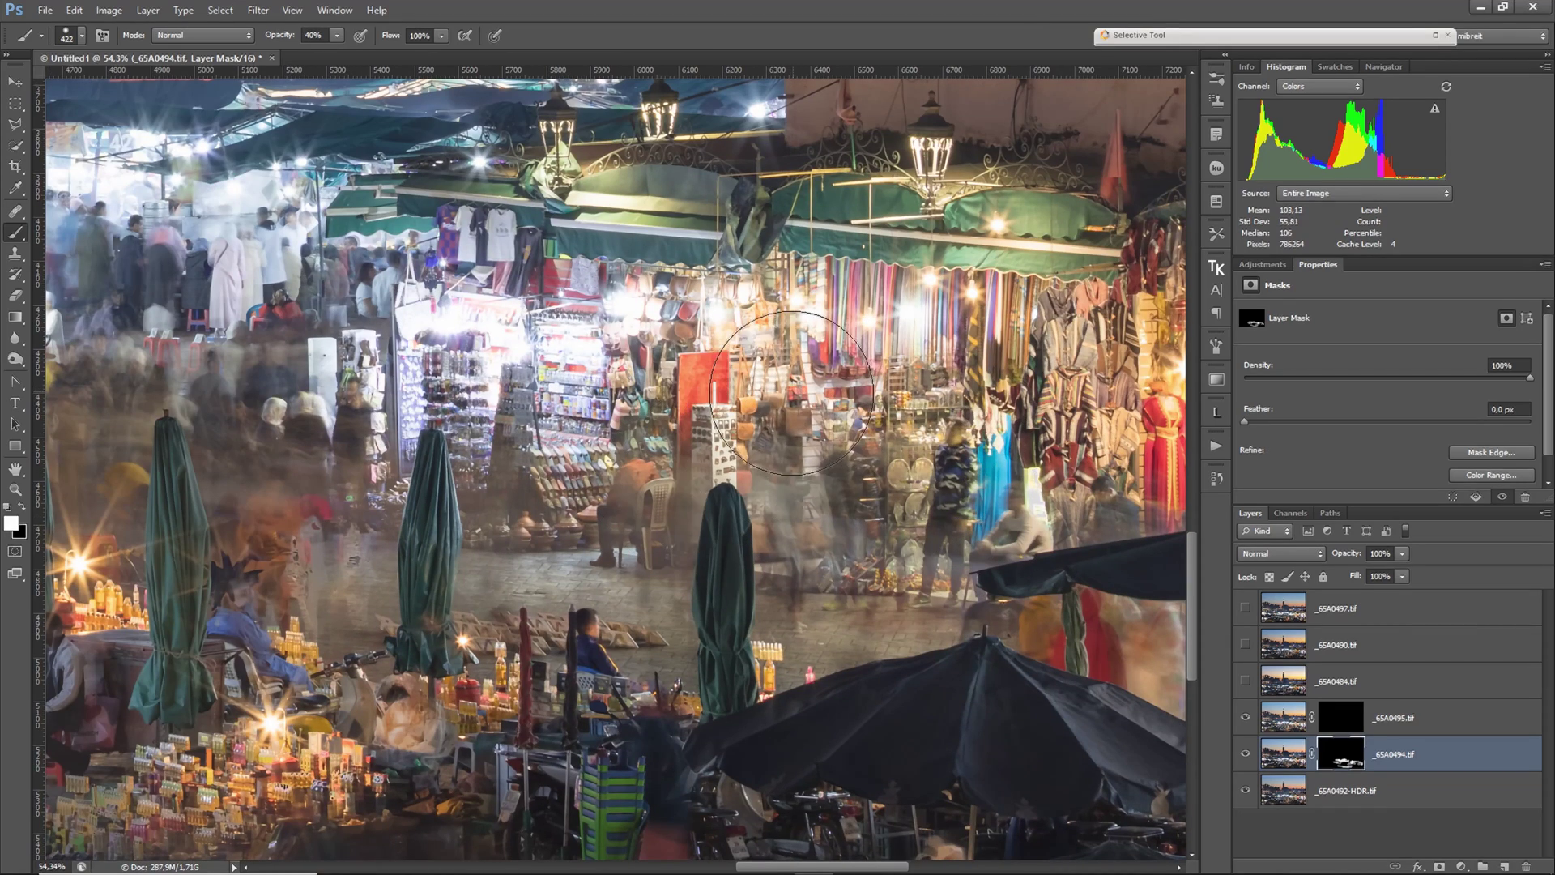
{"action": "left_click_drag", "start_coordinate": [448, 591], "coordinate": [1163, 528]}
{"action": "left_click_drag", "start_coordinate": [156, 615], "coordinate": [925, 563]}
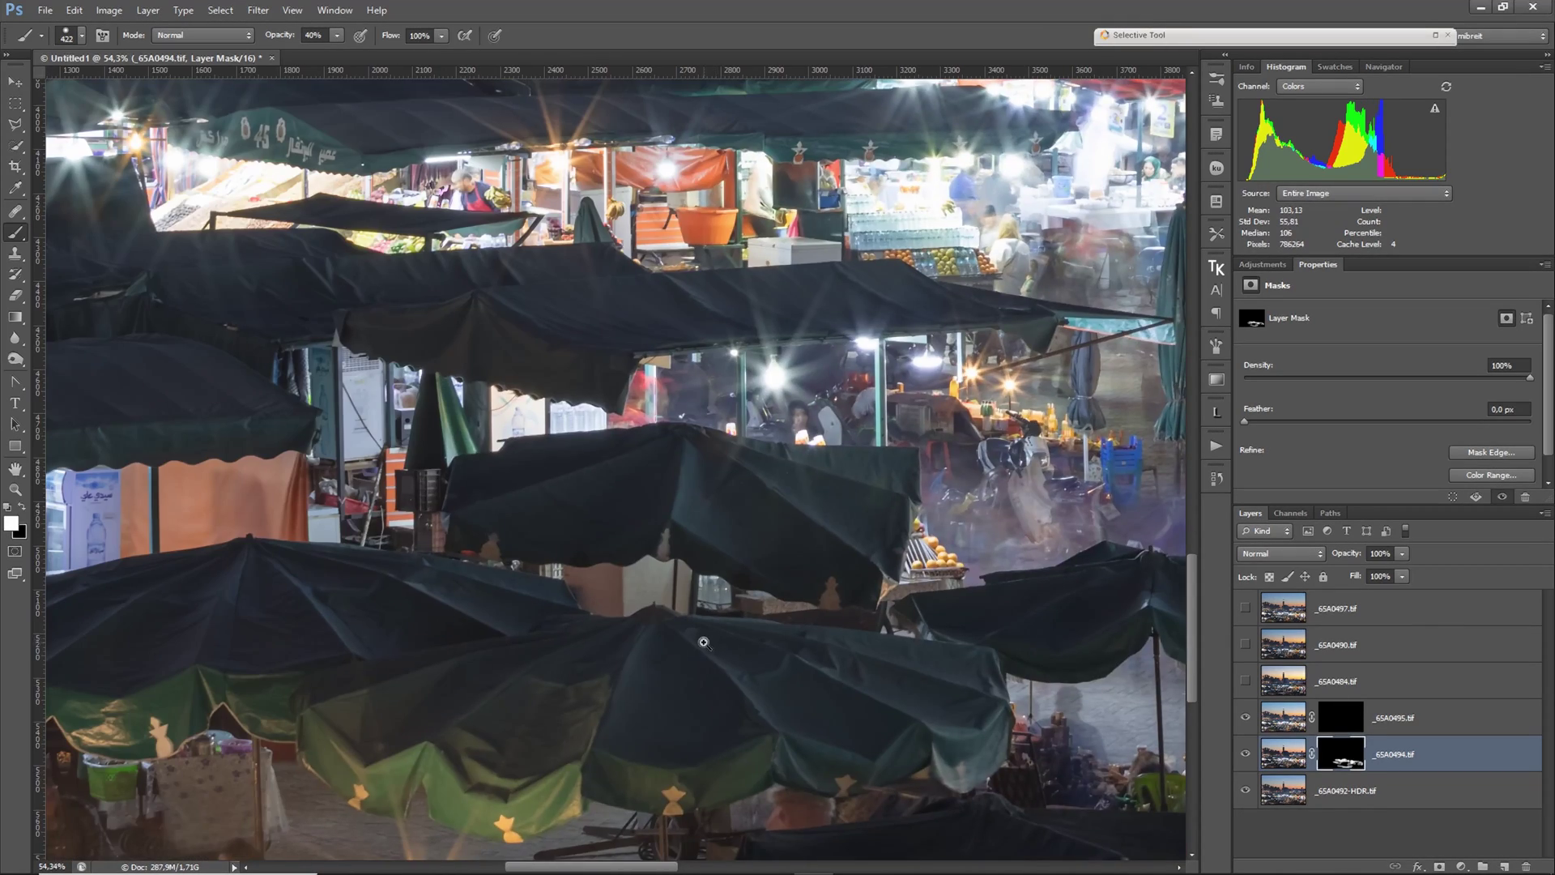
- Paint the fruit stalls and awnings in the image's lower-left corner into the _65A0494.tif mask with a brush of 646 px, then 558 px
{"action": "key", "text": "ctrl+minus"}
{"action": "left_click_drag", "start_coordinate": [424, 691], "coordinate": [923, 483]}
{"action": "left_click_drag", "start_coordinate": [702, 592], "coordinate": [791, 593]}
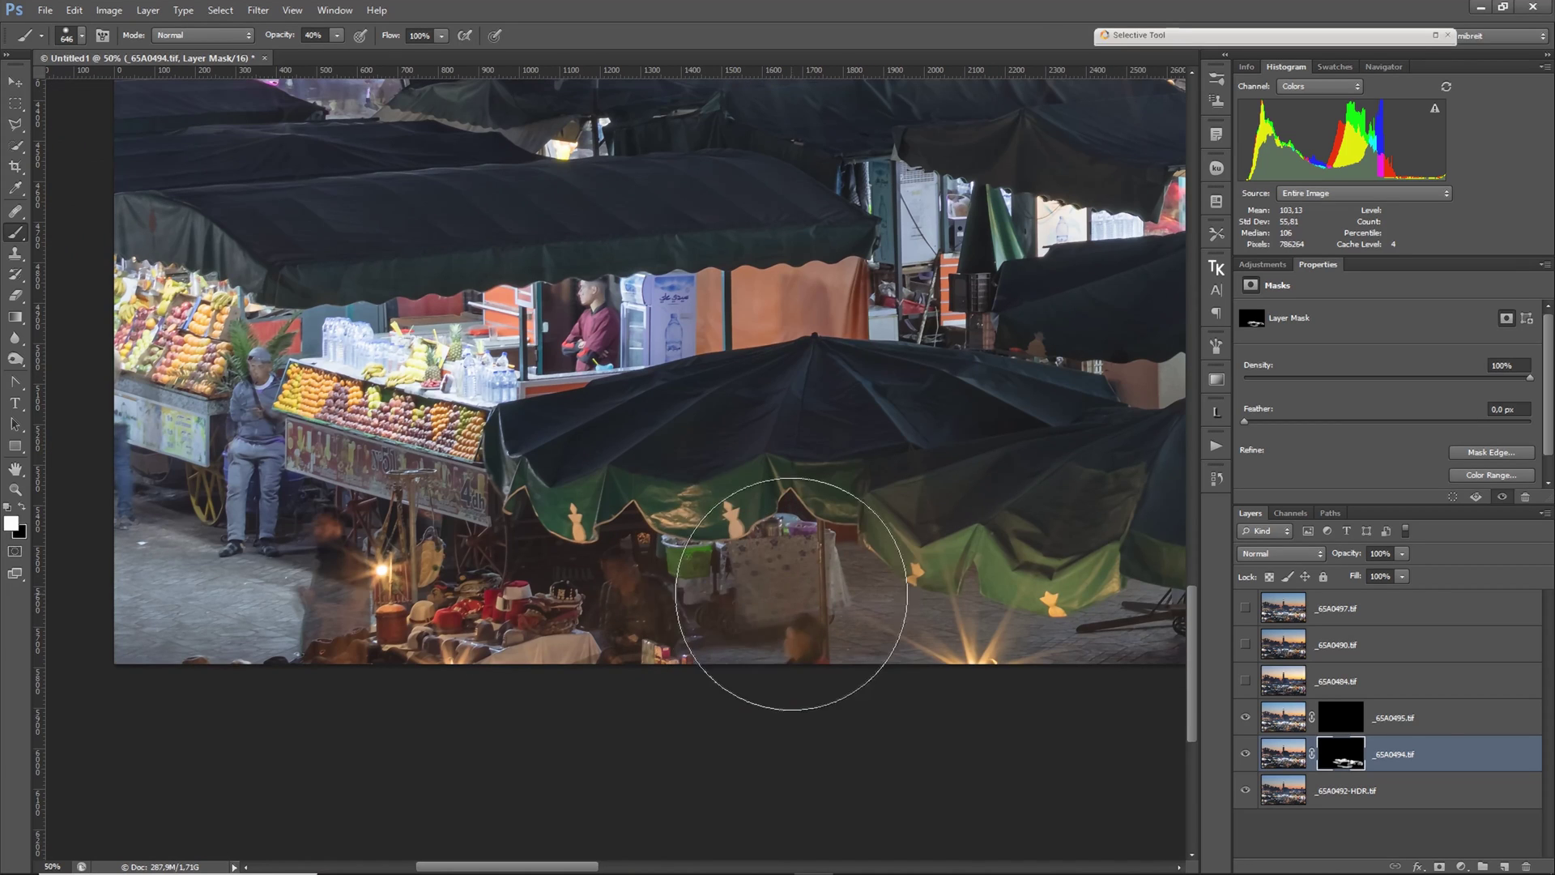
{"action": "mouse_move", "coordinate": [476, 162]}
{"action": "left_mouse_down"}
{"action": "mouse_move", "coordinate": [635, 454]}
{"action": "mouse_move", "coordinate": [570, 662]}
{"action": "left_mouse_up"}
{"action": "left_click_drag", "start_coordinate": [337, 501], "coordinate": [301, 501]}
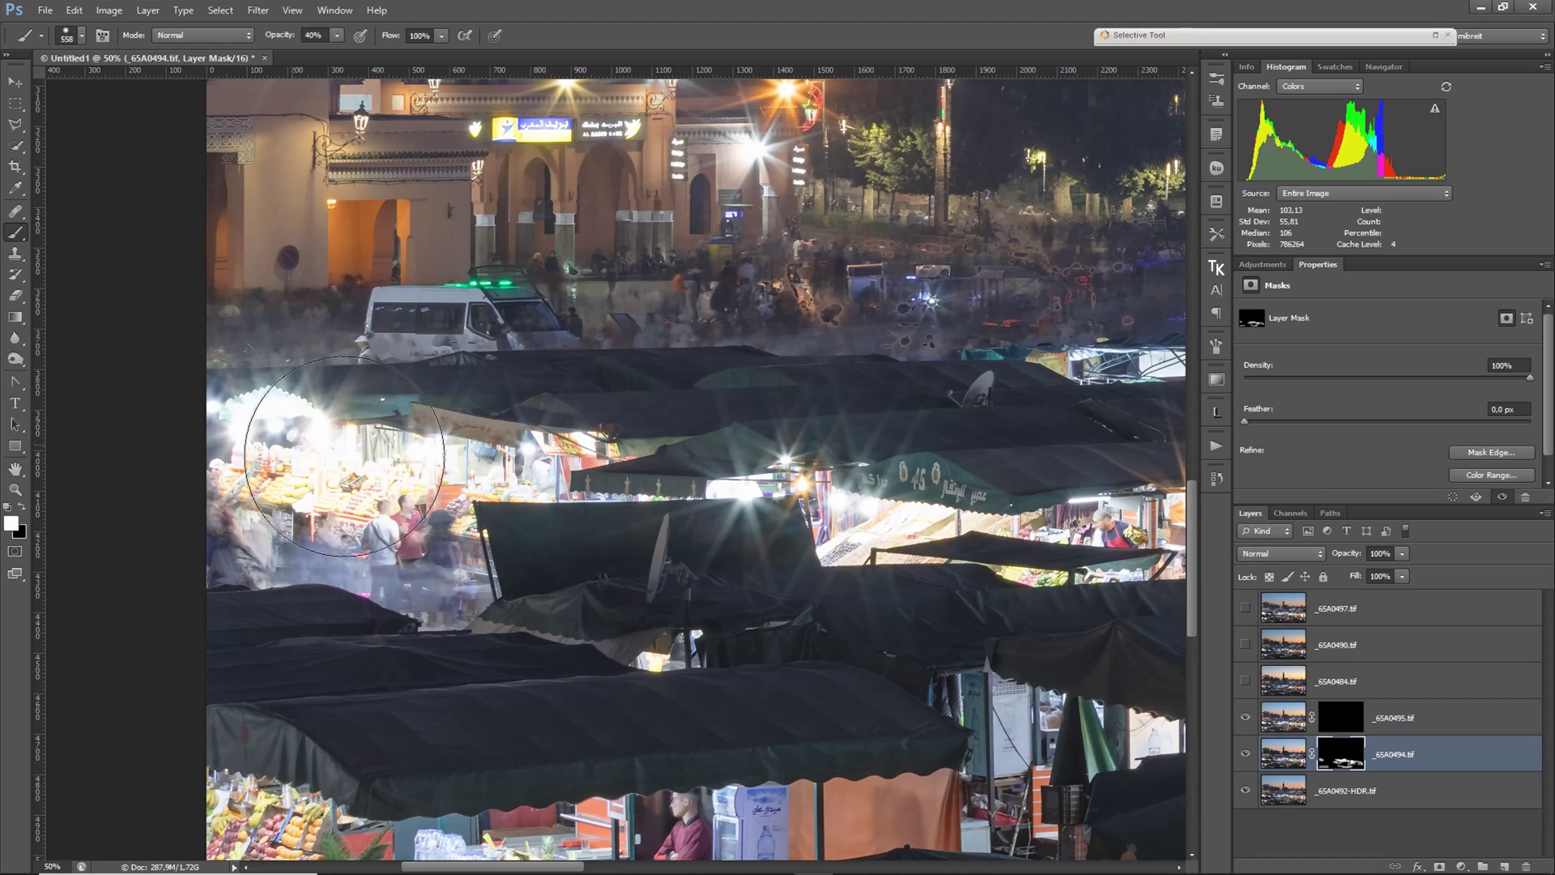
{"action": "mouse_move", "coordinate": [553, 472]}
{"action": "left_mouse_down"}
{"action": "mouse_move", "coordinate": [341, 633]}
{"action": "mouse_move", "coordinate": [512, 692]}
{"action": "left_mouse_up"}
- Reduce the brush to 438 px and paint the crowd strip between the stall roofs and the background buildings into the _65A0494.tif mask
{"action": "left_click_drag", "start_coordinate": [418, 513], "coordinate": [369, 513]}
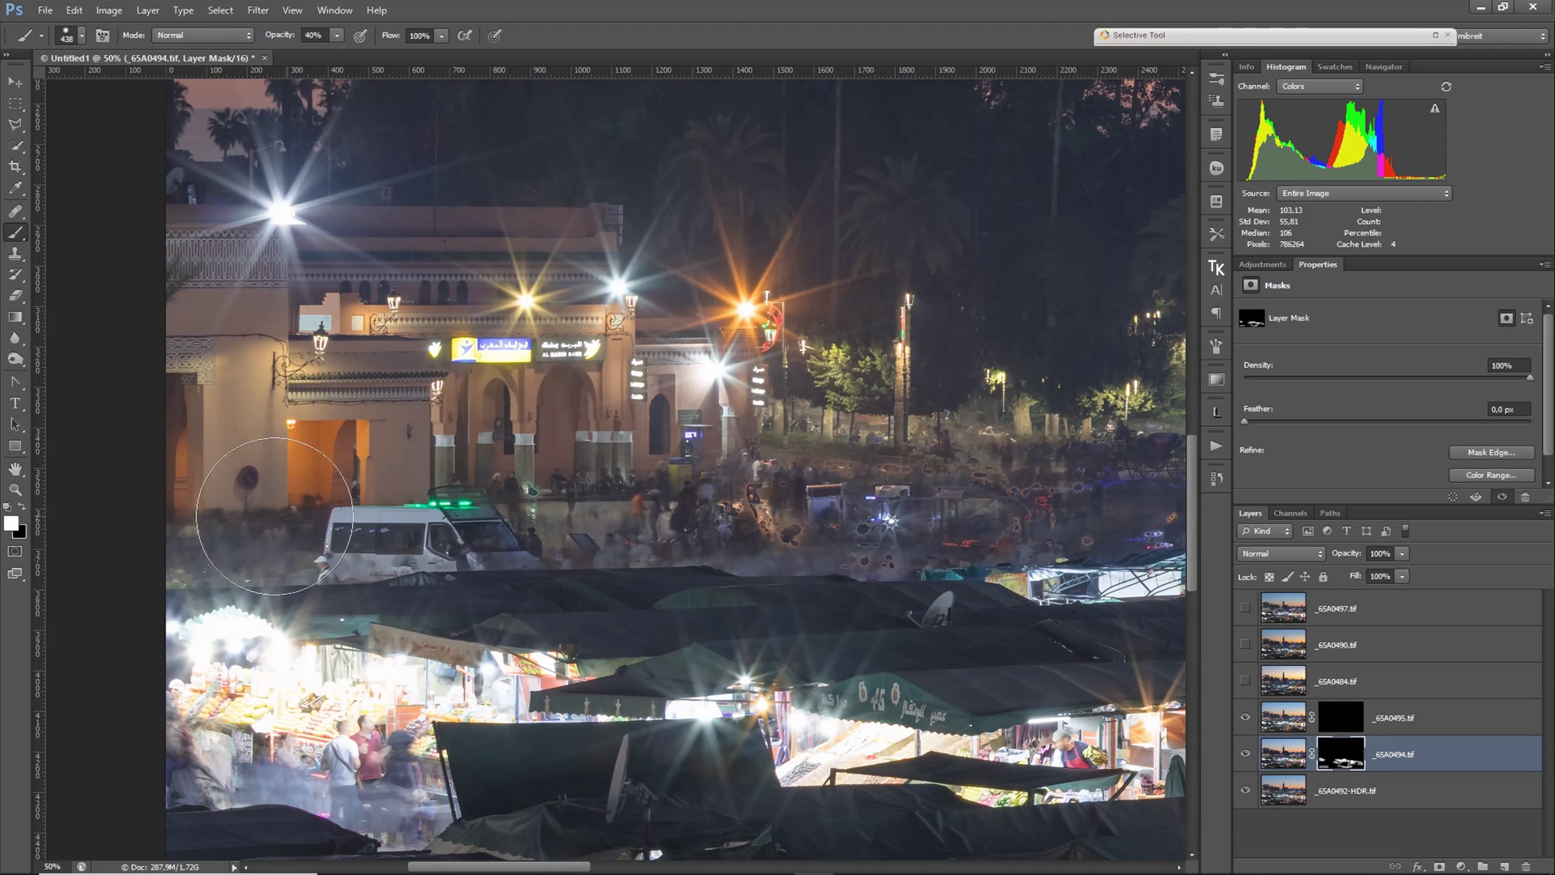
{"action": "left_click_drag", "start_coordinate": [599, 506], "coordinate": [208, 538]}
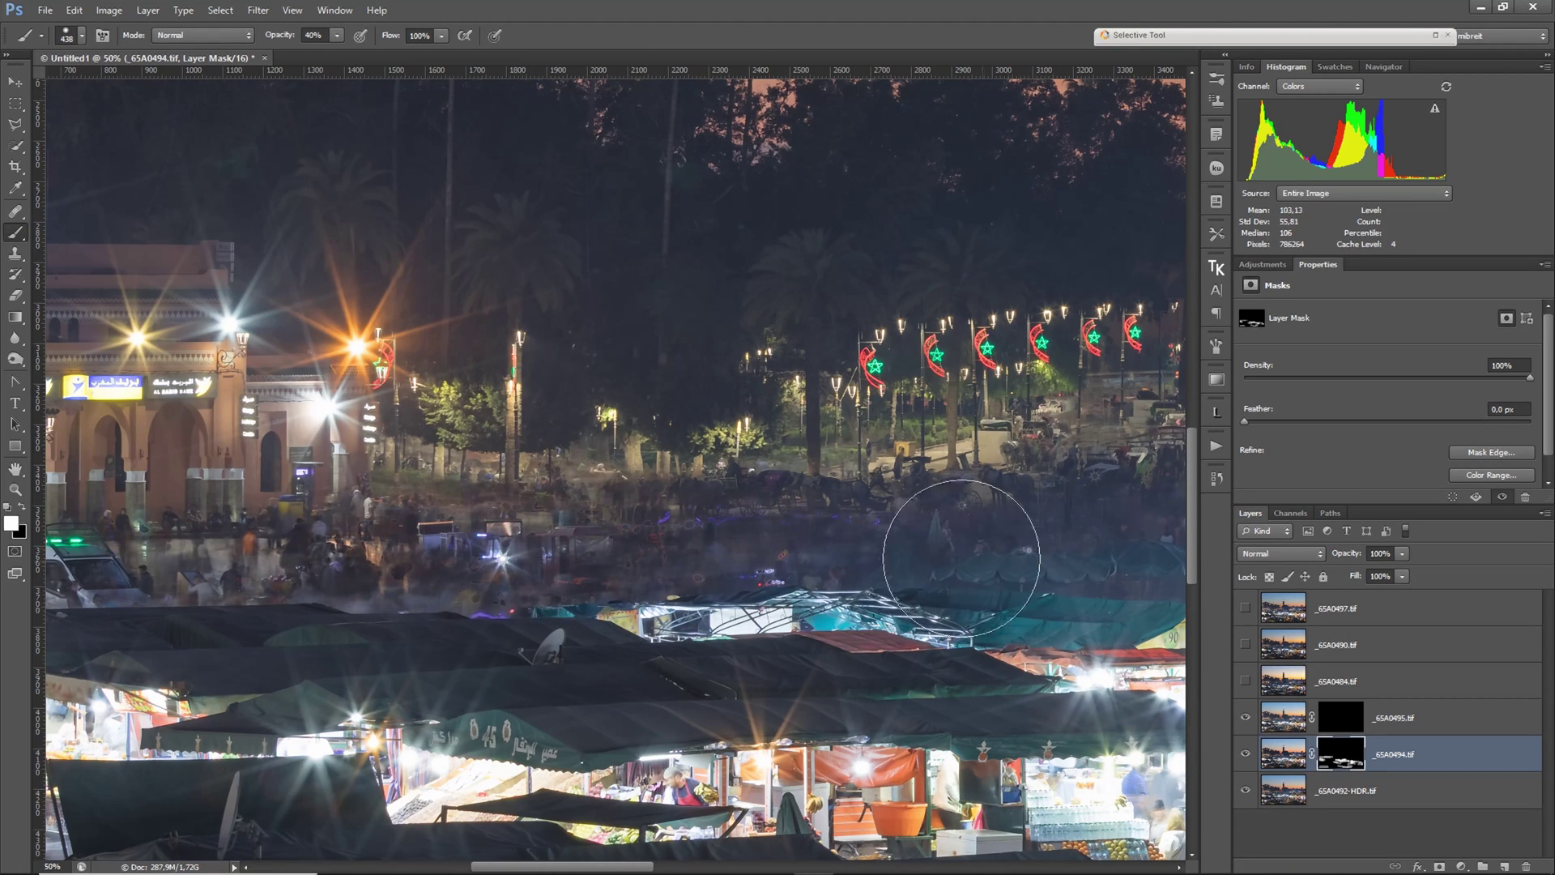
{"action": "left_click_drag", "start_coordinate": [445, 548], "coordinate": [916, 546]}
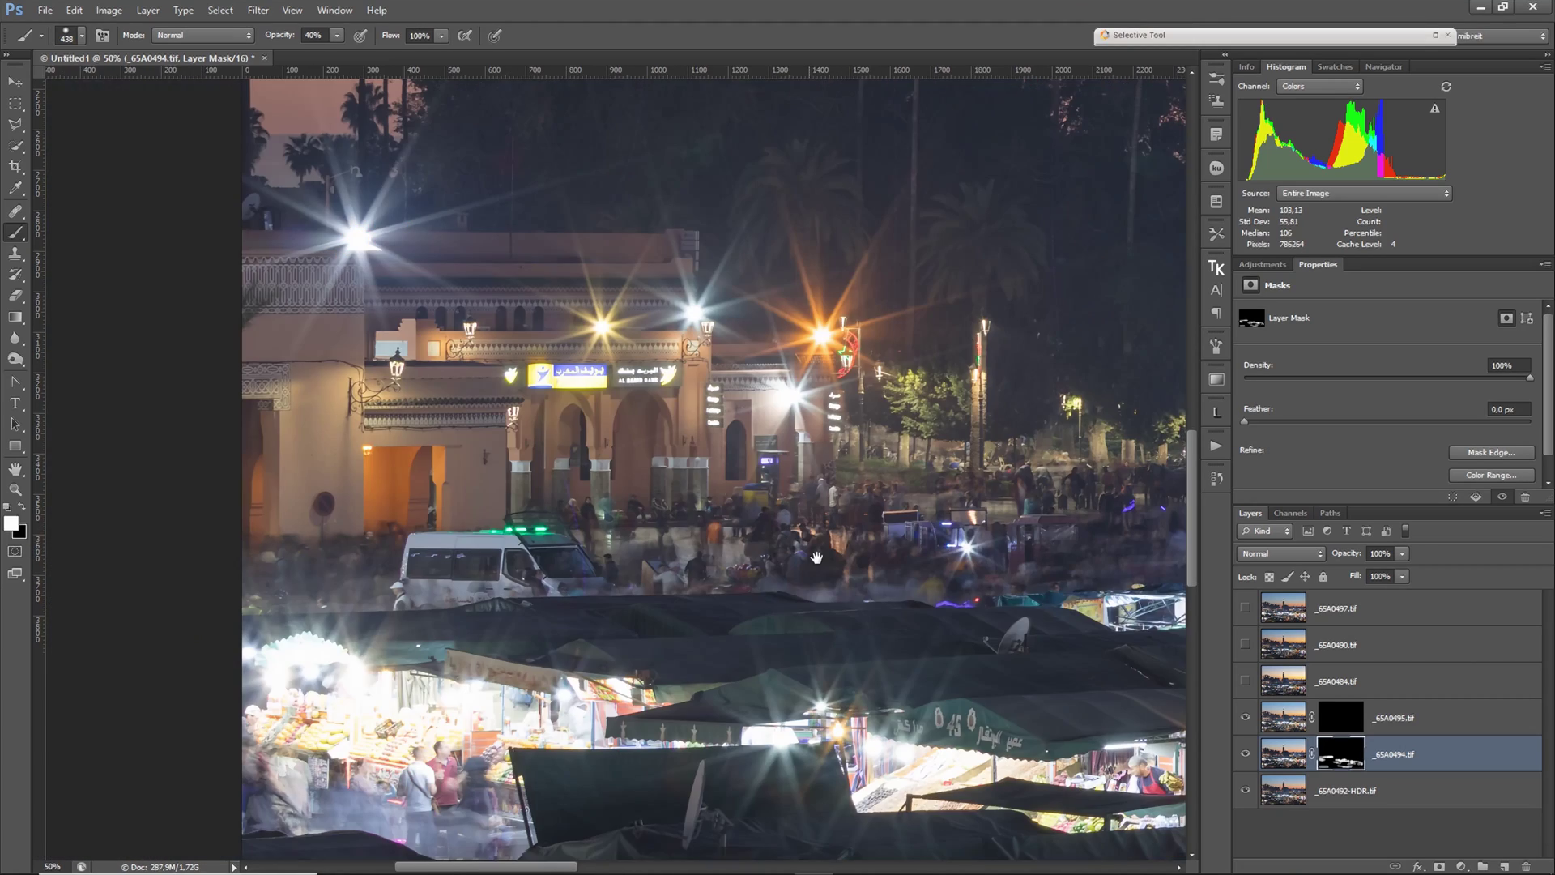
{"action": "left_click_drag", "start_coordinate": [1058, 529], "coordinate": [326, 581]}
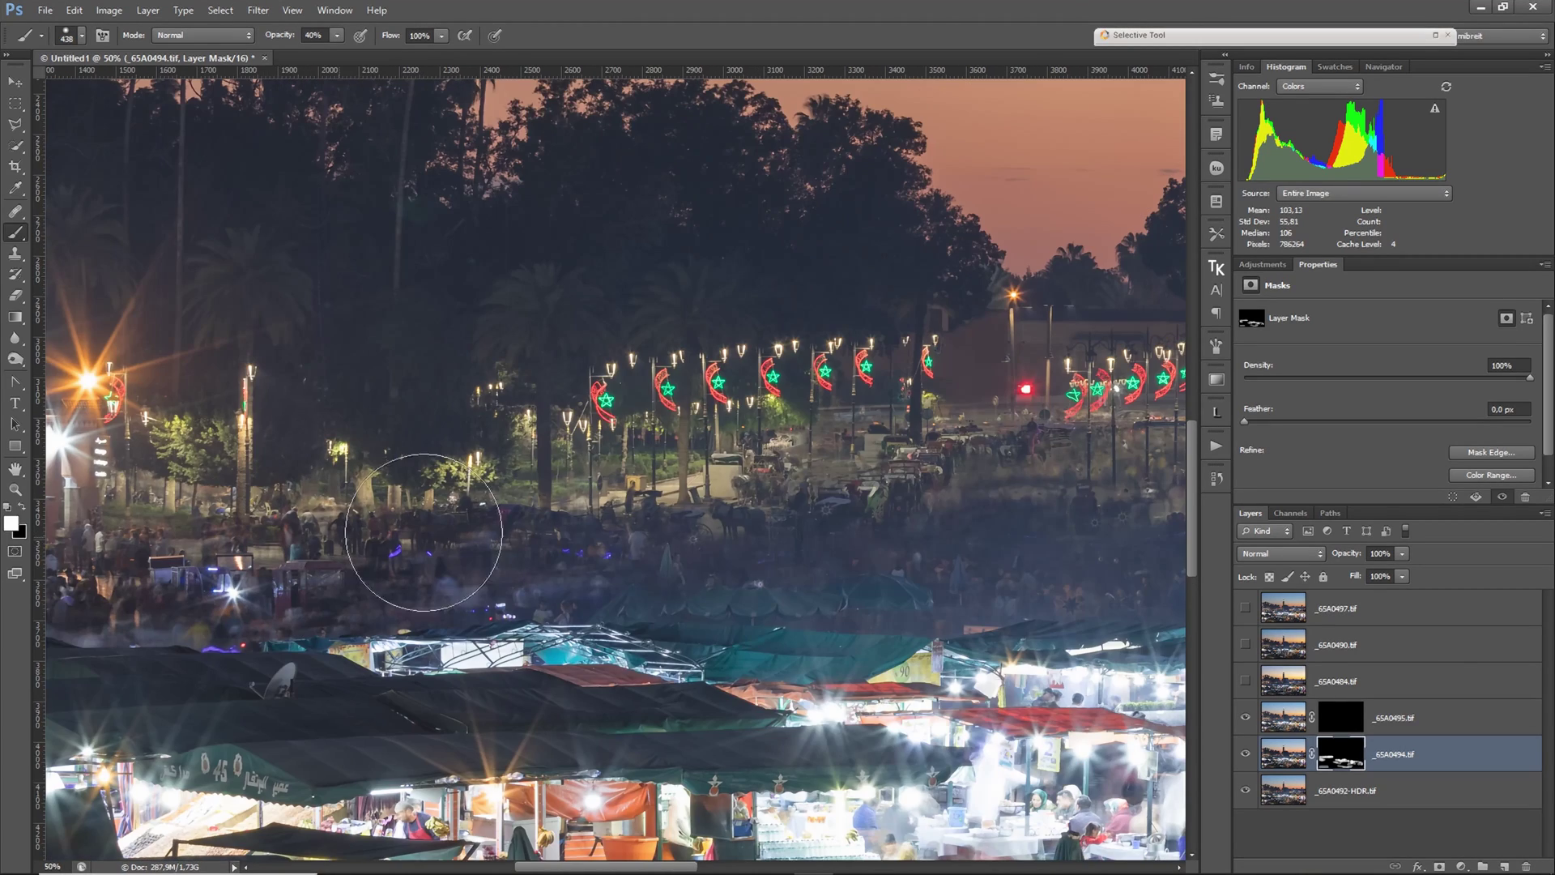
{"action": "left_click_drag", "start_coordinate": [1024, 542], "coordinate": [519, 557]}
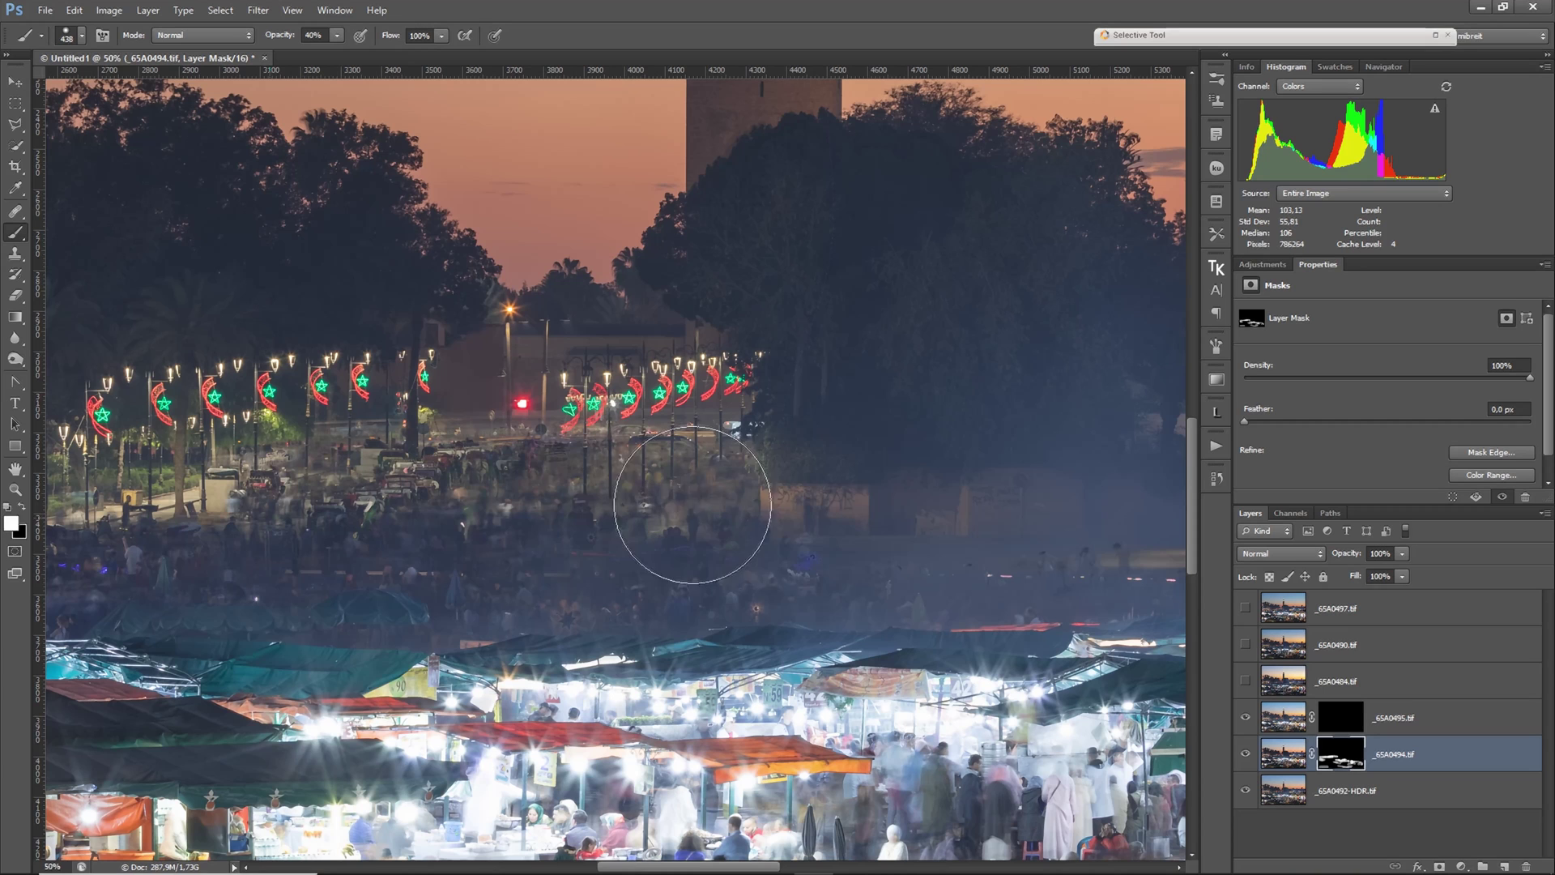
{"action": "left_click_drag", "start_coordinate": [979, 558], "coordinate": [493, 569]}
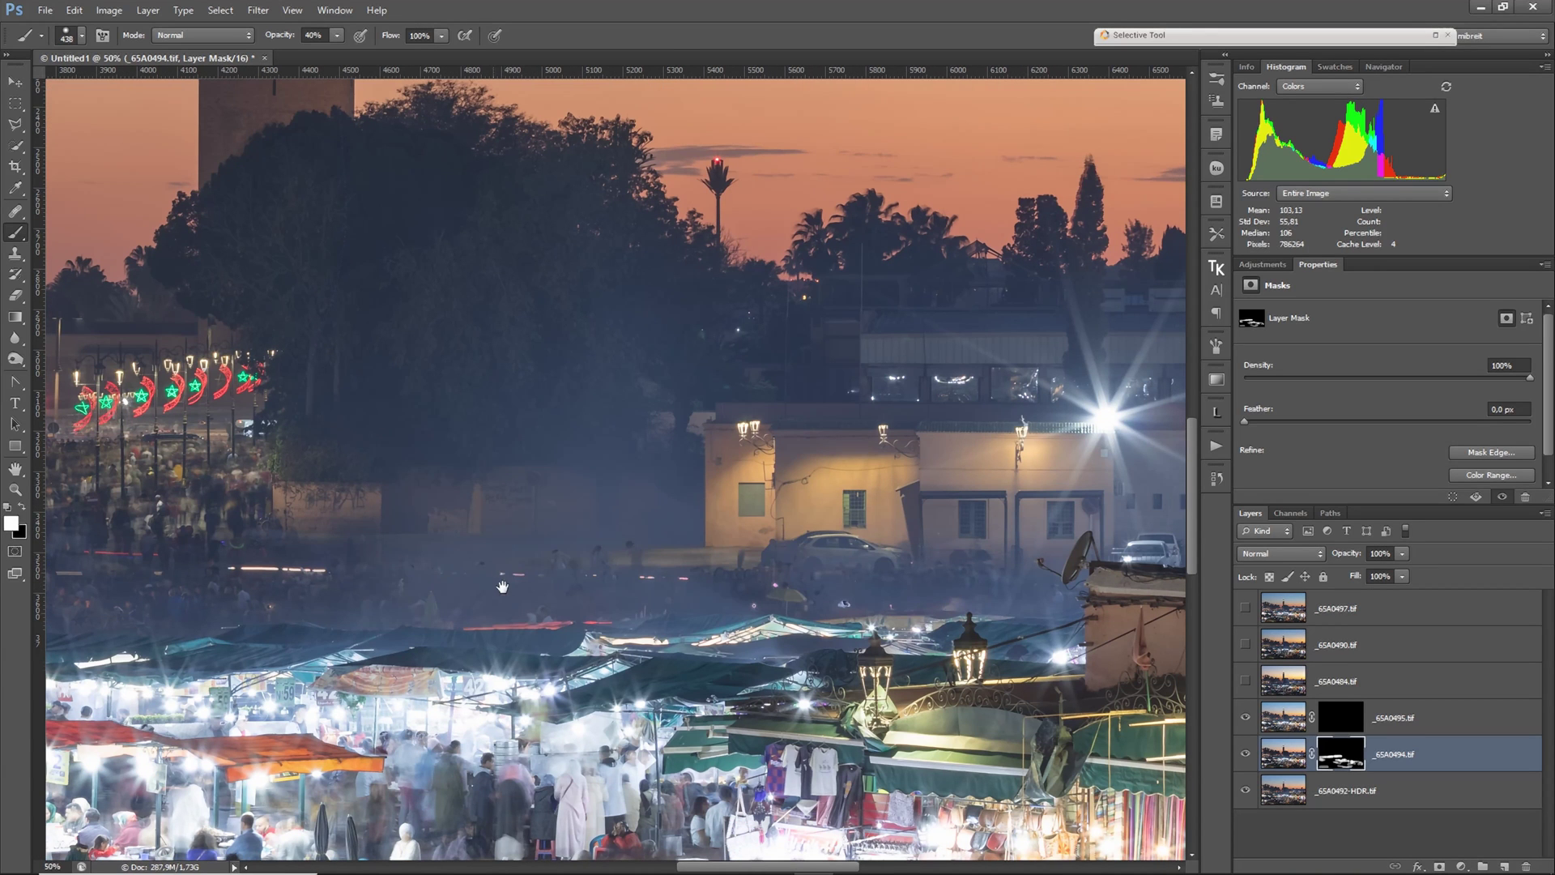
{"action": "left_click_drag", "start_coordinate": [1095, 577], "coordinate": [665, 582]}
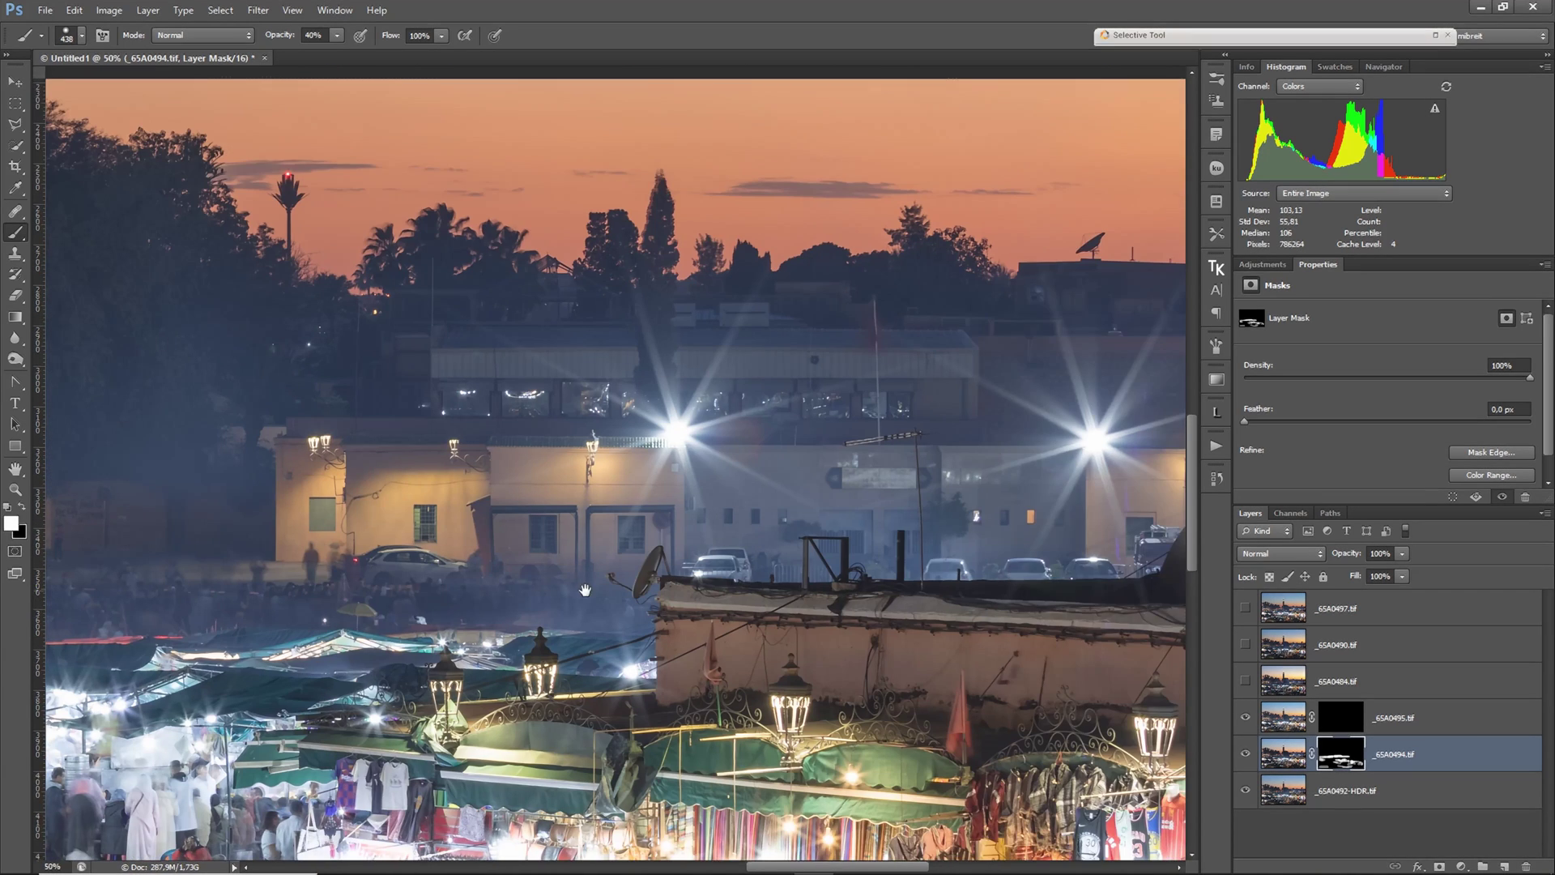
{"action": "left_click_drag", "start_coordinate": [1034, 571], "coordinate": [552, 590]}
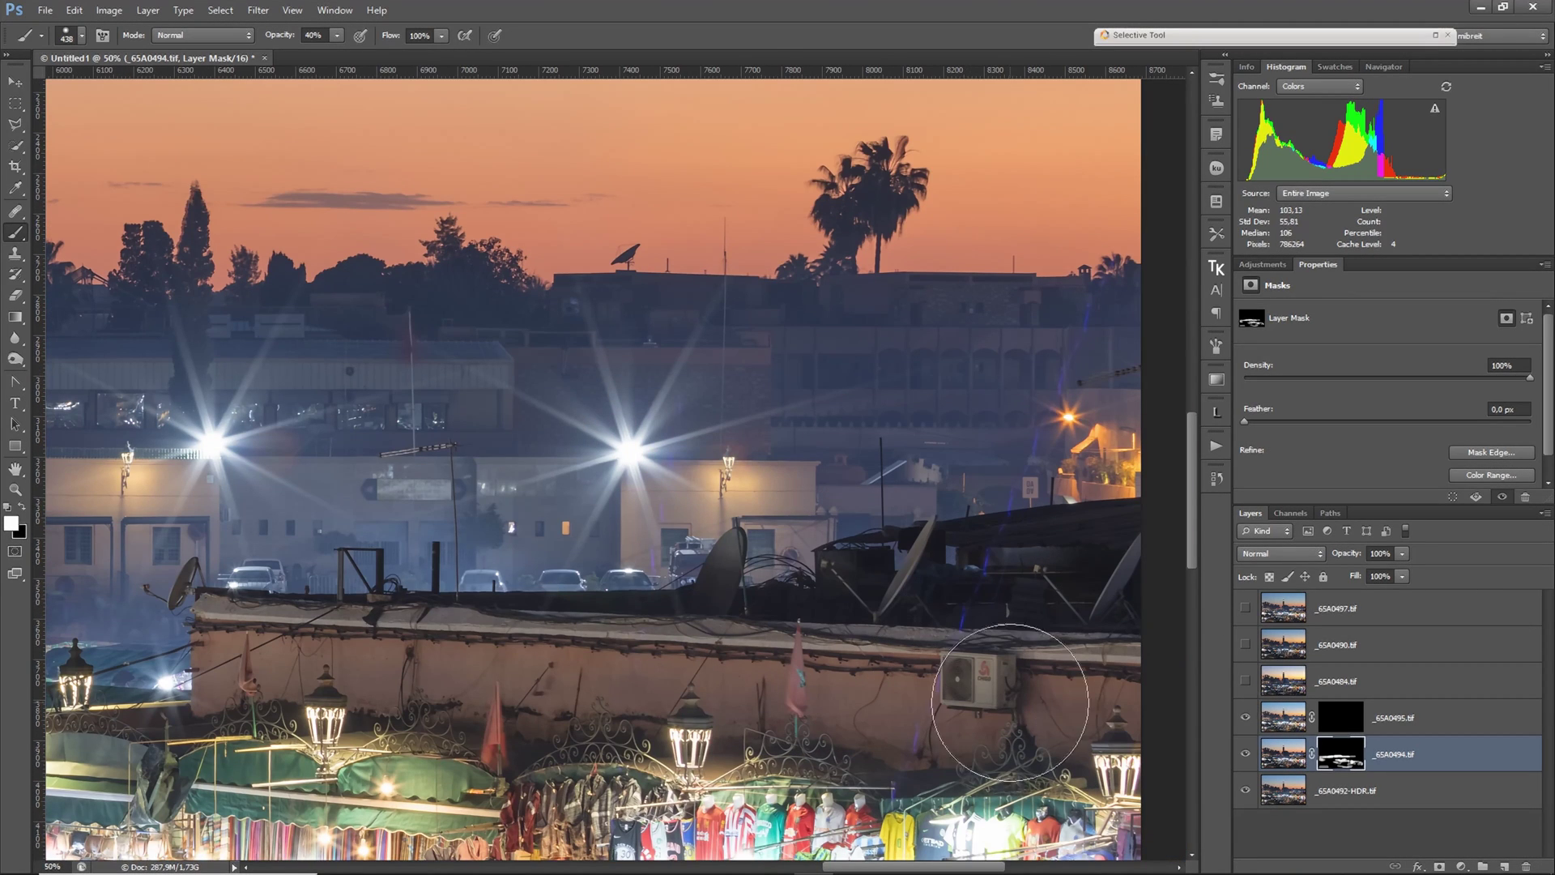
- Check the image with the _65A0494.tif mask disabled, and paint out the lens flare streaks beside the orange lamp with a 198 px brush
{"action": "left_click", "coordinate": [1348, 759], "text": "shift"}
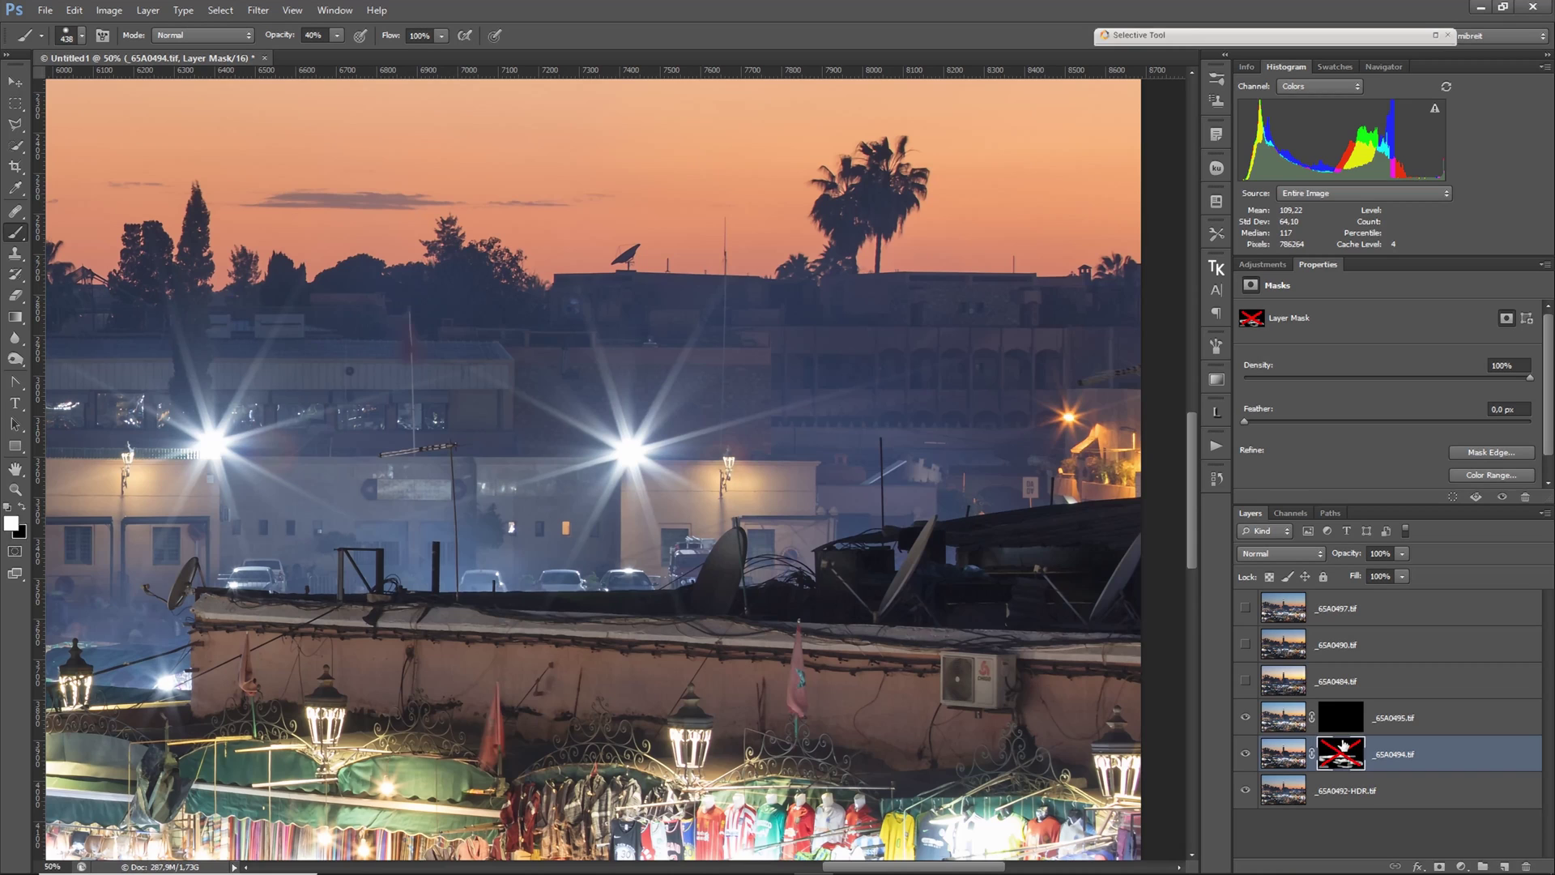
{"action": "left_click", "coordinate": [1344, 749], "text": "shift"}
{"action": "left_click_drag", "start_coordinate": [995, 608], "coordinate": [946, 607]}
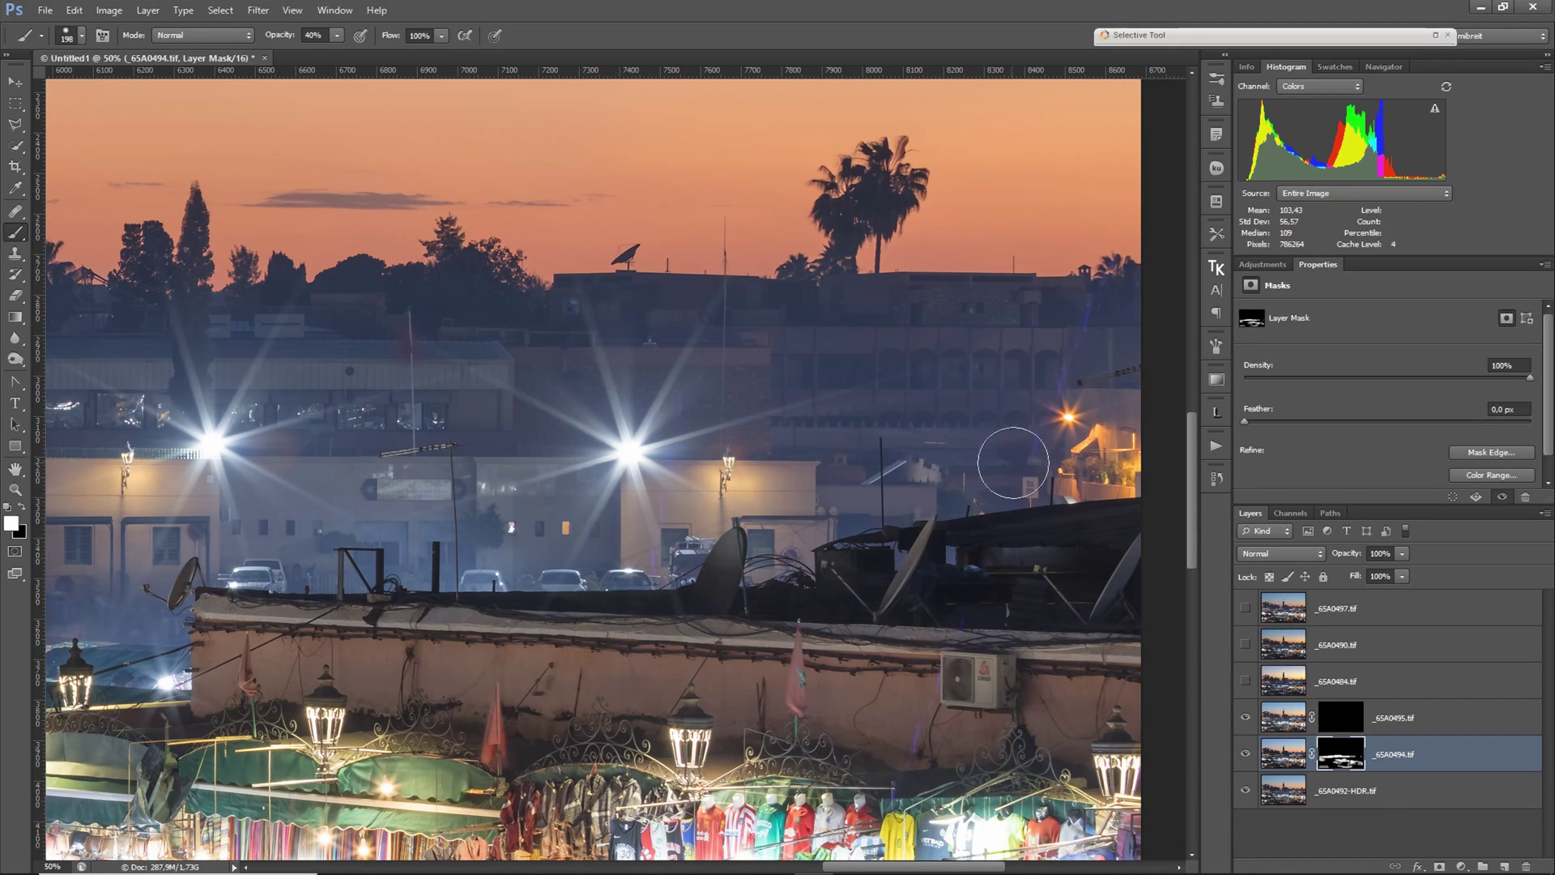
{"action": "left_click_drag", "start_coordinate": [1086, 306], "coordinate": [1105, 309]}
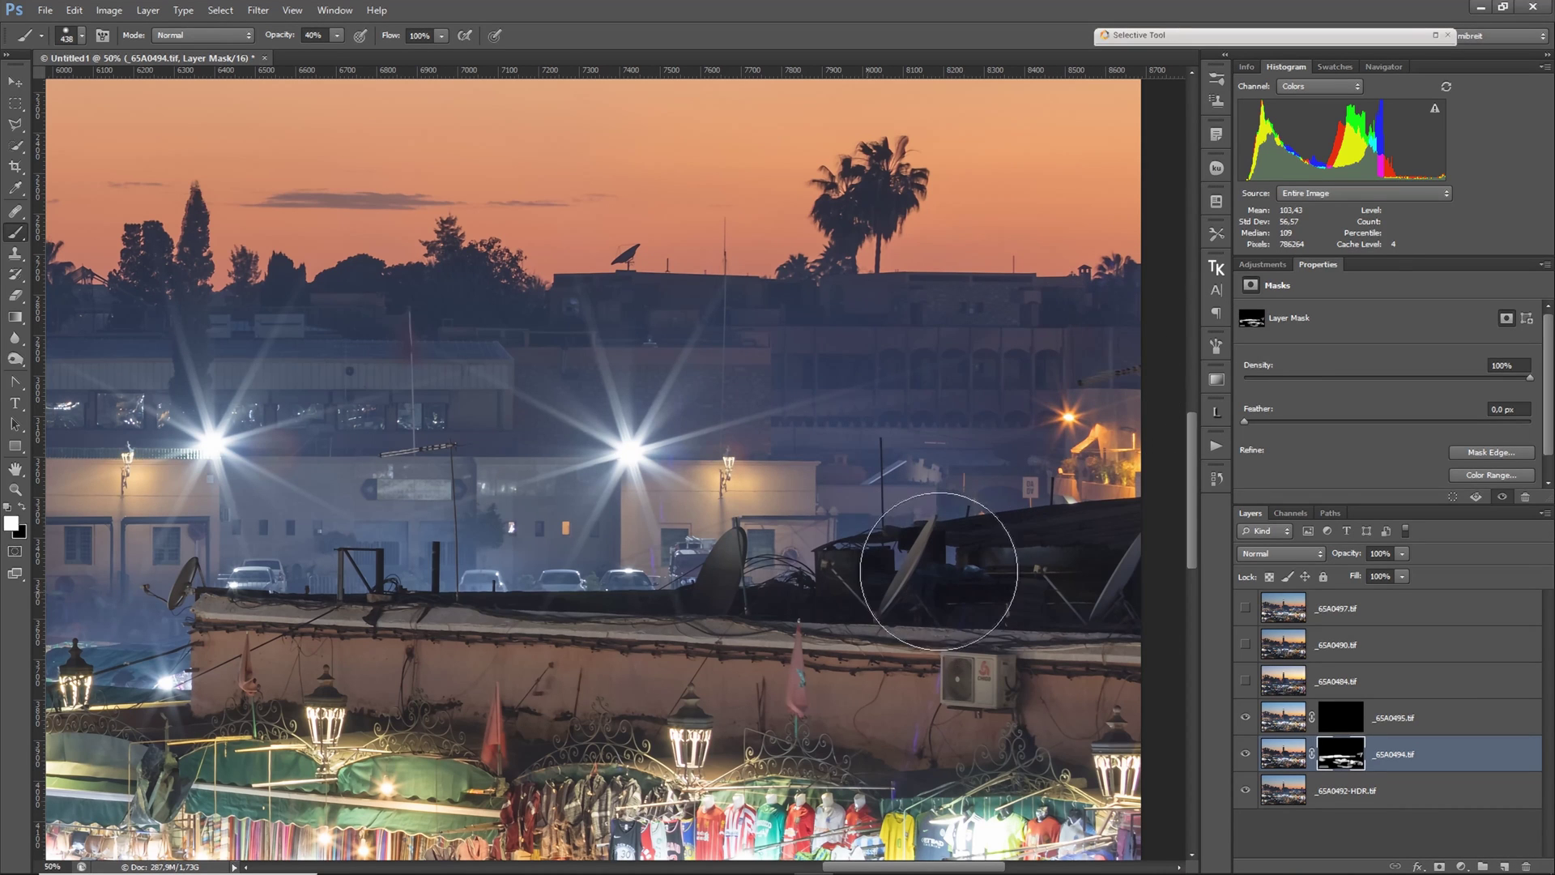
- Touch up the _65A0494.tif mask around the rooftop wall above the clothing shops, and compare the result with the layer hidden
{"action": "left_click_drag", "start_coordinate": [873, 698], "coordinate": [952, 453]}
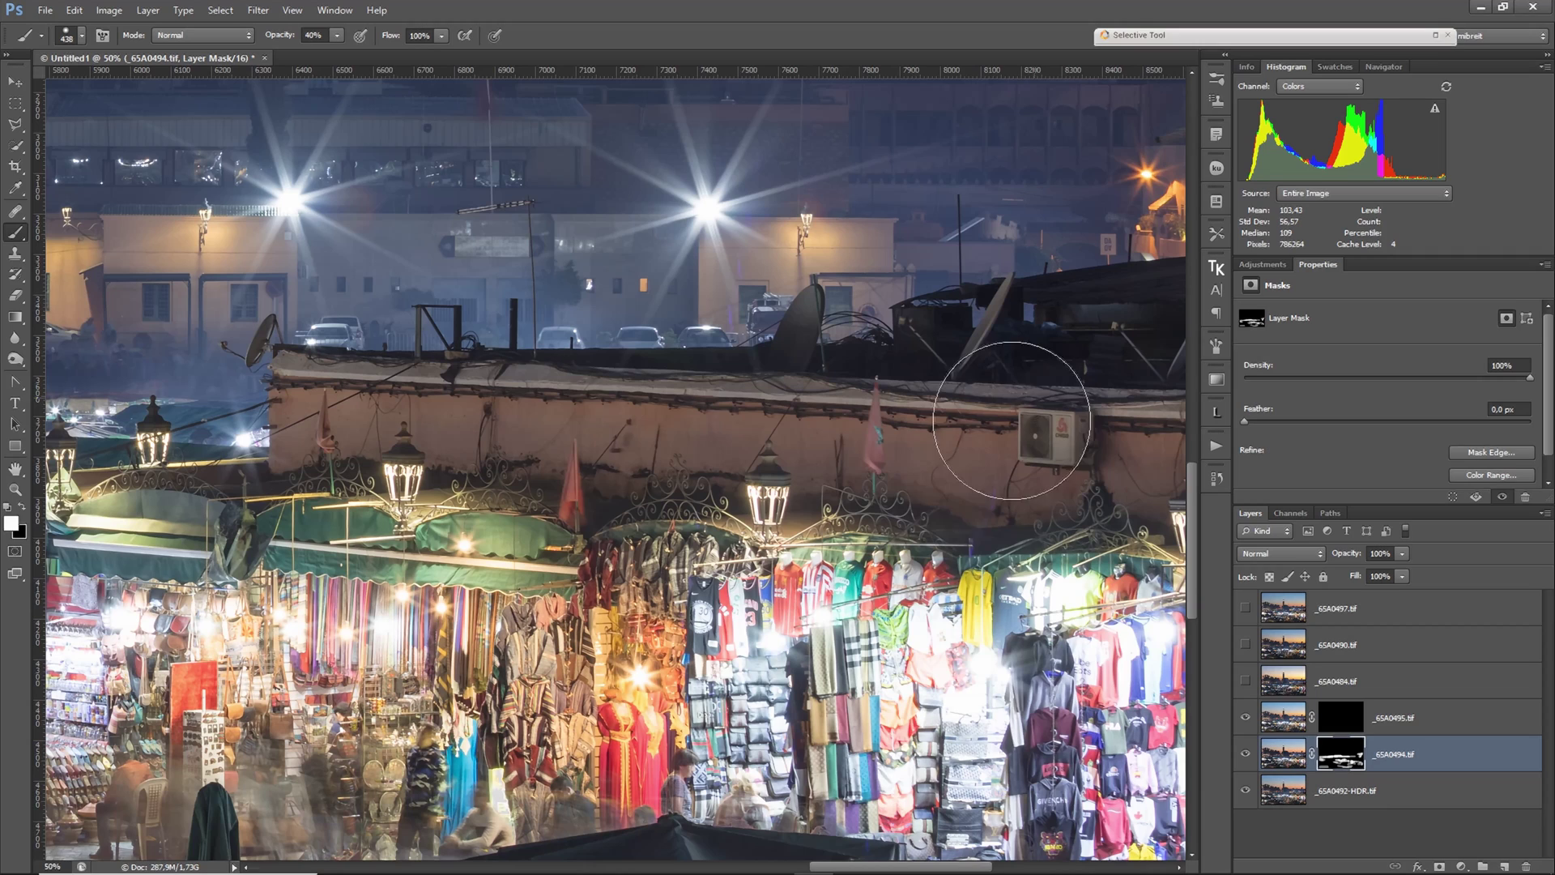
{"action": "mouse_move", "coordinate": [940, 515]}
{"action": "left_mouse_down"}
{"action": "mouse_move", "coordinate": [943, 356]}
{"action": "mouse_move", "coordinate": [776, 745]}
{"action": "left_mouse_up"}
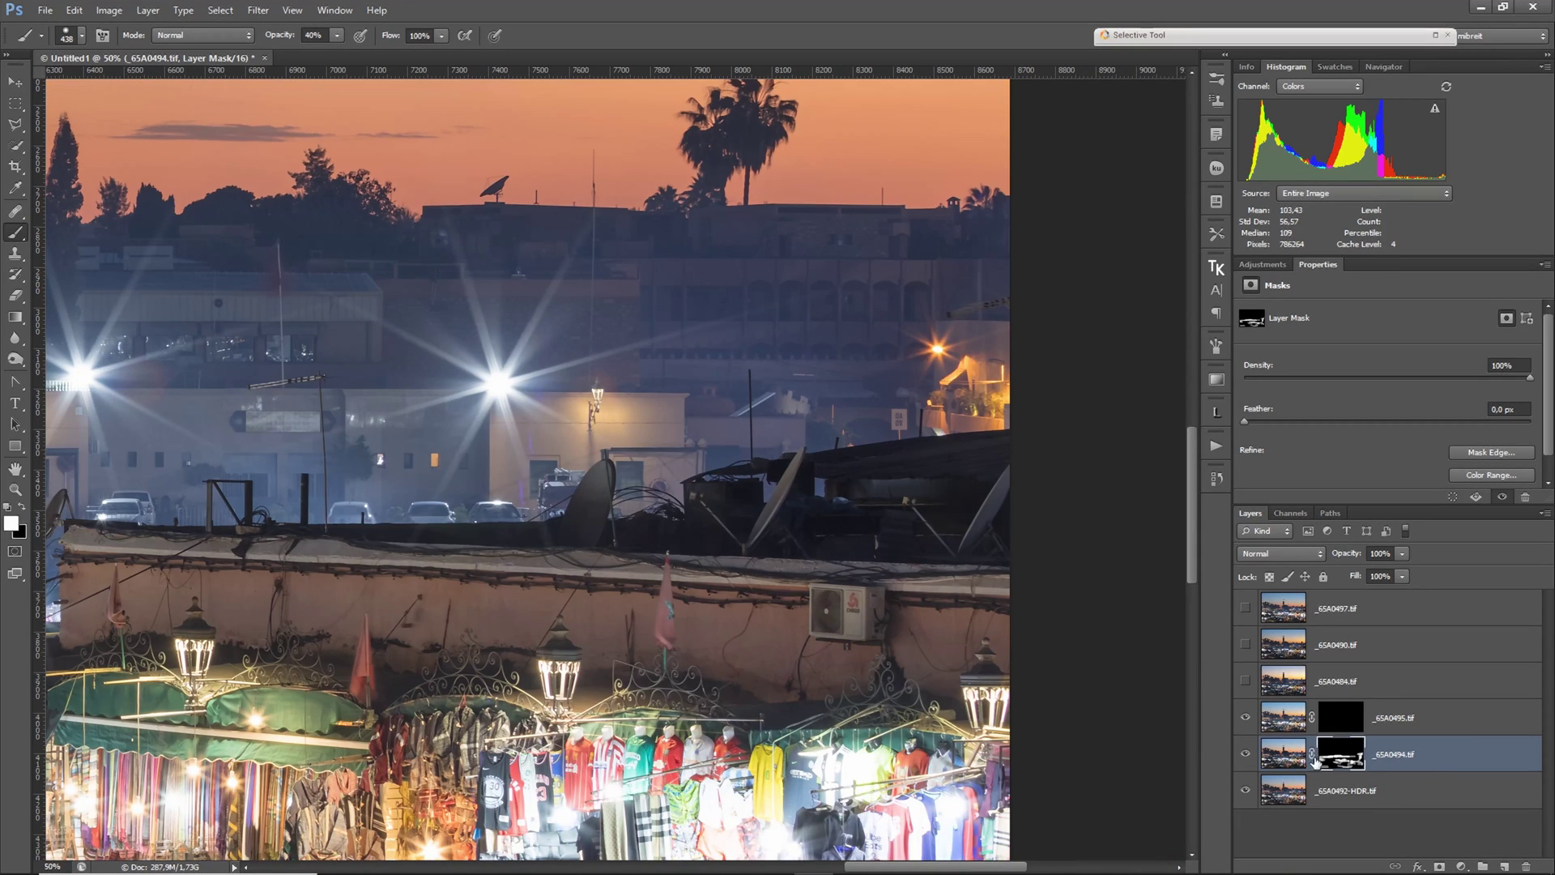
{"action": "left_click", "coordinate": [1245, 754]}
{"action": "left_click", "coordinate": [1243, 755]}
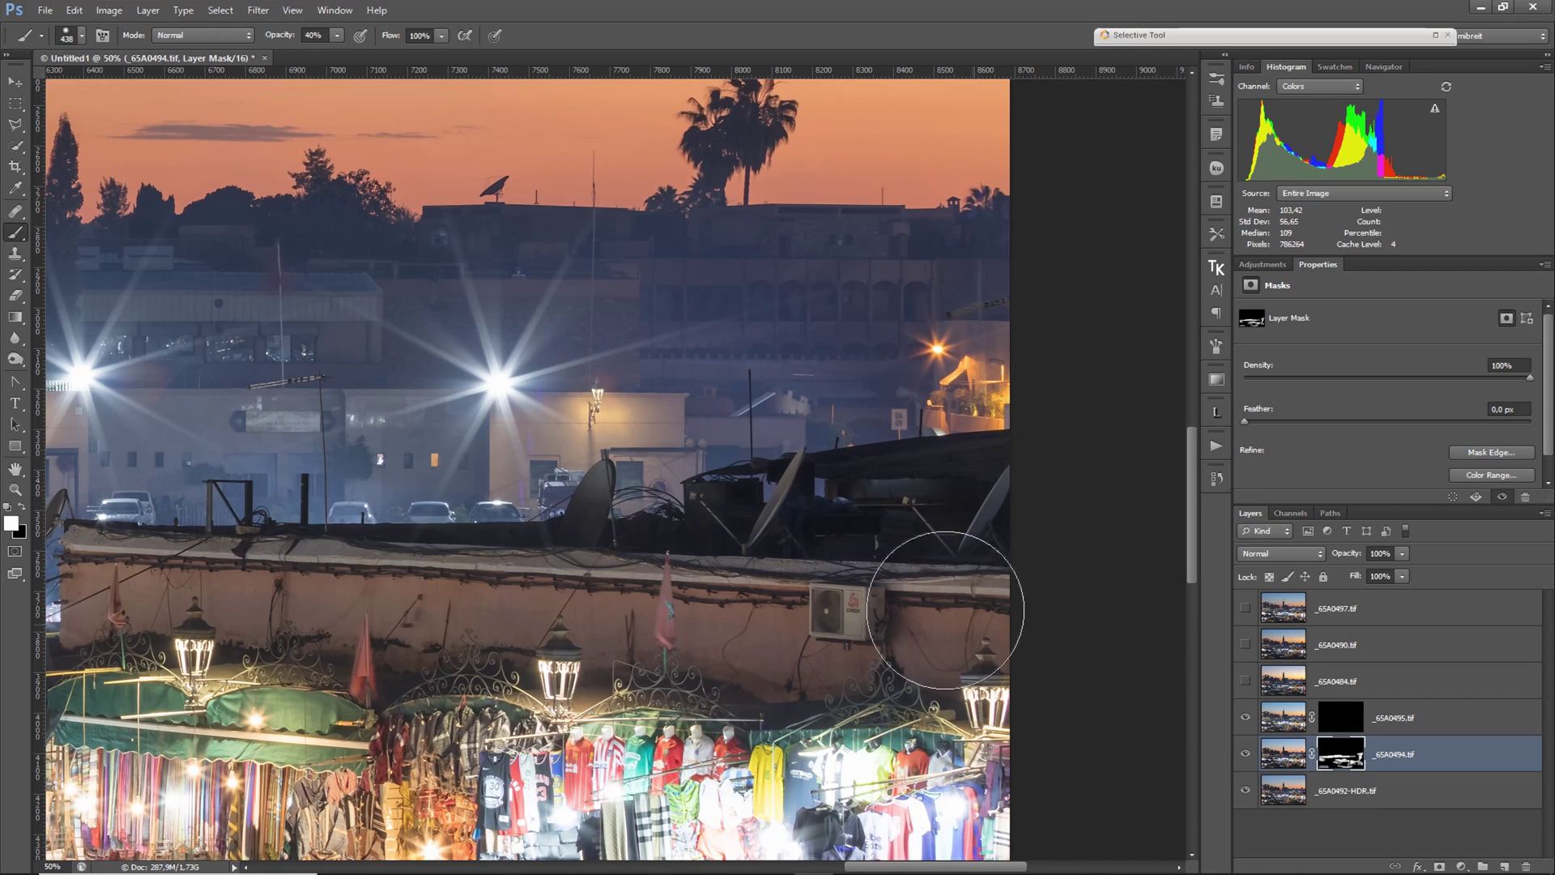
- Set the brush opacity to 10%, make the _65A0495.tif mask active and compare the image with that mask temporarily disabled
{"action": "key", "text": "1"}
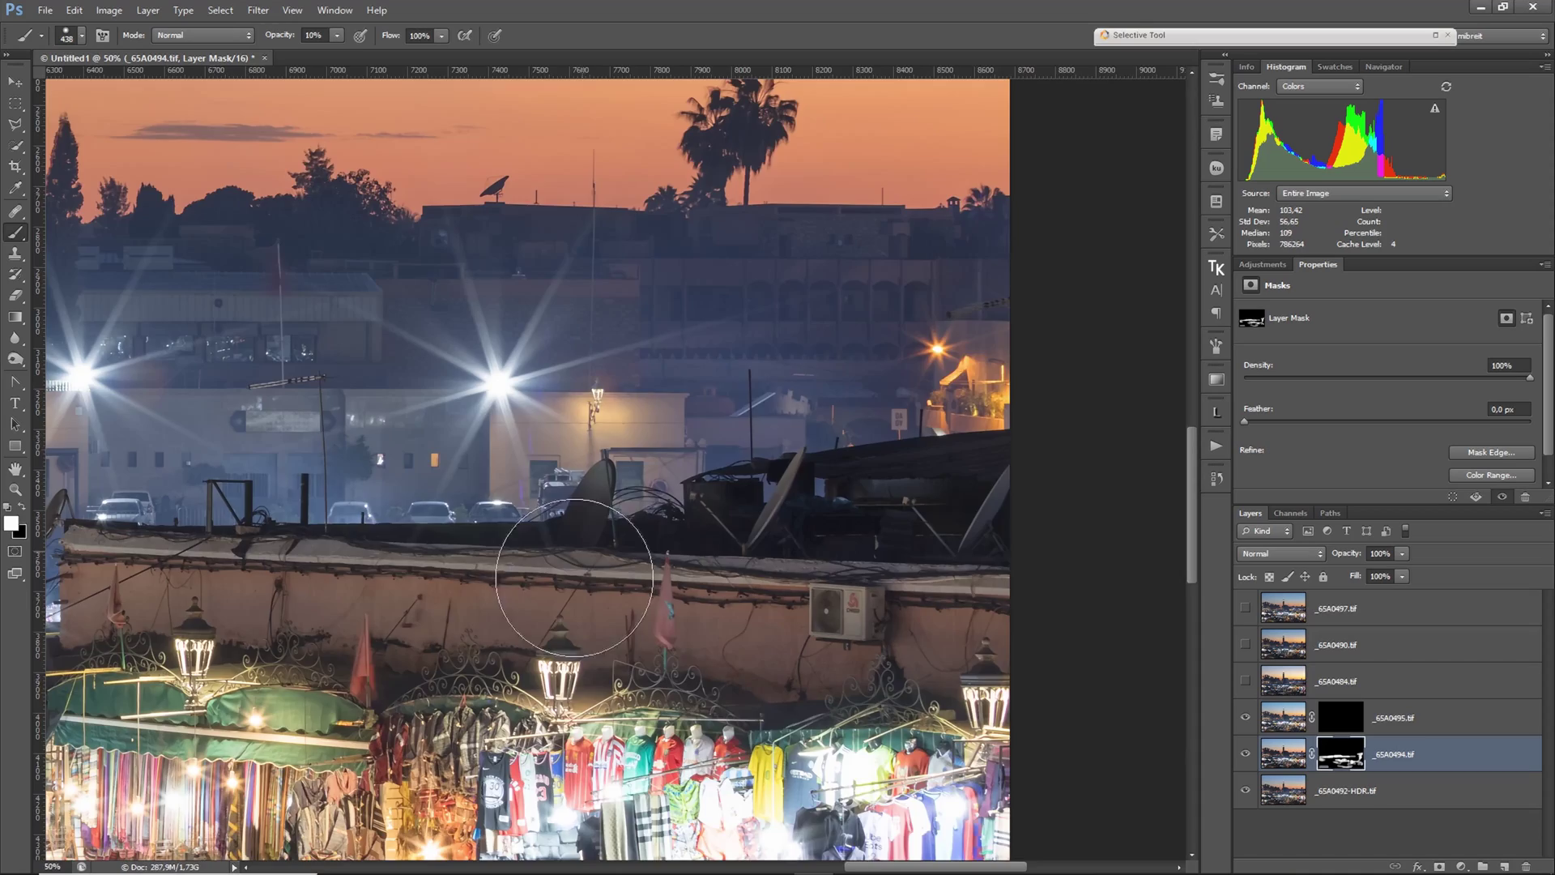
{"action": "left_click_drag", "start_coordinate": [526, 713], "coordinate": [842, 368]}
{"action": "left_click_drag", "start_coordinate": [867, 679], "coordinate": [680, 627]}
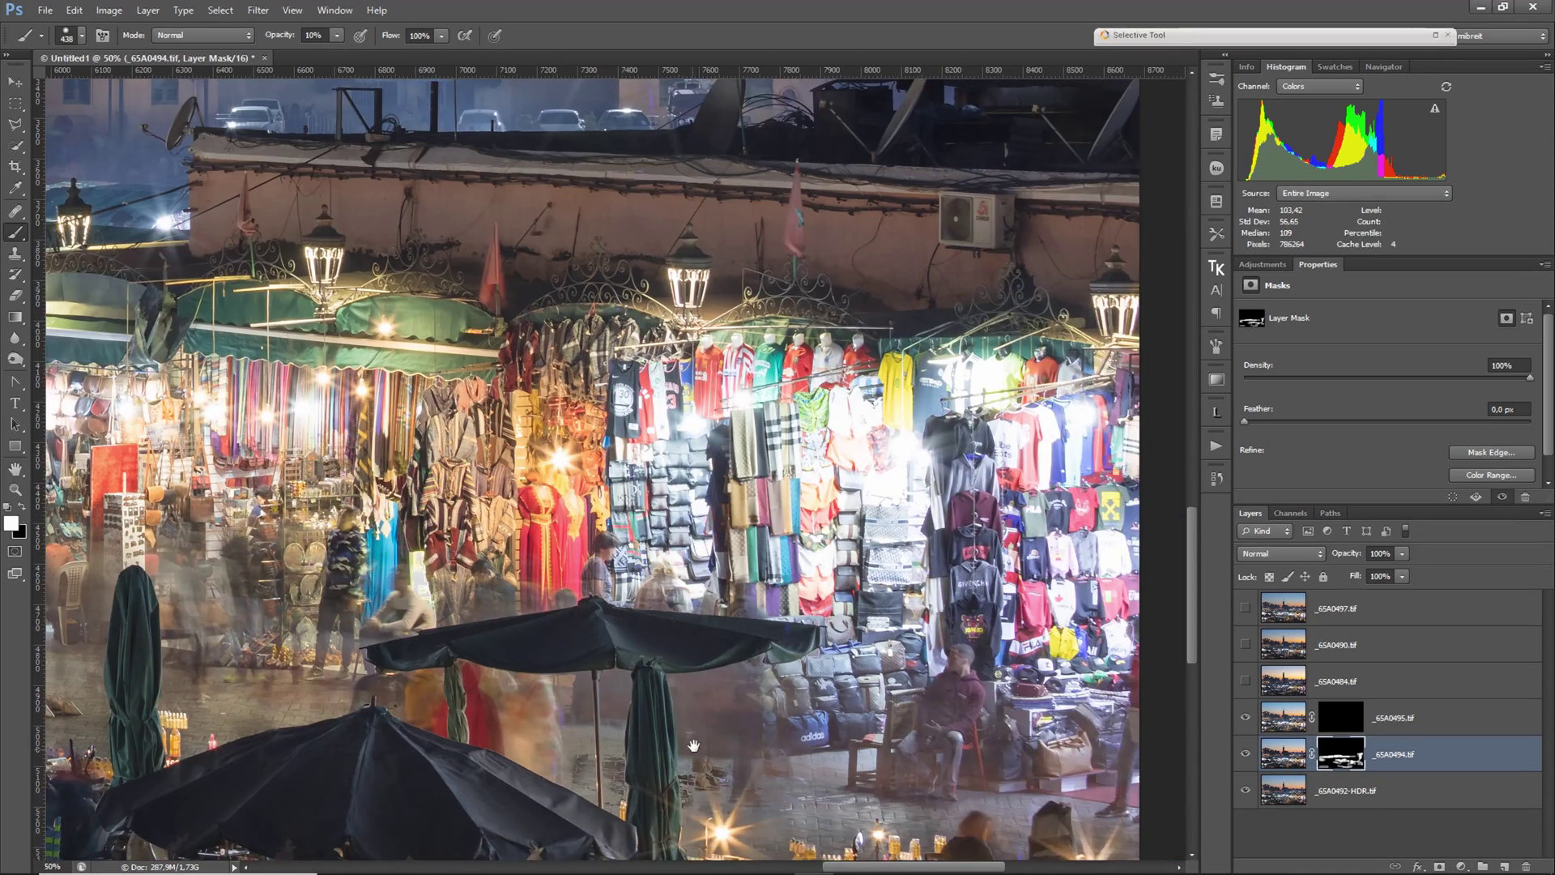
{"action": "left_click_drag", "start_coordinate": [694, 745], "coordinate": [985, 598]}
{"action": "left_click", "coordinate": [1332, 721]}
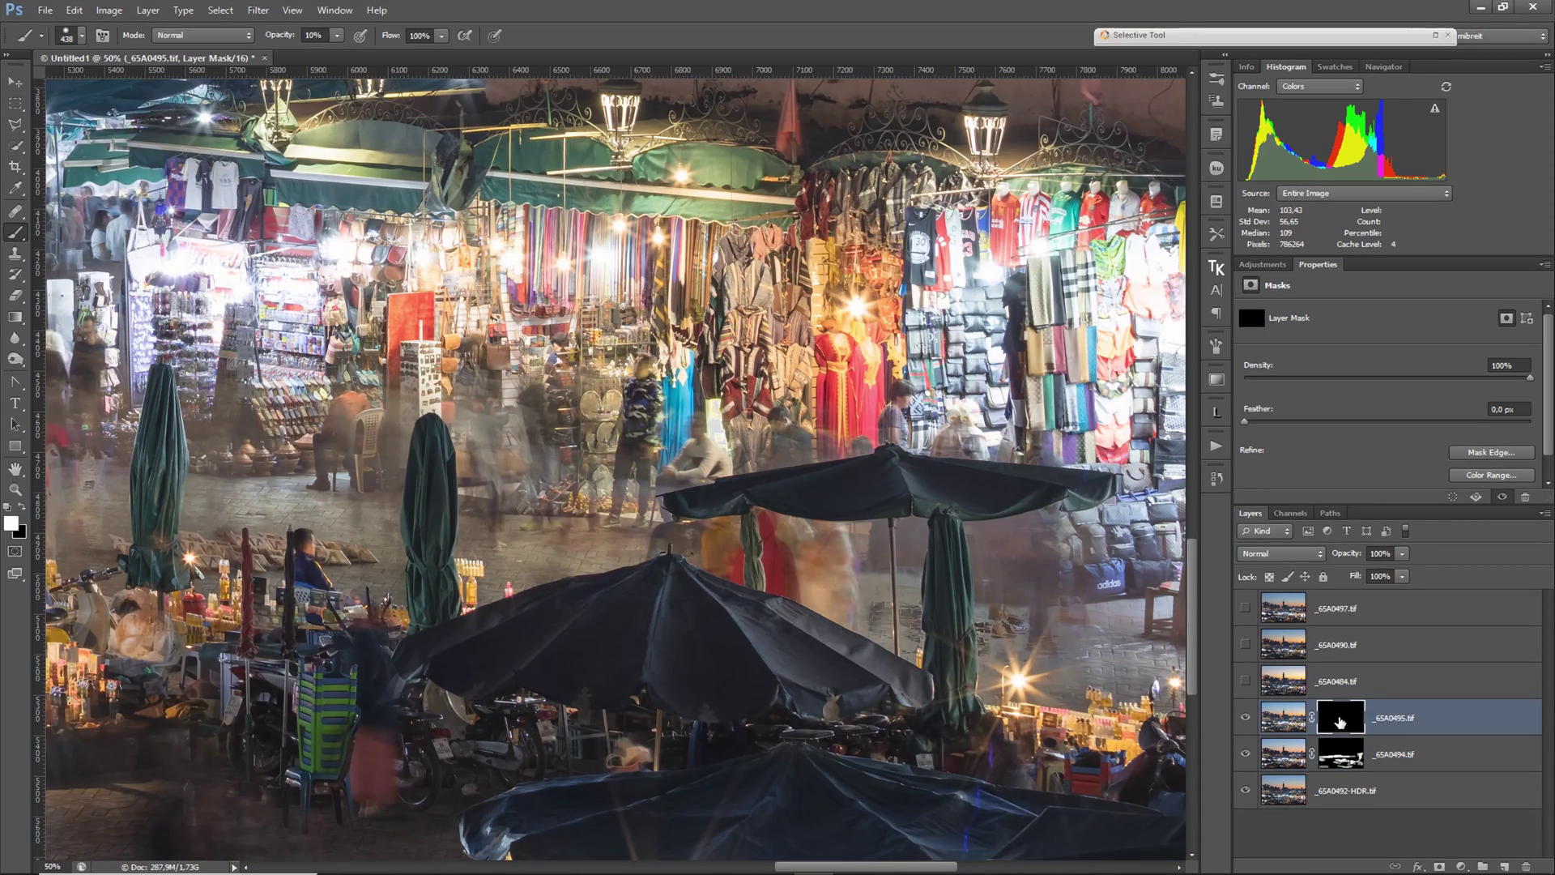
{"action": "left_click", "coordinate": [1336, 721], "text": "shift"}
{"action": "left_click", "coordinate": [1336, 722], "text": "shift"}
- Paint white at 50% opacity with a 454 px brush on the _65A0495.tif mask over the crowd and paving around the closed umbrellas
{"action": "left_click_drag", "start_coordinate": [631, 498], "coordinate": [384, 460]}
{"action": "left_click_drag", "start_coordinate": [247, 489], "coordinate": [903, 569]}
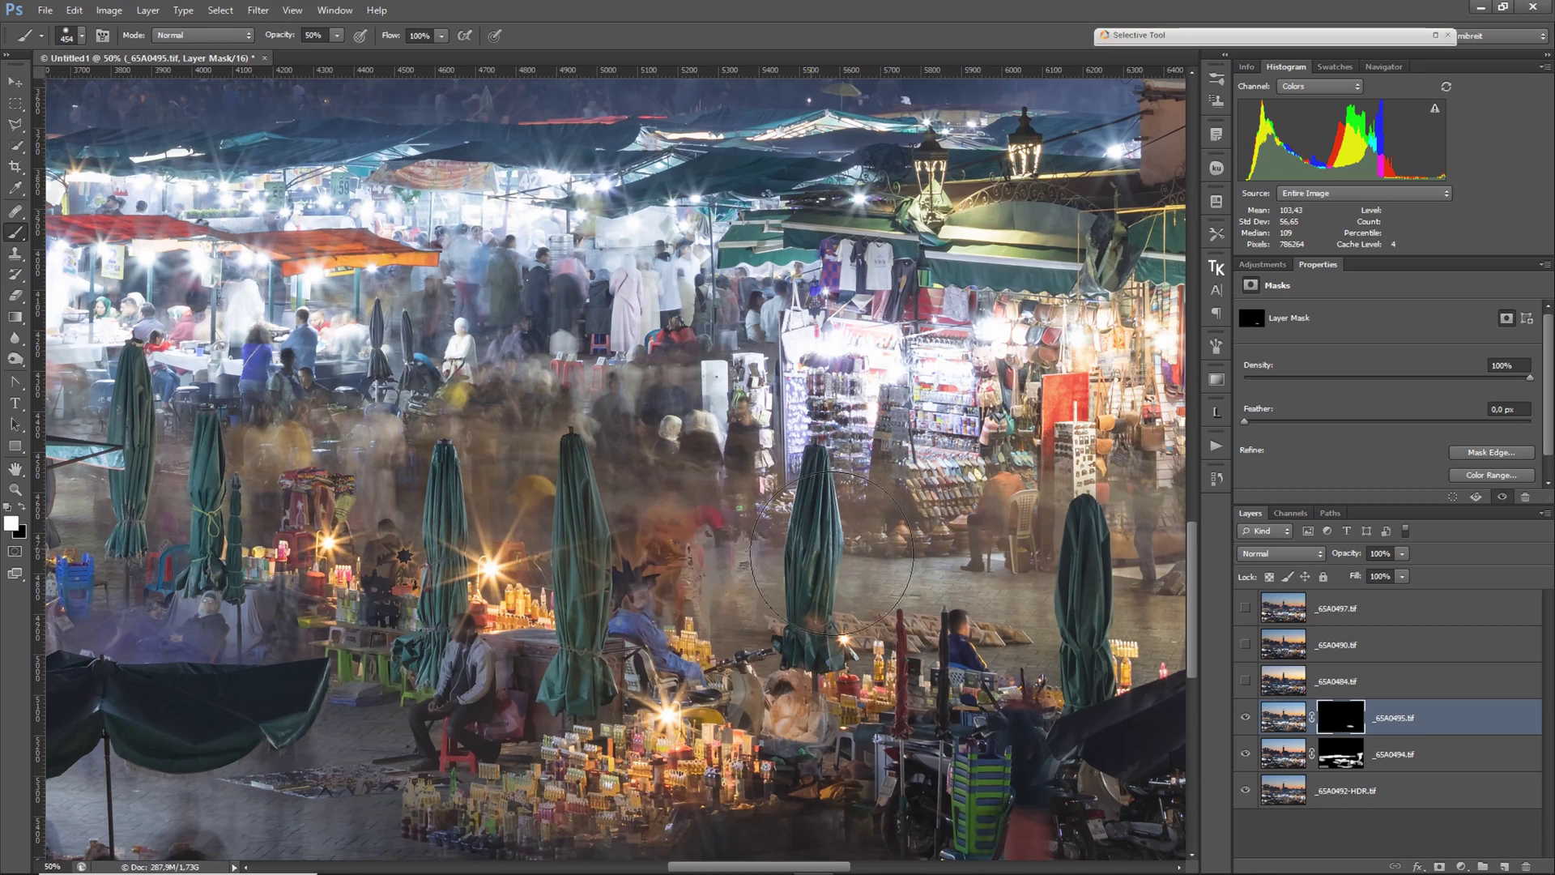
{"action": "mouse_move", "coordinate": [729, 502]}
{"action": "left_mouse_down"}
{"action": "mouse_move", "coordinate": [632, 519]}
{"action": "mouse_move", "coordinate": [754, 575]}
{"action": "left_mouse_up"}
{"action": "mouse_move", "coordinate": [577, 519]}
{"action": "left_mouse_down"}
{"action": "mouse_move", "coordinate": [324, 439]}
{"action": "mouse_move", "coordinate": [860, 510]}
{"action": "left_mouse_up"}
{"action": "left_click_drag", "start_coordinate": [648, 502], "coordinate": [417, 444]}
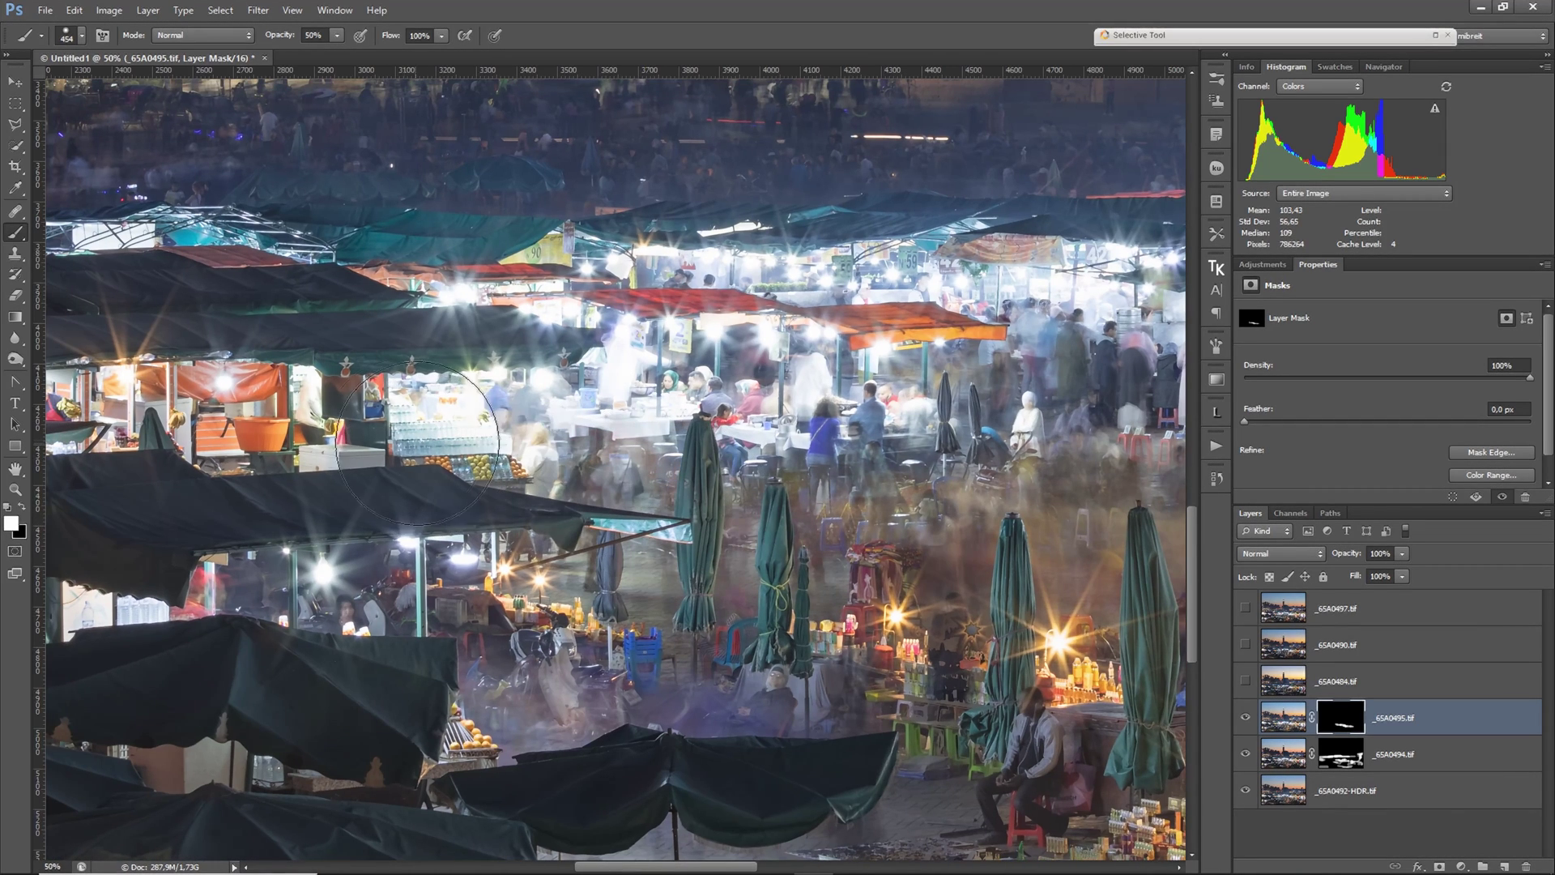
{"action": "left_click_drag", "start_coordinate": [860, 578], "coordinate": [843, 486]}
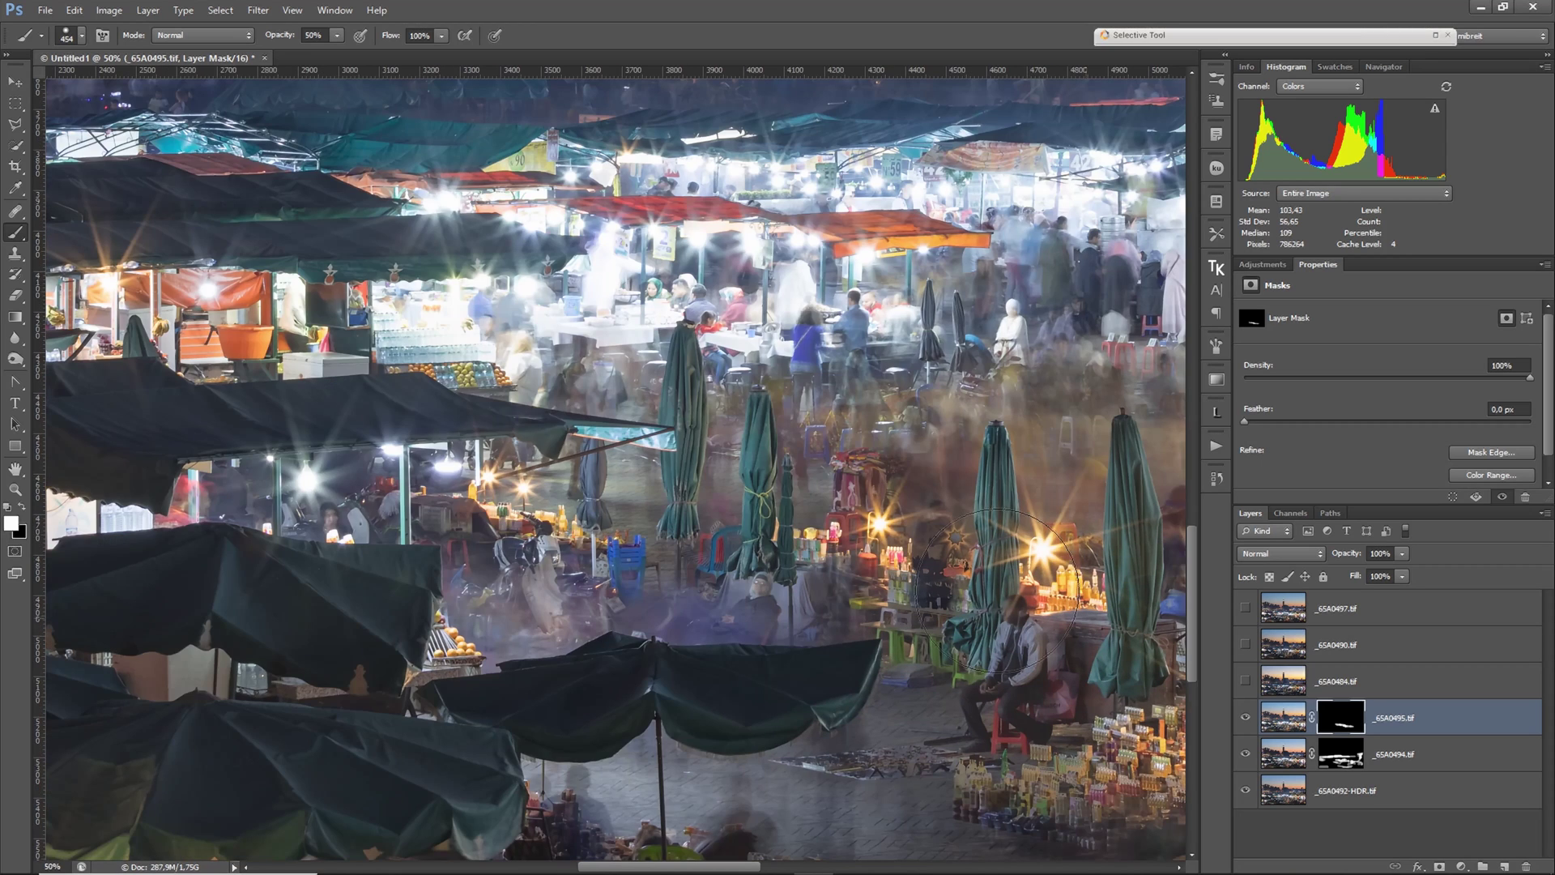
- Compare the blend by temporarily hiding the _65A0495.tif and _65A0494.tif layers one after the other
{"action": "left_click", "coordinate": [1245, 717]}
{"action": "left_click", "coordinate": [1246, 717]}
{"action": "left_click", "coordinate": [1246, 754]}
{"action": "left_click", "coordinate": [1245, 754]}
- Extend the white painting on the _65A0495.tif mask across the lower market stalls and paving, and switch the brush colour to black
{"action": "left_click_drag", "start_coordinate": [498, 594], "coordinate": [649, 481]}
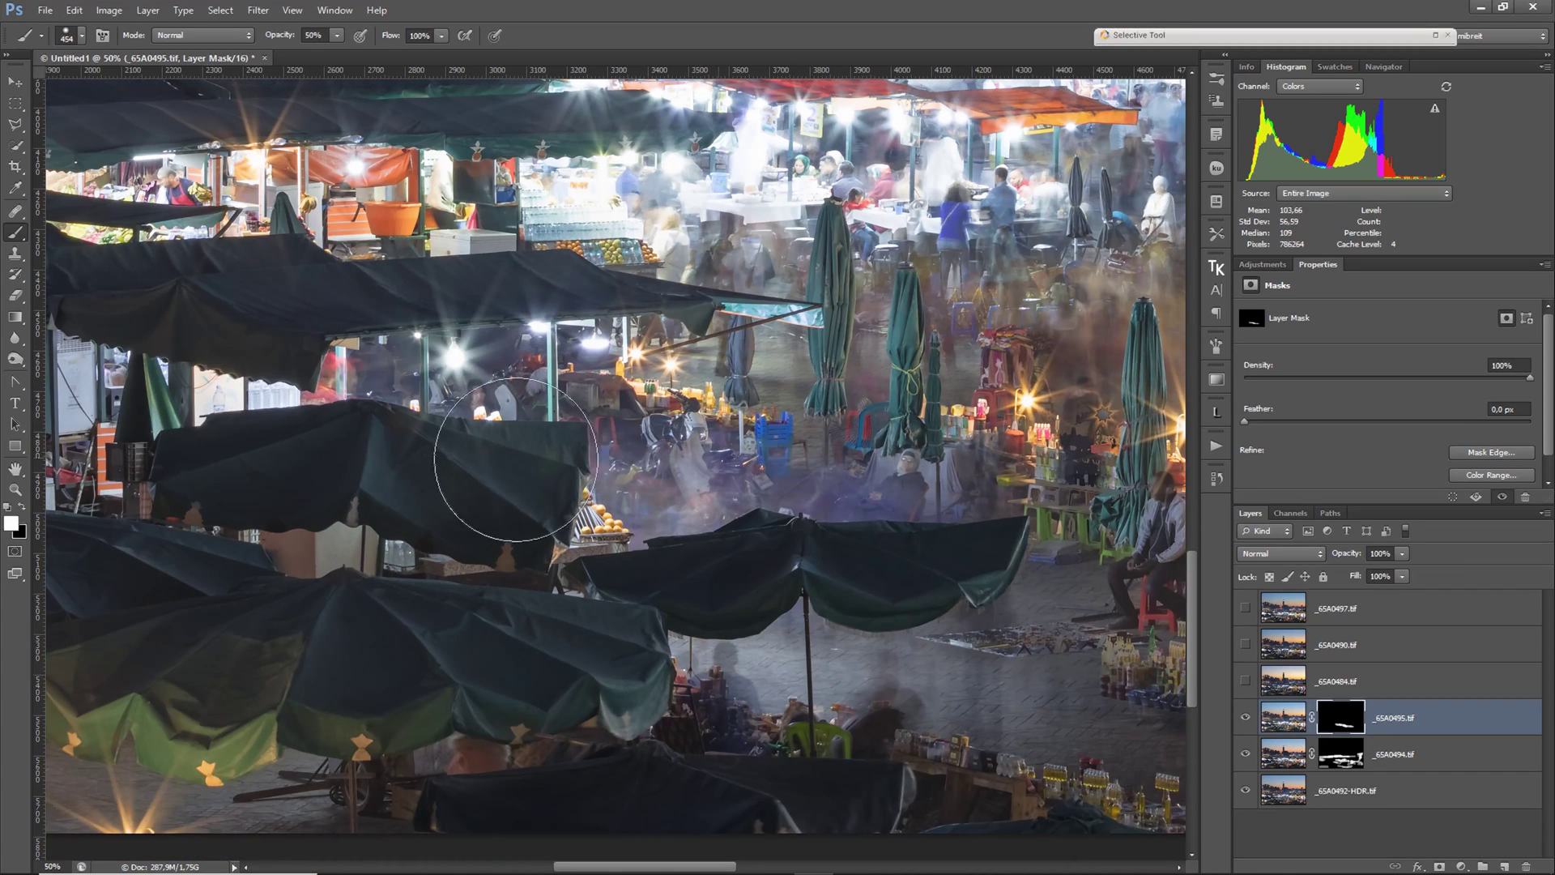
{"action": "left_click_drag", "start_coordinate": [511, 478], "coordinate": [482, 381]}
{"action": "mouse_move", "coordinate": [836, 637]}
{"action": "left_mouse_down"}
{"action": "mouse_move", "coordinate": [304, 498]}
{"action": "mouse_move", "coordinate": [1006, 679]}
{"action": "mouse_move", "coordinate": [452, 600]}
{"action": "mouse_move", "coordinate": [531, 618]}
{"action": "mouse_move", "coordinate": [542, 660]}
{"action": "left_mouse_up"}
{"action": "key", "text": "x"}
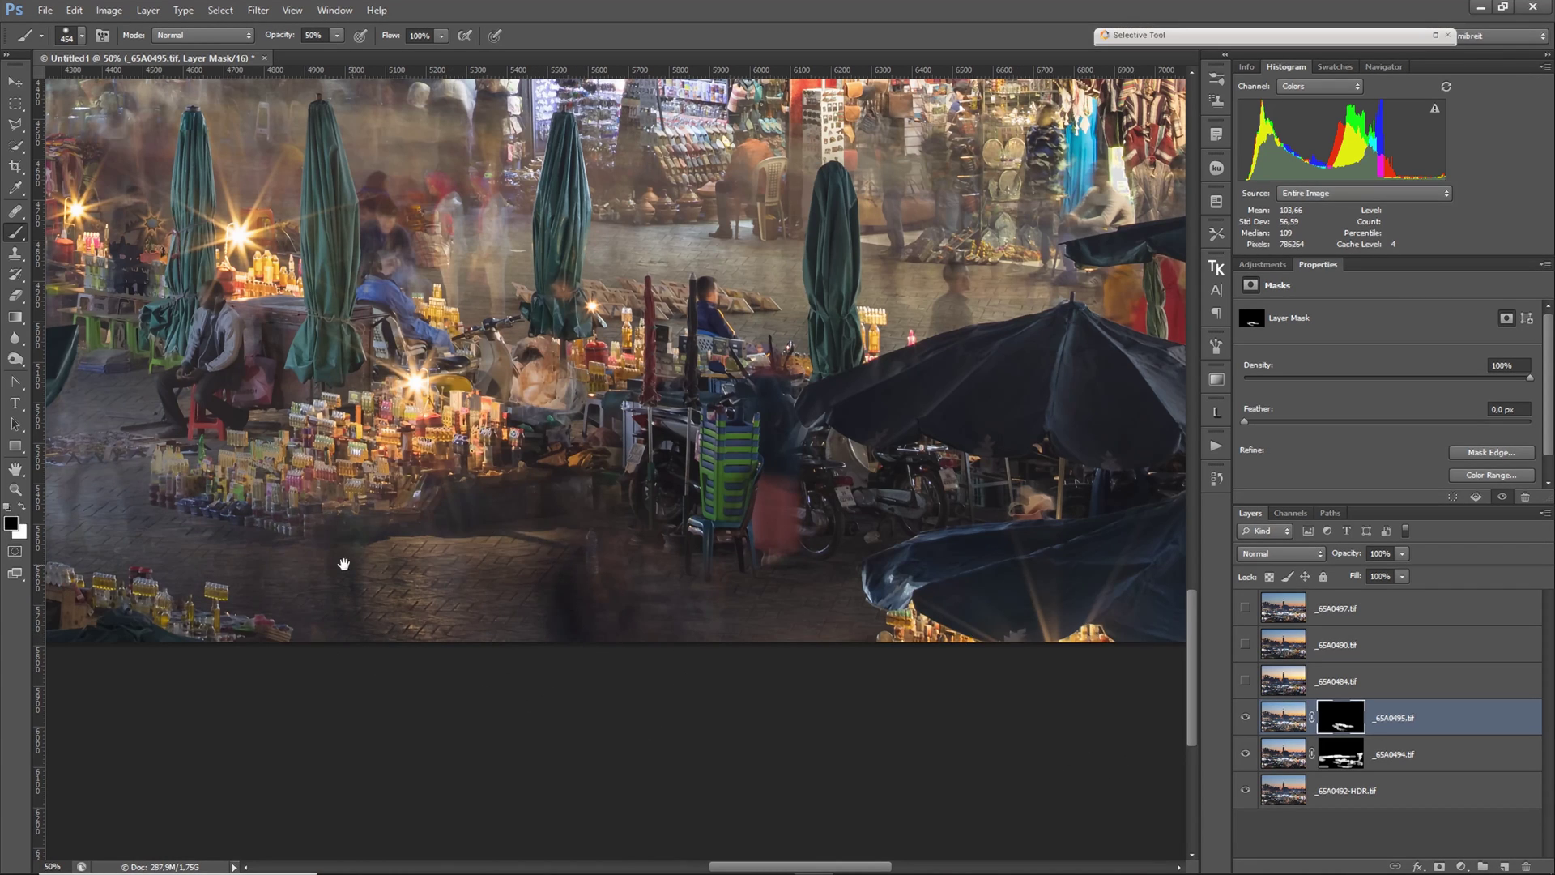
- Compare the fruit stalls with the _65A0495.tif mask temporarily disabled and enabled again
{"action": "left_click_drag", "start_coordinate": [346, 559], "coordinate": [764, 694]}
{"action": "left_click_drag", "start_coordinate": [316, 667], "coordinate": [971, 684]}
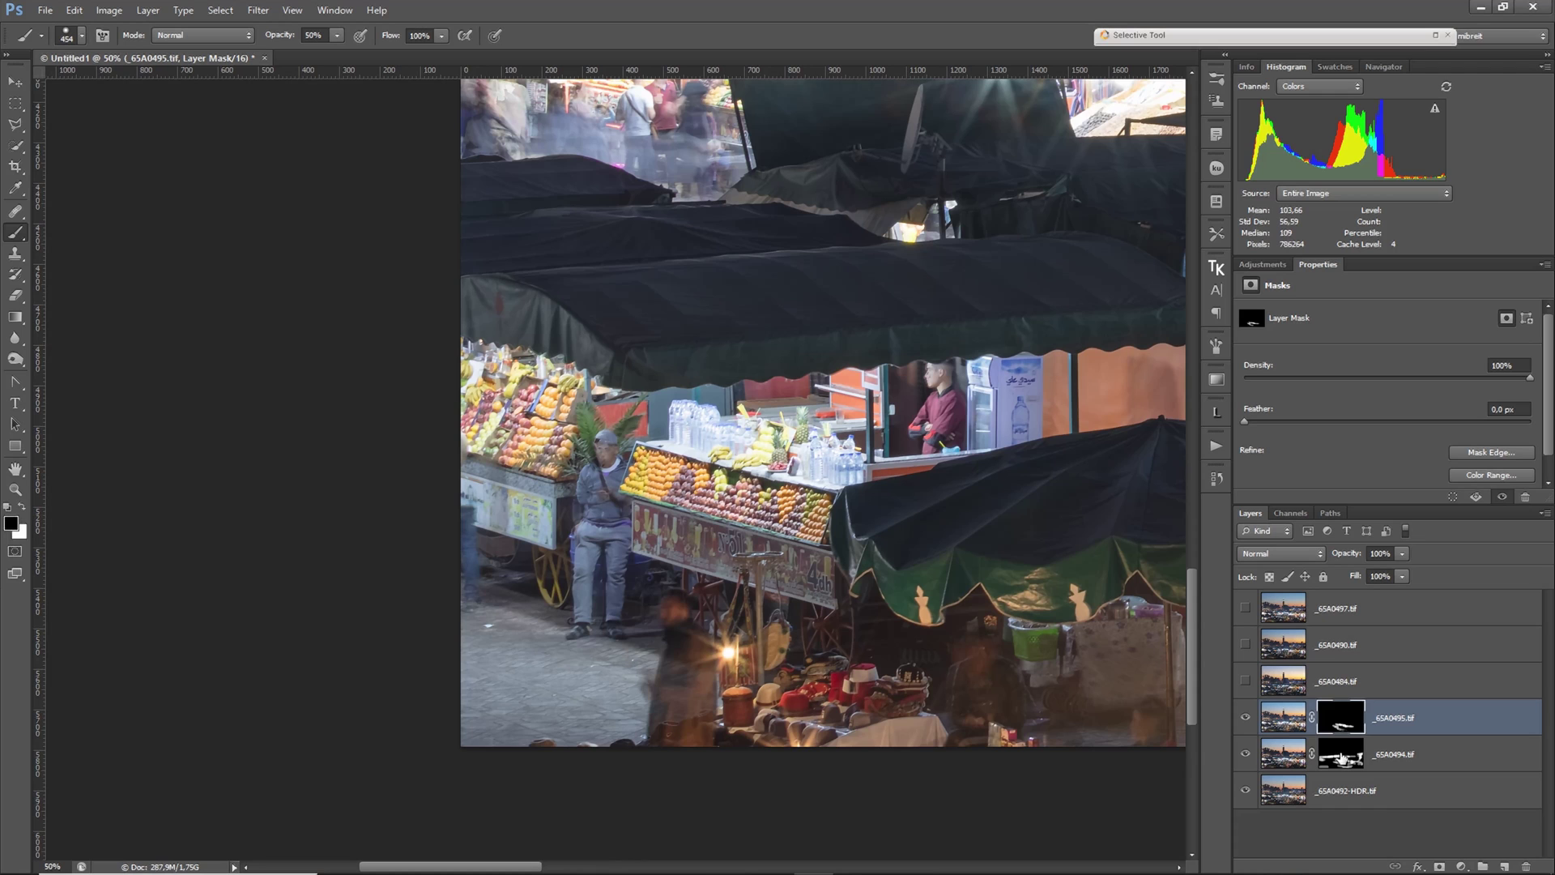
{"action": "left_click", "coordinate": [1340, 721], "text": "shift"}
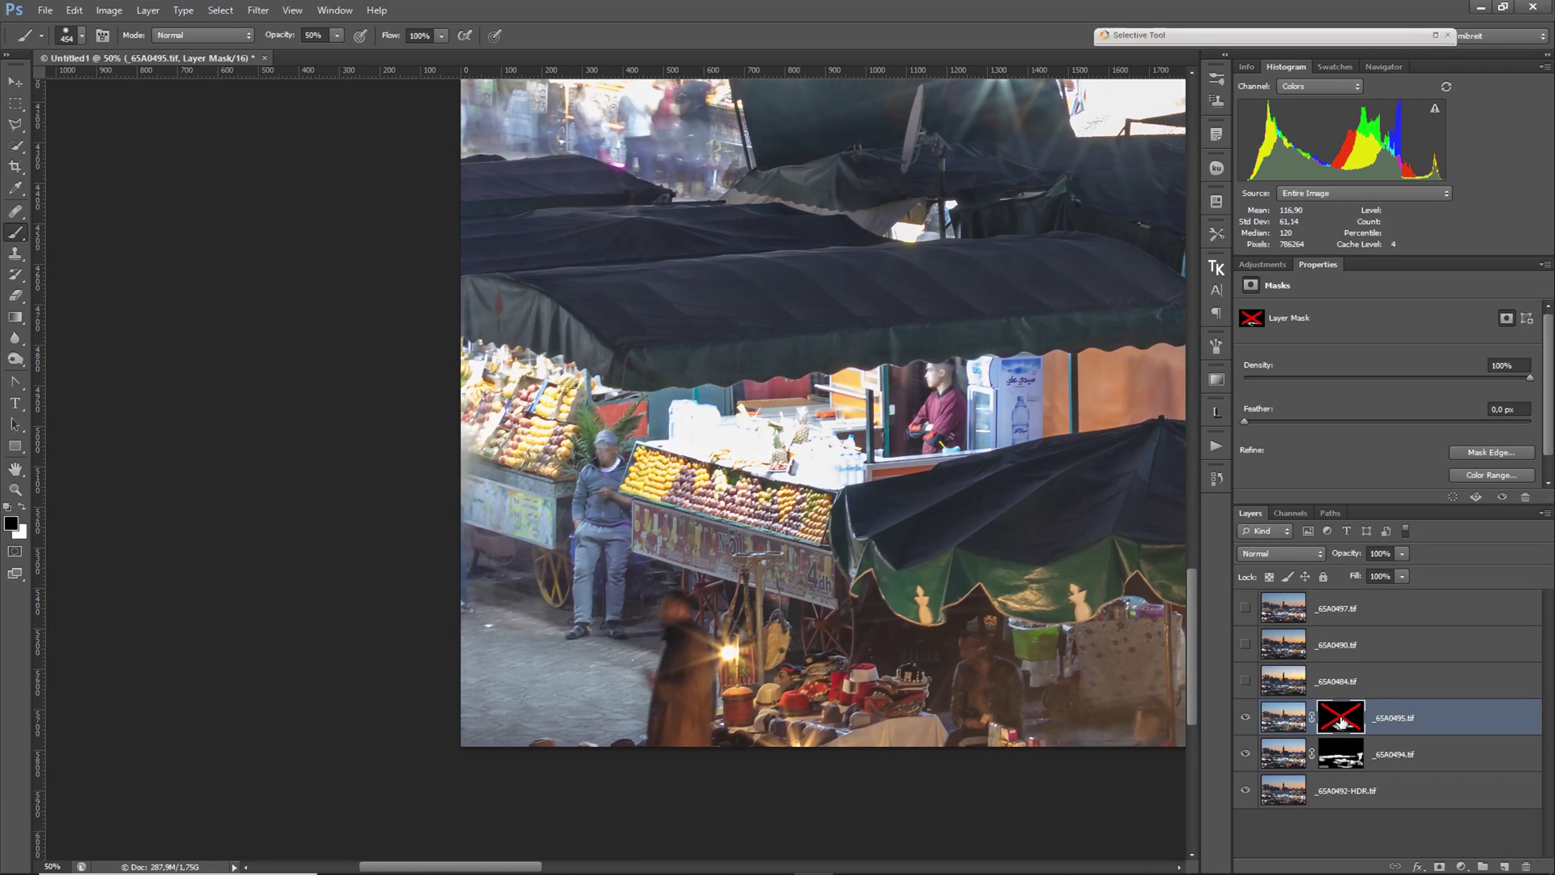
{"action": "left_click", "coordinate": [1341, 720], "text": "shift"}
{"action": "left_click", "coordinate": [1340, 721], "text": "shift"}
{"action": "left_click", "coordinate": [1322, 719], "text": "shift"}
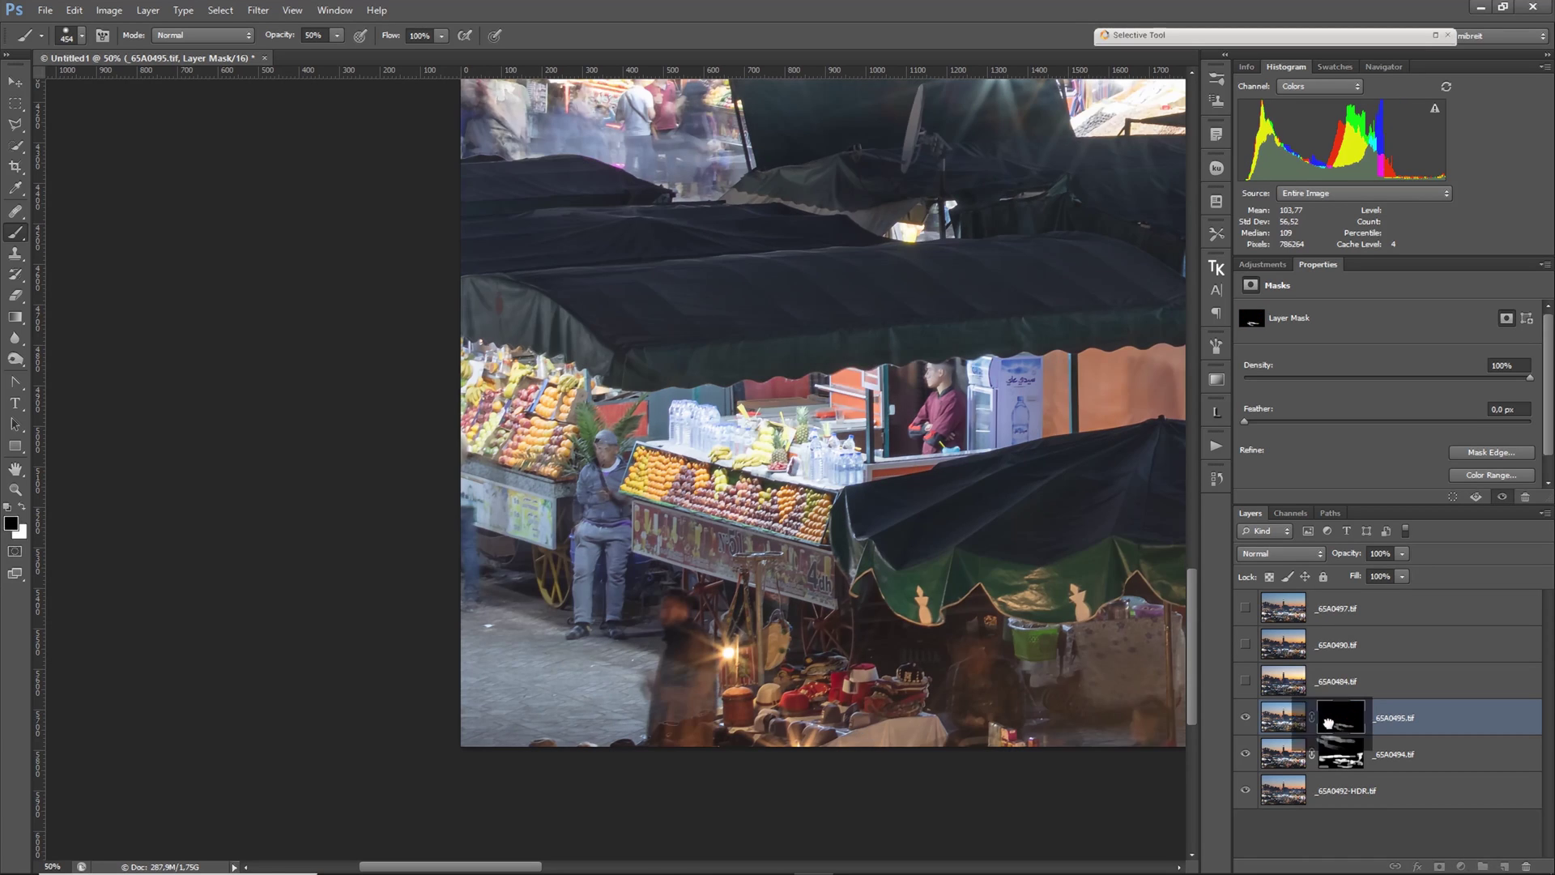
{"action": "left_click", "coordinate": [1325, 722], "text": "shift"}
{"action": "left_click", "coordinate": [1331, 729], "text": "shift"}
{"action": "left_click", "coordinate": [1333, 727], "text": "shift"}
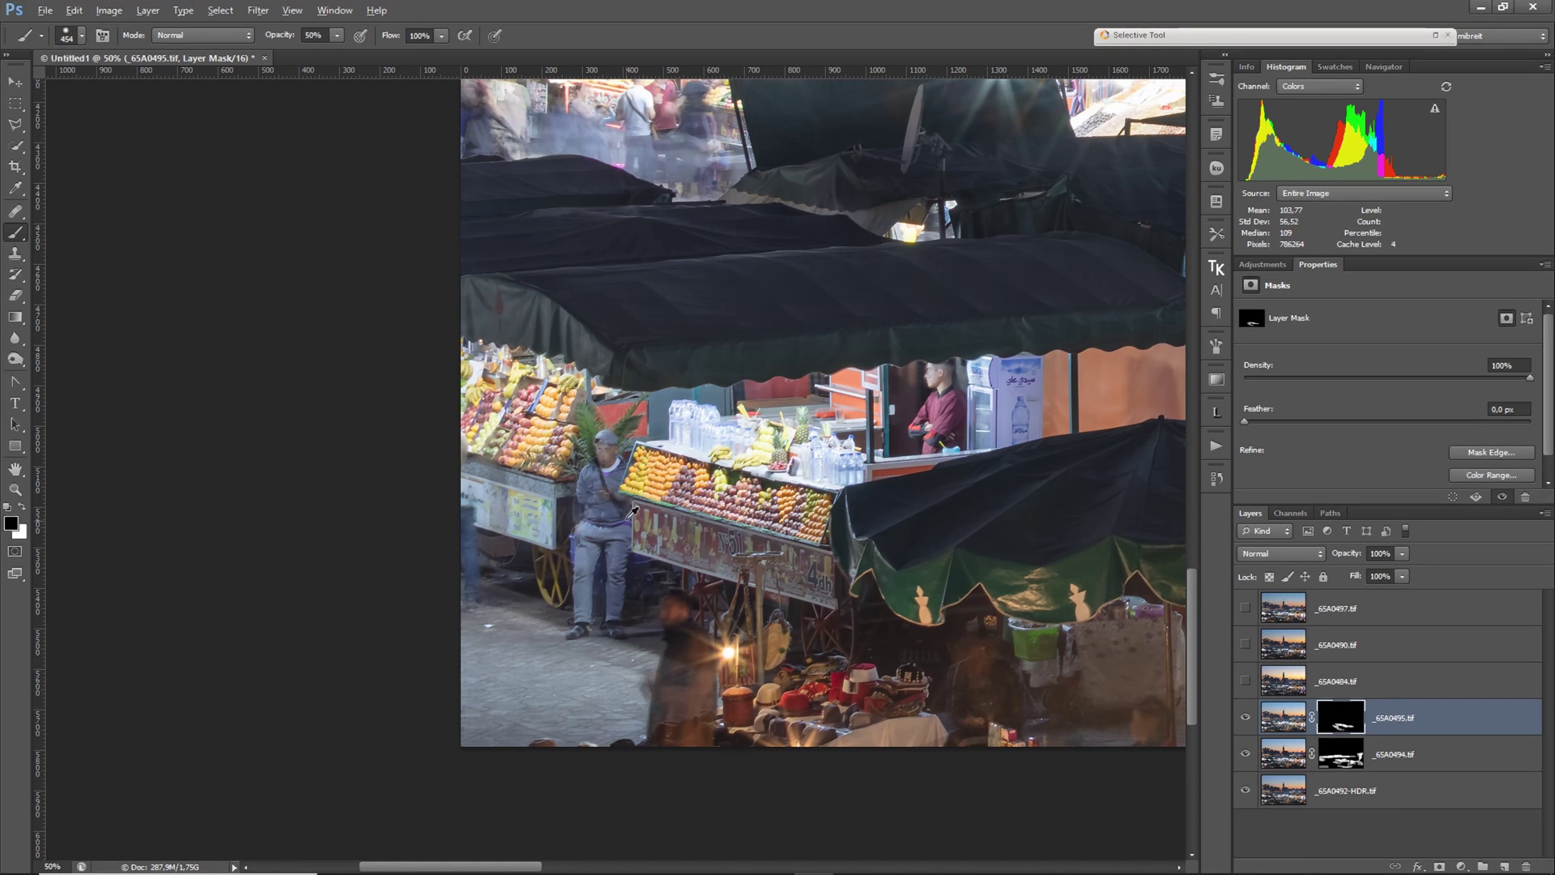
- Paint white at 50% opacity with a 286 px brush on the _65A0495.tif mask beside the fruit carts and over the crowd at the far-left stalls
{"action": "right_click", "coordinate": [607, 517], "text": "alt"}
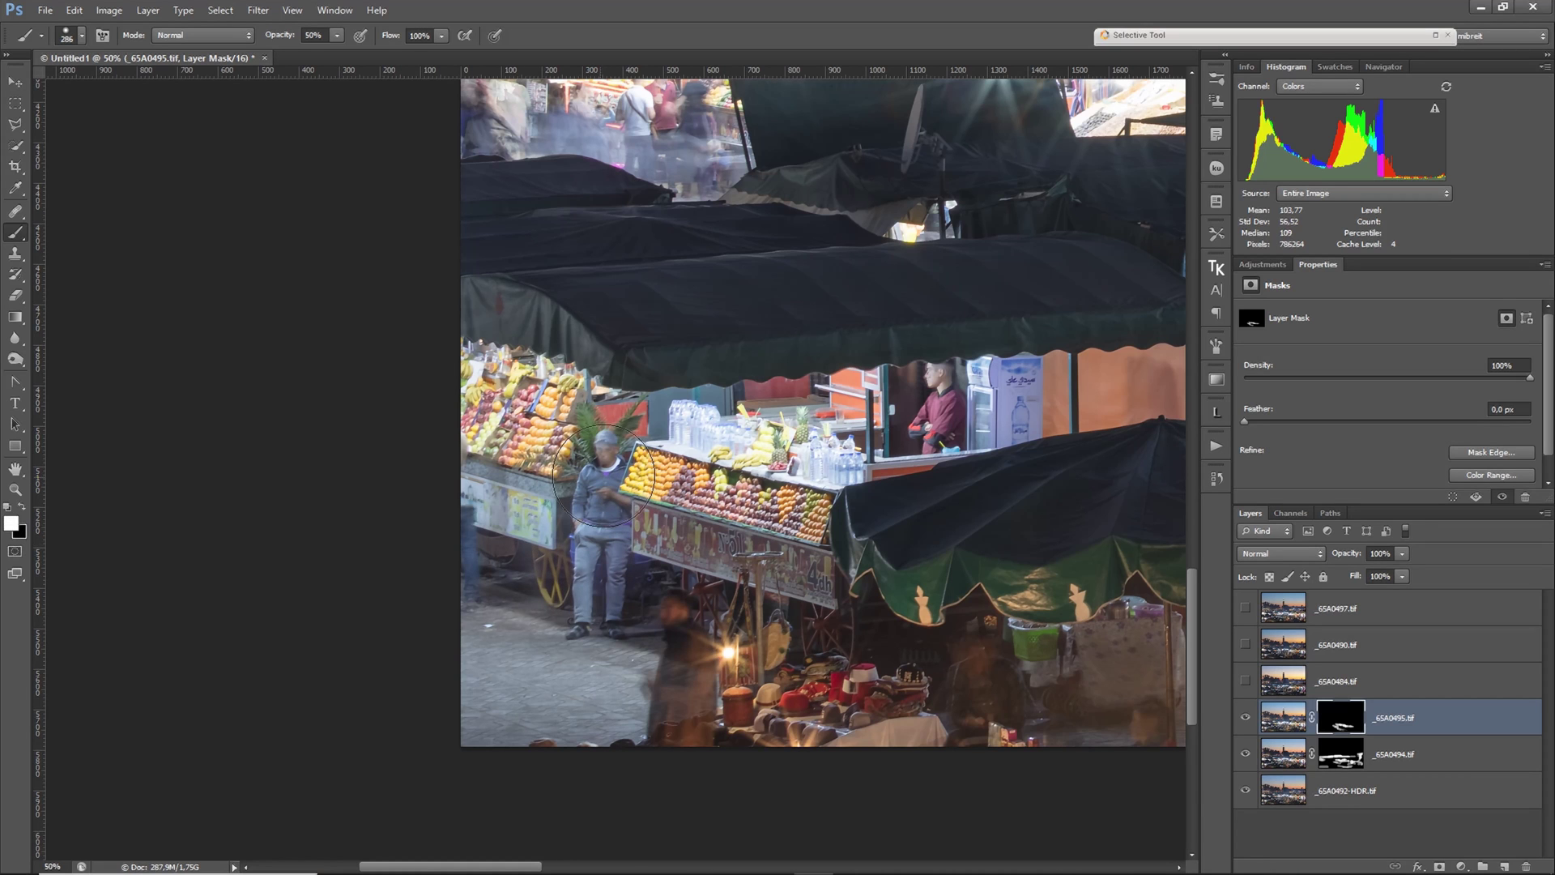
{"action": "left_click_drag", "start_coordinate": [531, 516], "coordinate": [563, 678]}
{"action": "left_click_drag", "start_coordinate": [723, 254], "coordinate": [575, 756]}
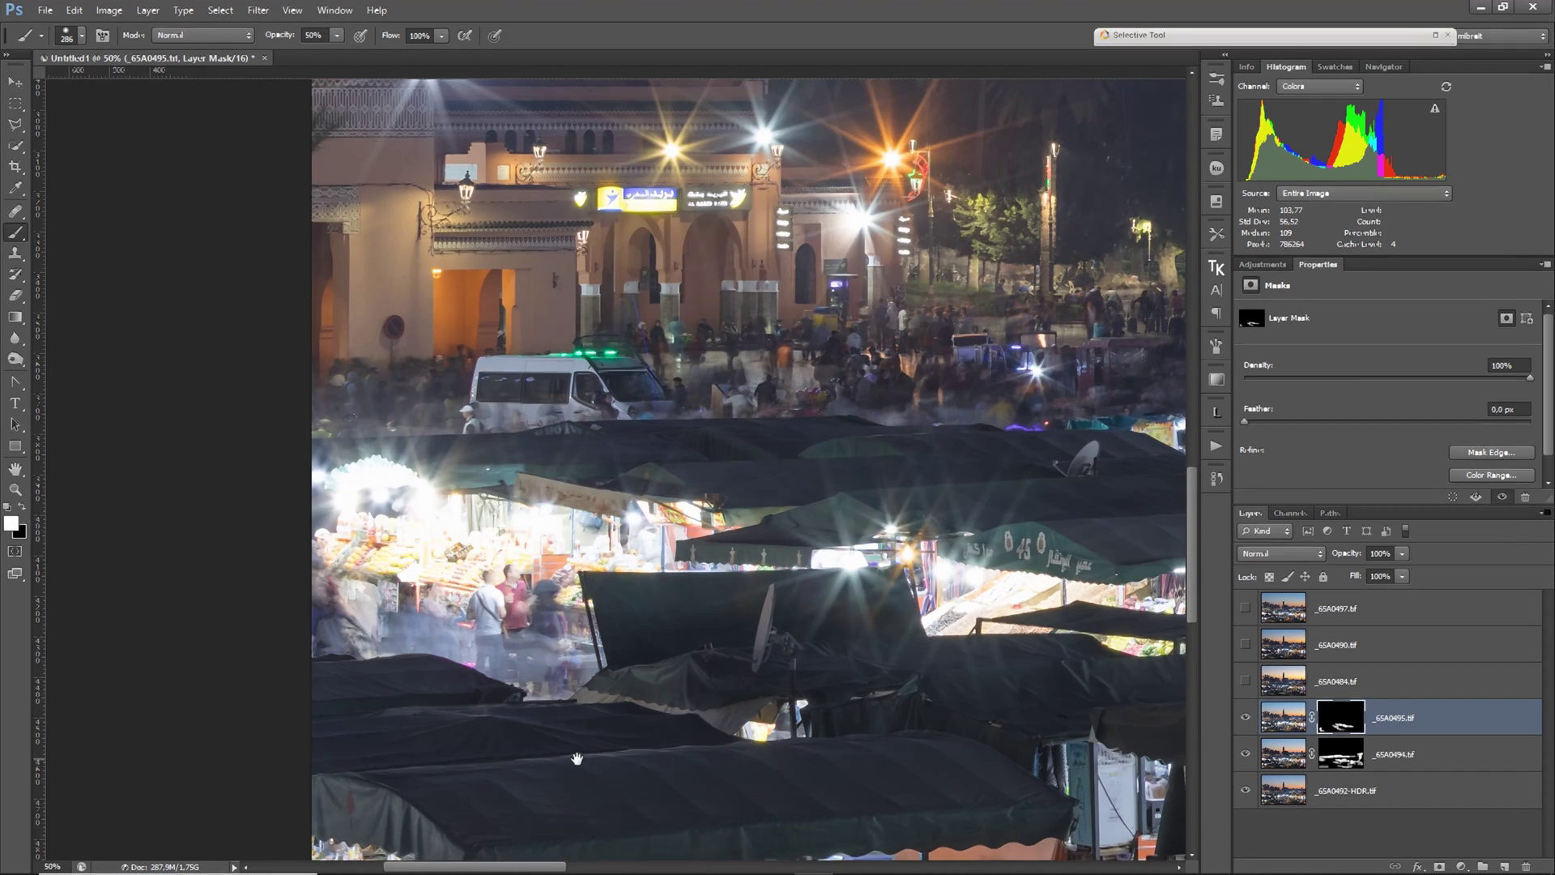
{"action": "left_click", "coordinate": [1341, 724], "text": "shift"}
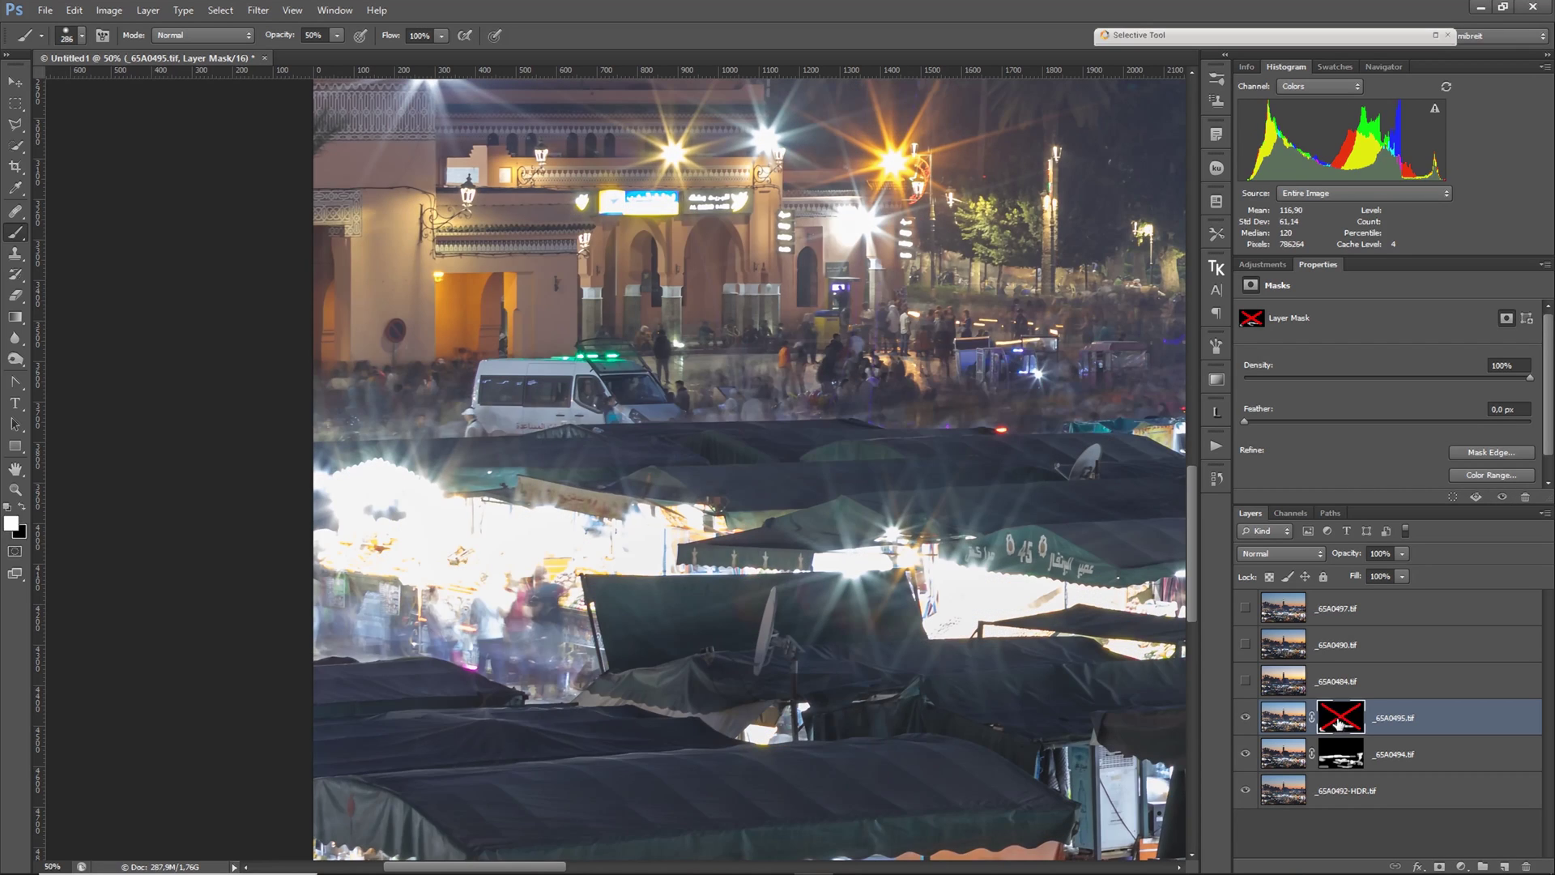
{"action": "left_click", "coordinate": [1340, 722], "text": "shift"}
{"action": "left_click_drag", "start_coordinate": [308, 638], "coordinate": [510, 648]}
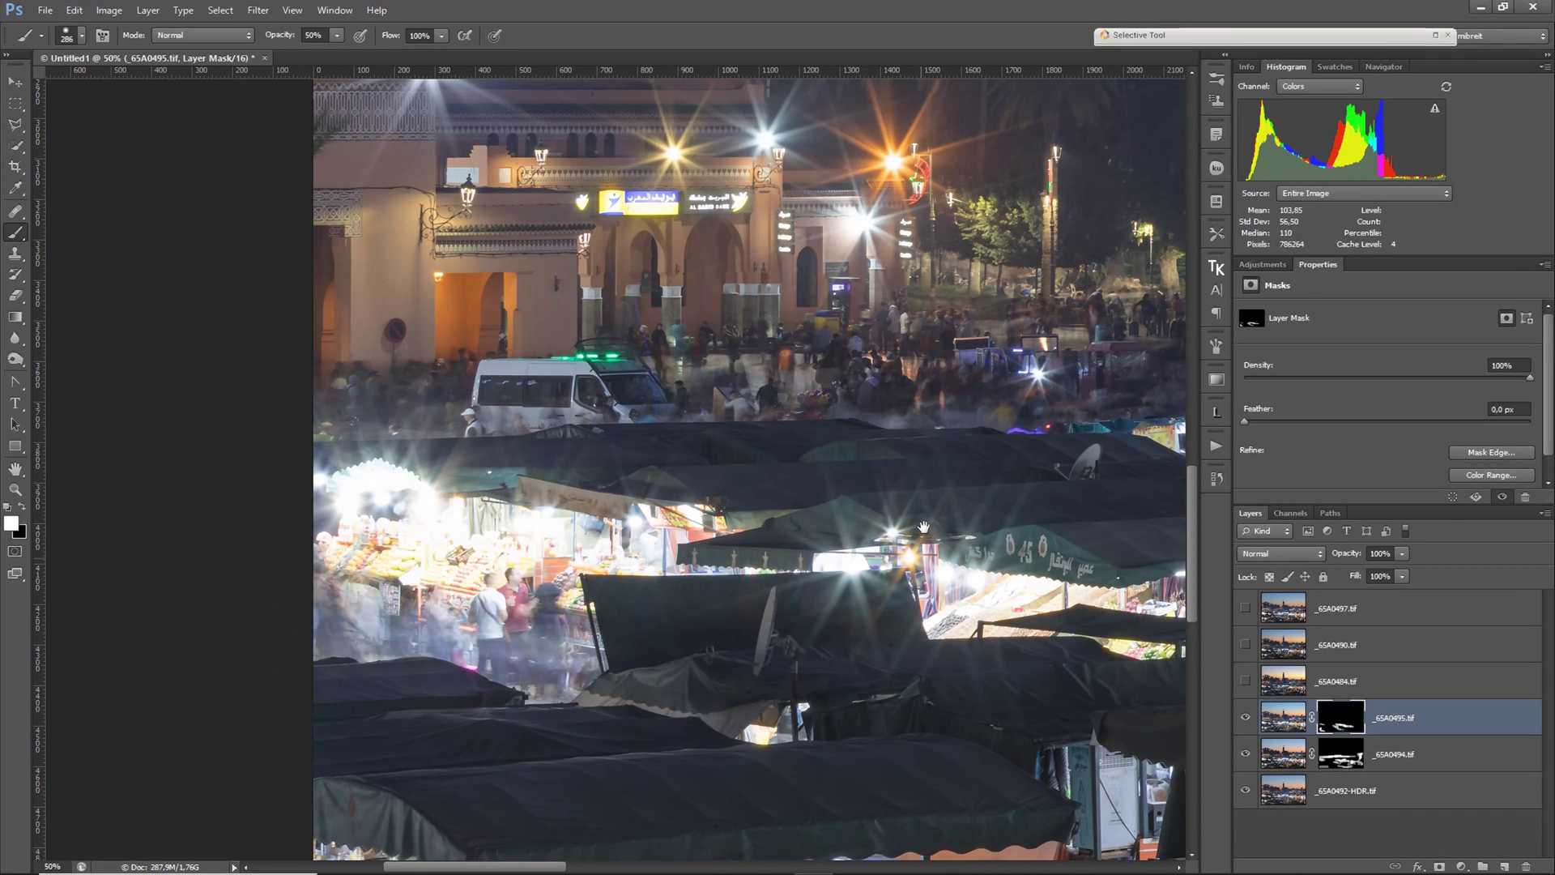
- Extend the white painting on the _65A0495.tif mask over the crowd in the square behind the stalls, and switch the brush colour to black
{"action": "left_click_drag", "start_coordinate": [923, 527], "coordinate": [805, 740]}
{"action": "left_click_drag", "start_coordinate": [888, 583], "coordinate": [623, 573]}
{"action": "left_click", "coordinate": [1343, 717], "text": "shift"}
{"action": "left_click", "coordinate": [1343, 717], "text": "shift"}
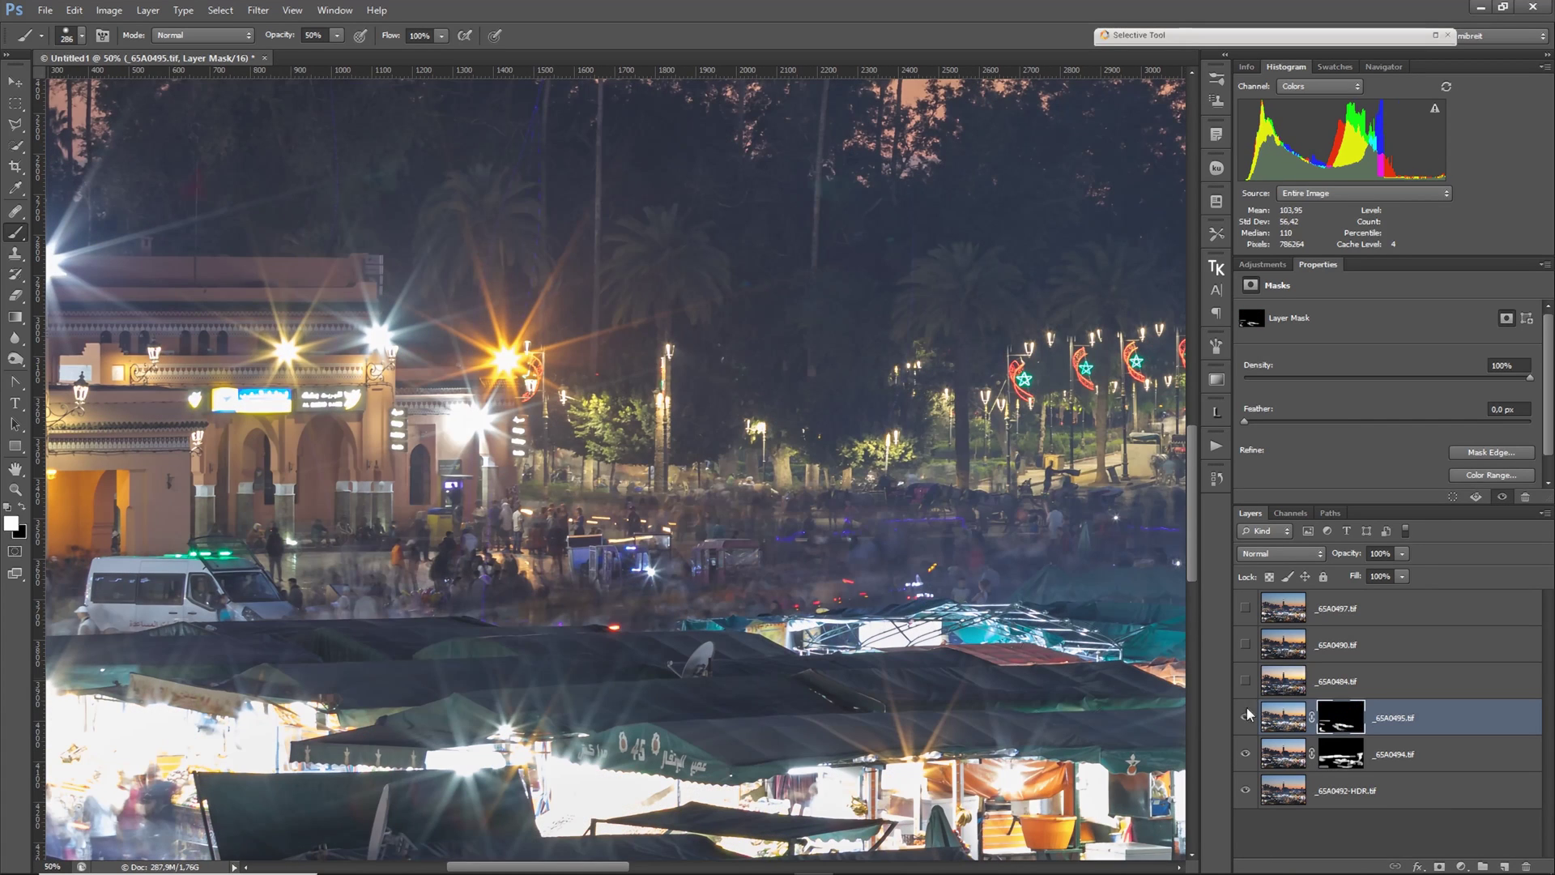
{"action": "left_click_drag", "start_coordinate": [1034, 537], "coordinate": [524, 559]}
{"action": "mouse_move", "coordinate": [810, 541]}
{"action": "left_mouse_down"}
{"action": "mouse_move", "coordinate": [459, 518]}
{"action": "mouse_move", "coordinate": [801, 470]}
{"action": "left_mouse_up"}
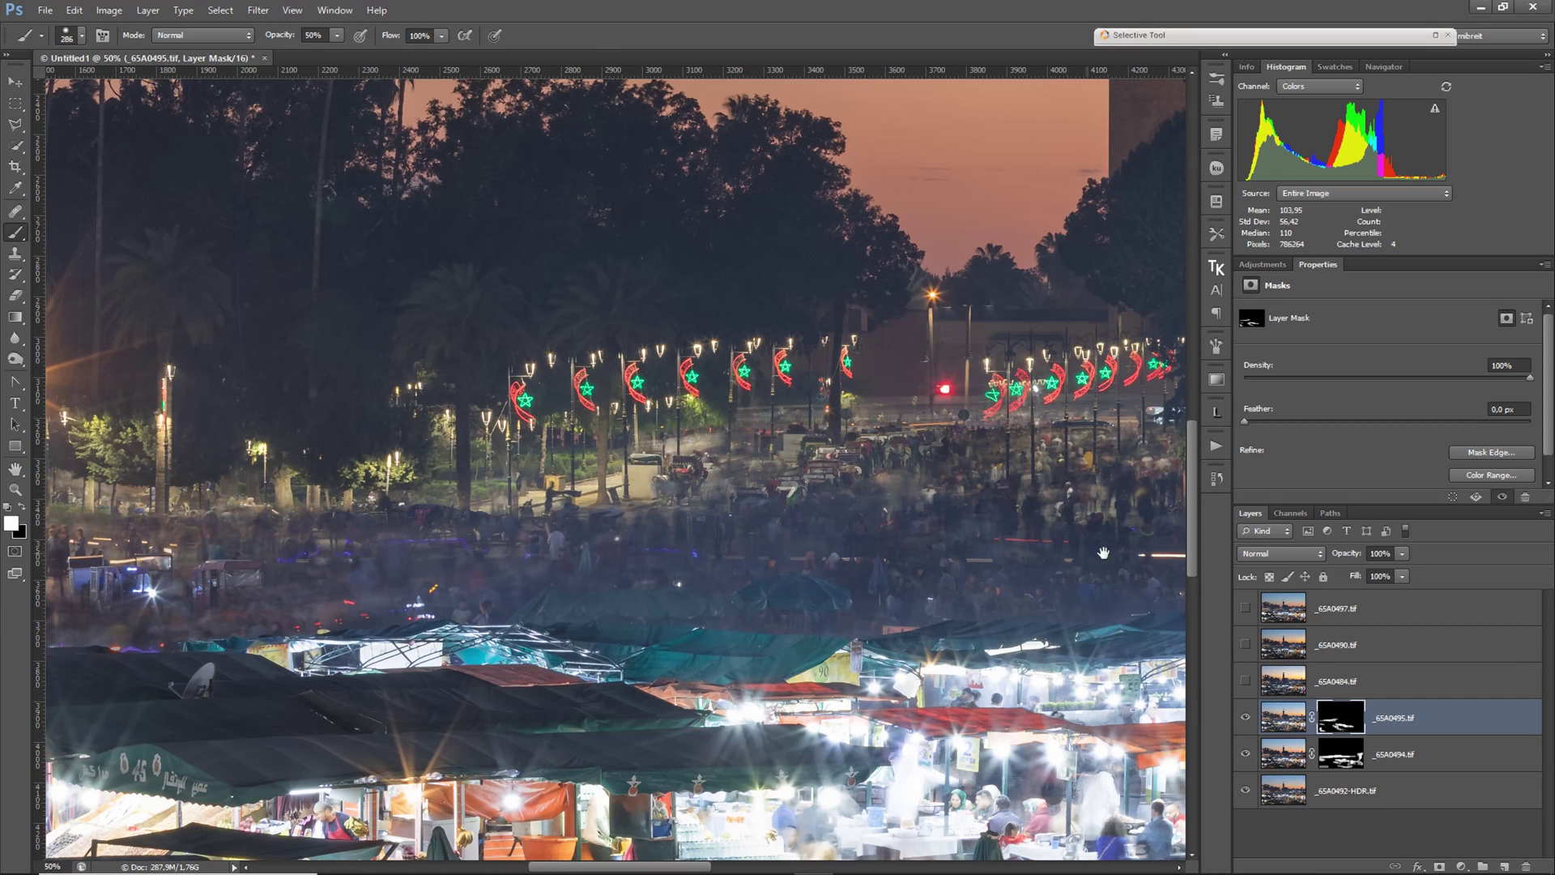
{"action": "left_click_drag", "start_coordinate": [1102, 554], "coordinate": [617, 564]}
{"action": "left_click_drag", "start_coordinate": [455, 476], "coordinate": [757, 522]}
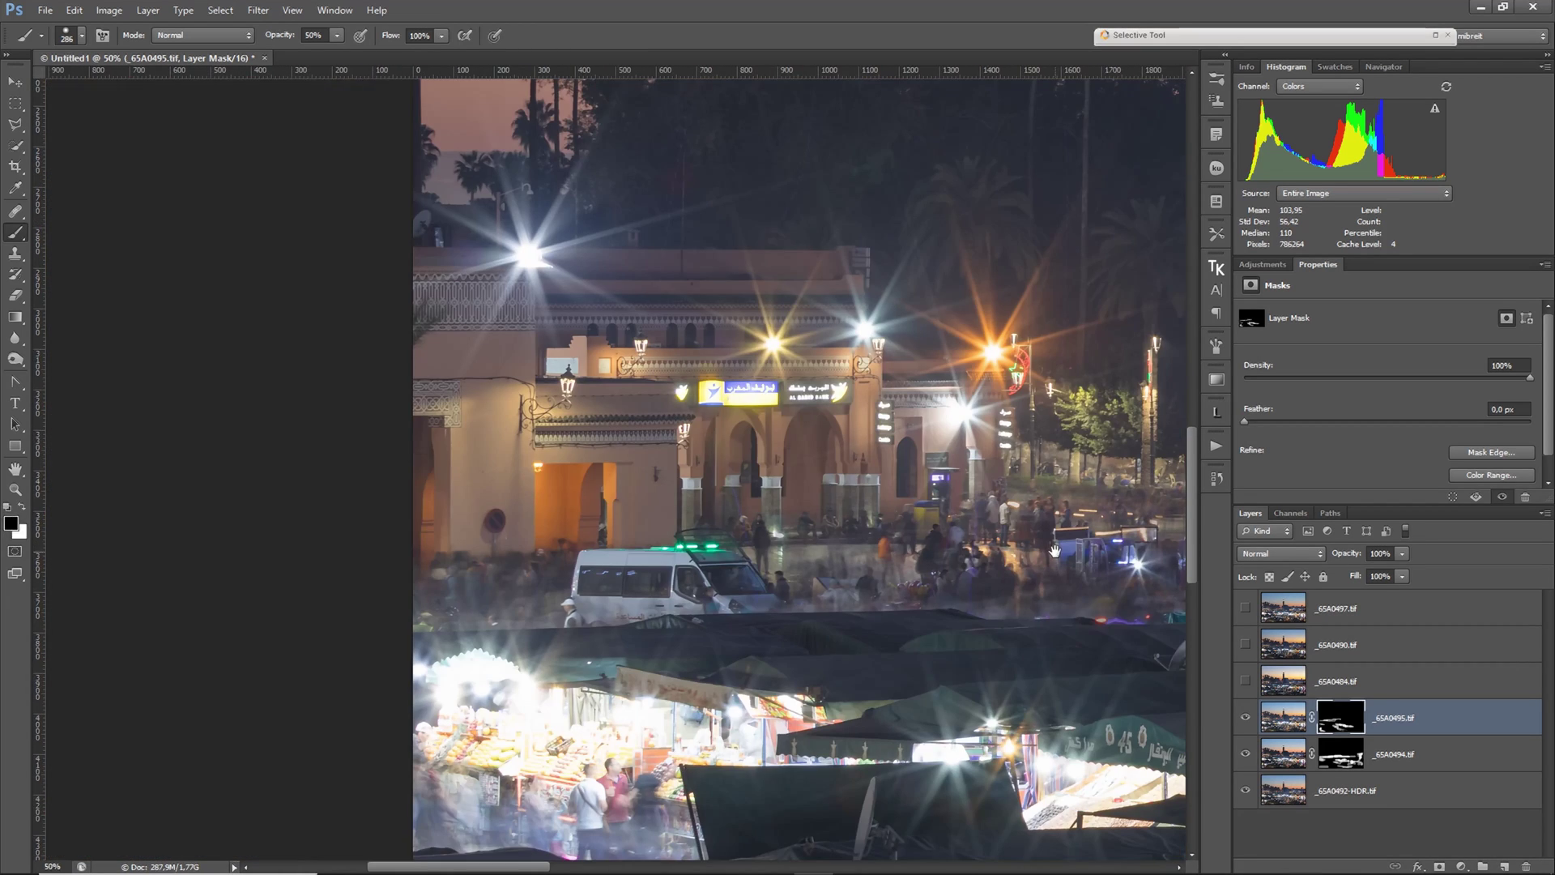
{"action": "left_click_drag", "start_coordinate": [971, 598], "coordinate": [616, 571]}
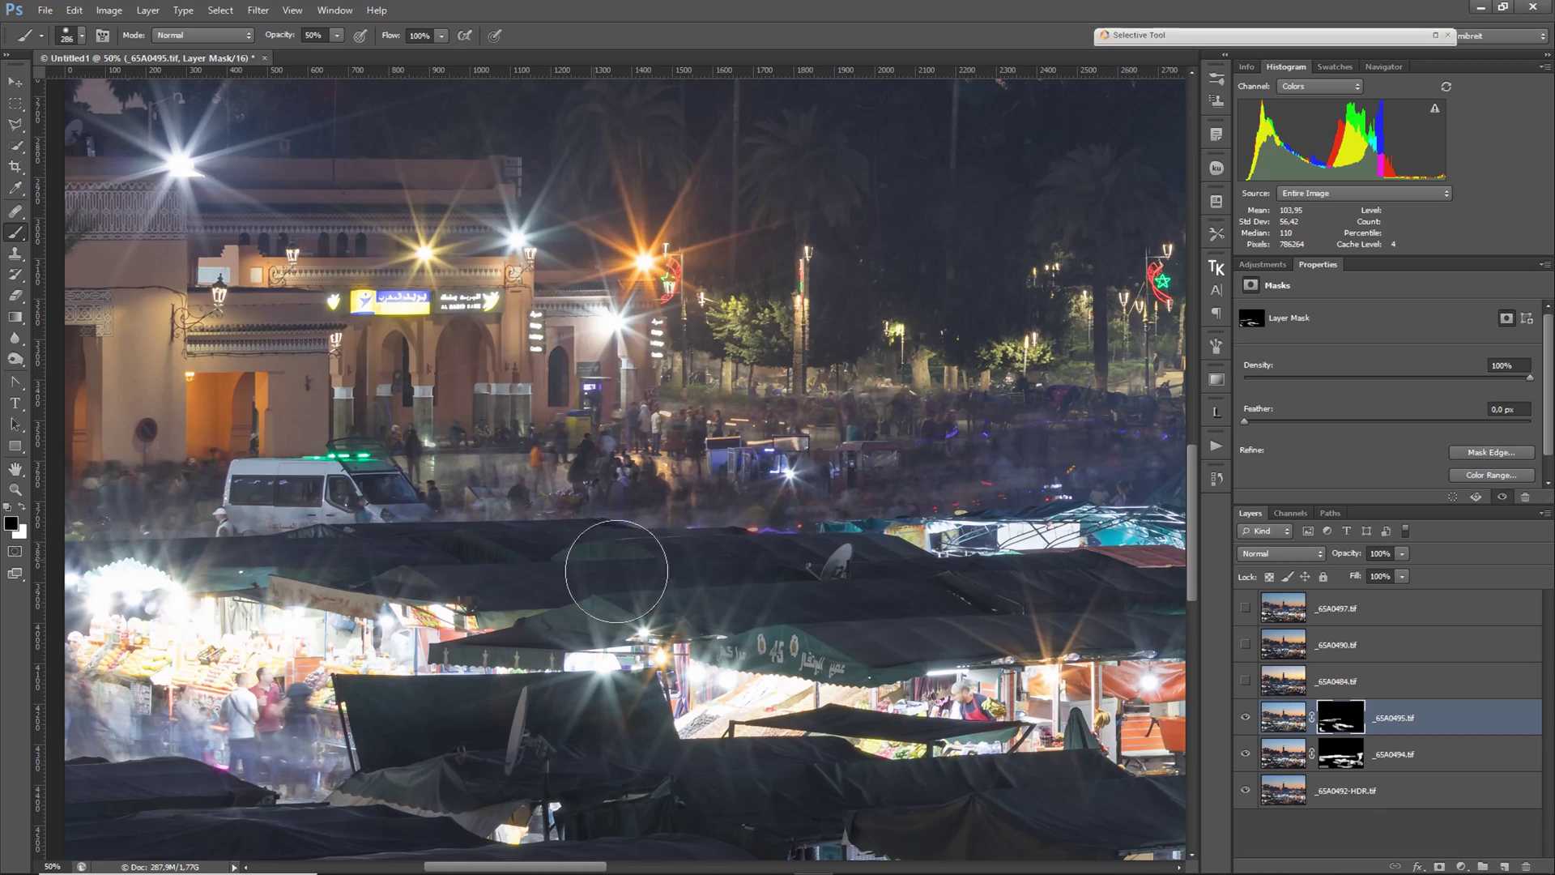
- Compare the whole blend with the _65A0492-HDR.tif layer shown alone
{"action": "left_click", "coordinate": [593, 547], "text": "alt"}
{"action": "left_click", "coordinate": [593, 548], "text": "alt"}
{"action": "left_click_drag", "start_coordinate": [950, 720], "coordinate": [480, 579]}
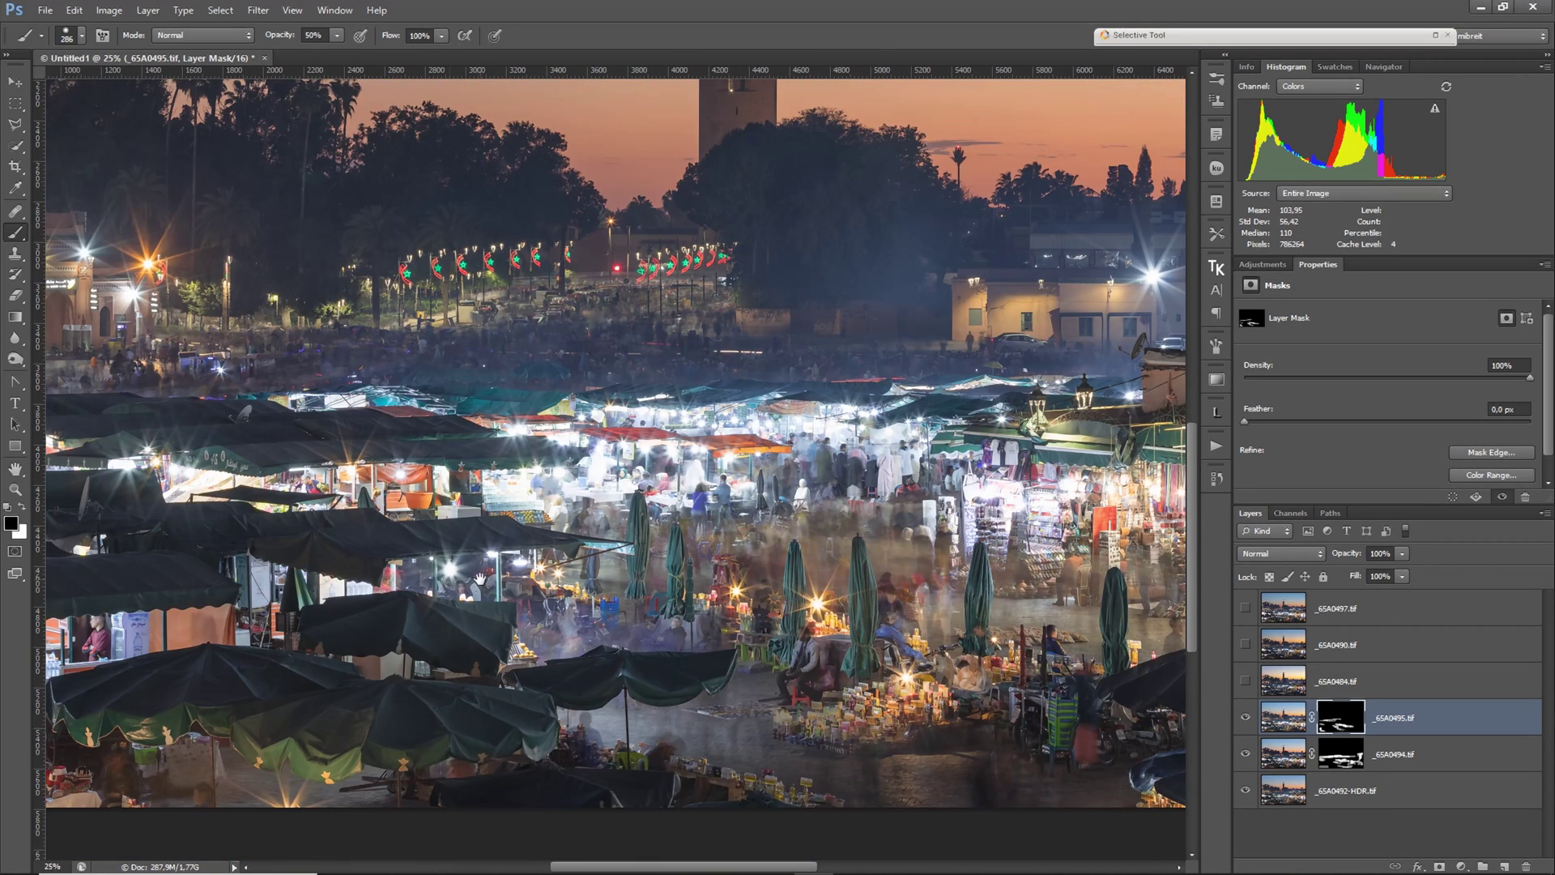
{"action": "left_click", "coordinate": [1245, 792], "text": "alt"}
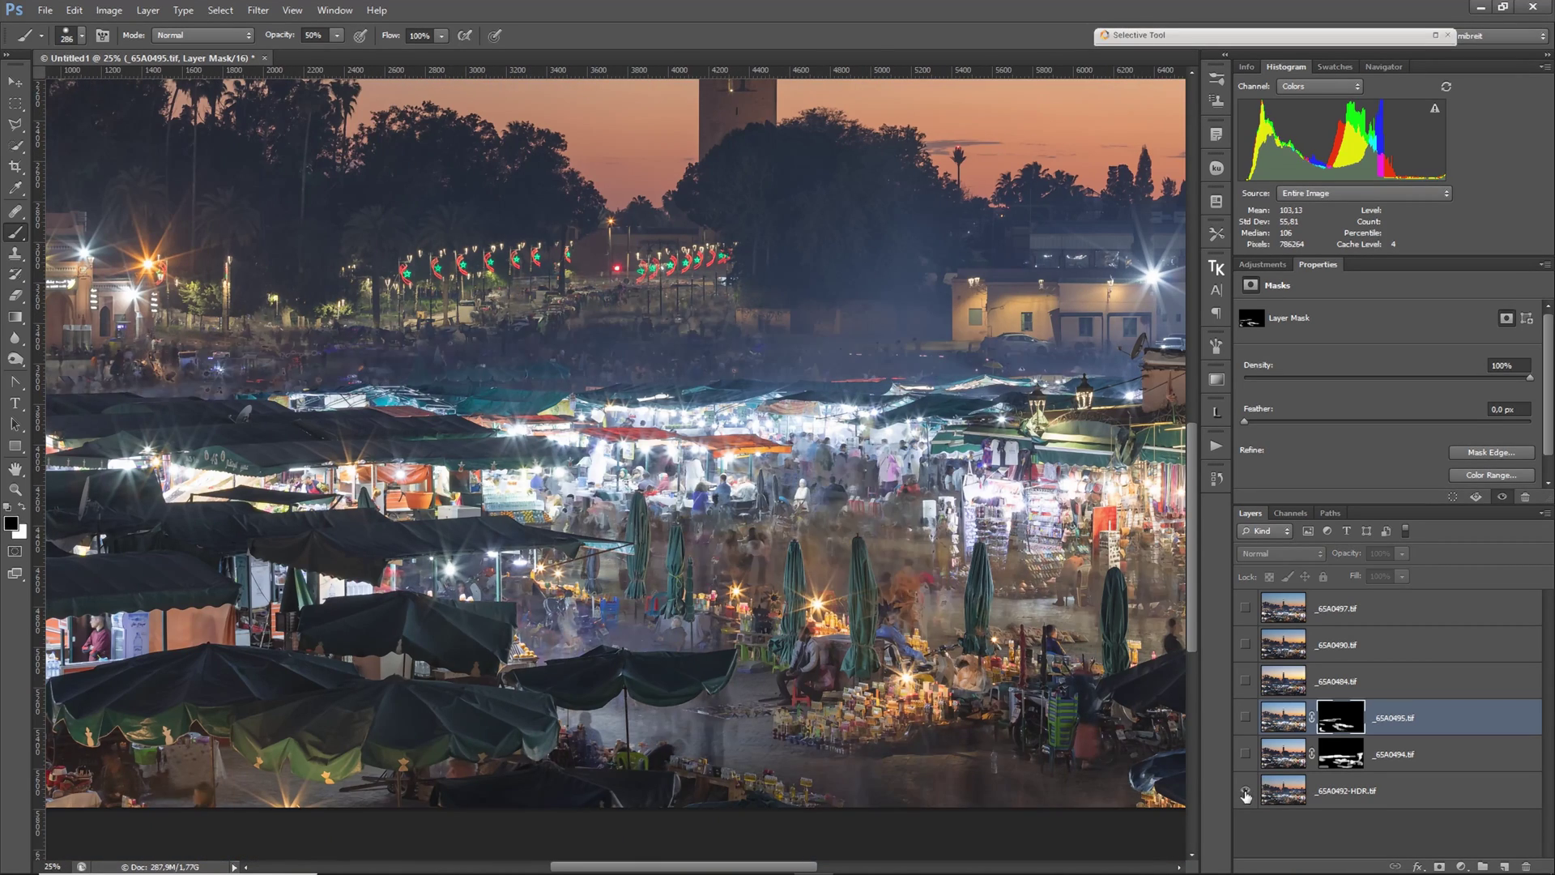
{"action": "left_click", "coordinate": [1244, 792], "text": "alt"}
{"action": "left_click", "coordinate": [1239, 793], "text": "alt"}
{"action": "left_click", "coordinate": [834, 507]}
{"action": "left_click", "coordinate": [1245, 792], "text": "alt"}
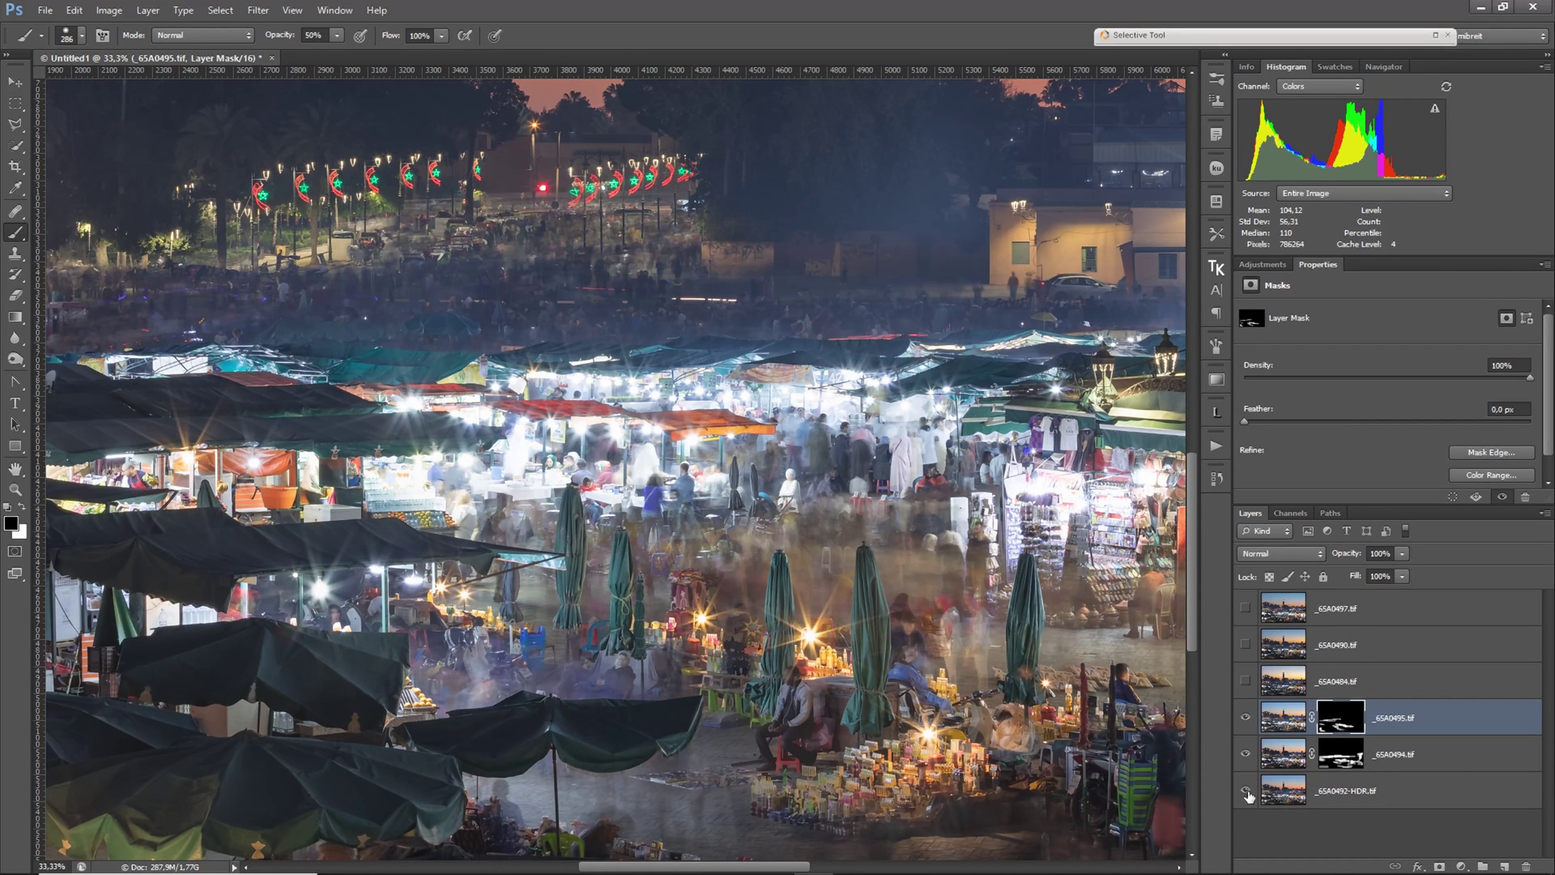
- Select the _65A0492-HDR.tif layer and preview _65A0484.tif, _65A0490.tif and _65A0497.tif one at a time over the distant crowd
{"action": "left_click", "coordinate": [1262, 795]}
{"action": "left_click", "coordinate": [521, 475], "text": "ctrl"}
{"action": "left_click_drag", "start_coordinate": [1027, 506], "coordinate": [939, 778]}
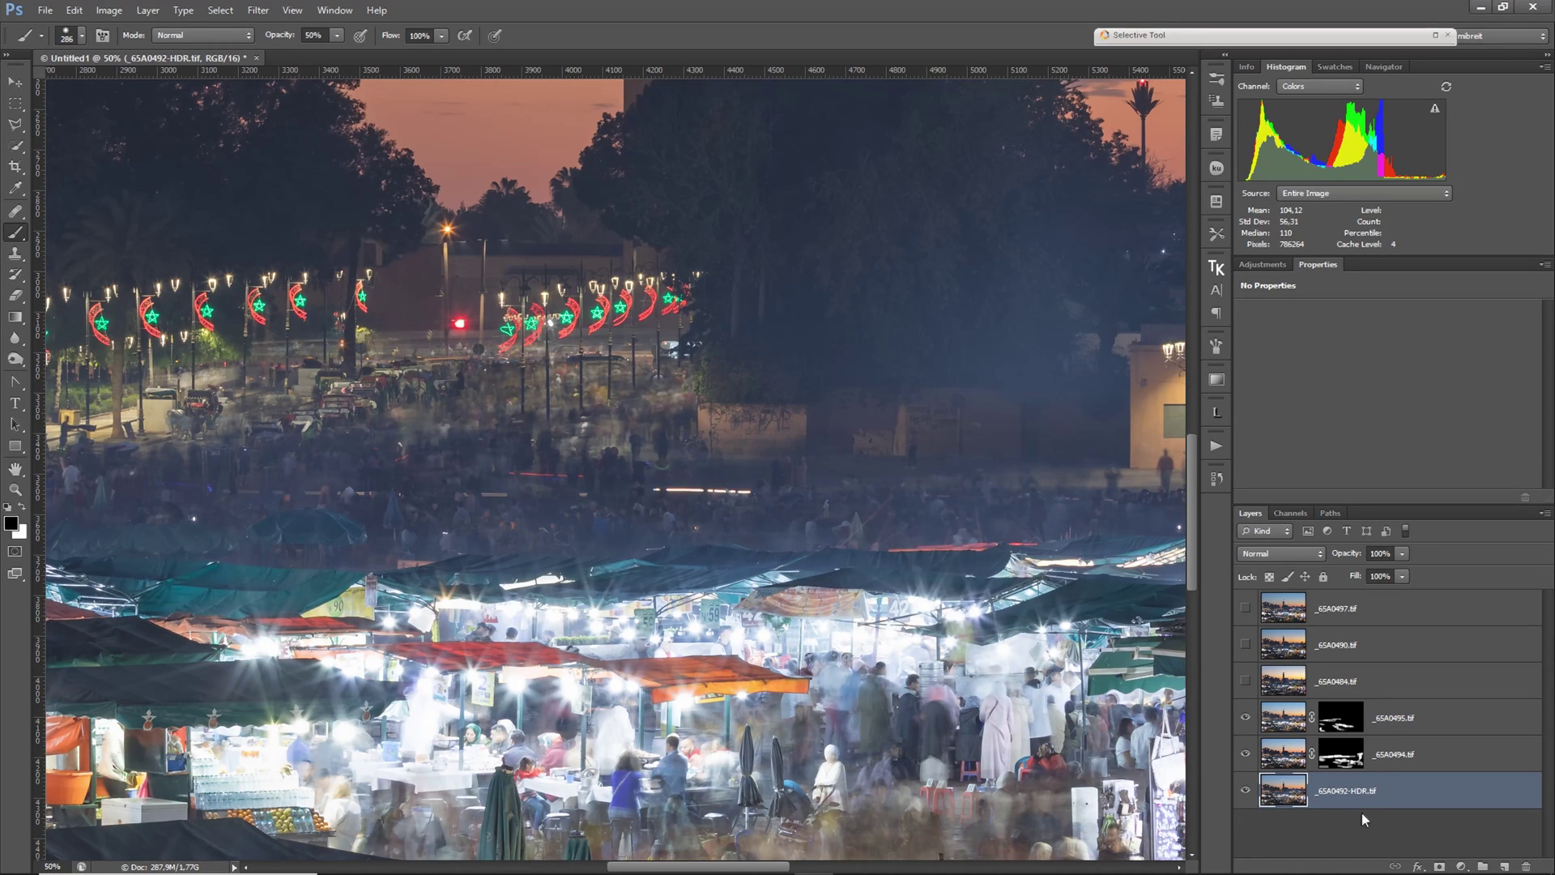
{"action": "left_click_drag", "start_coordinate": [636, 482], "coordinate": [1092, 511]}
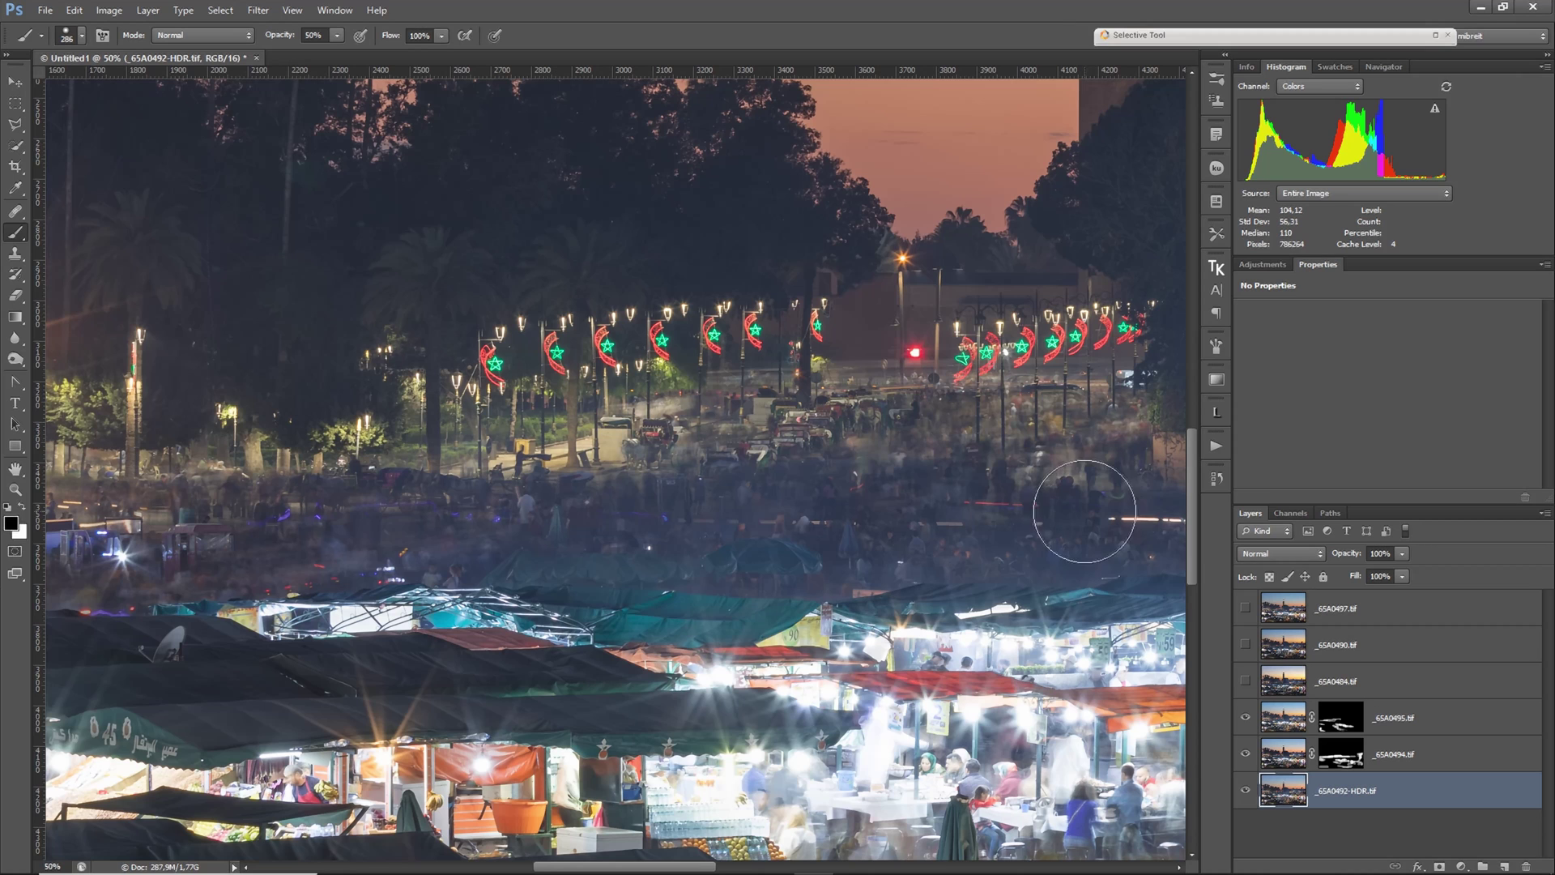
{"action": "left_click", "coordinate": [1246, 681]}
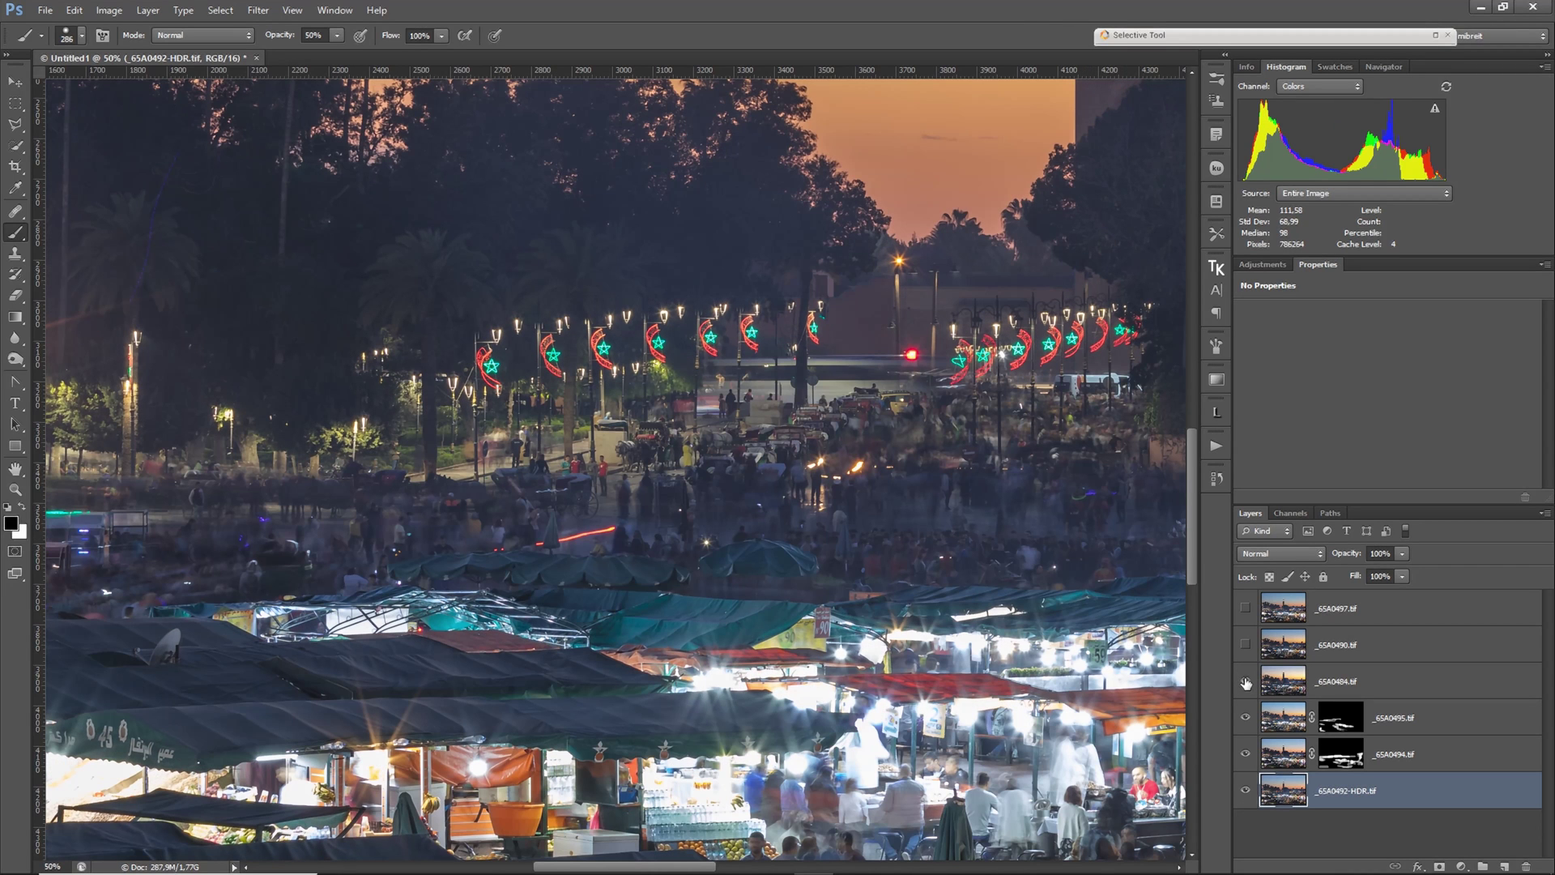
{"action": "left_click", "coordinate": [1246, 681]}
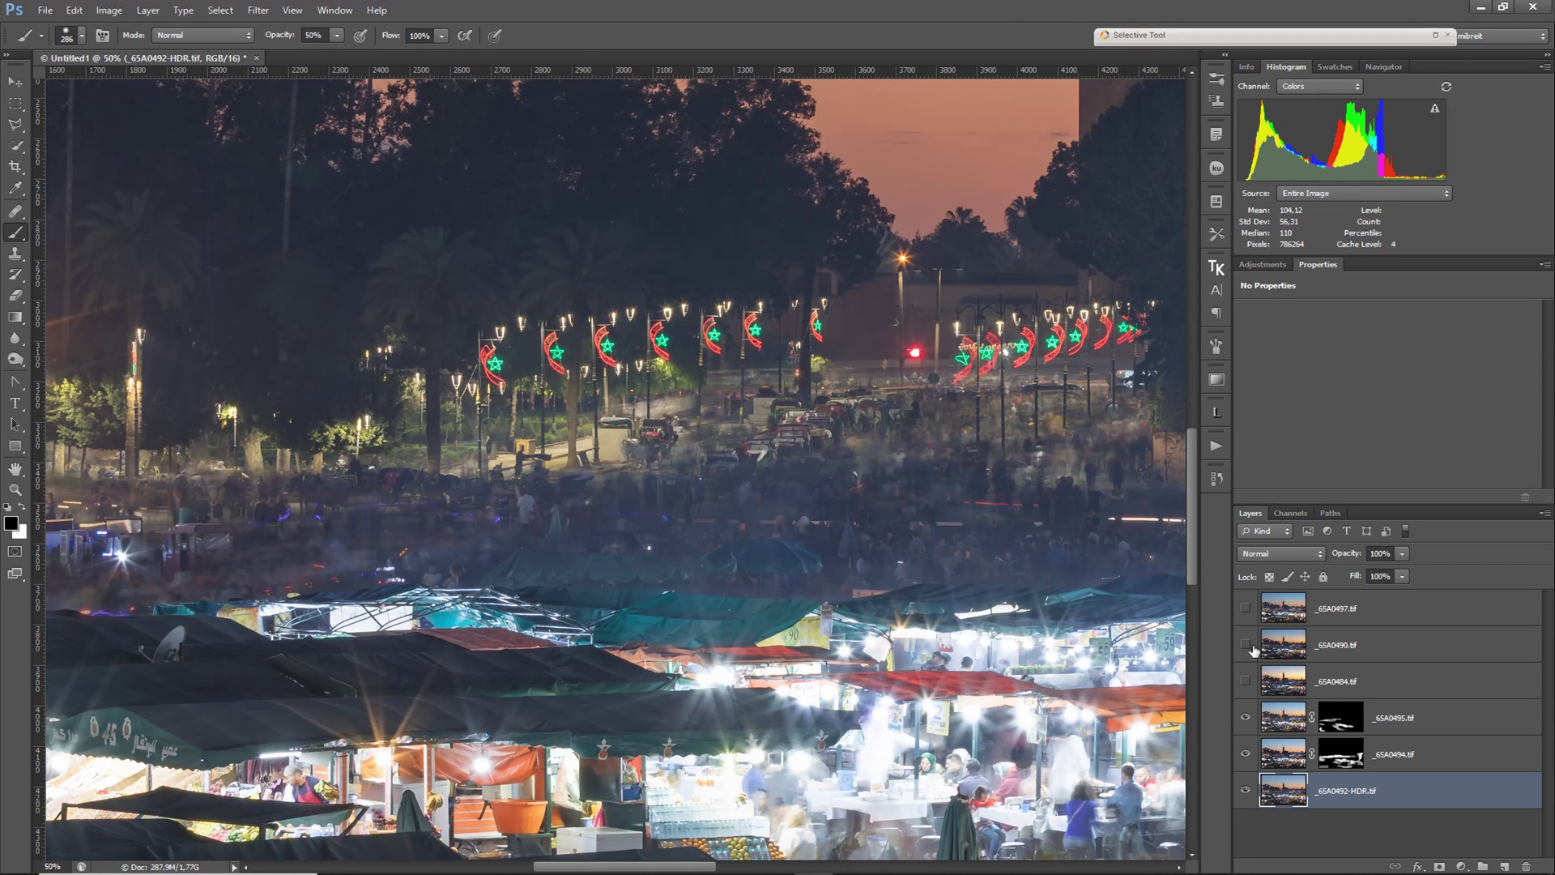
{"action": "left_click", "coordinate": [1245, 645]}
{"action": "left_click", "coordinate": [1246, 645]}
{"action": "left_click", "coordinate": [1244, 611]}
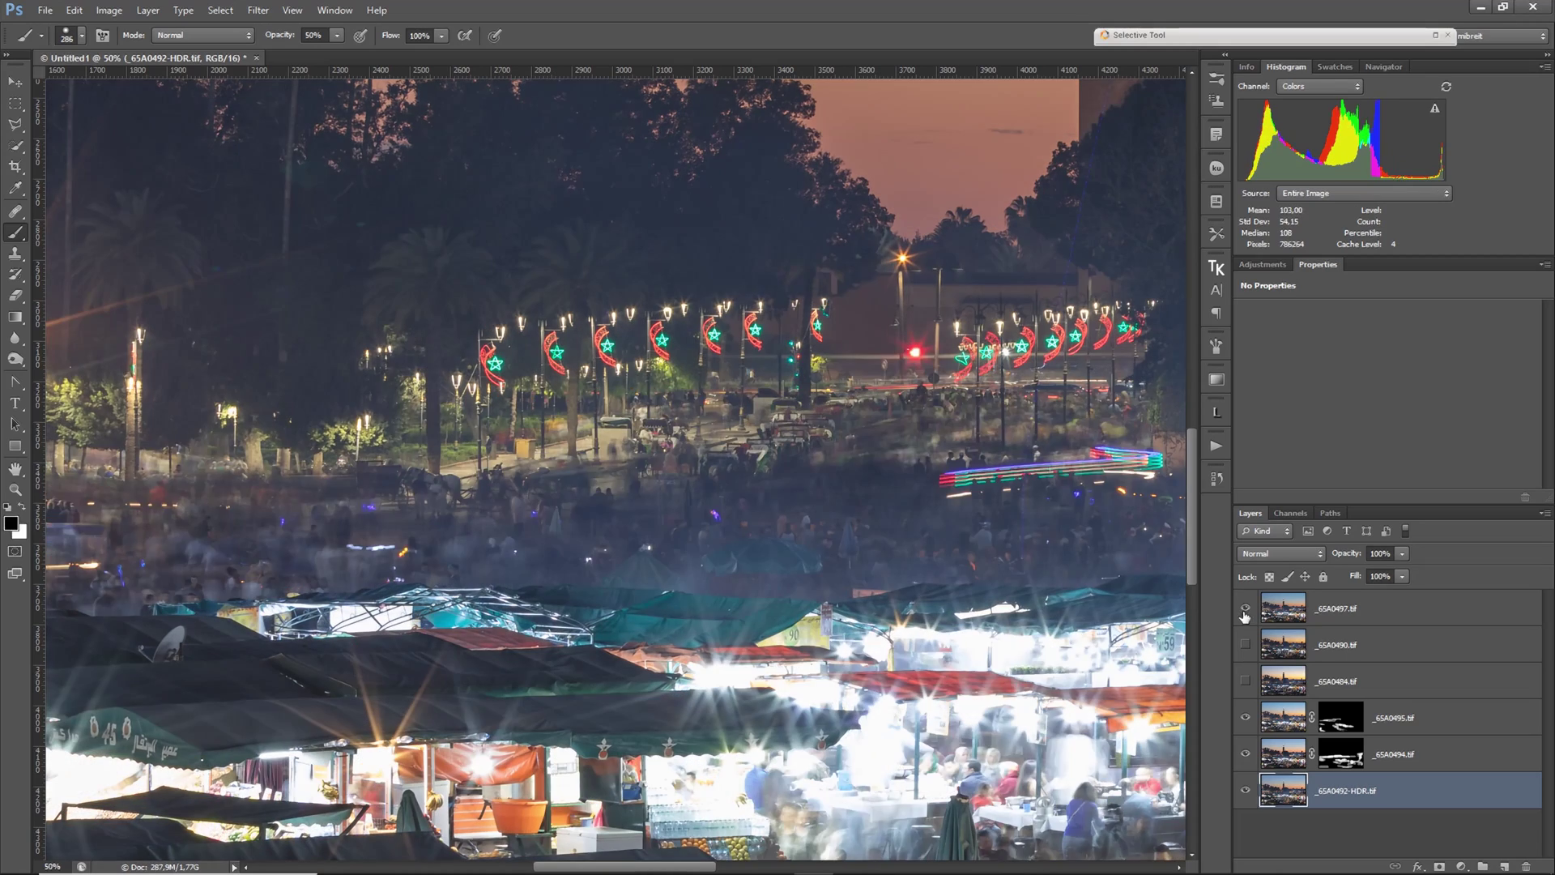
{"action": "left_click", "coordinate": [1245, 611]}
{"action": "left_click", "coordinate": [1244, 681]}
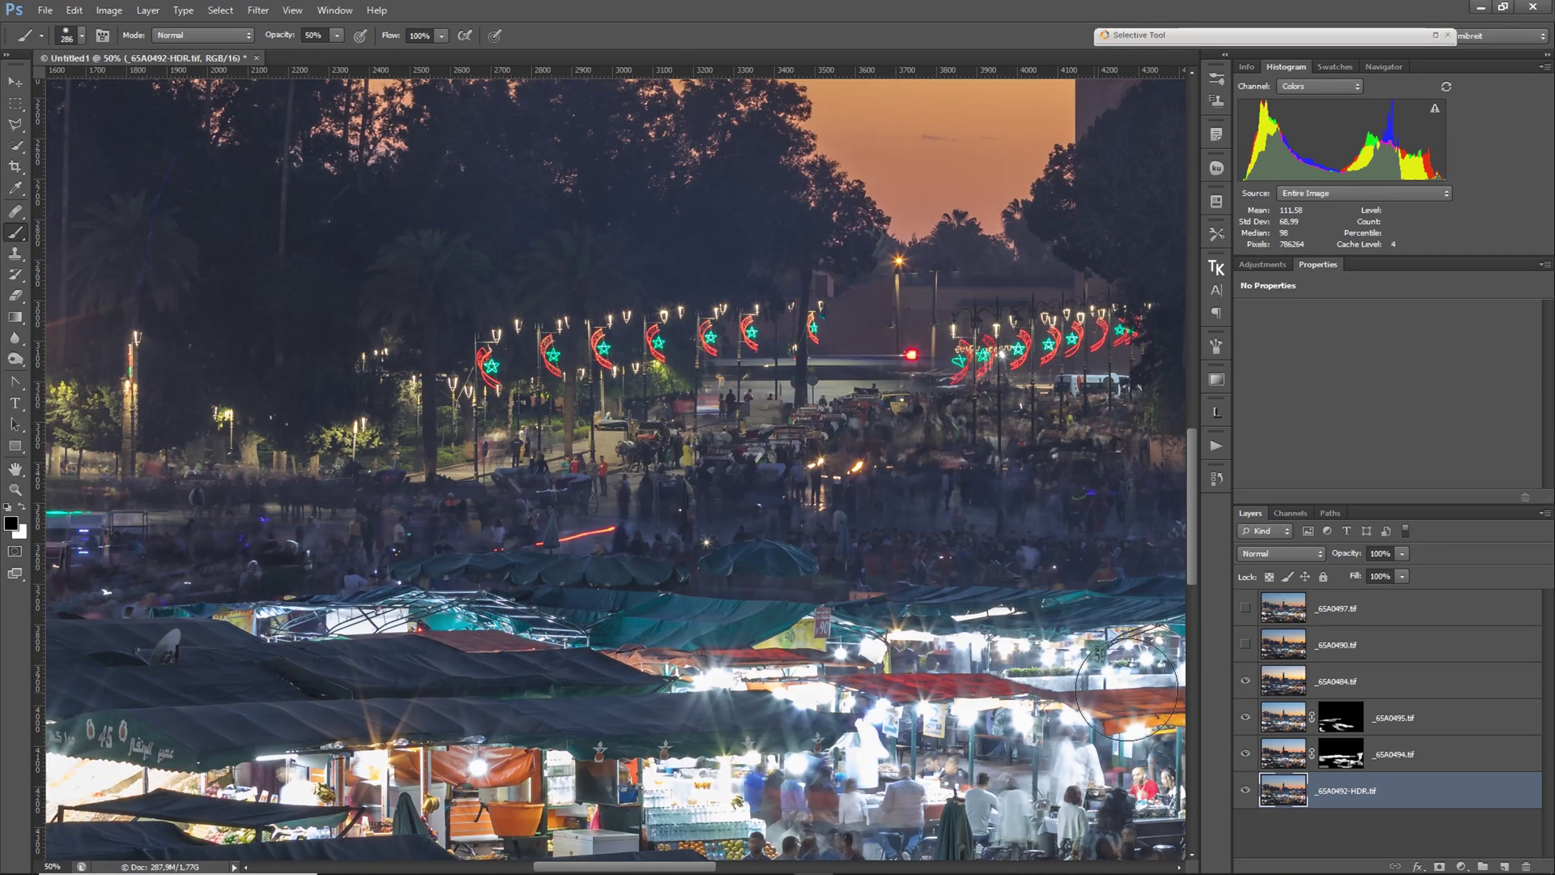
{"action": "left_click", "coordinate": [1245, 681]}
- Examine the crowd and food stalls up close with _65A0490.tif and _65A0497.tif temporarily shown
{"action": "left_click_drag", "start_coordinate": [953, 600], "coordinate": [1181, 635]}
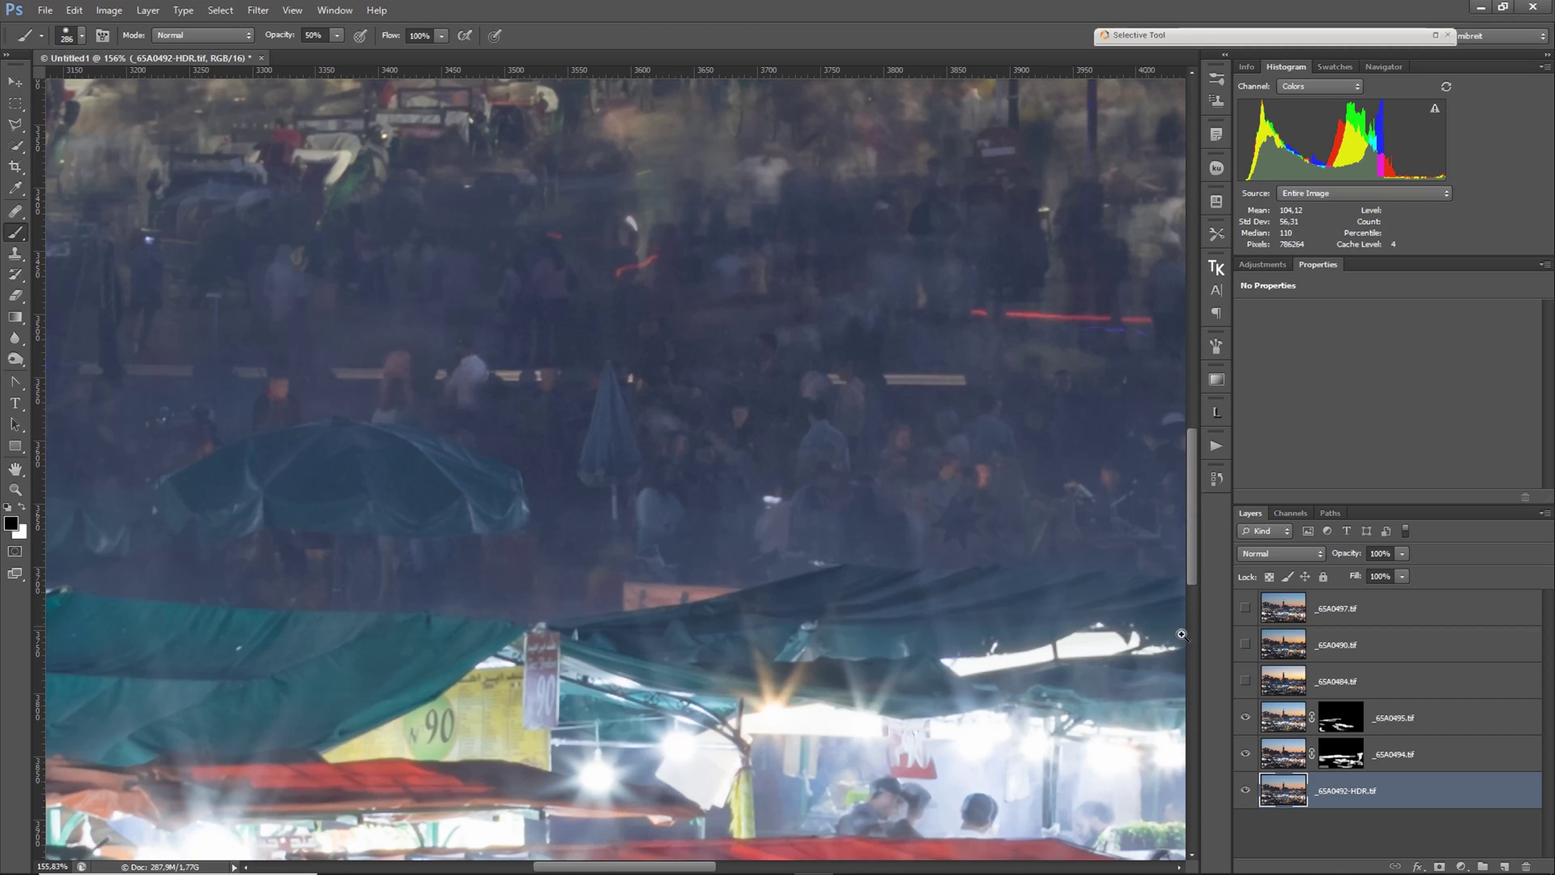
{"action": "left_click", "coordinate": [1246, 645]}
{"action": "left_click", "coordinate": [1246, 644]}
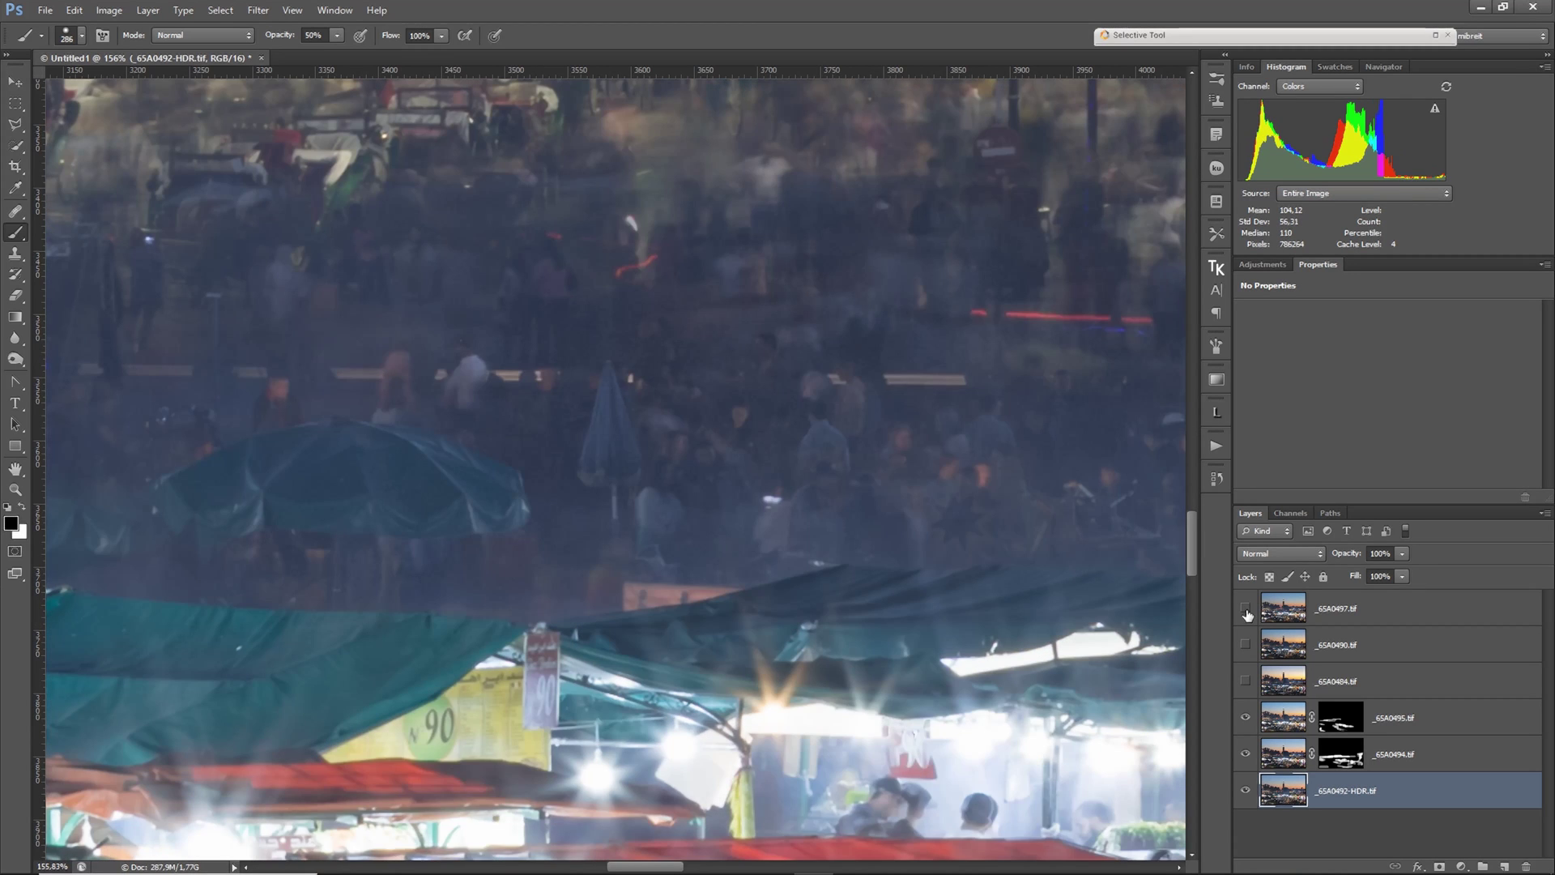
{"action": "left_click", "coordinate": [1245, 608]}
{"action": "left_click", "coordinate": [1244, 613]}
{"action": "left_click_drag", "start_coordinate": [1050, 676], "coordinate": [541, 486]}
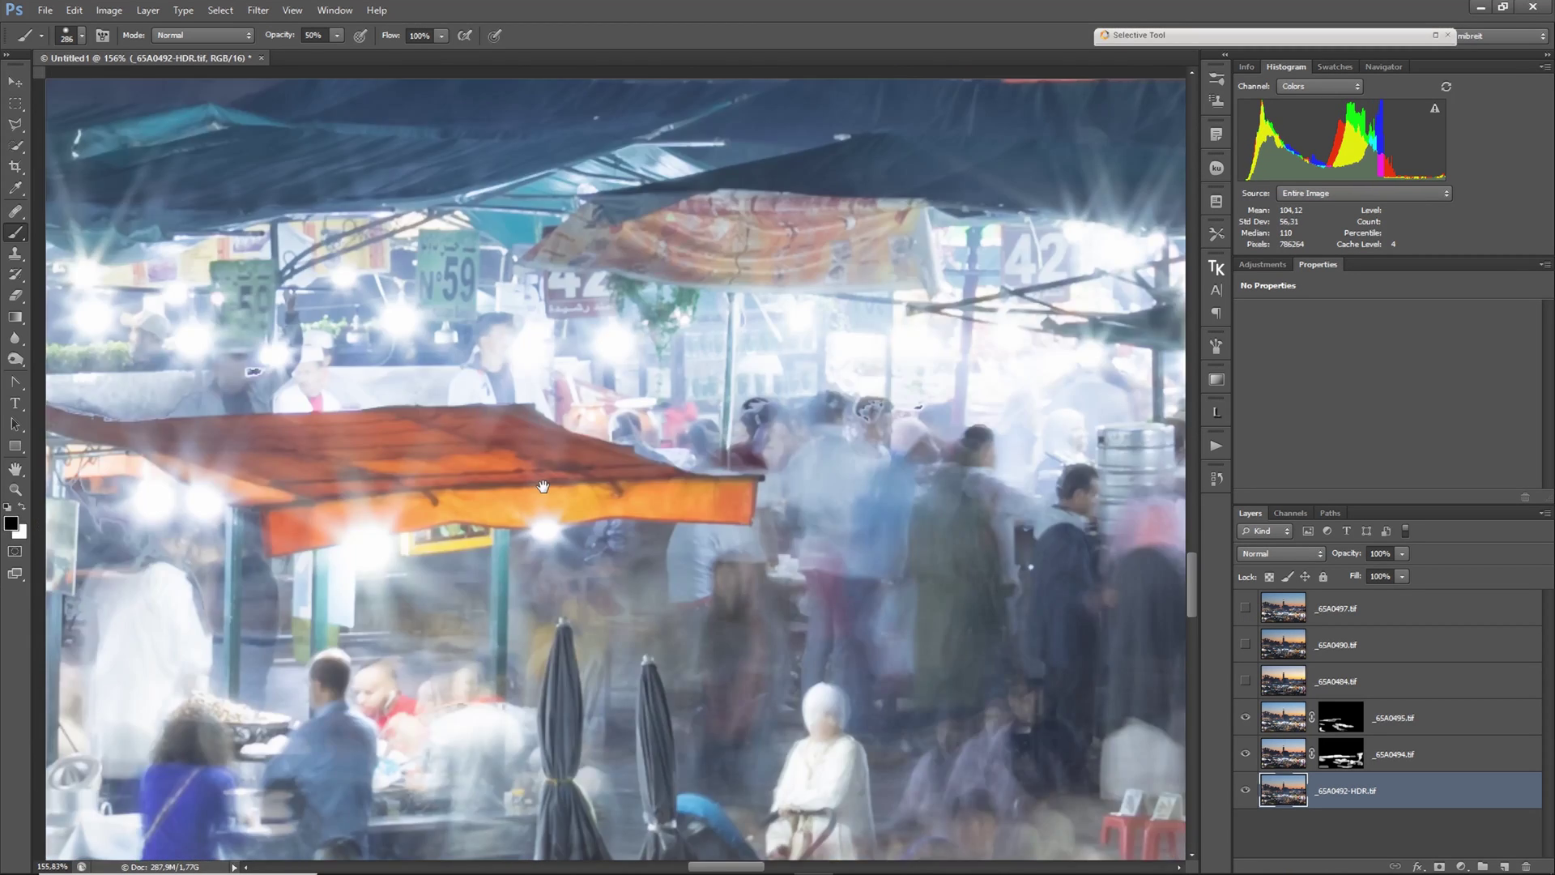
{"action": "left_click", "coordinate": [1246, 608]}
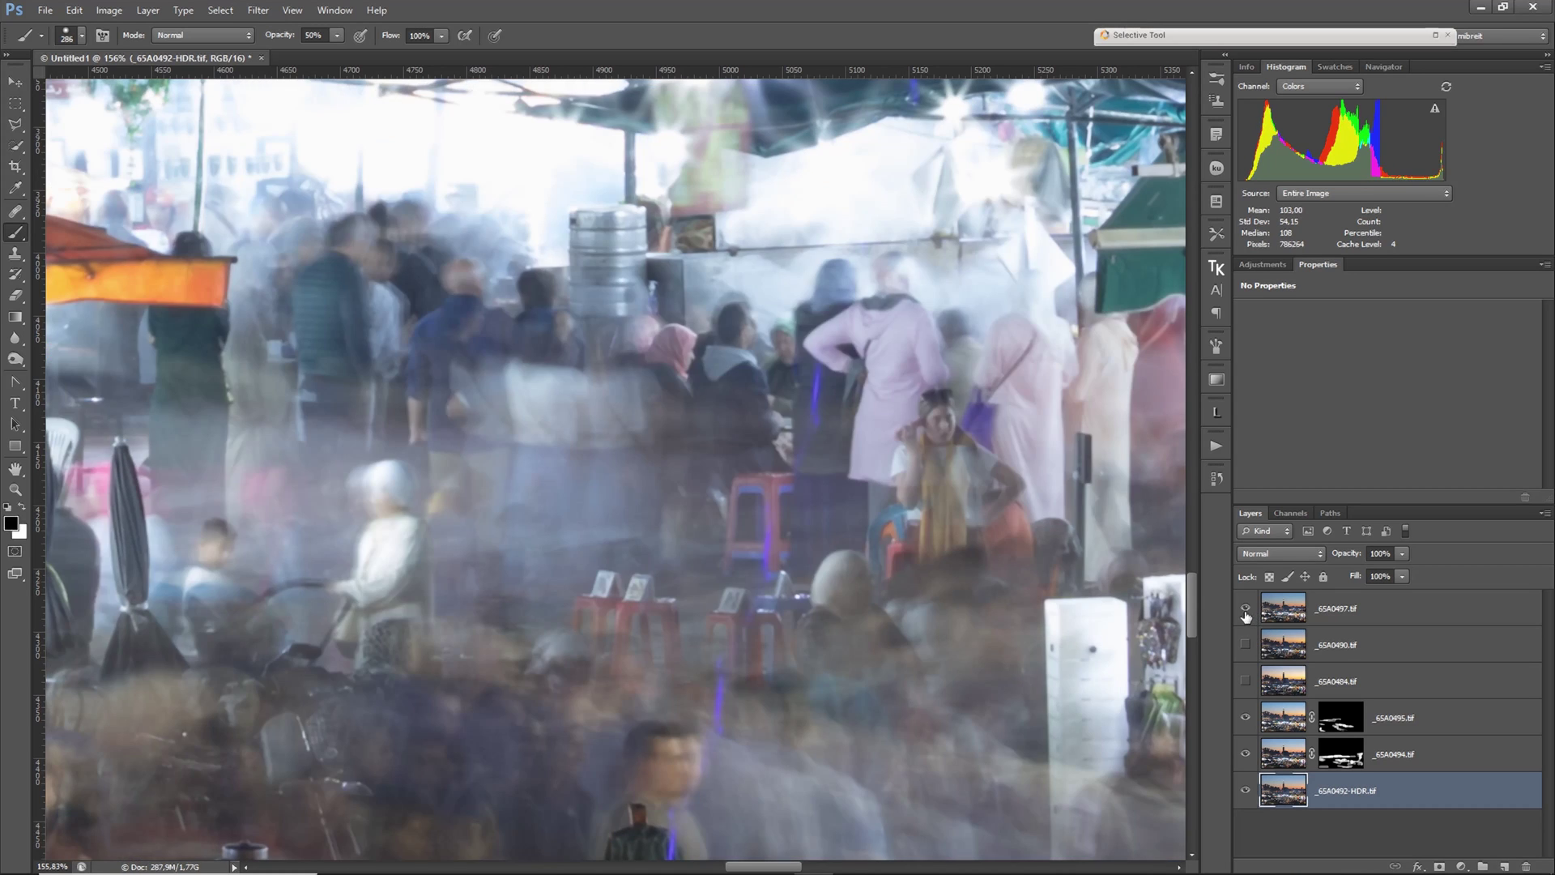
{"action": "left_click", "coordinate": [1245, 609]}
- Move the _65A0497.tif and _65A0490.tif layers together below _65A0484.tif and make _65A0490.tif visible
{"action": "left_click", "coordinate": [1356, 650]}
{"action": "left_click", "coordinate": [1377, 612], "text": "ctrl"}
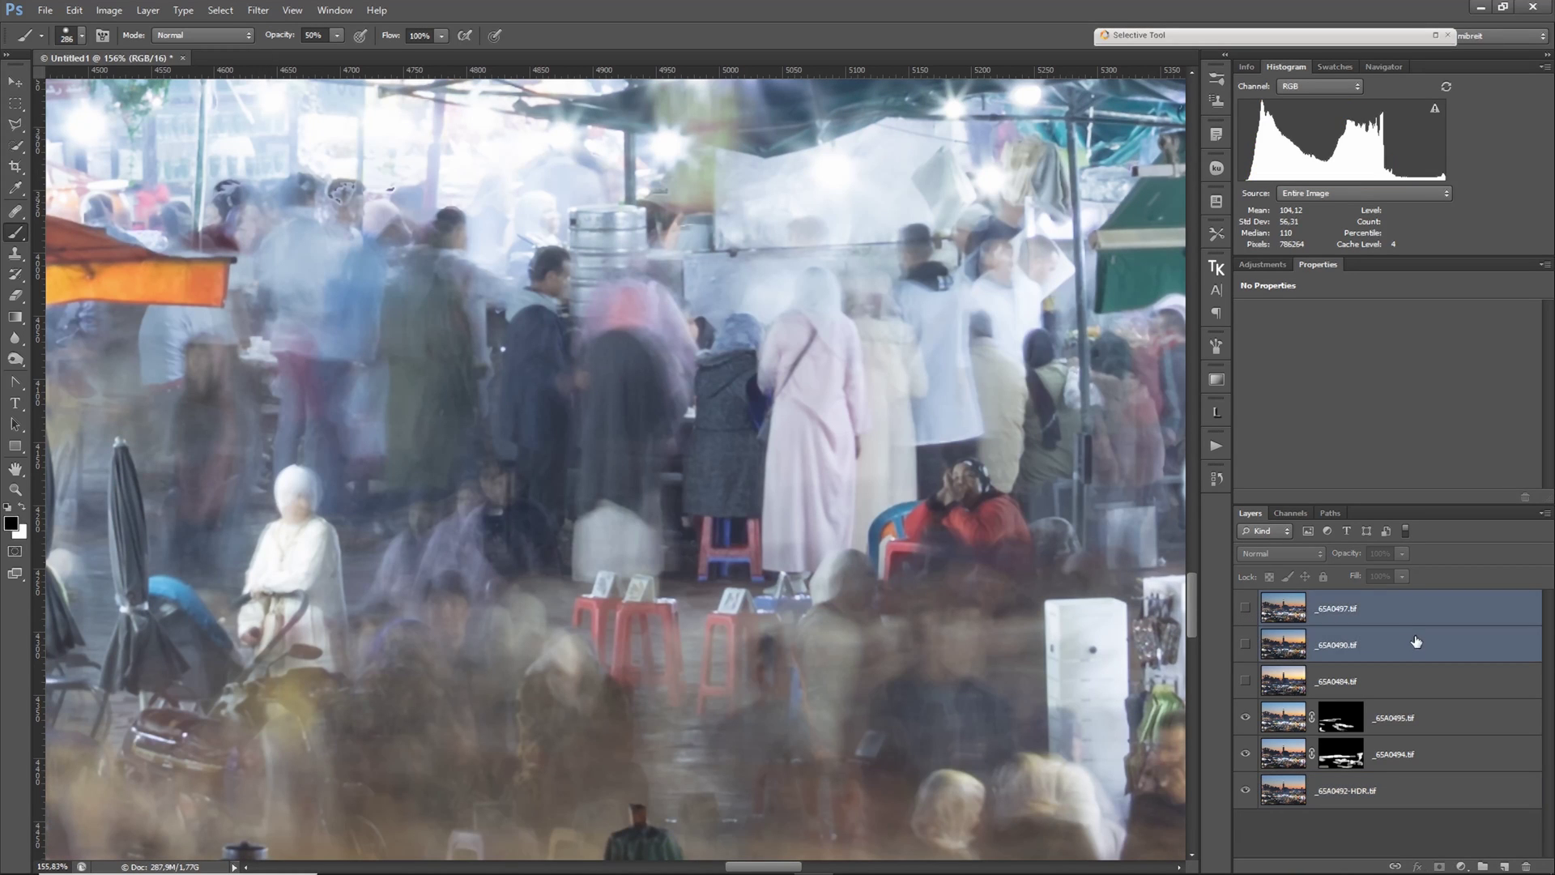
{"action": "left_click_drag", "start_coordinate": [1412, 642], "coordinate": [1401, 698]}
{"action": "left_click", "coordinate": [1246, 681]}
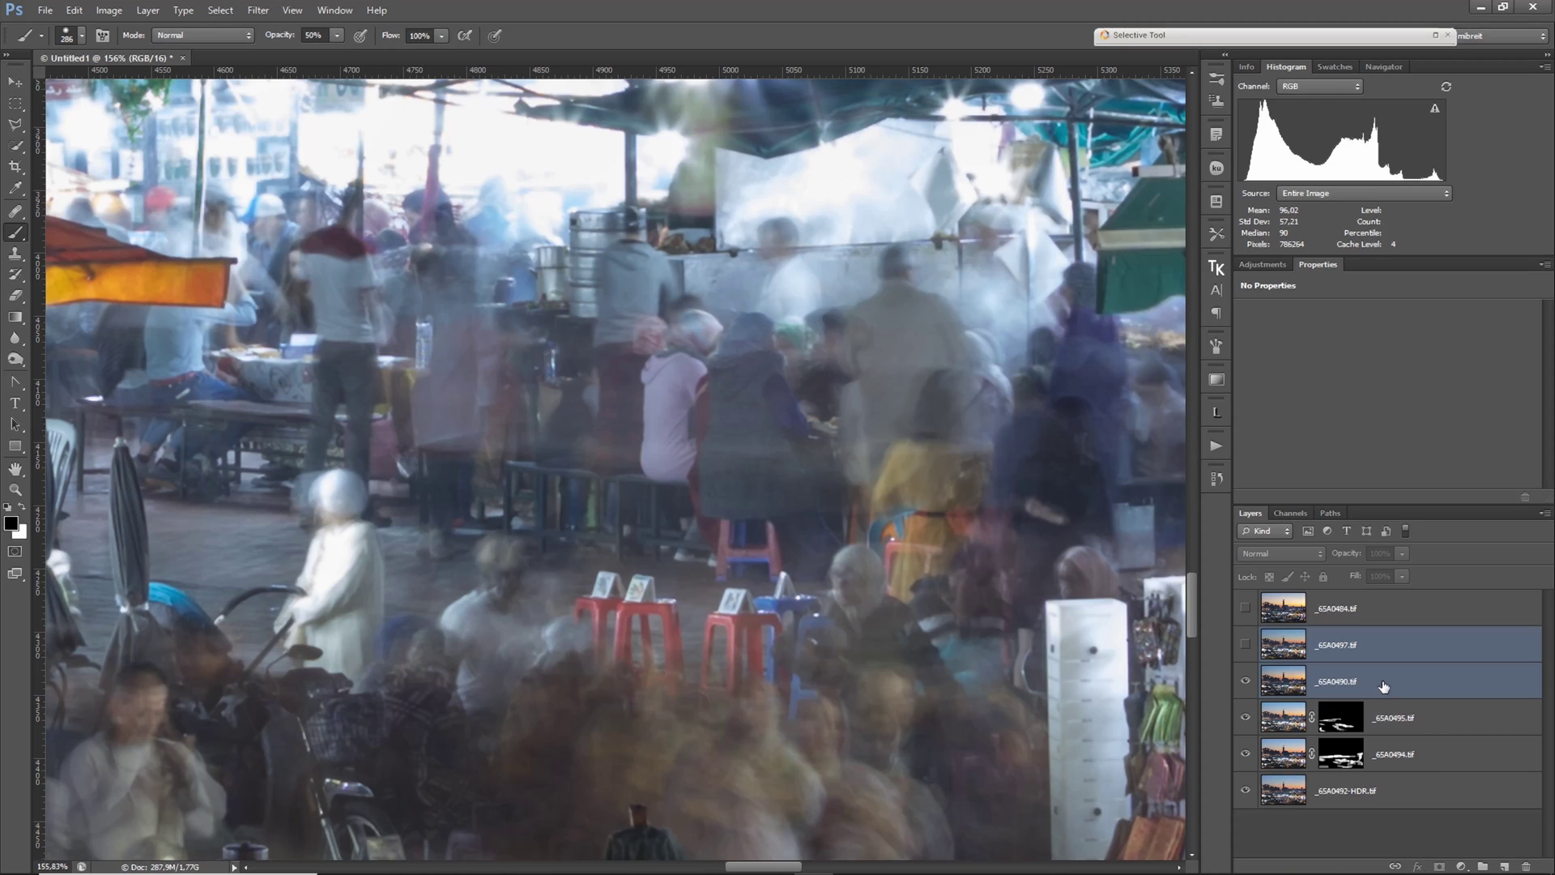
- Add black layer masks to _65A0490.tif and _65A0497.tif, and make _65A0497.tif visible
{"action": "left_click", "coordinate": [1385, 685]}
{"action": "left_click", "coordinate": [1438, 865], "text": "alt"}
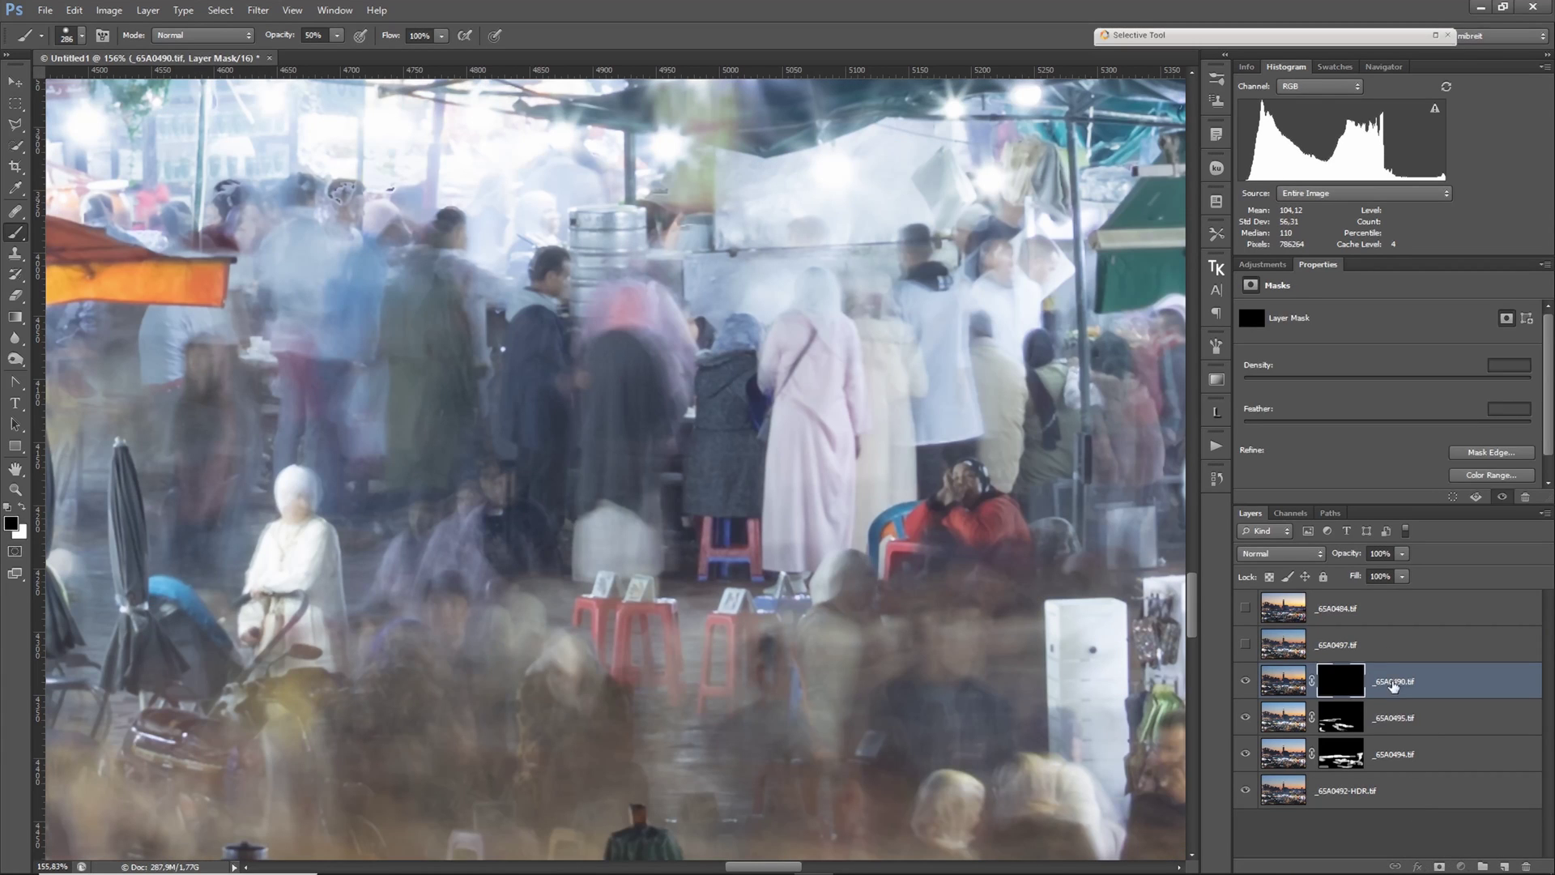
{"action": "left_click", "coordinate": [1392, 645]}
{"action": "left_click", "coordinate": [1438, 865], "text": "alt"}
{"action": "left_click", "coordinate": [1246, 646]}
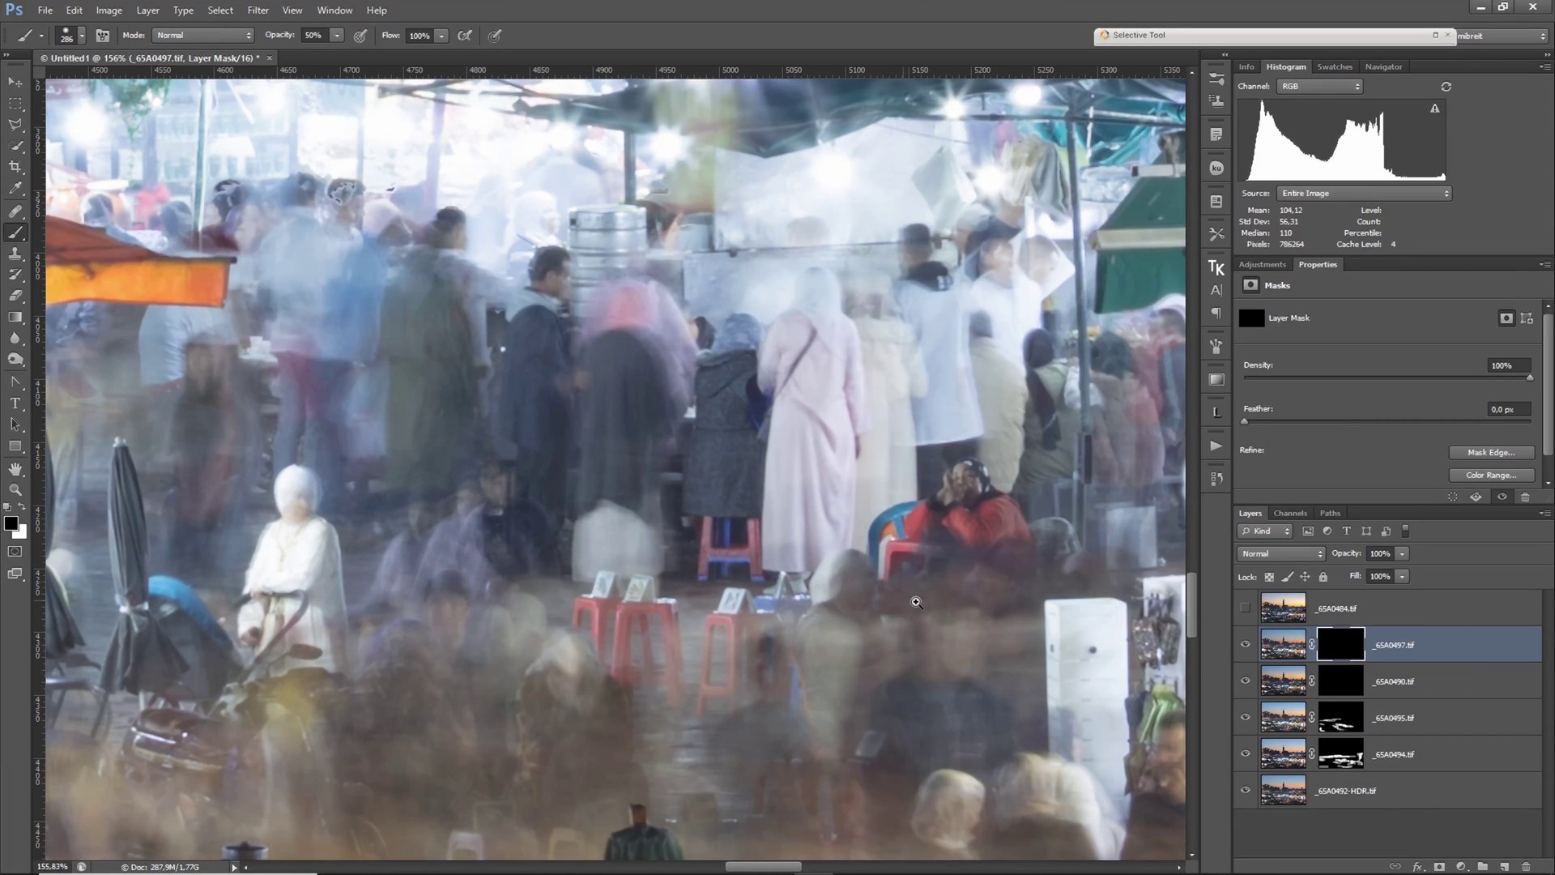
- Paint white at 30% opacity with a 446 px brush on the _65A0490.tif mask over the crowd around the closed umbrellas
{"action": "scroll", "coordinate": [907, 599], "scroll_direction": "down", "scroll_amount": 2}
{"action": "left_click", "coordinate": [1343, 692], "text": "shift"}
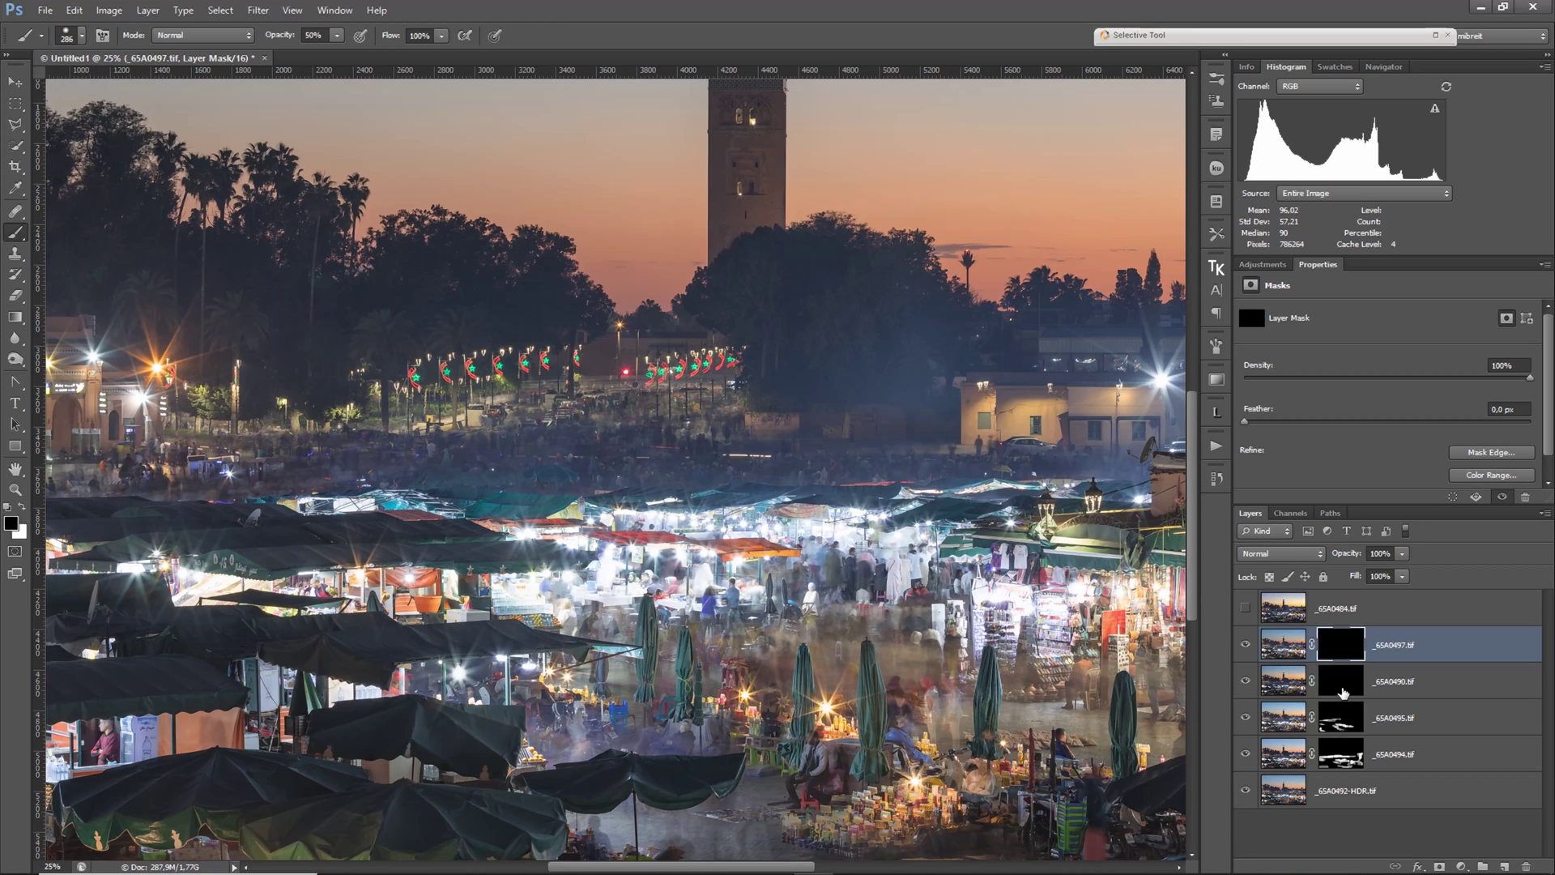
{"action": "left_click", "coordinate": [1343, 692], "text": "shift"}
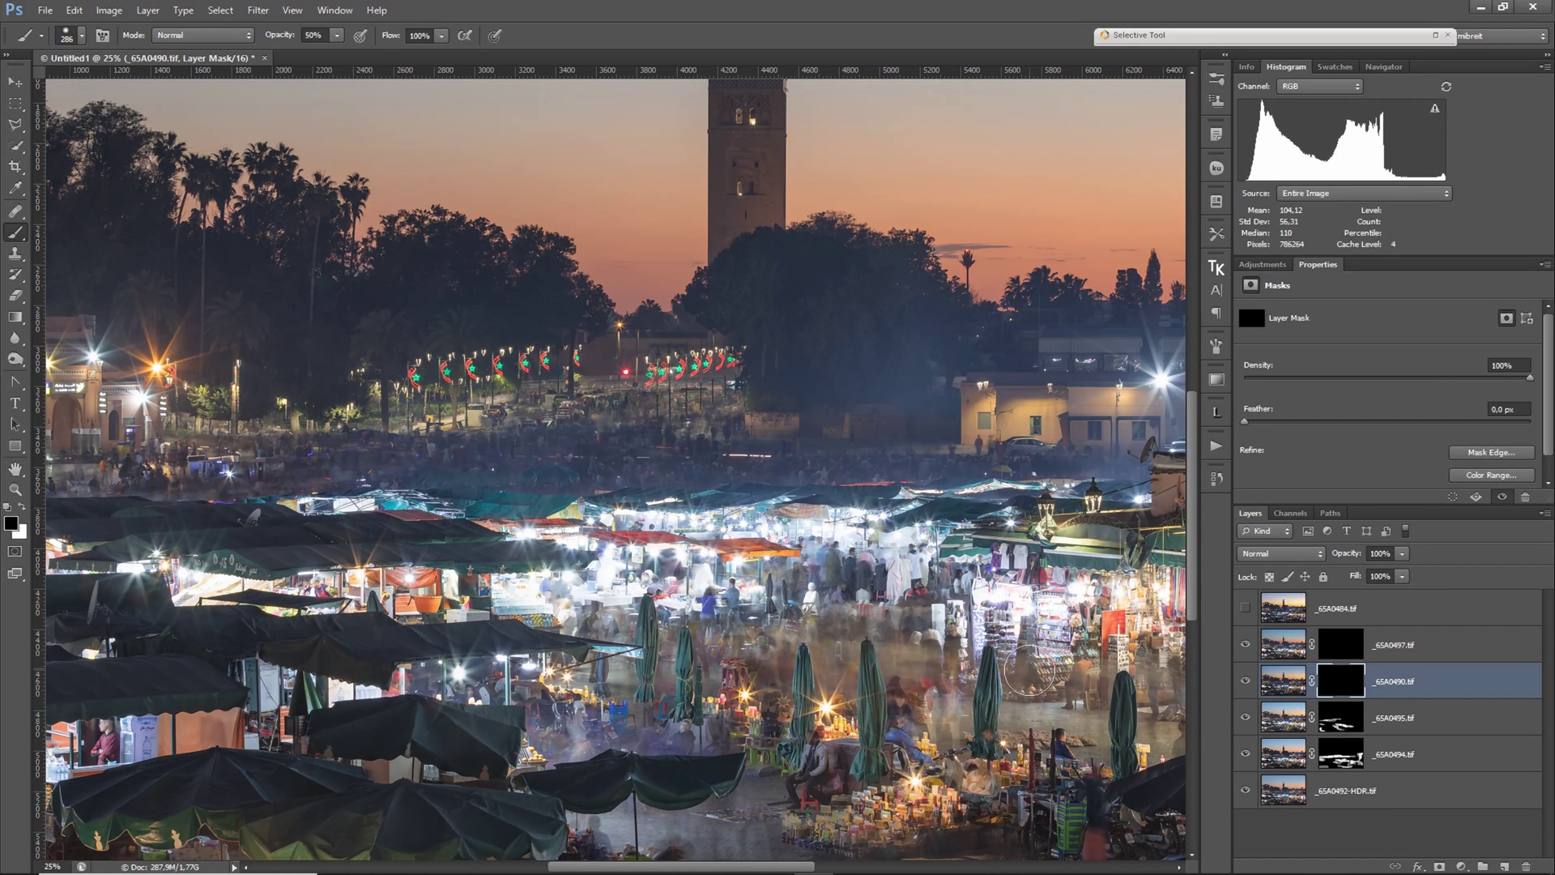
{"action": "mouse_move", "coordinate": [652, 624]}
{"action": "left_mouse_down"}
{"action": "mouse_move", "coordinate": [1016, 669]}
{"action": "mouse_move", "coordinate": [806, 612]}
{"action": "left_mouse_up"}
{"action": "key", "text": "x"}
{"action": "key", "text": "space"}
{"action": "left_click_drag", "start_coordinate": [924, 664], "coordinate": [583, 597]}
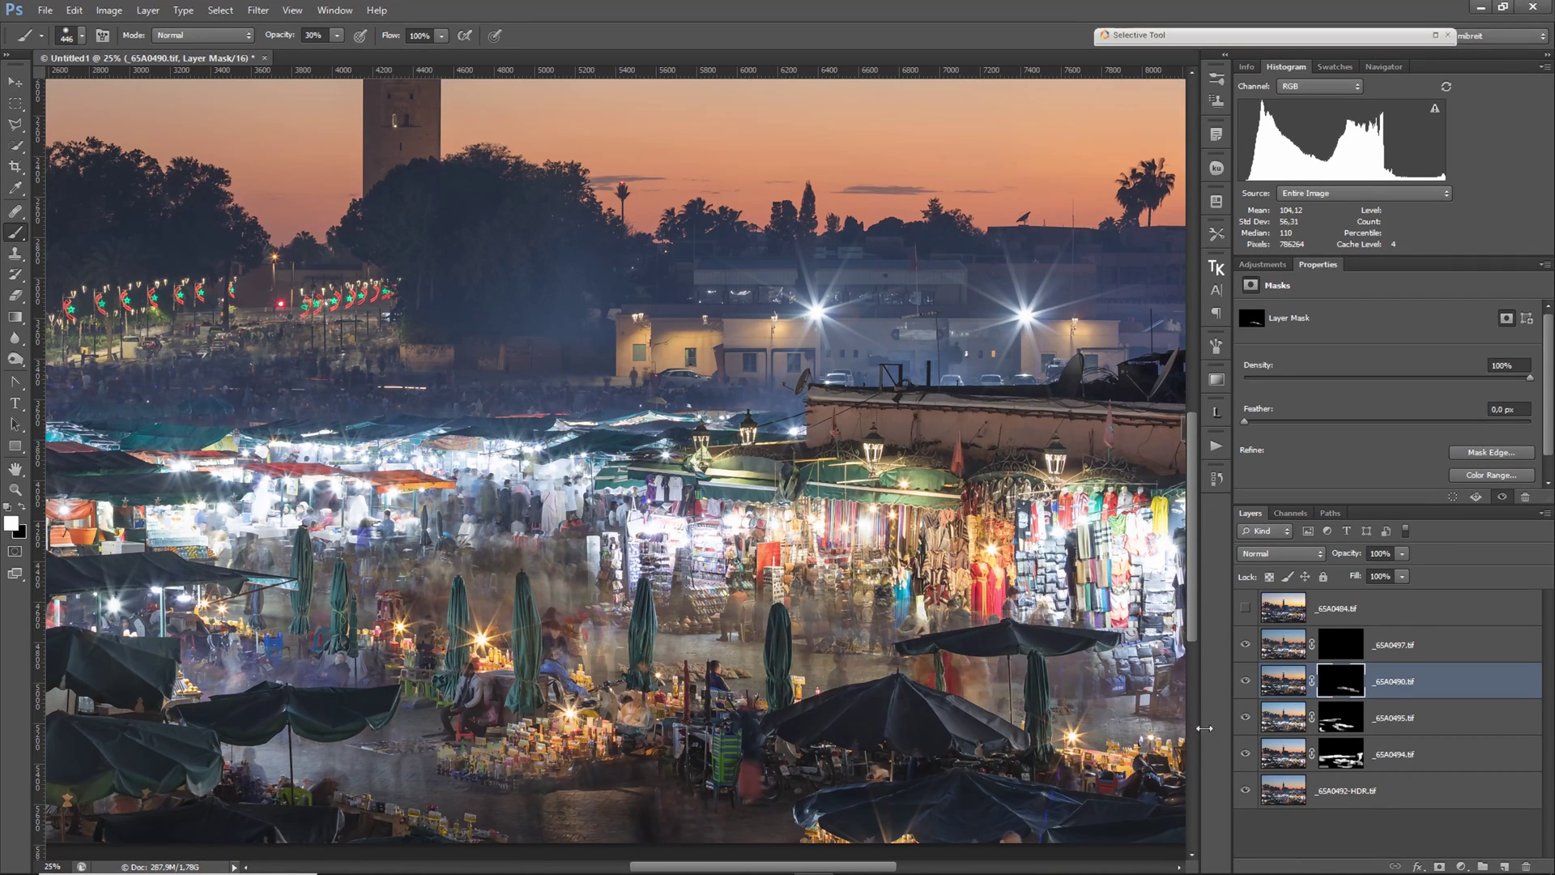
- Paint white at 30% opacity with the 446 px brush on the _65A0490.tif mask over the fruit stalls and crowd near the white van
{"action": "key", "text": "space"}
{"action": "left_click_drag", "start_coordinate": [1166, 692], "coordinate": [923, 663]}
{"action": "left_click_drag", "start_coordinate": [610, 640], "coordinate": [923, 612]}
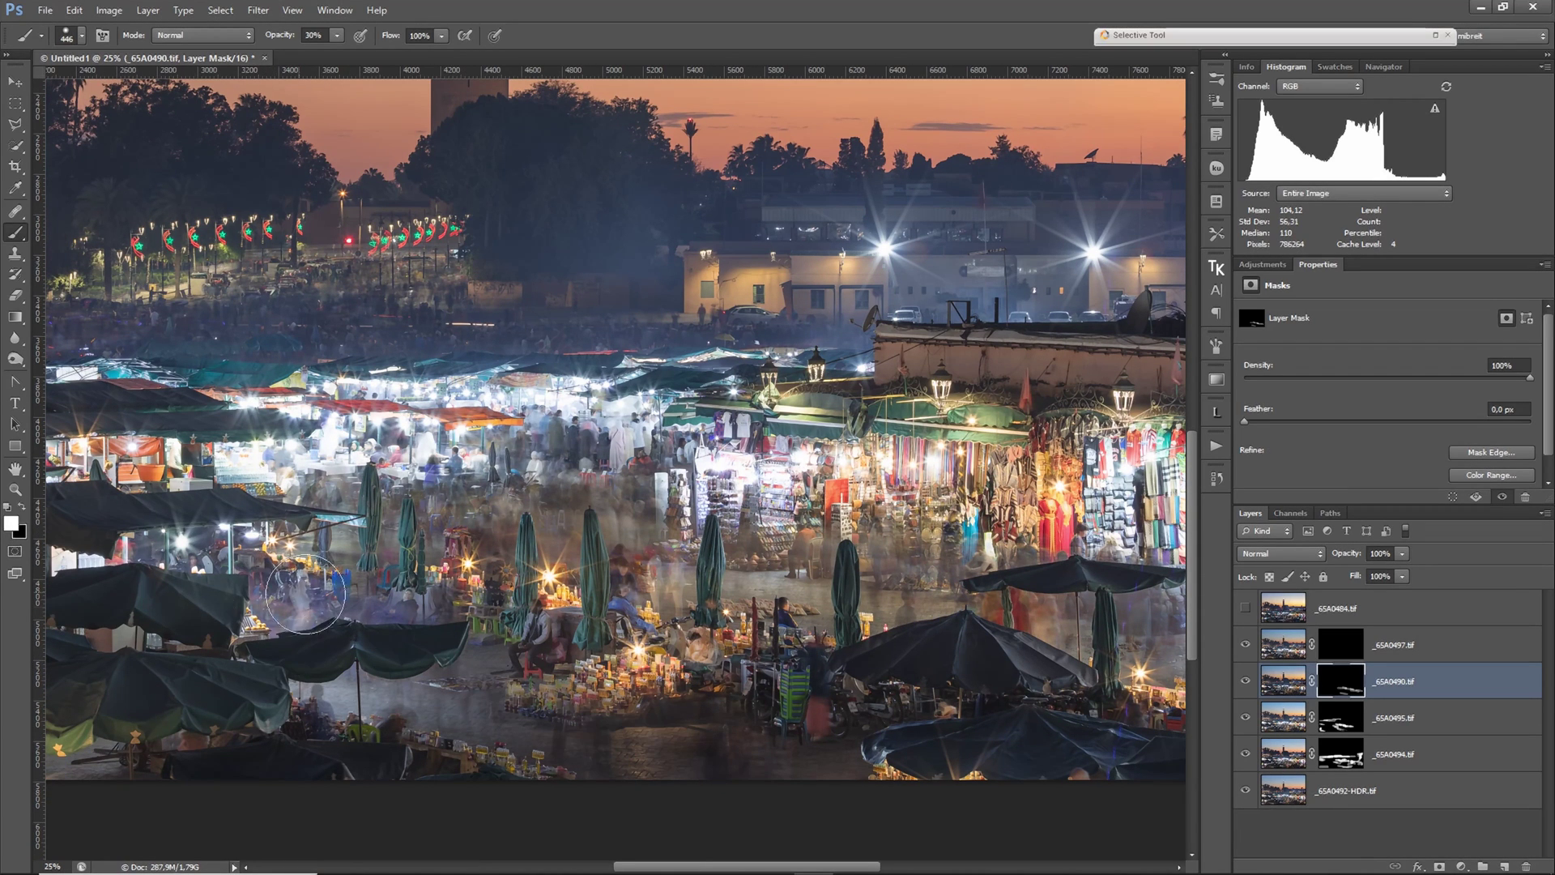
{"action": "key", "text": "space"}
{"action": "left_click_drag", "start_coordinate": [304, 594], "coordinate": [1037, 693]}
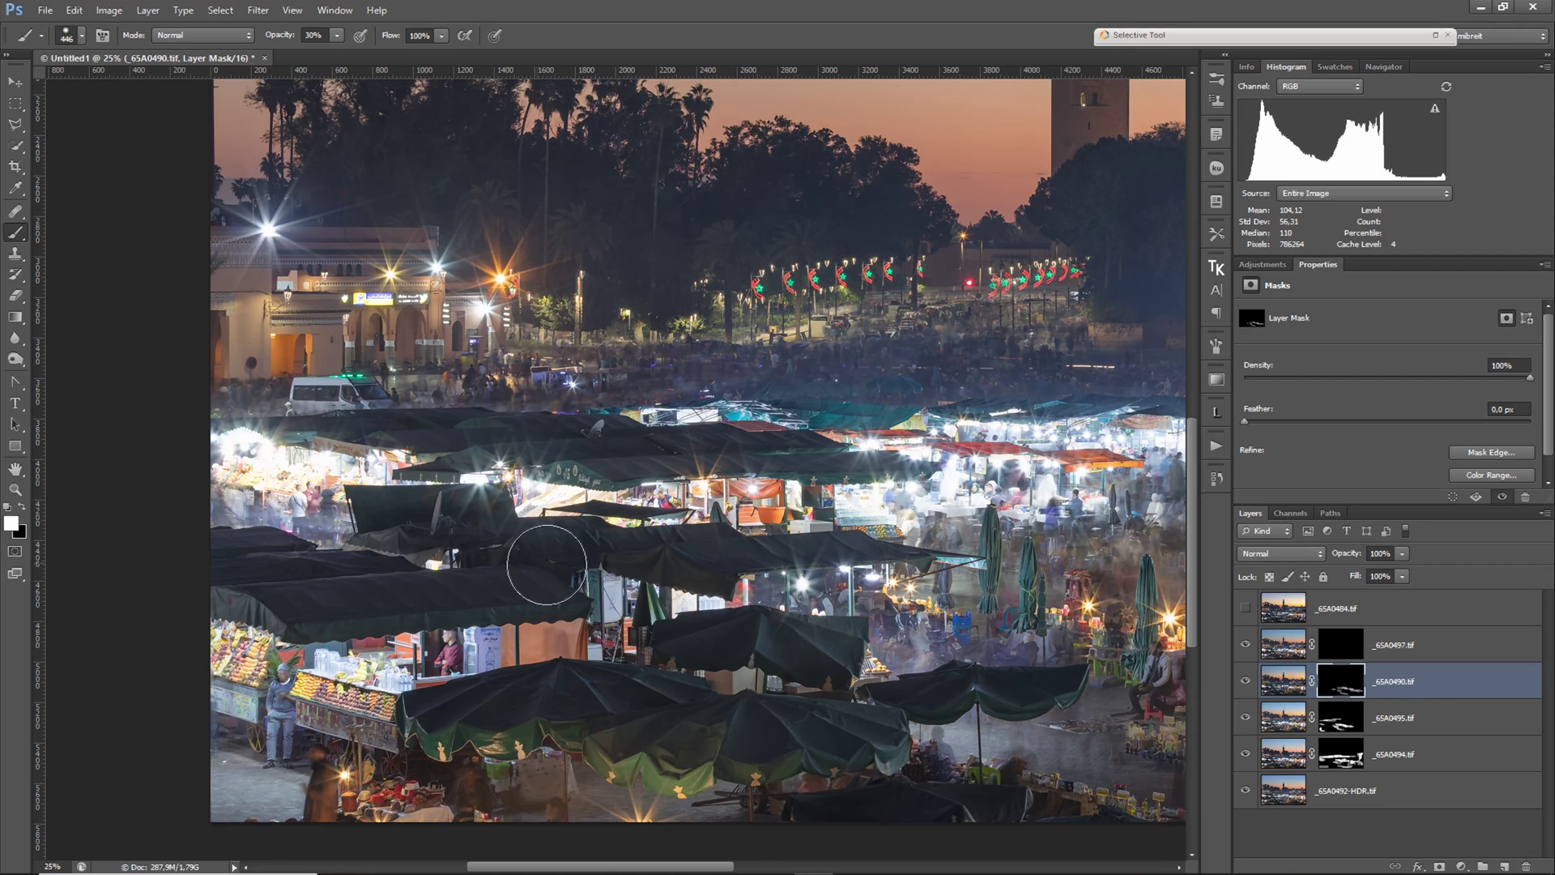
{"action": "left_click_drag", "start_coordinate": [227, 491], "coordinate": [377, 527]}
{"action": "left_click", "coordinate": [428, 381]}
{"action": "mouse_move", "coordinate": [429, 381]}
{"action": "left_mouse_down"}
{"action": "mouse_move", "coordinate": [903, 382]}
{"action": "mouse_move", "coordinate": [201, 408]}
{"action": "mouse_move", "coordinate": [291, 388]}
{"action": "left_mouse_up"}
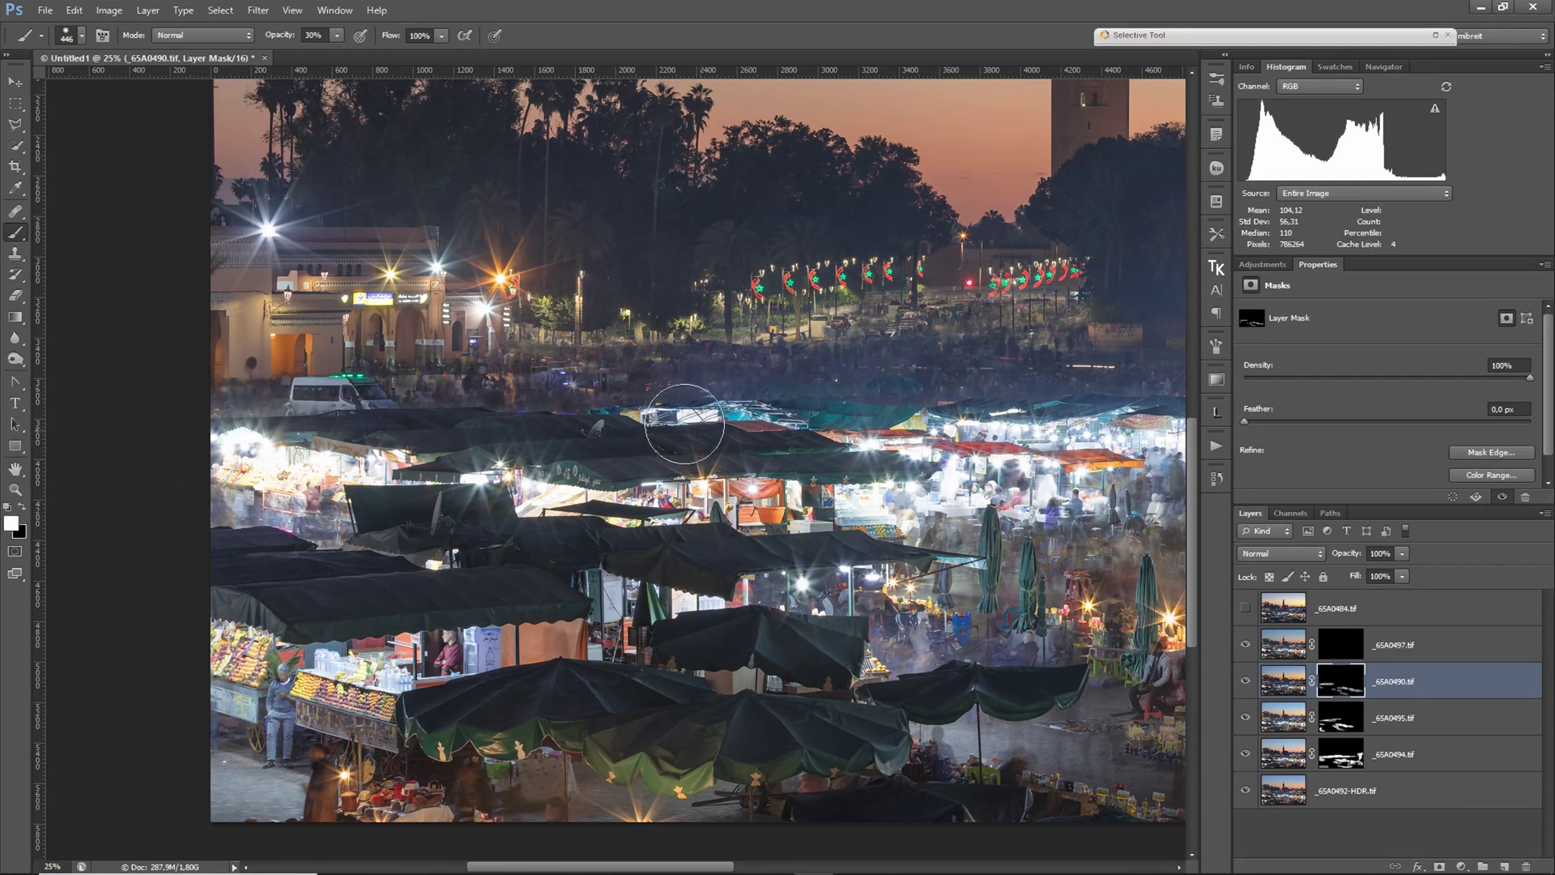
- Compare _65A0490.tif without its mask, and paint its mask white with a 314 px brush around the lit food stalls and seating
{"action": "key", "text": "space"}
{"action": "left_click_drag", "start_coordinate": [940, 632], "coordinate": [760, 607]}
{"action": "key", "text": "ctrl+space"}
{"action": "left_click_drag", "start_coordinate": [705, 483], "coordinate": [826, 500]}
{"action": "left_click", "coordinate": [1336, 684], "text": "shift"}
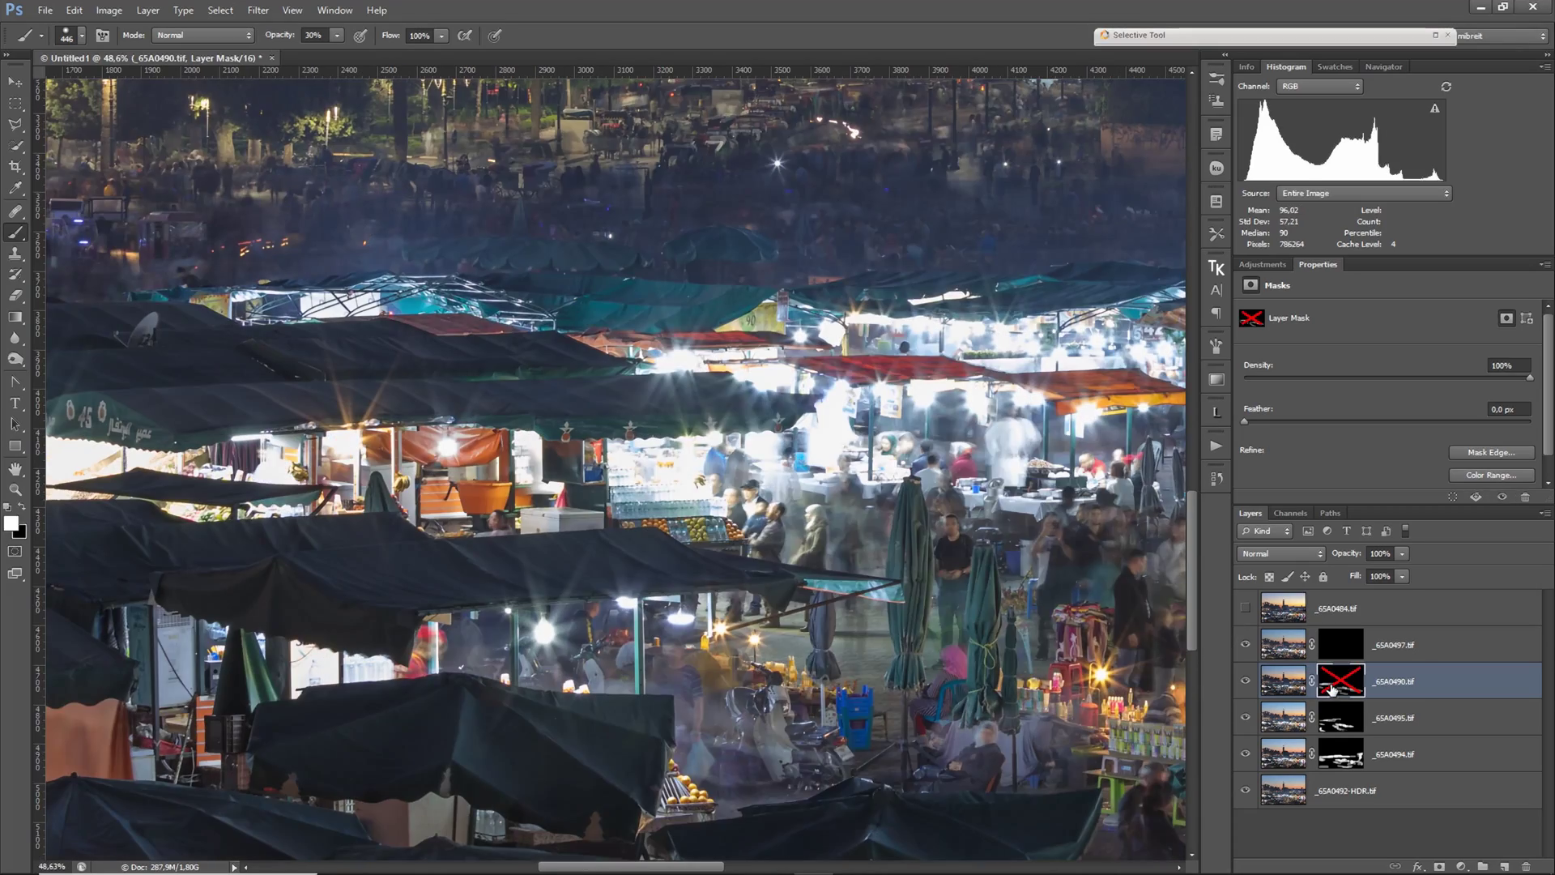
{"action": "left_click", "coordinate": [1336, 684], "text": "shift"}
{"action": "right_click", "coordinate": [790, 503], "text": "alt"}
{"action": "mouse_move", "coordinate": [739, 479]}
{"action": "left_mouse_down"}
{"action": "mouse_move", "coordinate": [762, 502]}
{"action": "mouse_move", "coordinate": [351, 529]}
{"action": "left_mouse_up"}
{"action": "key", "text": "space"}
{"action": "left_click", "coordinate": [1336, 685], "text": "shift"}
{"action": "left_click", "coordinate": [1336, 685], "text": "shift"}
{"action": "left_click_drag", "start_coordinate": [785, 415], "coordinate": [814, 474]}
{"action": "scroll", "coordinate": [1085, 503], "scroll_direction": "down", "scroll_amount": 3}
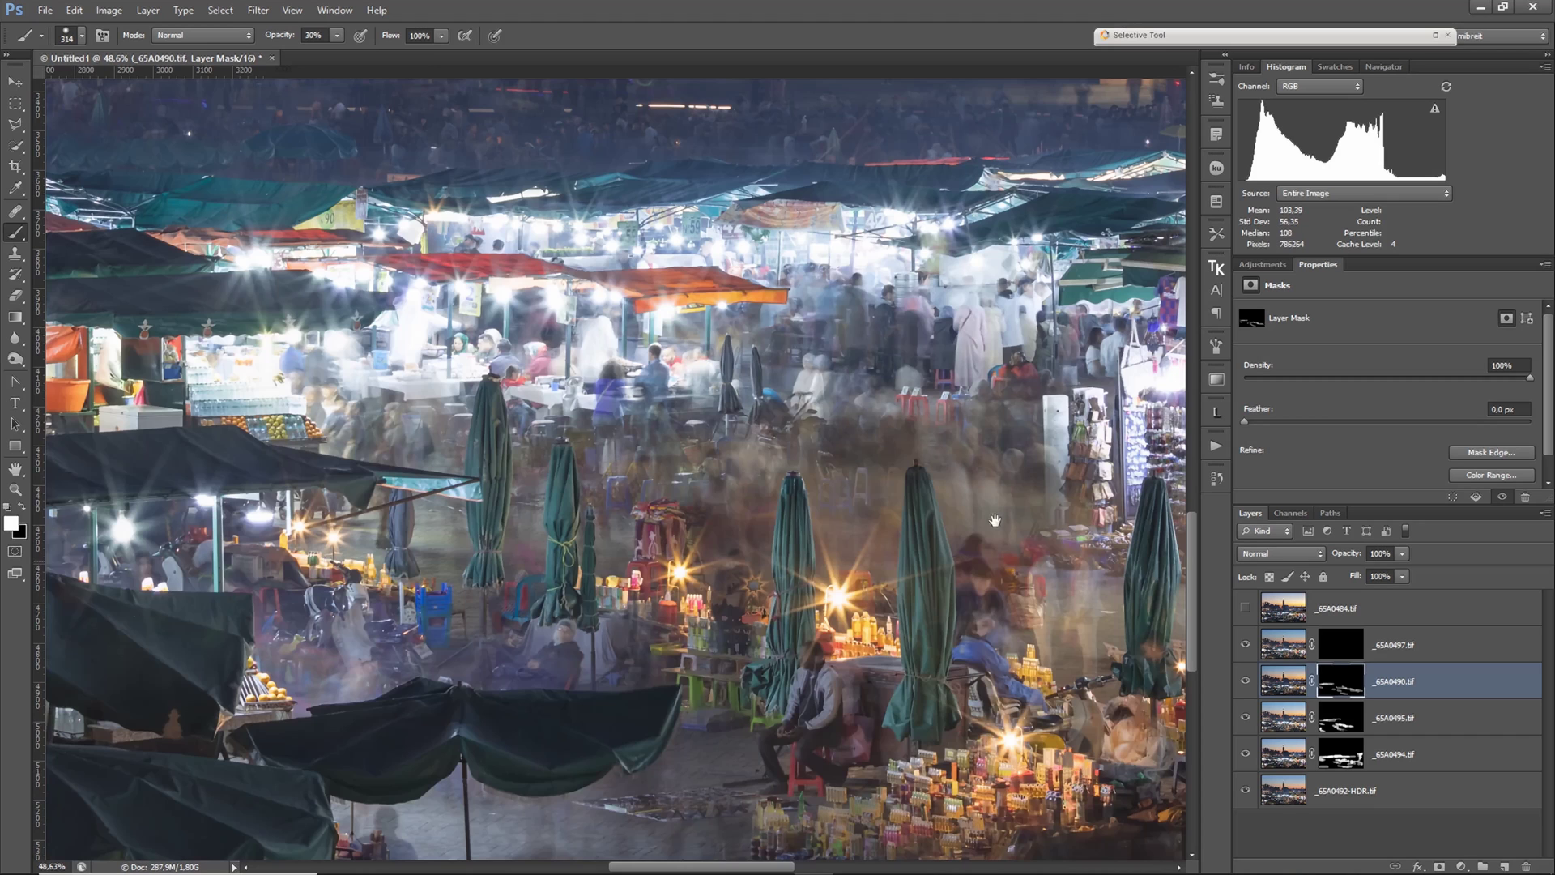
- Reveal the dark-dressed standing man between the closed umbrellas on the _65A0490.tif mask with a 232 px brush, comparing with the mask disabled
{"action": "left_click", "coordinate": [1334, 687], "text": "shift"}
{"action": "left_click", "coordinate": [1332, 689], "text": "shift"}
{"action": "right_click", "coordinate": [720, 490], "text": "alt"}
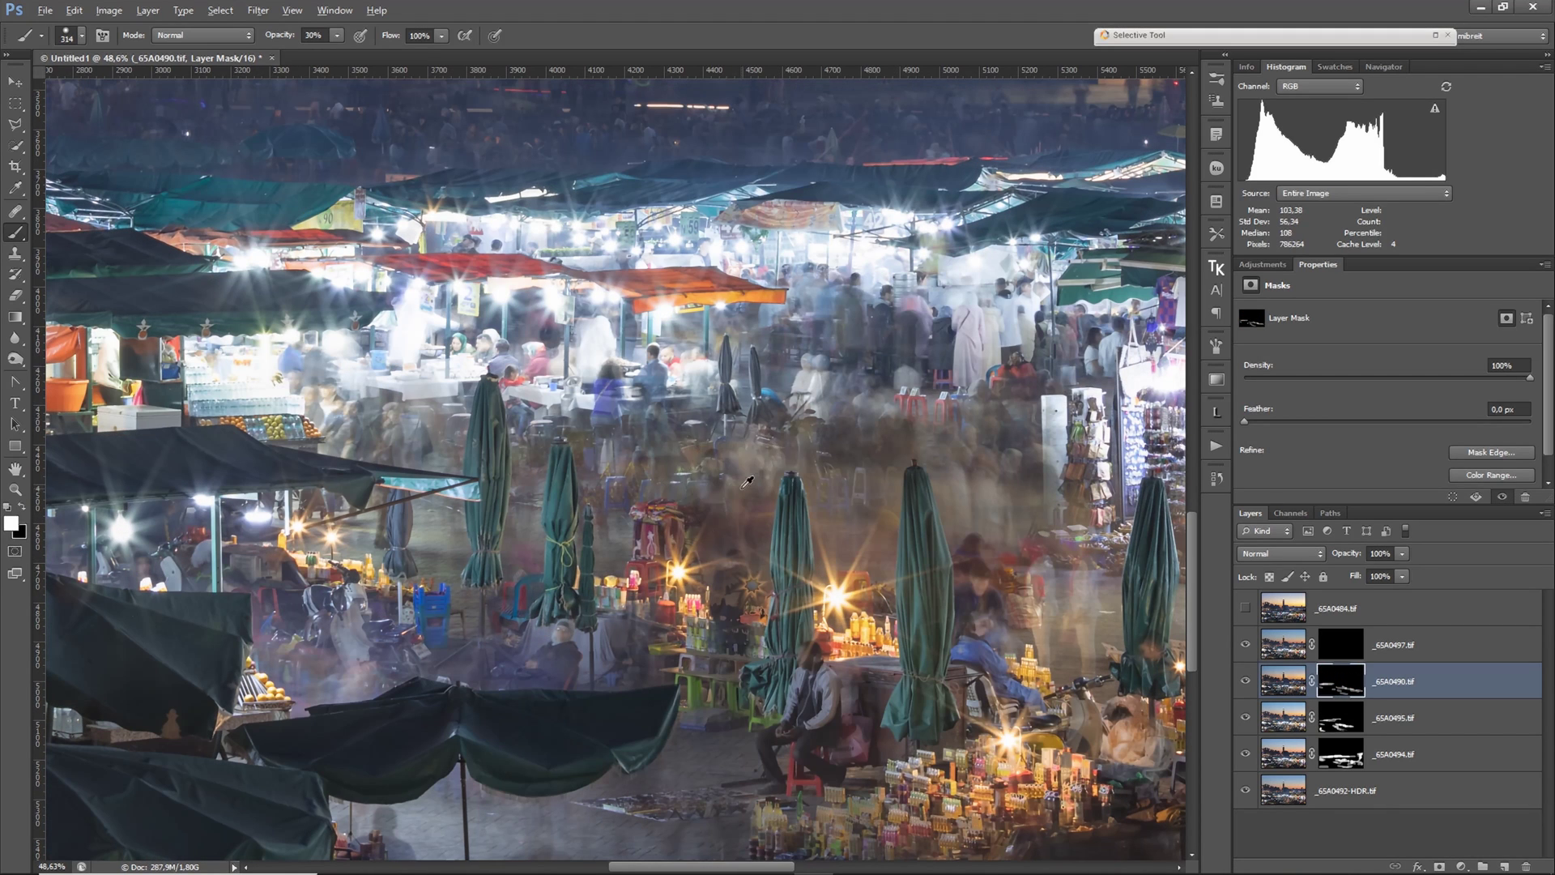
{"action": "mouse_move", "coordinate": [714, 478]}
{"action": "left_mouse_down"}
{"action": "mouse_move", "coordinate": [705, 545]}
{"action": "mouse_move", "coordinate": [715, 465]}
{"action": "mouse_move", "coordinate": [765, 525]}
{"action": "mouse_move", "coordinate": [762, 474]}
{"action": "mouse_move", "coordinate": [648, 489]}
{"action": "left_mouse_up"}
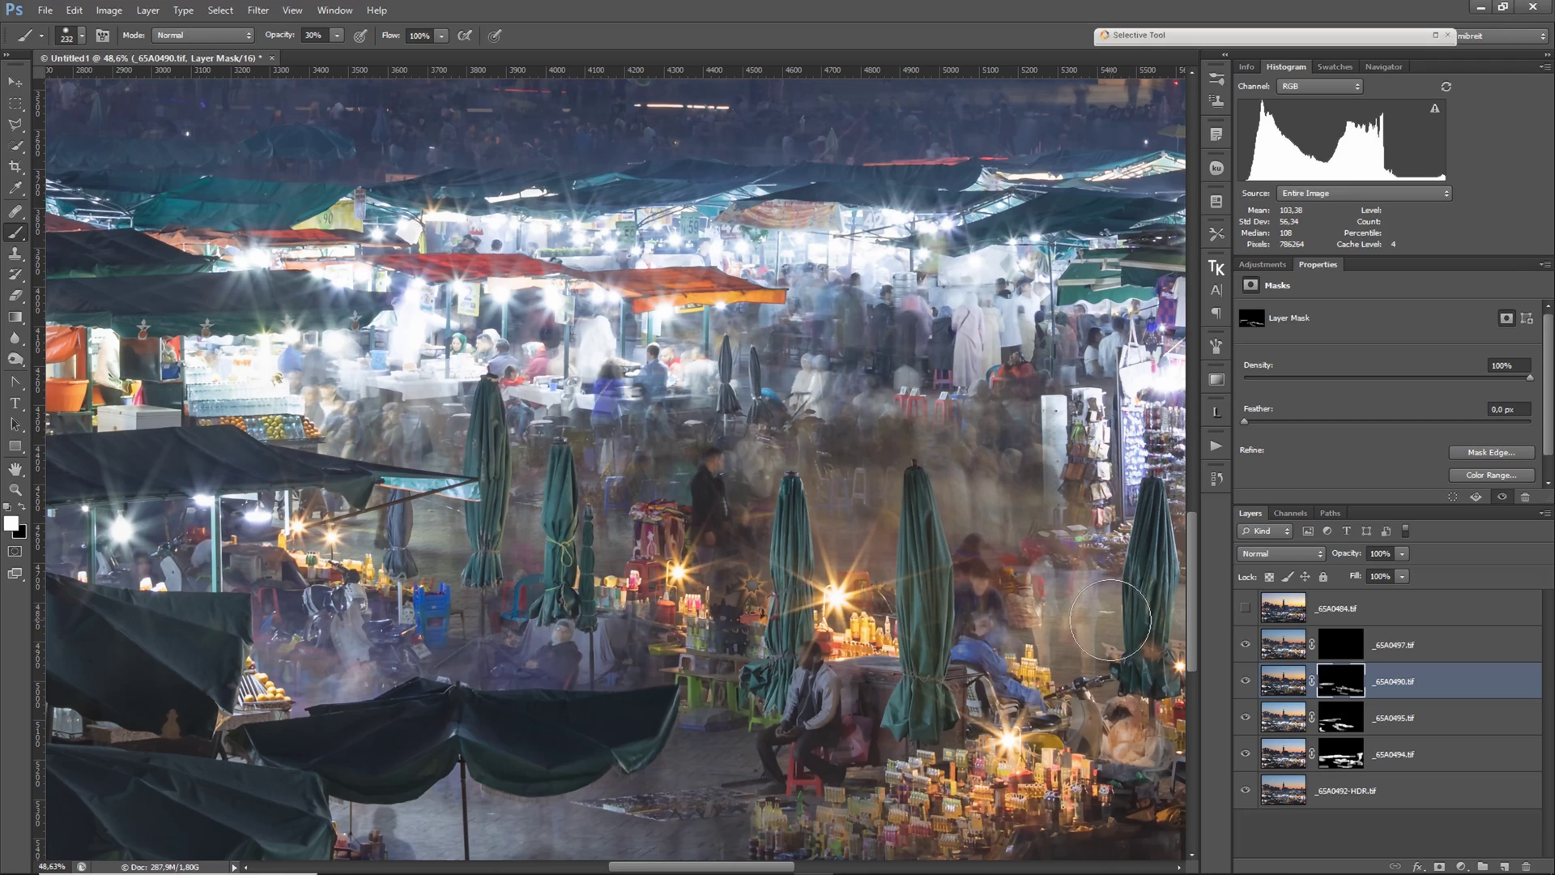
{"action": "left_click", "coordinate": [1340, 684], "text": "shift"}
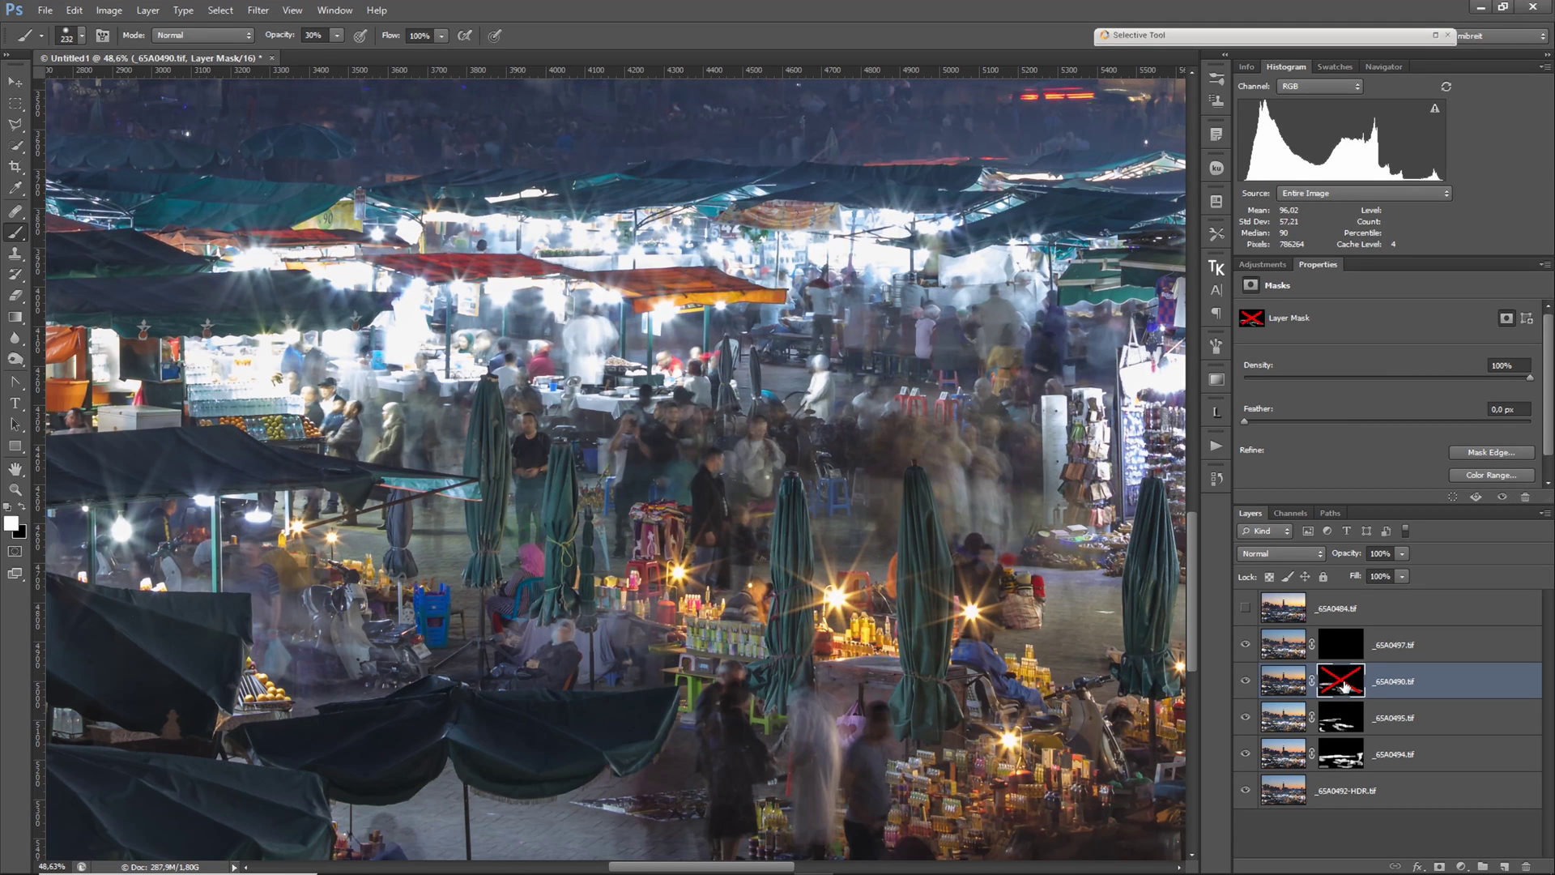
{"action": "left_click", "coordinate": [1342, 686], "text": "shift"}
- Paint the blue-dressed figure beside the closed umbrella into the _65A0497.tif mask with the 232 px brush, comparing with the mask disabled
{"action": "left_click", "coordinate": [1343, 641], "text": "shift"}
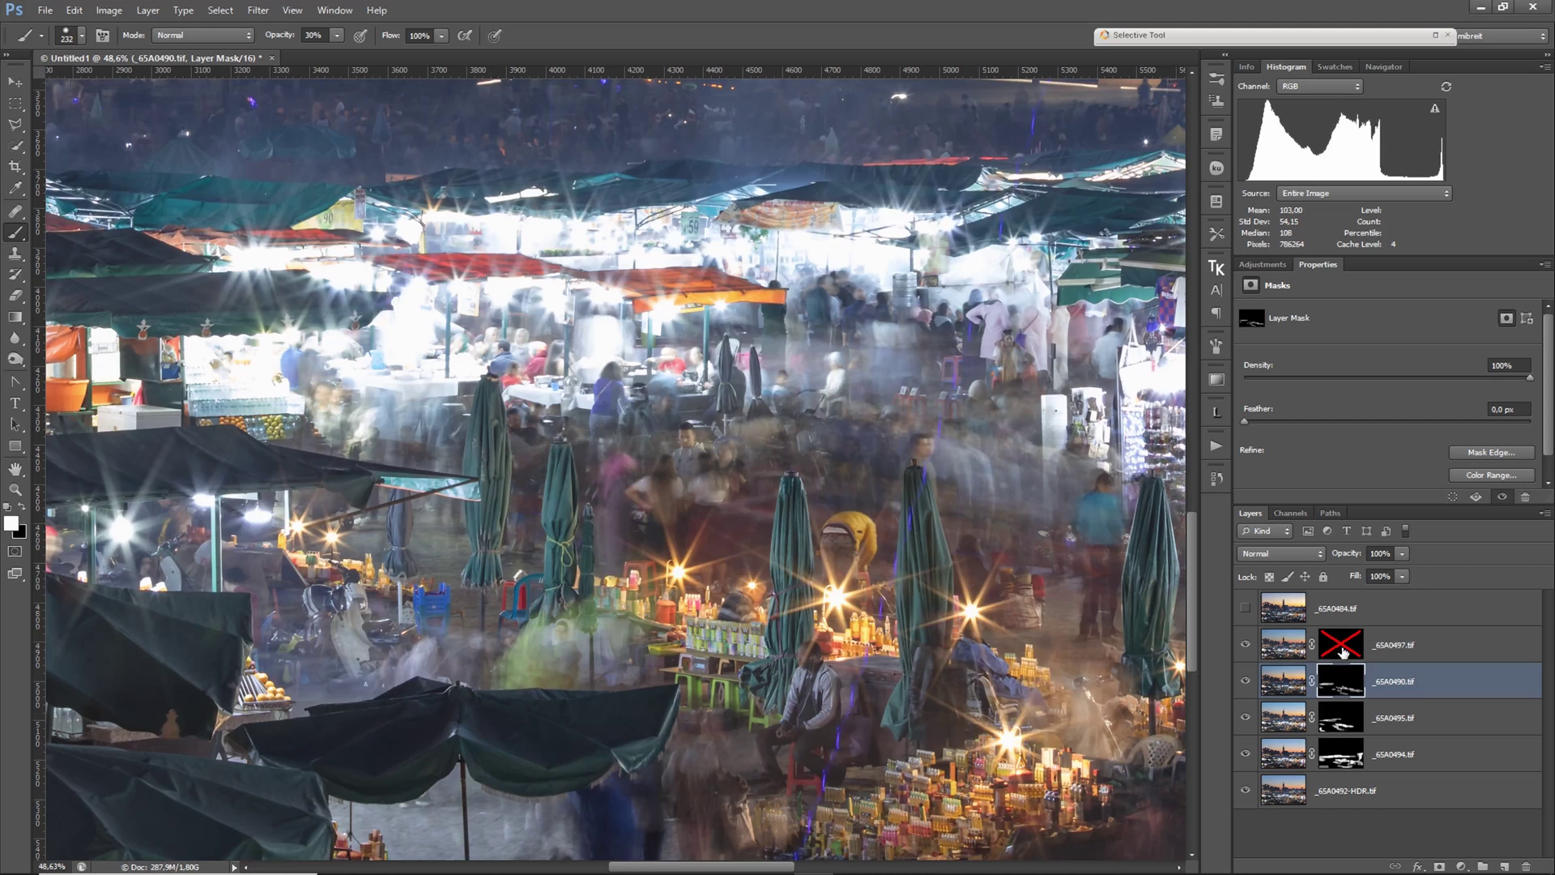
{"action": "left_click_drag", "start_coordinate": [1182, 579], "coordinate": [917, 577]}
{"action": "left_click", "coordinate": [1337, 648], "text": "shift"}
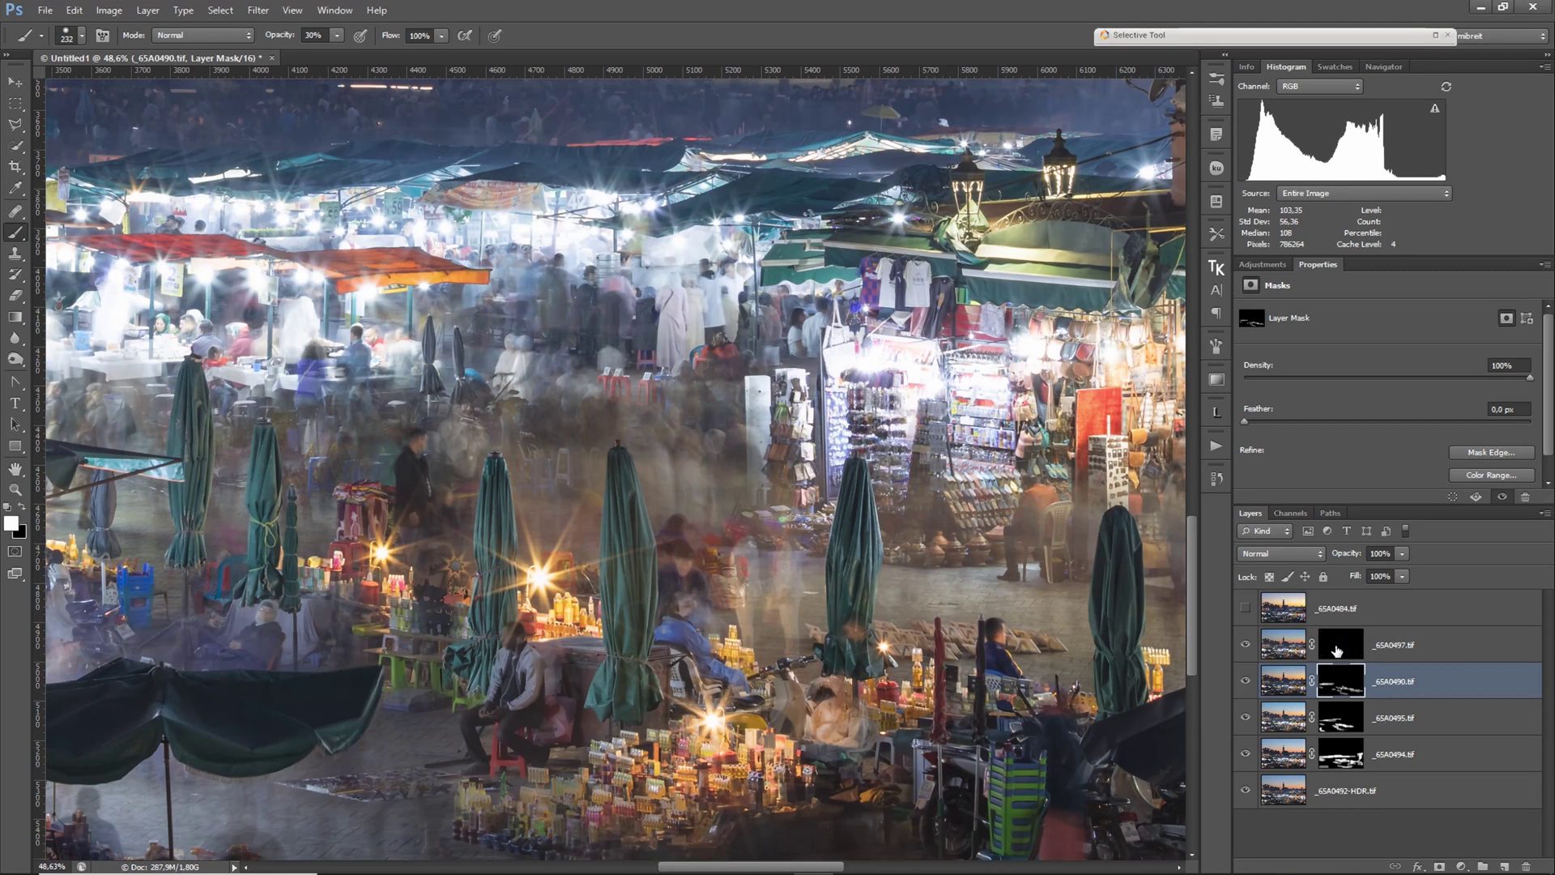
{"action": "left_click", "coordinate": [1342, 648]}
{"action": "mouse_move", "coordinate": [826, 526]}
{"action": "left_mouse_down"}
{"action": "mouse_move", "coordinate": [804, 472]}
{"action": "mouse_move", "coordinate": [789, 486]}
{"action": "mouse_move", "coordinate": [805, 575]}
{"action": "left_mouse_up"}
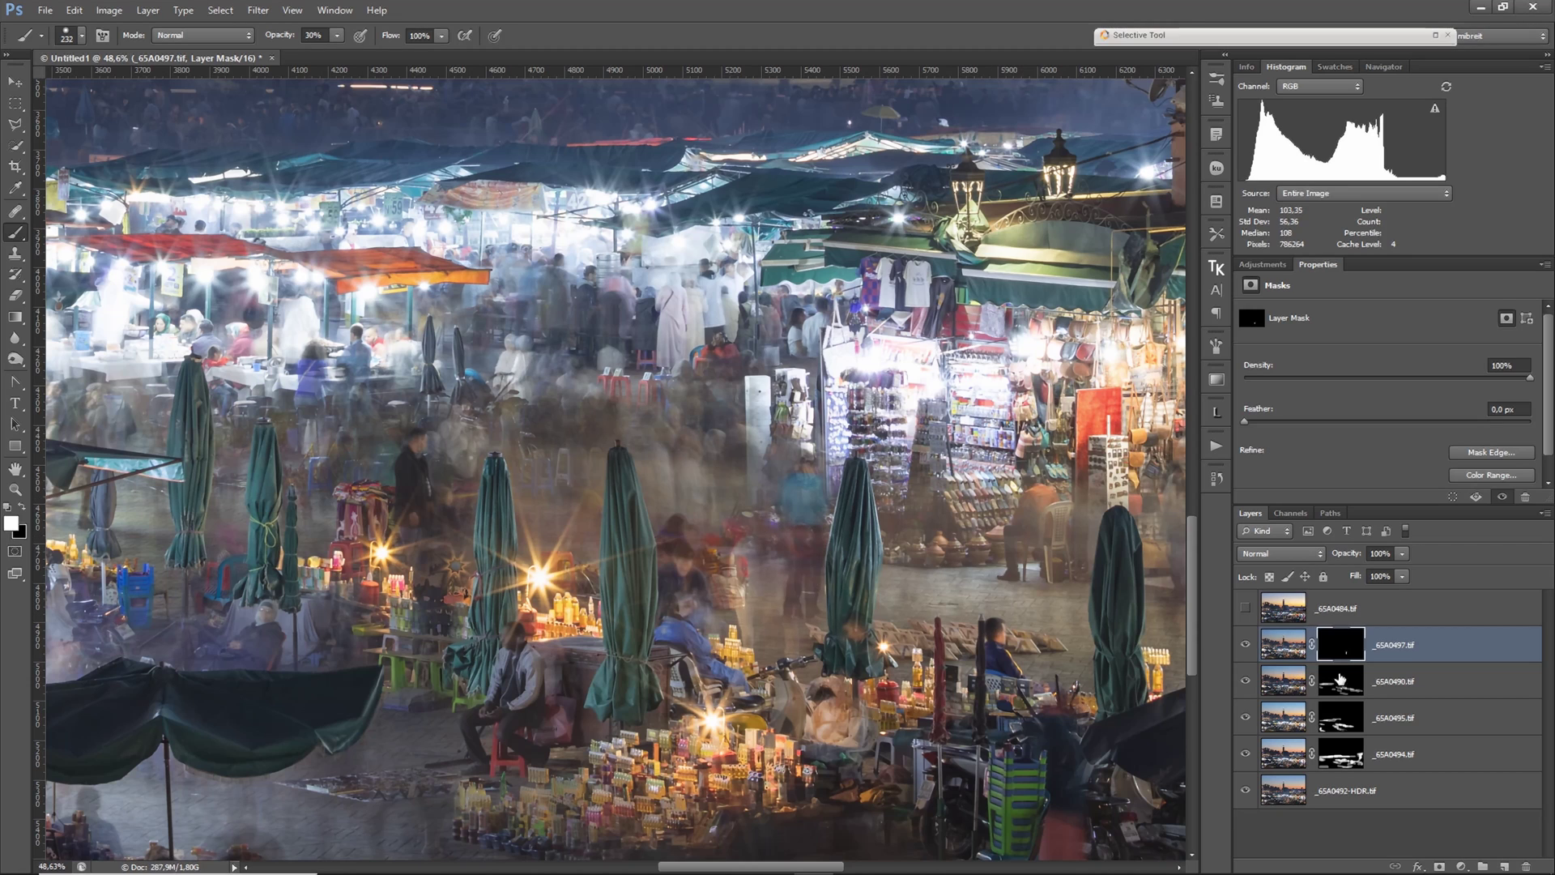
{"action": "left_click", "coordinate": [1341, 646], "text": "shift"}
{"action": "left_click", "coordinate": [1341, 646], "text": "shift"}
- Paint white with a 421 px brush on the _65A0497.tif mask over the seated man and ground in front of the souvenir shop
{"action": "left_click_drag", "start_coordinate": [1009, 564], "coordinate": [614, 534]}
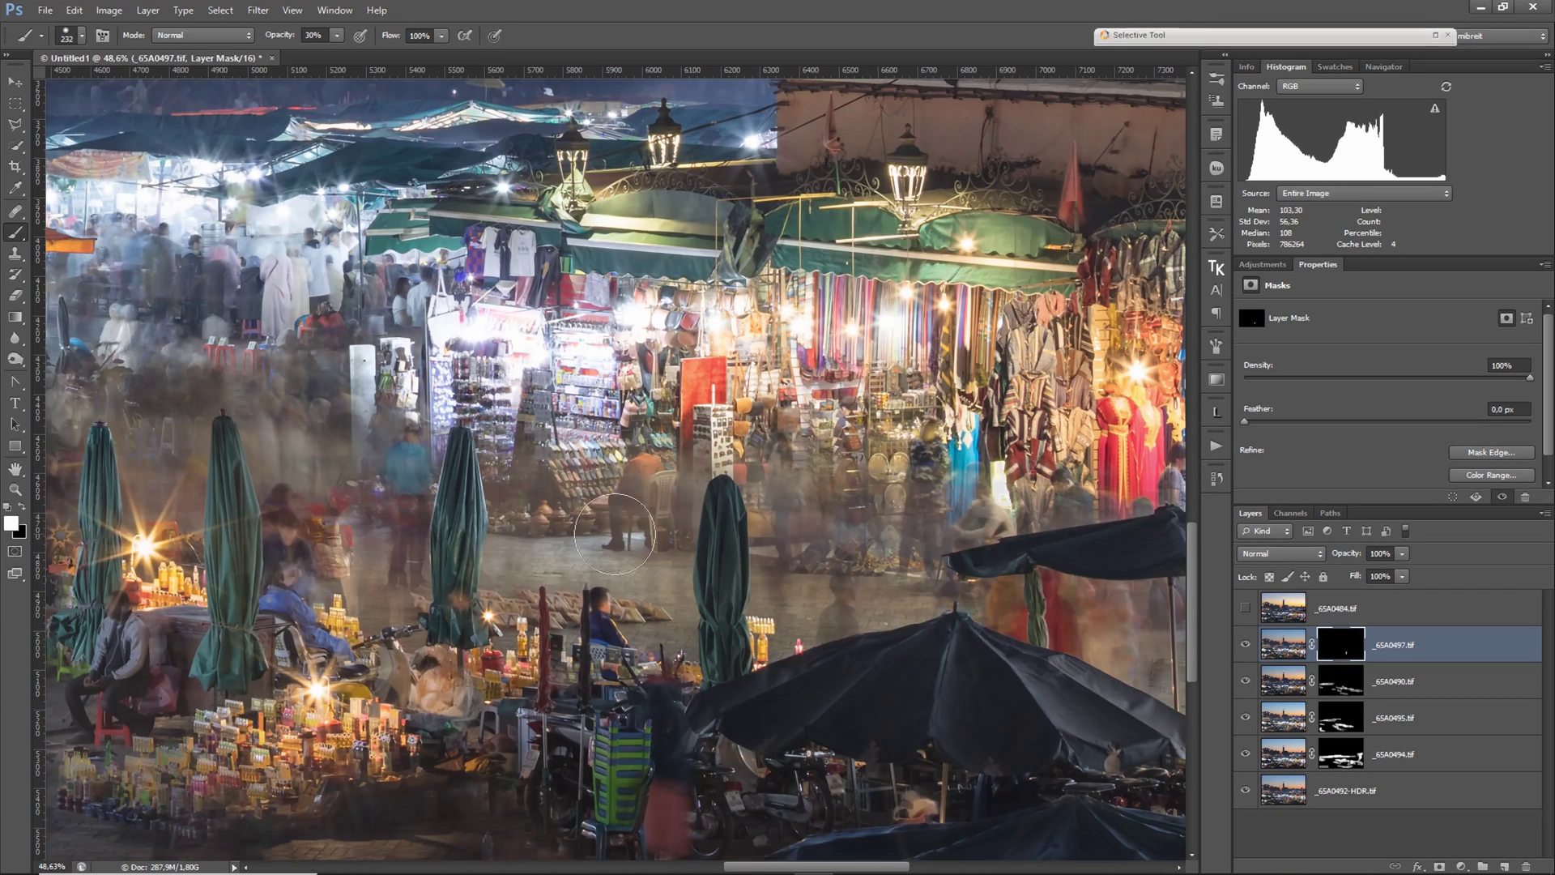
{"action": "right_click", "coordinate": [530, 506], "text": "alt"}
{"action": "mouse_move", "coordinate": [530, 506]}
{"action": "left_mouse_down"}
{"action": "mouse_move", "coordinate": [518, 525]}
{"action": "mouse_move", "coordinate": [563, 492]}
{"action": "left_mouse_up"}
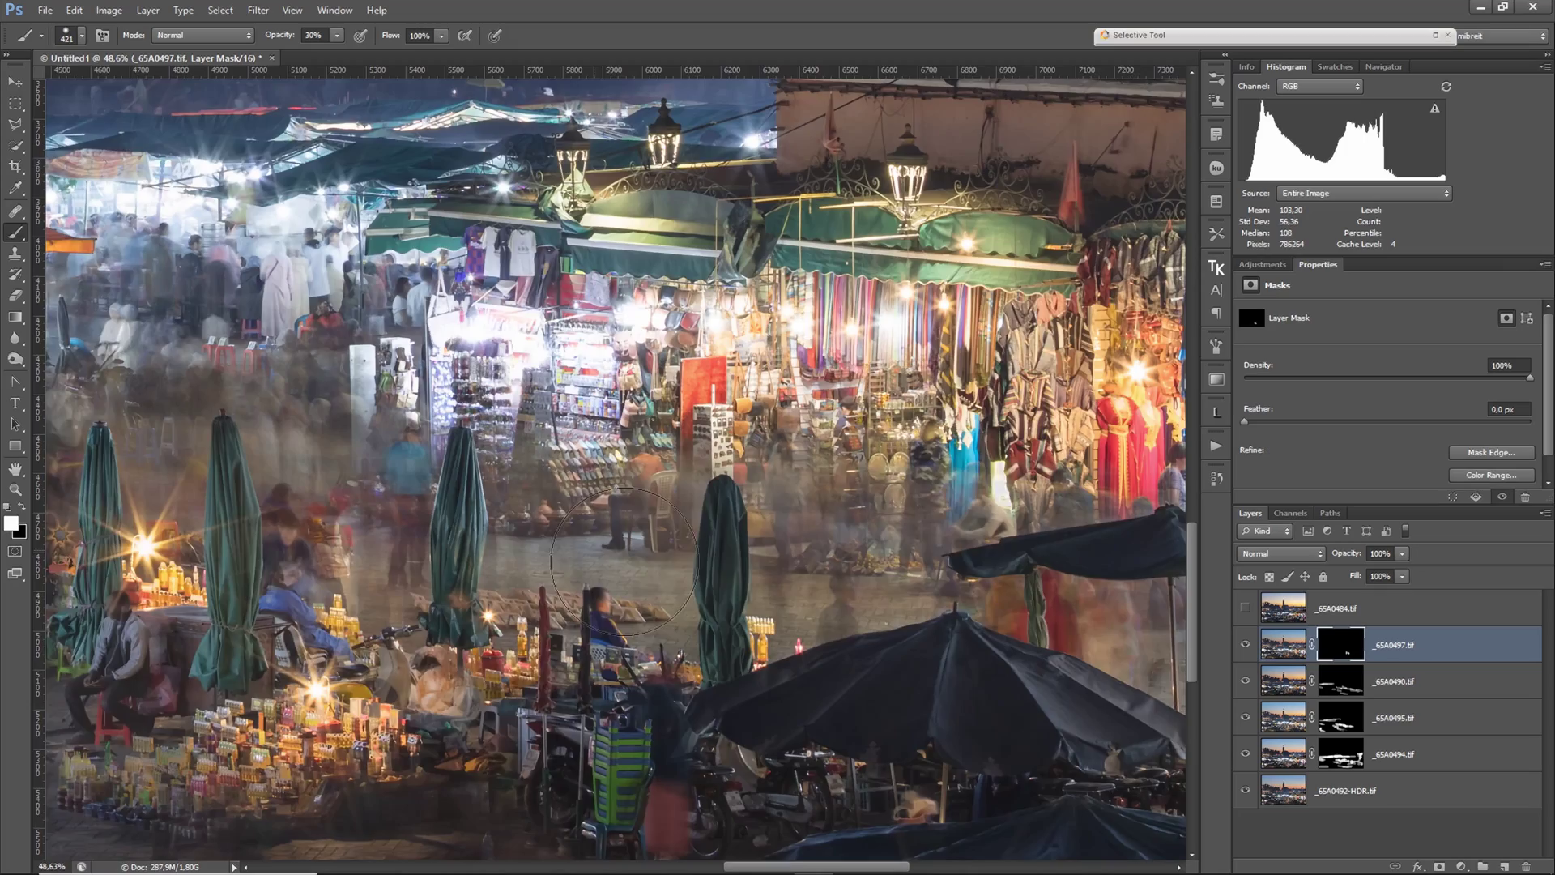
{"action": "left_click_drag", "start_coordinate": [624, 561], "coordinate": [148, 567]}
- Examine the blended market scene zoomed out, with the _65A0497.tif mask temporarily disabled
{"action": "left_click", "coordinate": [1345, 647], "text": "shift"}
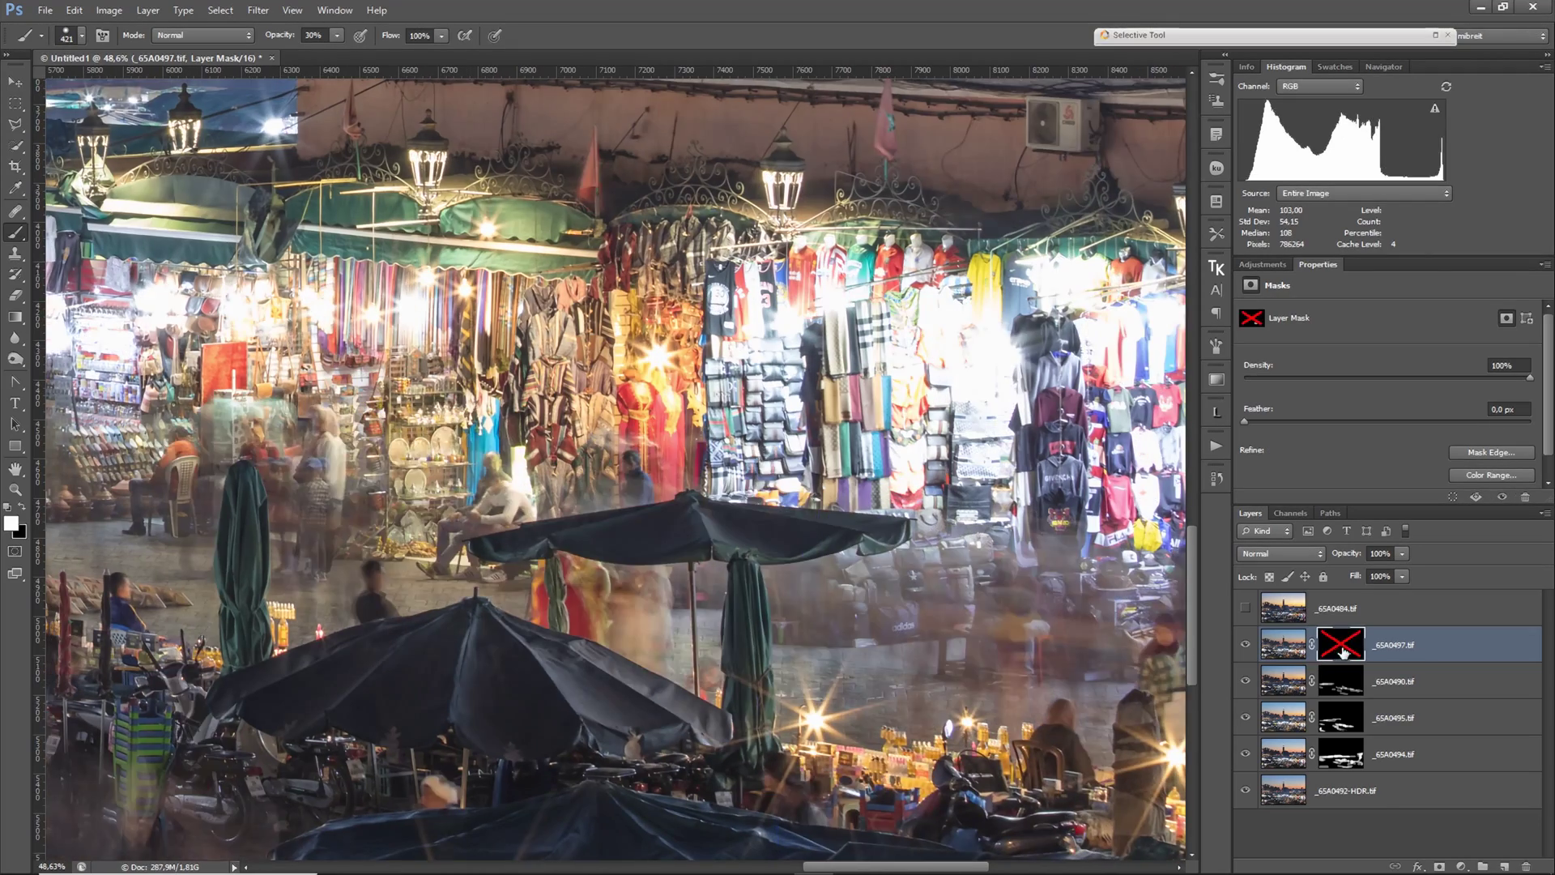
{"action": "key", "text": "ctrl+minus"}
{"action": "key", "text": "ctrl+minus"}
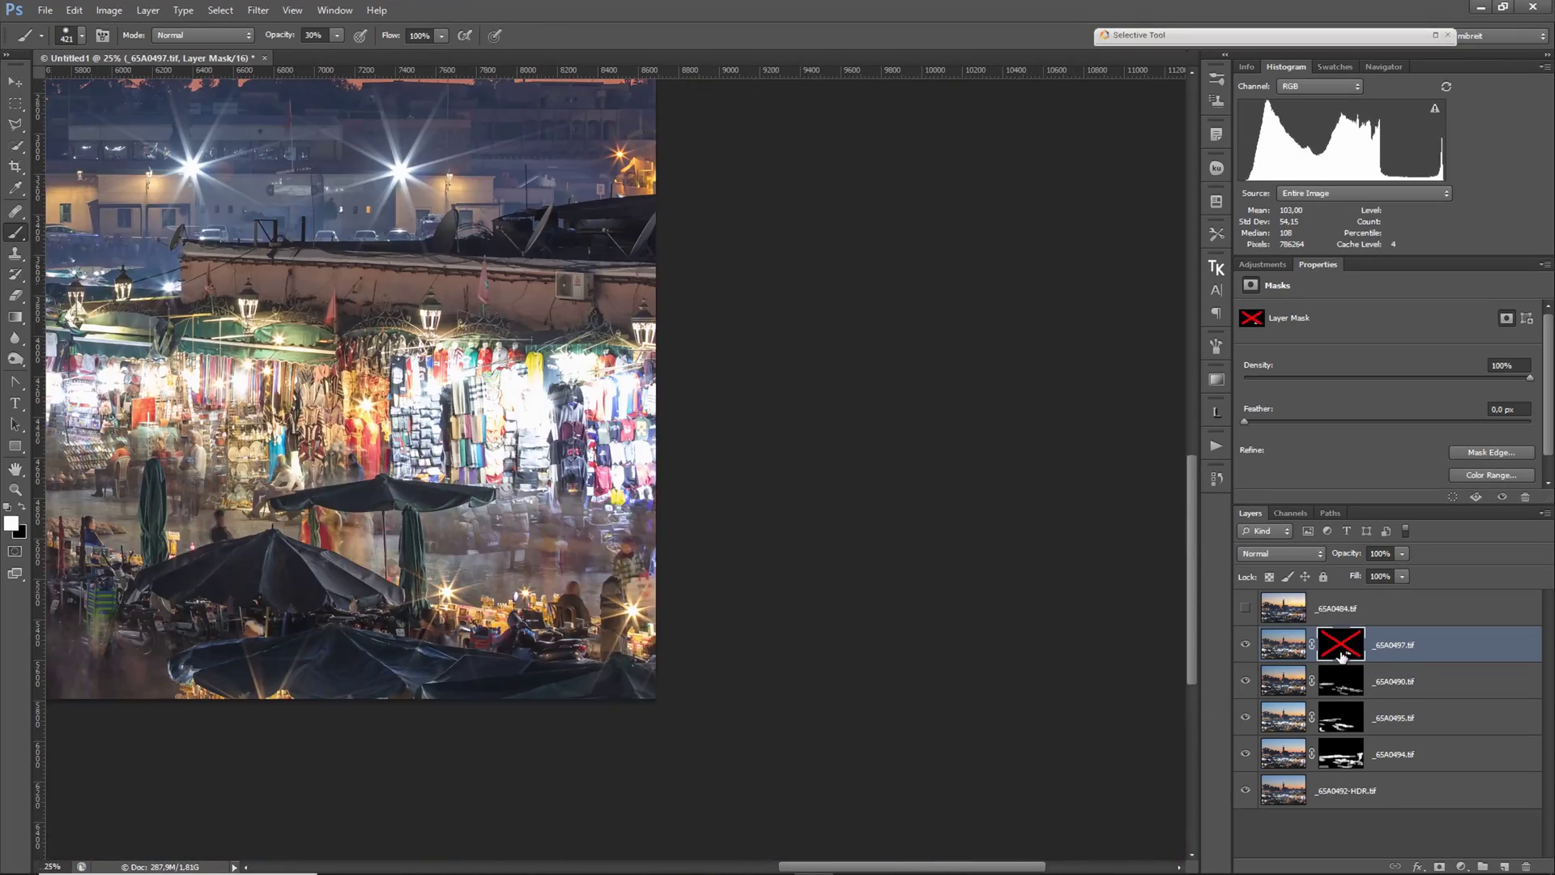
{"action": "left_click", "coordinate": [1340, 653], "text": "shift"}
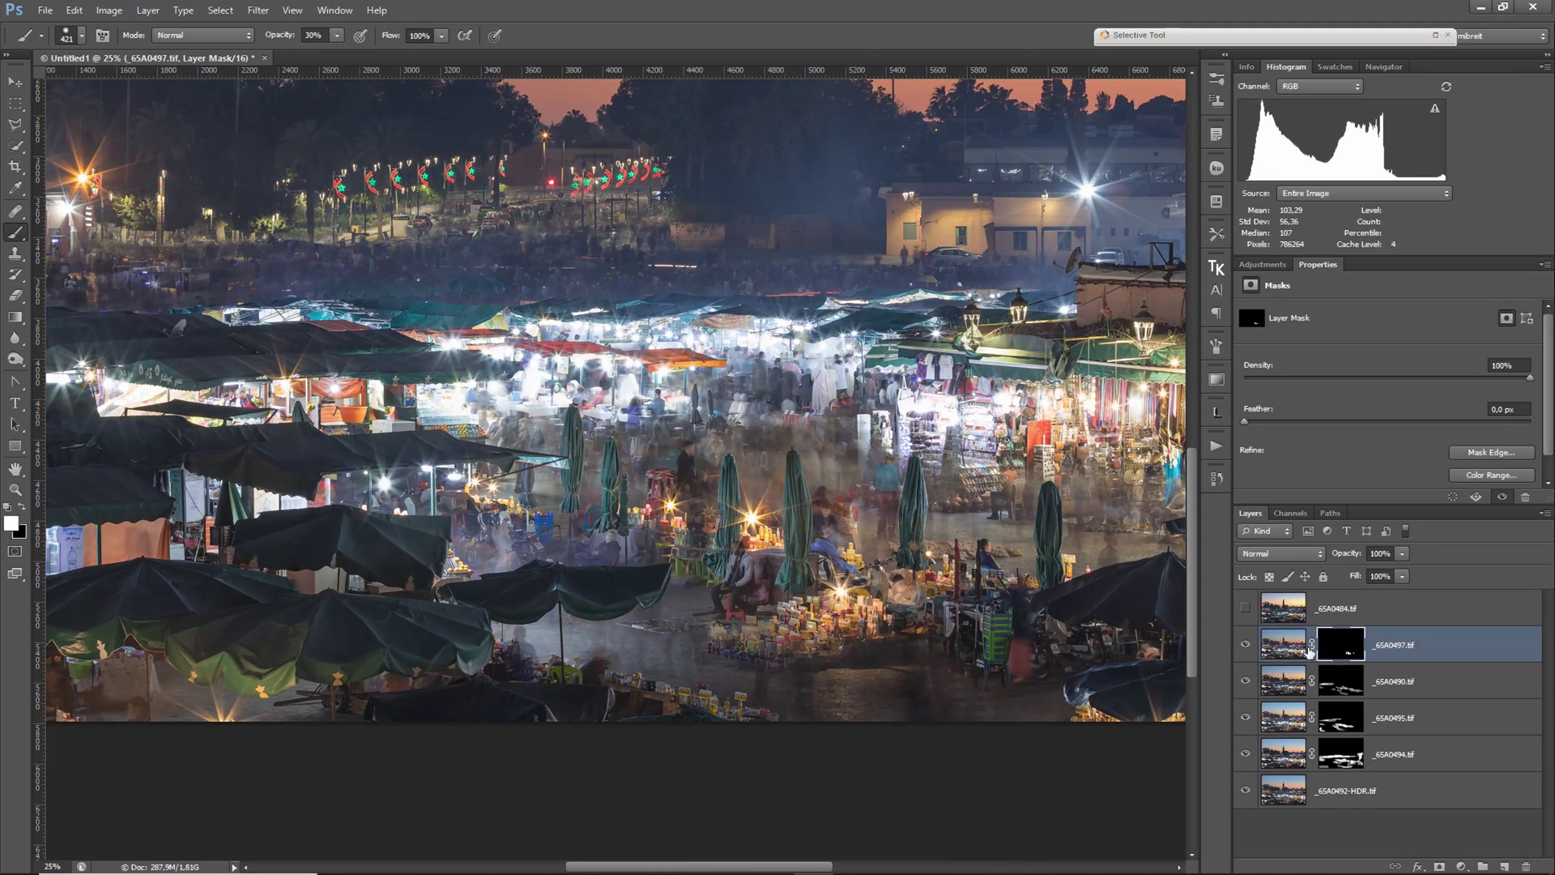
{"action": "key", "text": "ctrl+minus"}
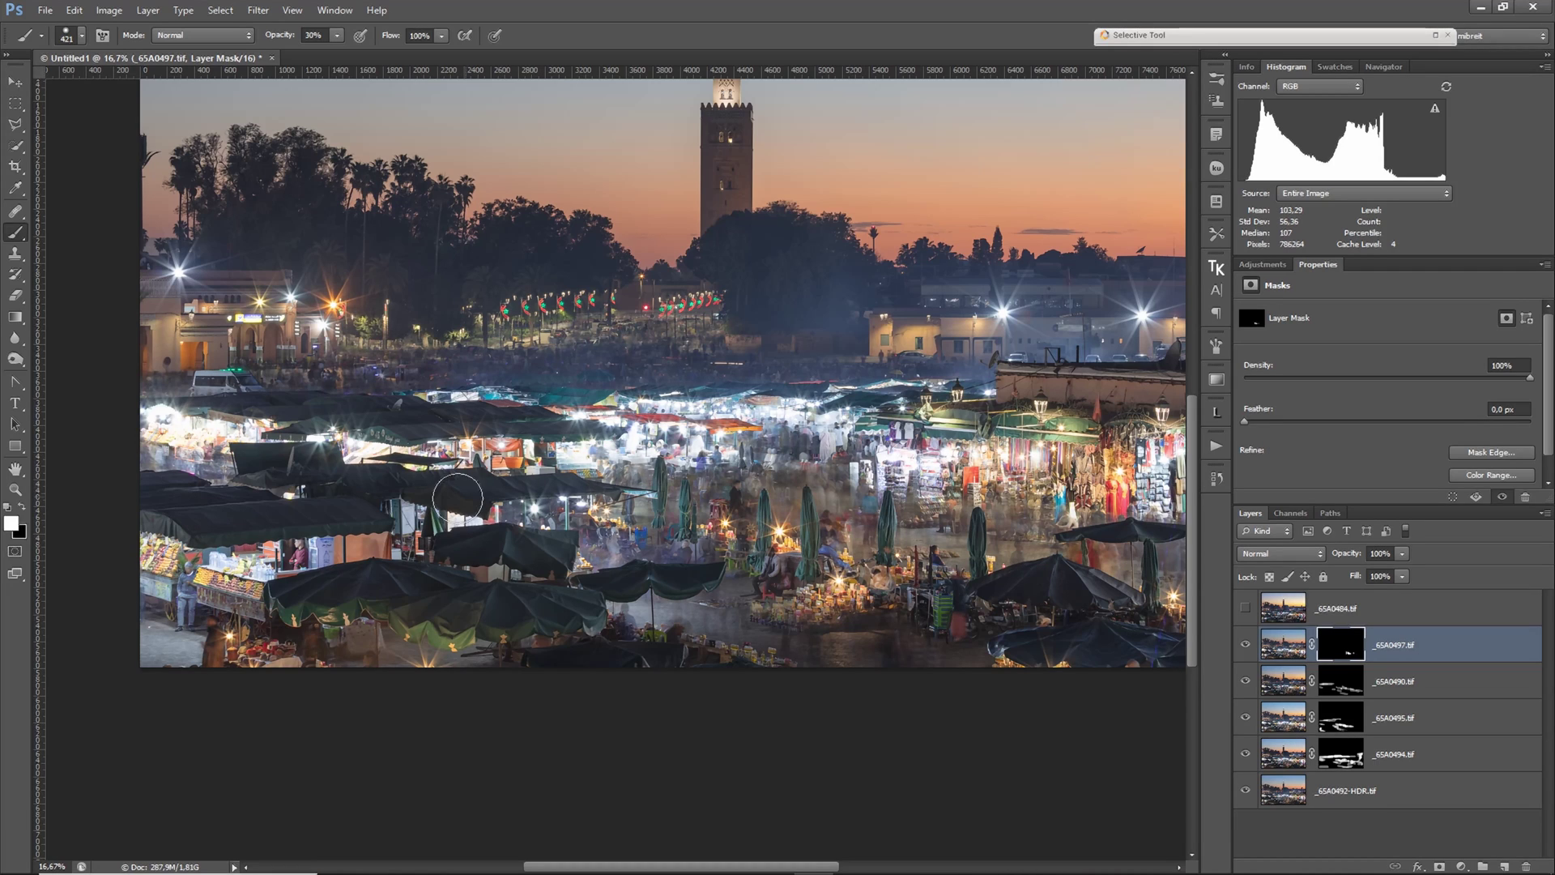
{"action": "left_click_drag", "start_coordinate": [873, 450], "coordinate": [877, 573]}
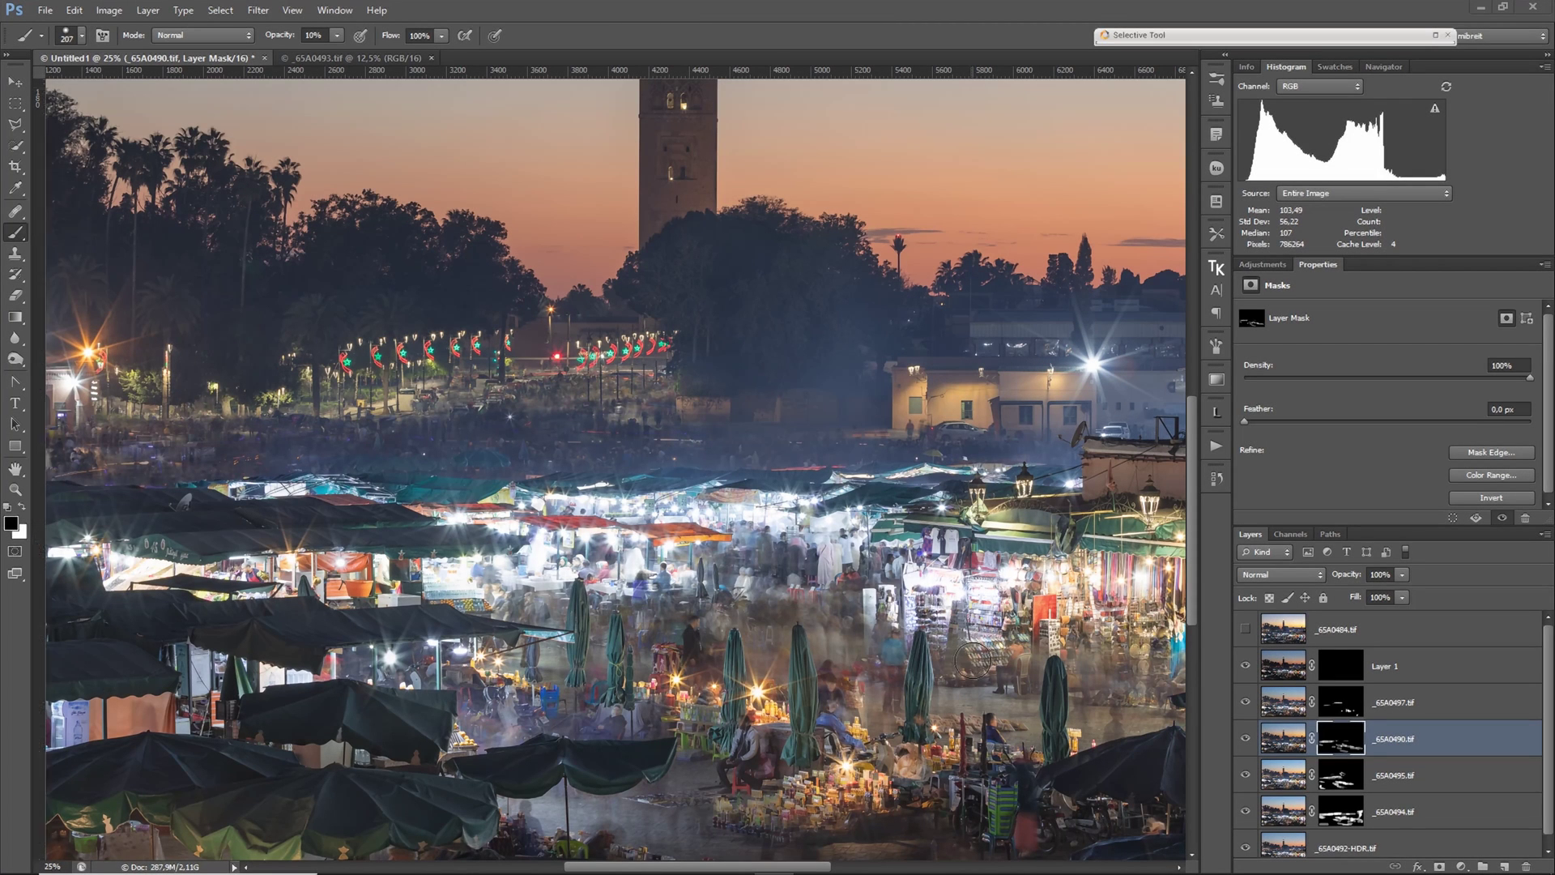
{"action": "left_click_drag", "start_coordinate": [998, 681], "coordinate": [800, 603]}
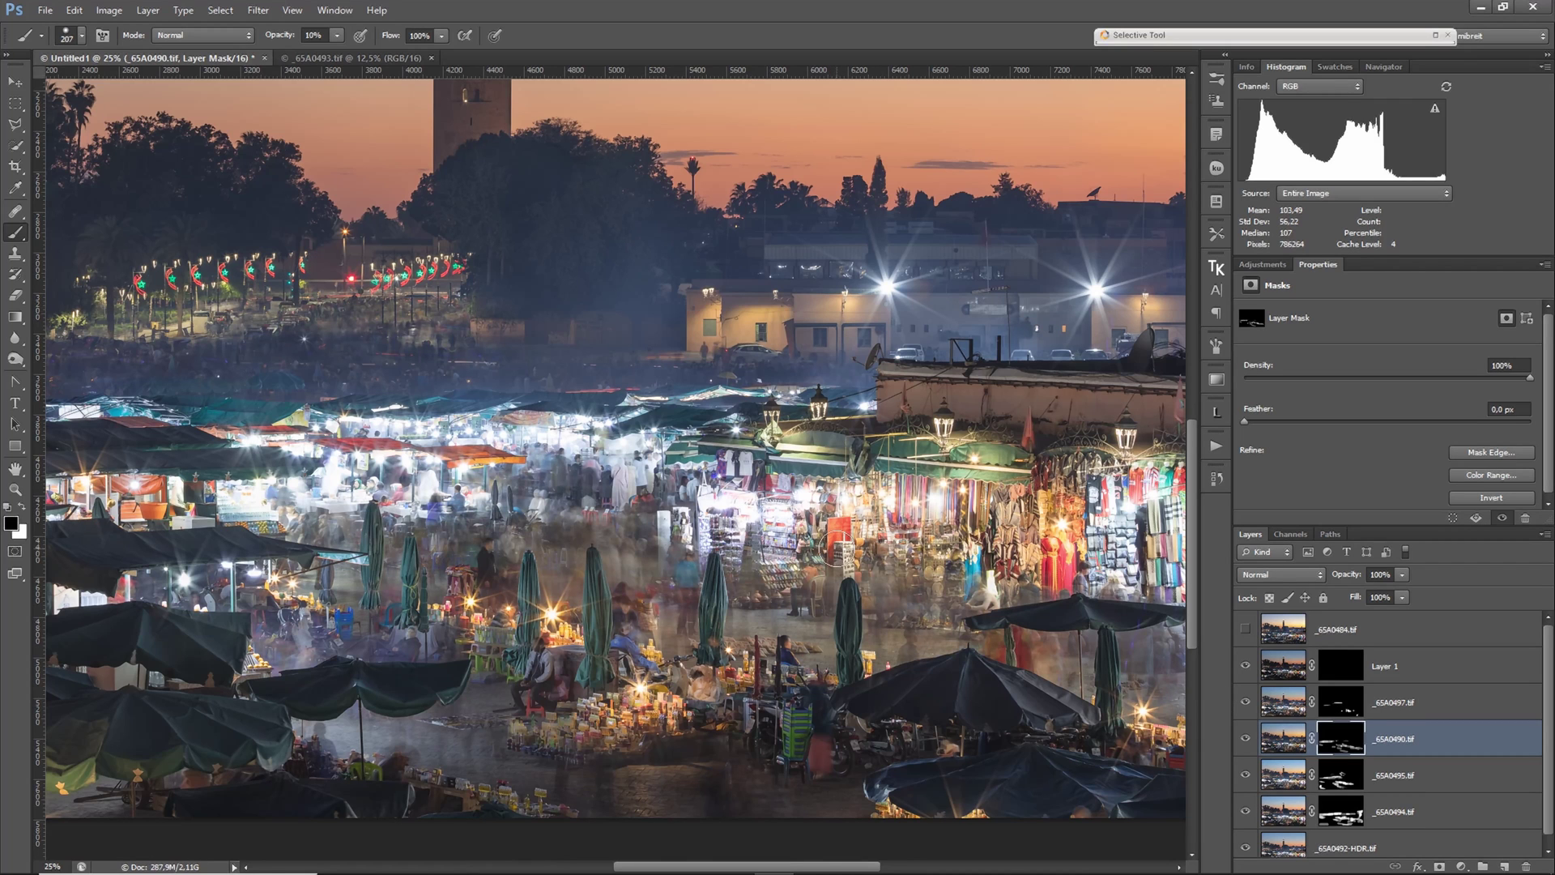
{"action": "left_click_drag", "start_coordinate": [596, 627], "coordinate": [693, 649]}
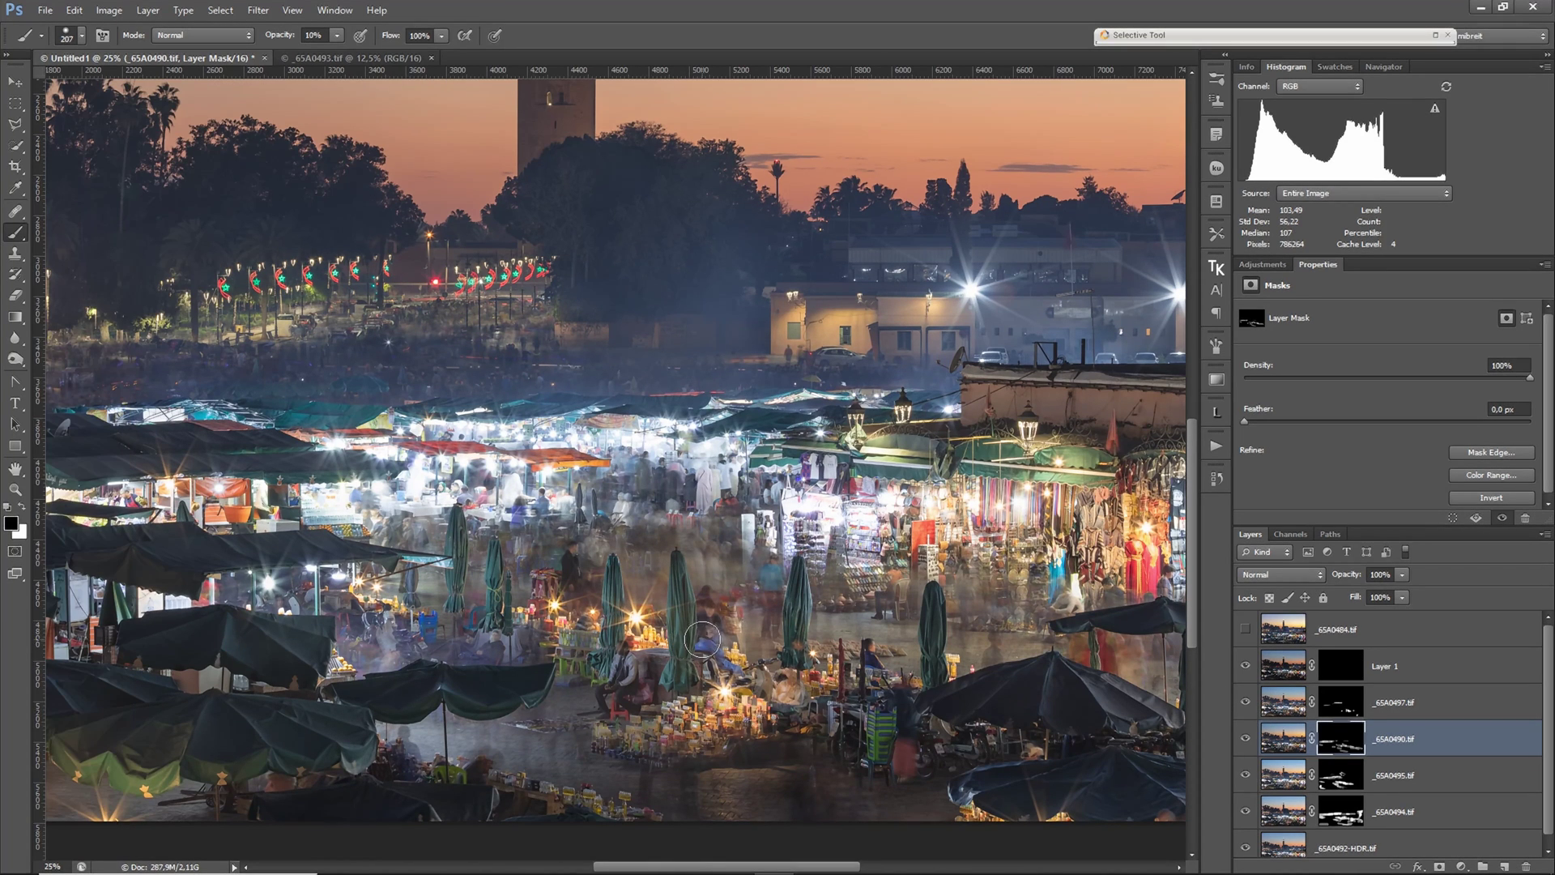
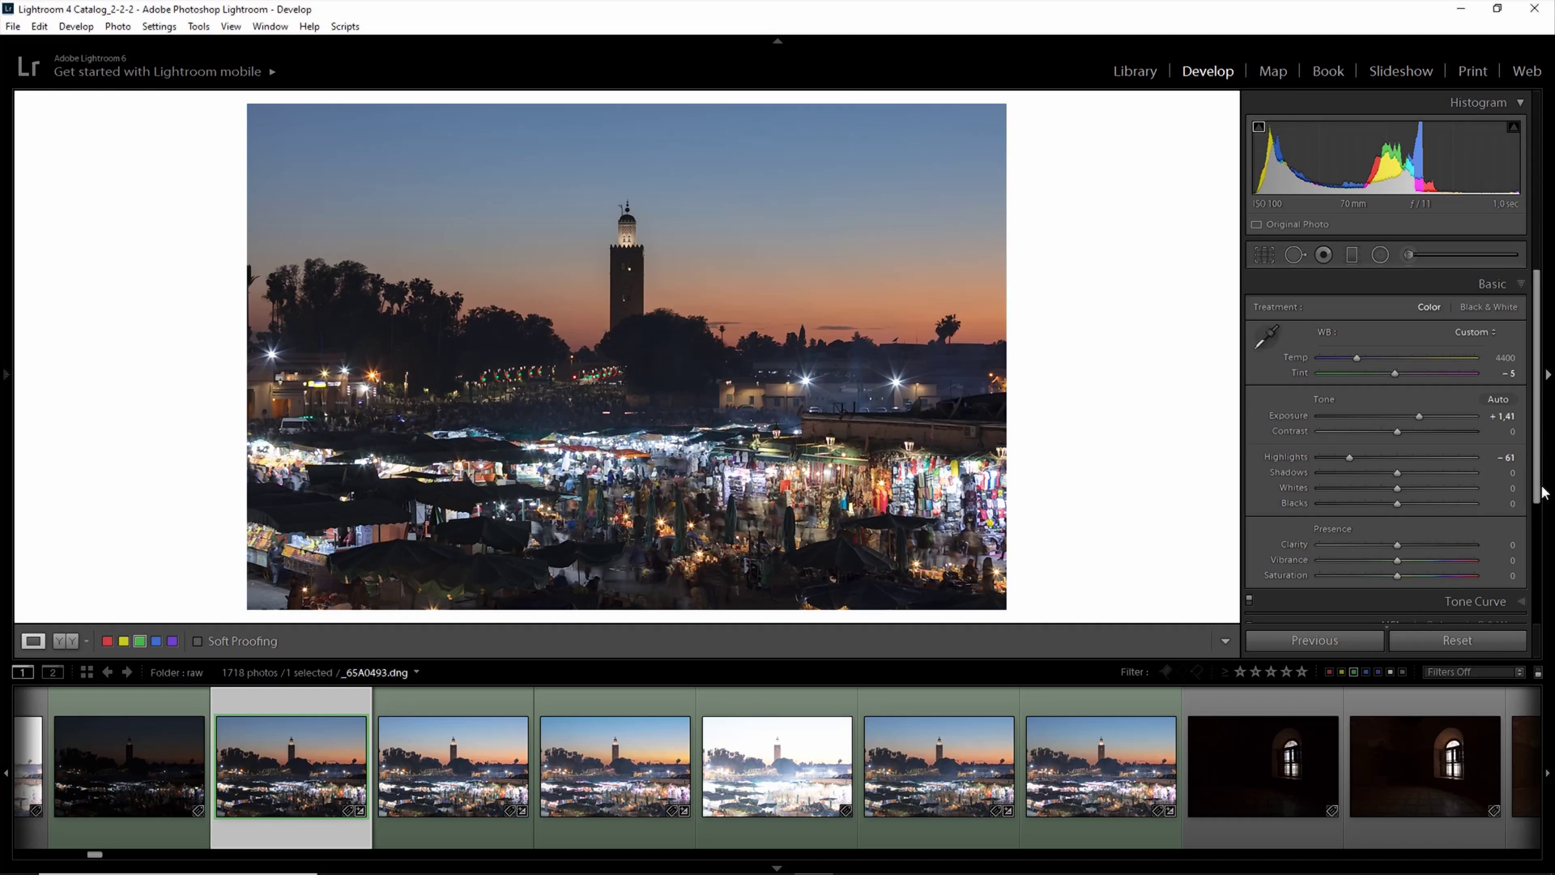
- Check the basic tone and lens correction settings of _65A0493.dng in Lightroom, and return to Photoshop
{"action": "scroll", "coordinate": [1544, 491], "scroll_direction": "down", "scroll_amount": 3}
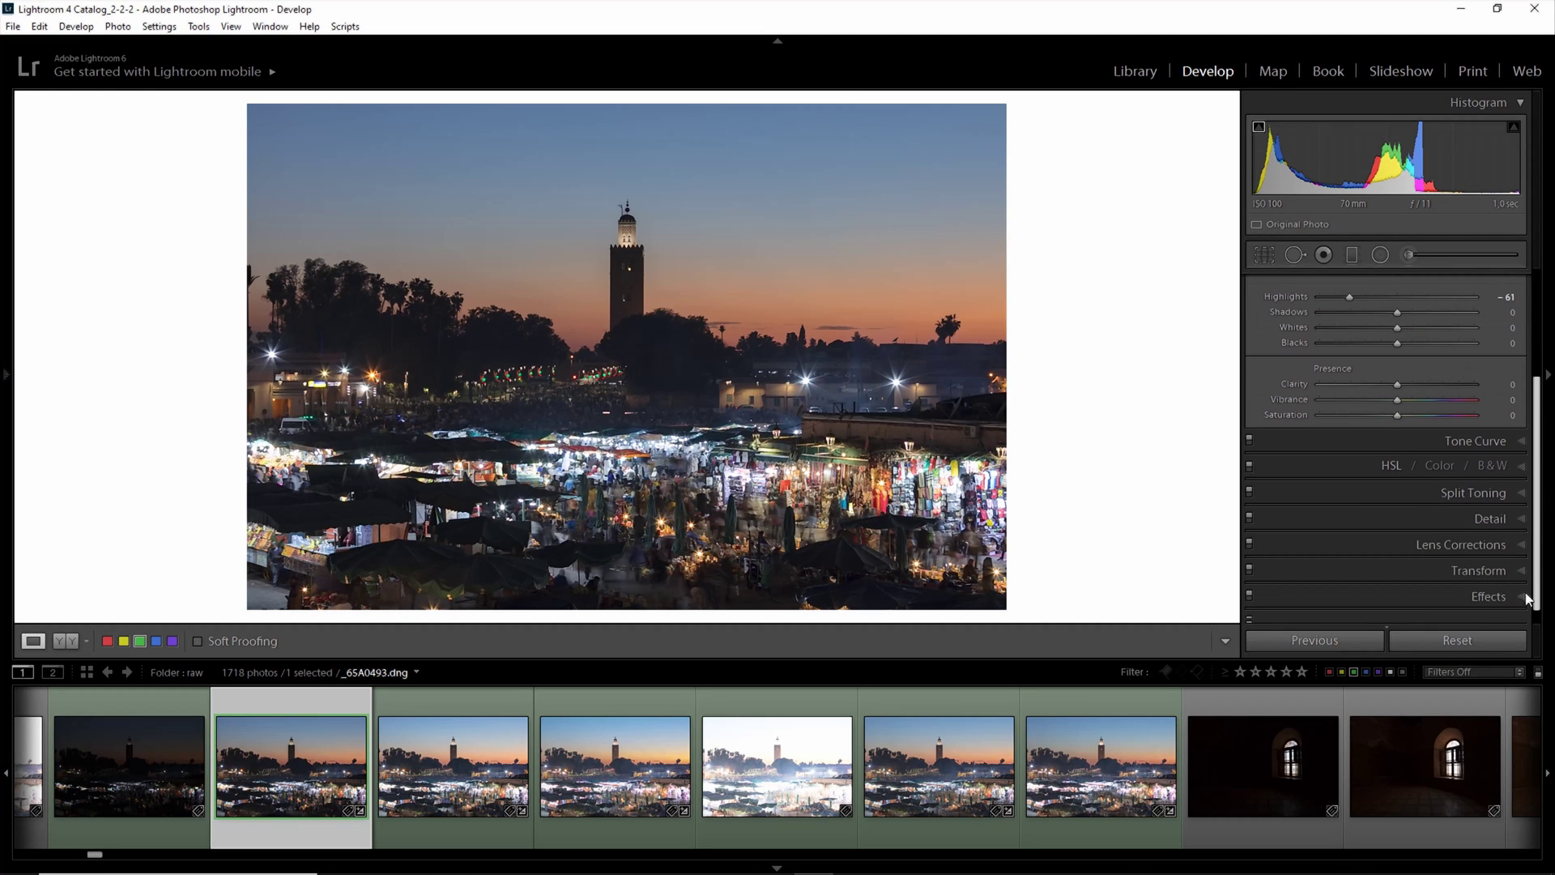
{"action": "left_click", "coordinate": [1526, 549]}
{"action": "scroll", "coordinate": [1536, 413], "scroll_direction": "up", "scroll_amount": 3}
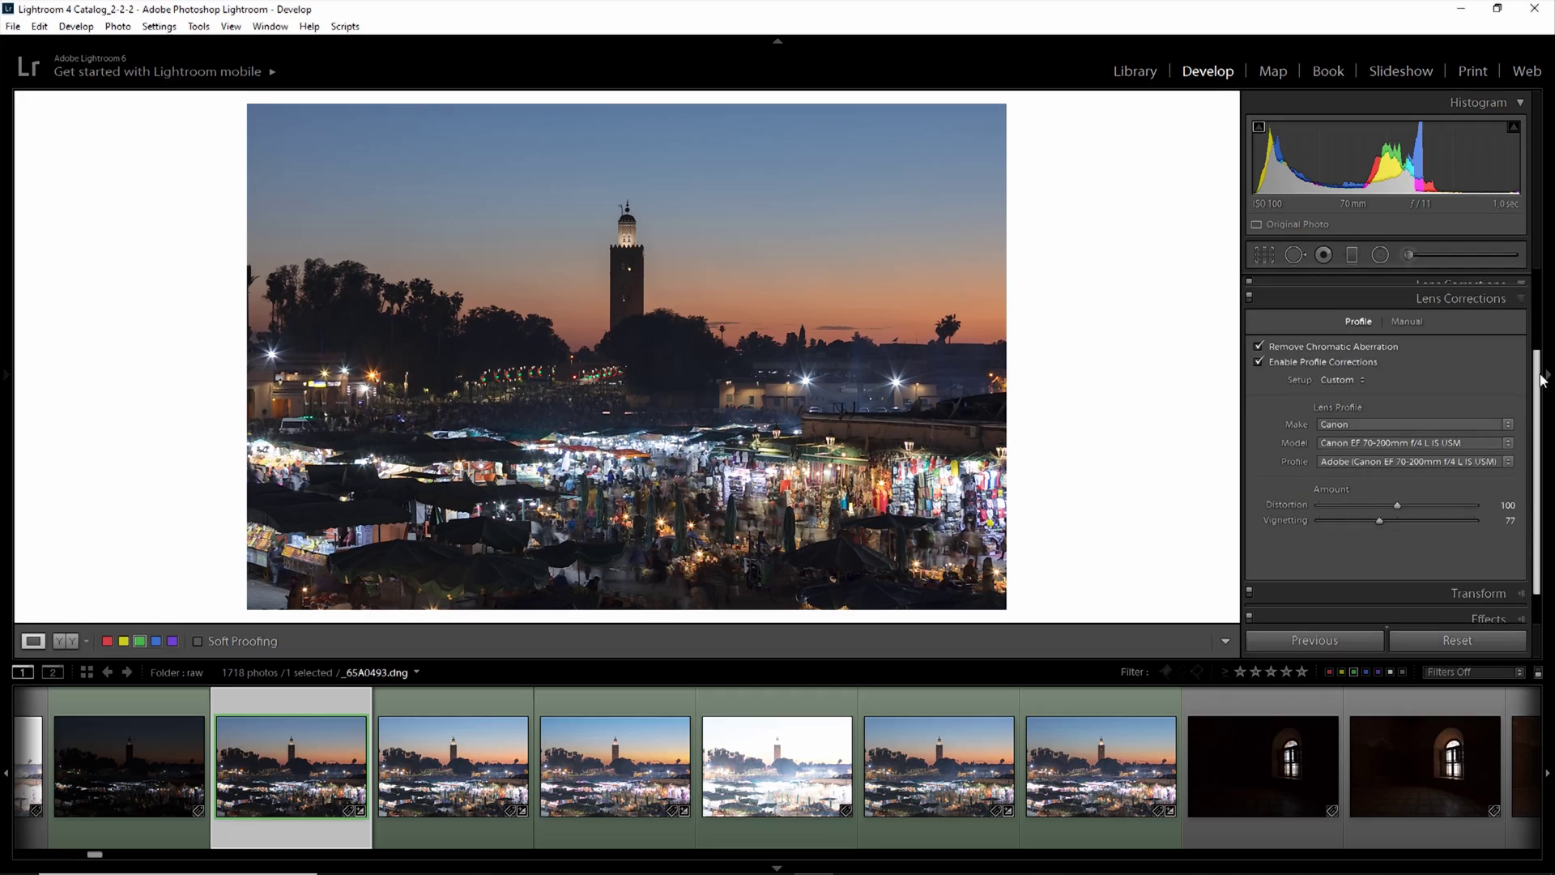
{"action": "left_click", "coordinate": [1521, 366]}
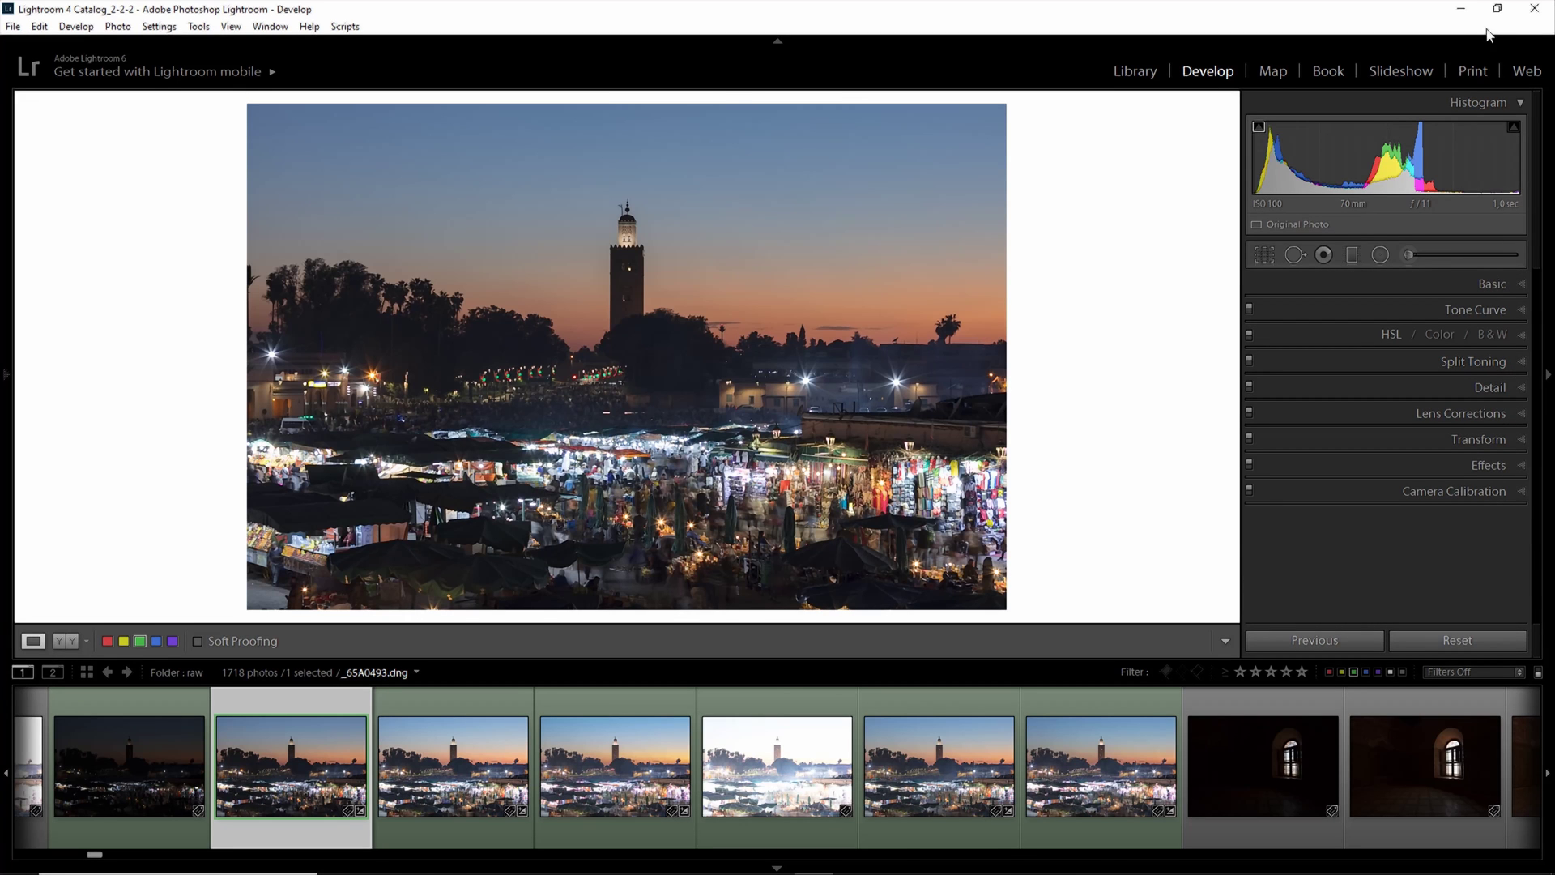
{"action": "left_click", "coordinate": [1463, 9]}
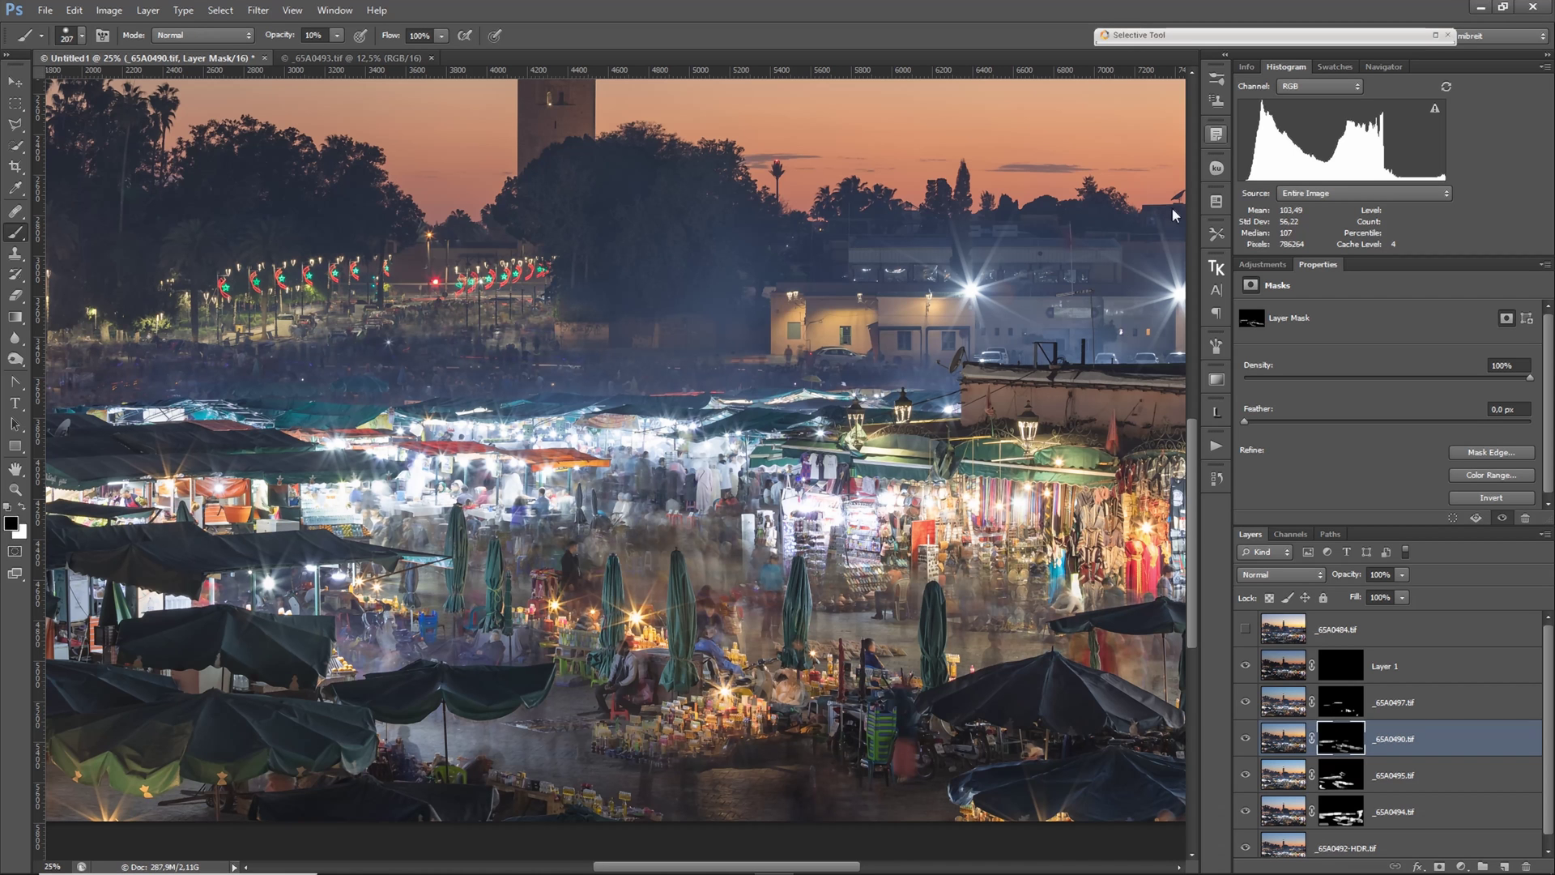
- Compare Layer 1 without its mask, and paint the mask white at 60% opacity with a 143 px brush over the diners at the lit stall
{"action": "left_click", "coordinate": [1328, 673]}
{"action": "left_click", "coordinate": [1336, 669], "text": "shift"}
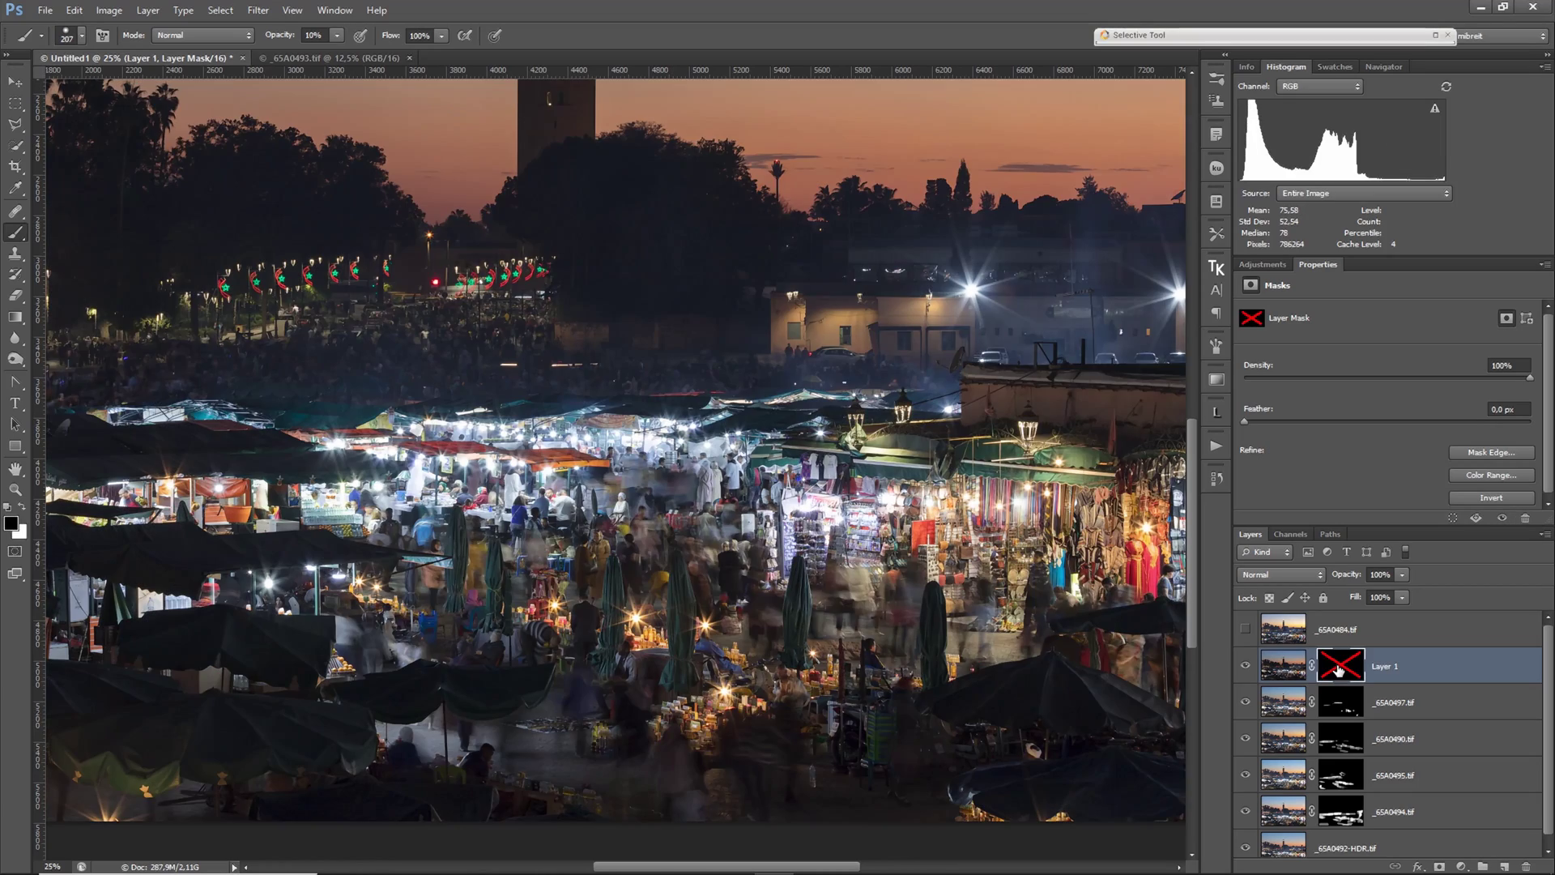
{"action": "left_click", "coordinate": [1338, 669], "text": "shift"}
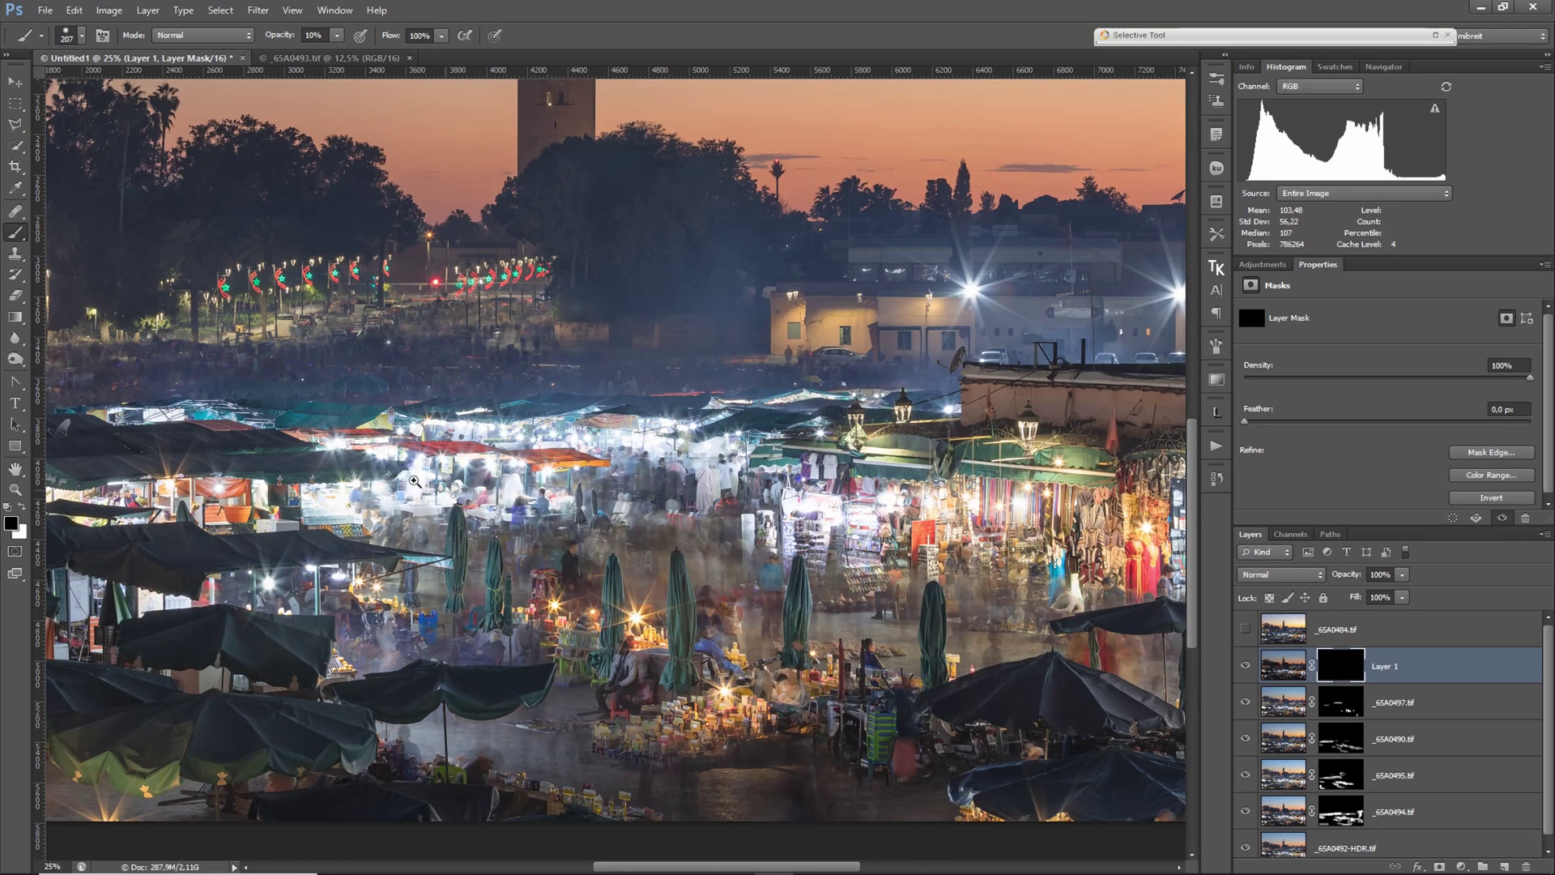
{"action": "left_click", "coordinate": [414, 481]}
{"action": "left_click", "coordinate": [416, 483]}
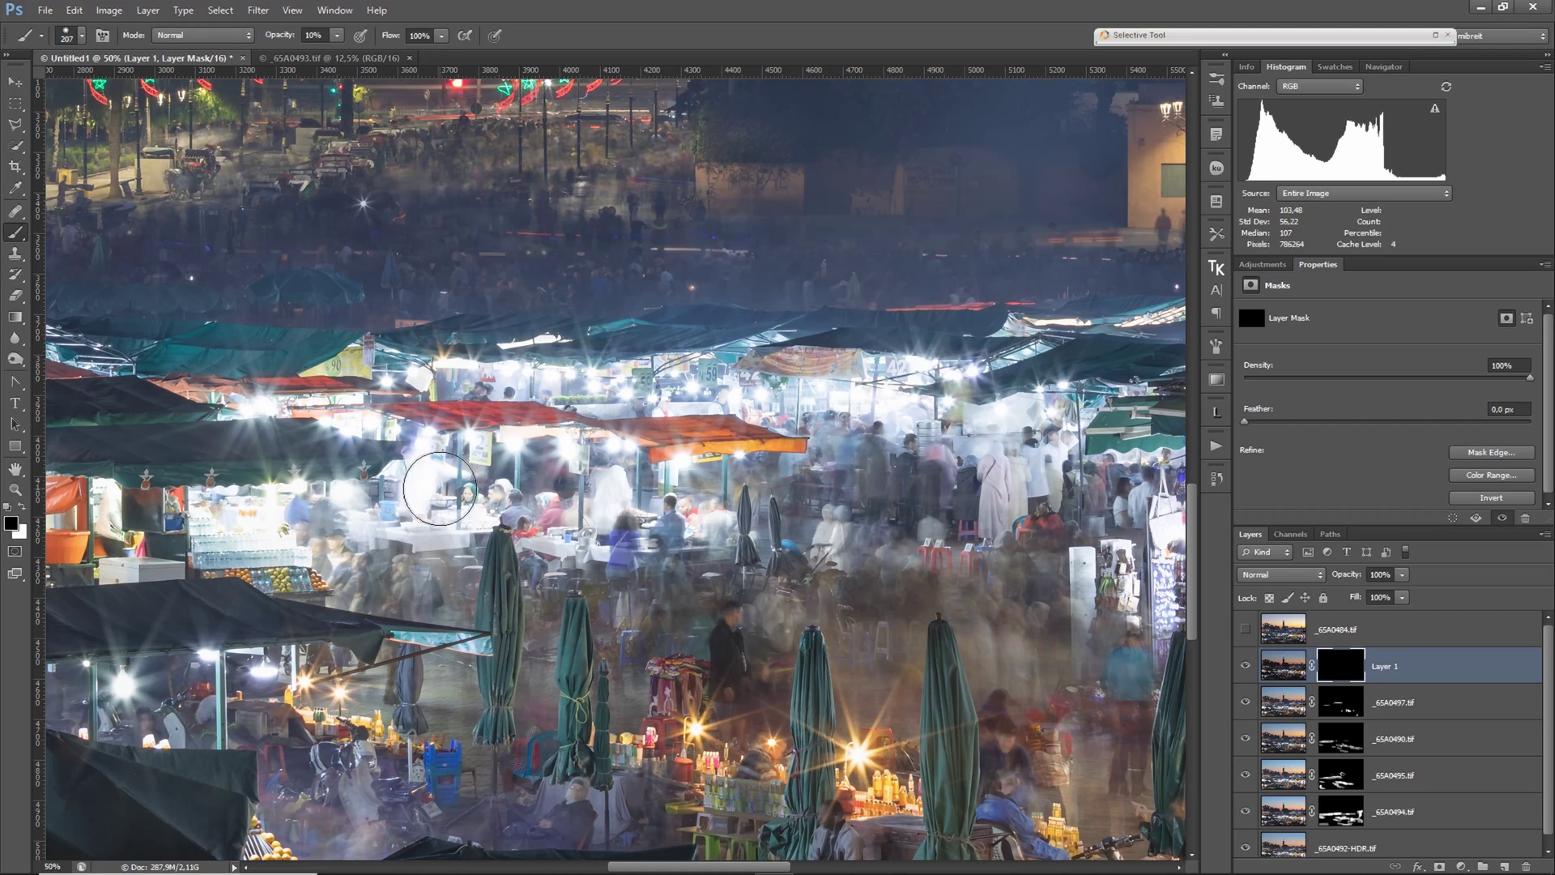
{"action": "mouse_move", "coordinate": [440, 488]}
{"action": "left_mouse_down", "text": "alt"}
{"action": "mouse_move", "coordinate": [382, 523]}
{"action": "mouse_move", "coordinate": [393, 496]}
{"action": "mouse_move", "coordinate": [440, 476]}
{"action": "mouse_move", "coordinate": [426, 448]}
{"action": "mouse_move", "coordinate": [477, 482]}
{"action": "mouse_move", "coordinate": [445, 495]}
{"action": "mouse_move", "coordinate": [511, 499]}
{"action": "left_mouse_up", "text": "alt"}
{"action": "key", "text": "x"}
{"action": "left_click_drag", "start_coordinate": [731, 578], "coordinate": [840, 554]}
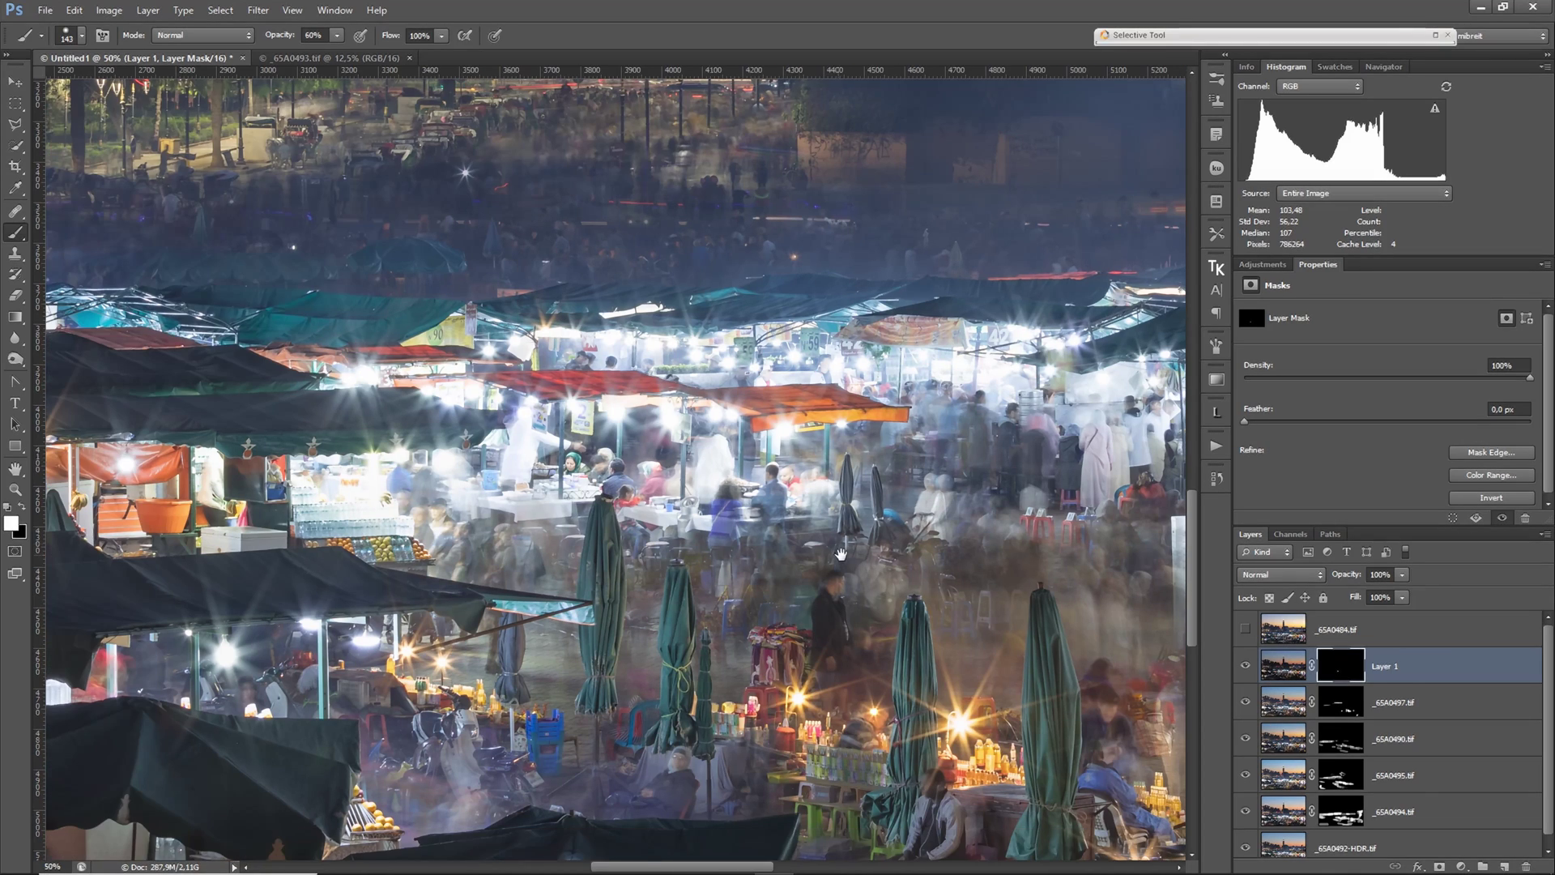
- Paint the Layer 1 mask white with a 207 px brush around the shoppers at the far fruit stall, comparing with the mask disabled
{"action": "left_click_drag", "start_coordinate": [445, 504], "coordinate": [658, 480]}
{"action": "left_click_drag", "start_coordinate": [228, 671], "coordinate": [766, 580]}
{"action": "left_click_drag", "start_coordinate": [287, 654], "coordinate": [583, 587]}
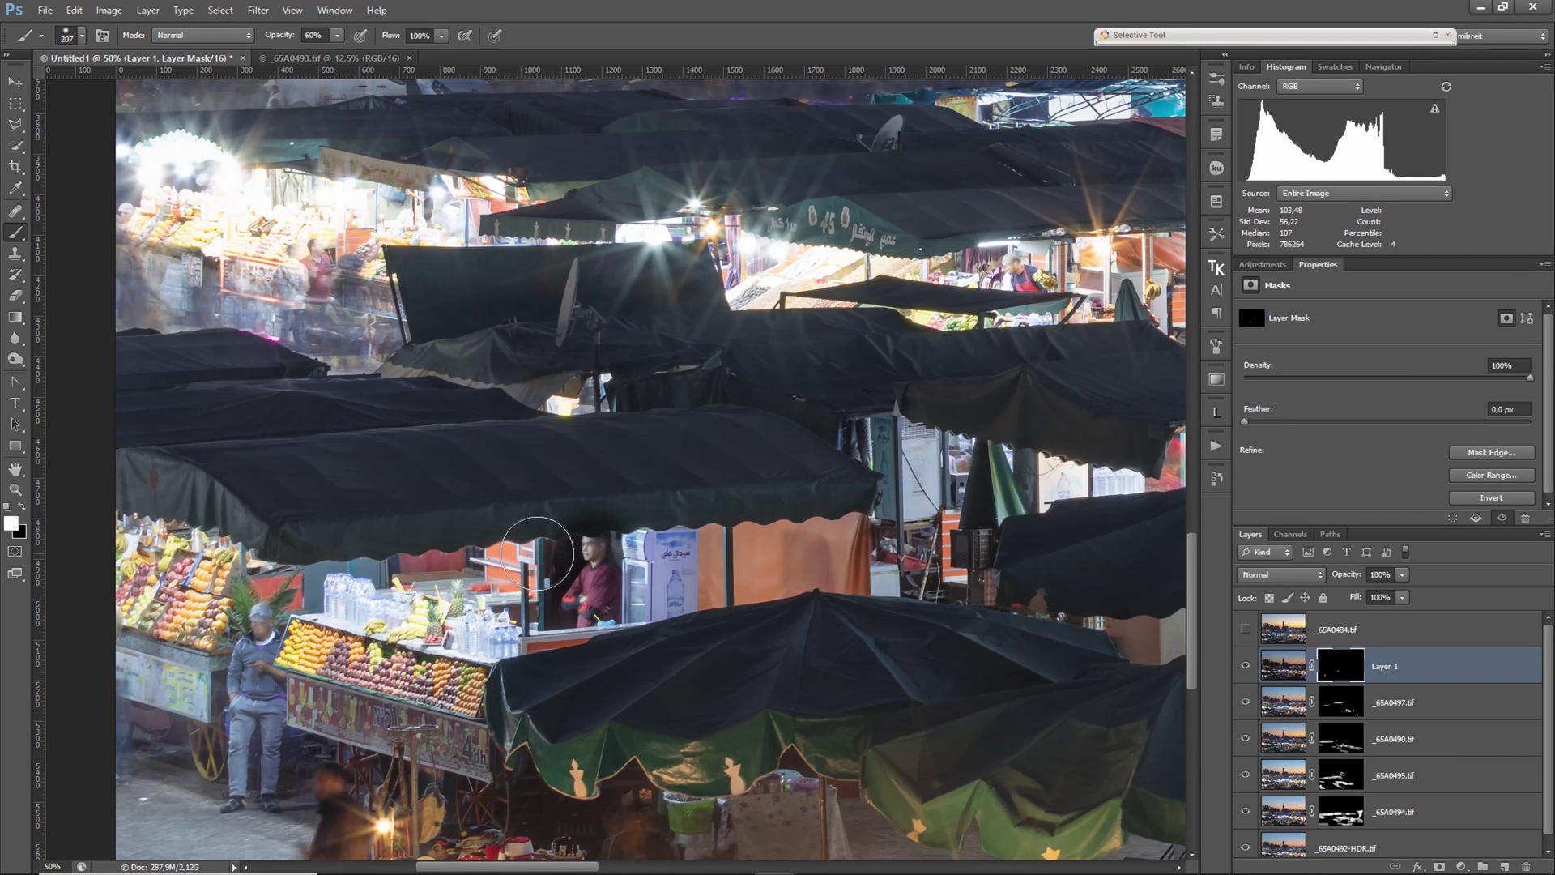
{"action": "left_click_drag", "start_coordinate": [433, 575], "coordinate": [833, 709]}
{"action": "left_click", "coordinate": [1336, 669], "text": "shift"}
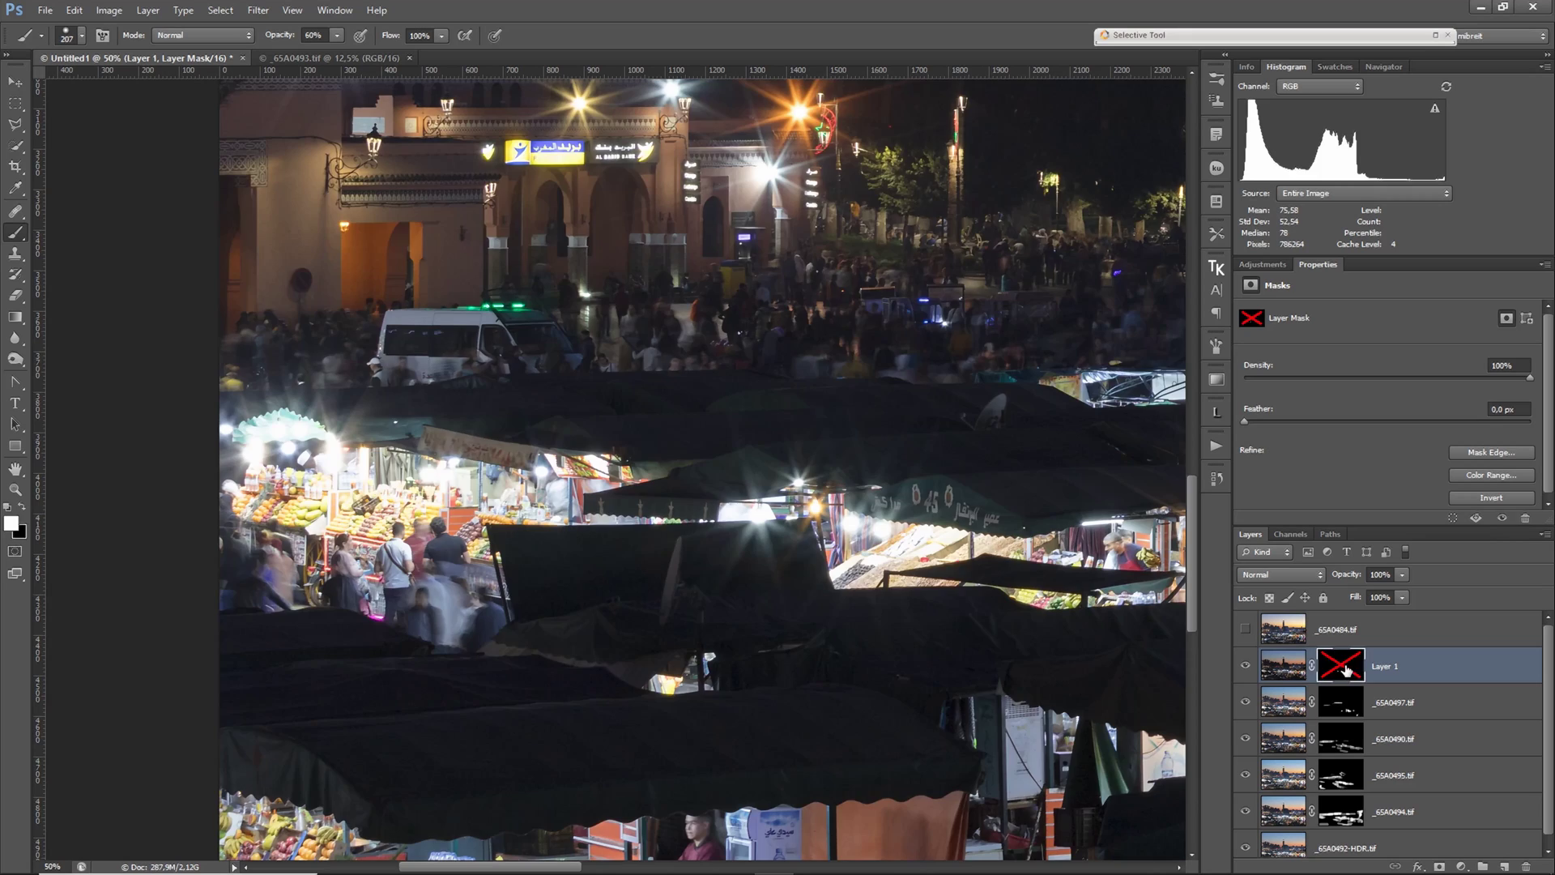
{"action": "left_click", "coordinate": [1344, 667], "text": "shift"}
- Compare Layer 1 with its mask disabled, and paint white on the mask over the people beside the drinks counter
{"action": "left_click_drag", "start_coordinate": [1035, 641], "coordinate": [360, 574]}
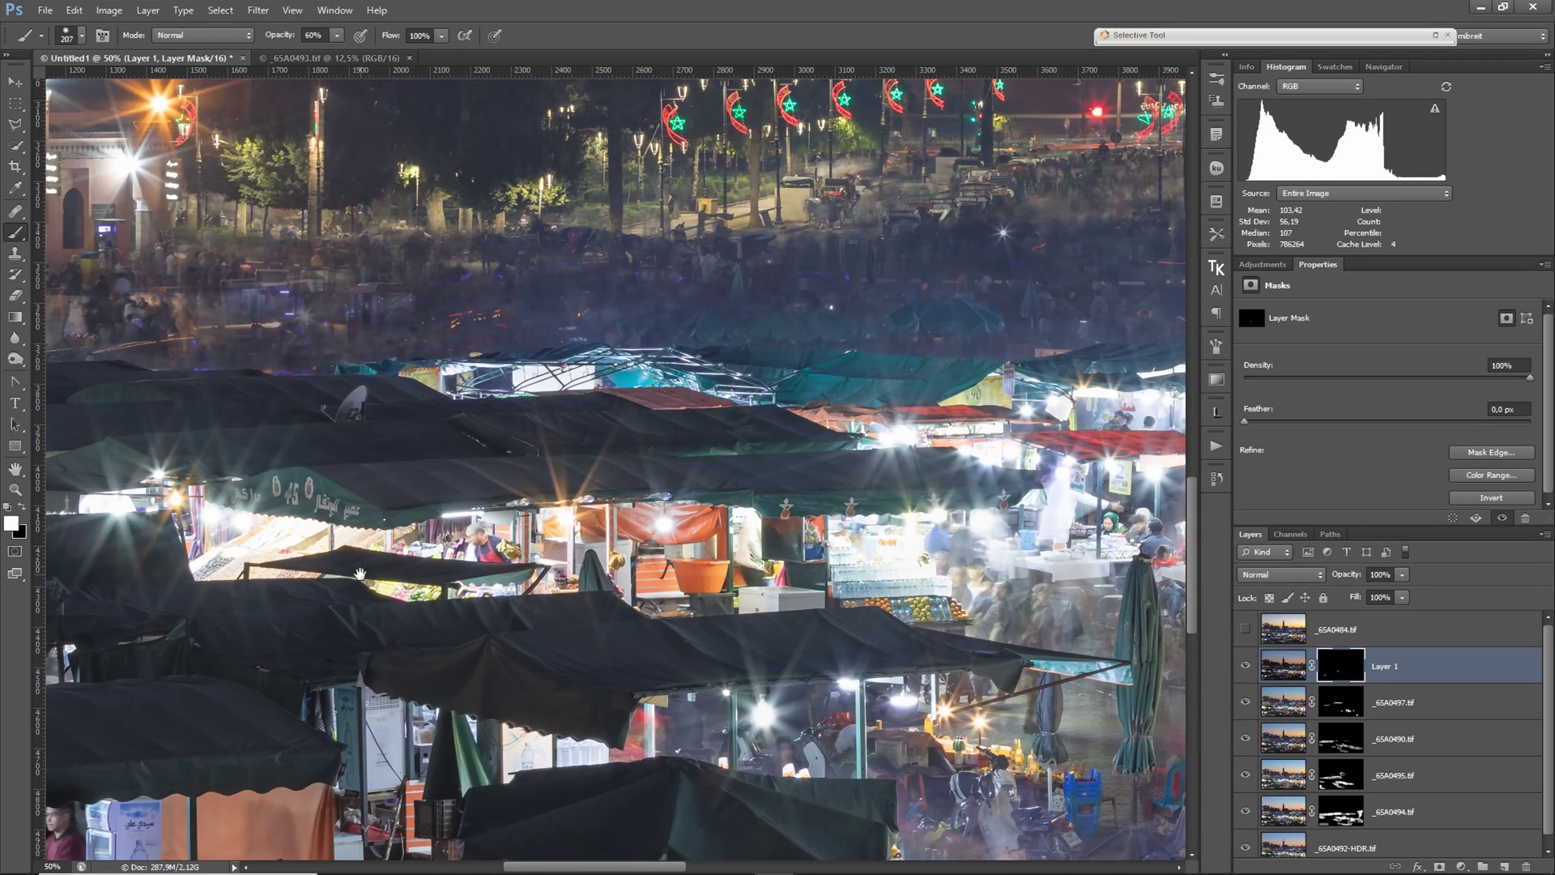
{"action": "left_click_drag", "start_coordinate": [1007, 653], "coordinate": [553, 599]}
{"action": "left_click", "coordinate": [1339, 675], "text": "shift"}
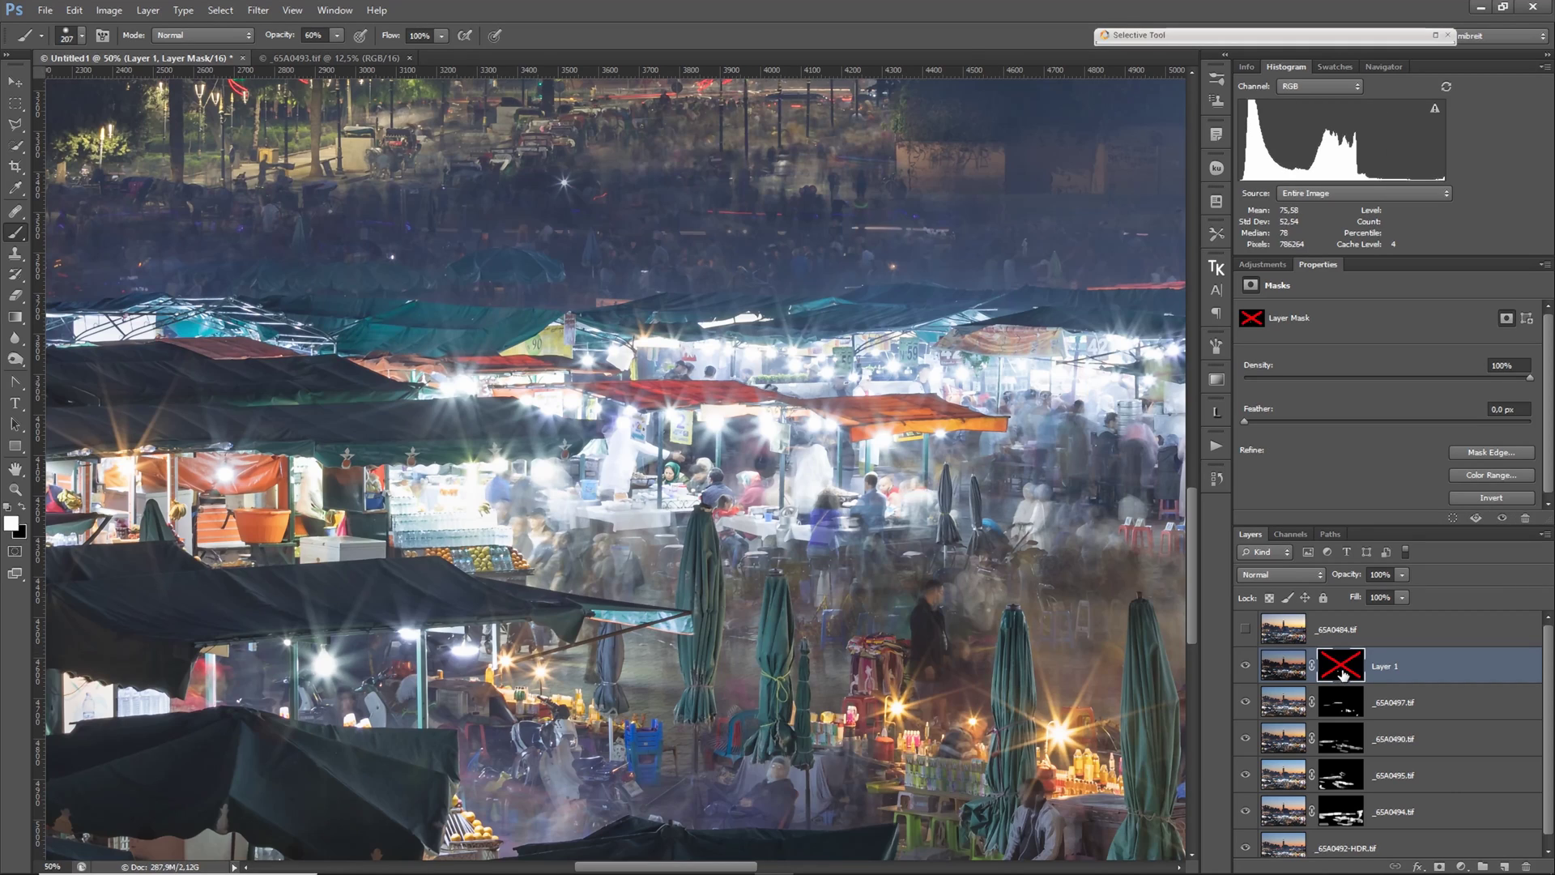
{"action": "left_click", "coordinate": [1338, 675], "text": "shift"}
{"action": "mouse_move", "coordinate": [445, 503]}
{"action": "left_mouse_down"}
{"action": "mouse_move", "coordinate": [410, 495]}
{"action": "mouse_move", "coordinate": [468, 499]}
{"action": "mouse_move", "coordinate": [396, 495]}
{"action": "mouse_move", "coordinate": [503, 534]}
{"action": "mouse_move", "coordinate": [485, 494]}
{"action": "mouse_move", "coordinate": [540, 522]}
{"action": "mouse_move", "coordinate": [503, 533]}
{"action": "mouse_move", "coordinate": [544, 531]}
{"action": "left_mouse_up"}
{"action": "left_click_drag", "start_coordinate": [1126, 628], "coordinate": [716, 573]}
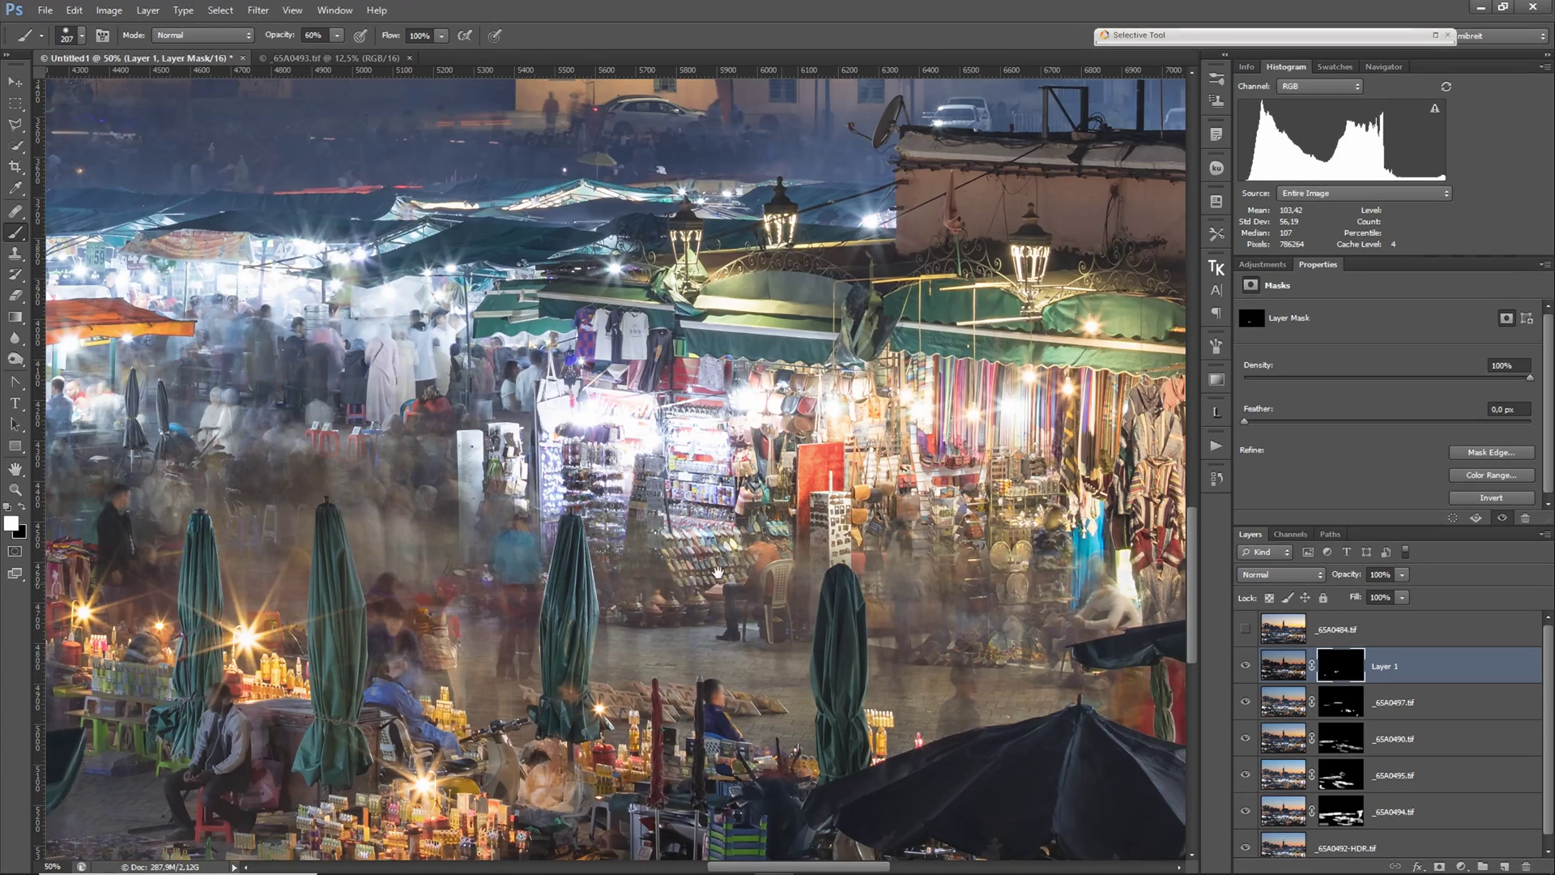
- Paint white at 60% opacity on the Layer 1 mask over the people and ground in front of the souvenir and clothing shops
{"action": "left_click", "coordinate": [1340, 673], "text": "shift"}
{"action": "left_click", "coordinate": [1340, 674], "text": "shift"}
{"action": "left_click", "coordinate": [1341, 674], "text": "shift"}
{"action": "left_click", "coordinate": [1340, 673], "text": "shift"}
{"action": "mouse_move", "coordinate": [648, 522]}
{"action": "left_mouse_down"}
{"action": "mouse_move", "coordinate": [713, 623]}
{"action": "mouse_move", "coordinate": [781, 599]}
{"action": "left_mouse_up"}
{"action": "left_click_drag", "start_coordinate": [623, 632], "coordinate": [761, 692]}
{"action": "left_click_drag", "start_coordinate": [980, 721], "coordinate": [619, 664]}
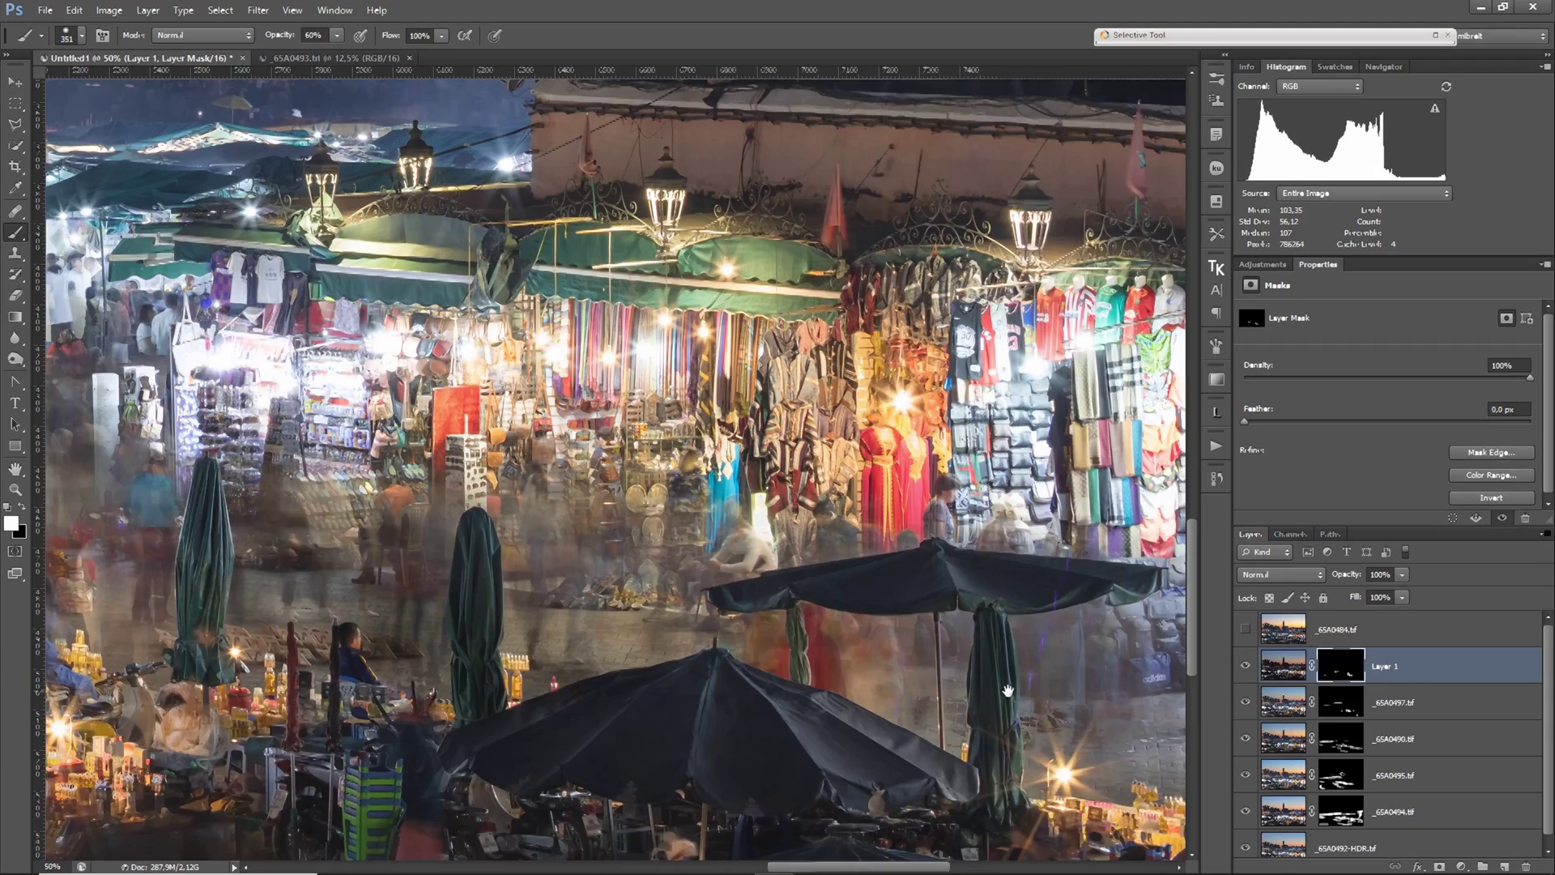
- Compare Layer 1 with its mask disabled, and paint white at 60% opacity with a 223 px brush over the man seated by the bag stall
{"action": "left_click_drag", "start_coordinate": [1007, 690], "coordinate": [716, 637]}
{"action": "left_click", "coordinate": [1340, 679], "text": "shift"}
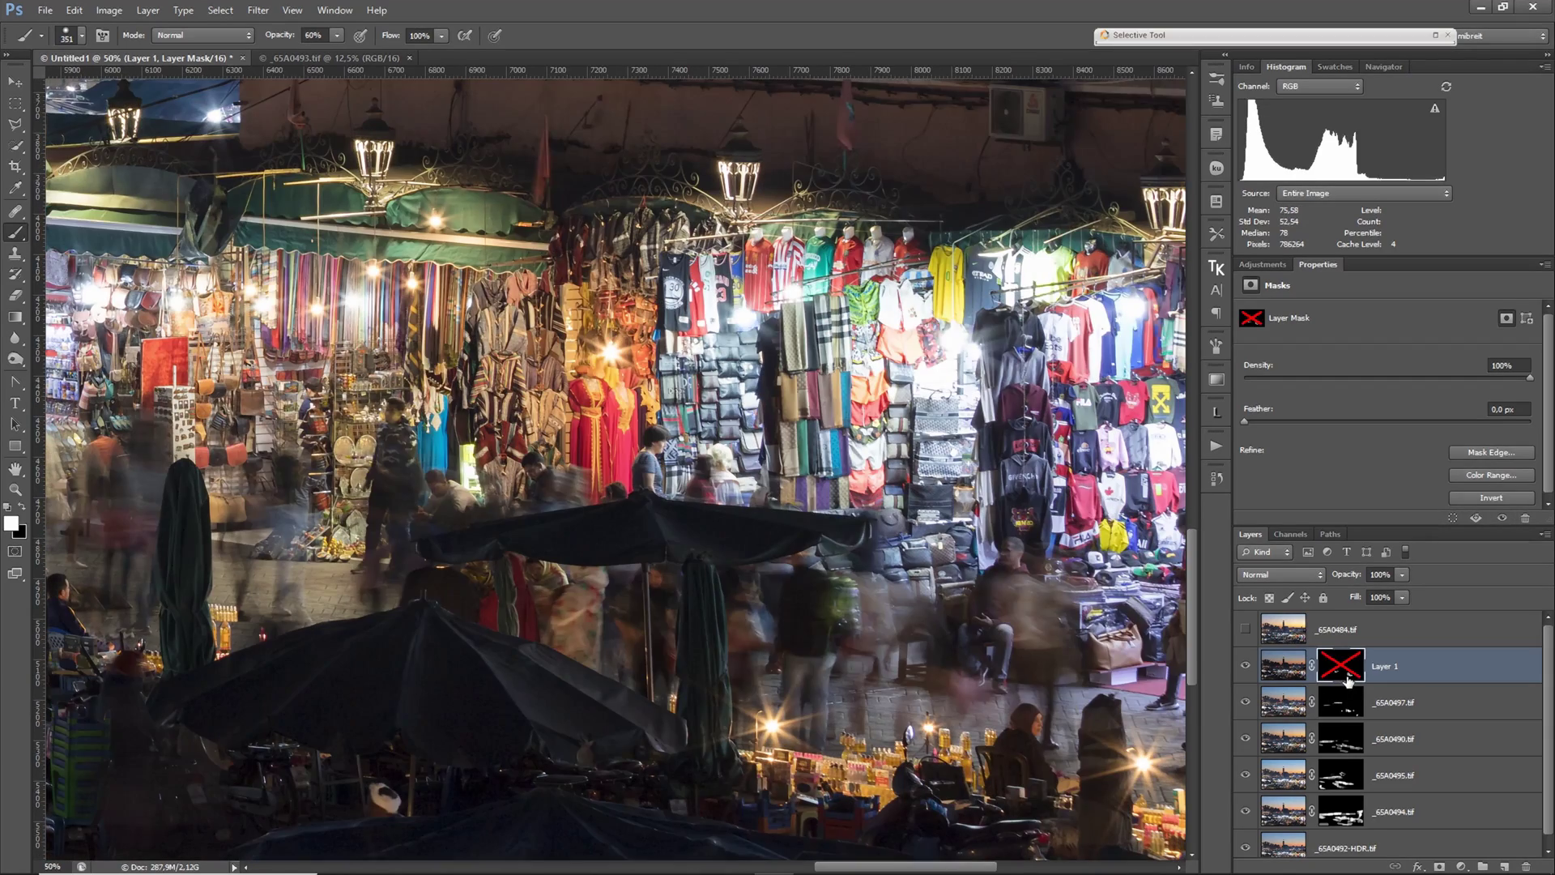
{"action": "left_click", "coordinate": [1340, 678], "text": "shift"}
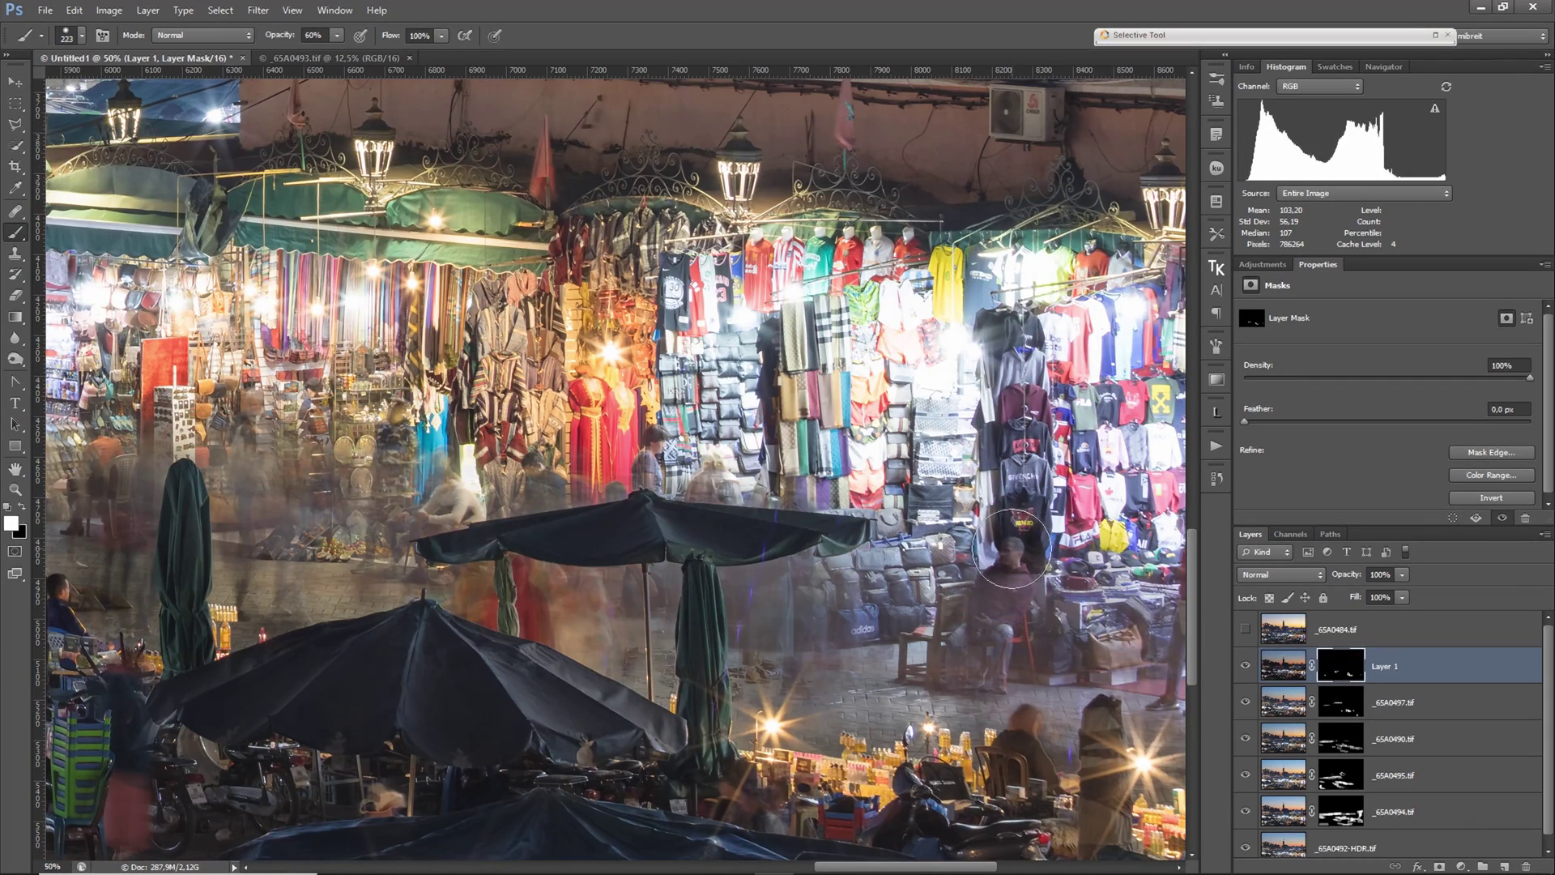
{"action": "left_click_drag", "start_coordinate": [1001, 563], "coordinate": [937, 619]}
- Compare Layer 1 without its mask, and paint white on the mask over the people standing behind the umbrella at the clothing stall
{"action": "left_click_drag", "start_coordinate": [1025, 664], "coordinate": [655, 603]}
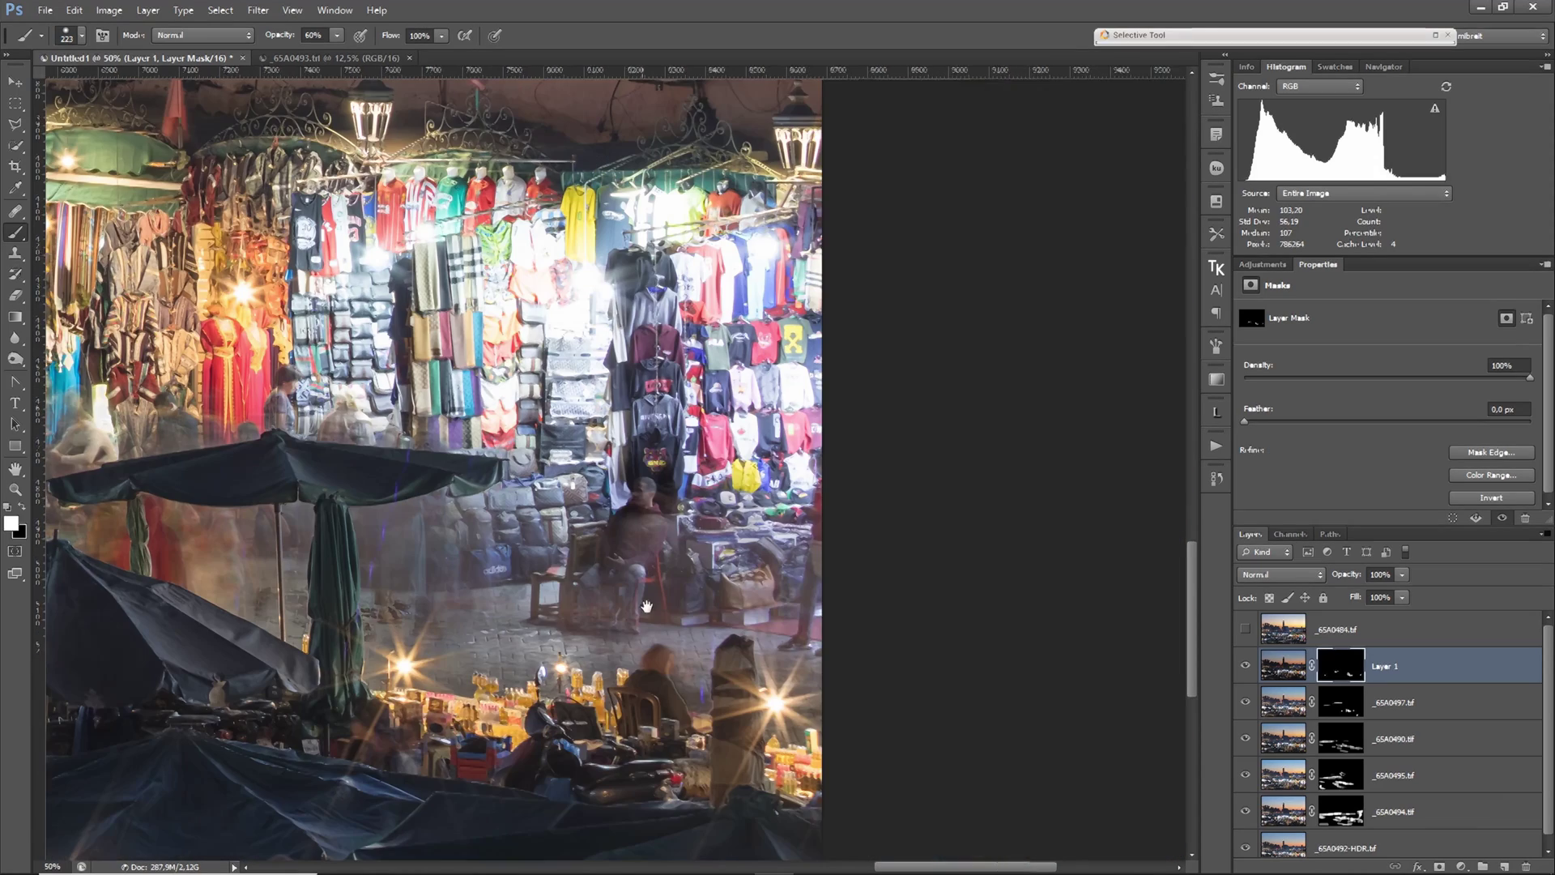
{"action": "left_click", "coordinate": [1338, 677], "text": "shift"}
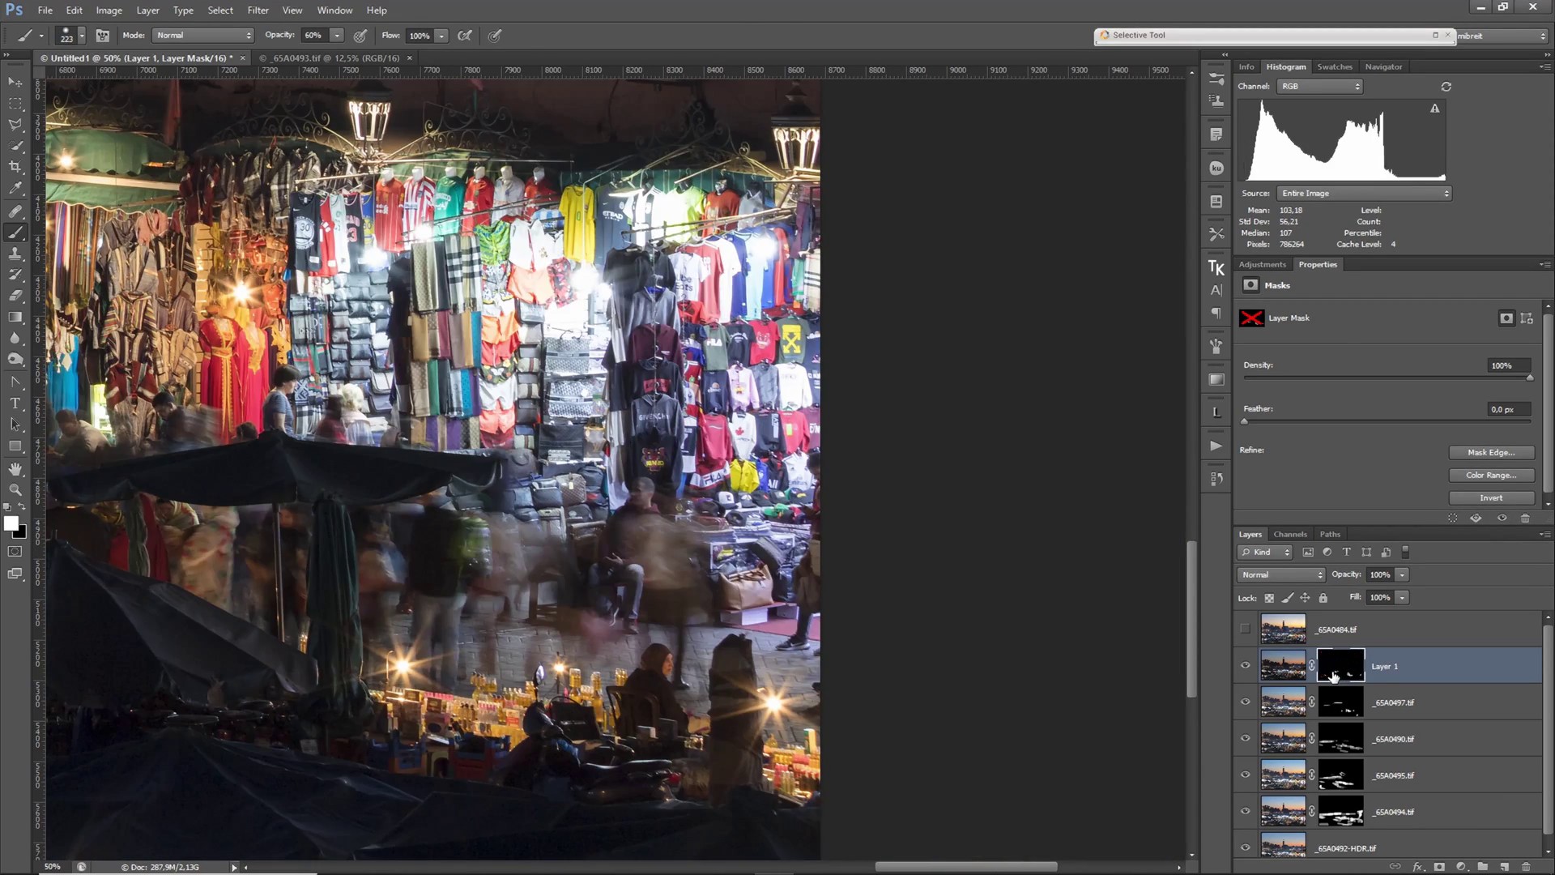
{"action": "left_click", "coordinate": [1336, 678], "text": "shift"}
{"action": "mouse_move", "coordinate": [283, 387]}
{"action": "left_mouse_down"}
{"action": "mouse_move", "coordinate": [271, 413]}
{"action": "mouse_move", "coordinate": [347, 419]}
{"action": "left_mouse_up"}
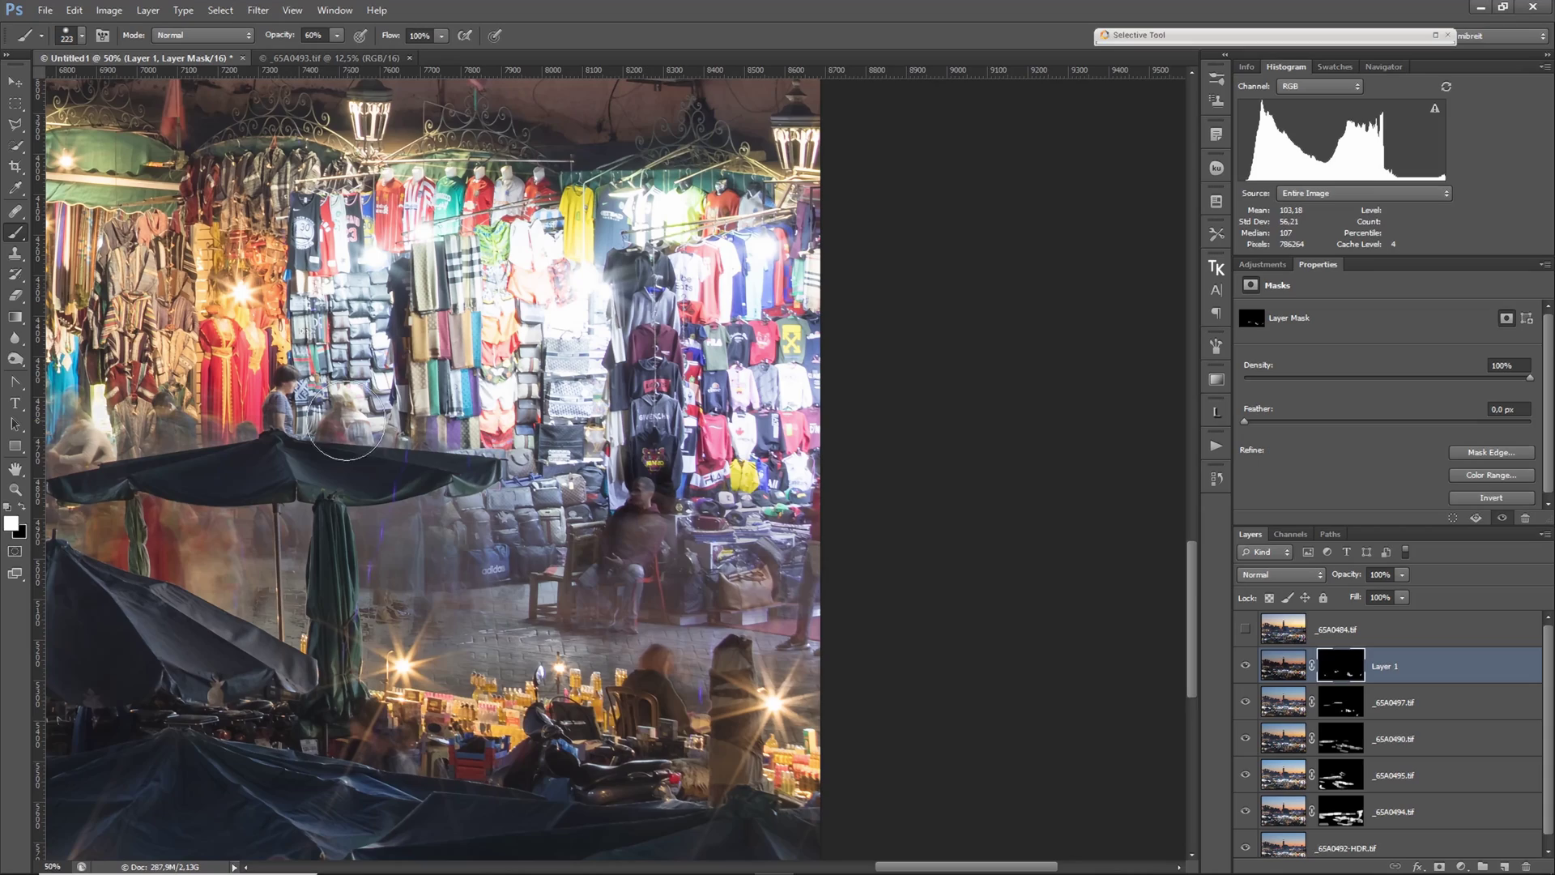
- Examine Layer 1 with and without its mask around the seated vendor, the bottle stall and the parked motorbikes near the image's lower edge
{"action": "left_click_drag", "start_coordinate": [734, 634], "coordinate": [976, 582]}
{"action": "left_click", "coordinate": [1346, 675], "text": "shift"}
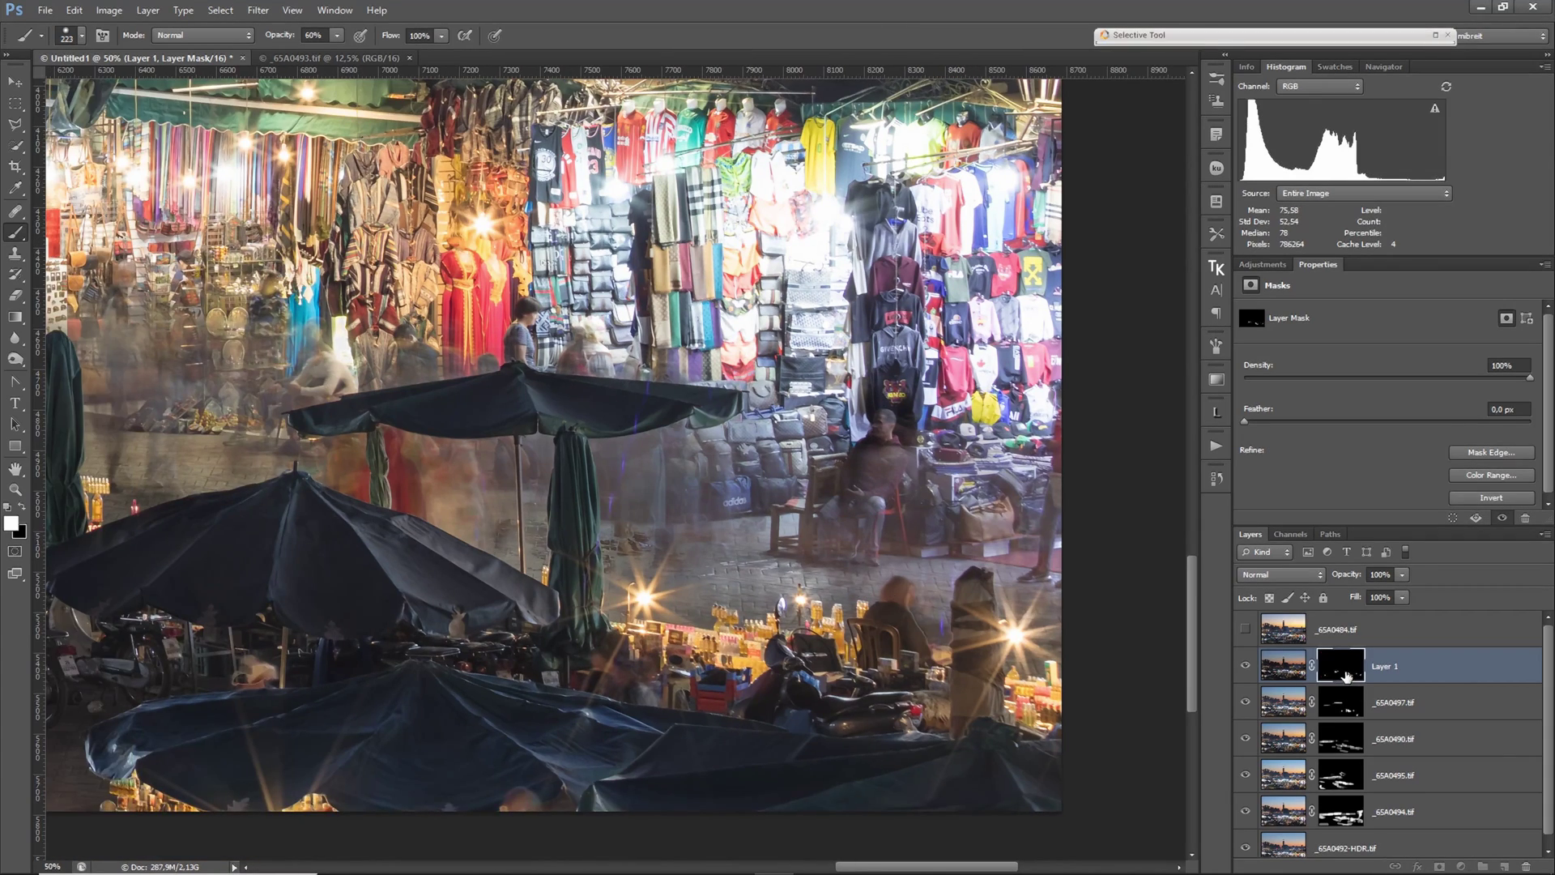
{"action": "left_click", "coordinate": [1348, 677], "text": "shift"}
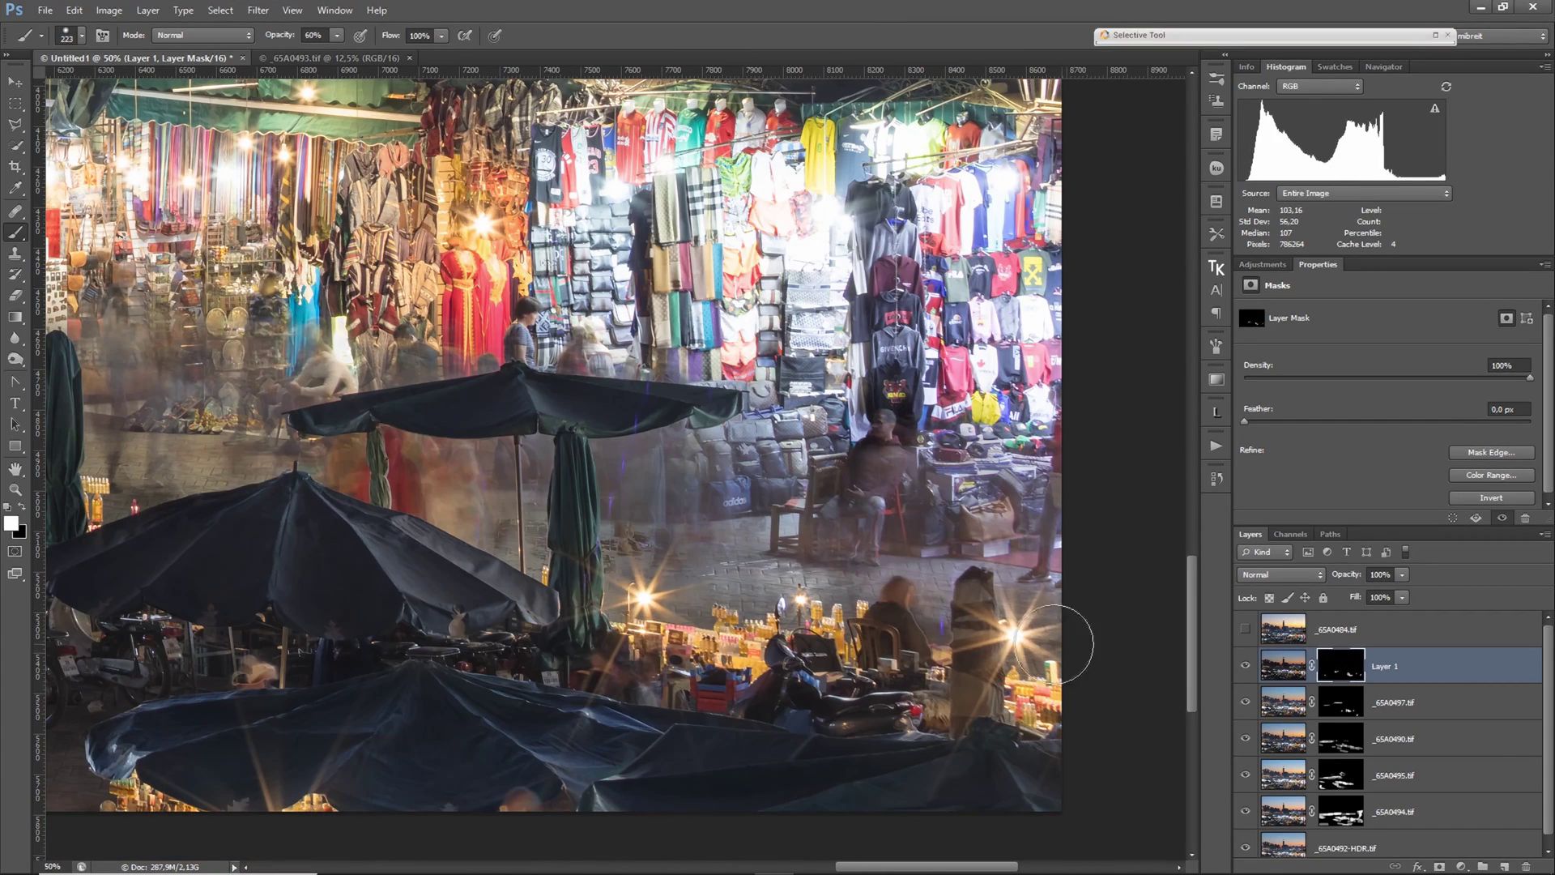
{"action": "left_click_drag", "start_coordinate": [797, 661], "coordinate": [870, 653]}
{"action": "left_click", "coordinate": [1327, 681], "text": "shift"}
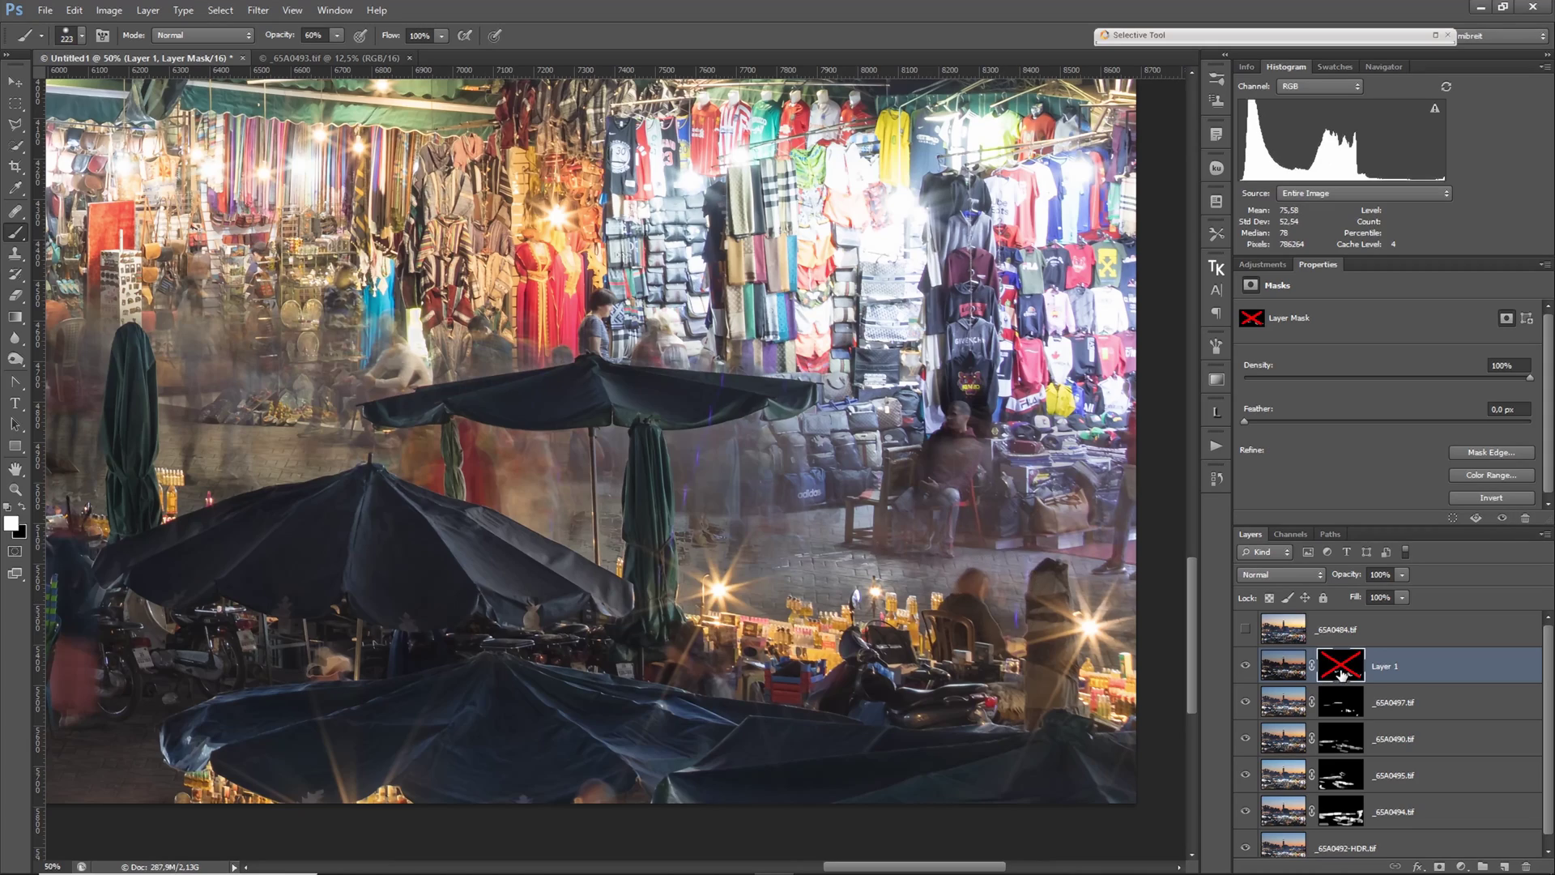
{"action": "left_click", "coordinate": [1328, 680], "text": "shift"}
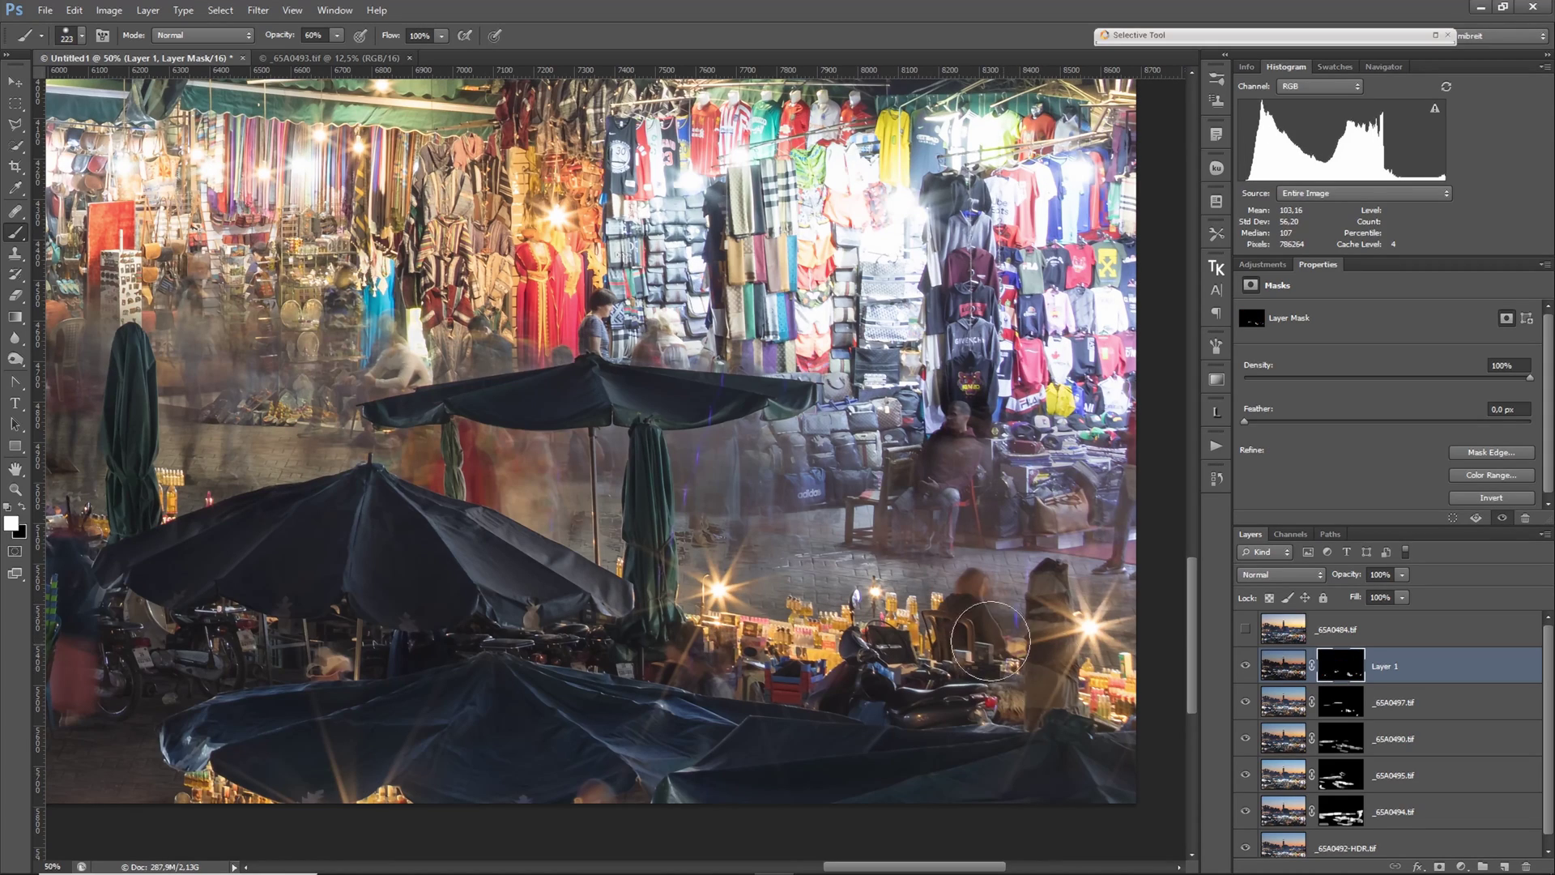
{"action": "left_click_drag", "start_coordinate": [389, 666], "coordinate": [881, 690]}
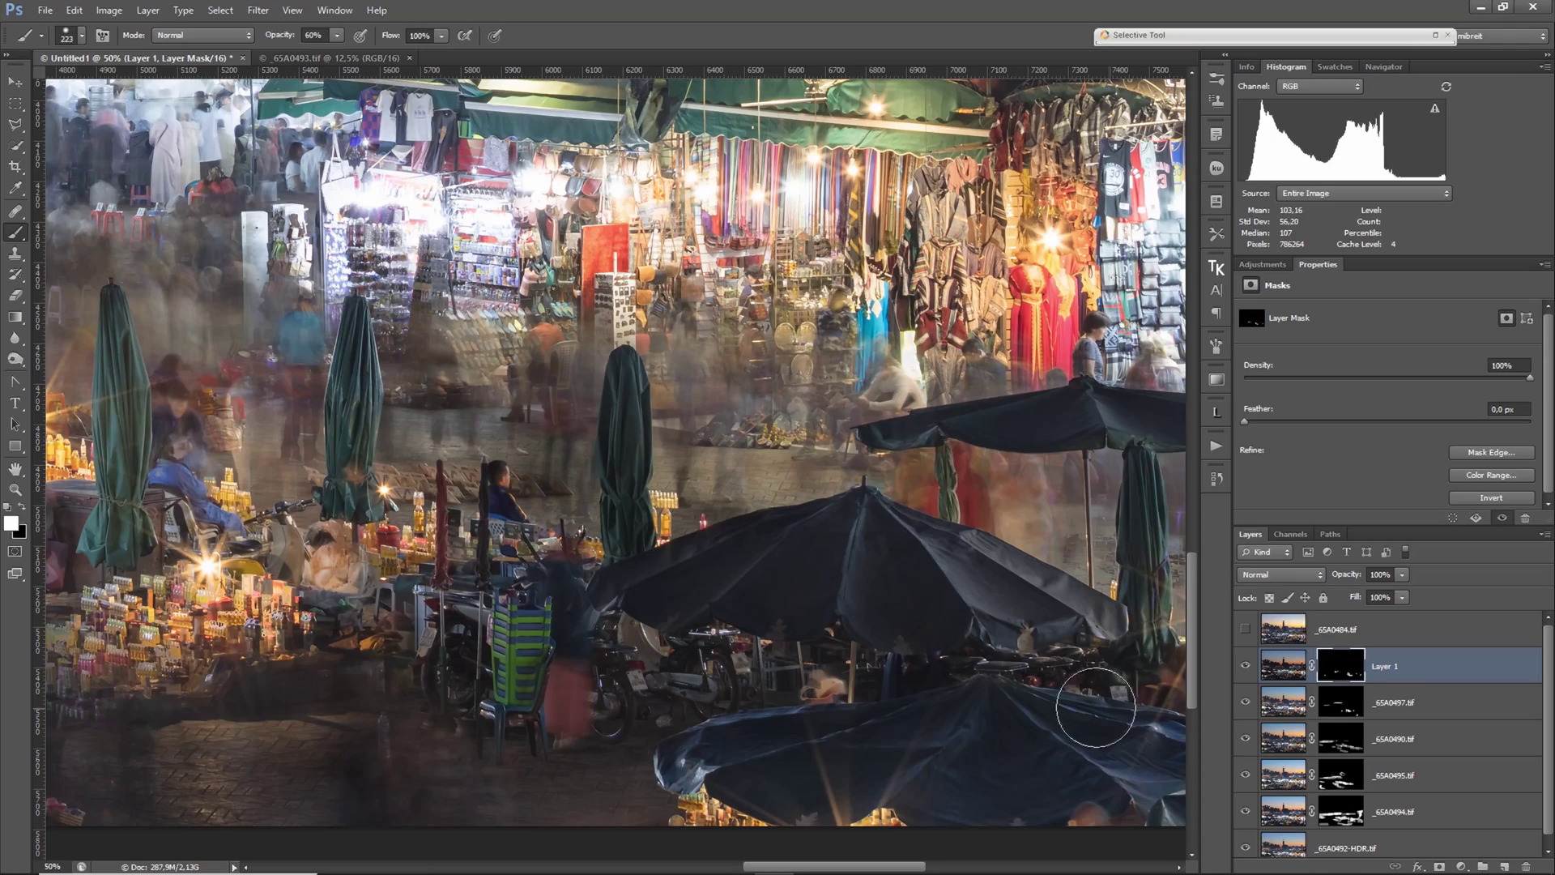
{"action": "left_click", "coordinate": [1335, 675], "text": "shift"}
{"action": "left_click", "coordinate": [1324, 677], "text": "shift"}
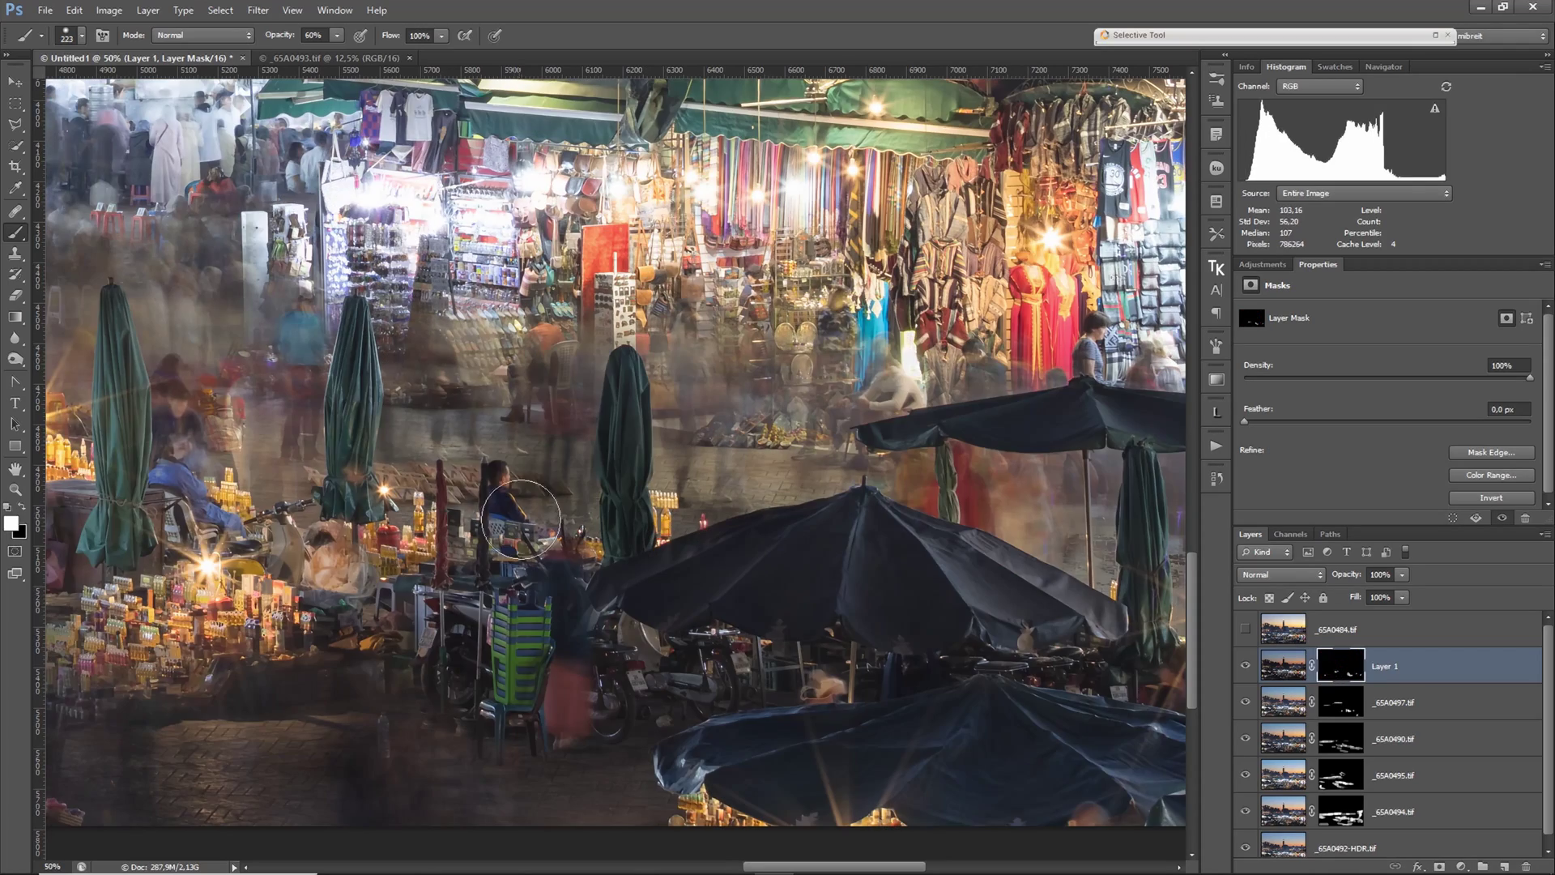
- Paint white on the Layer 1 mask with a larger brush over the crouching vendor at the bottle stall, comparing with the mask disabled
{"action": "left_click_drag", "start_coordinate": [495, 532], "coordinate": [840, 538]}
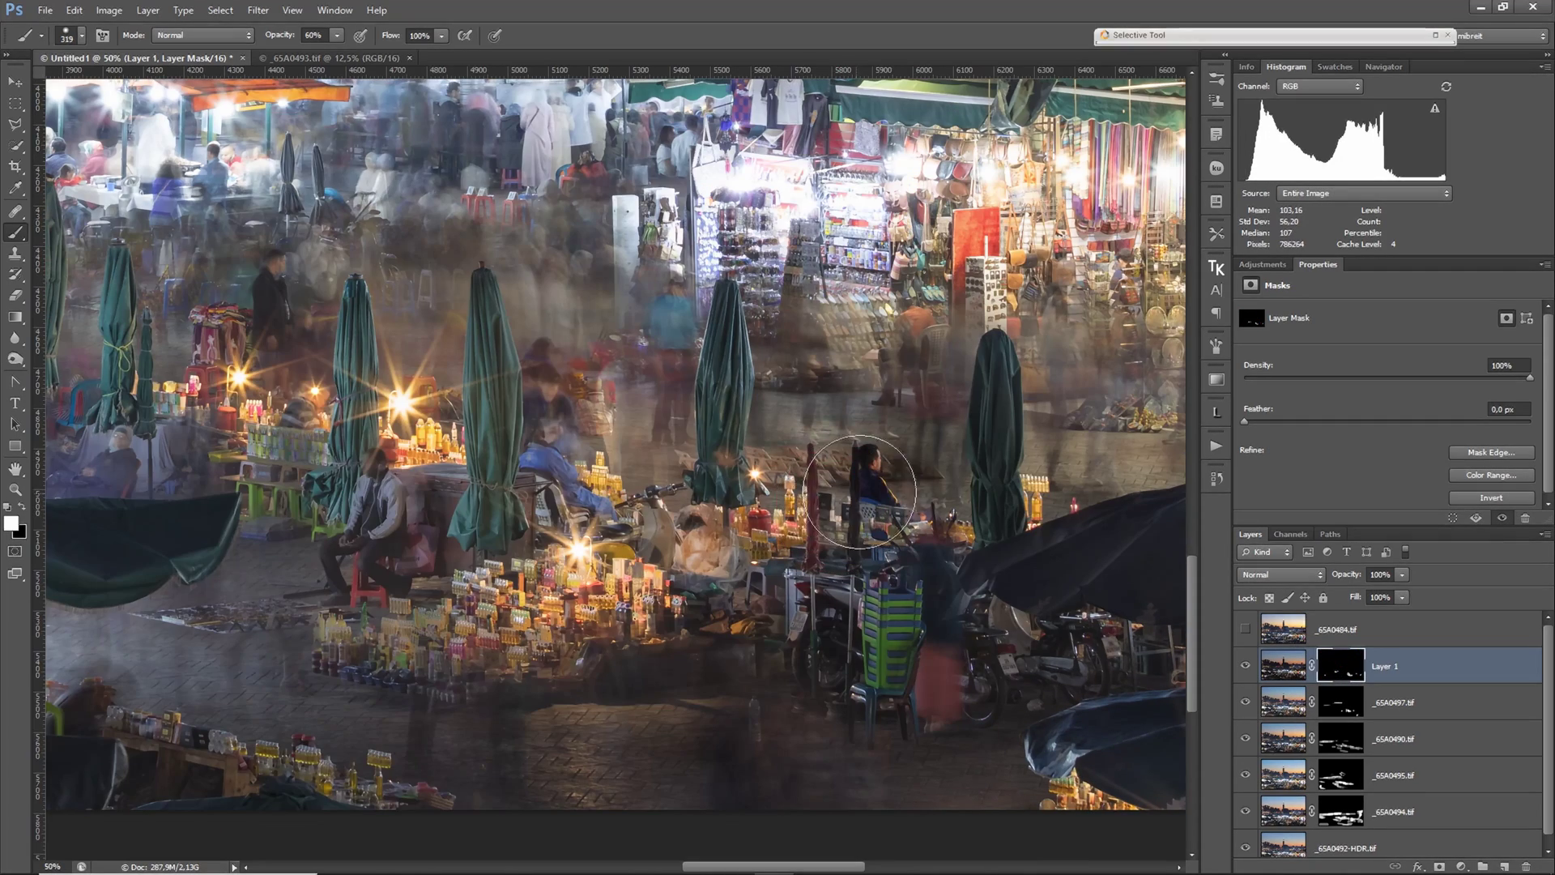
{"action": "left_click", "coordinate": [1336, 670], "text": "shift"}
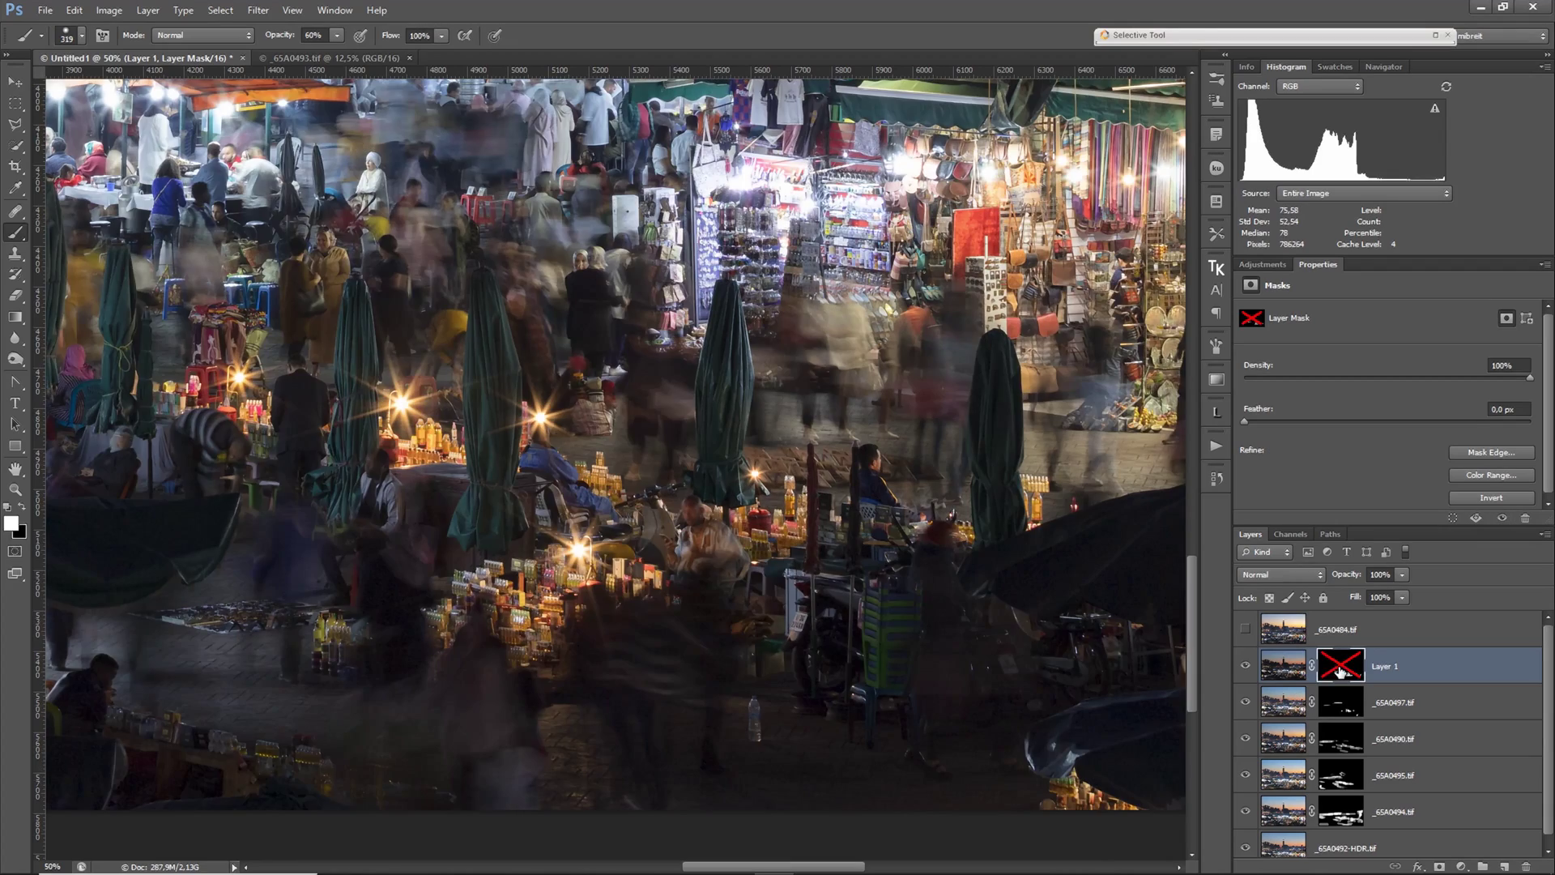
{"action": "left_click", "coordinate": [1340, 669], "text": "shift"}
{"action": "left_click_drag", "start_coordinate": [478, 613], "coordinate": [801, 614]}
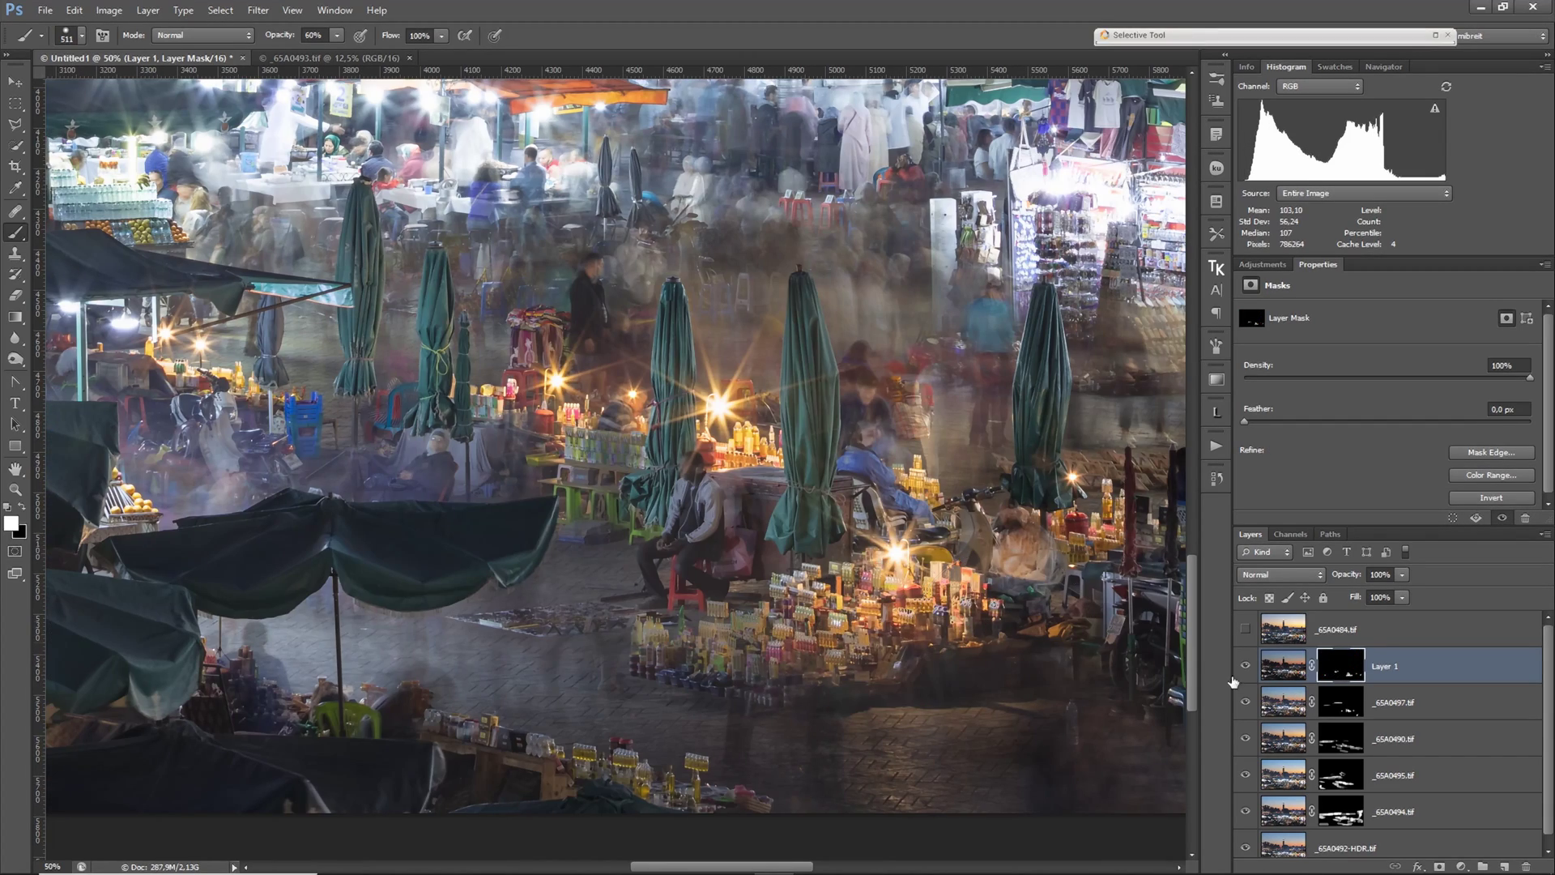
{"action": "left_click", "coordinate": [1346, 677], "text": "shift"}
{"action": "left_click", "coordinate": [1347, 677], "text": "shift"}
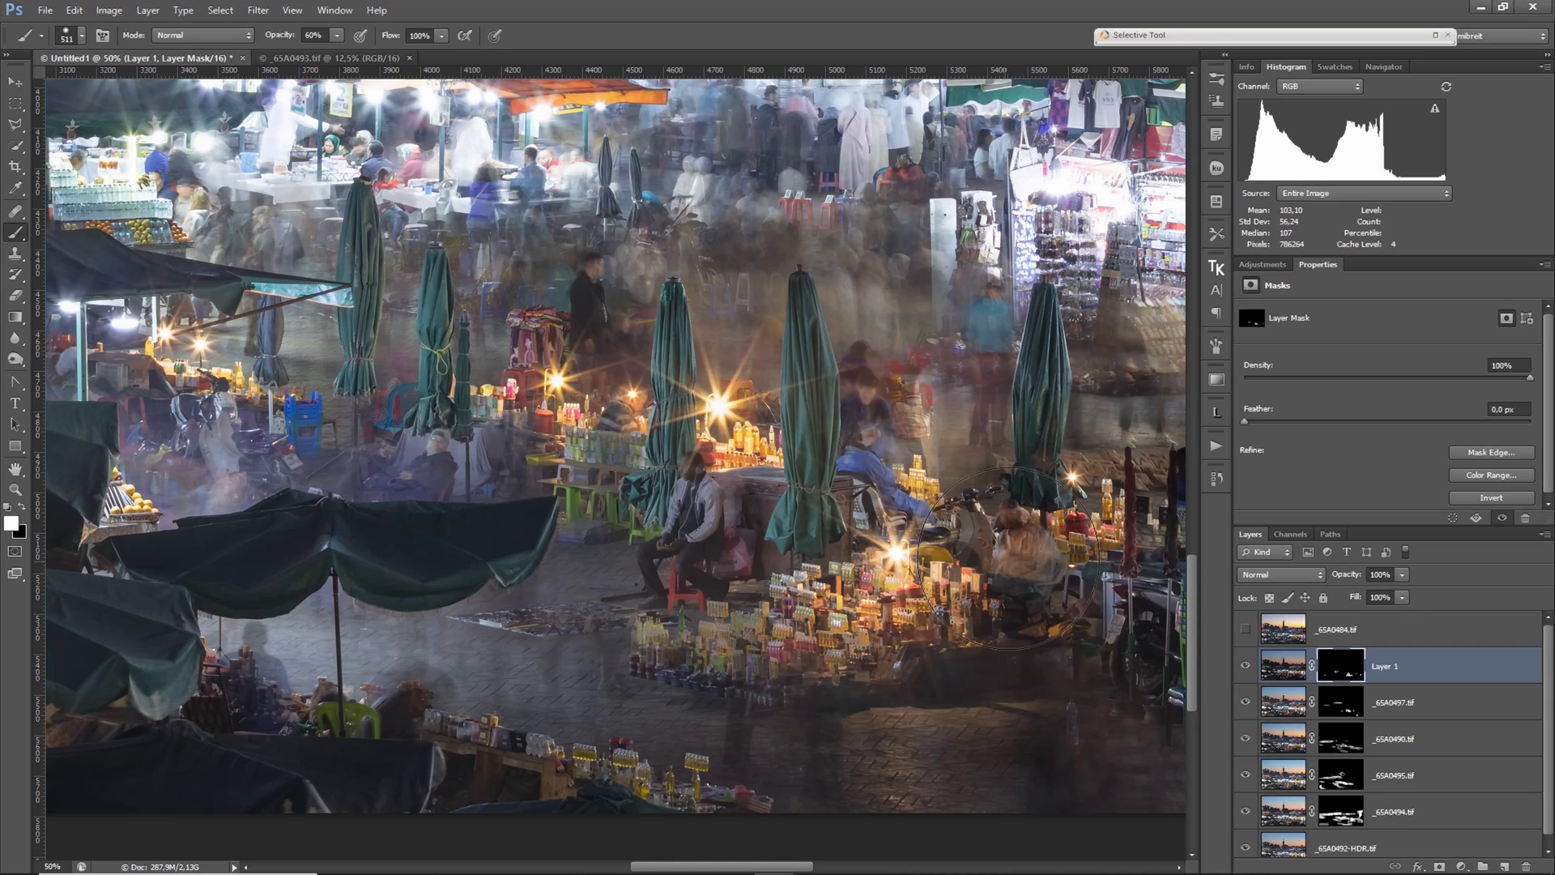
- Paint the Layer 1 mask white over the seated men near the umbrella and bottles, and switch the brush to black at 20% opacity
{"action": "left_click_drag", "start_coordinate": [635, 646], "coordinate": [890, 660]}
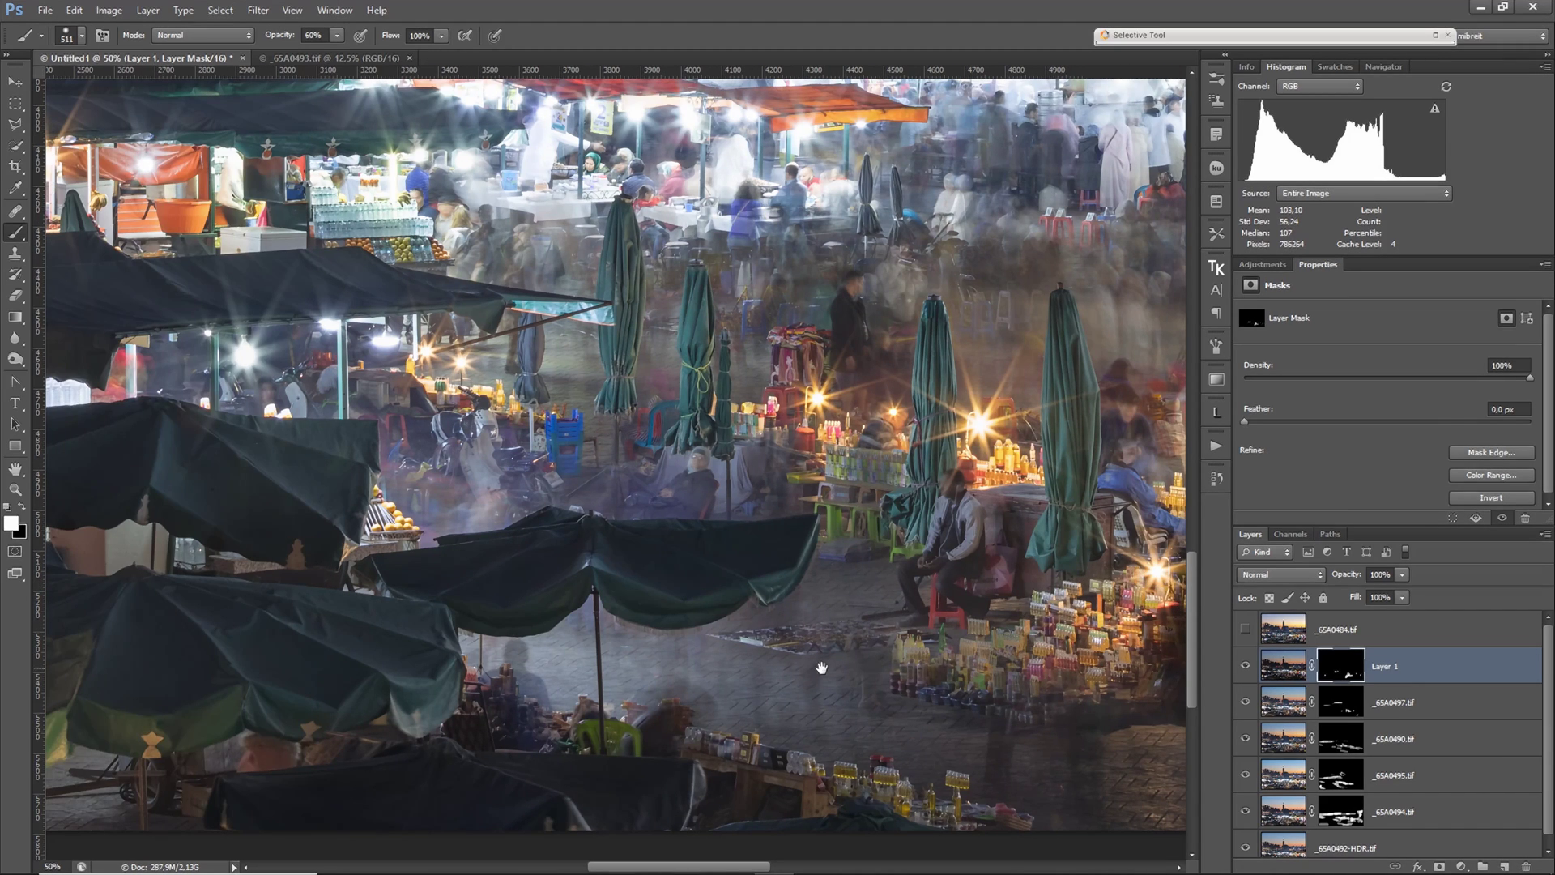
{"action": "left_click", "coordinate": [1336, 672], "text": "shift"}
{"action": "left_click", "coordinate": [1337, 672], "text": "shift"}
{"action": "left_click_drag", "start_coordinate": [959, 526], "coordinate": [956, 527]}
{"action": "left_click", "coordinate": [1340, 672], "text": "shift"}
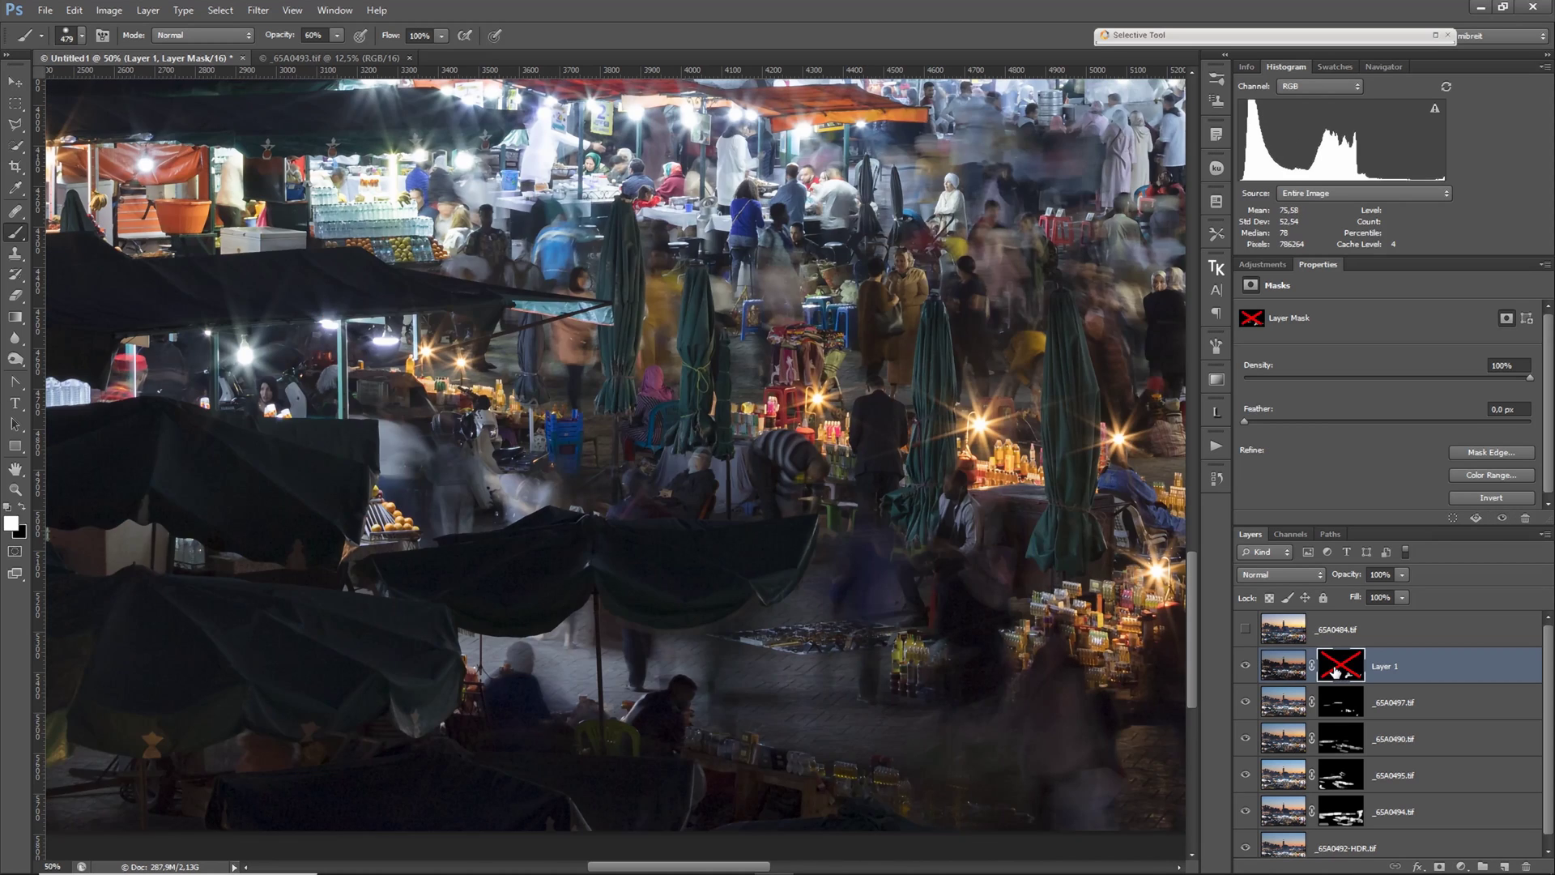
{"action": "left_click", "coordinate": [1341, 672], "text": "shift"}
{"action": "key", "text": "x"}
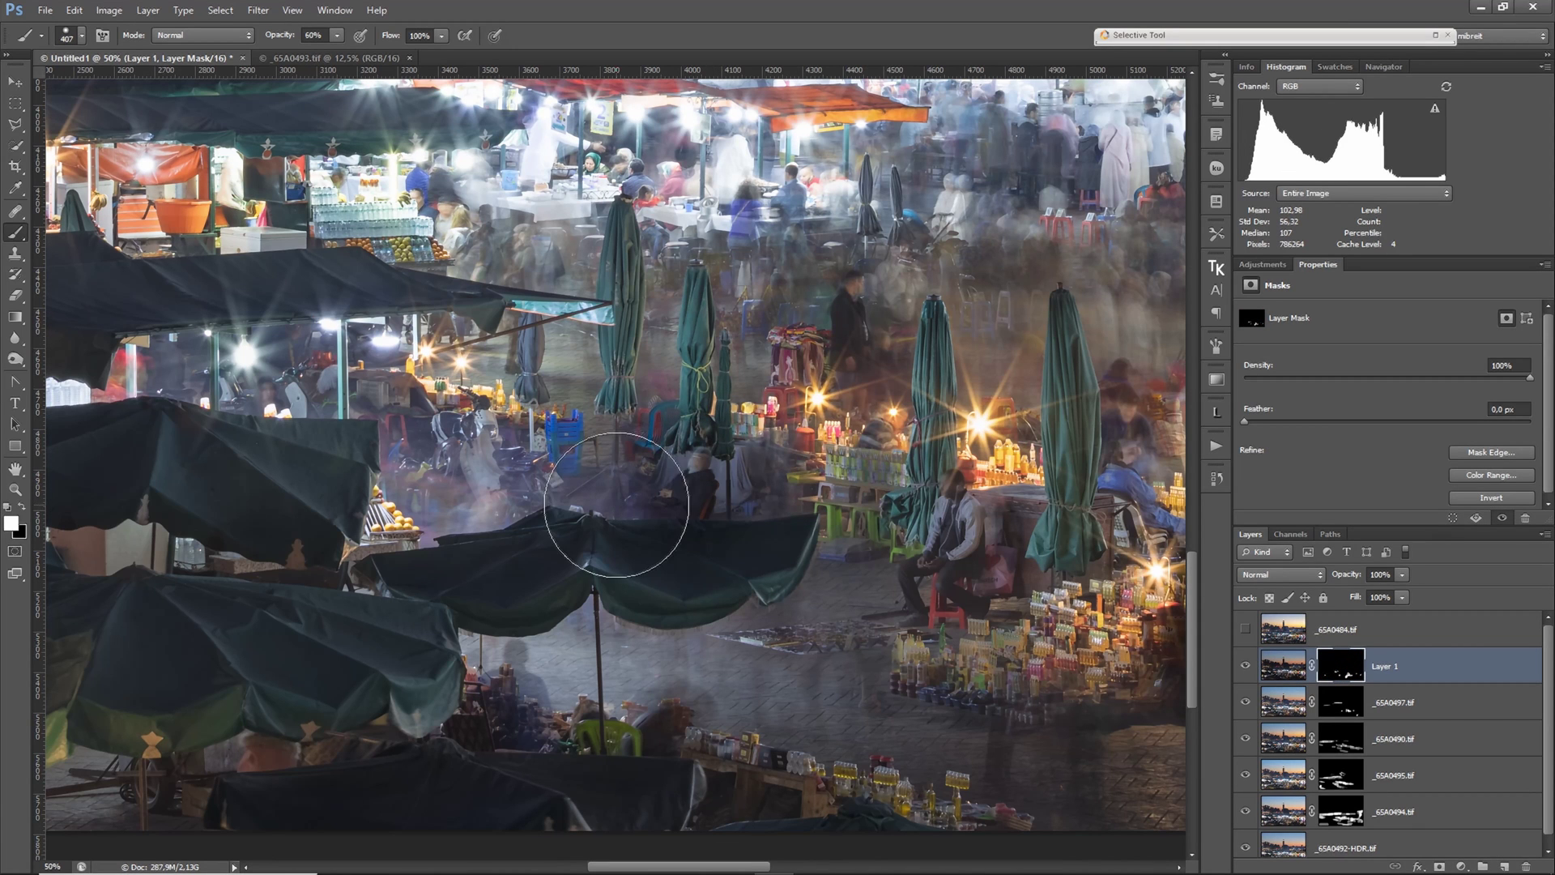
{"action": "key", "text": "2"}
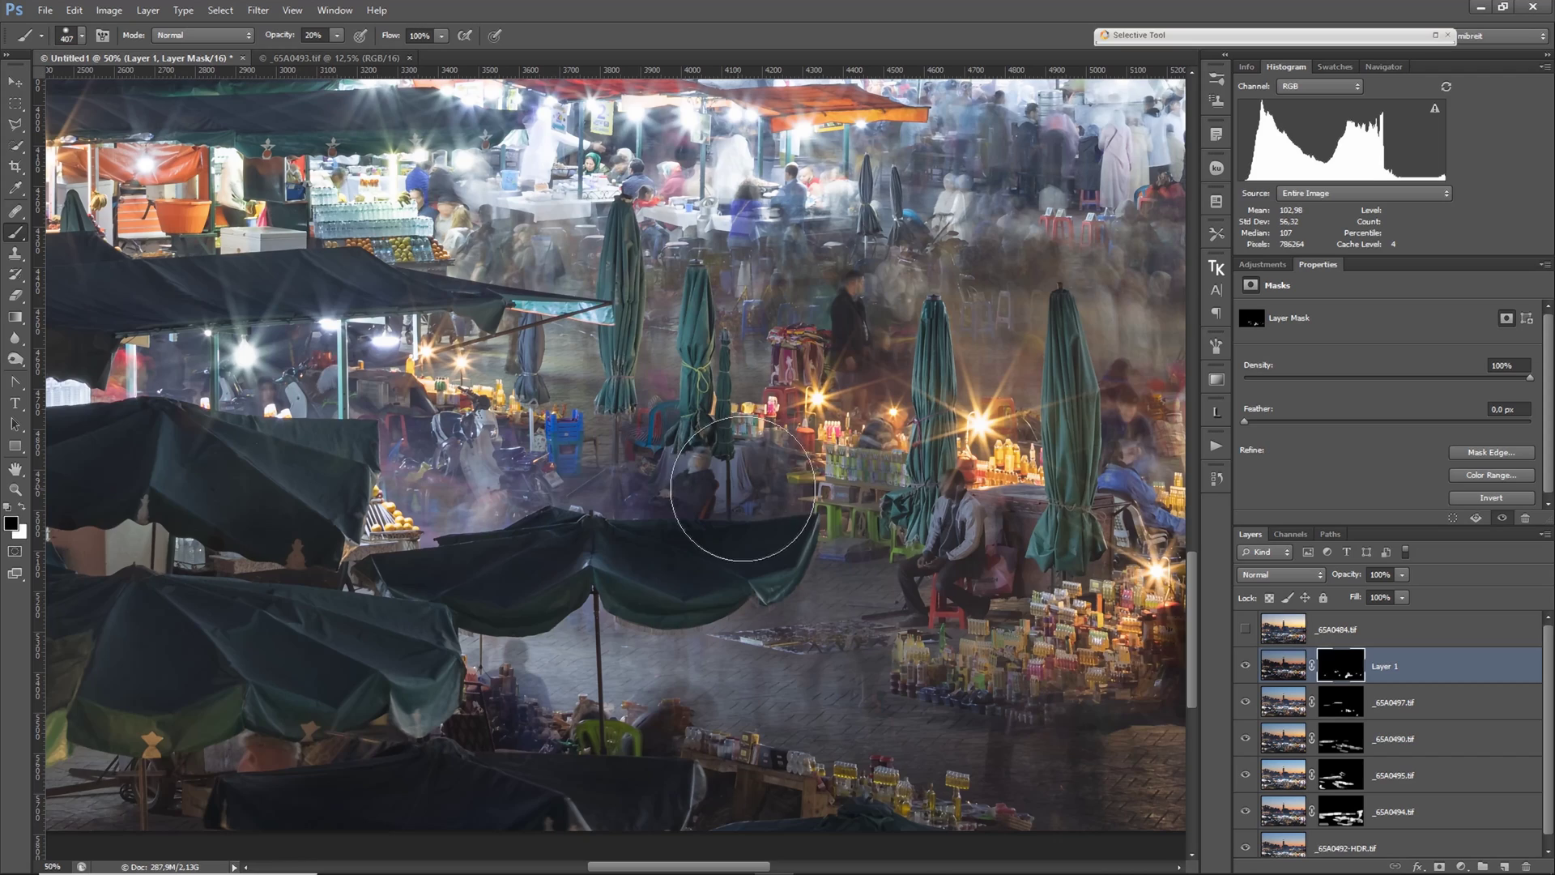
- Compare Layer 1 without its mask, and set up a white 207 px brush at 20% opacity for the lit area beneath the canopies
{"action": "left_click_drag", "start_coordinate": [420, 572], "coordinate": [887, 564]}
{"action": "left_click", "coordinate": [1323, 676], "text": "shift"}
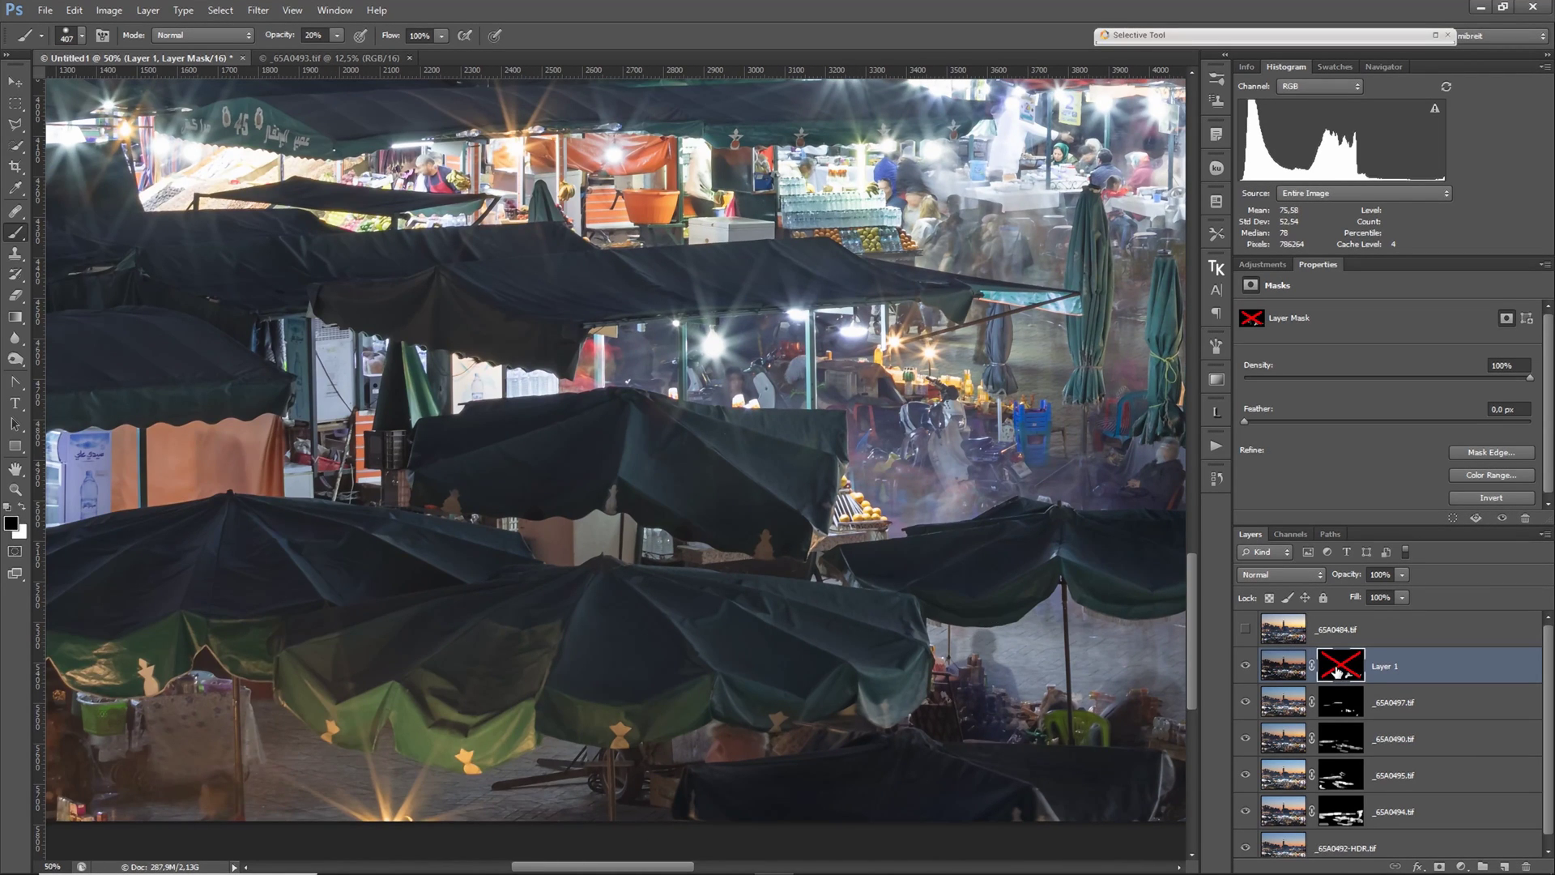
{"action": "left_click", "coordinate": [1323, 677], "text": "shift"}
{"action": "key", "text": "bracketleft"}
{"action": "key", "text": "bracketleft"}
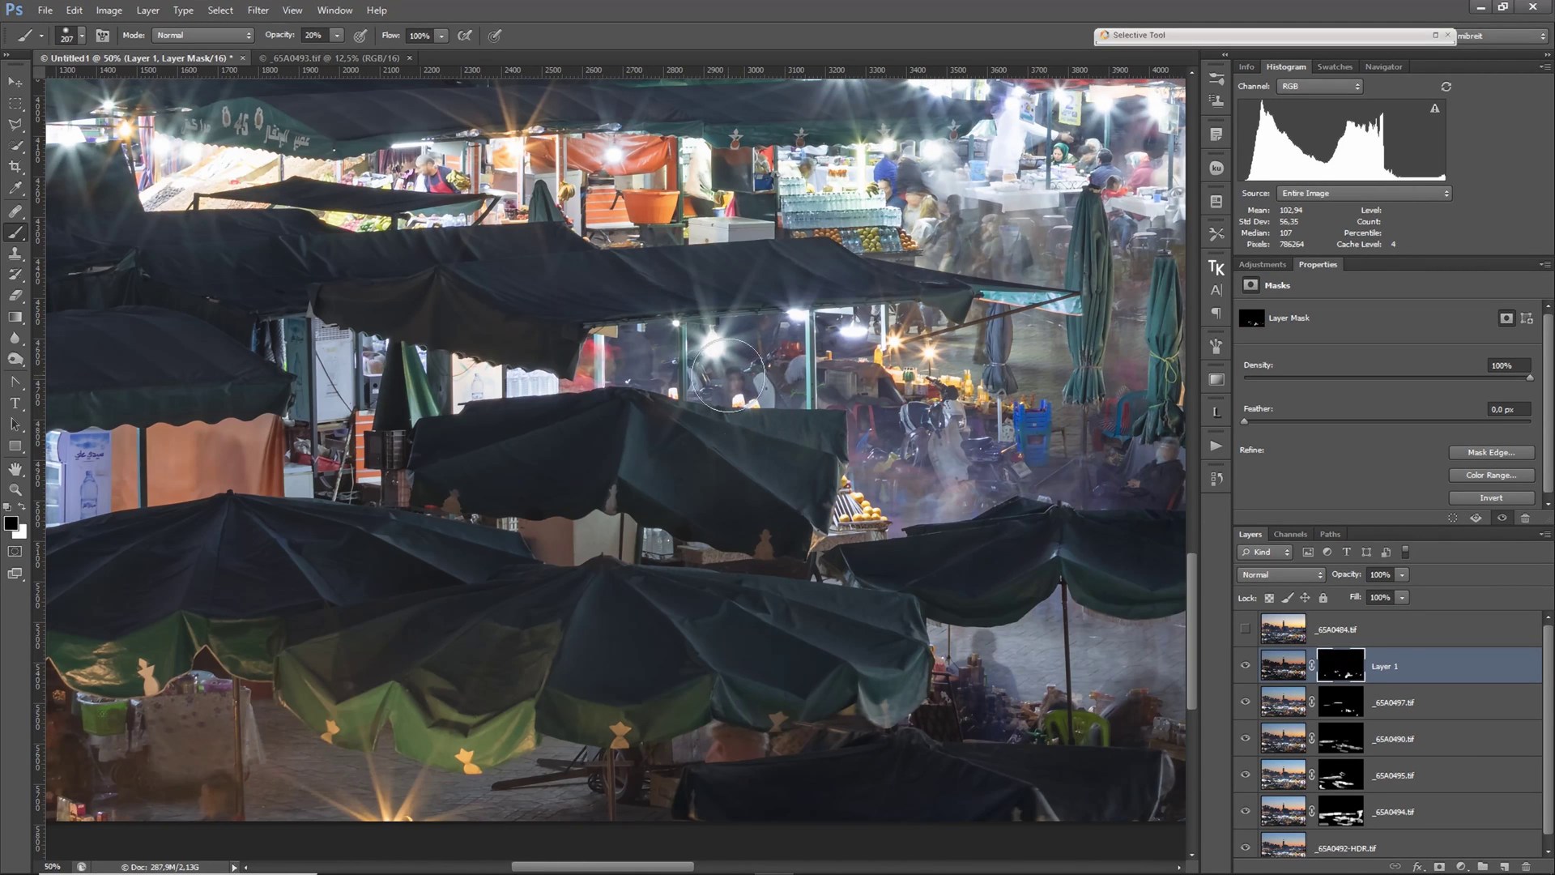
{"action": "key", "text": "x"}
- Examine the blend across the fruit stalls, the building with the parked van and the crowded square behind the market
{"action": "left_click_drag", "start_coordinate": [729, 382], "coordinate": [1296, 357]}
{"action": "left_click", "coordinate": [1341, 674], "text": "shift"}
{"action": "left_click", "coordinate": [1342, 672], "text": "shift"}
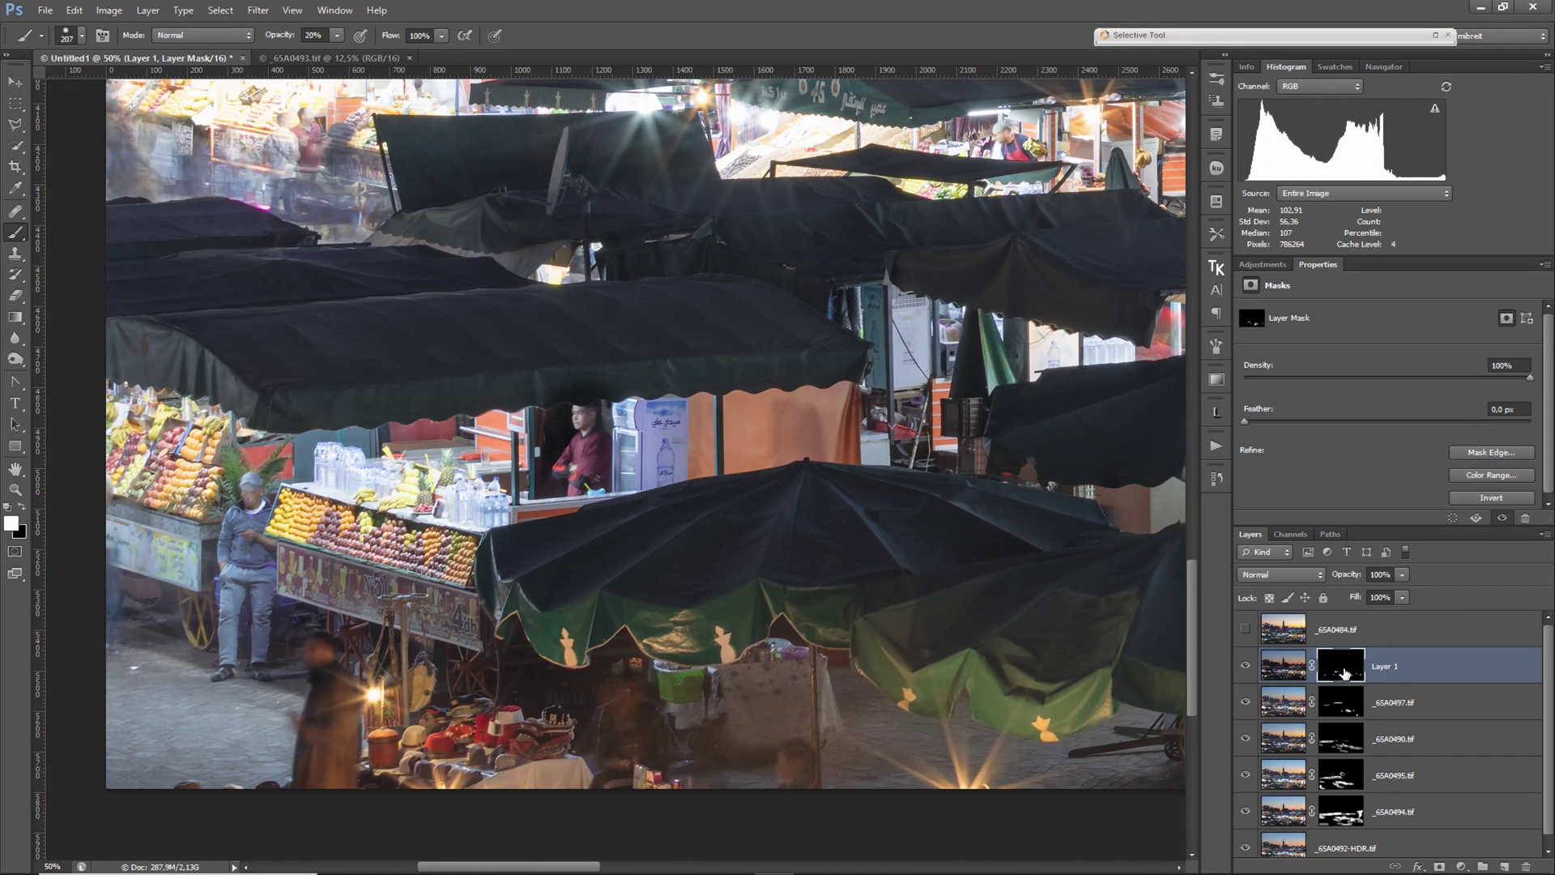
{"action": "left_click_drag", "start_coordinate": [728, 251], "coordinate": [680, 725]}
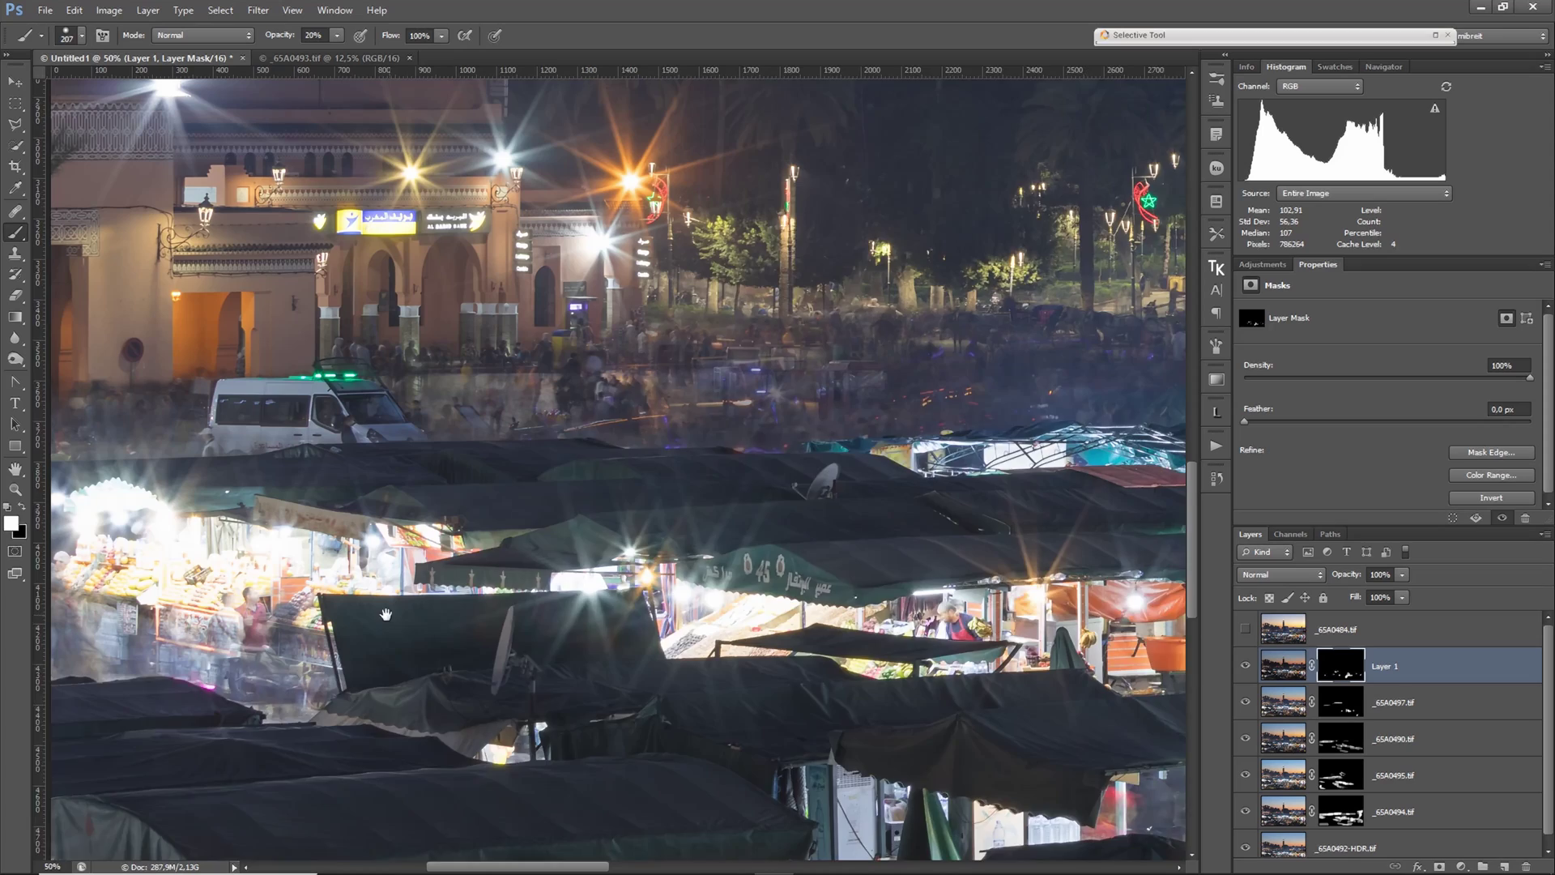
{"action": "left_click_drag", "start_coordinate": [386, 615], "coordinate": [567, 626]}
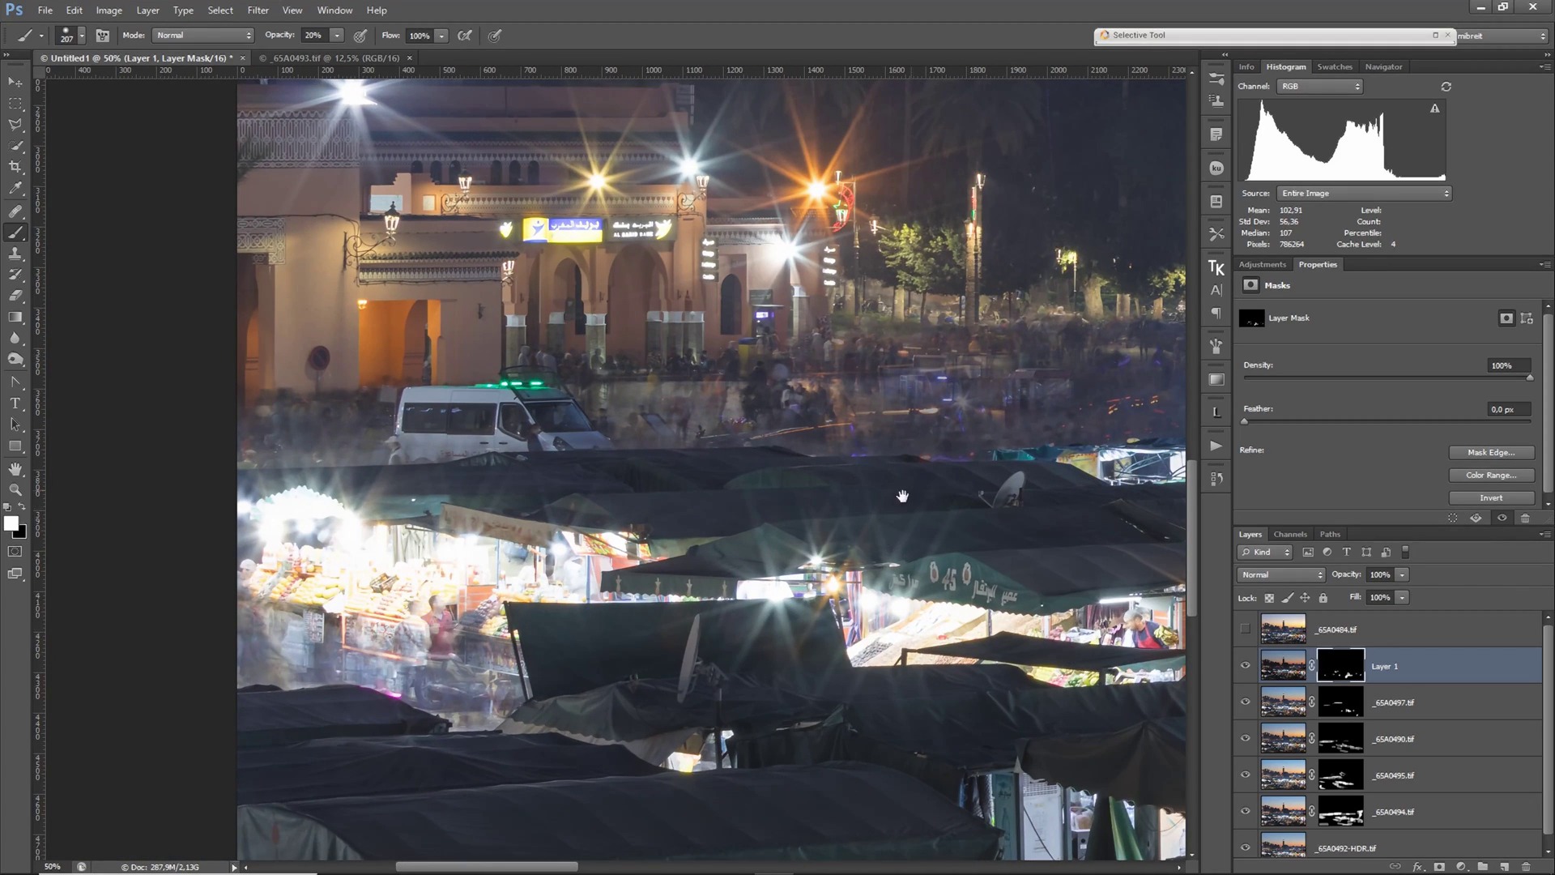
{"action": "left_click_drag", "start_coordinate": [903, 496], "coordinate": [631, 519]}
{"action": "left_click_drag", "start_coordinate": [784, 510], "coordinate": [682, 511]}
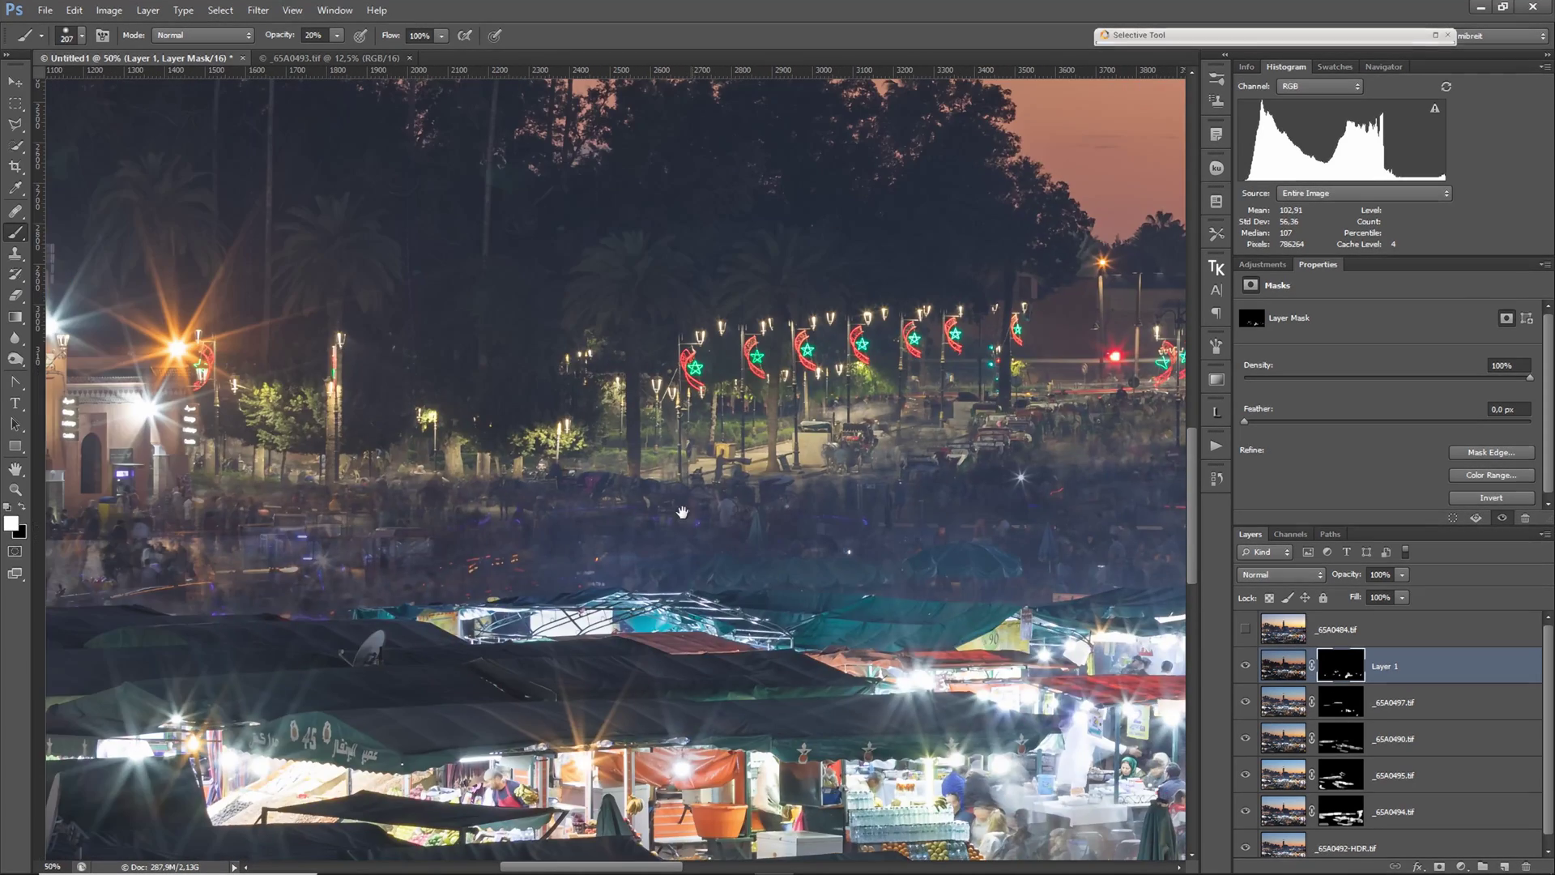
{"action": "left_click_drag", "start_coordinate": [1020, 573], "coordinate": [470, 573]}
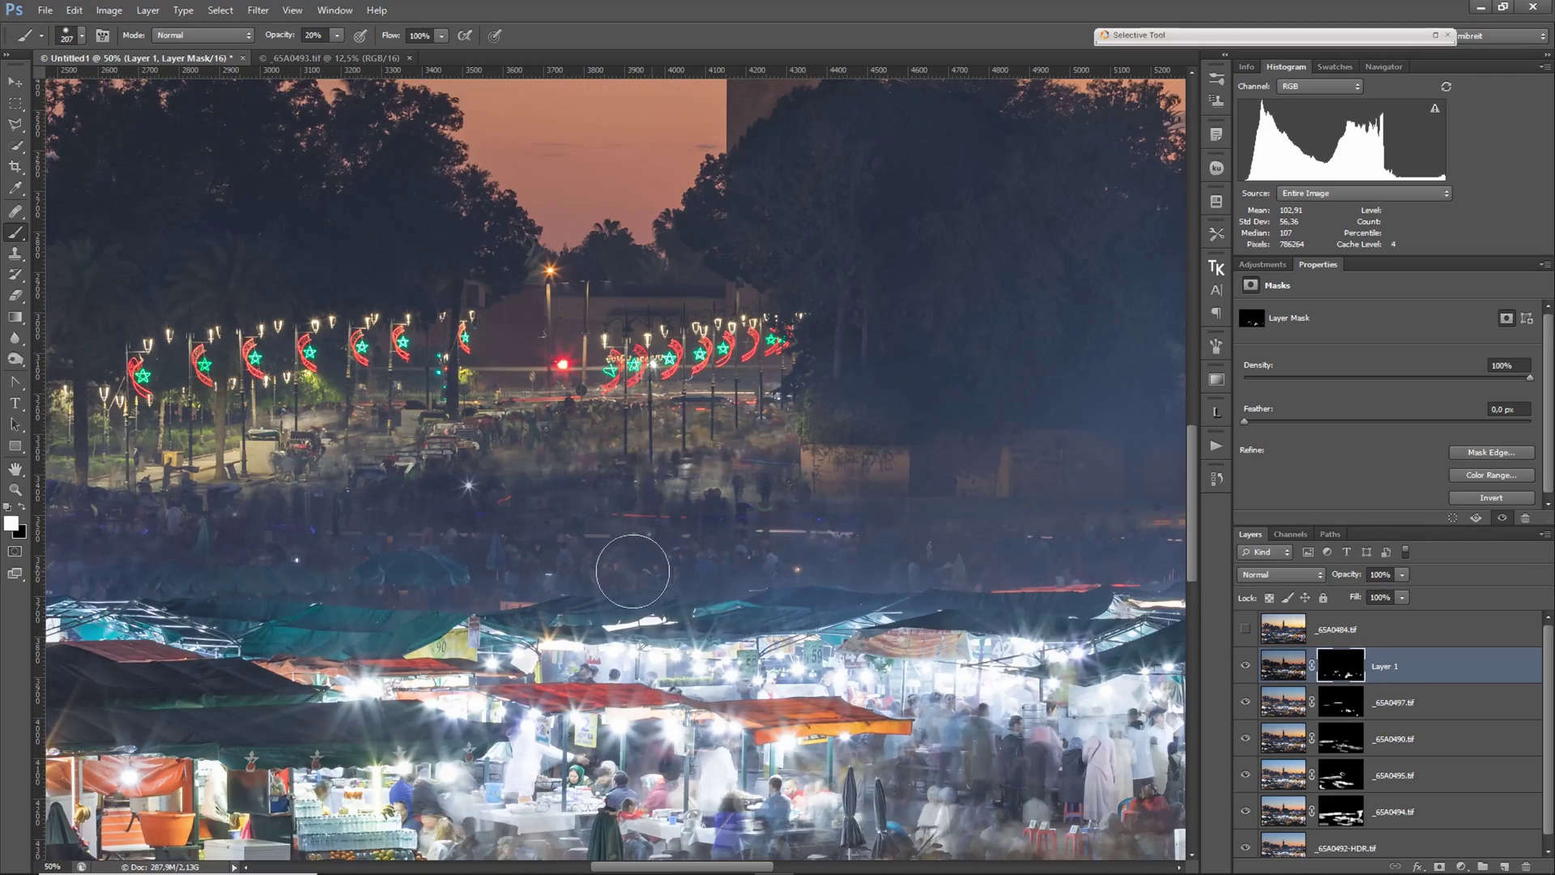
{"action": "left_click_drag", "start_coordinate": [972, 591], "coordinate": [900, 622]}
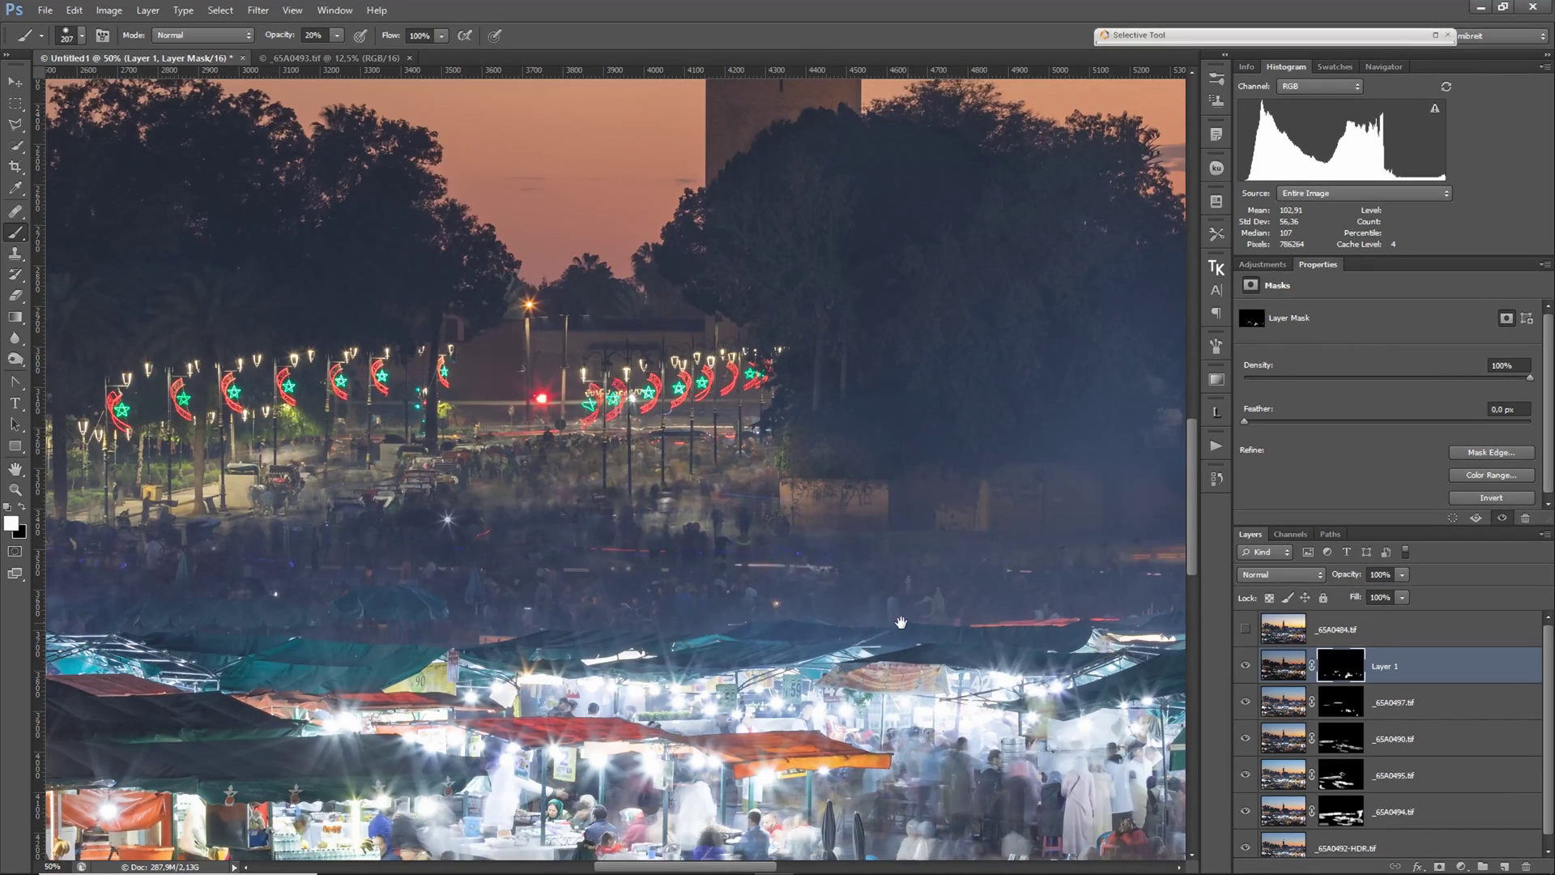
- Paint white at 20% opacity on the Layer 1 mask with a 279 px brush over the distant crowd, comparing with the mask disabled
{"action": "left_click", "coordinate": [1324, 669], "text": "shift"}
{"action": "left_click", "coordinate": [1331, 671], "text": "shift"}
{"action": "right_click", "coordinate": [651, 487], "text": "alt"}
{"action": "mouse_move", "coordinate": [466, 479]}
{"action": "left_mouse_down"}
{"action": "mouse_move", "coordinate": [770, 478]}
{"action": "mouse_move", "coordinate": [479, 498]}
{"action": "mouse_move", "coordinate": [288, 541]}
{"action": "mouse_move", "coordinate": [767, 583]}
{"action": "left_mouse_up"}
{"action": "left_click_drag", "start_coordinate": [396, 597], "coordinate": [887, 599]}
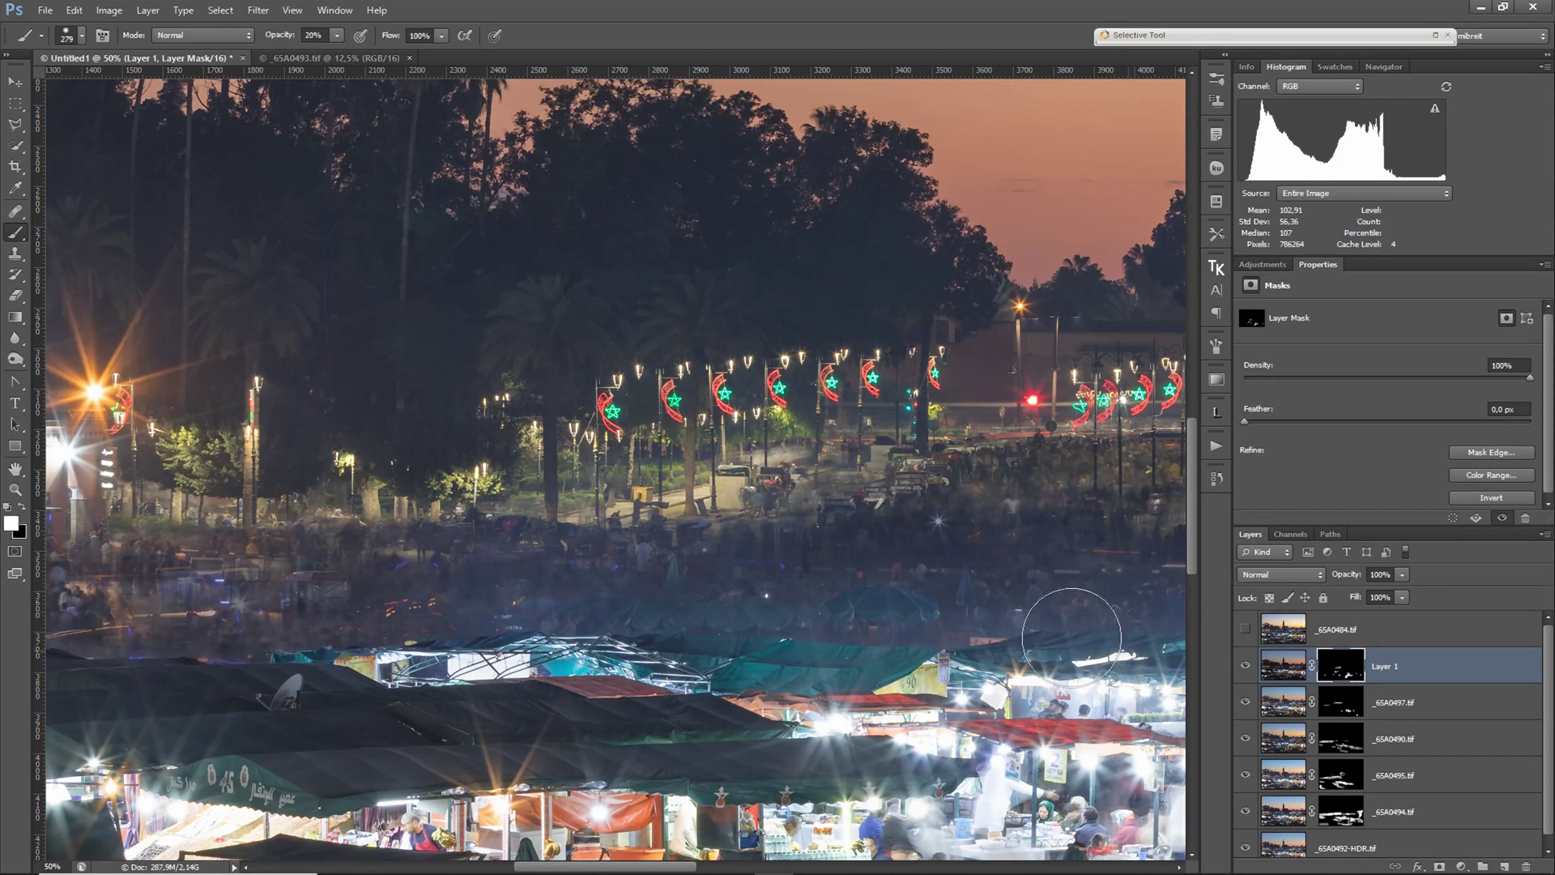
{"action": "left_click", "coordinate": [1333, 675], "text": "shift"}
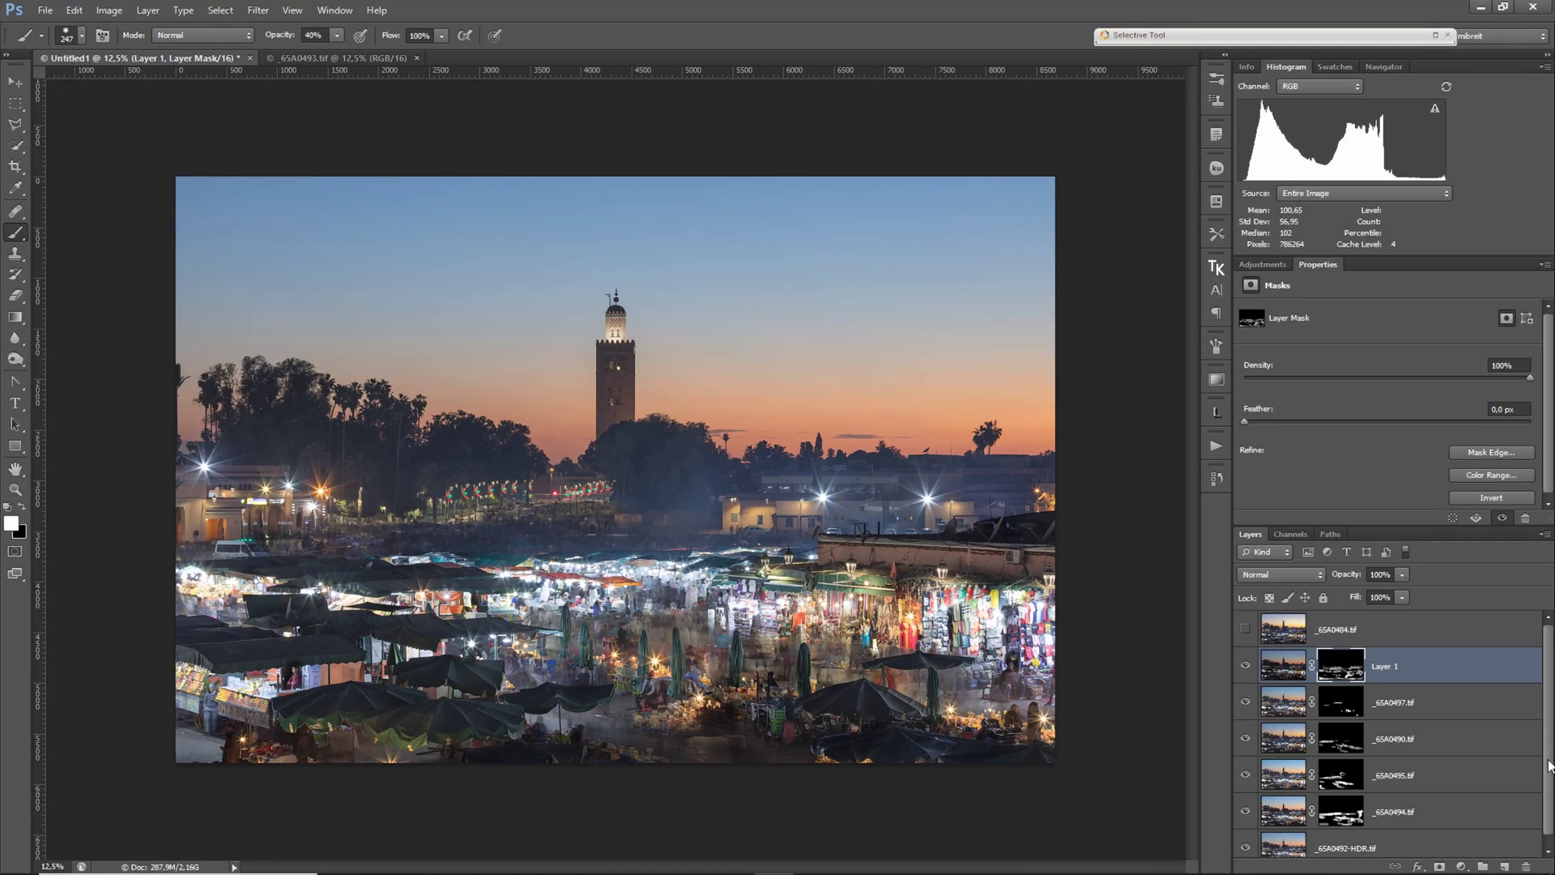
- Merge Layer 1, the four masked exposure layers beneath it and the _65A0492-HDR.tif layer into one layer
{"action": "left_click_drag", "start_coordinate": [1548, 766], "coordinate": [1548, 782]}
{"action": "left_click", "coordinate": [1435, 842], "text": "shift"}
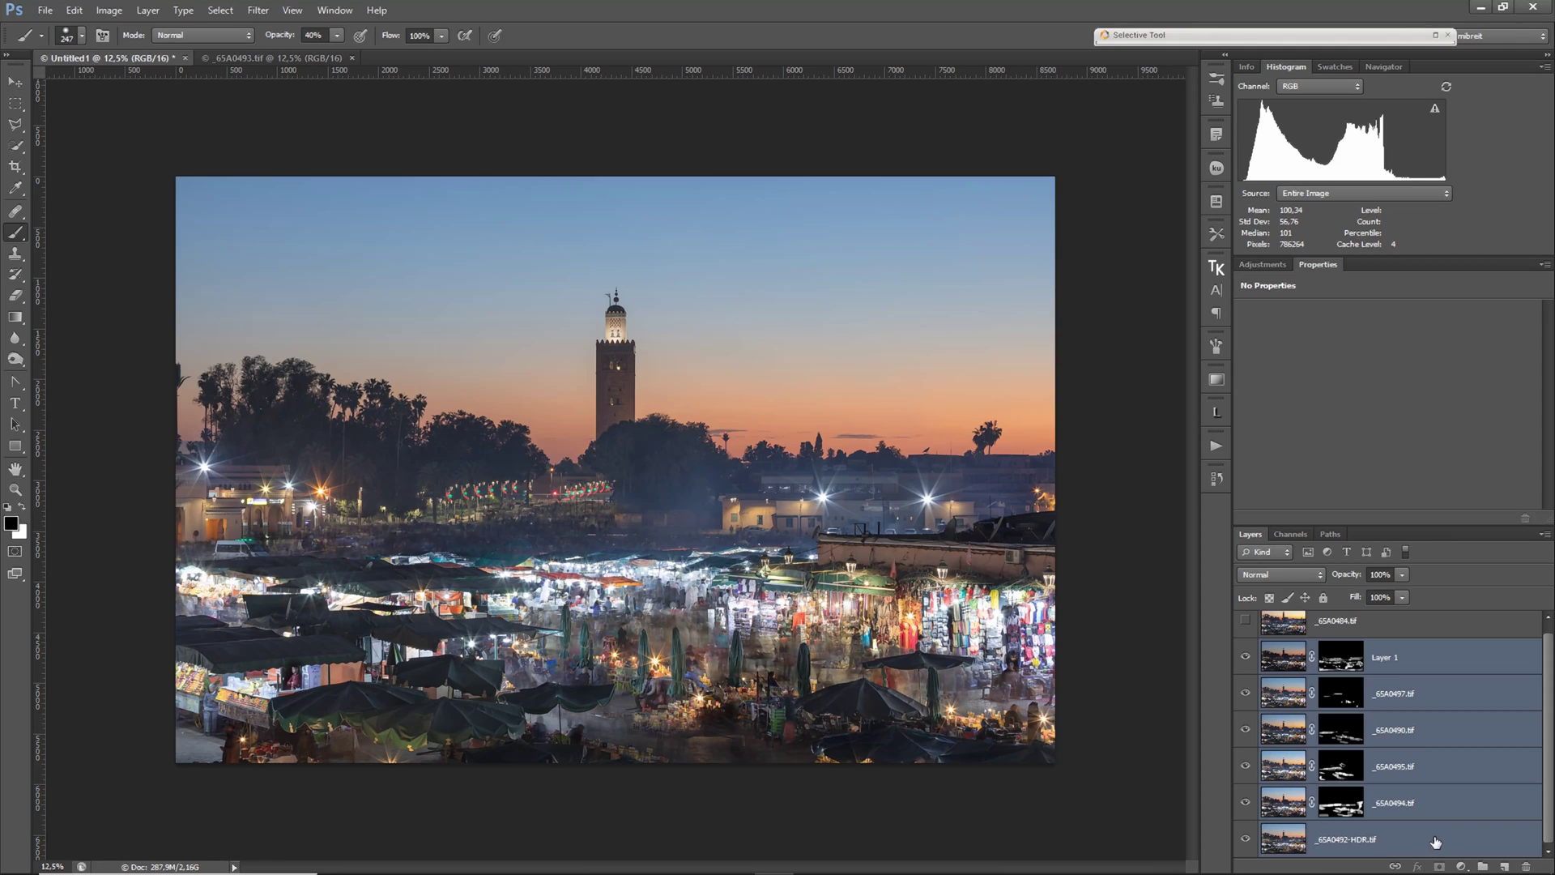
{"action": "key", "text": "ctrl+e"}
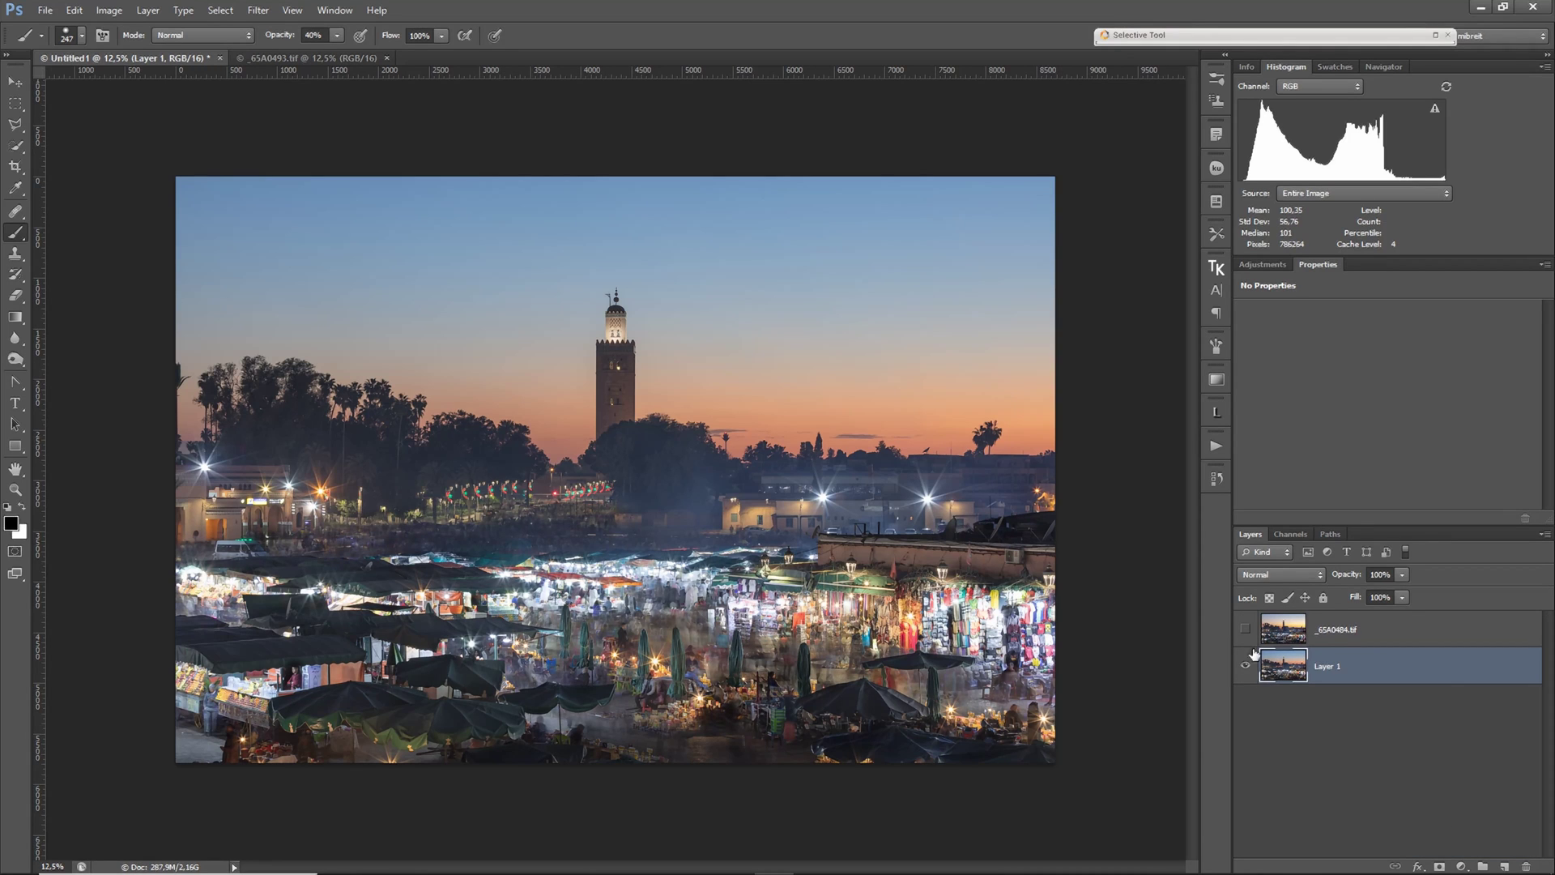
- Show the _65A0484.tif layer and compare it with the merged Layer 1 by toggling its visibility over the market stalls
{"action": "left_click", "coordinate": [1245, 629]}
{"action": "key", "text": "ctrl+plus"}
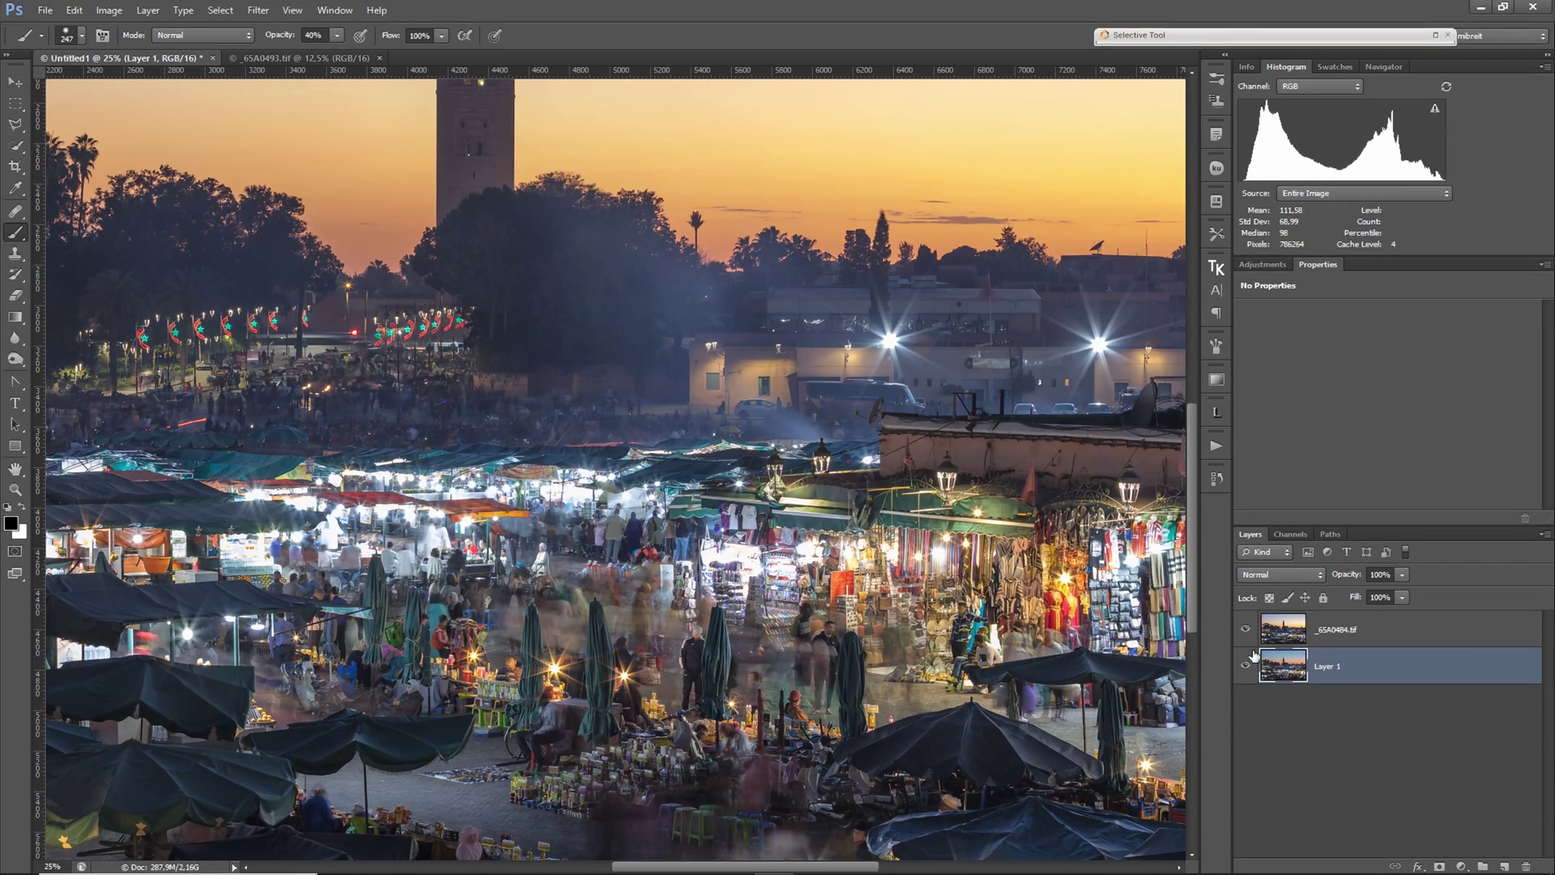
{"action": "left_click", "coordinate": [1244, 629]}
{"action": "left_click", "coordinate": [1245, 629]}
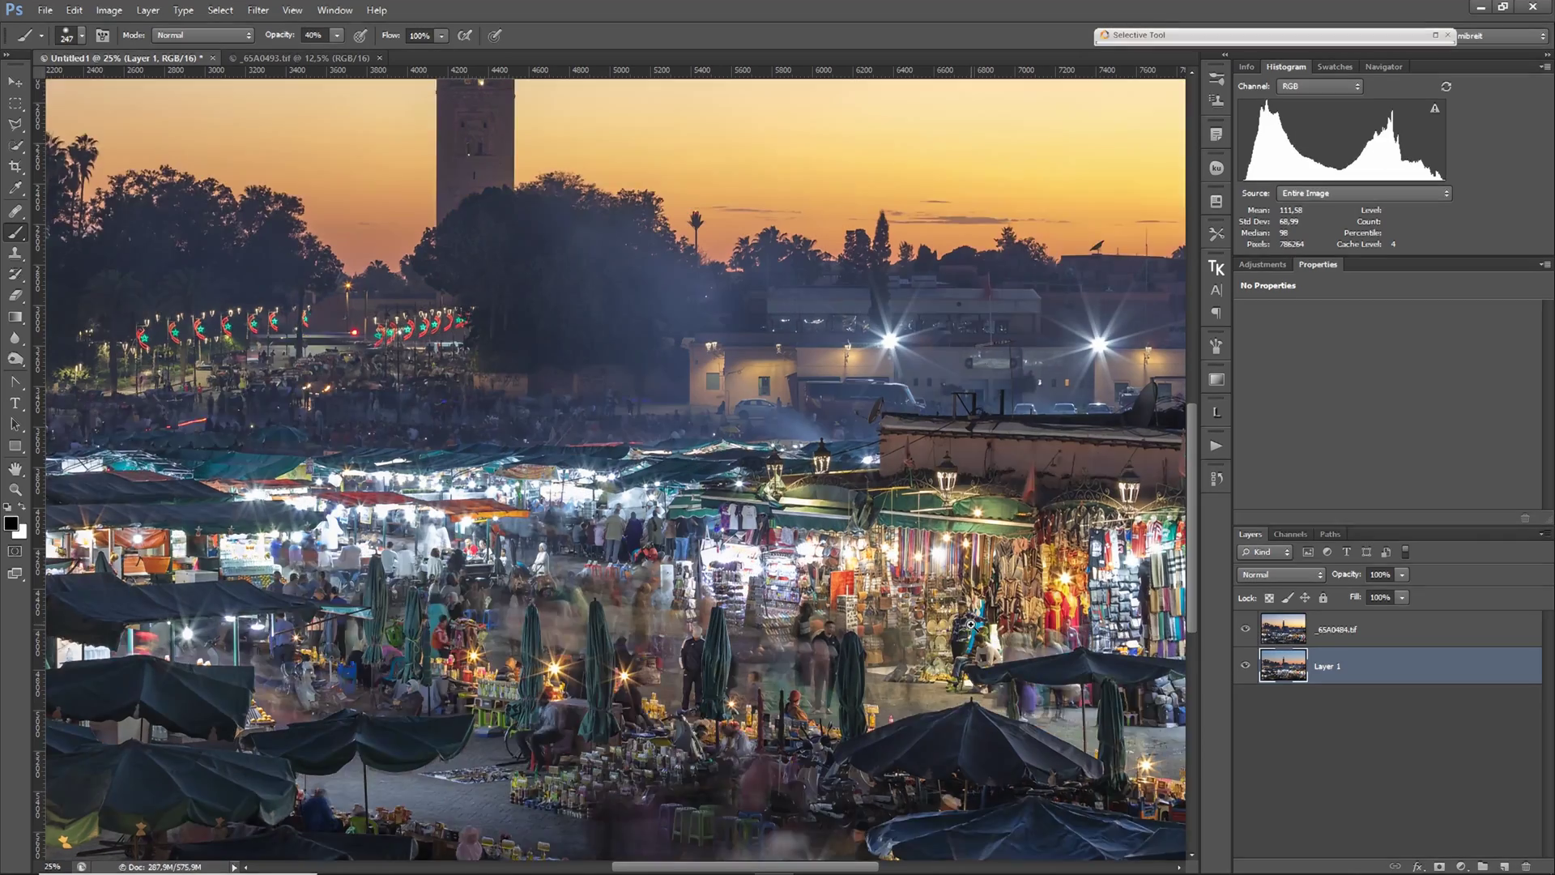
{"action": "key", "text": "ctrl+plus"}
{"action": "key", "text": "v"}
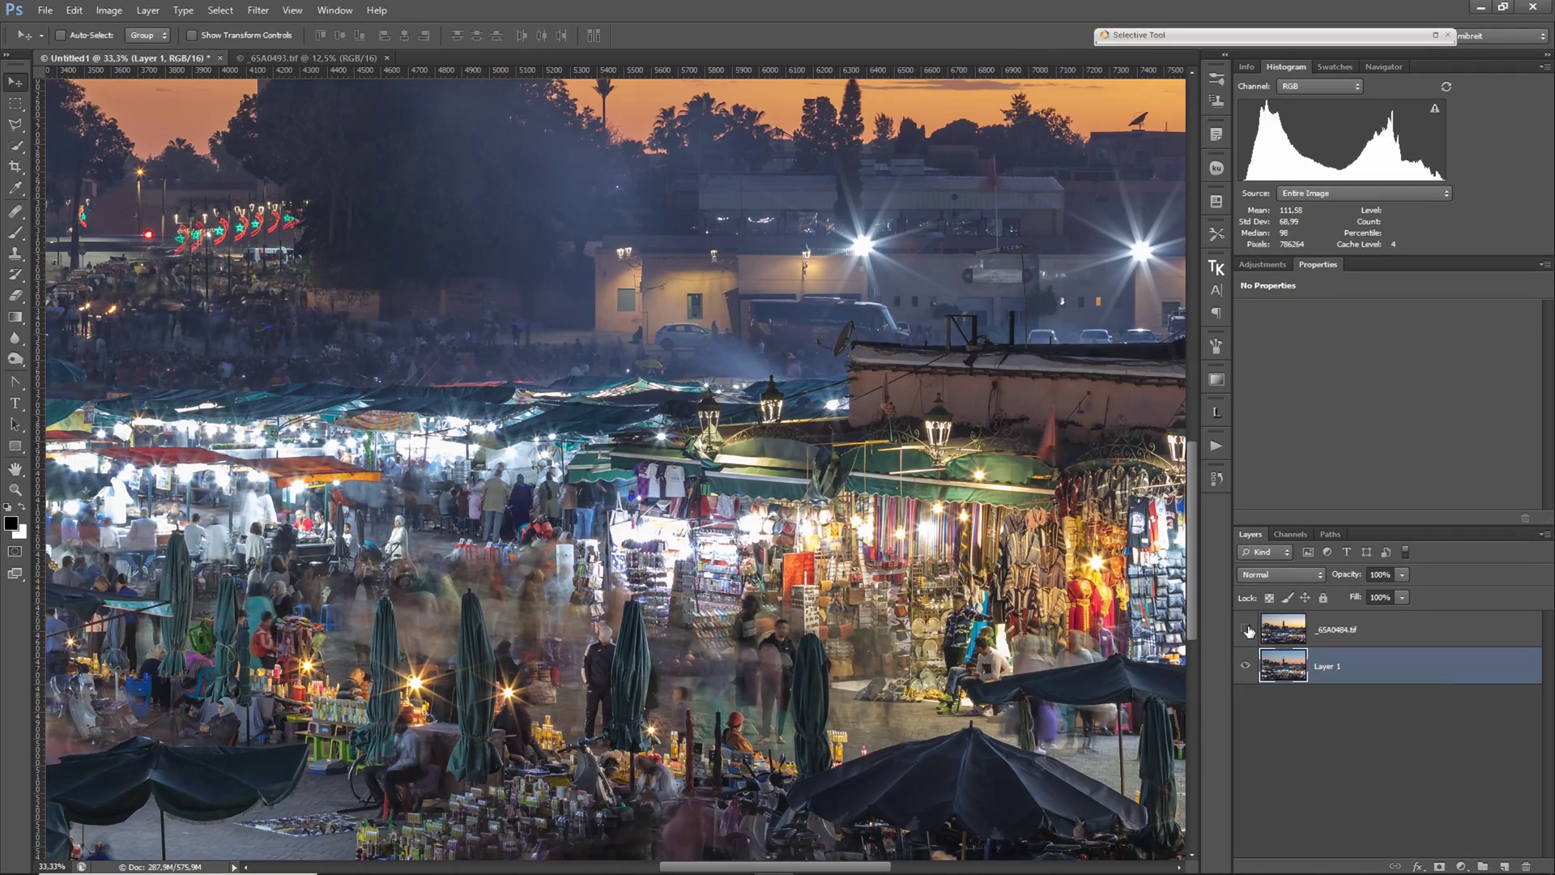
{"action": "left_click", "coordinate": [1247, 629]}
{"action": "left_click", "coordinate": [1247, 630]}
- Select the _65A0484.tif layer together with Layer 1 and auto-align them using the Auto projection
{"action": "left_click", "coordinate": [1346, 633]}
{"action": "left_click", "coordinate": [1370, 670], "text": "shift"}
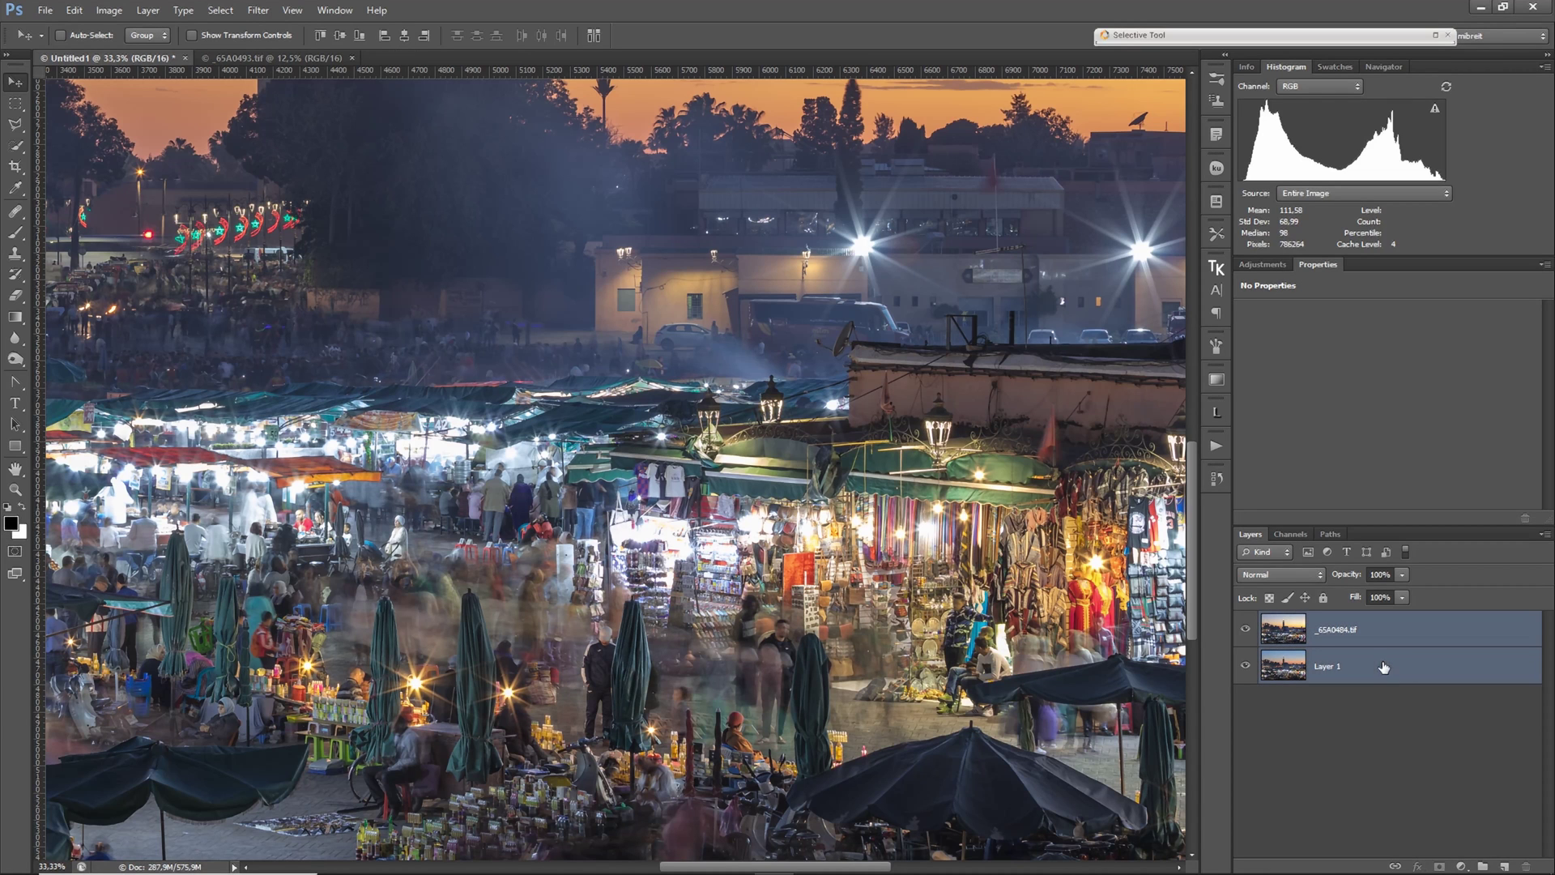
{"action": "left_click", "coordinate": [1248, 631]}
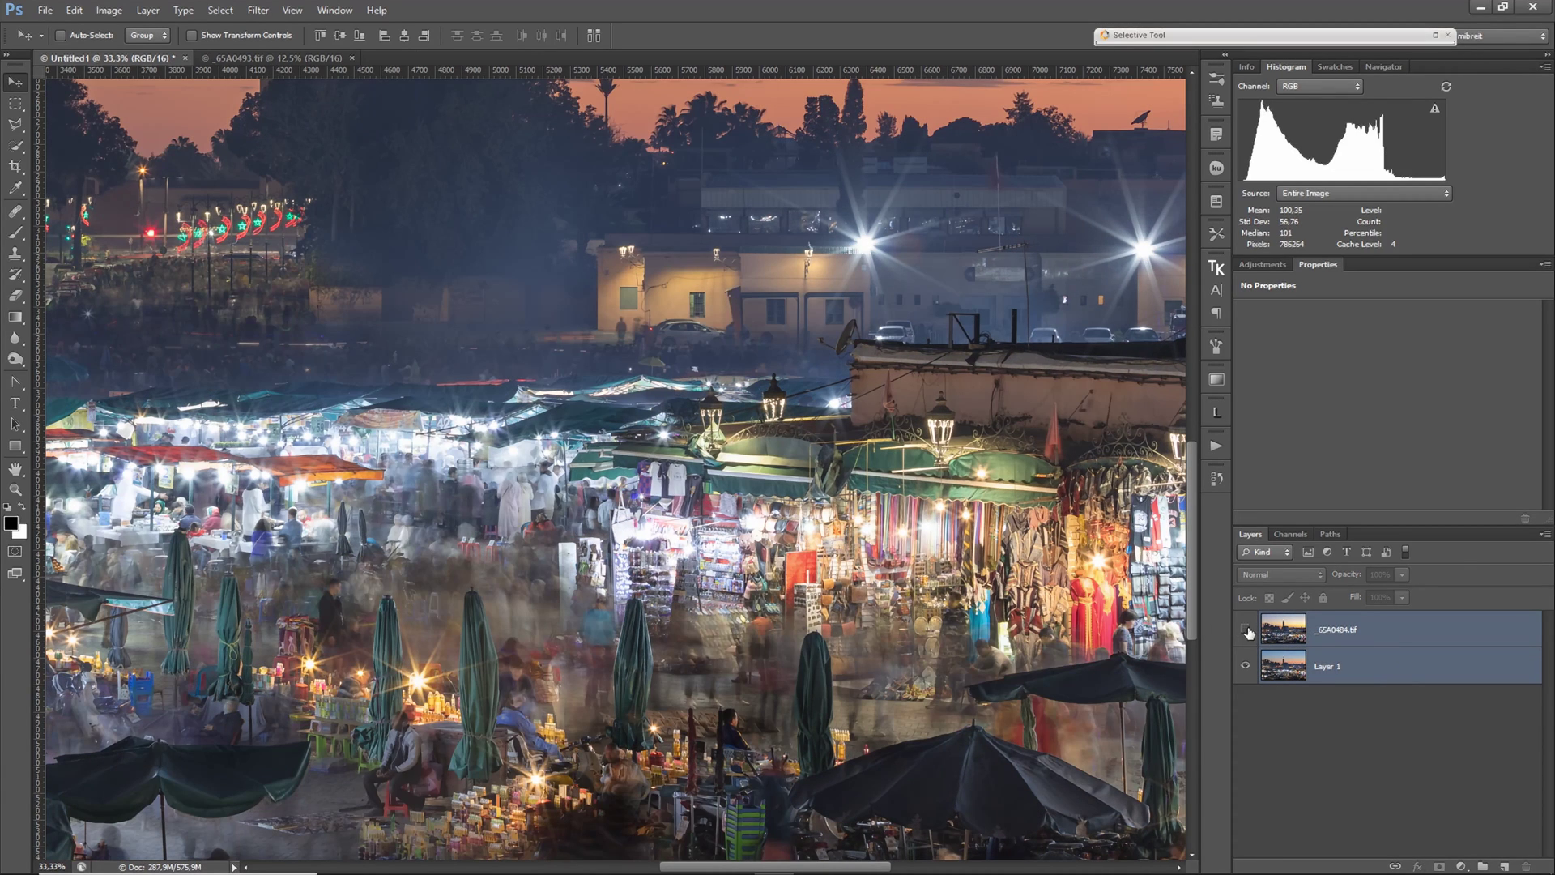
{"action": "left_click", "coordinate": [1246, 631]}
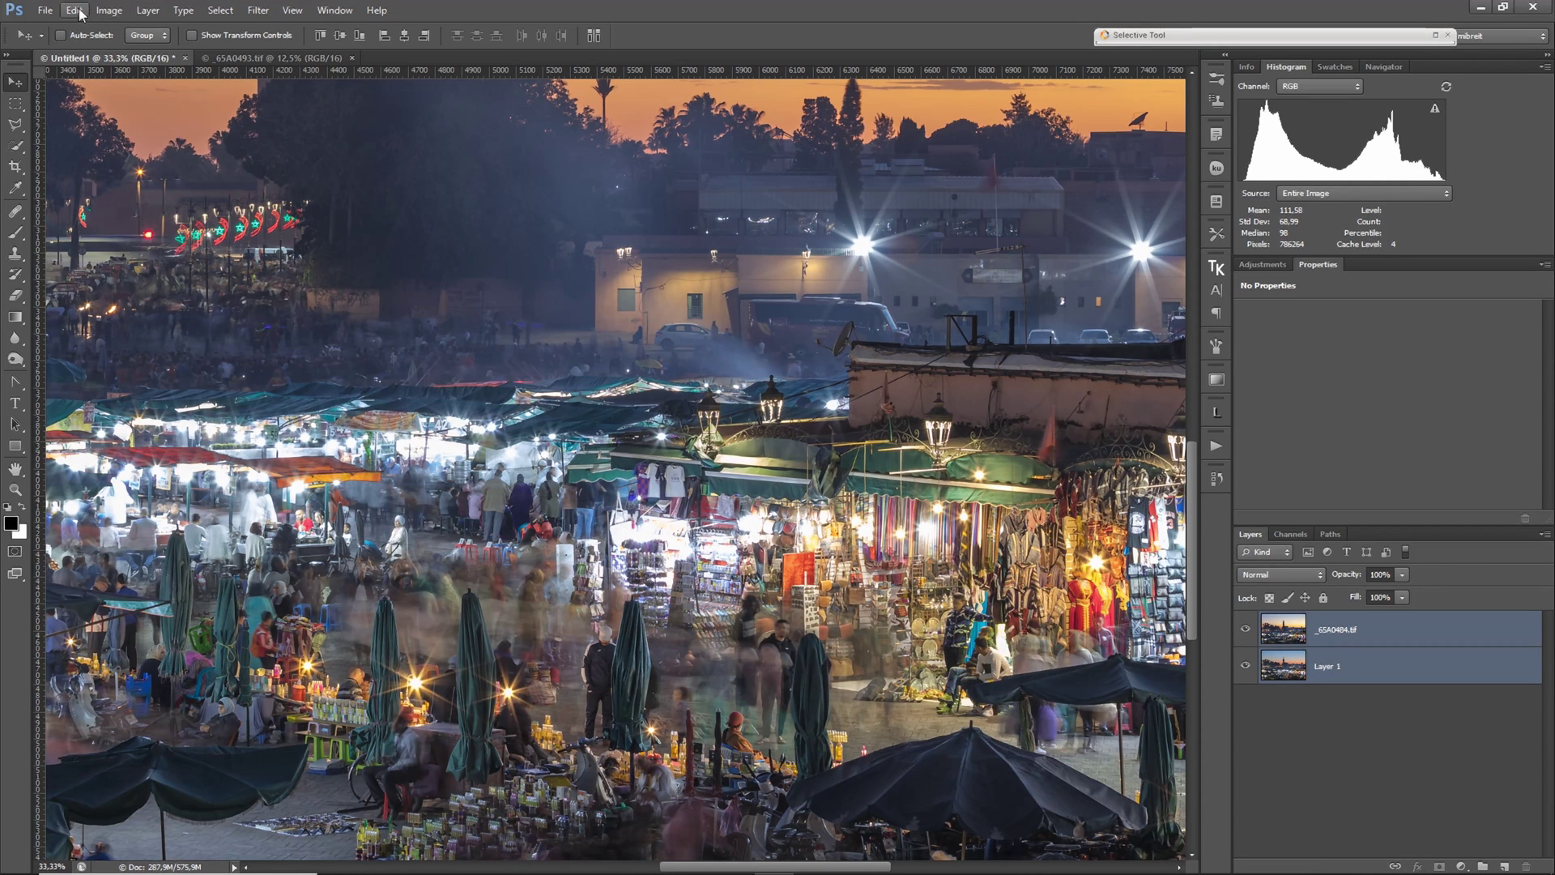
{"action": "left_click", "coordinate": [74, 9]}
{"action": "left_click", "coordinate": [89, 341]}
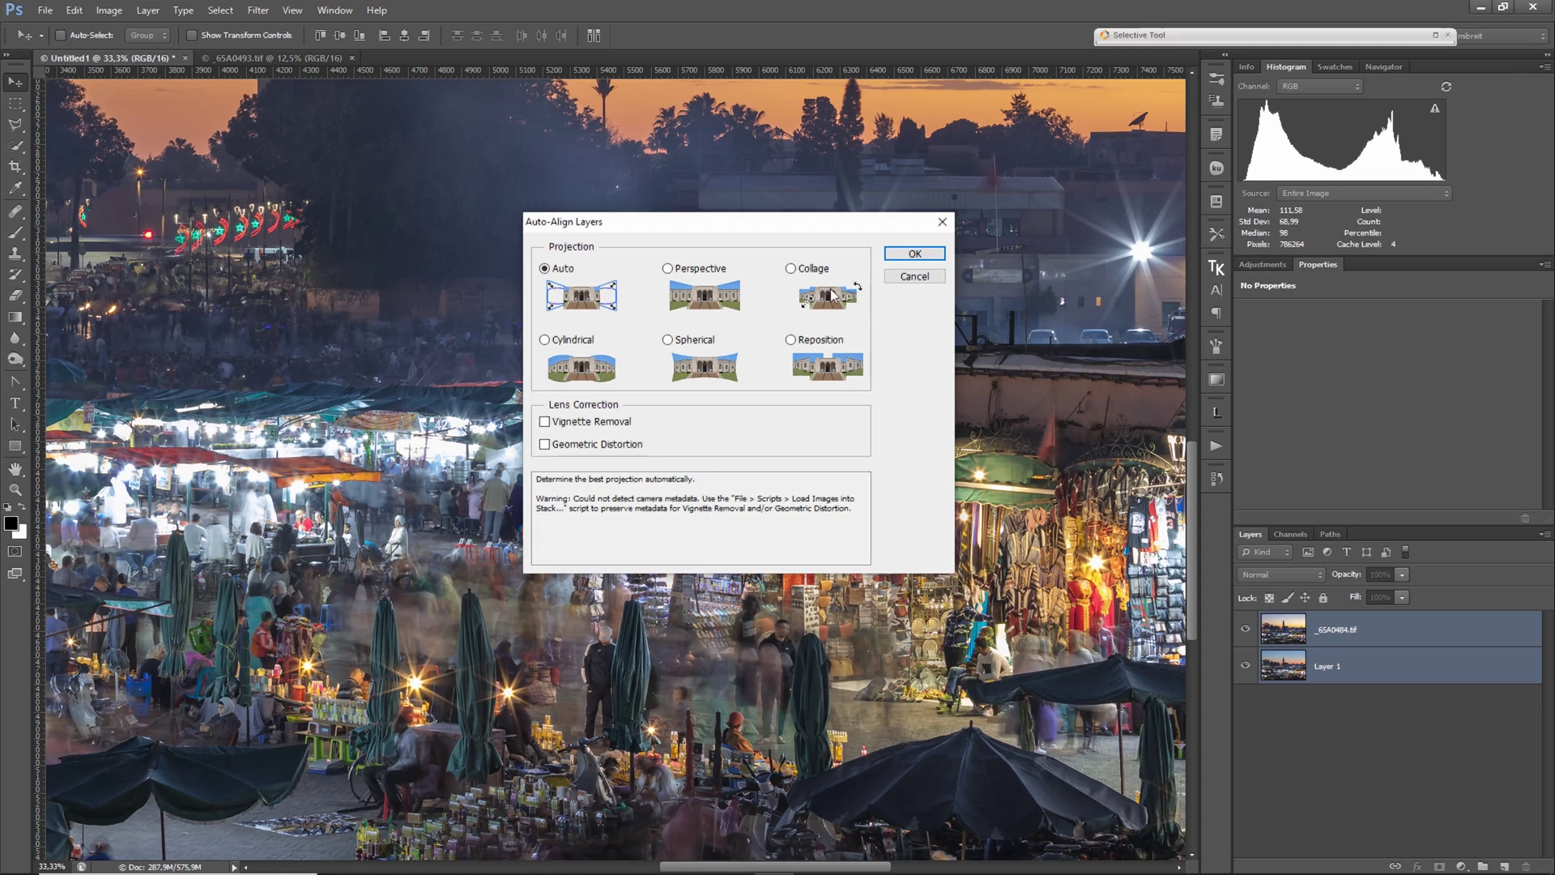
{"action": "left_click", "coordinate": [888, 256]}
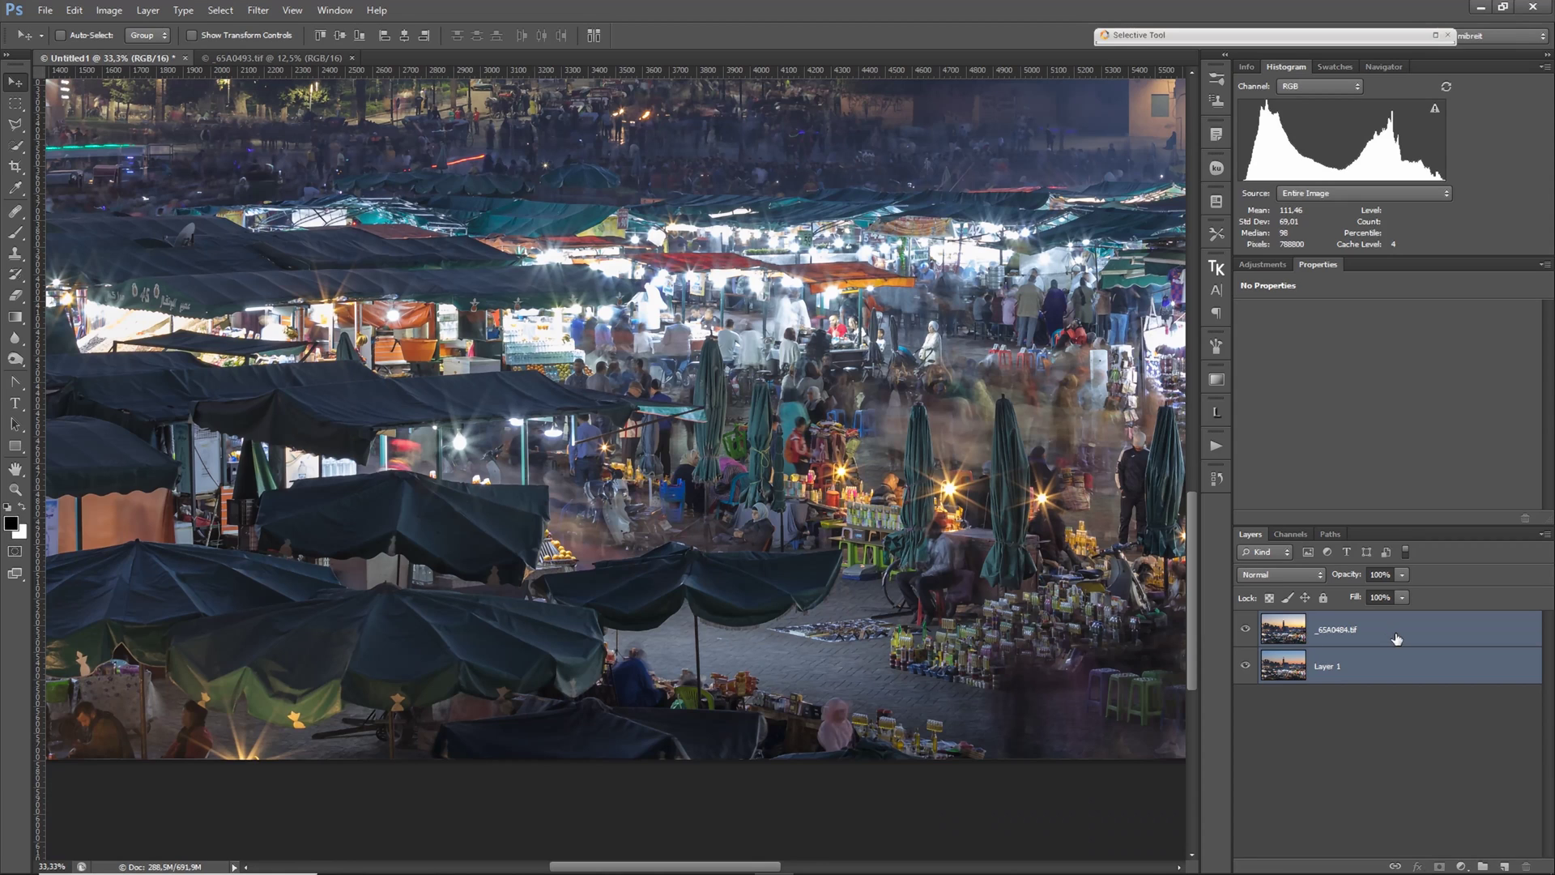
- Add a black layer mask to the _65A0484.tif layer and activate the Brush tool with white
{"action": "left_click", "coordinate": [1396, 638]}
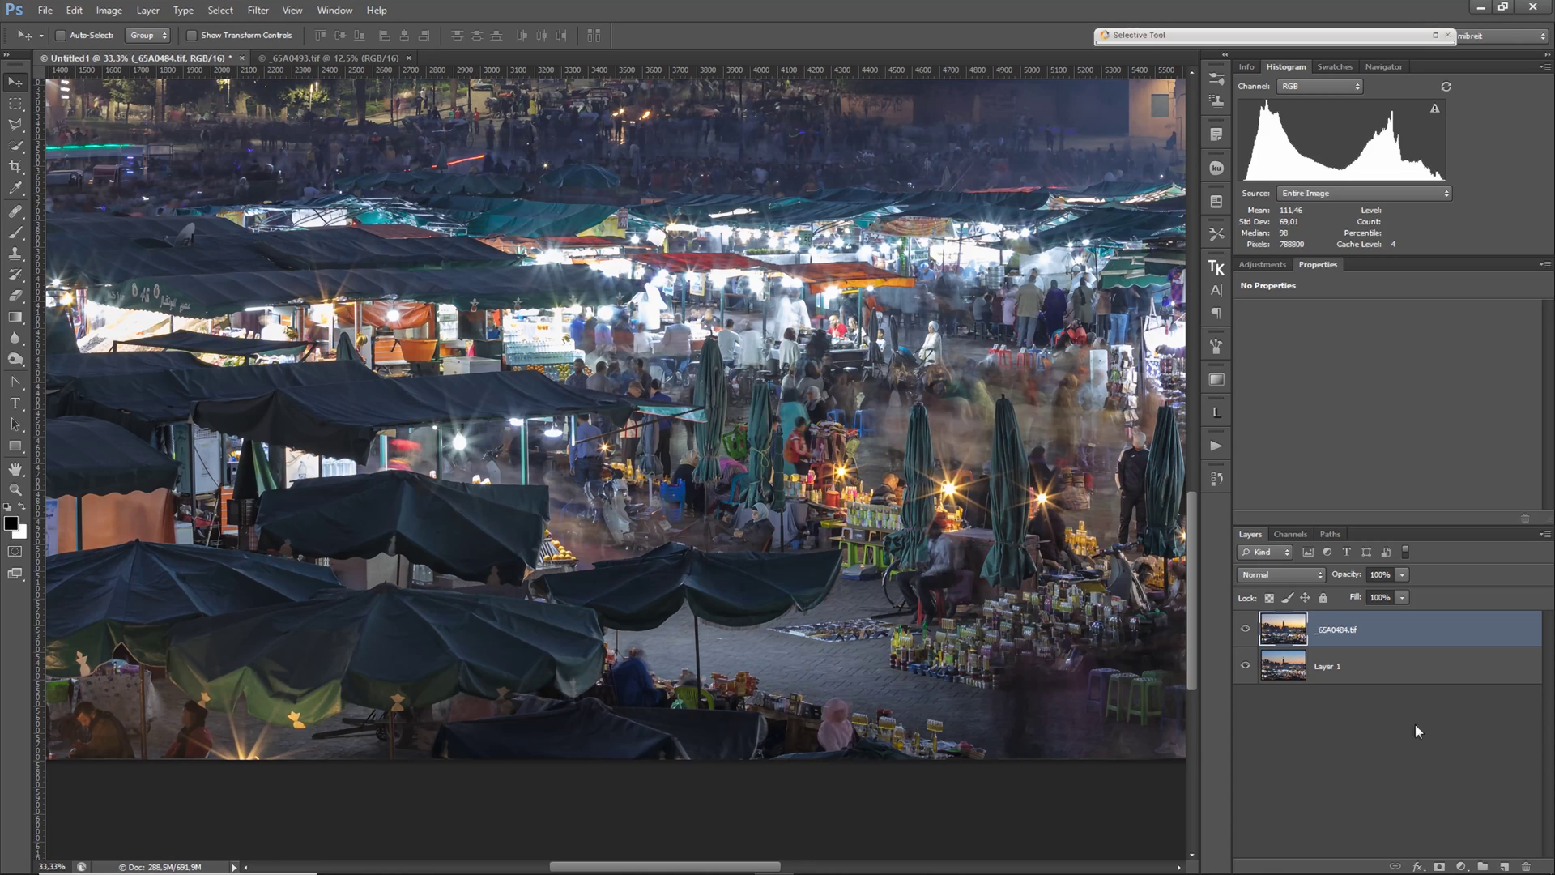
{"action": "left_click", "coordinate": [1439, 865], "text": "alt"}
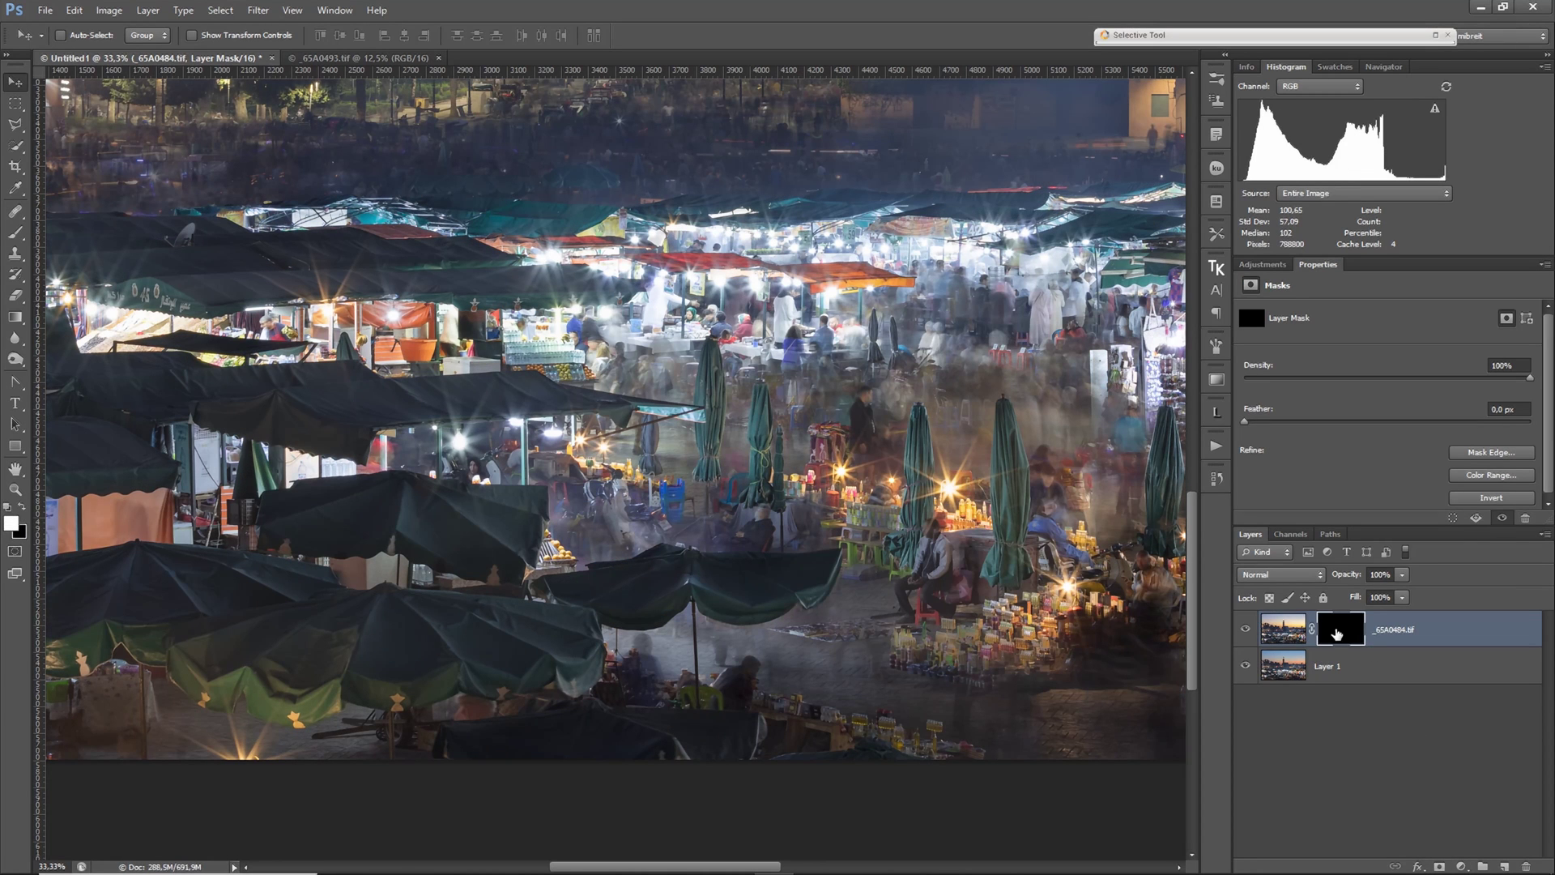
{"action": "left_click", "coordinate": [1333, 636], "text": "shift"}
{"action": "left_click", "coordinate": [1334, 636], "text": "shift"}
{"action": "key", "text": "b"}
- Compare the market stalls and souvenir shops with the _65A0484.tif layer's mask enabled and disabled
{"action": "left_click", "coordinate": [1336, 634], "text": "shift"}
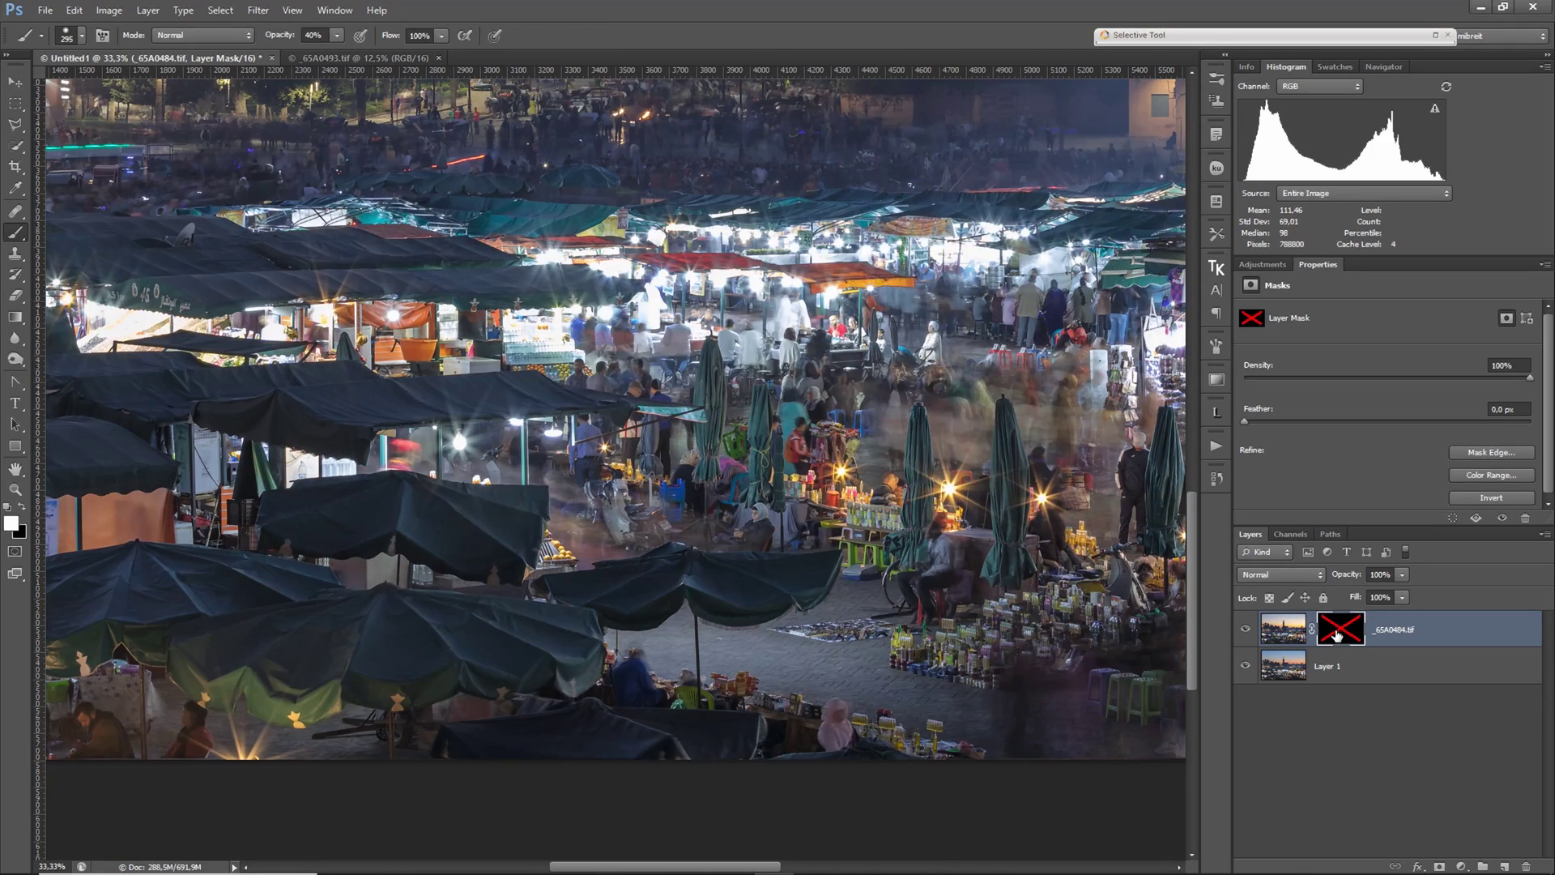
{"action": "left_click", "coordinate": [1337, 634], "text": "shift"}
{"action": "left_click_drag", "start_coordinate": [1105, 488], "coordinate": [700, 617]}
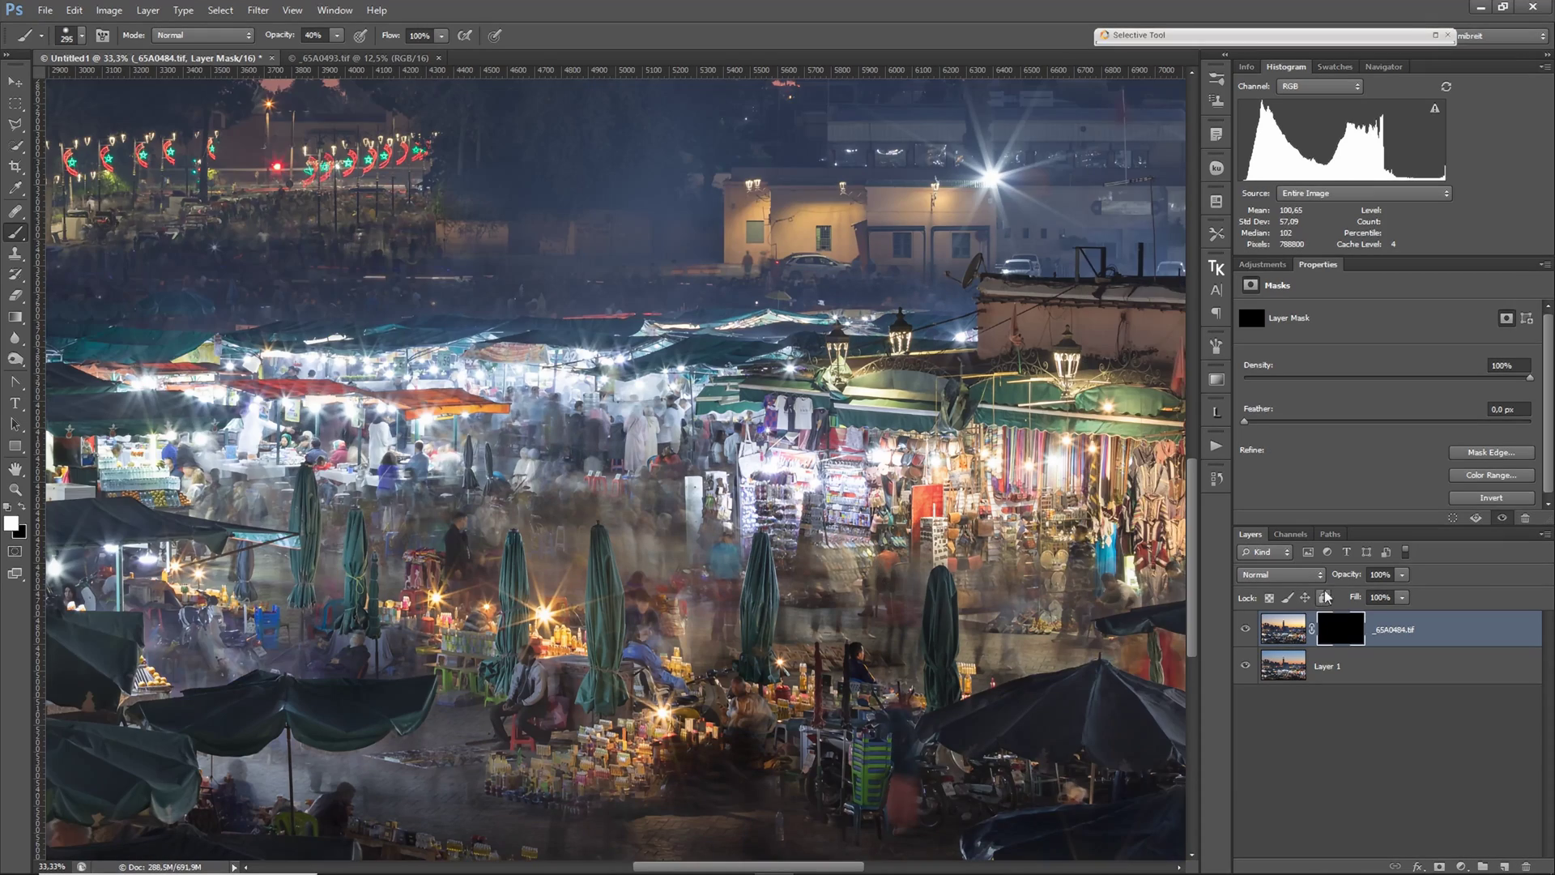
{"action": "left_click", "coordinate": [1340, 630], "text": "shift"}
{"action": "left_click", "coordinate": [1341, 630], "text": "shift"}
{"action": "right_click", "coordinate": [651, 640], "text": "alt"}
{"action": "left_click_drag", "start_coordinate": [1065, 544], "coordinate": [988, 592]}
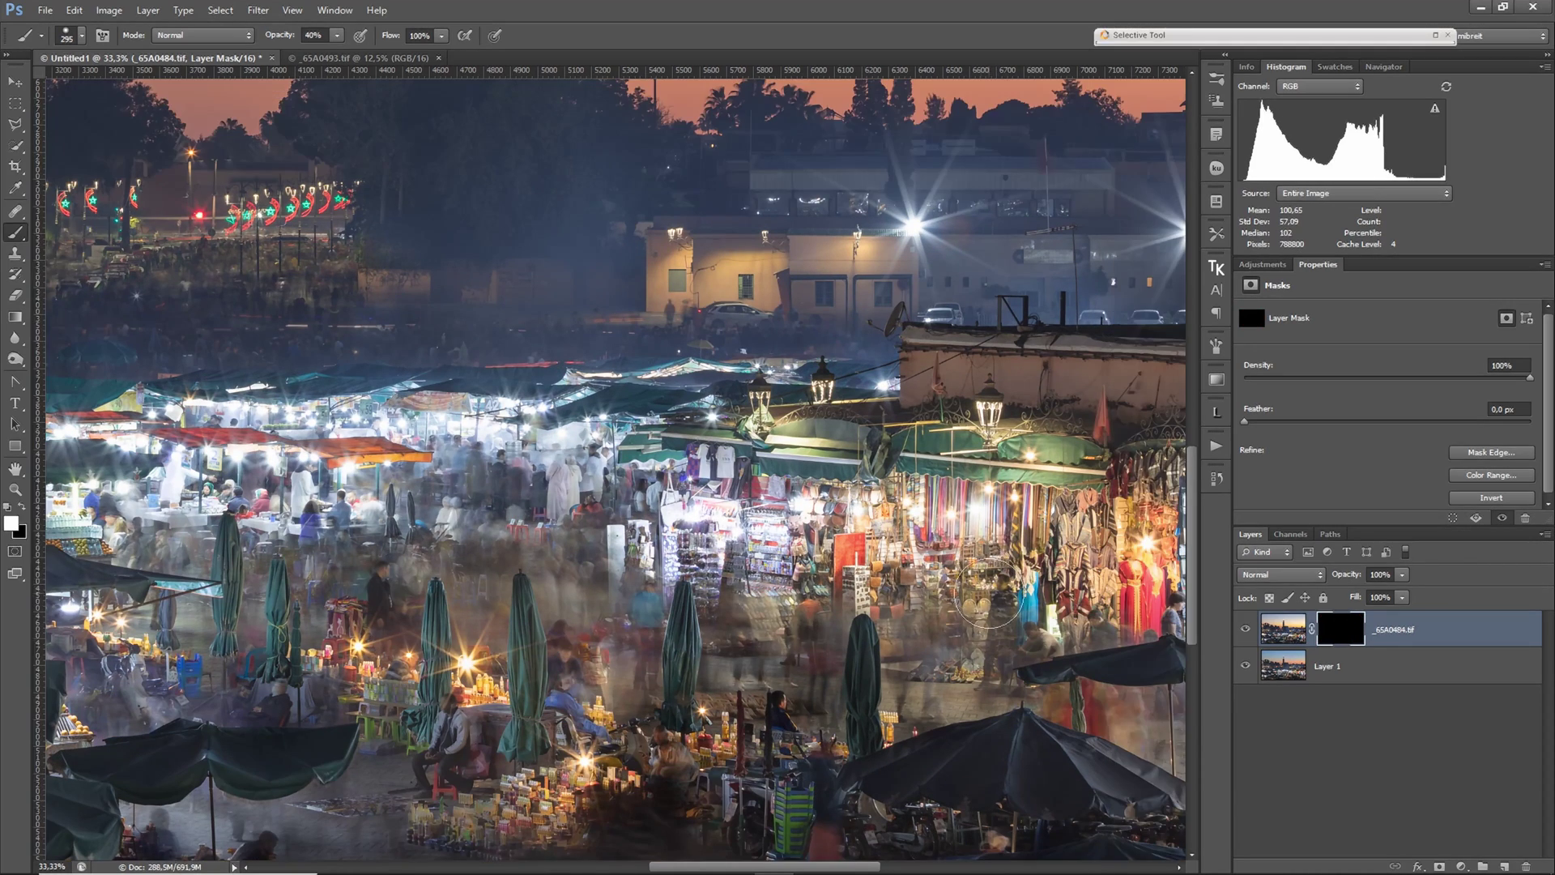
{"action": "scroll", "coordinate": [988, 595], "scroll_direction": "up", "scroll_amount": 1}
{"action": "left_click", "coordinate": [1342, 633], "text": "shift"}
{"action": "left_click", "coordinate": [1343, 633], "text": "shift"}
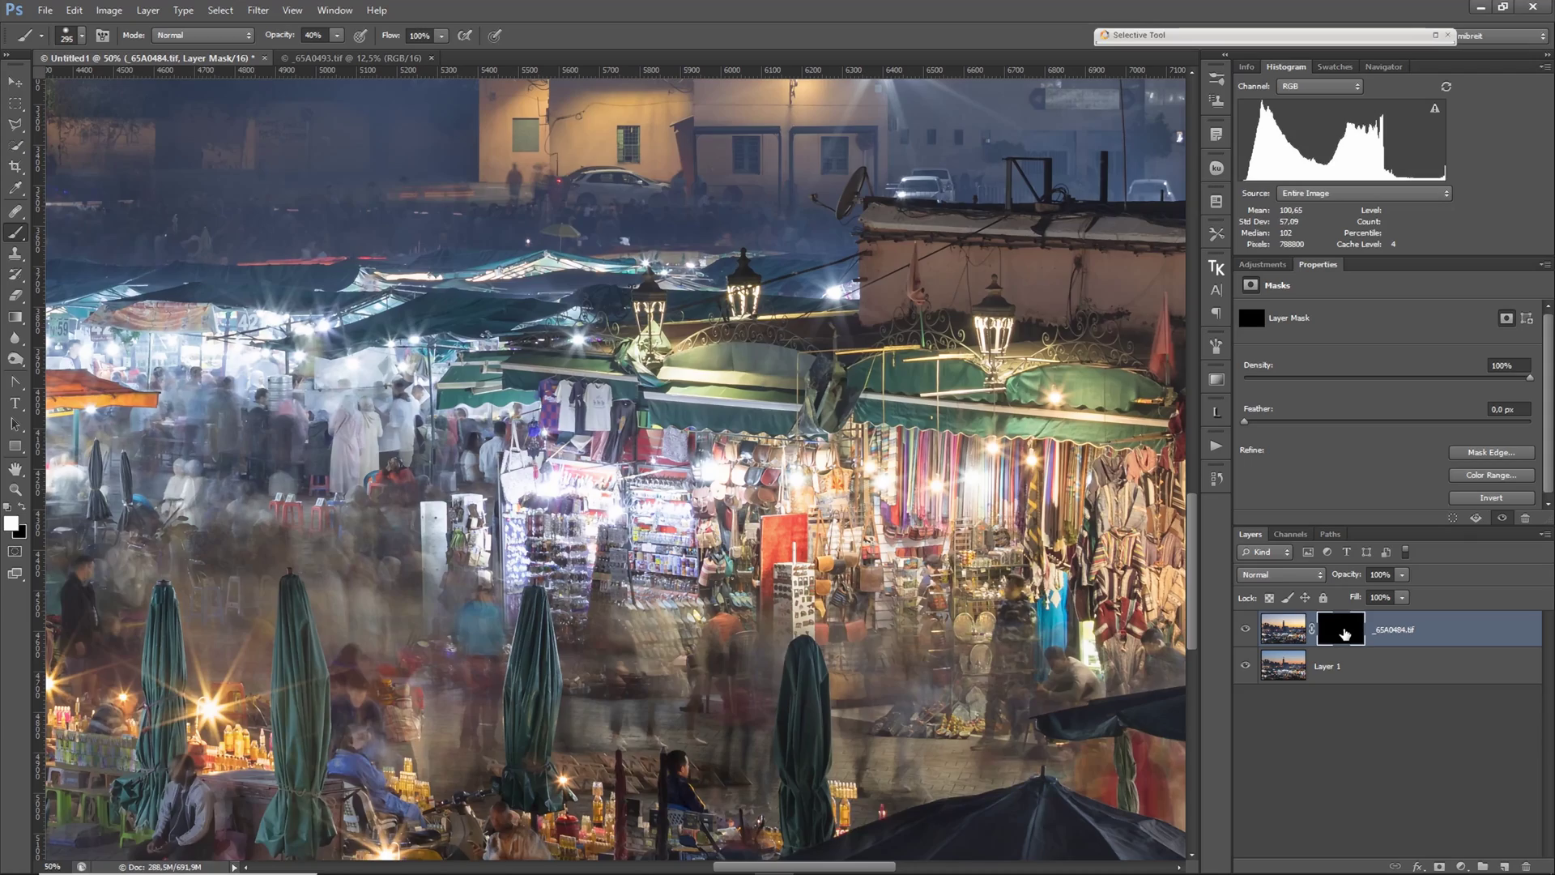
{"action": "left_click", "coordinate": [1343, 632], "text": "shift"}
{"action": "left_click", "coordinate": [1343, 632], "text": "shift"}
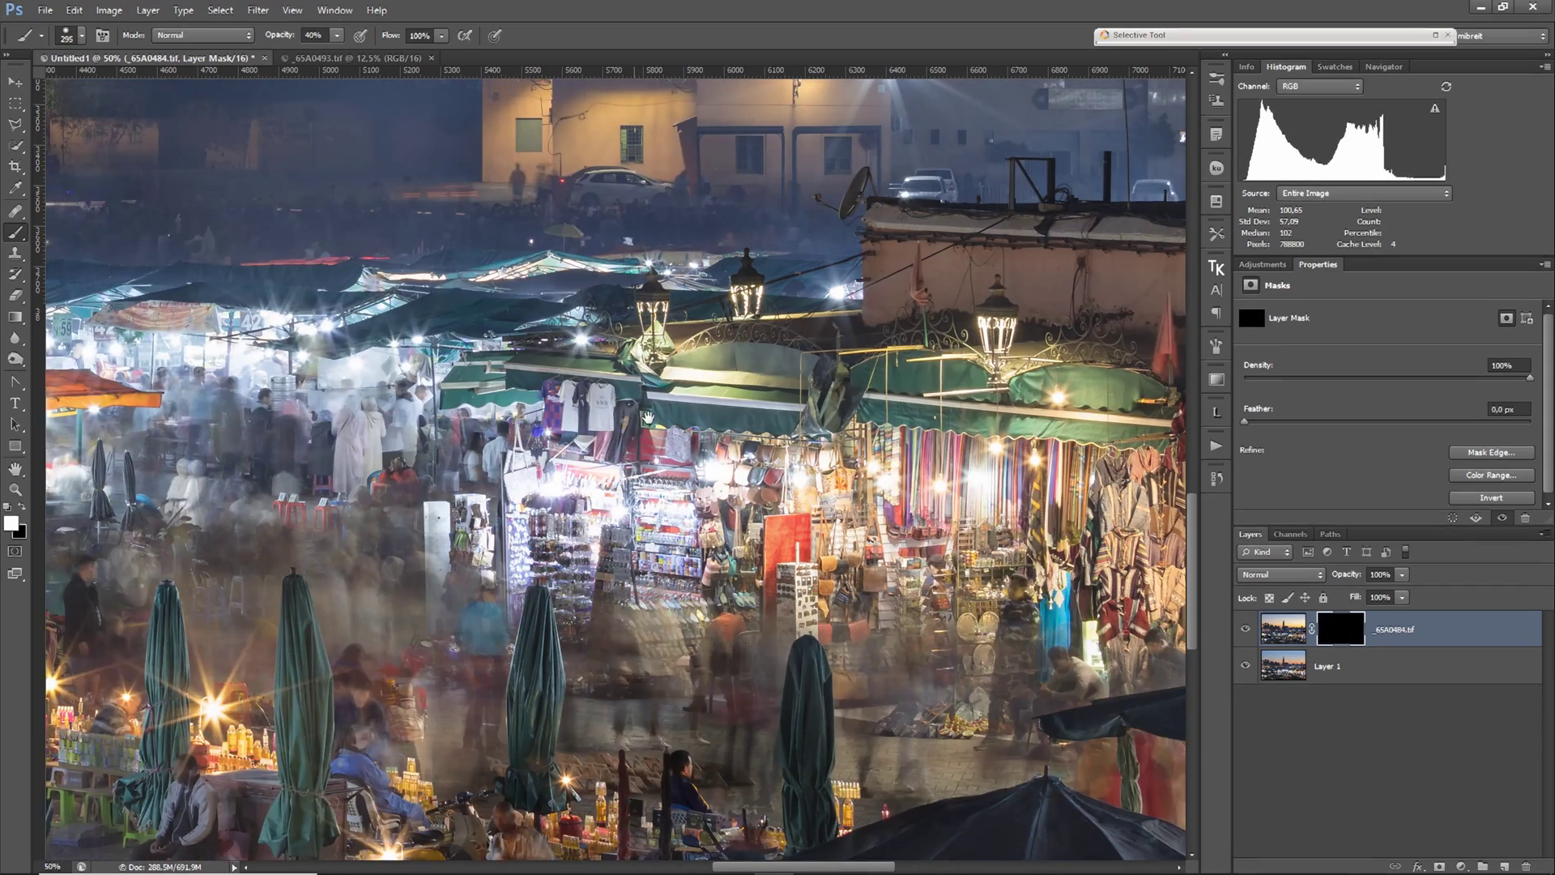
- Paint white at 20% opacity on the _65A0484.tif mask over the crowd beside the orange-roofed stalls, comparing with the mask disabled
{"action": "left_click_drag", "start_coordinate": [647, 417], "coordinate": [1012, 506]}
{"action": "left_click", "coordinate": [1343, 633], "text": "shift"}
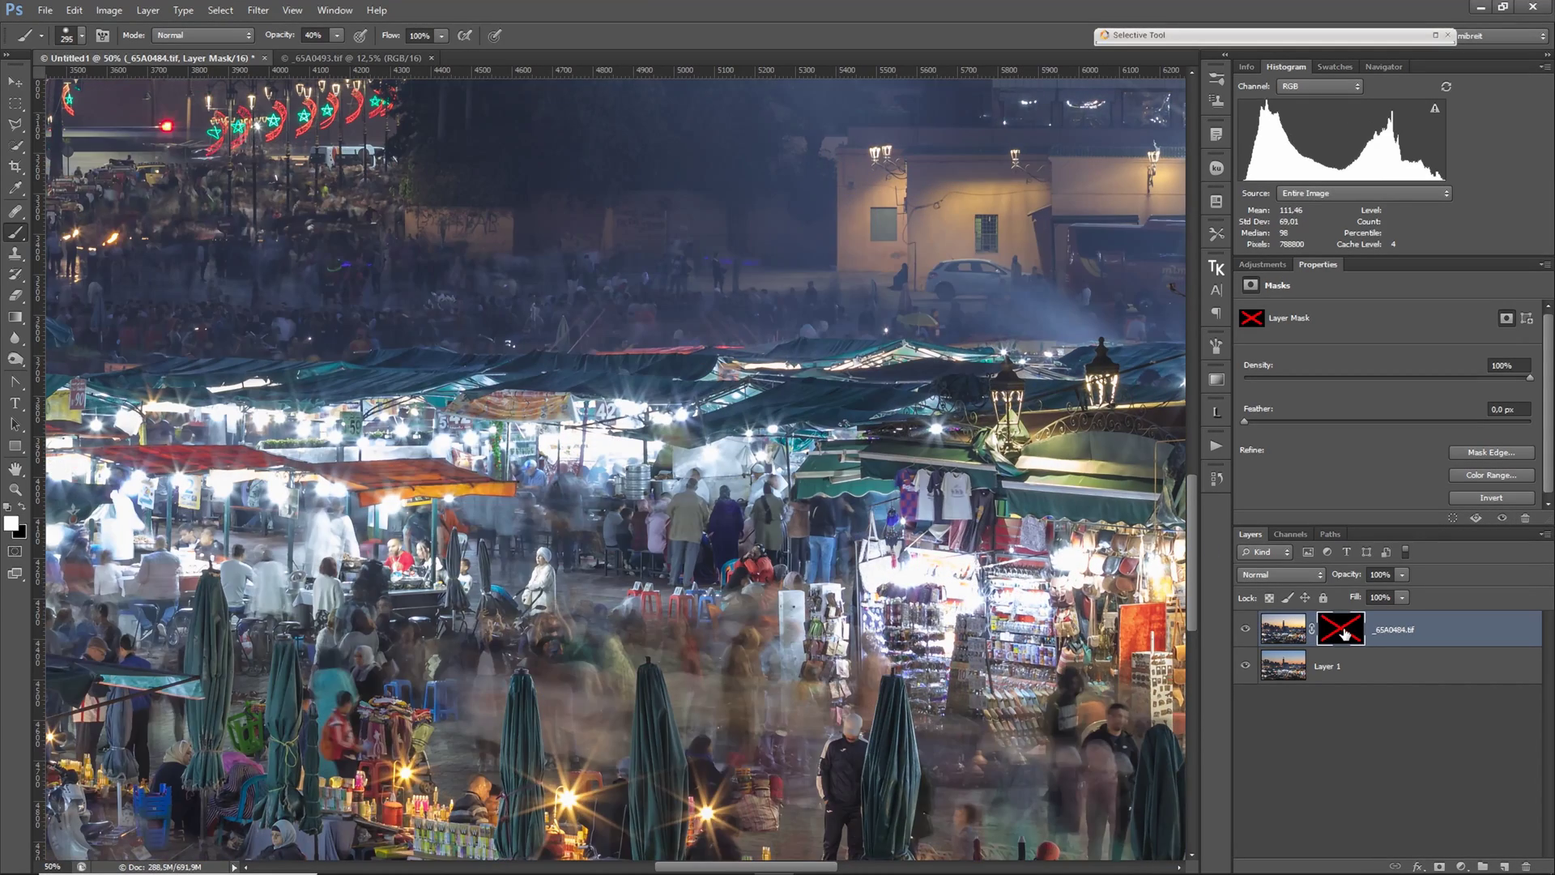
{"action": "left_click", "coordinate": [1342, 633], "text": "shift"}
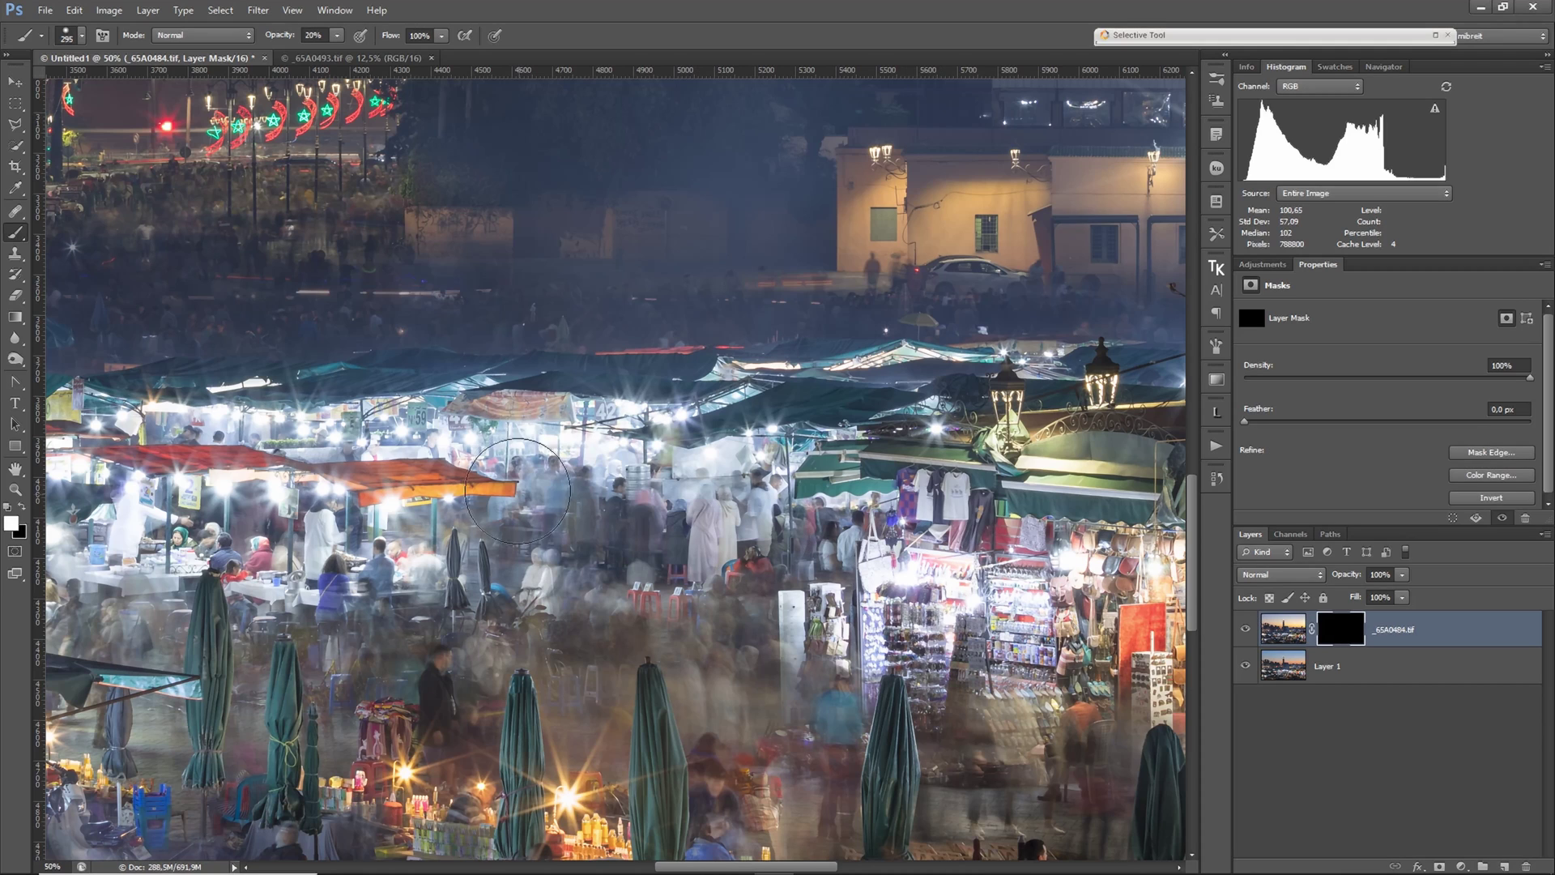
{"action": "mouse_move", "coordinate": [522, 486]}
{"action": "left_mouse_down"}
{"action": "mouse_move", "coordinate": [439, 484]}
{"action": "mouse_move", "coordinate": [776, 523]}
{"action": "mouse_move", "coordinate": [658, 538]}
{"action": "left_mouse_up"}
{"action": "key", "text": "2"}
{"action": "left_click_drag", "start_coordinate": [469, 550], "coordinate": [880, 570]}
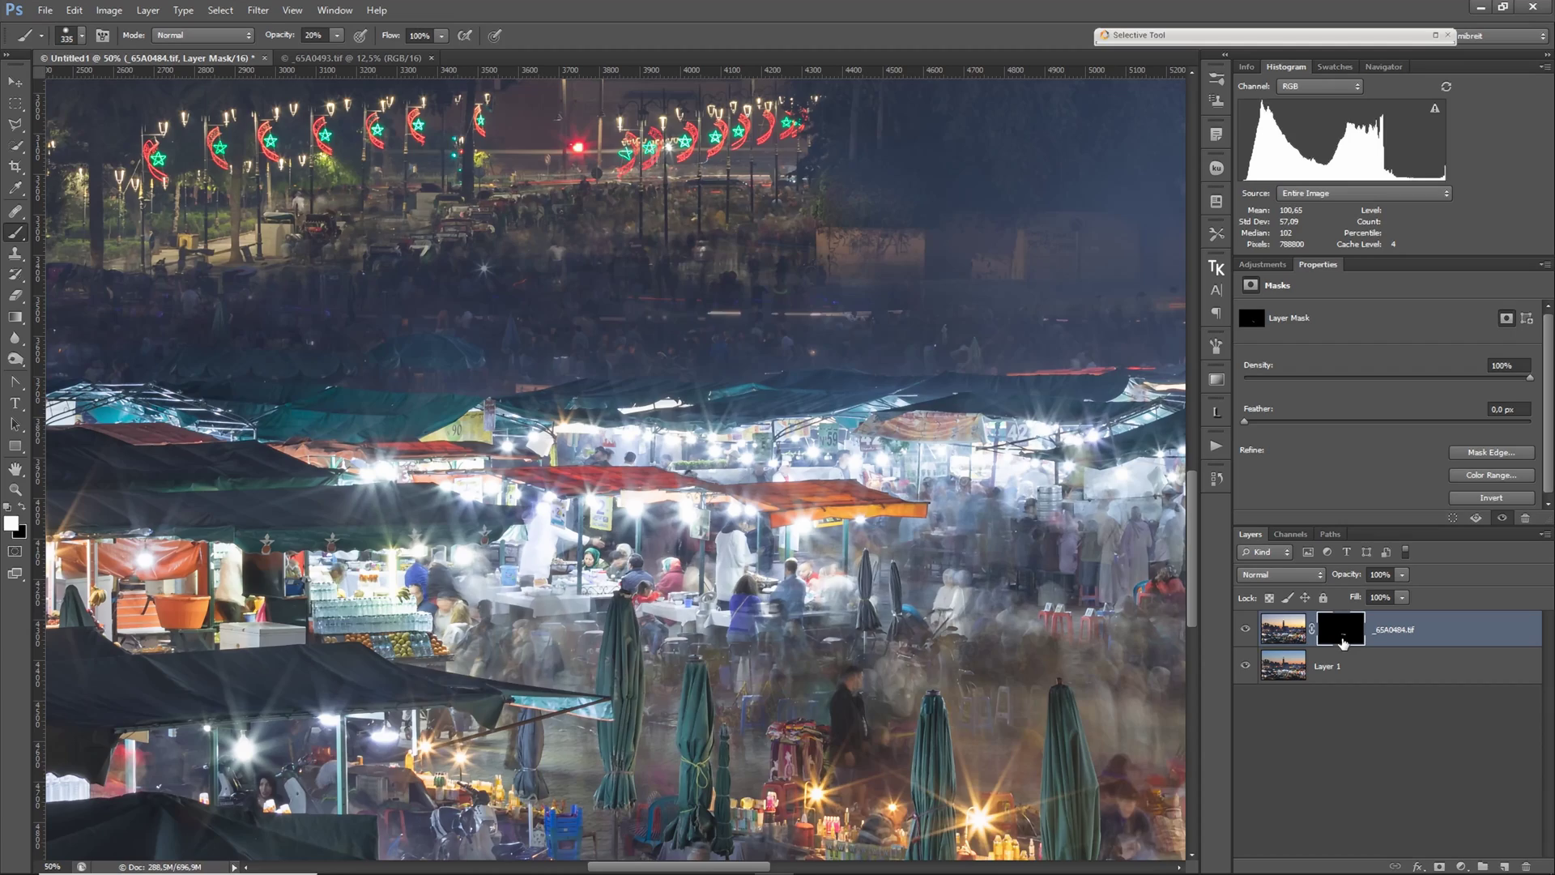
{"action": "left_click", "coordinate": [1341, 632], "text": "shift"}
{"action": "left_click", "coordinate": [1343, 638], "text": "shift"}
- Paint white at 20% opacity with a 287 px brush on the mask over the distant crowd below the illuminated street decorations
{"action": "left_click_drag", "start_coordinate": [696, 352], "coordinate": [688, 590]}
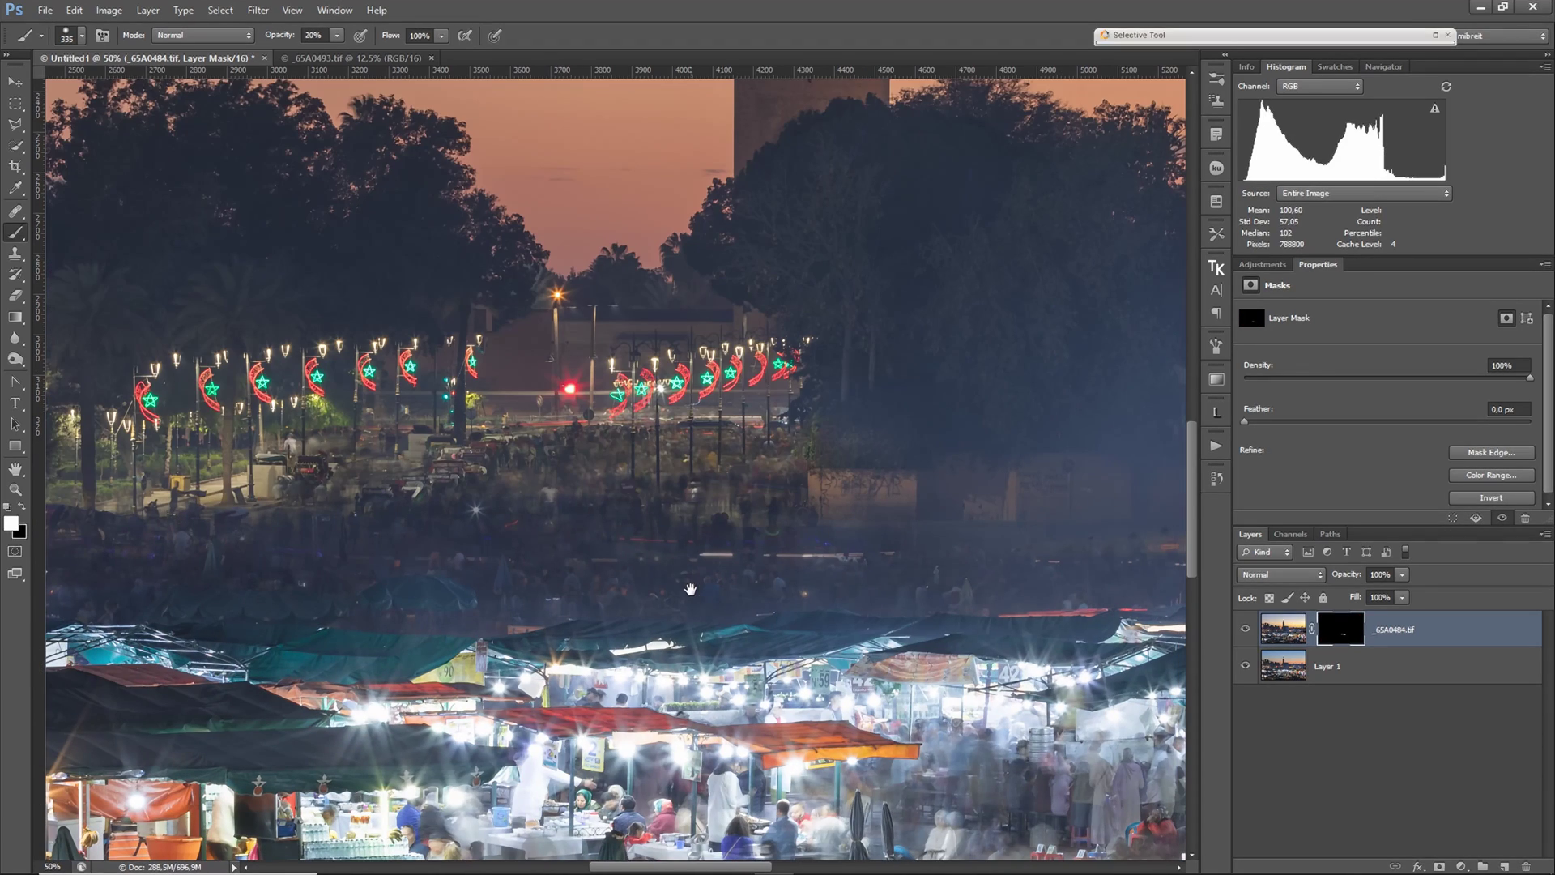
{"action": "left_click", "coordinate": [1341, 639], "text": "shift"}
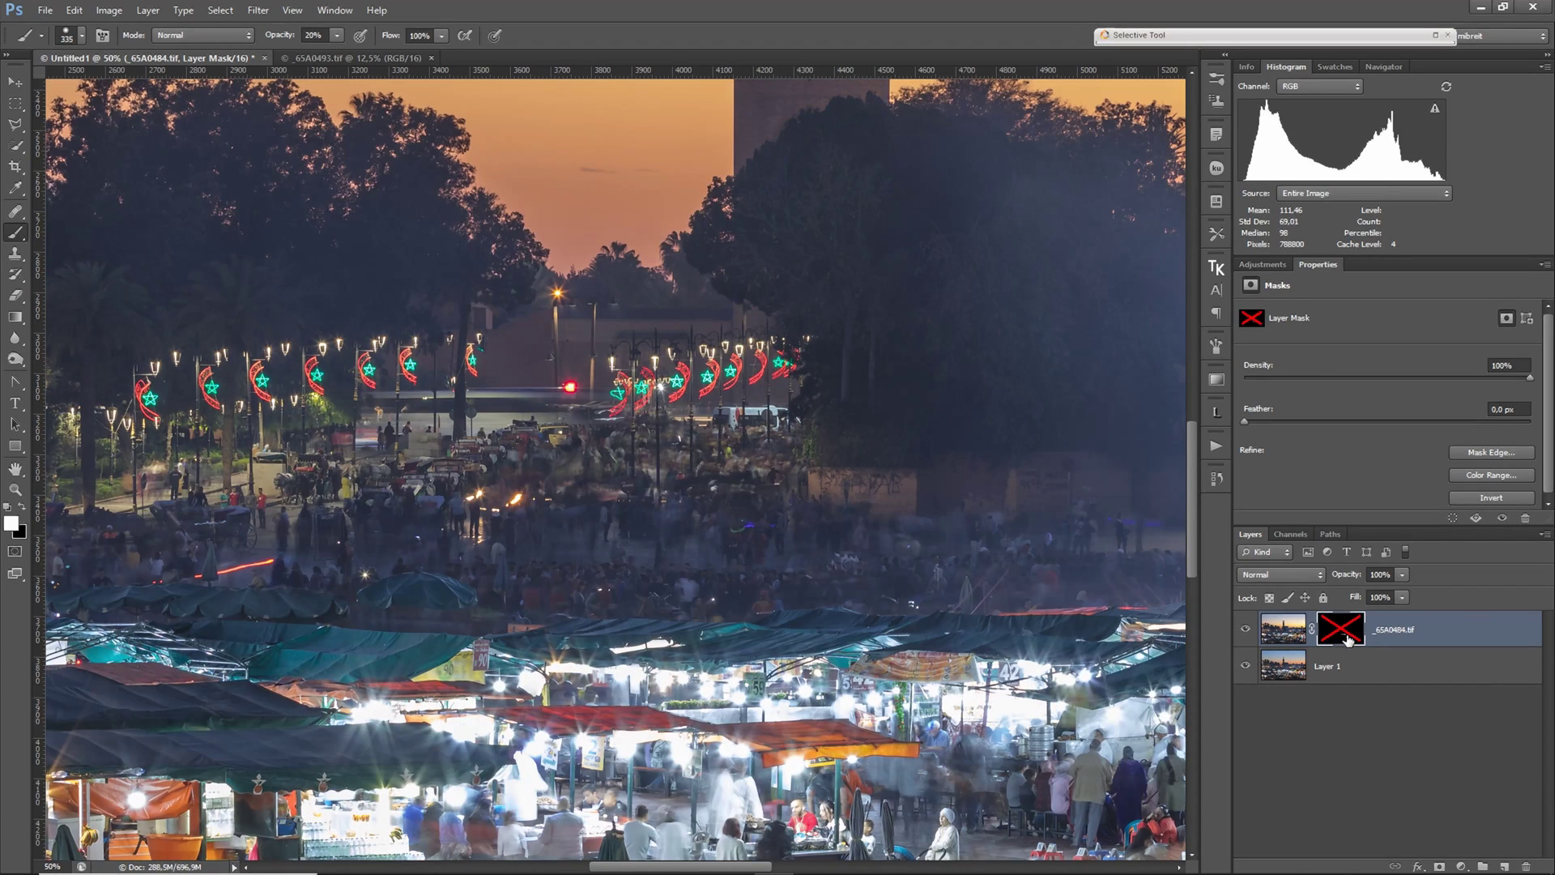
{"action": "left_click", "coordinate": [1346, 640], "text": "shift"}
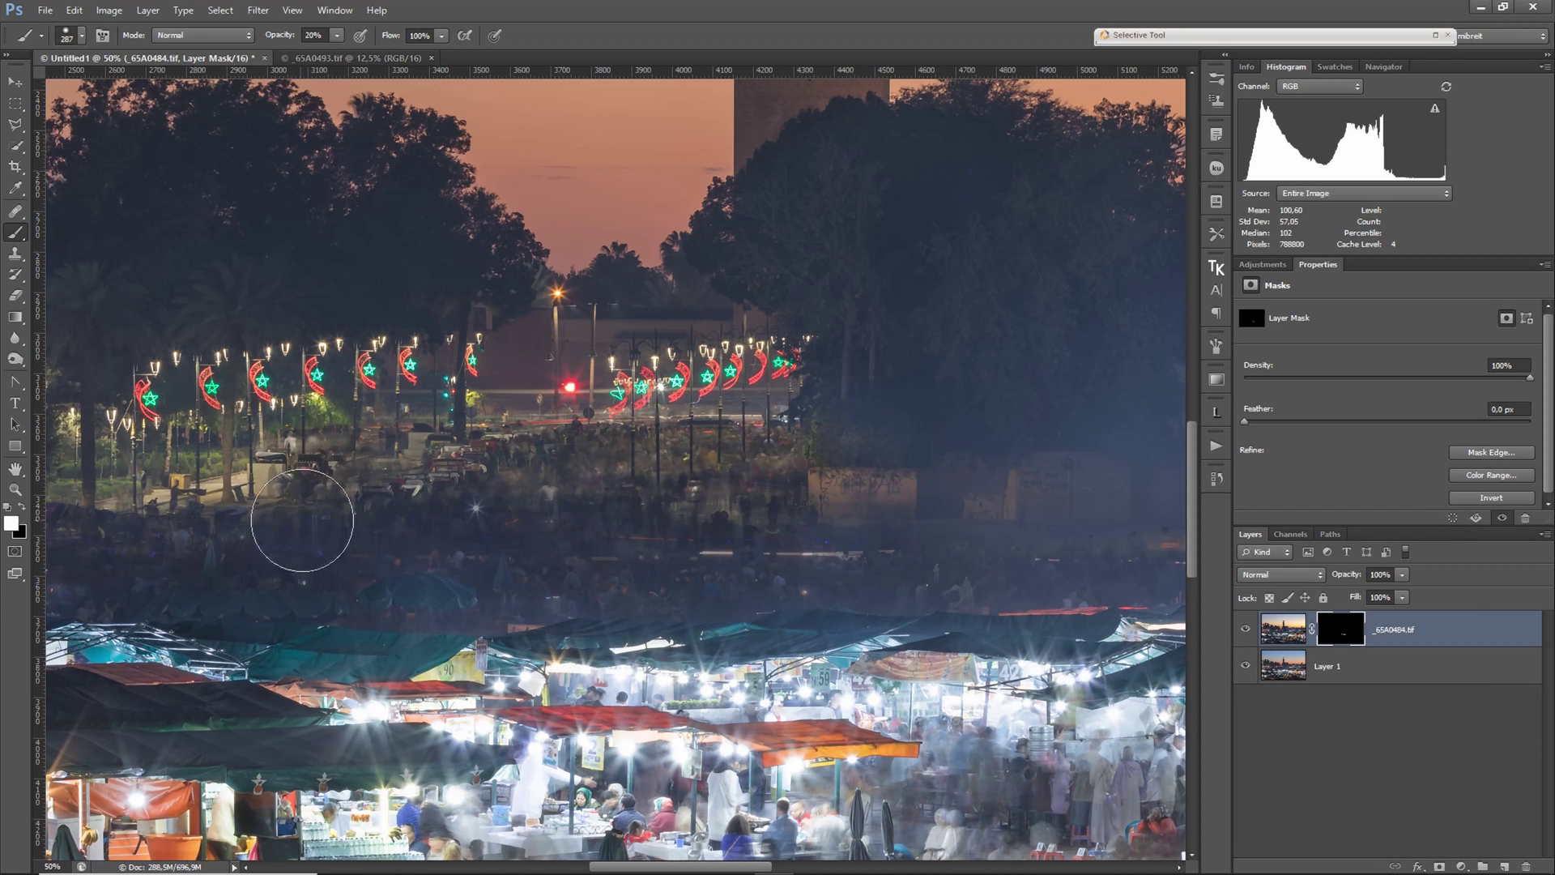
{"action": "mouse_move", "coordinate": [302, 520]}
{"action": "left_mouse_down"}
{"action": "mouse_move", "coordinate": [784, 513]}
{"action": "mouse_move", "coordinate": [702, 516]}
{"action": "left_mouse_up"}
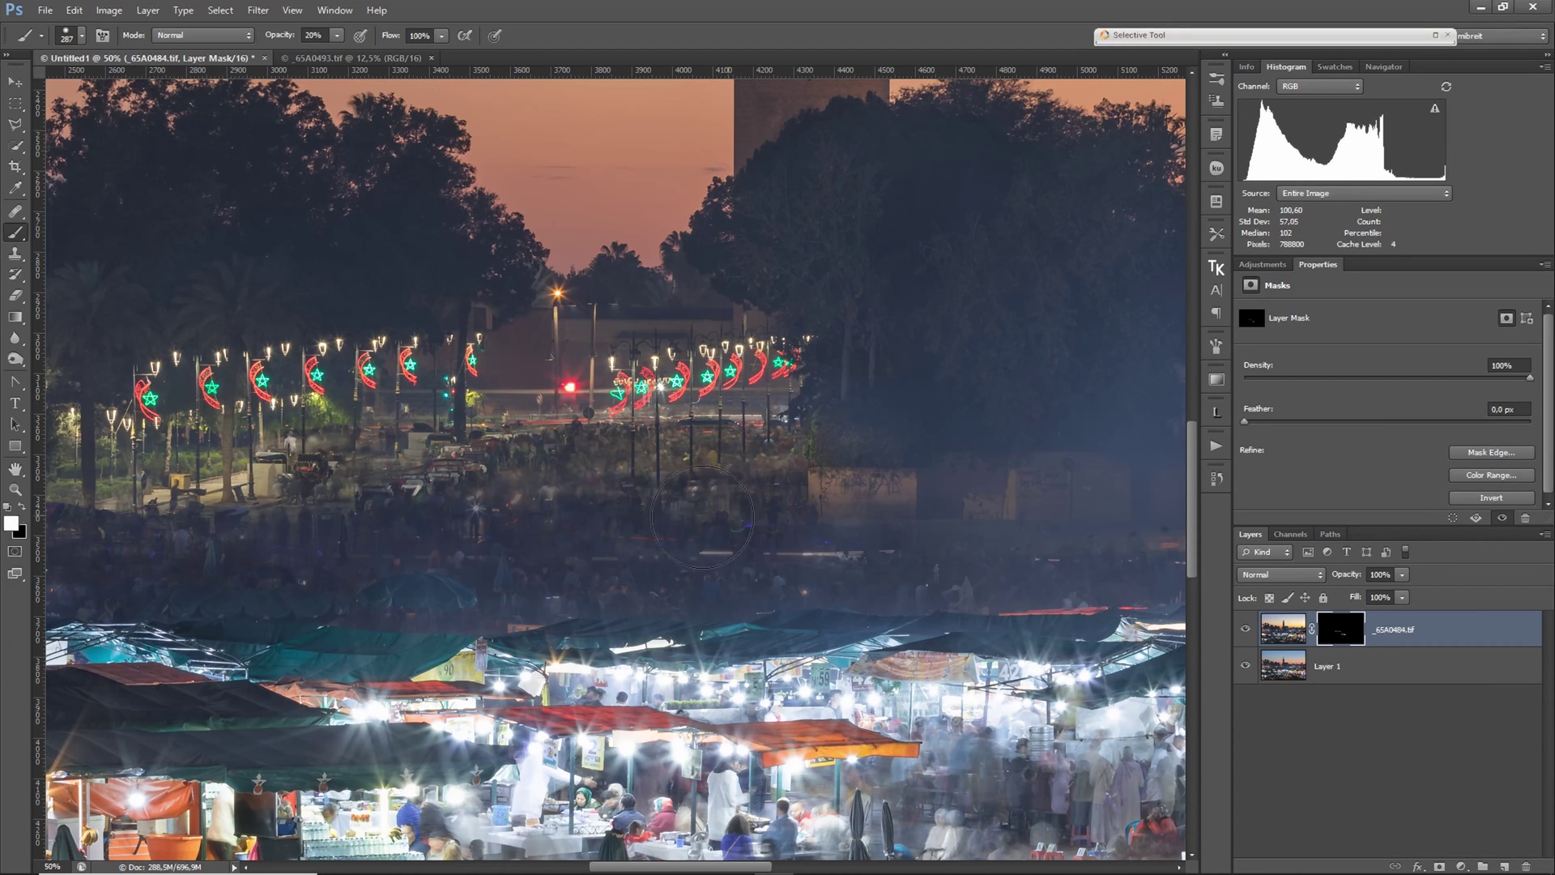
{"action": "left_click_drag", "start_coordinate": [267, 535], "coordinate": [843, 540]}
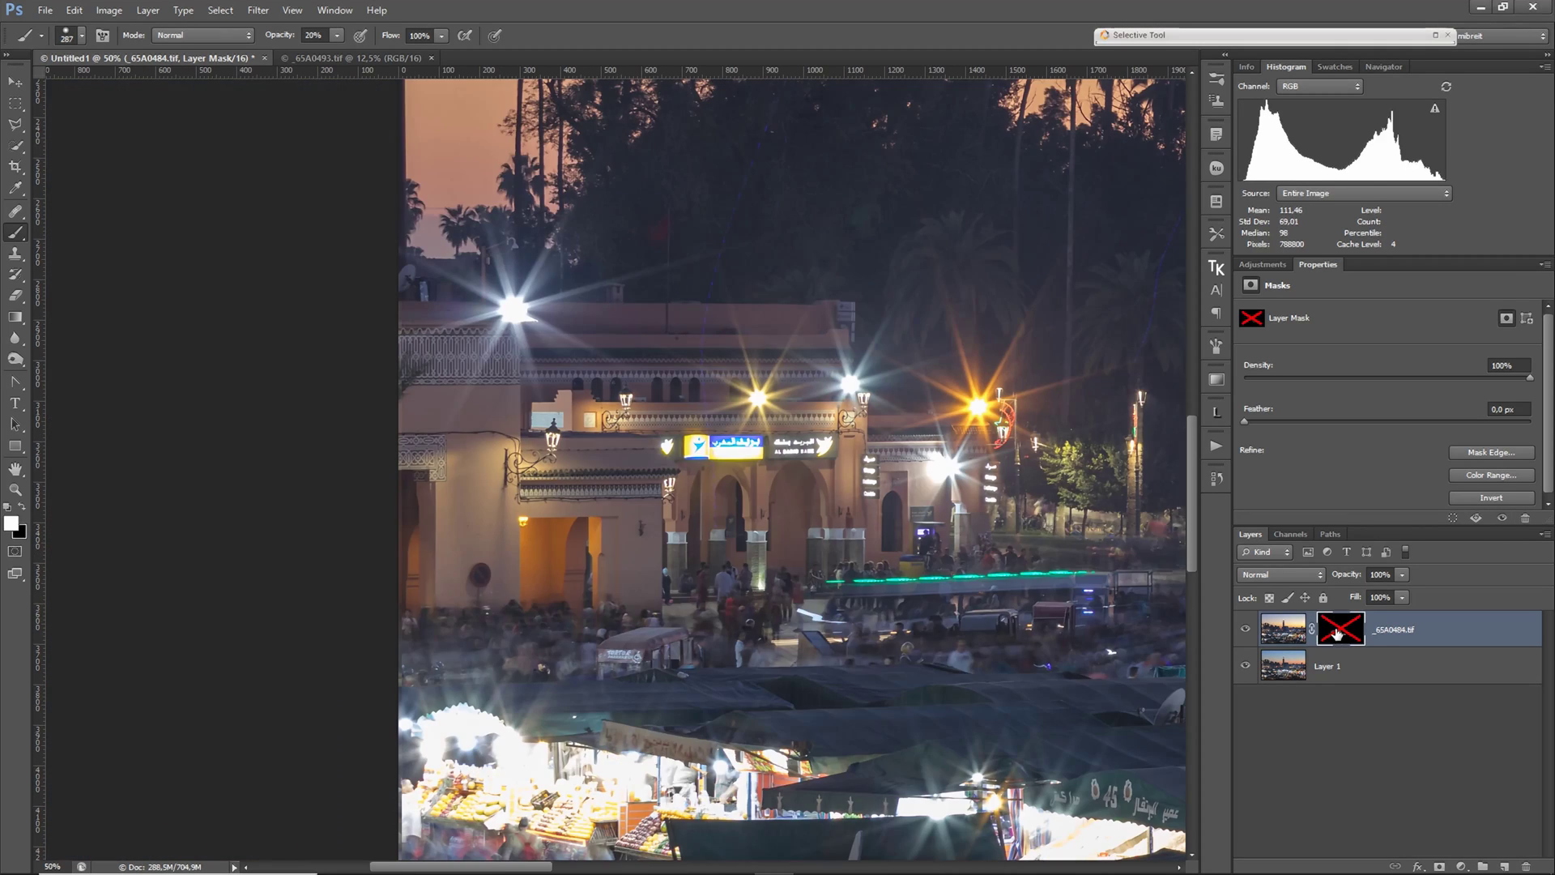
- Paint white at 20% opacity on the mask over the crowd beside the parked van and the people at the bright fruit stall
{"action": "left_click", "coordinate": [1338, 633], "text": "shift"}
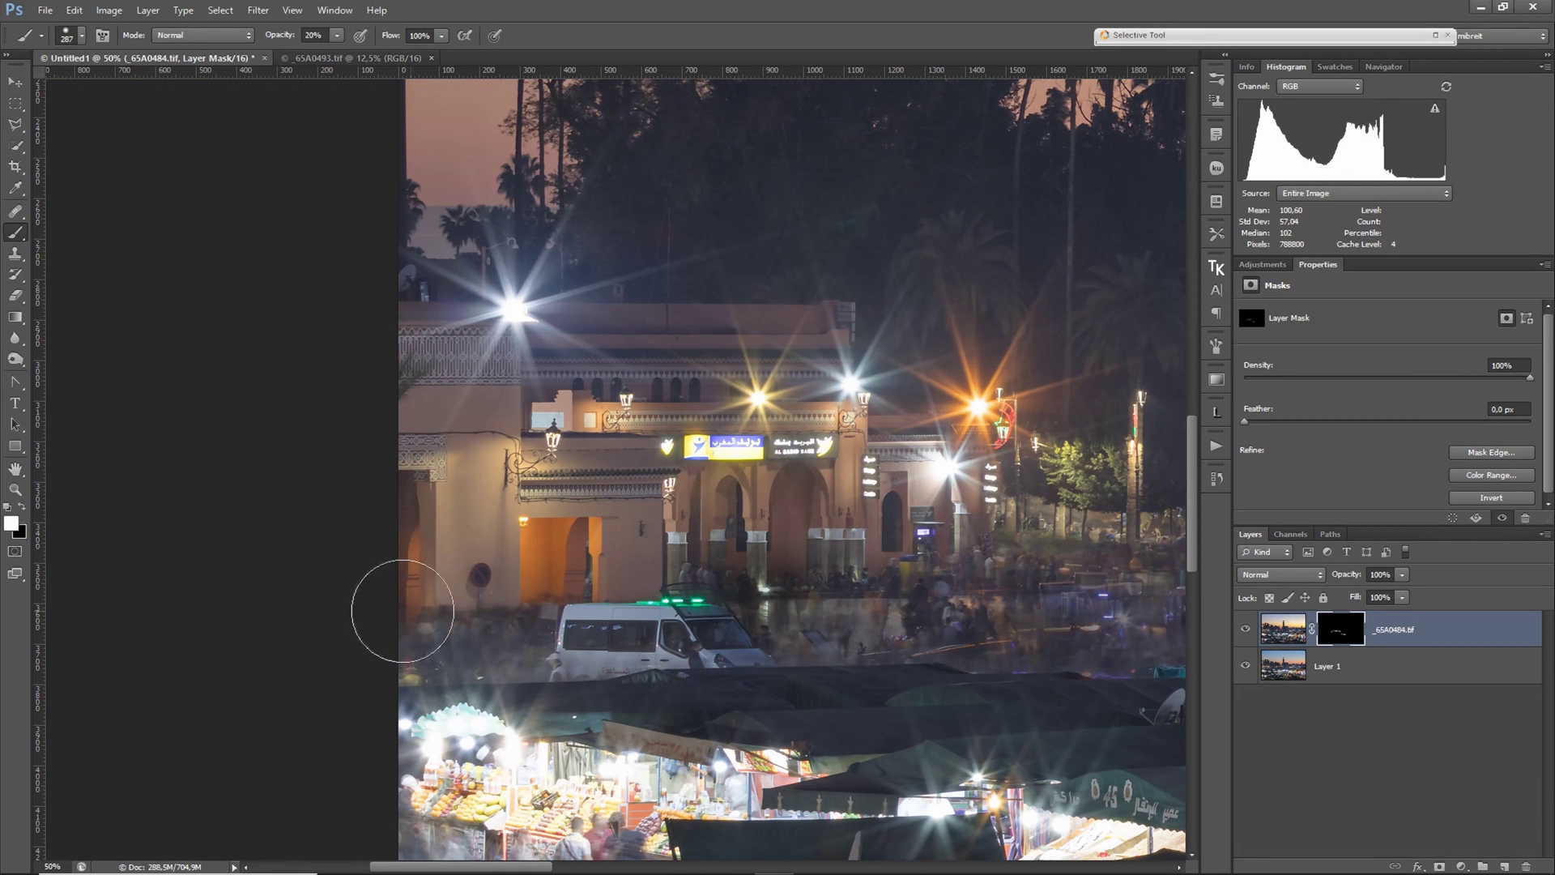
{"action": "mouse_move", "coordinate": [402, 610]}
{"action": "left_mouse_down"}
{"action": "mouse_move", "coordinate": [476, 631]}
{"action": "mouse_move", "coordinate": [502, 599]}
{"action": "left_mouse_up"}
{"action": "left_click_drag", "start_coordinate": [673, 549], "coordinate": [548, 424]}
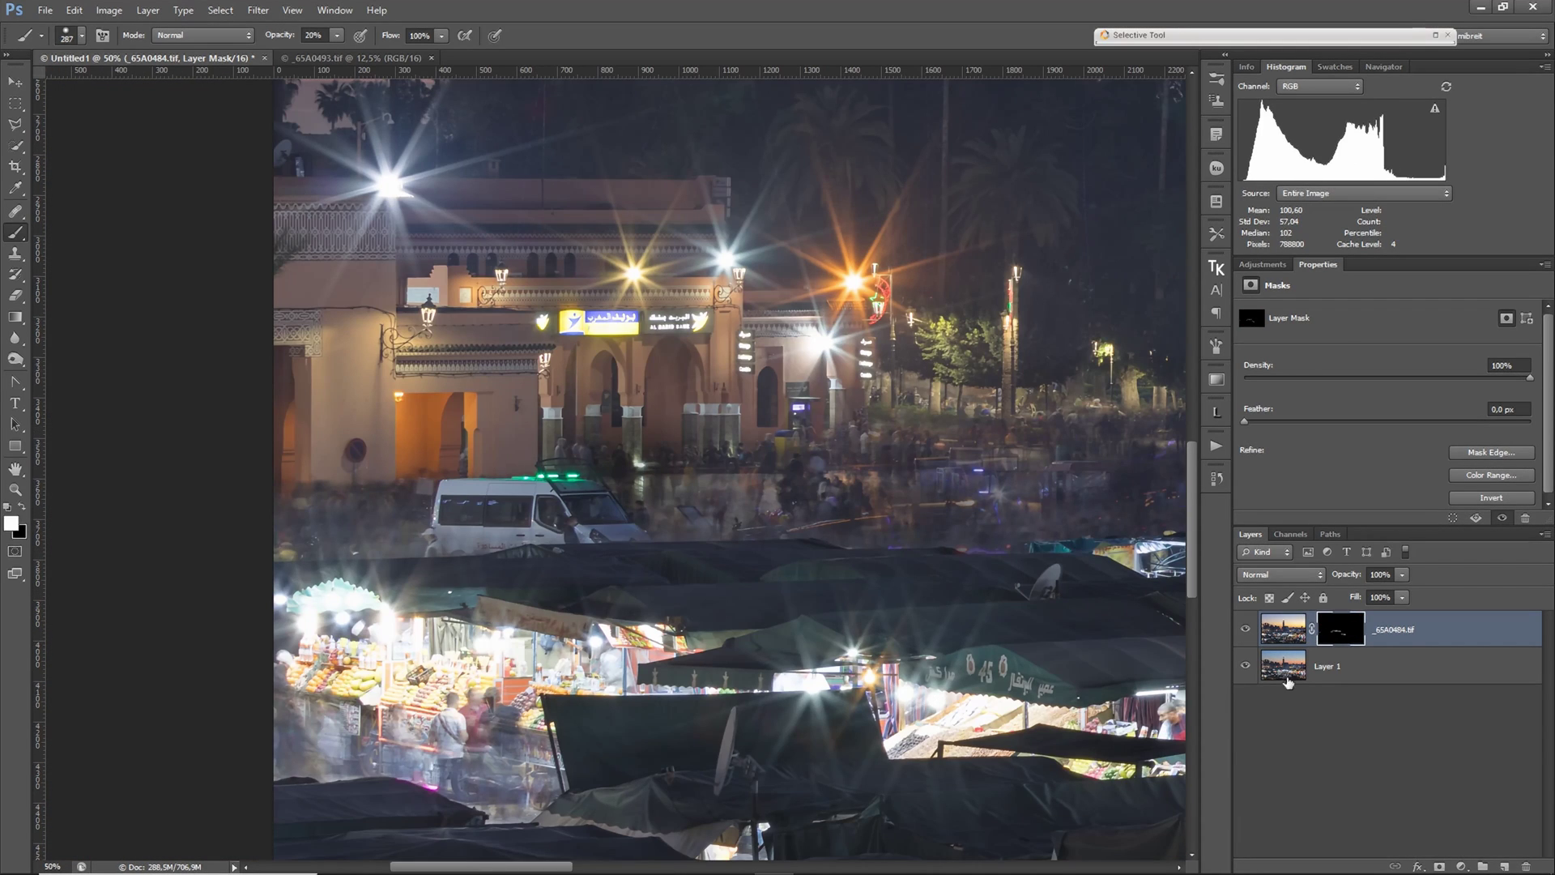
{"action": "left_click", "coordinate": [1340, 629], "text": "shift"}
{"action": "left_click", "coordinate": [1340, 629], "text": "shift"}
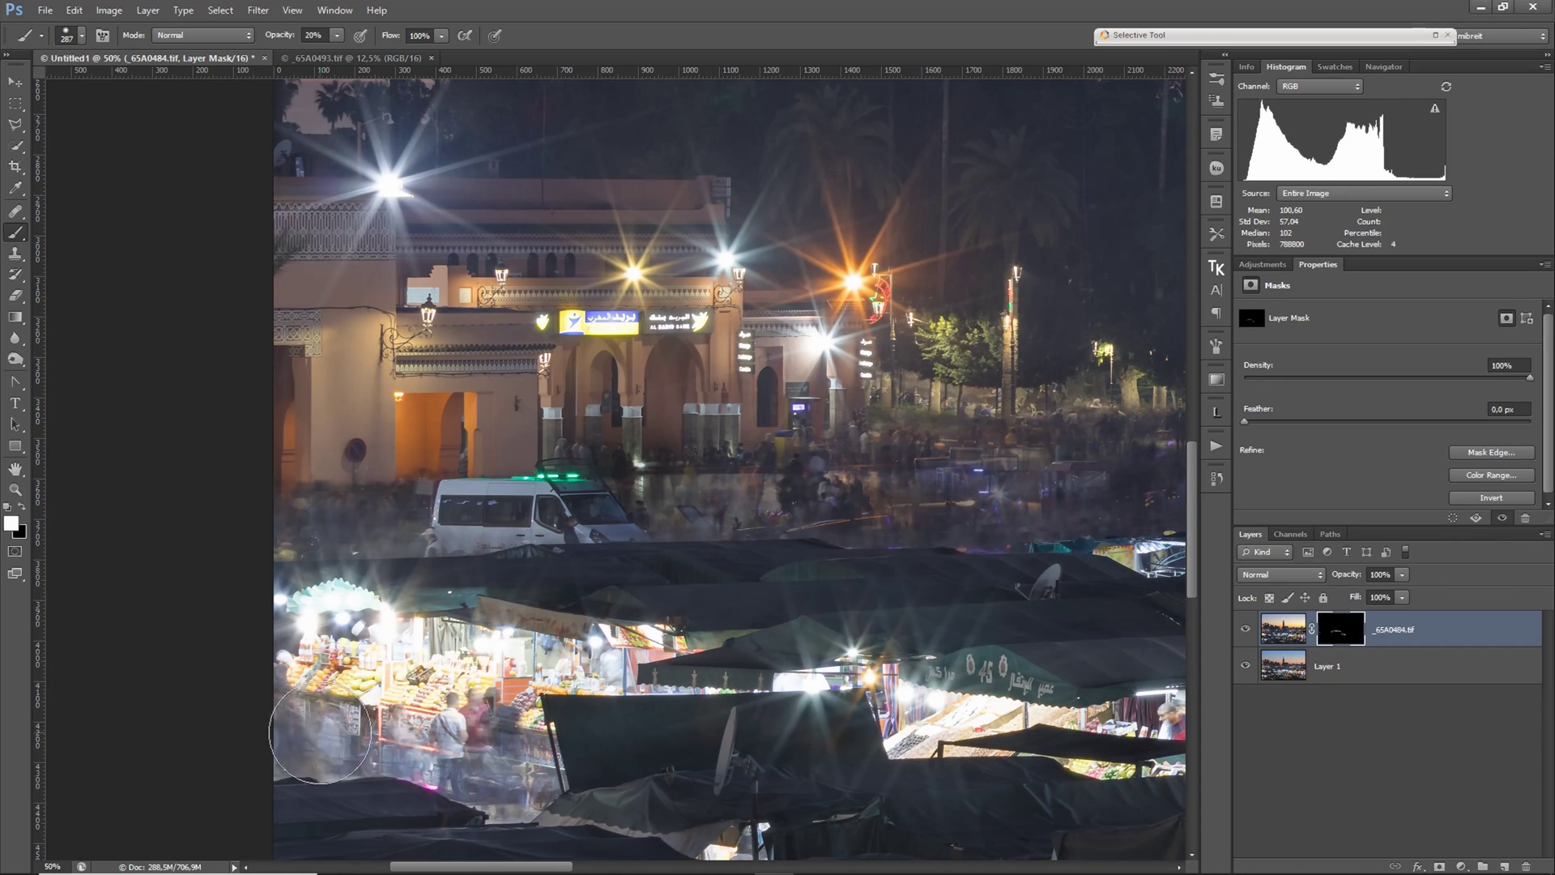
{"action": "mouse_move", "coordinate": [319, 732]}
{"action": "left_mouse_down"}
{"action": "mouse_move", "coordinate": [388, 738]}
{"action": "mouse_move", "coordinate": [299, 738]}
{"action": "mouse_move", "coordinate": [478, 771]}
{"action": "left_mouse_up"}
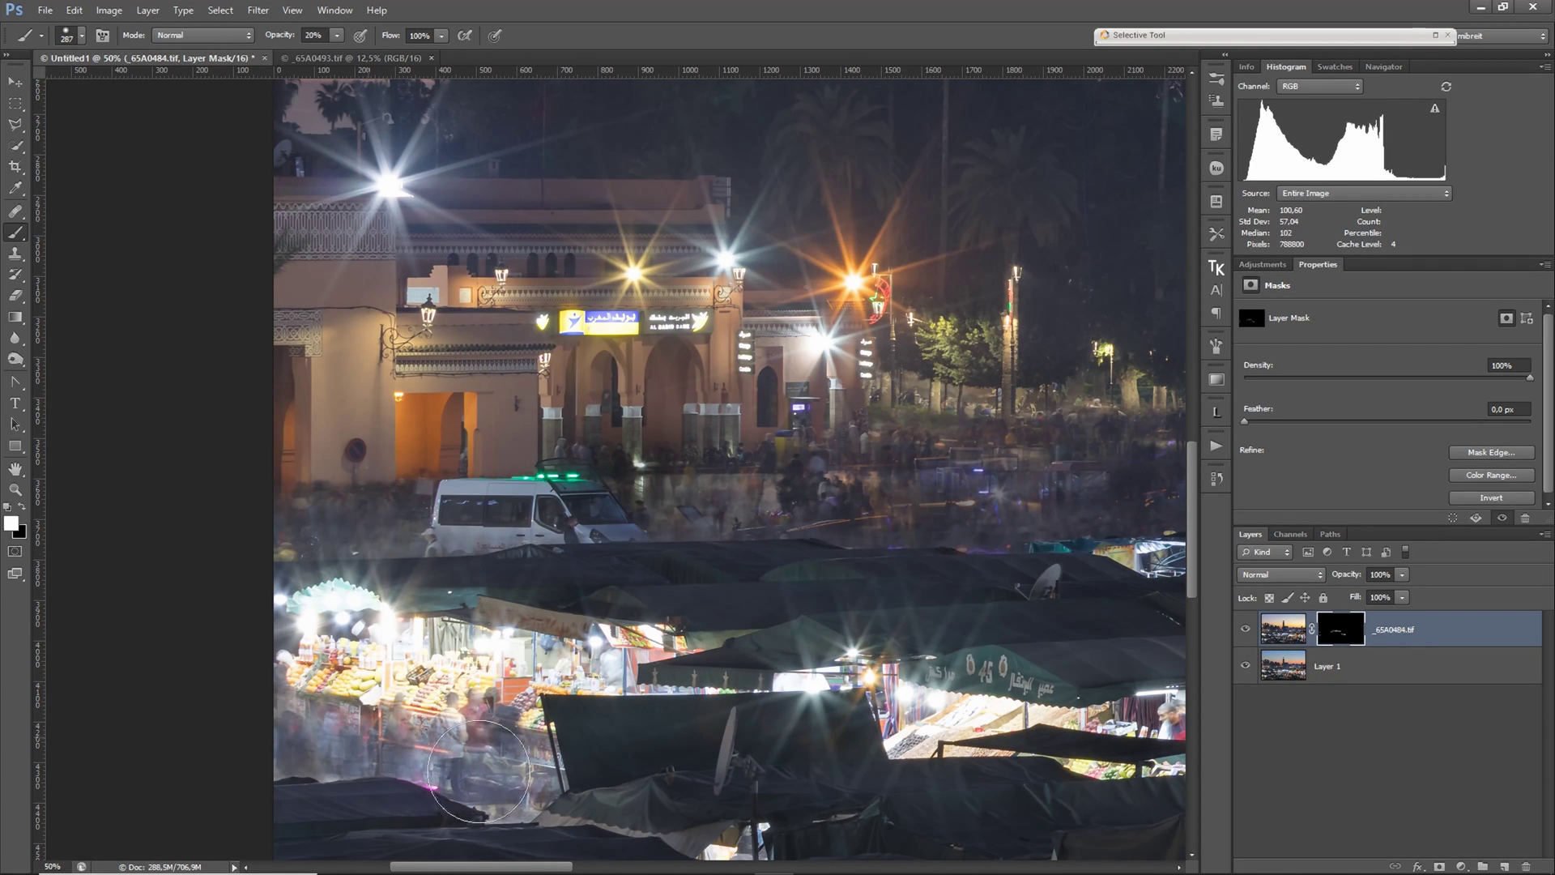
- Compare the fruit stalls and umbrellas in the foreground with the _65A0484.tif mask enabled and disabled
{"action": "left_click_drag", "start_coordinate": [596, 768], "coordinate": [596, 313]}
{"action": "left_click_drag", "start_coordinate": [528, 666], "coordinate": [704, 506]}
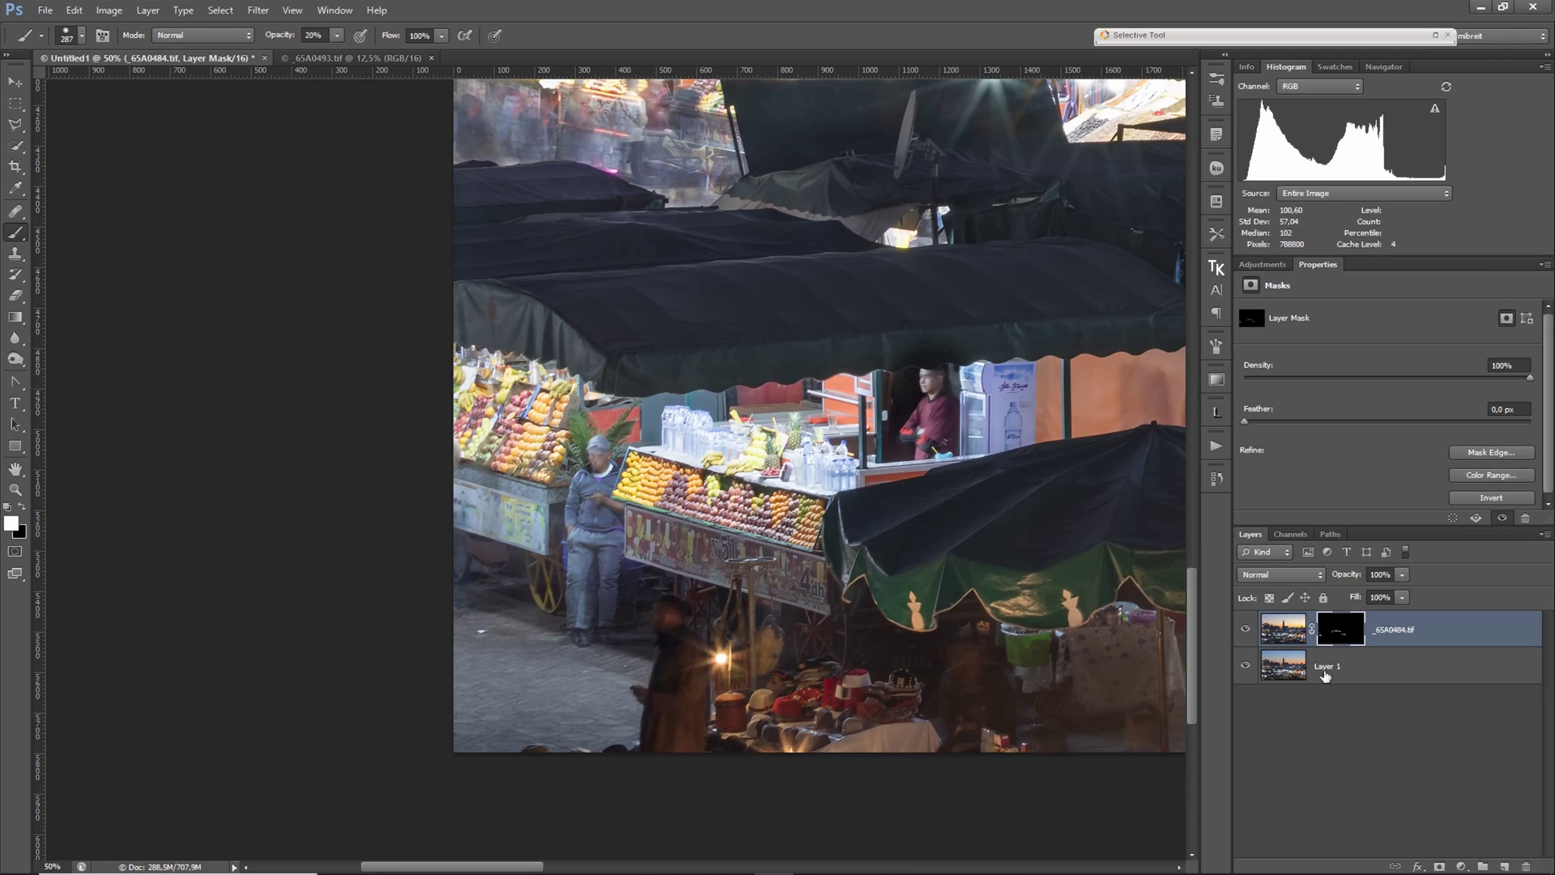
{"action": "left_click", "coordinate": [1351, 636], "text": "shift"}
{"action": "left_click", "coordinate": [1351, 635], "text": "shift"}
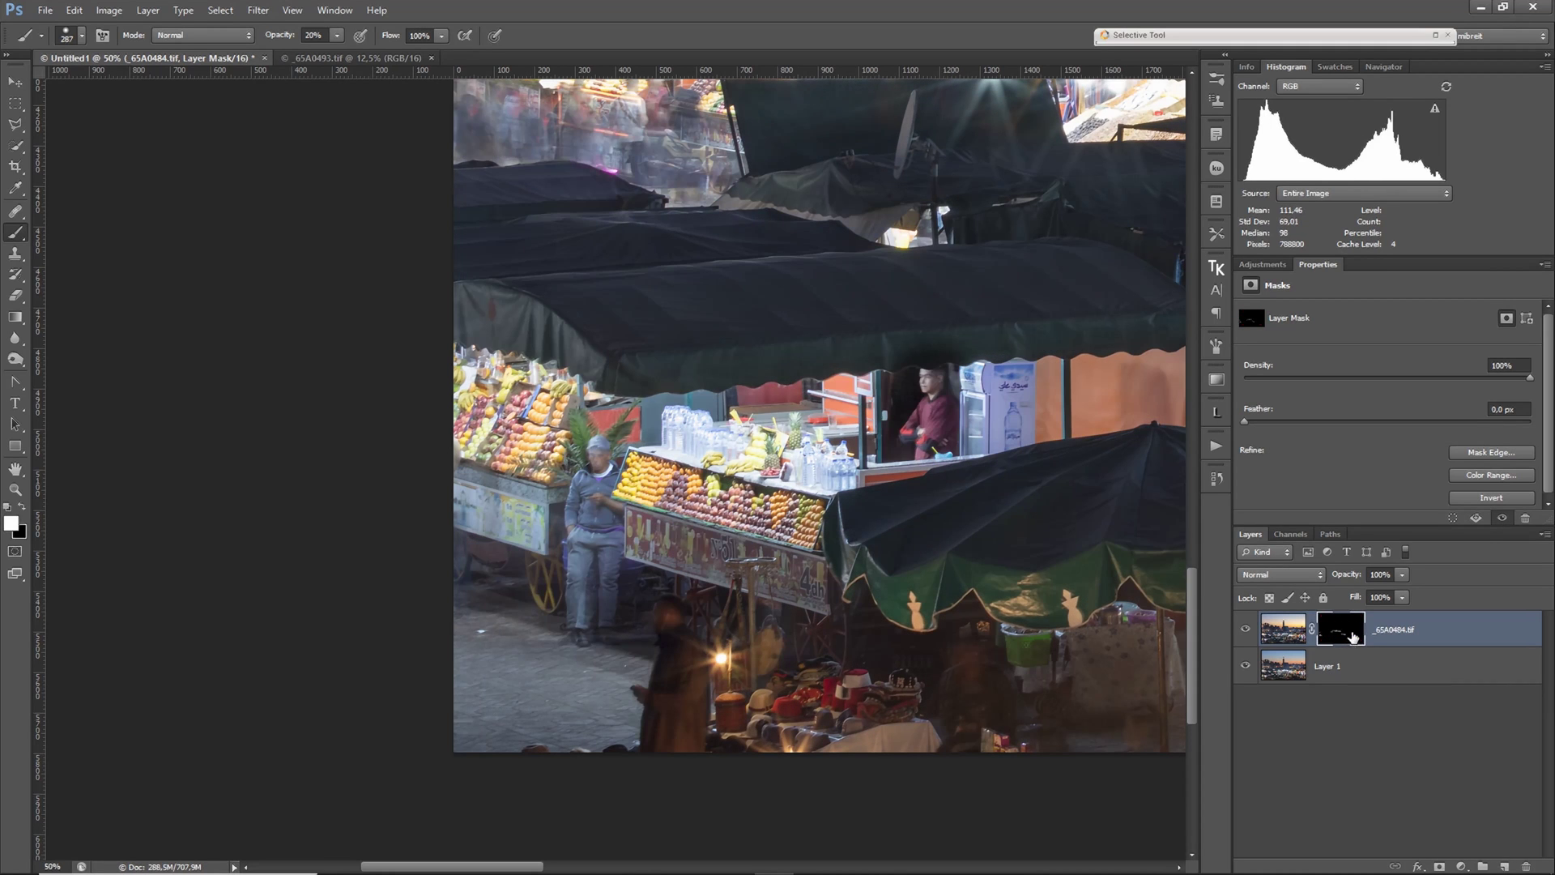
{"action": "left_click", "coordinate": [1352, 637], "text": "shift"}
{"action": "left_click", "coordinate": [1352, 637], "text": "shift"}
{"action": "left_click_drag", "start_coordinate": [874, 520], "coordinate": [234, 474]}
{"action": "left_click", "coordinate": [459, 455], "text": "alt"}
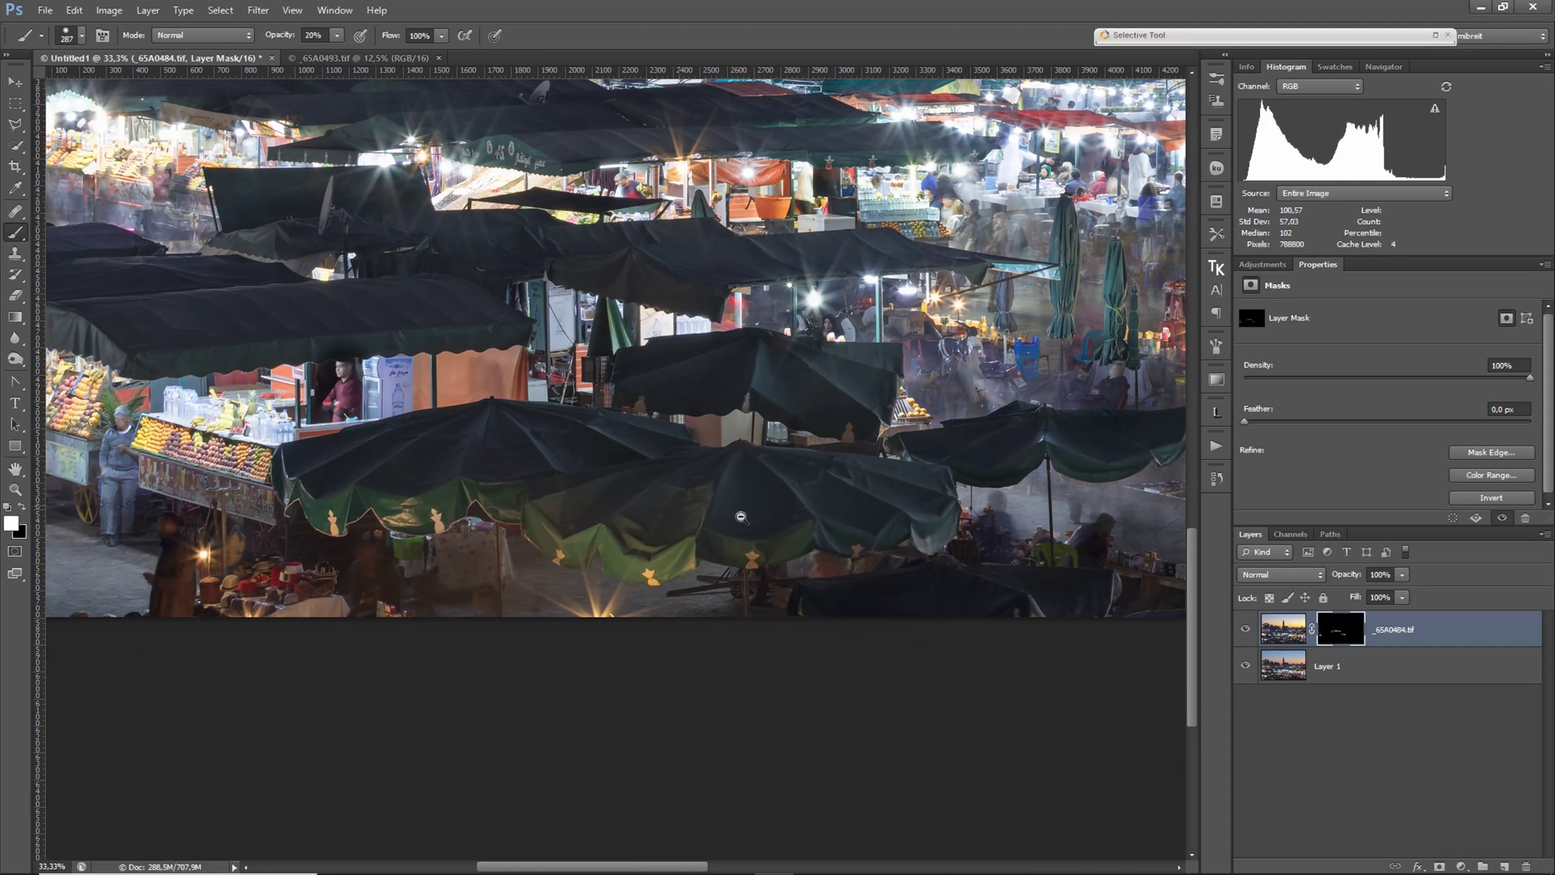
- Merge the masked _65A0484.tif layer and Layer 1 into one layer
{"action": "left_click", "coordinate": [1336, 646], "text": "shift"}
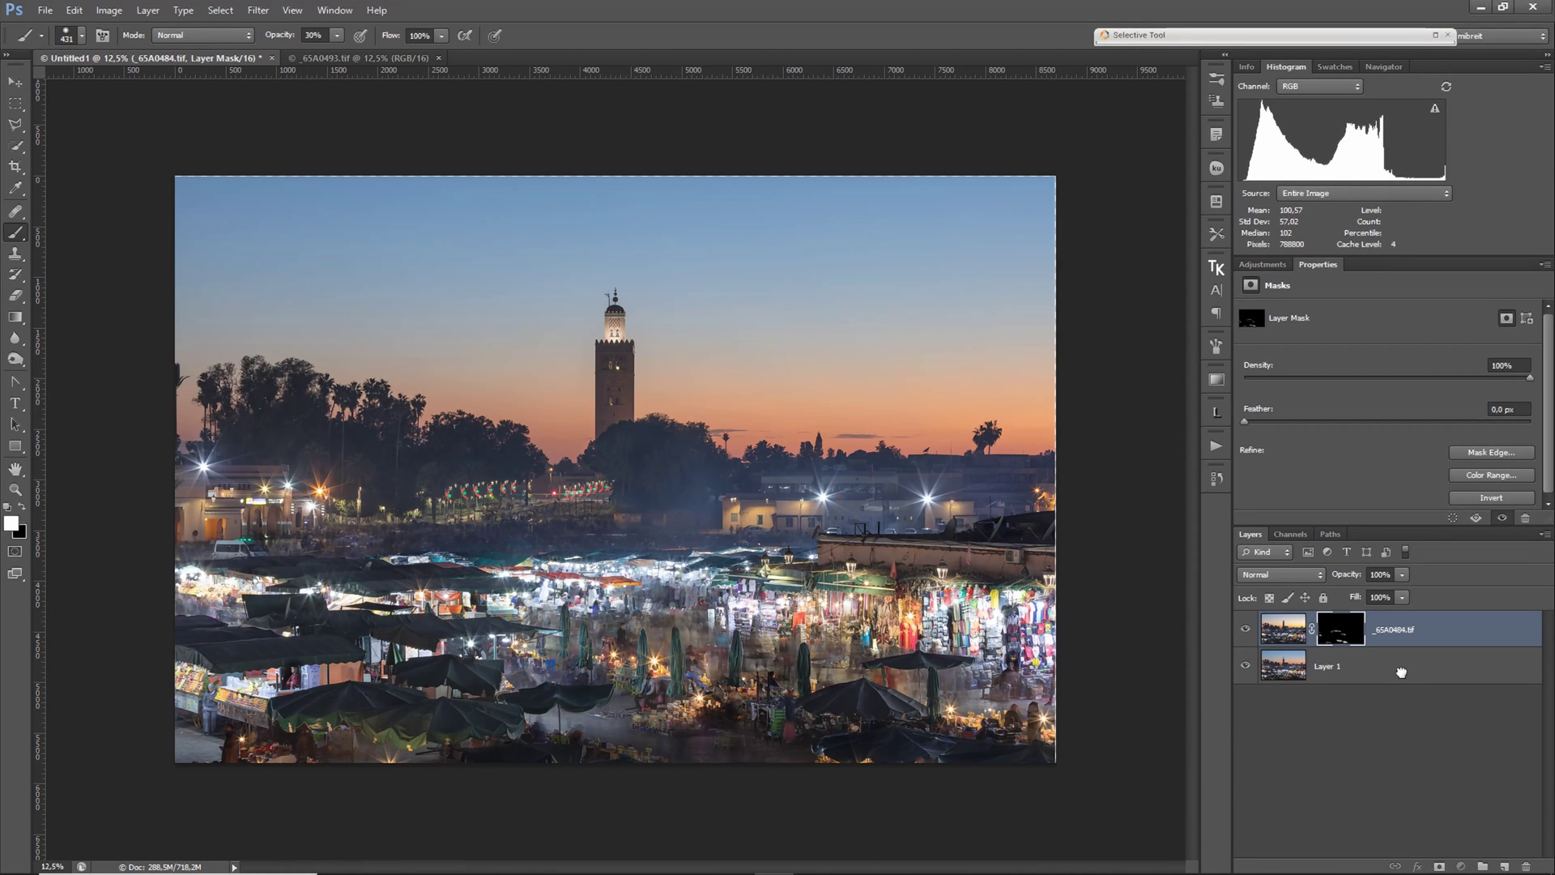
{"action": "left_click", "coordinate": [1401, 673], "text": "shift"}
{"action": "key", "text": "ctrl+e"}
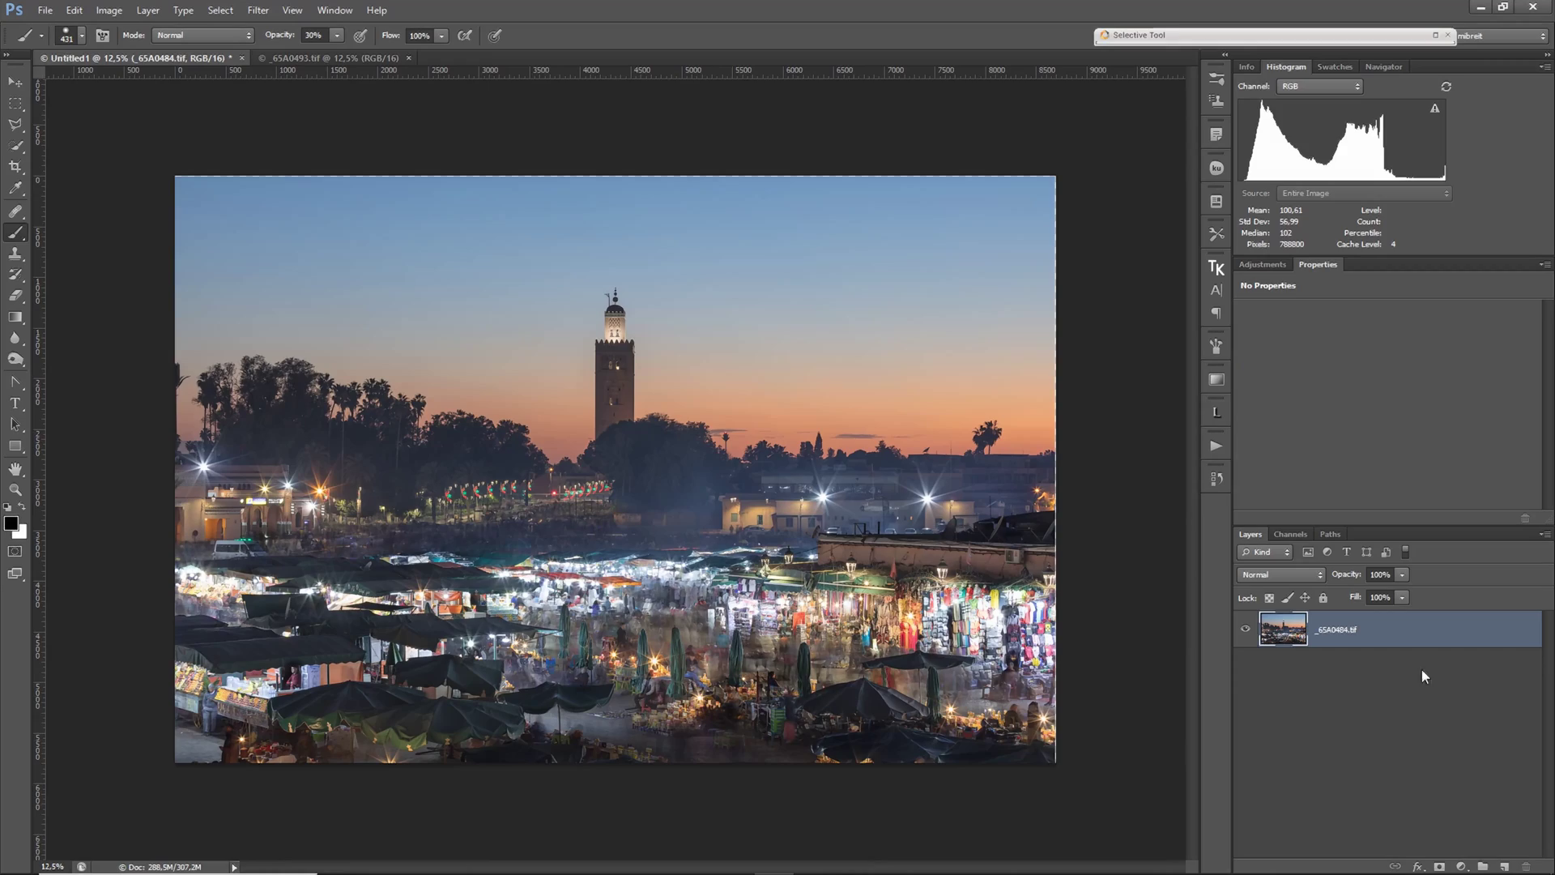